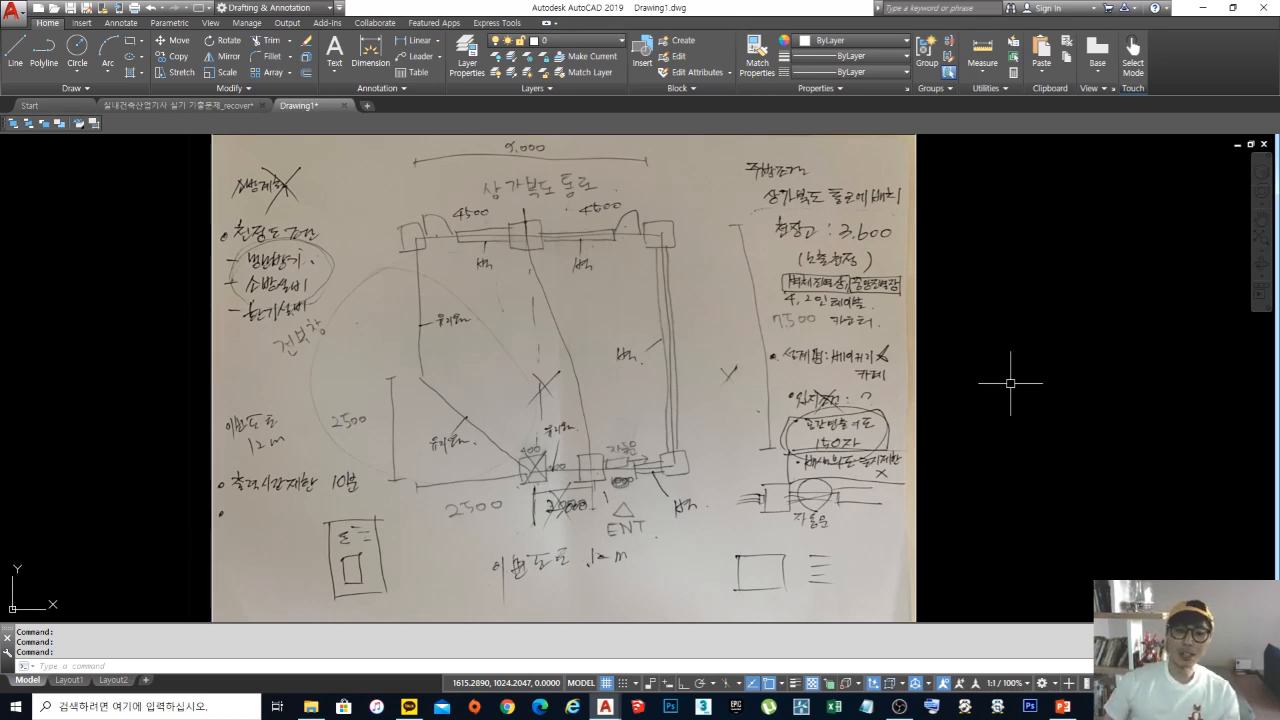
Step: Split the model space into two vertical viewports
middle_drag(1044, 418, 994, 424)
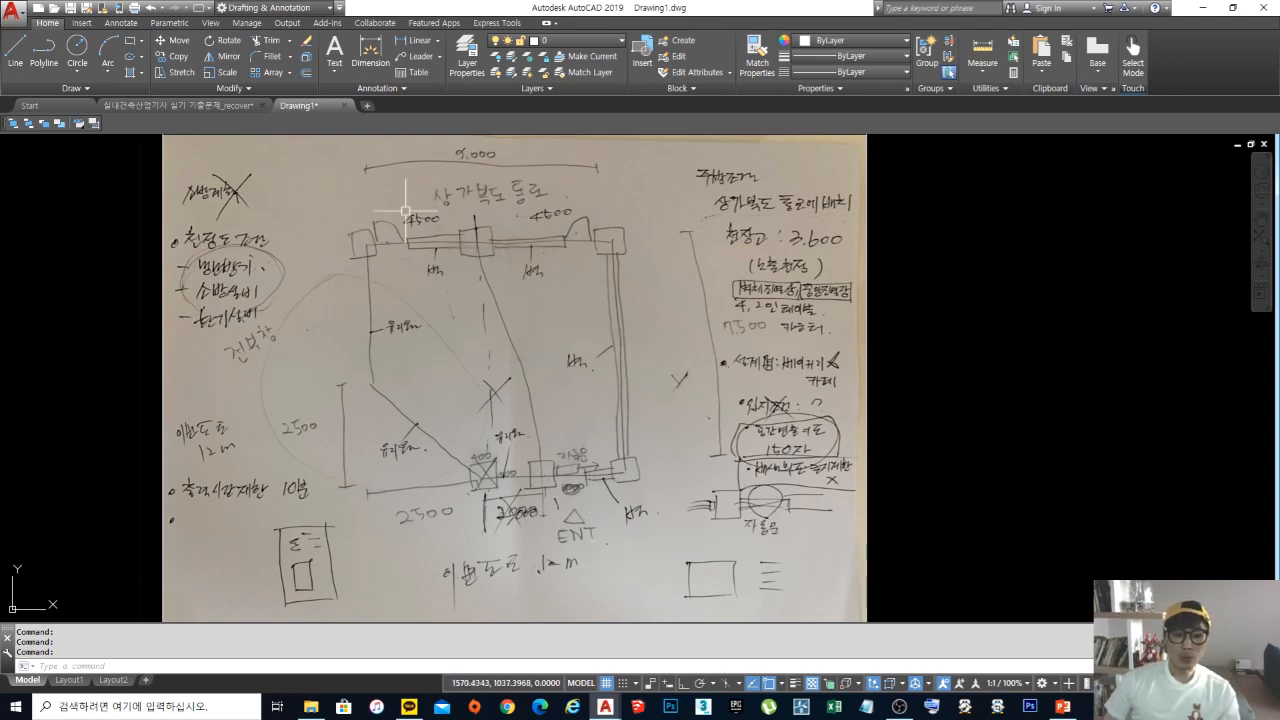
middle_drag(711, 349, 529, 350)
click(865, 352)
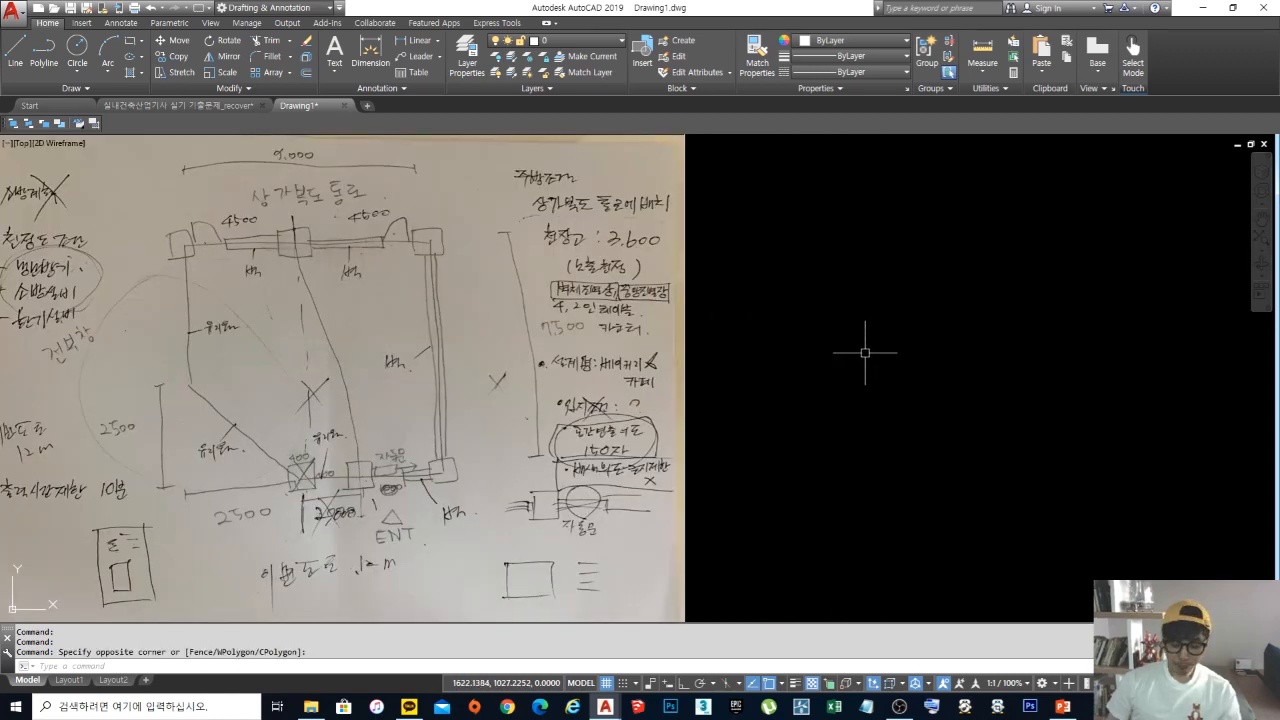
text(페ㅐㄳㄴ)
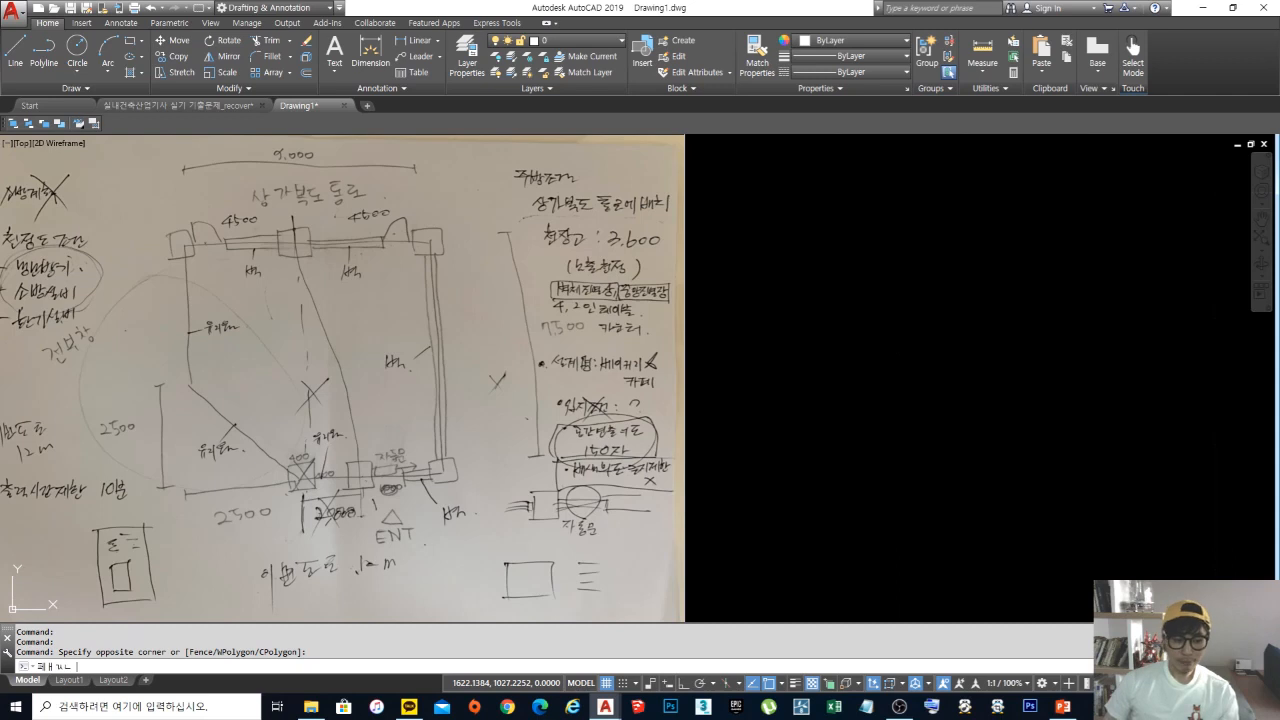
key(Return)
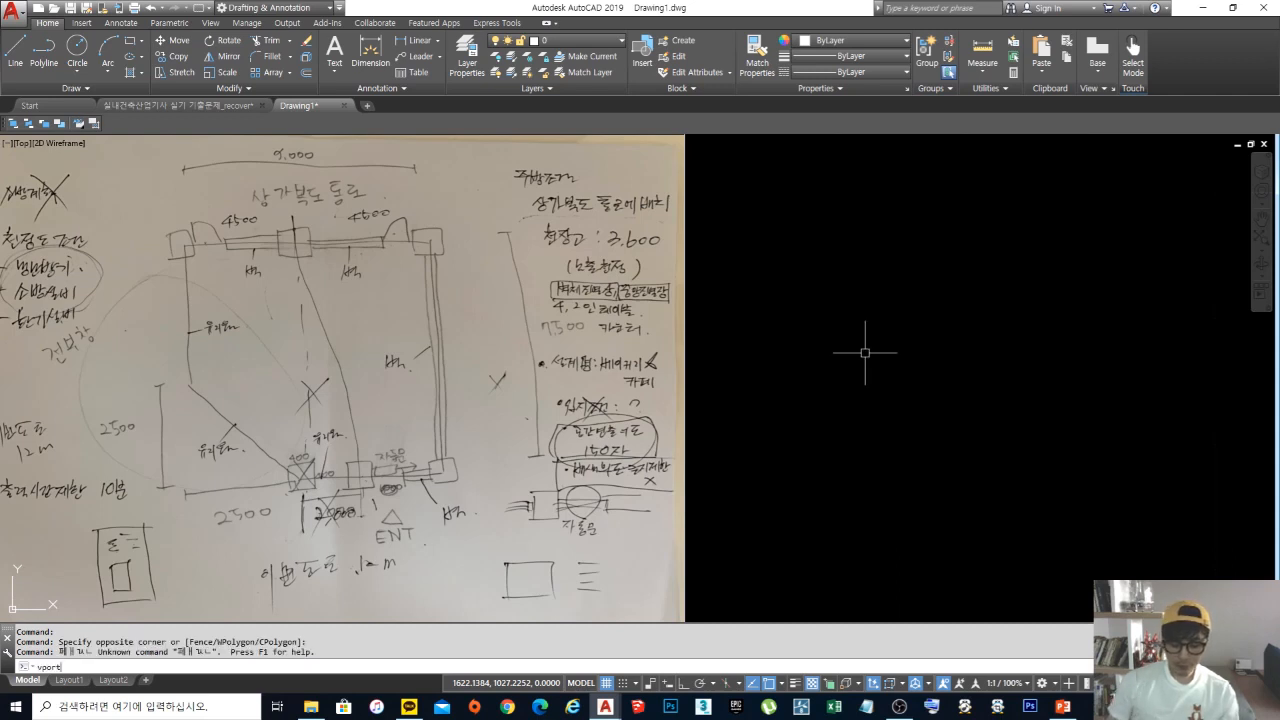
text(vport)
key(Return)
click(540, 298)
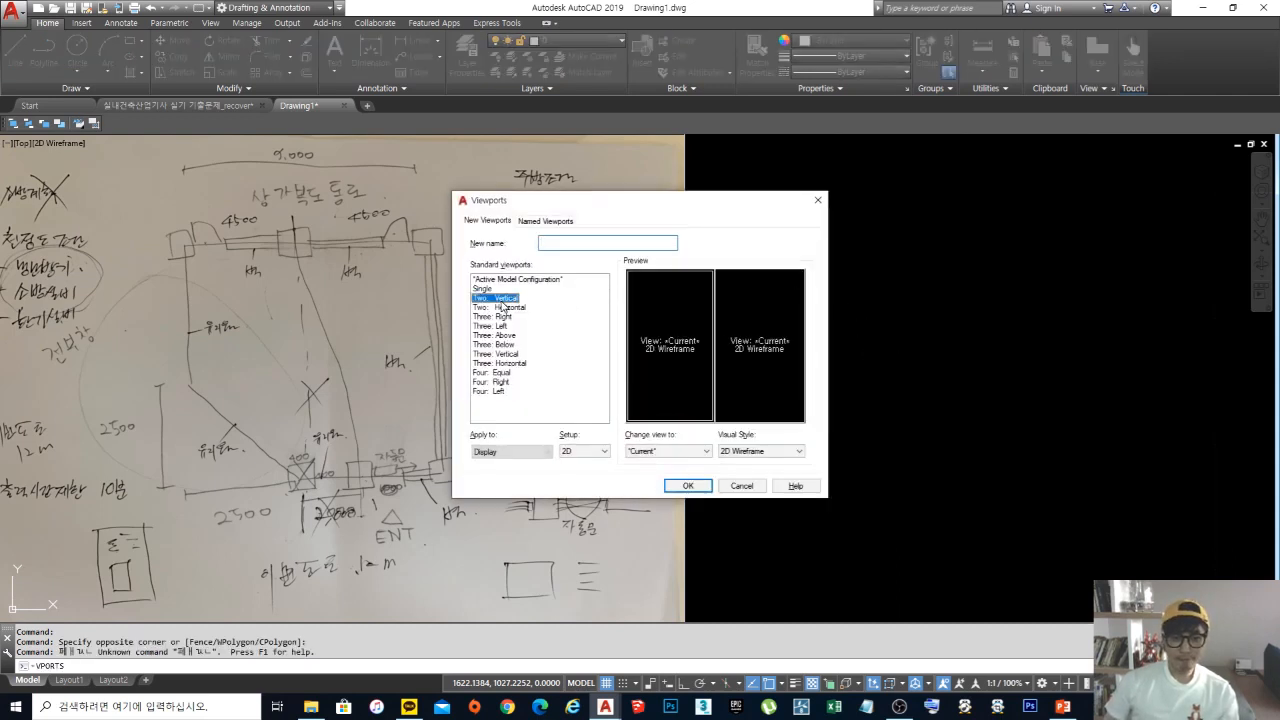
click(688, 485)
Step: Frame the hand-drawn floor plan sketch so that it fills one of the two viewports
click(463, 380)
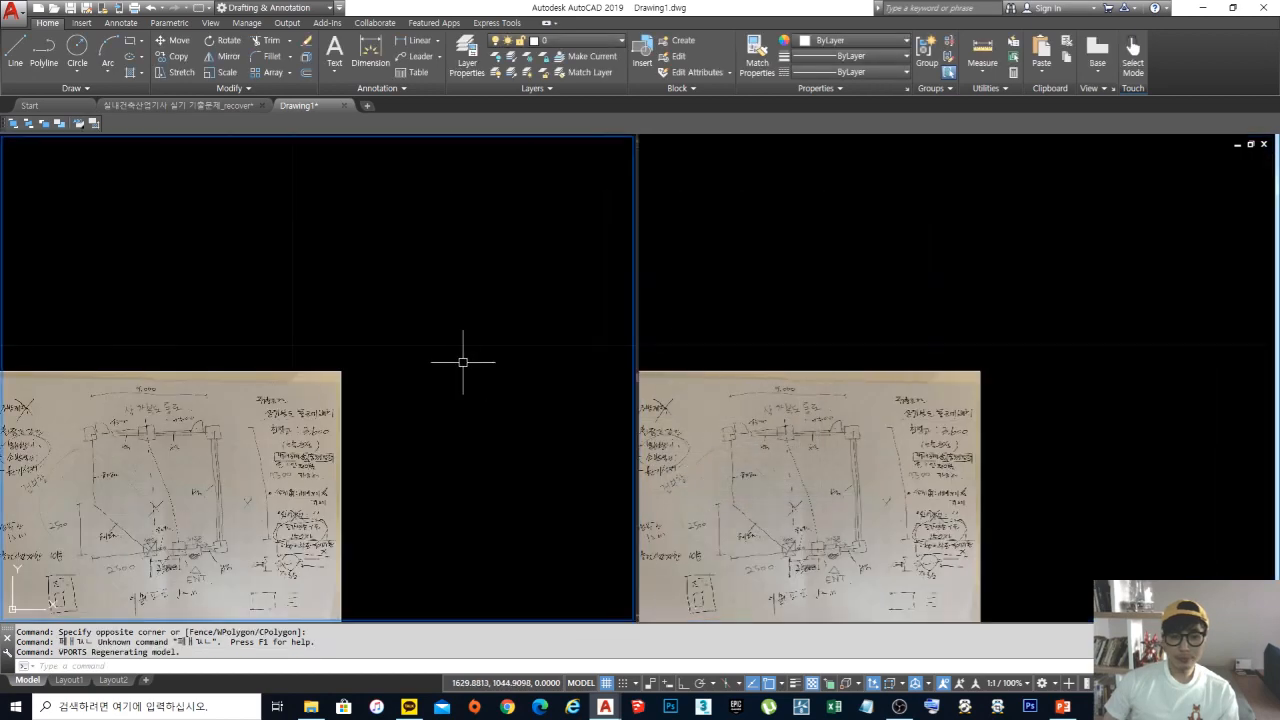
middle_drag(422, 362, 560, 246)
scroll(317, 351, up, 5)
scroll(317, 351, down, 1)
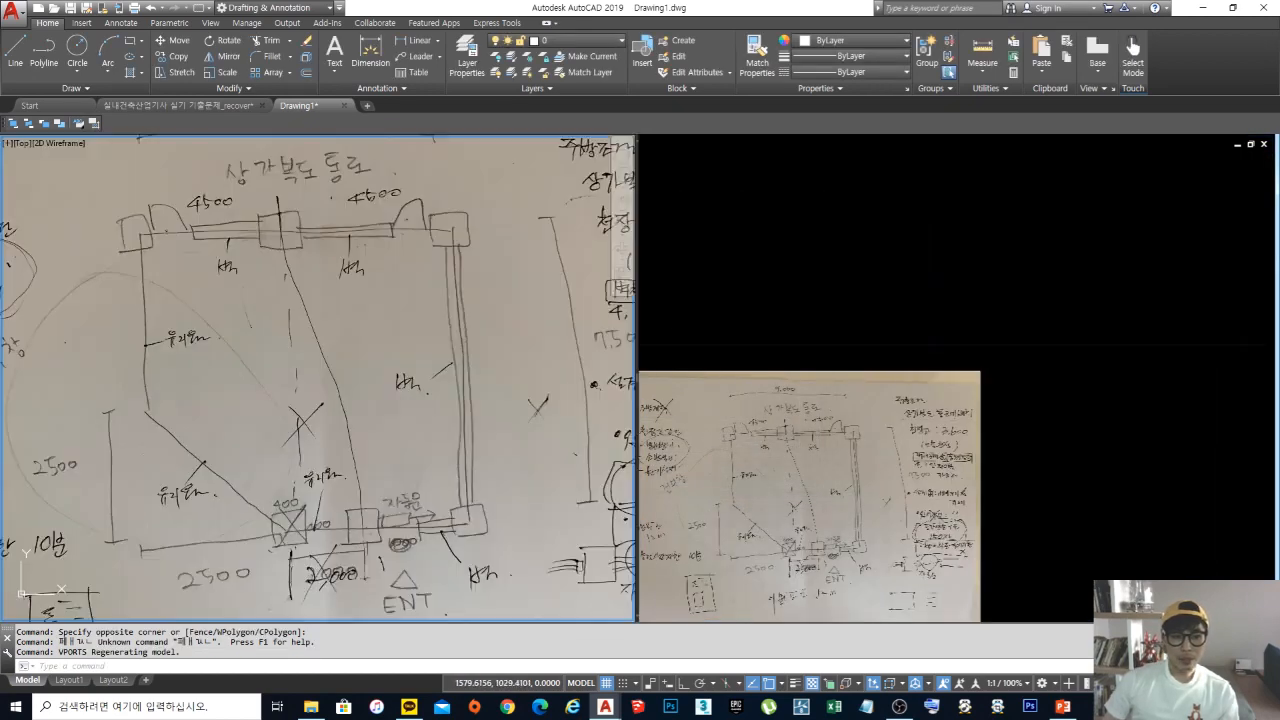
Step: With Ortho on, draw a vertical line and a horizontal line crossing its upper part in the other viewport
click(937, 277)
scroll(881, 408, down, 6)
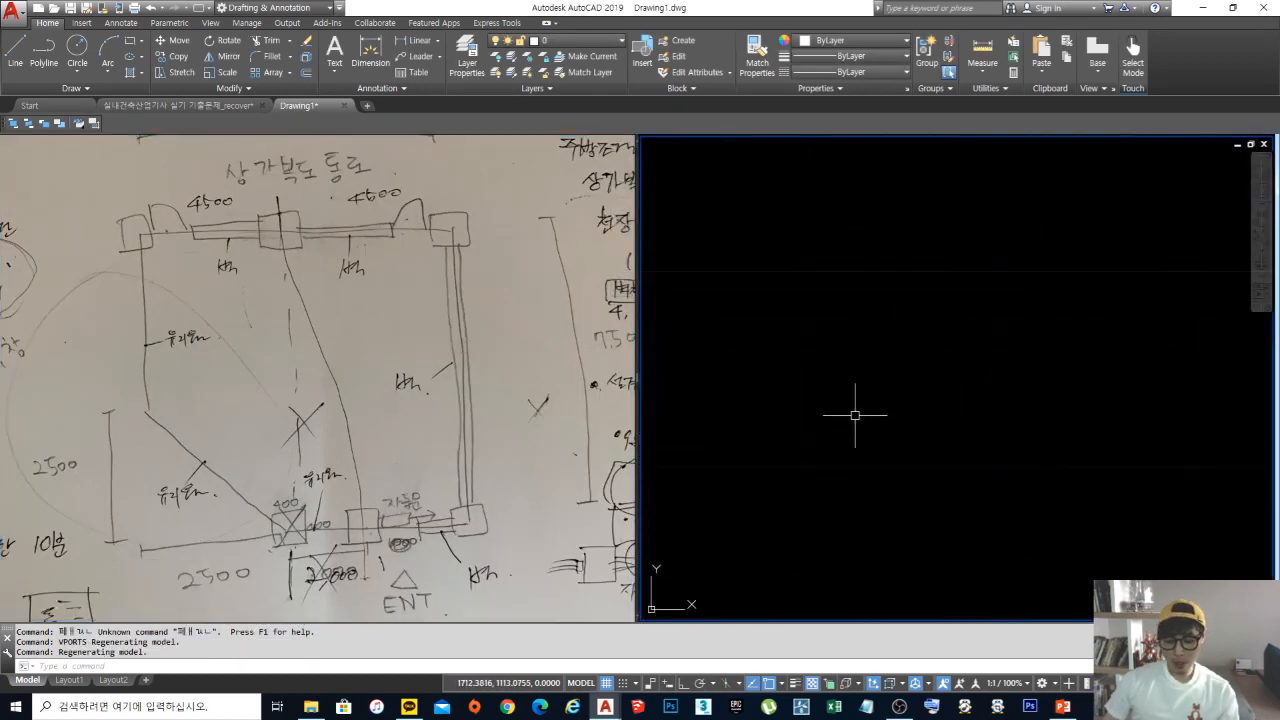
text(l)
key(Return)
click(816, 213)
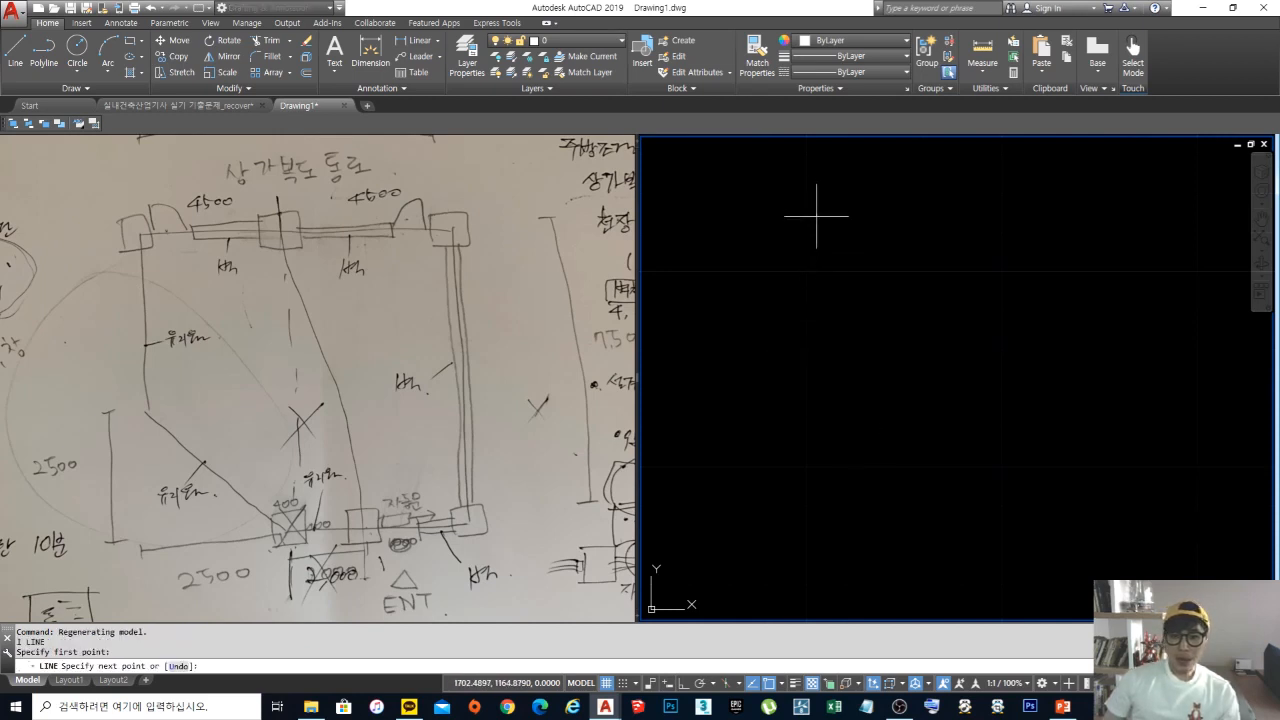
key(F8)
click(816, 535)
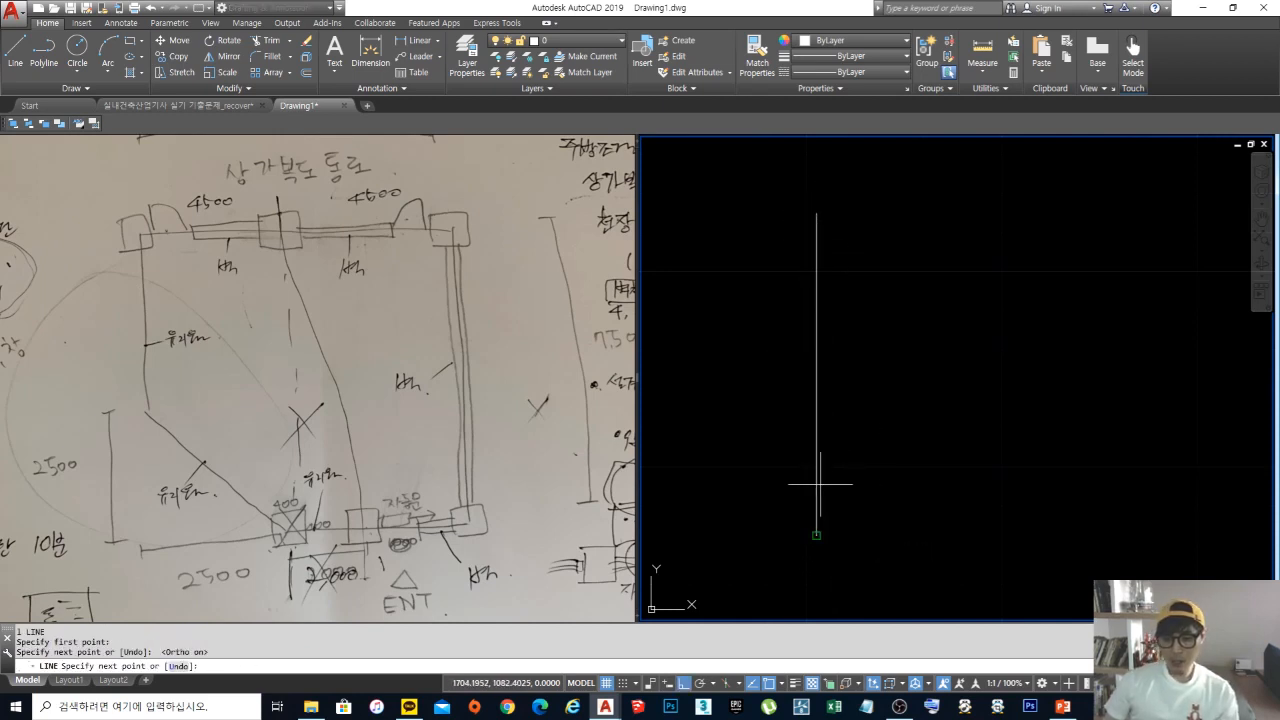
key(Return)
key(Return)
click(740, 267)
click(1230, 267)
key(Return)
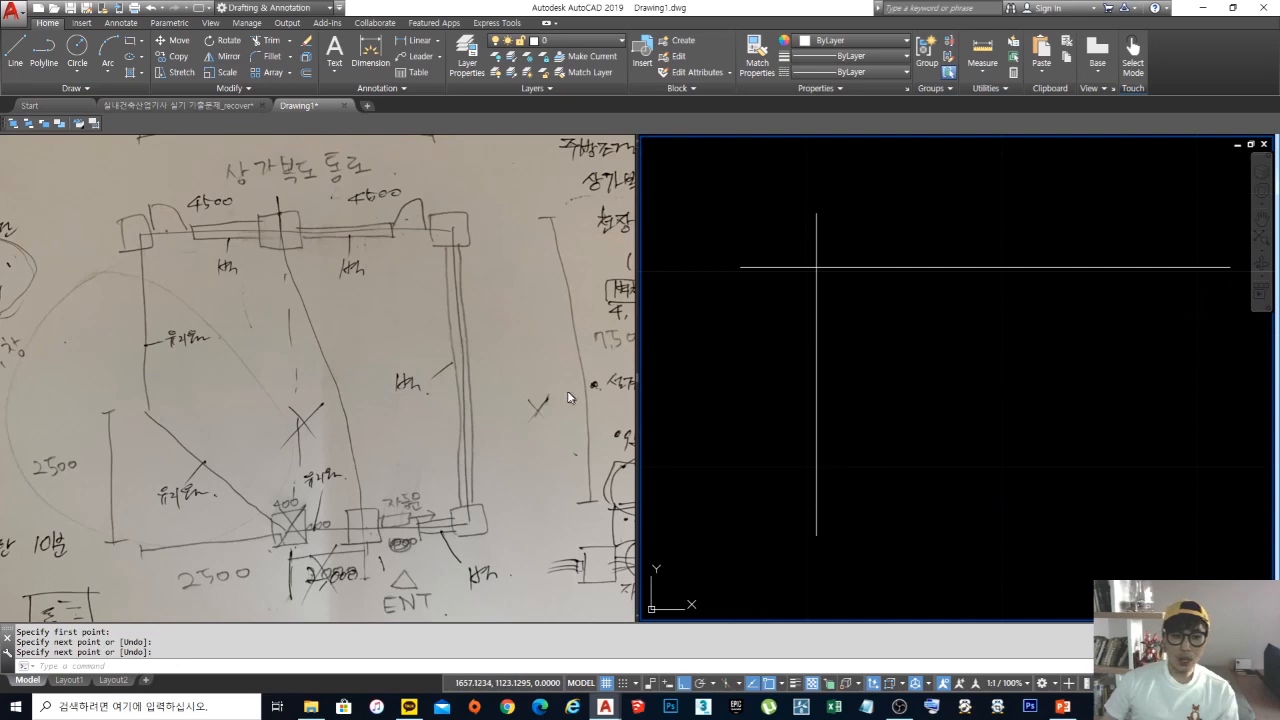
Step: Show the whole sketch in its viewport, and offset the vertical line 9000 to the right in the drawing viewport
click(525, 370)
scroll(523, 366, down, 2)
scroll(525, 381, up, 2)
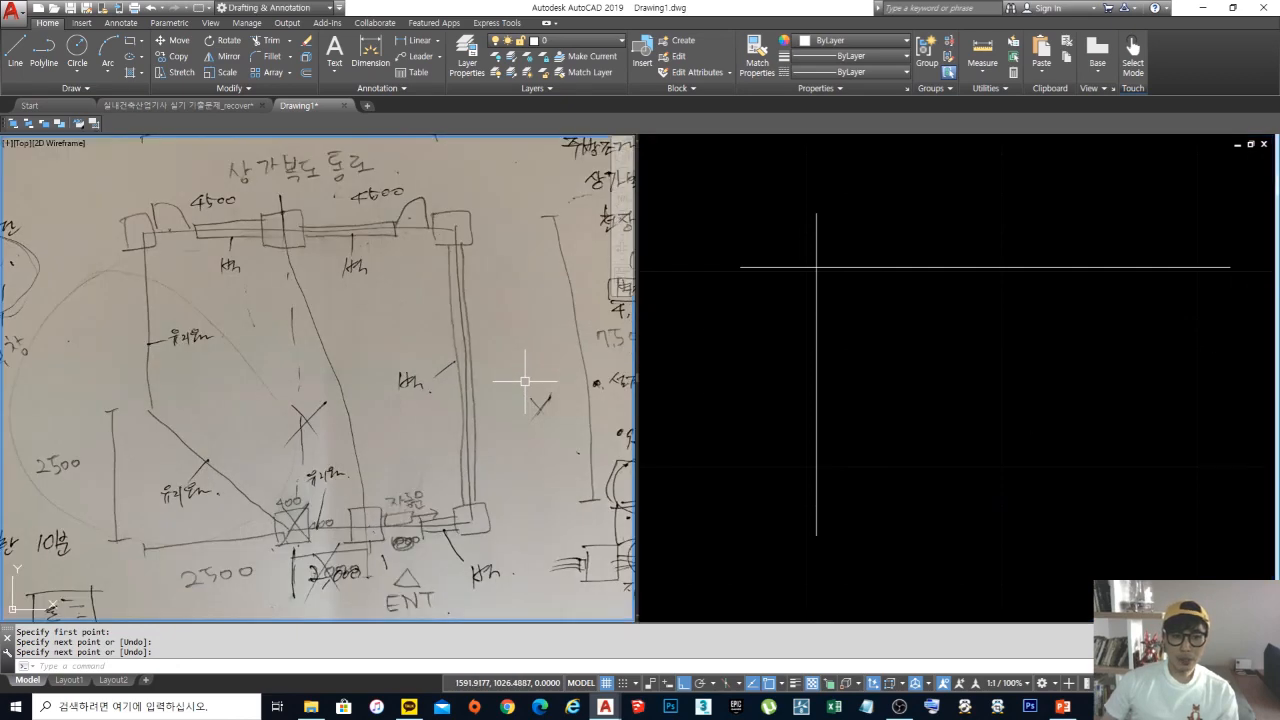
scroll(525, 381, down, 2)
click(900, 376)
text(o)
key(Return)
text(9)
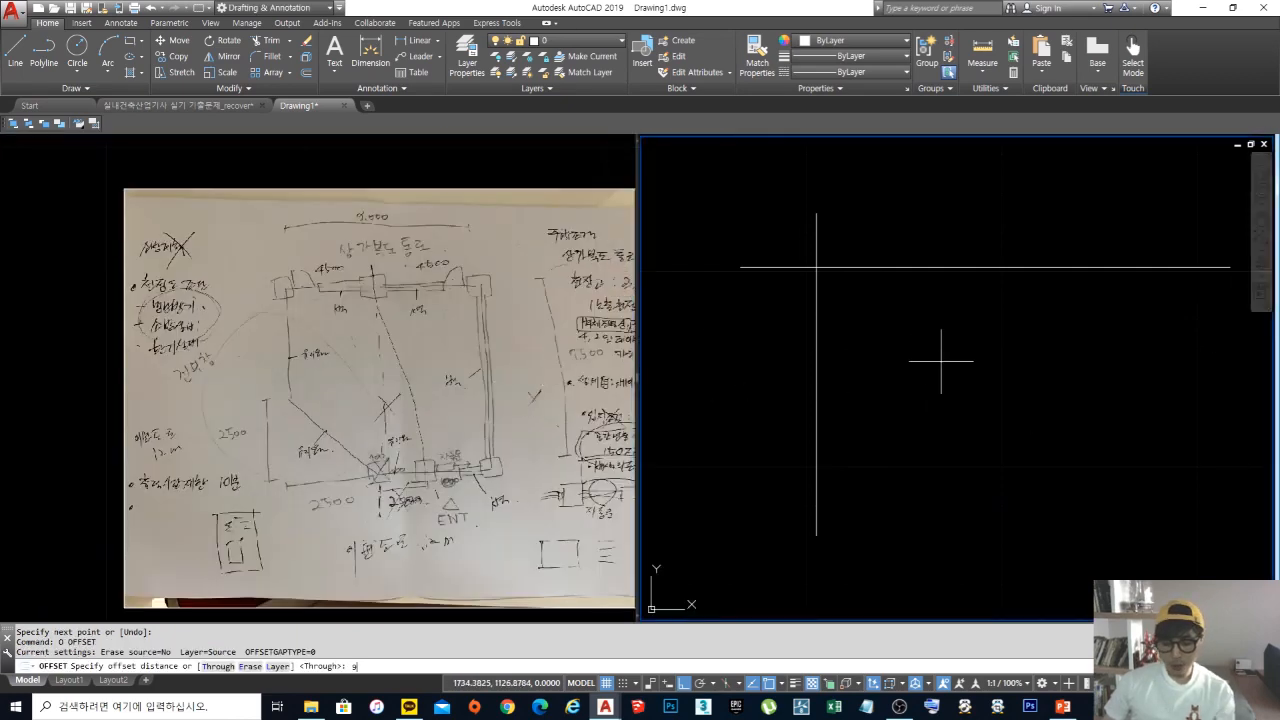
text(000)
key(Return)
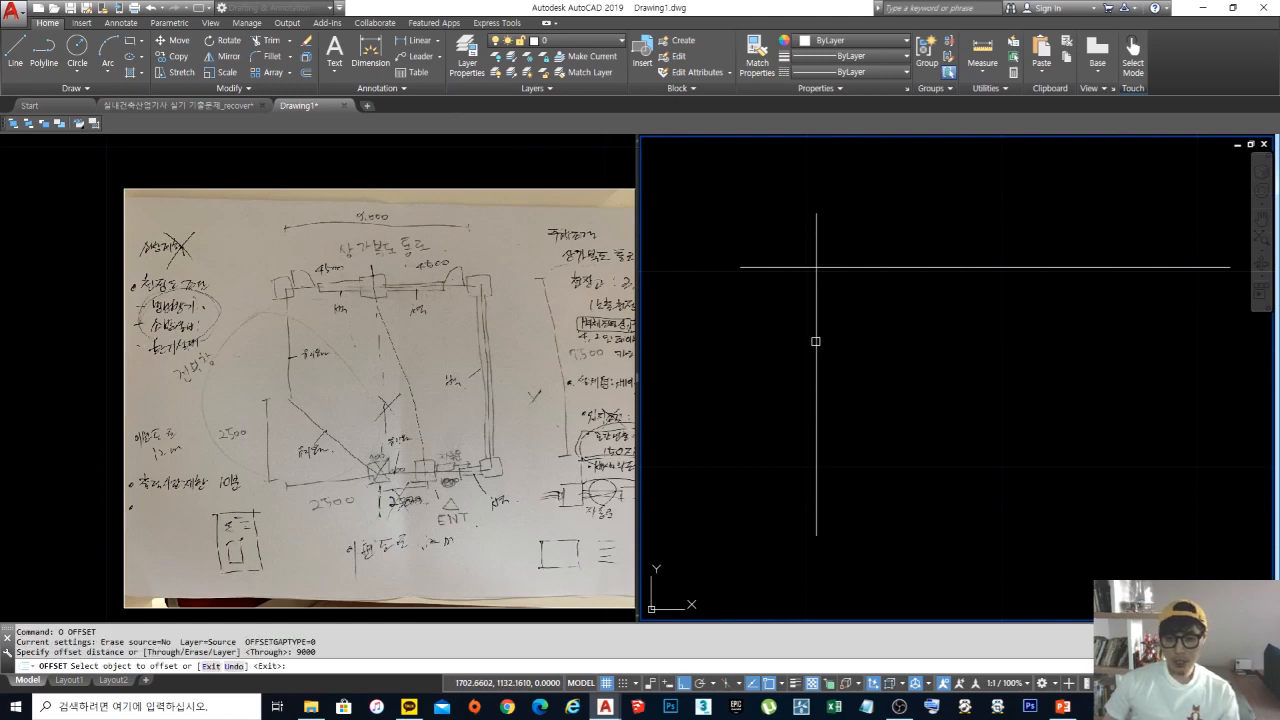
click(815, 341)
click(1166, 371)
key(Return)
Step: Erase the two crossing lines and the offset copy
scroll(671, 354, down, 5)
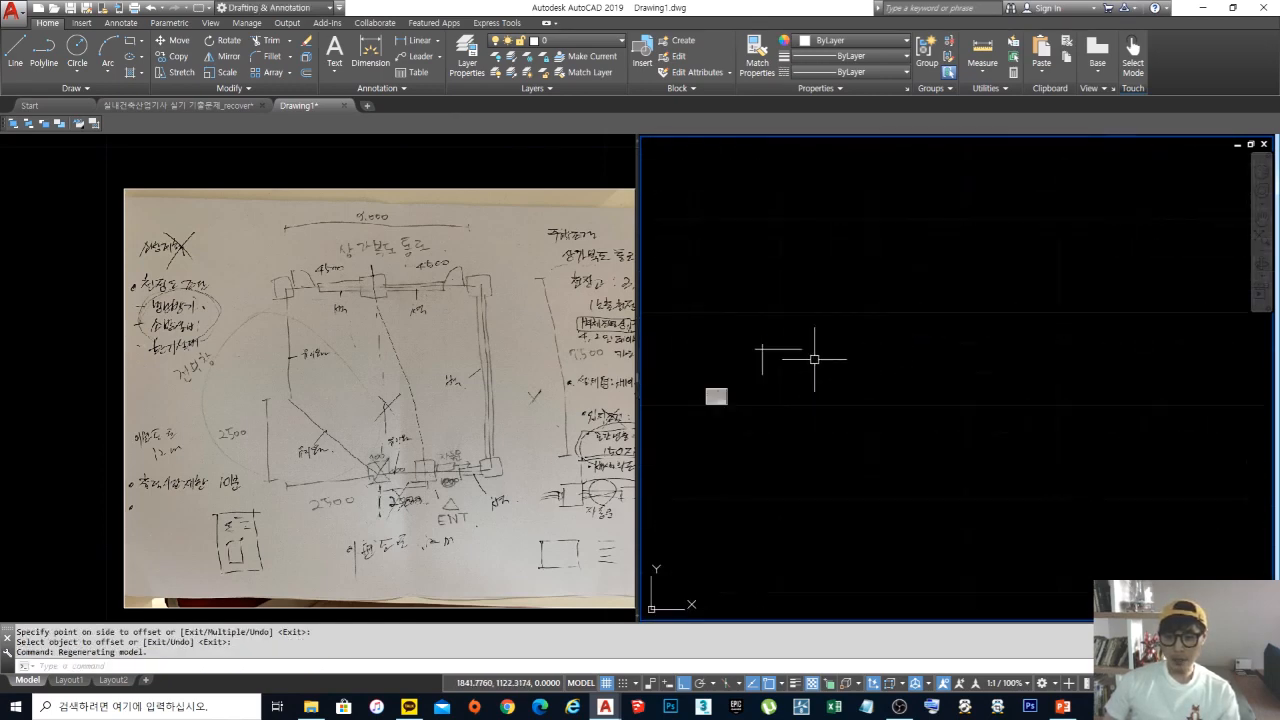
scroll(836, 369, down, 6)
middle_drag(929, 371, 785, 474)
scroll(845, 449, down, 2)
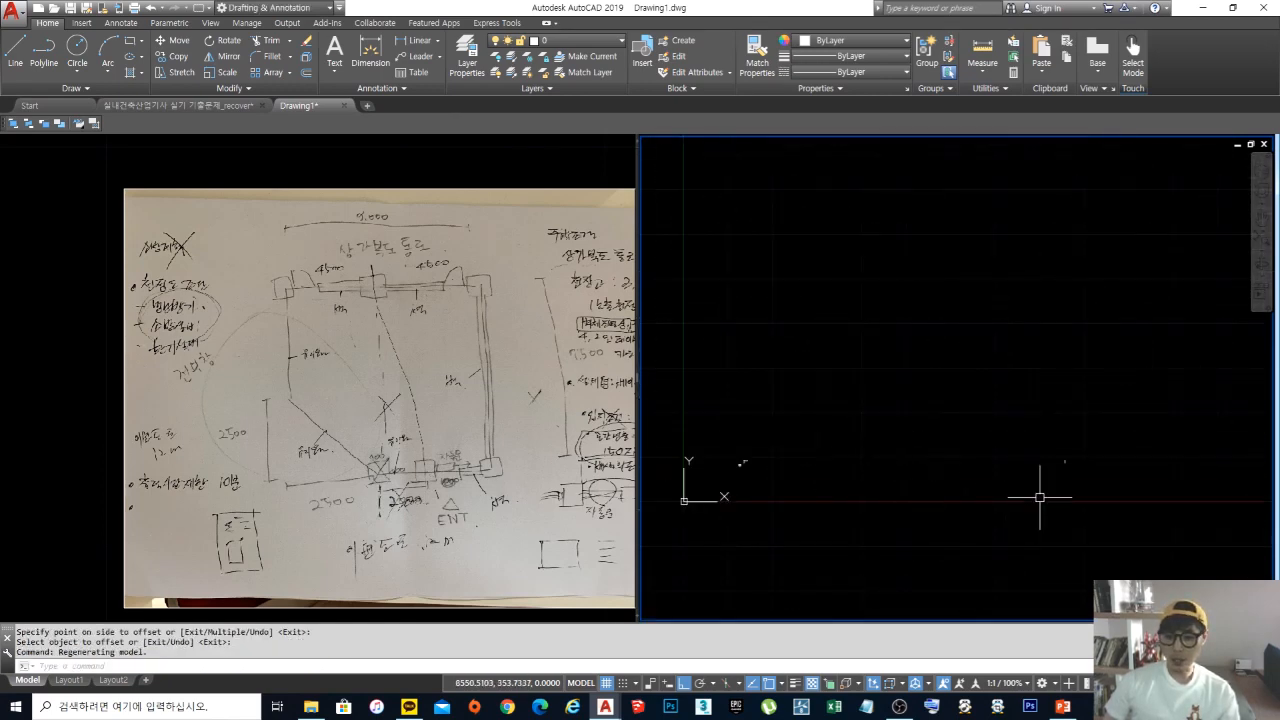
text(e)
key(Return)
click(1097, 477)
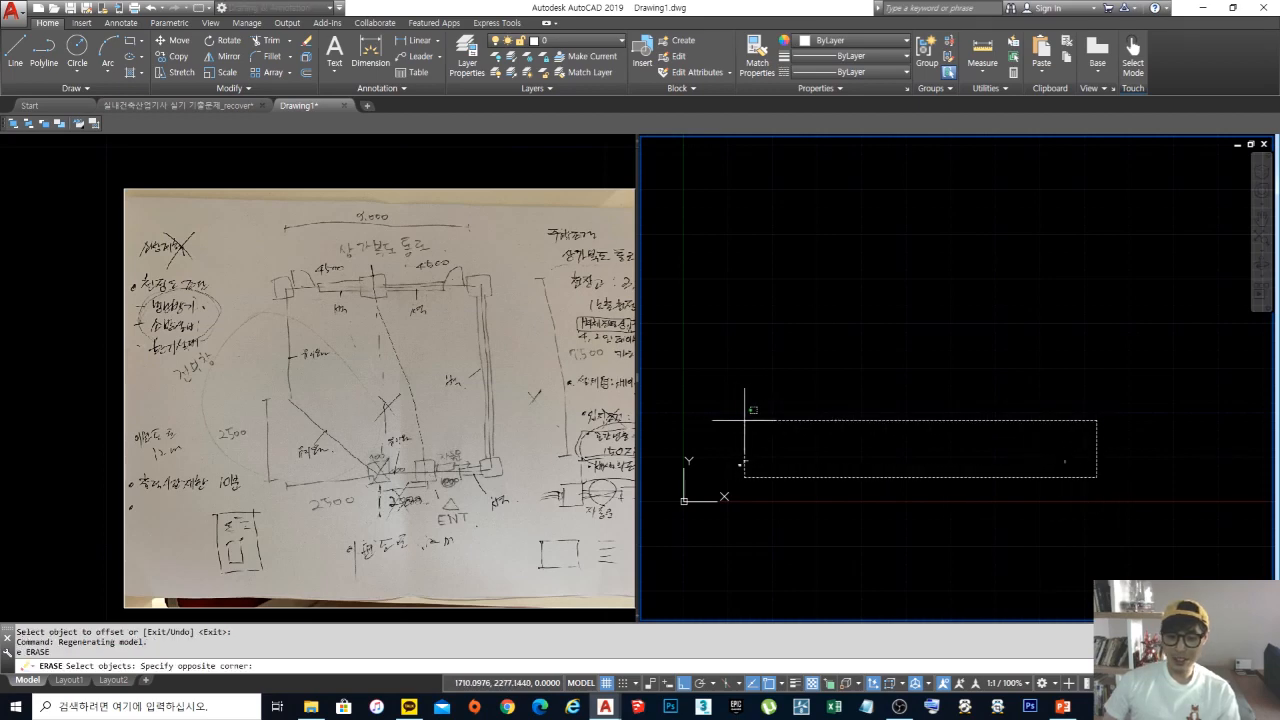
click(744, 420)
key(Return)
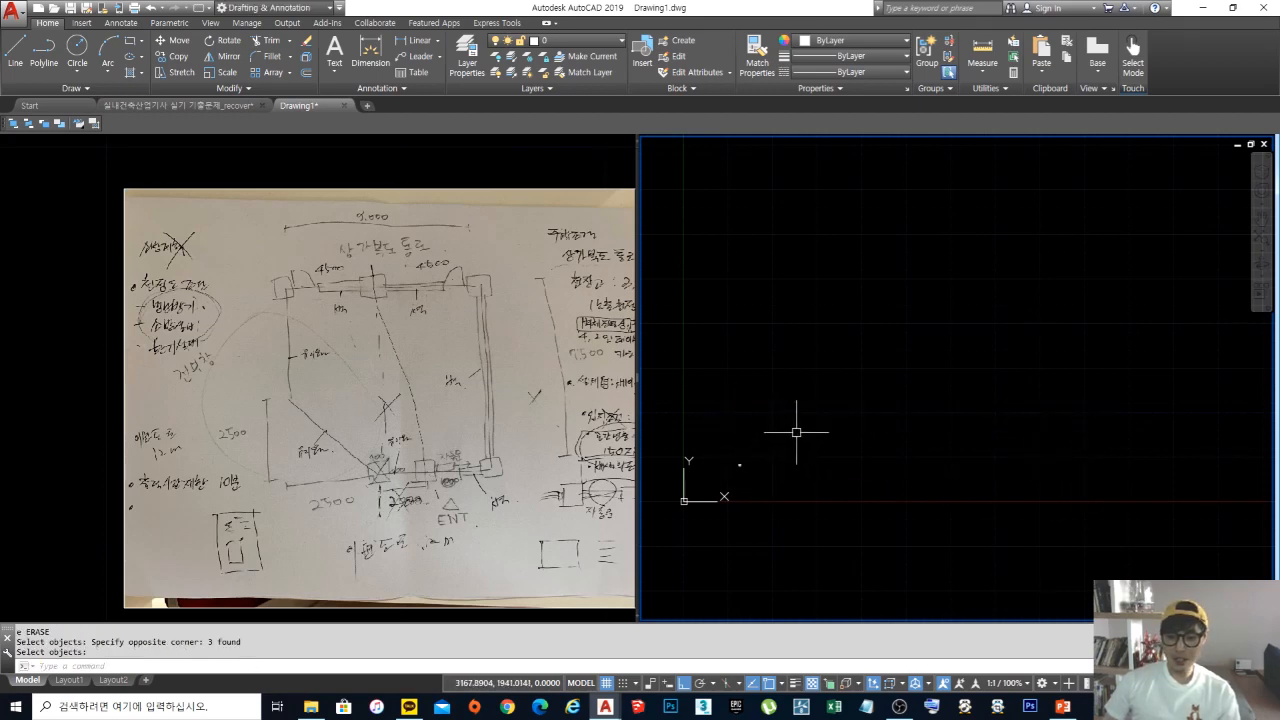
Step: Draw a much longer vertical line in the empty area away from the sketch image
scroll(1114, 340, down, 3)
middle_drag(1108, 350, 766, 511)
scroll(945, 390, down, 5)
scroll(1125, 335, down, 3)
middle_drag(1130, 335, 734, 519)
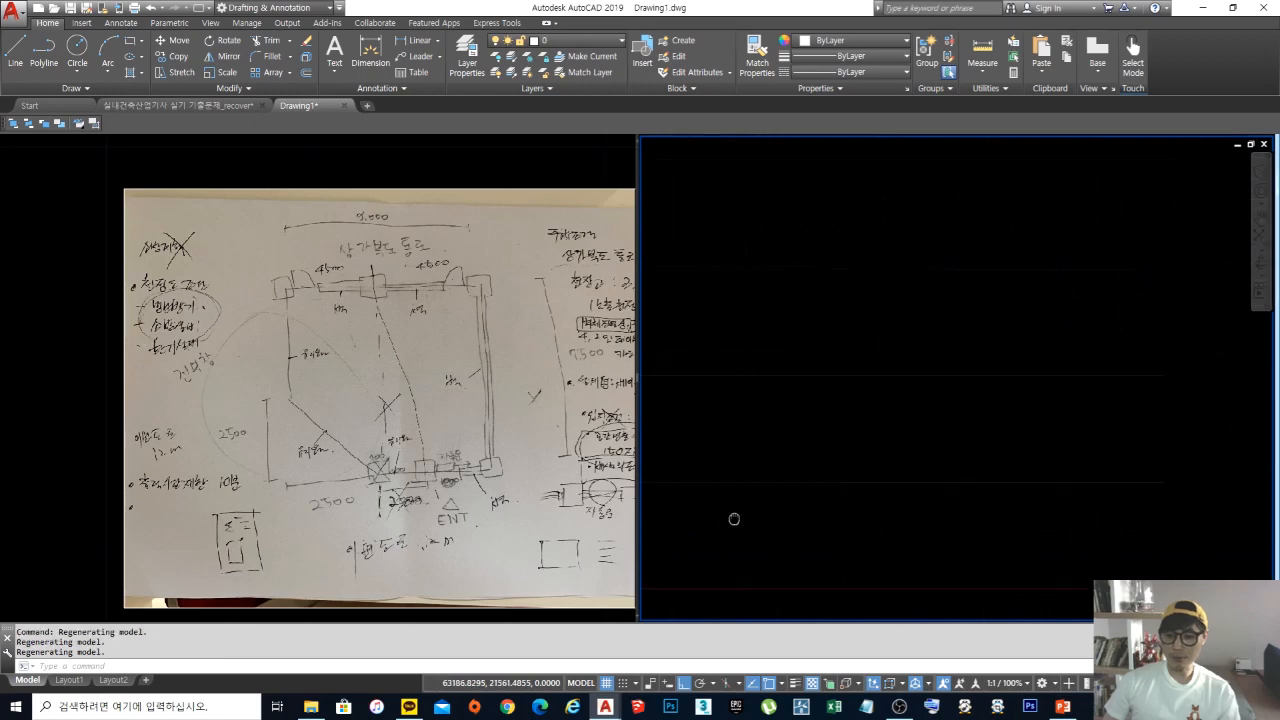
text(l)
key(Return)
click(799, 176)
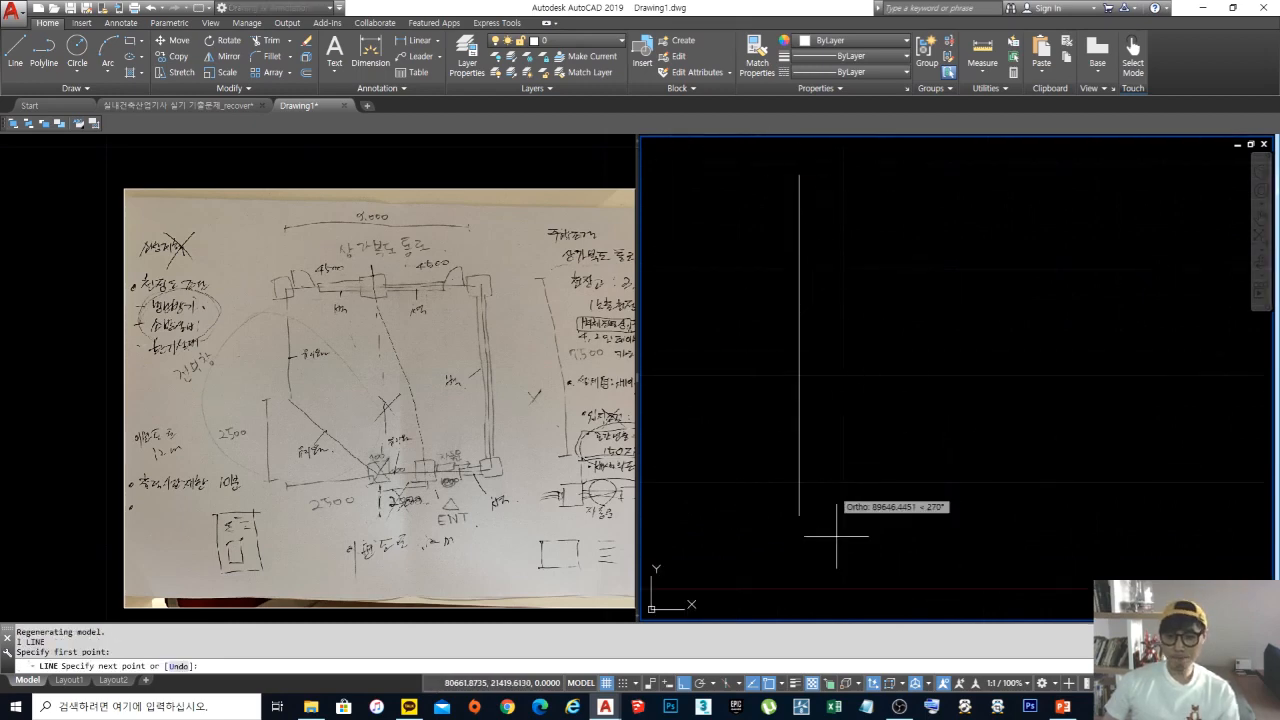
click(848, 596)
key(Return)
Step: Draw a long horizontal line crossing the lower part of the vertical line
key(Return)
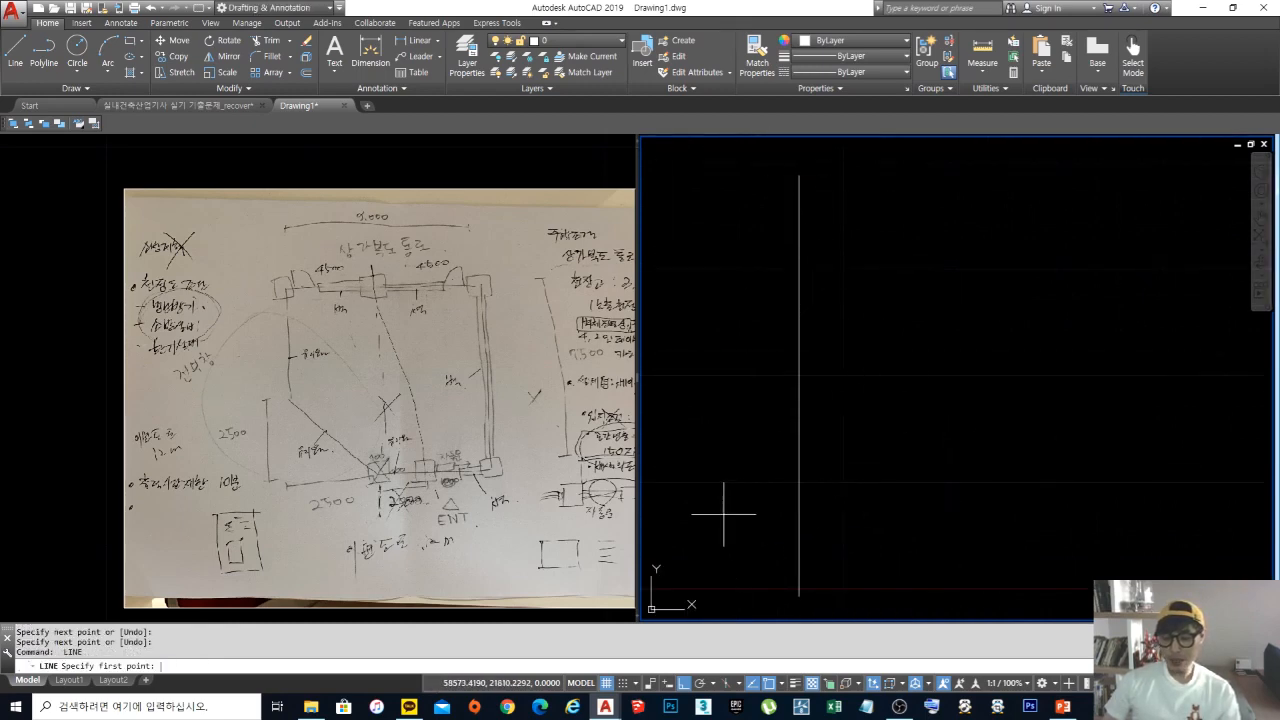
click(723, 515)
click(1218, 515)
key(Return)
Step: Offset the vertical line 9000 to the right
text(o)
key(Return)
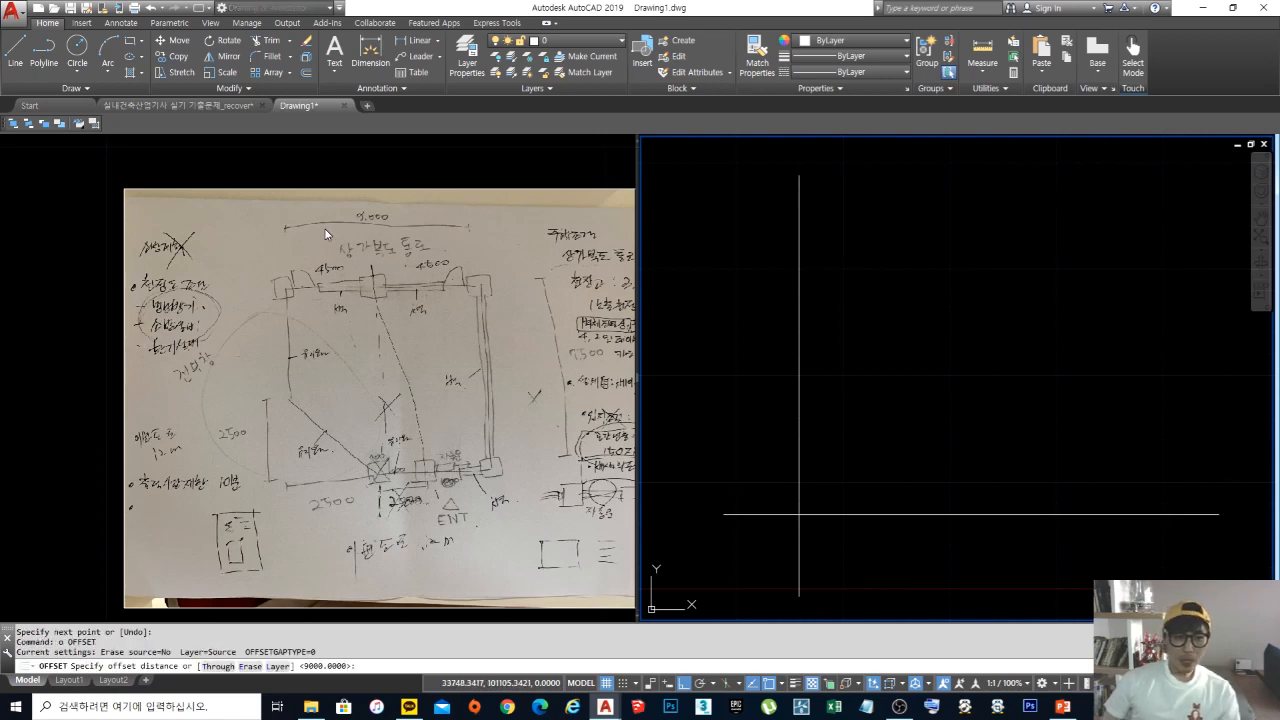
text(9000)
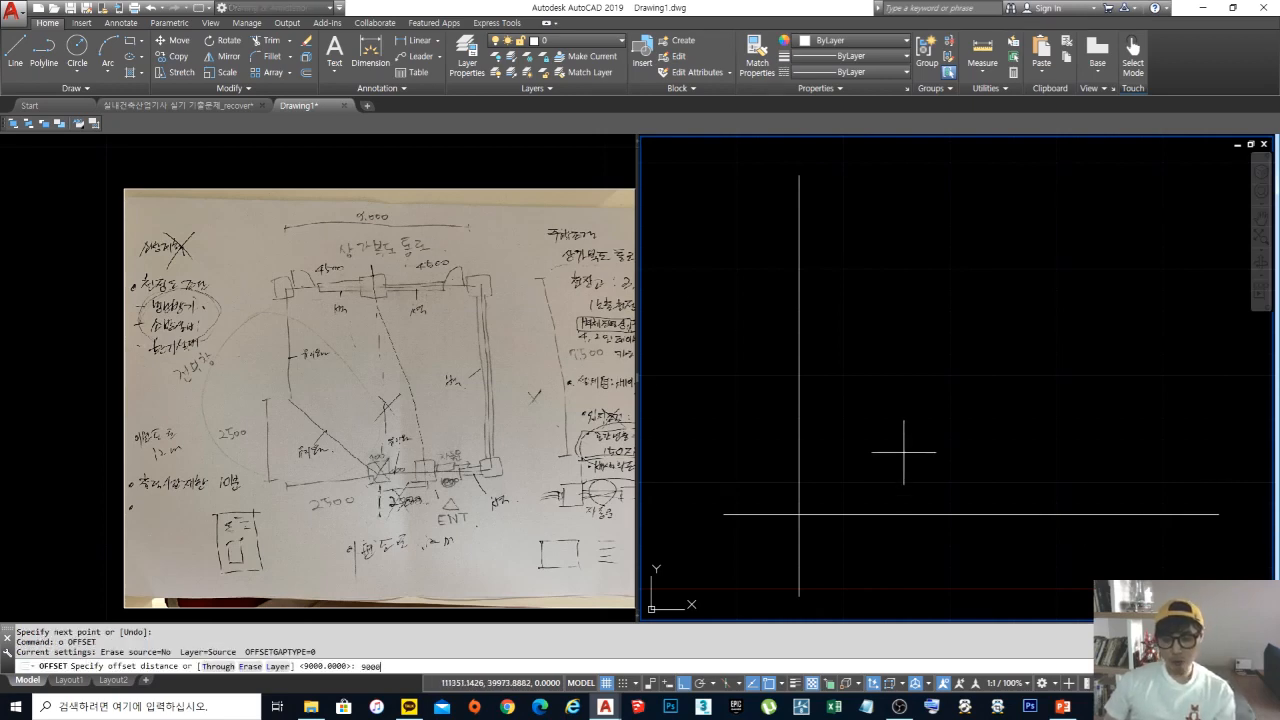
key(Return)
click(802, 417)
click(1037, 420)
key(Return)
key(Escape)
Step: Offset the horizontal line 7500 upward
middle_drag(823, 524, 831, 465)
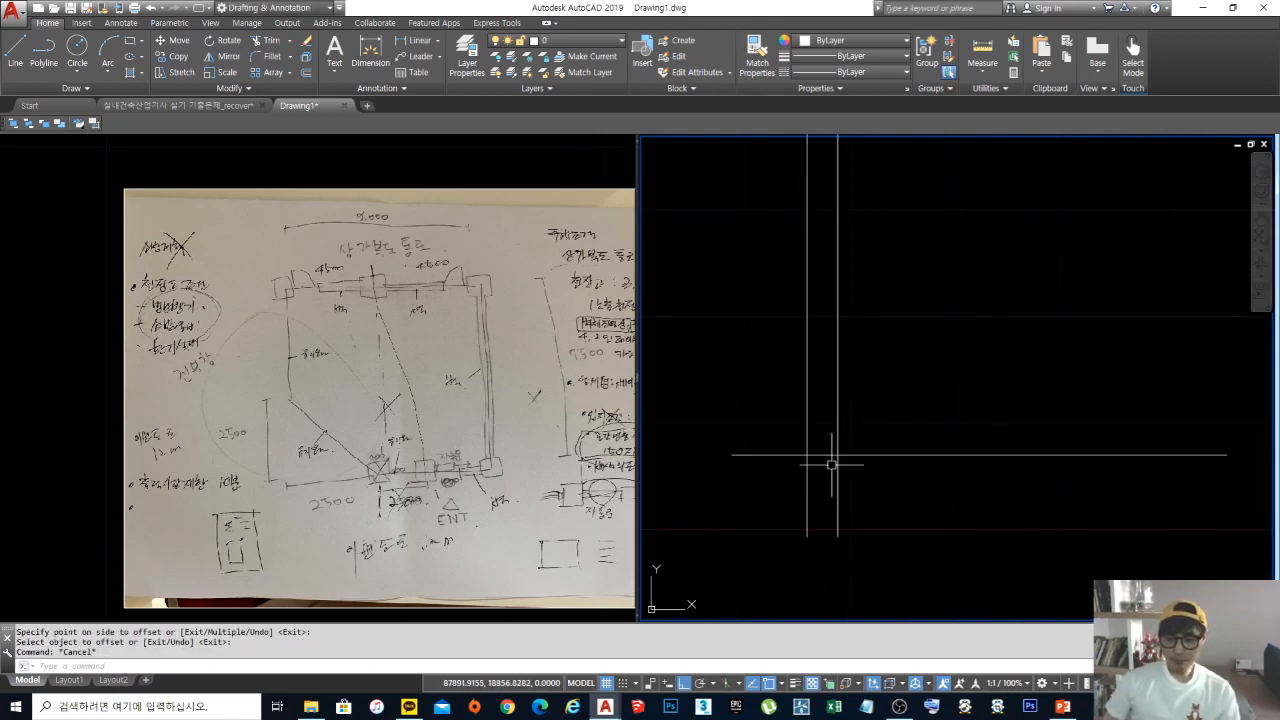
scroll(812, 456, up, 8)
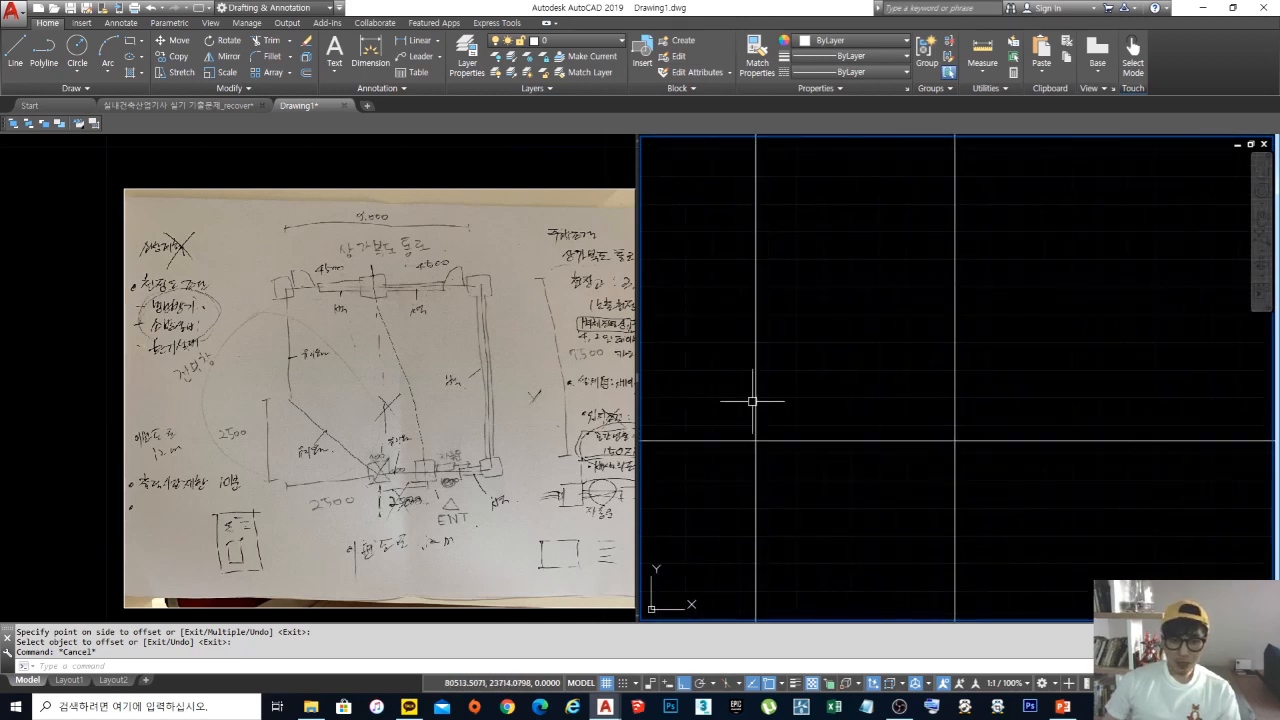
text(o)
key(Return)
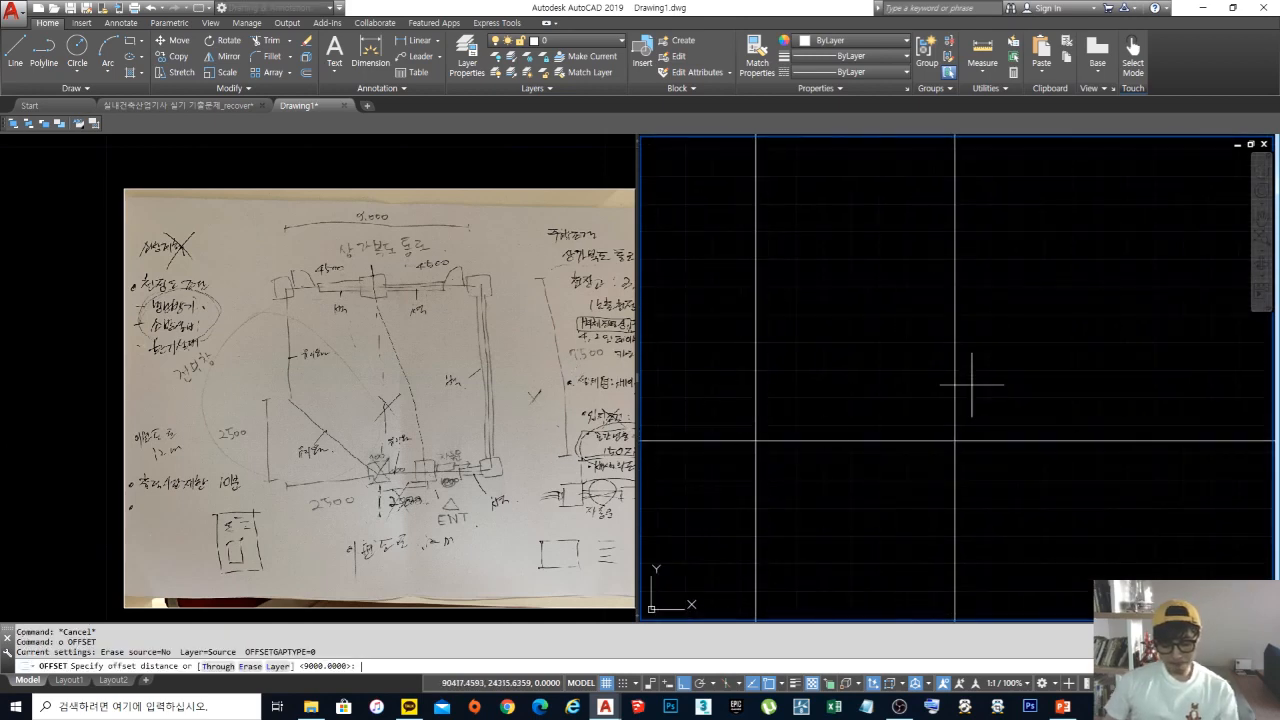
text(7500)
key(Return)
click(906, 440)
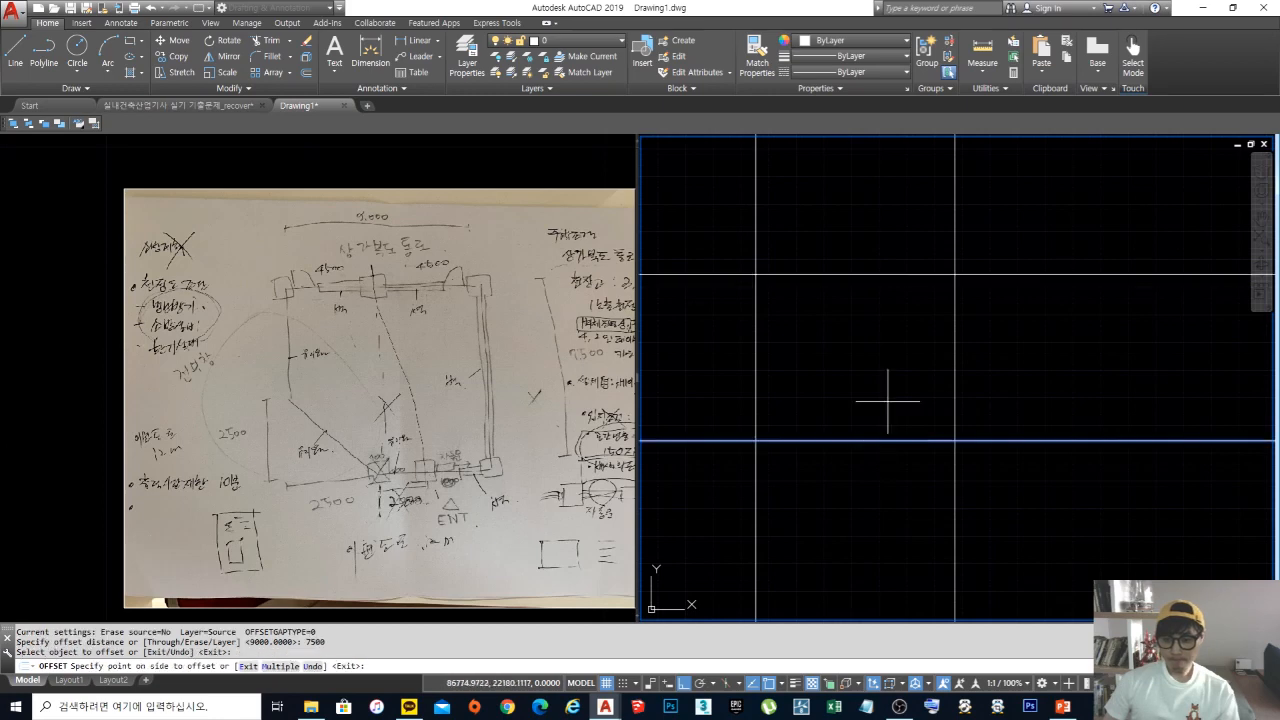
click(891, 400)
key(Escape)
Step: Draw a rectangle that loosely encloses the four intersections of the grid lines as a trimming boundary
scroll(885, 361, down, 4)
scroll(849, 357, up, 2)
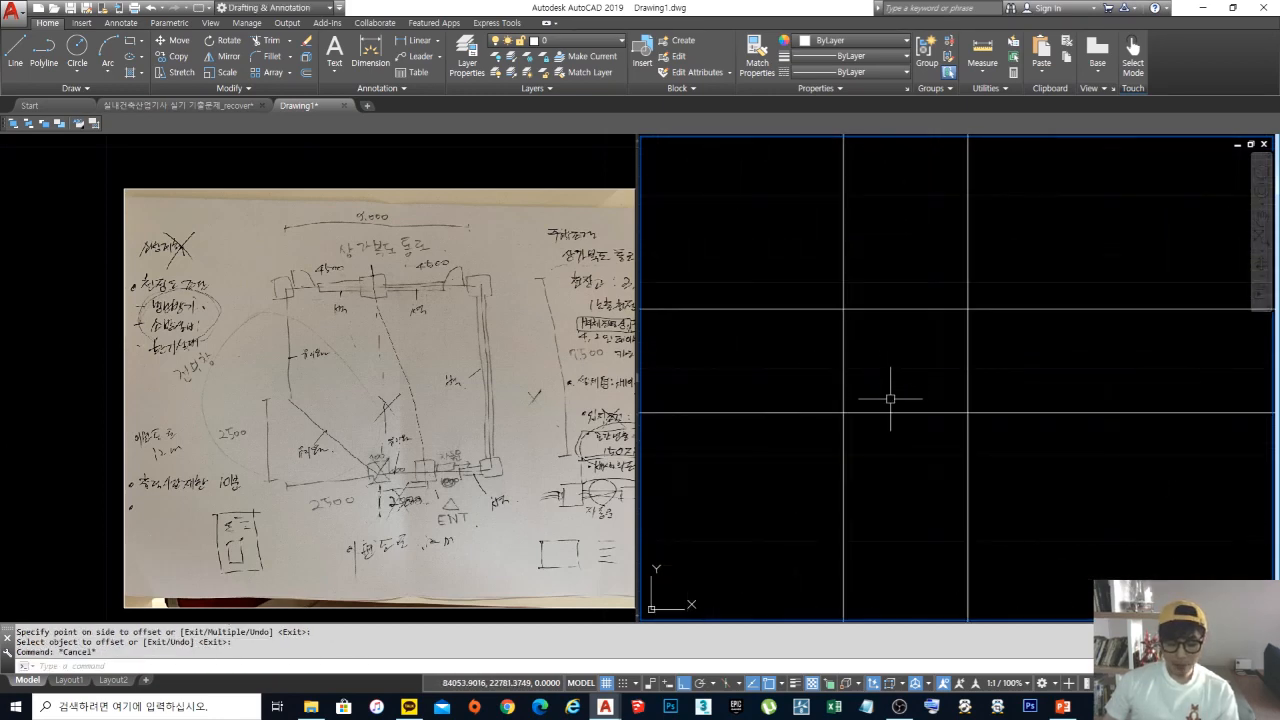
text(rec)
key(Return)
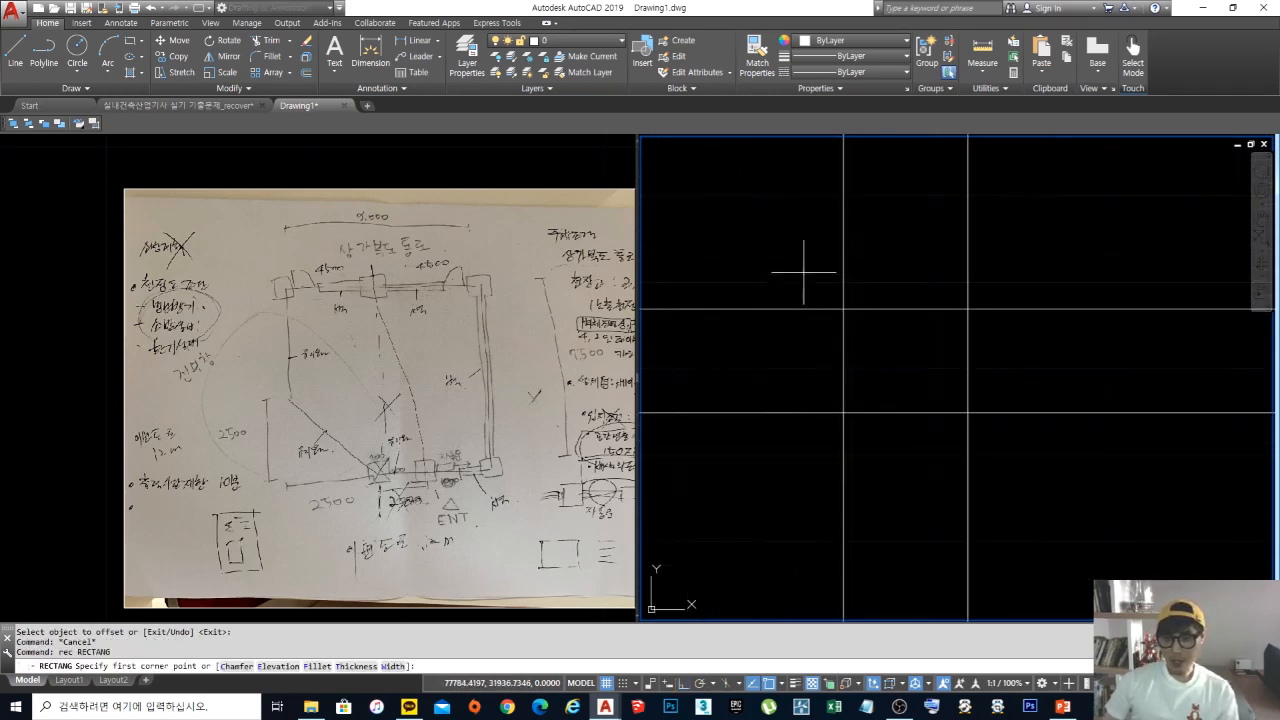
click(803, 273)
click(1000, 451)
Step: Trim the ends of all four grid lines outside the rectangle, using the rectangle as the cutting edge
text(tr)
key(Return)
click(1024, 460)
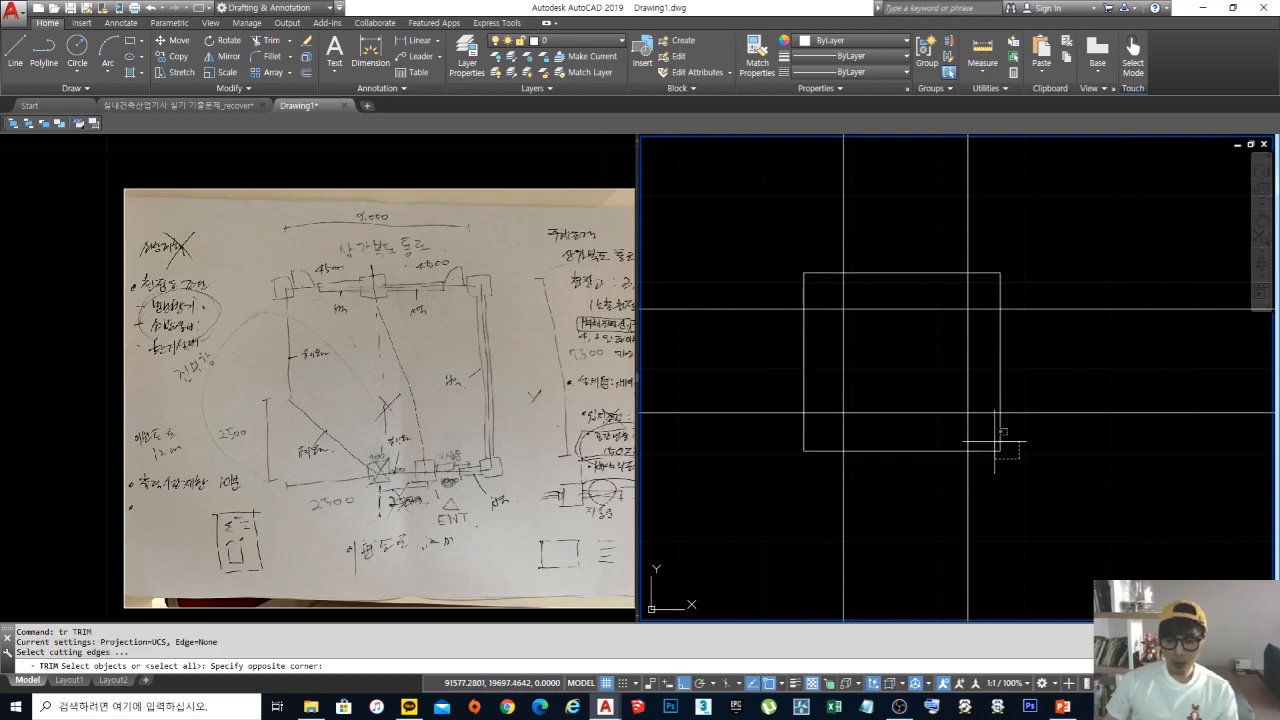
click(995, 440)
key(Return)
click(1090, 465)
click(1041, 277)
click(1003, 235)
click(790, 200)
click(760, 465)
click(700, 297)
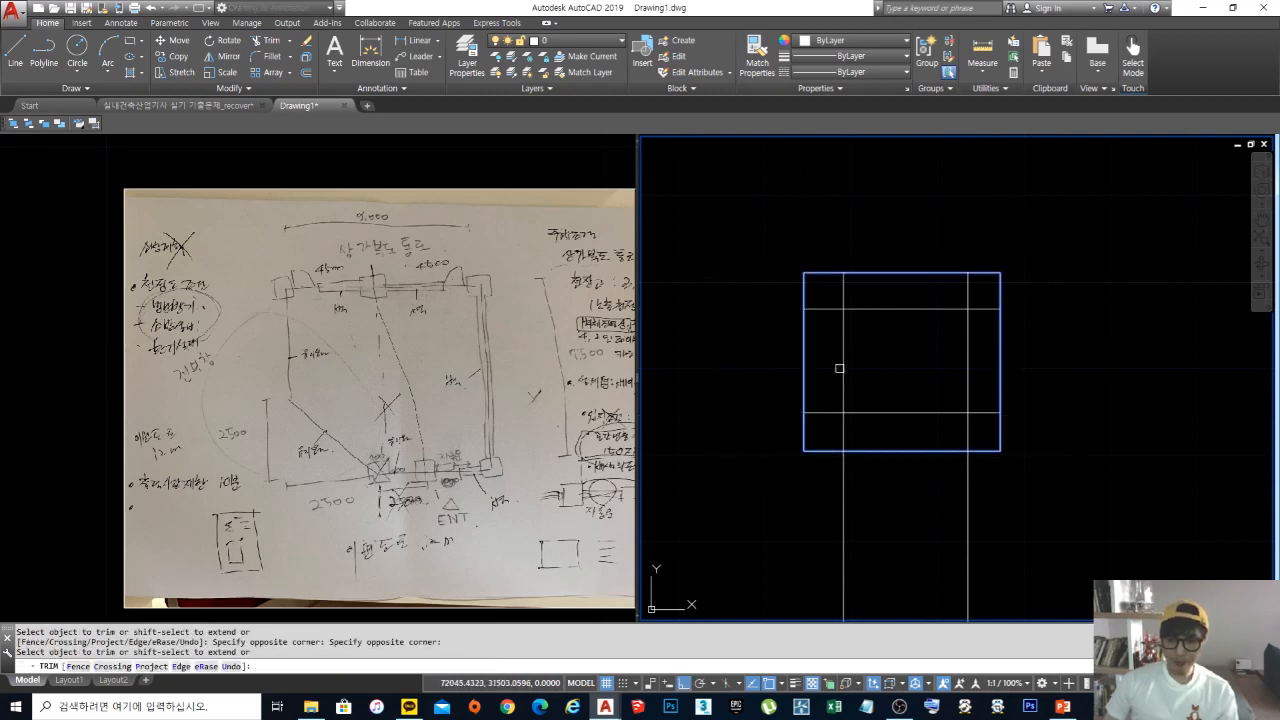
click(1045, 539)
click(729, 494)
key(space)
Step: Erase the boundary rectangle around the trimmed grid lines
text(e)
key(space)
click(923, 476)
click(905, 434)
key(space)
key(Escape)
Step: Offset the left vertical grid line 4500 to the right to create the middle centre line
scroll(921, 364, up, 4)
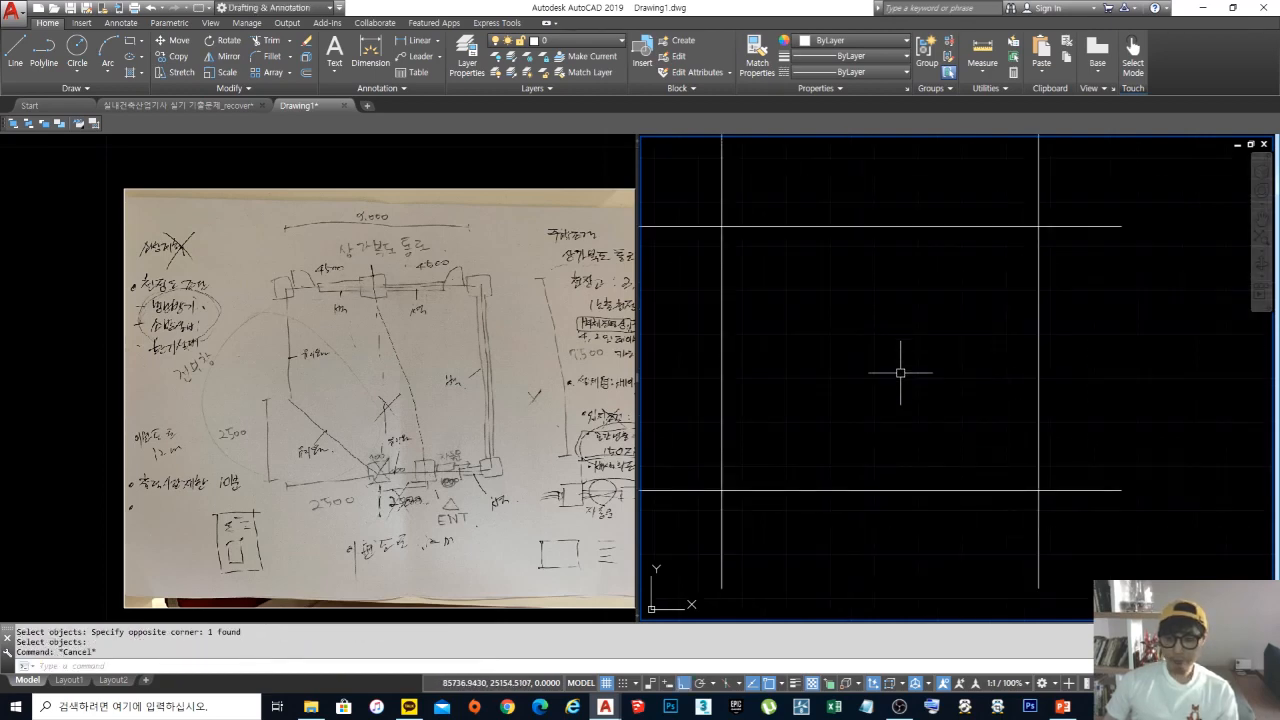
mouse_move(889, 376)
middle_down()
mouse_move(911, 394)
mouse_move(893, 384)
middle_up()
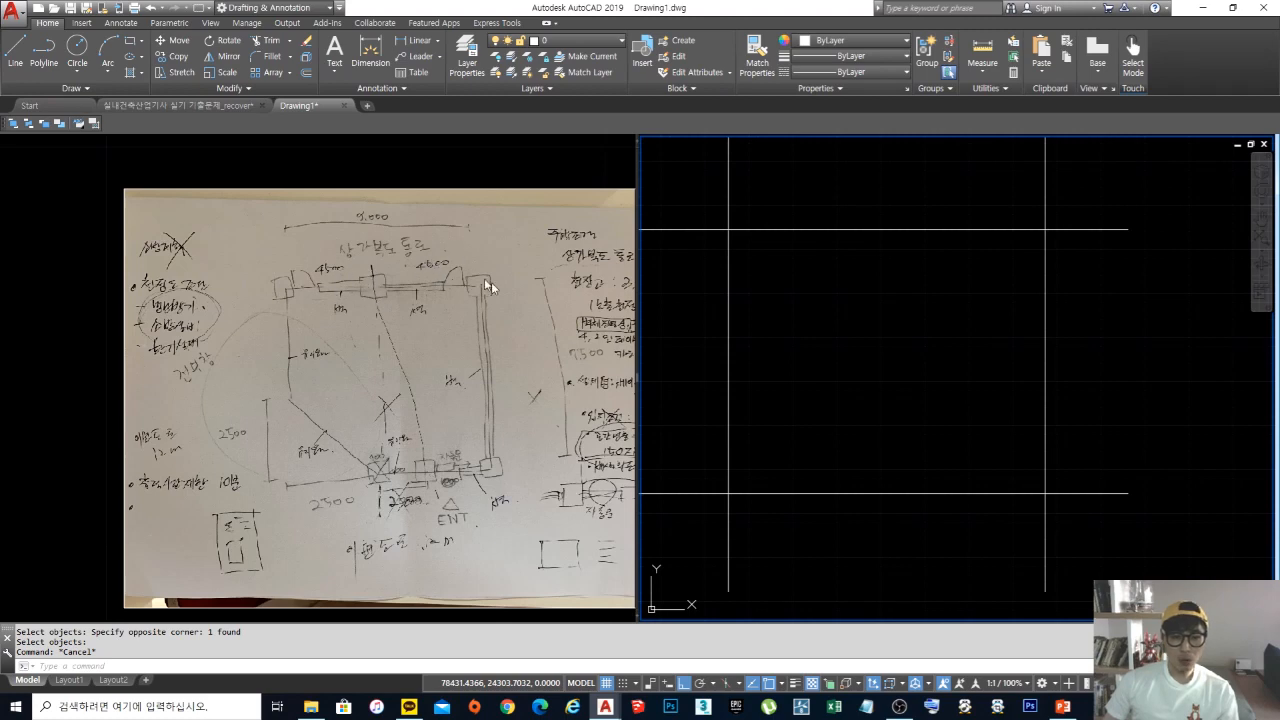
middle_drag(923, 314, 923, 326)
text(o)
key(Return)
text(45)
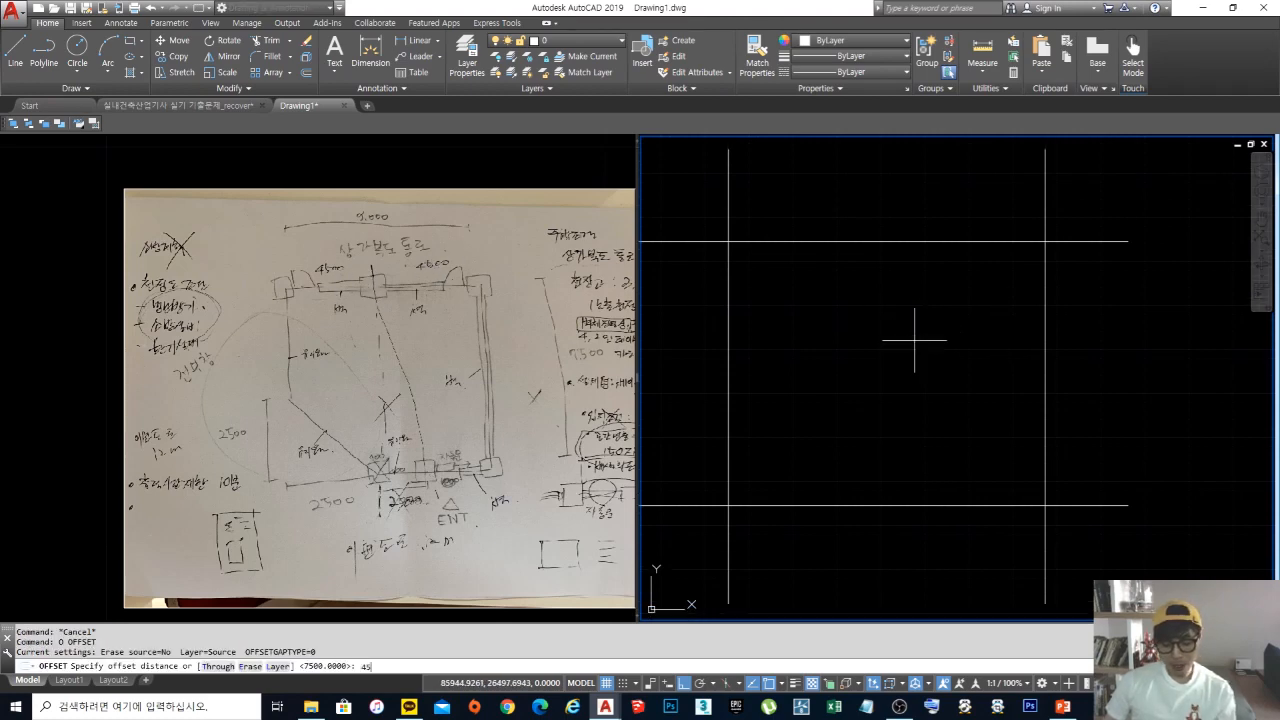
text(00)
key(Return)
click(729, 207)
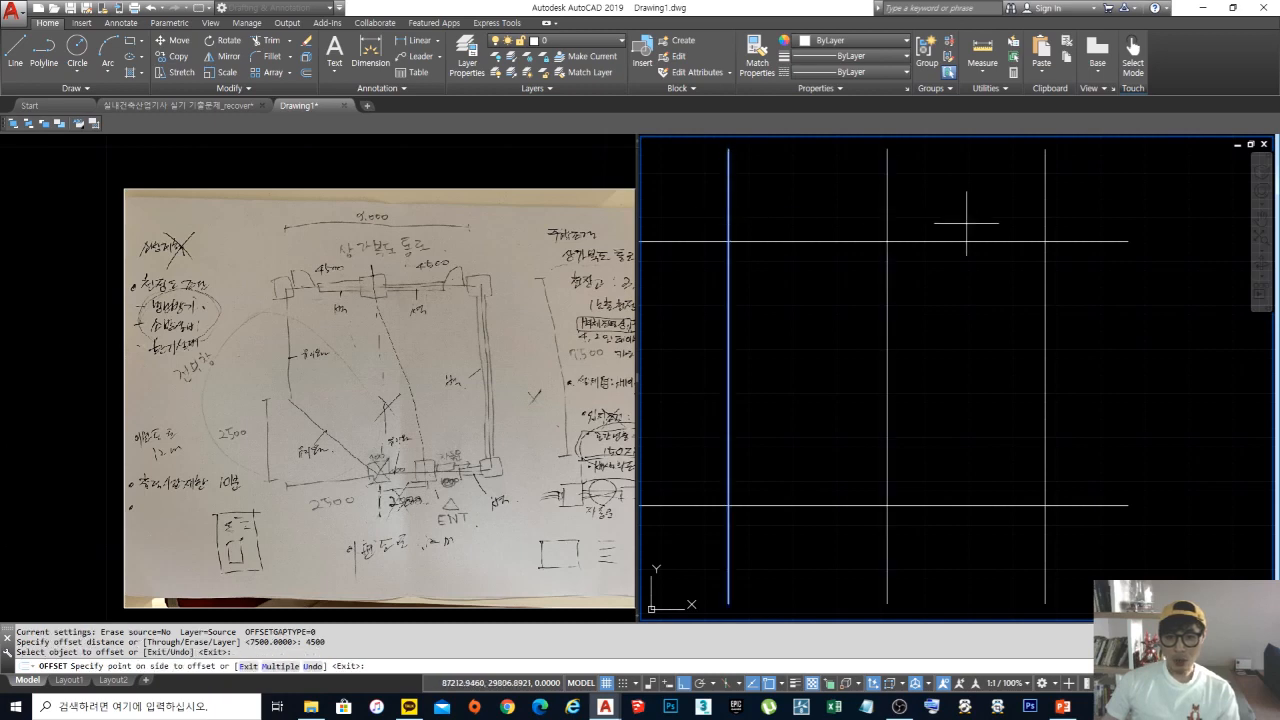
click(971, 223)
key(Escape)
Step: Chamfer the lower-left corner between the bottom horizontal and left vertical grid lines with both distances at 2500
middle_drag(934, 309, 926, 297)
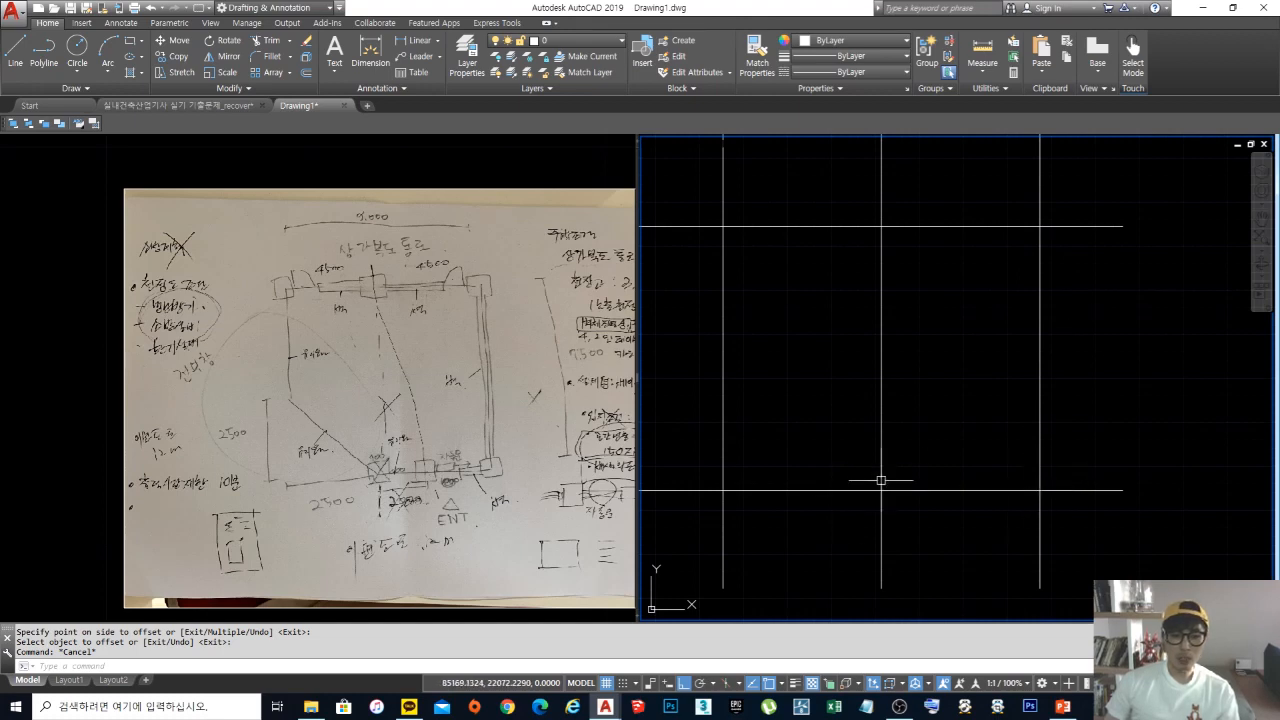
middle_drag(864, 450, 882, 421)
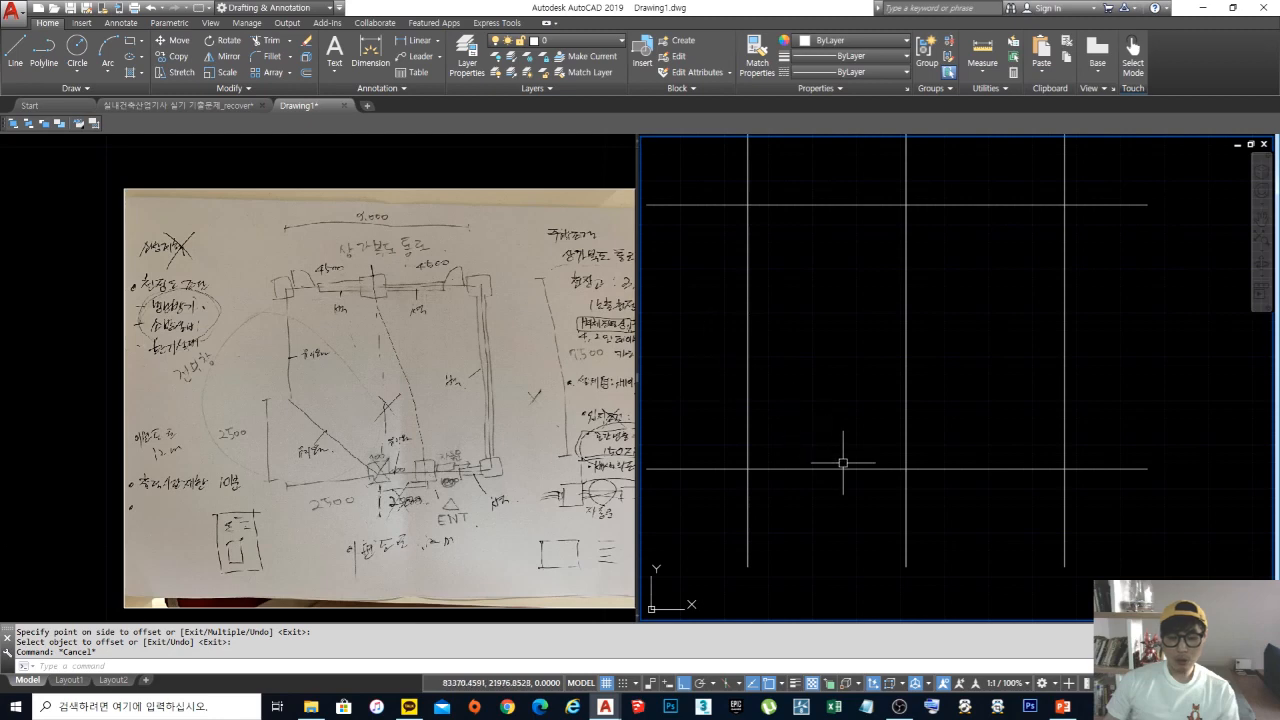
middle_drag(826, 413, 834, 403)
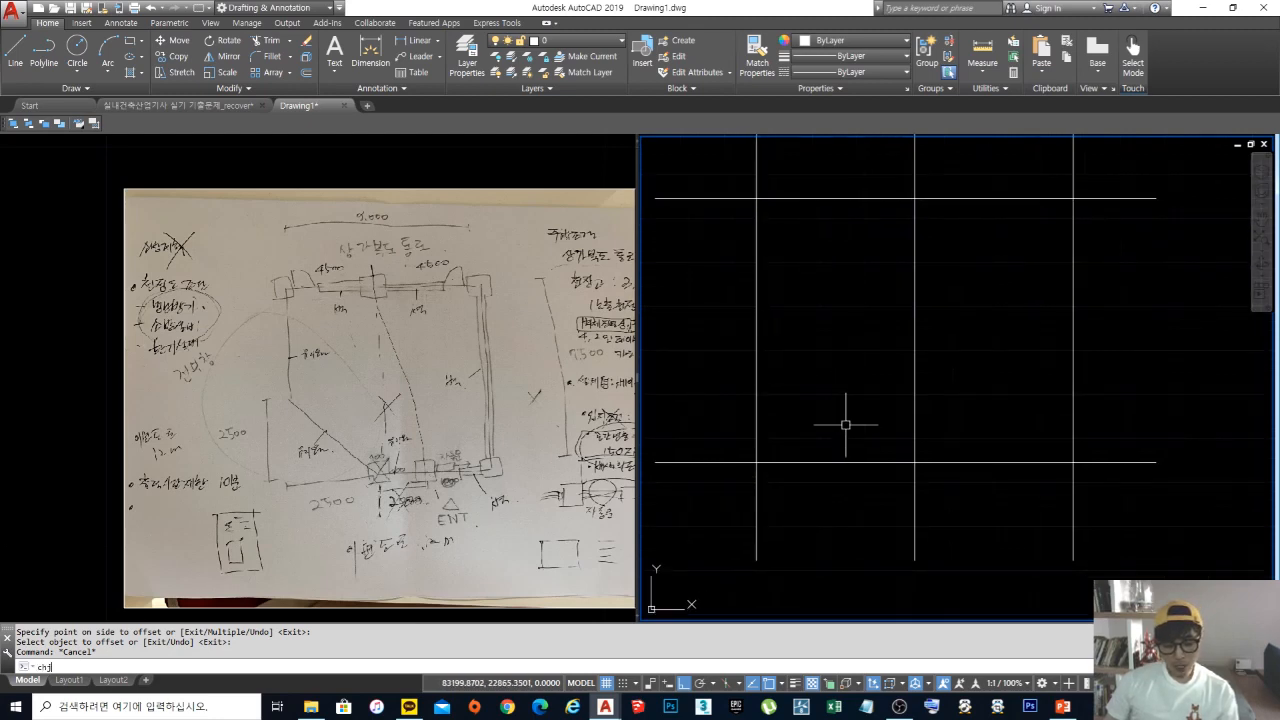
key(Escape)
key(Escape)
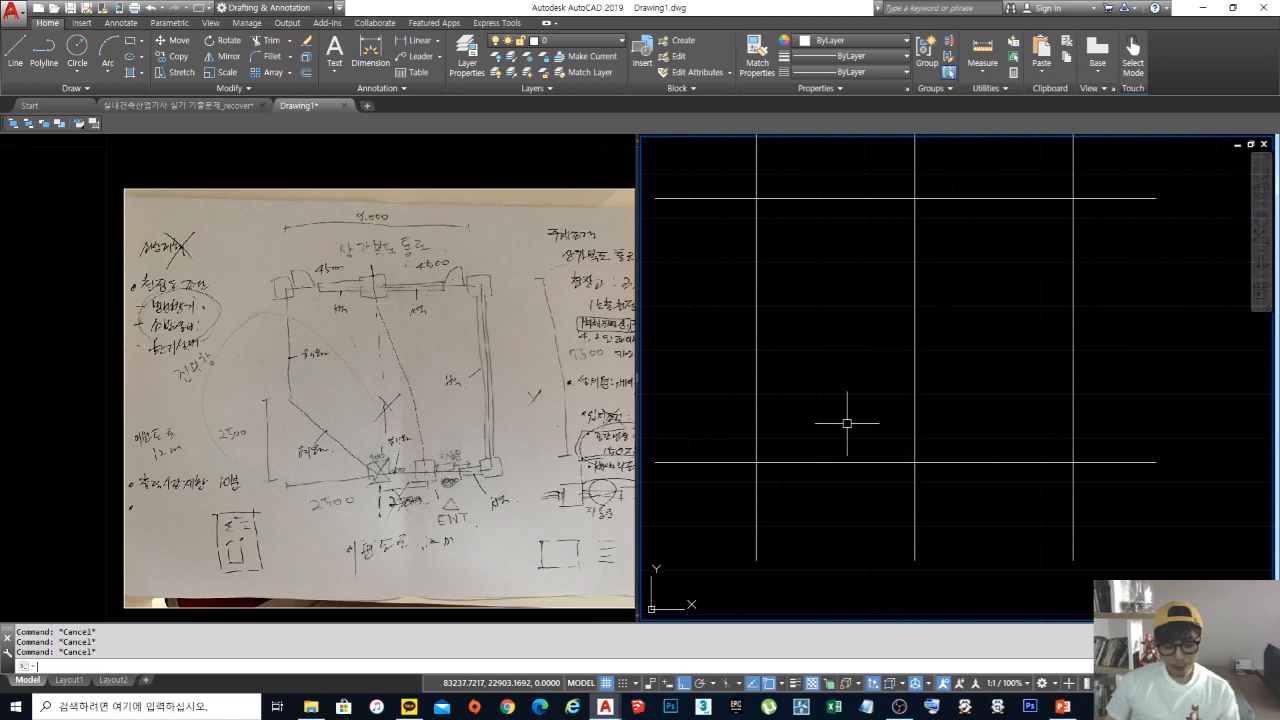
key(Escape)
text(cha)
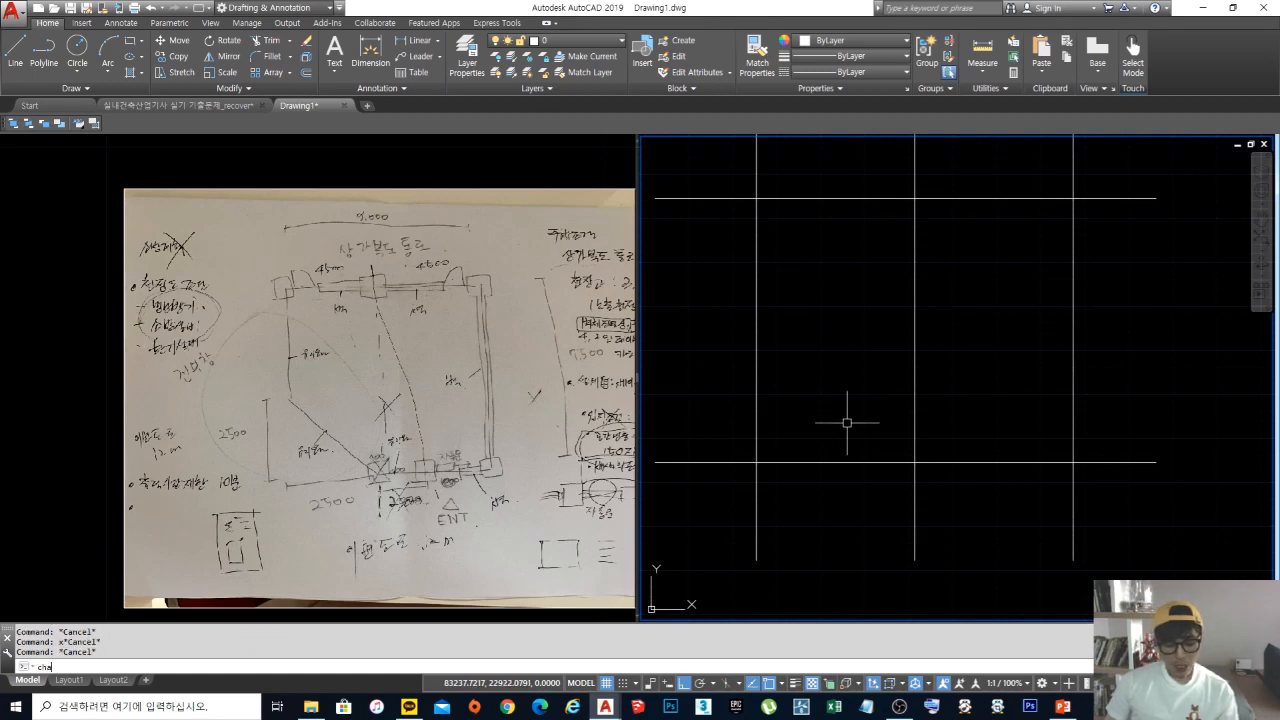
key(Return)
text(d)
key(Return)
text(25)
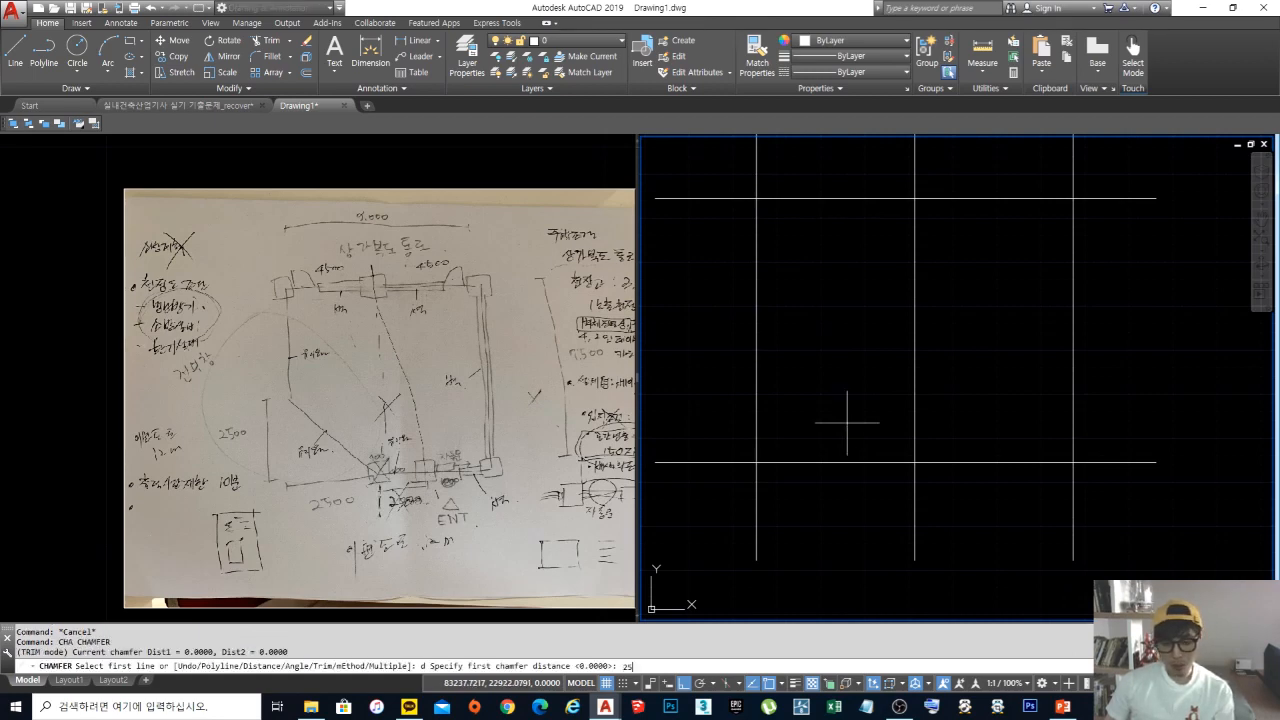
text(00)
key(Return)
key(Return)
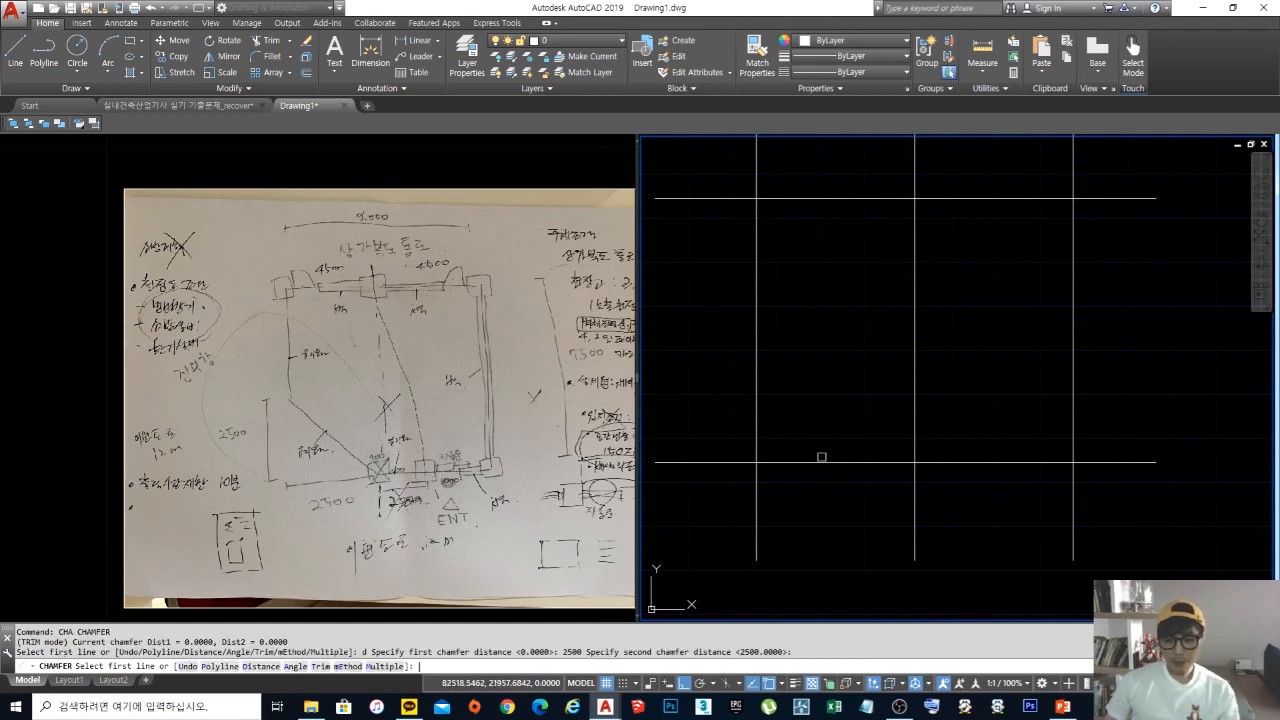
click(815, 462)
click(764, 386)
key(Escape)
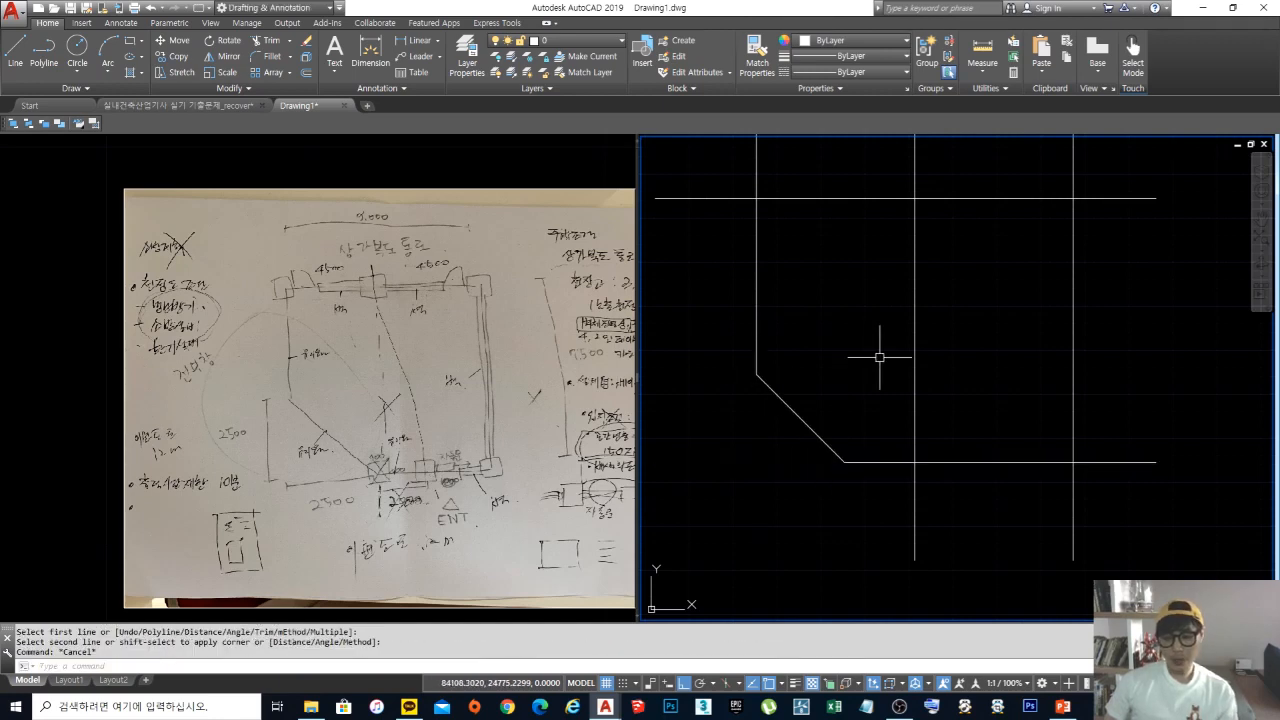
Step: Draw a 400 by 400 column square in the empty space near the upper-left grid intersection
middle_drag(931, 401, 887, 403)
scroll(894, 382, down, 2)
scroll(940, 401, up, 2)
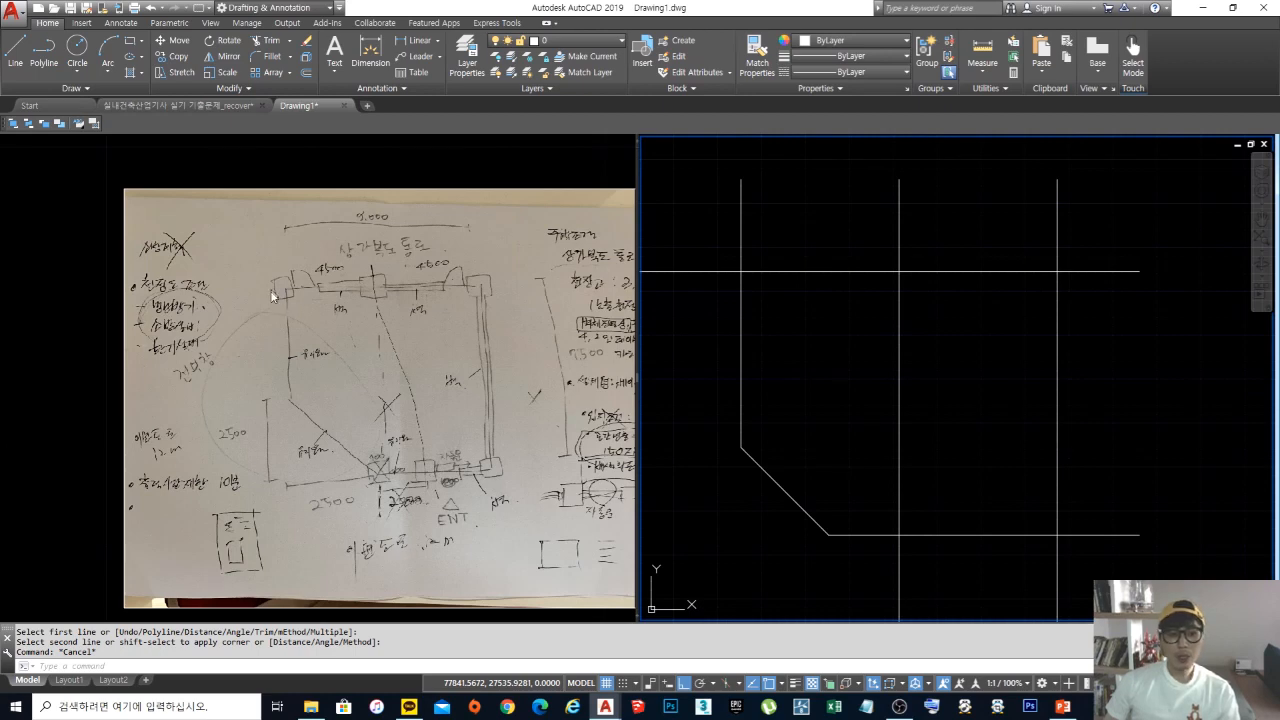
scroll(792, 252, up, 3)
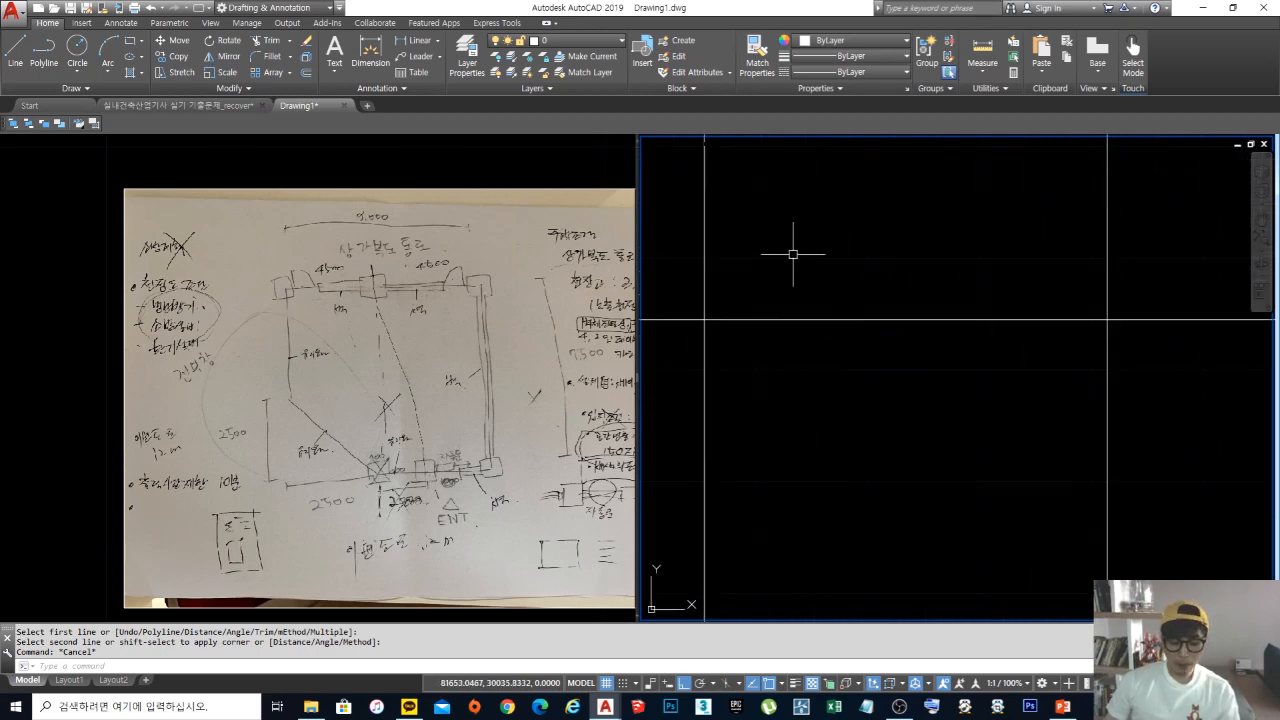
text(rec)
key(Return)
click(780, 283)
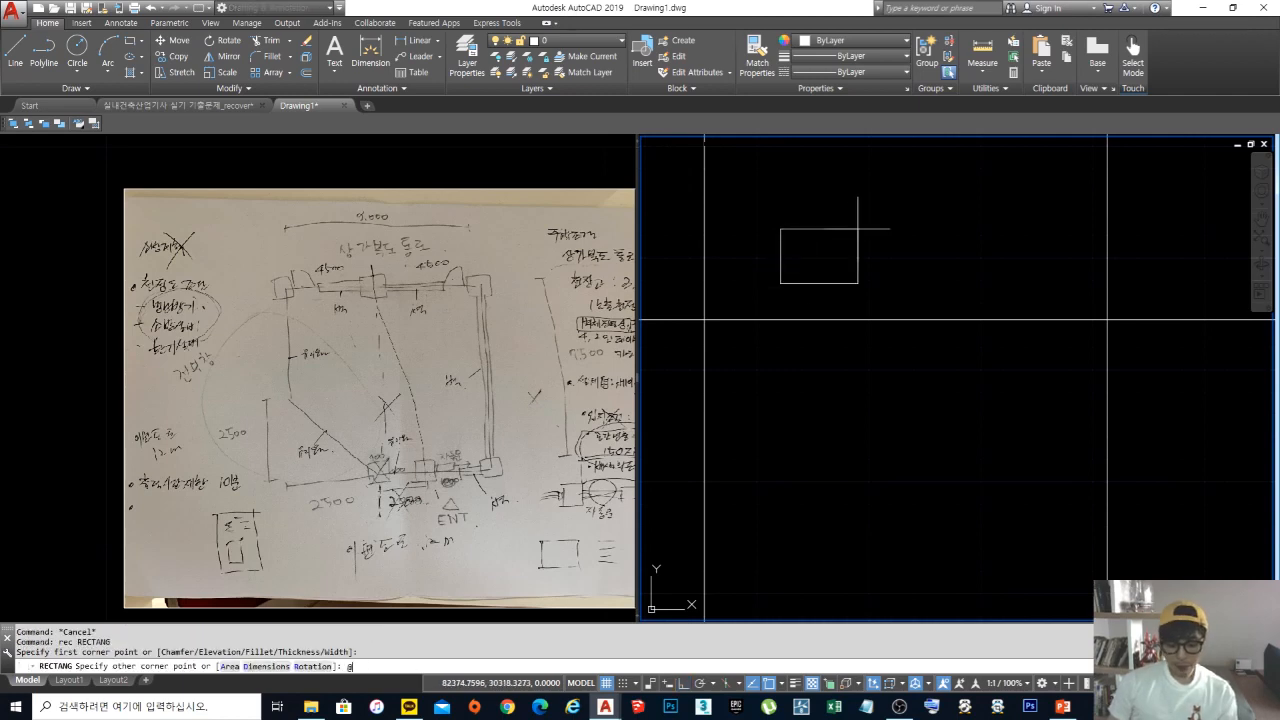
text(@400,40)
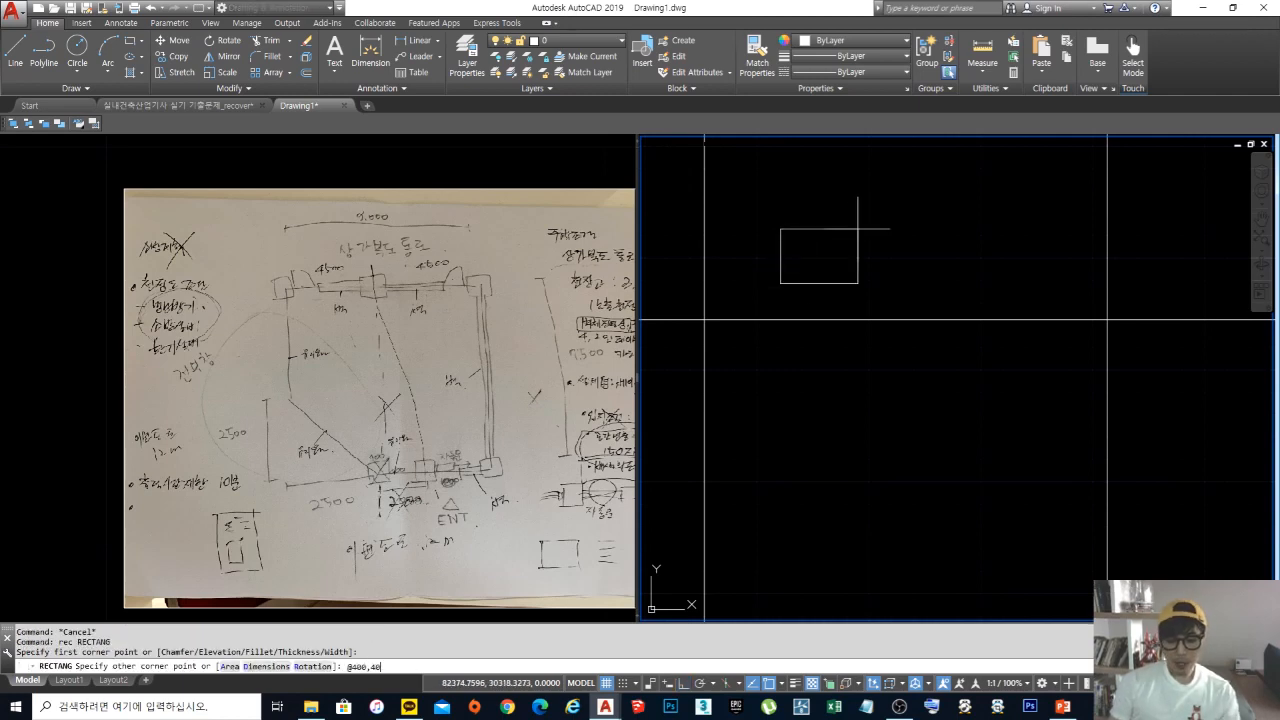
text(0)
key(Return)
key(Escape)
Step: Move the column square by its centre onto the upper-left grid intersection
middle_drag(857, 223, 923, 240)
text(m)
key(Return)
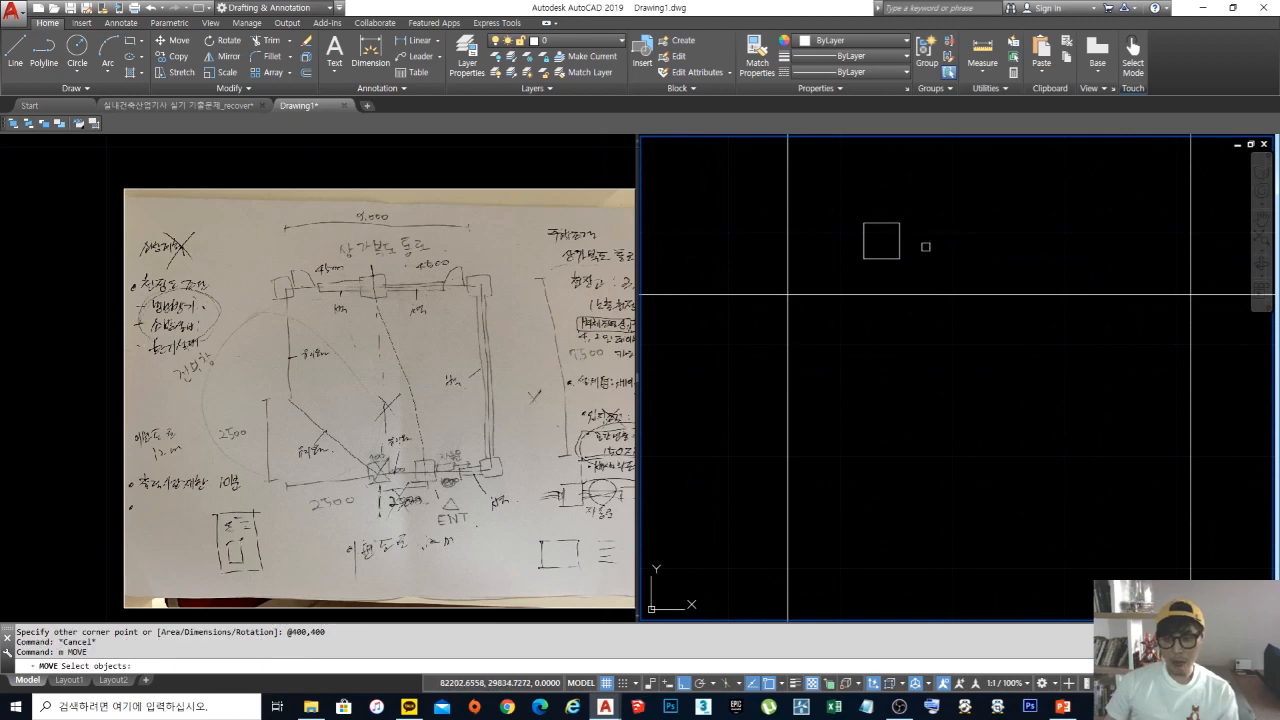
click(912, 258)
click(835, 200)
scroll(850, 218, up, 2)
key(Return)
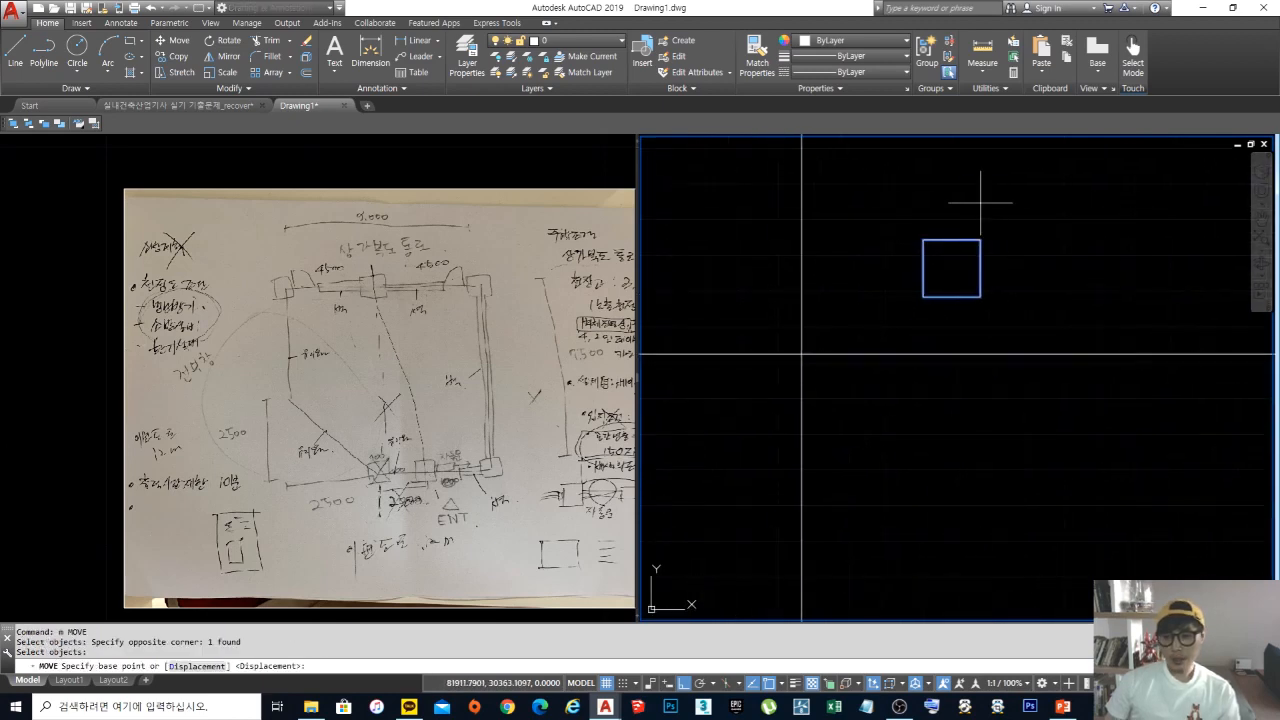
click(952, 268)
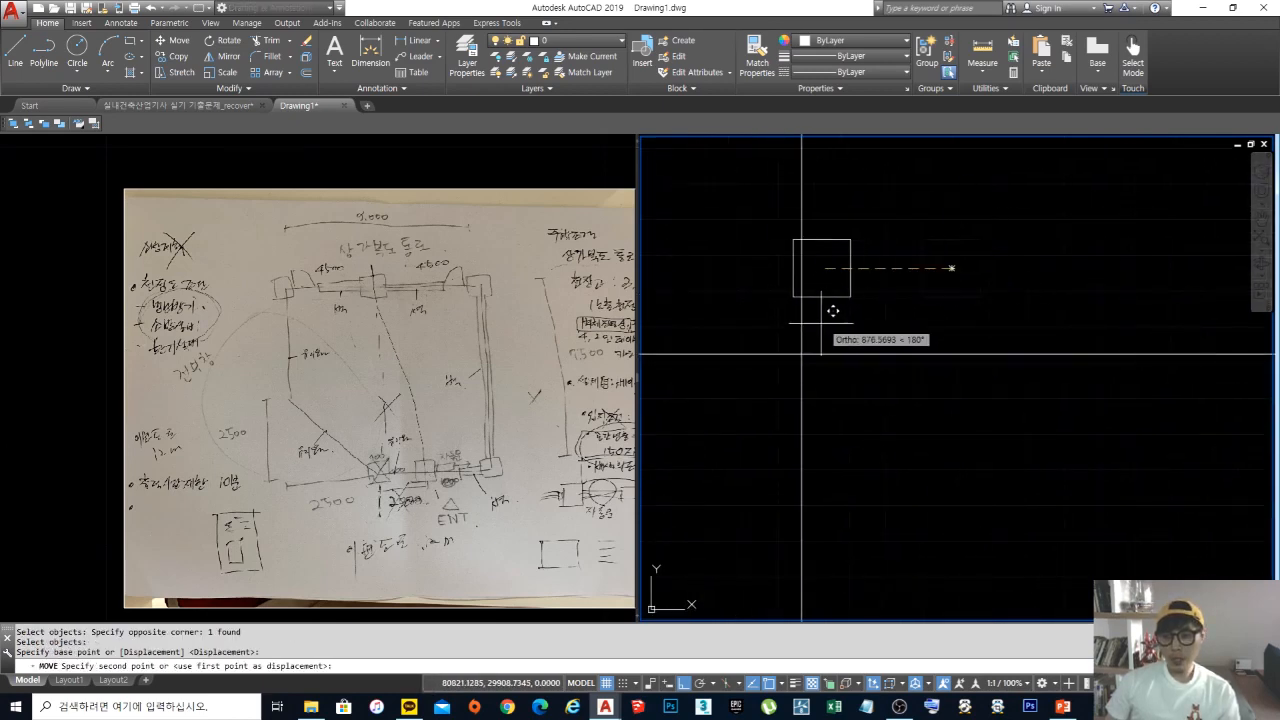
click(802, 353)
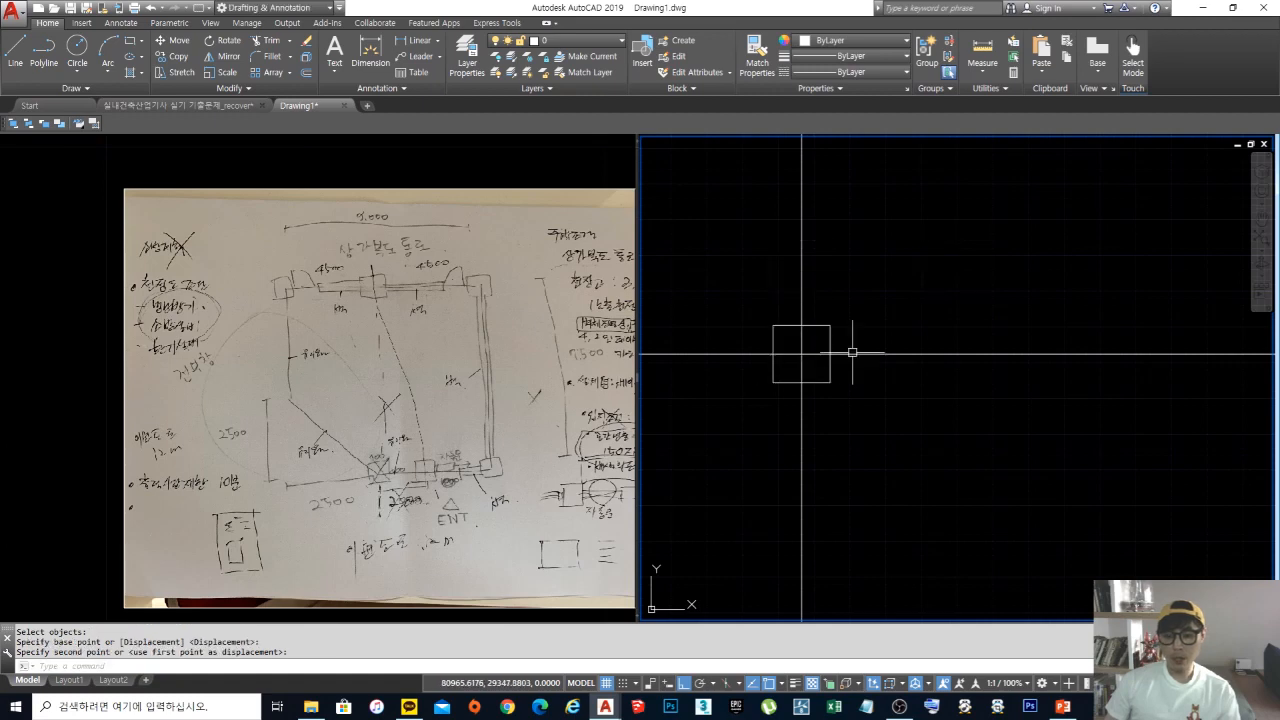
Step: Review the drafting settings for snap, grid and the active object snap modes, including Geometric Center
middle_drag(874, 286, 850, 268)
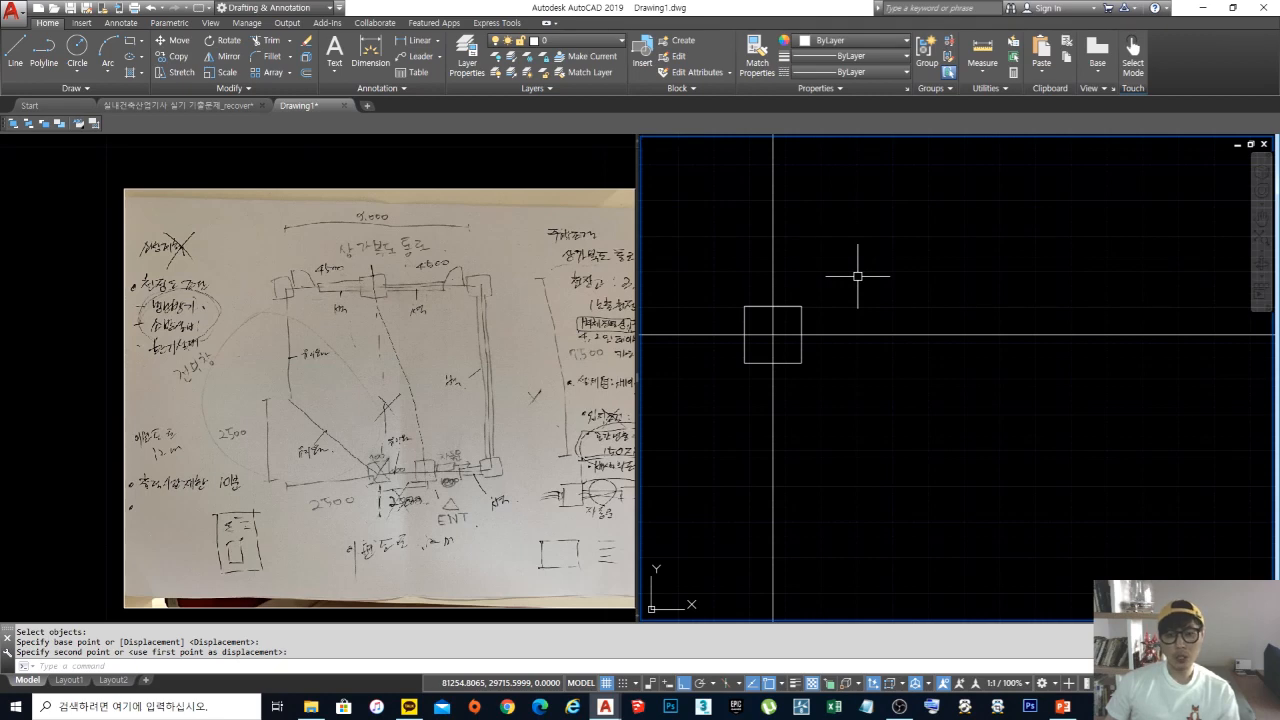
click(801, 311)
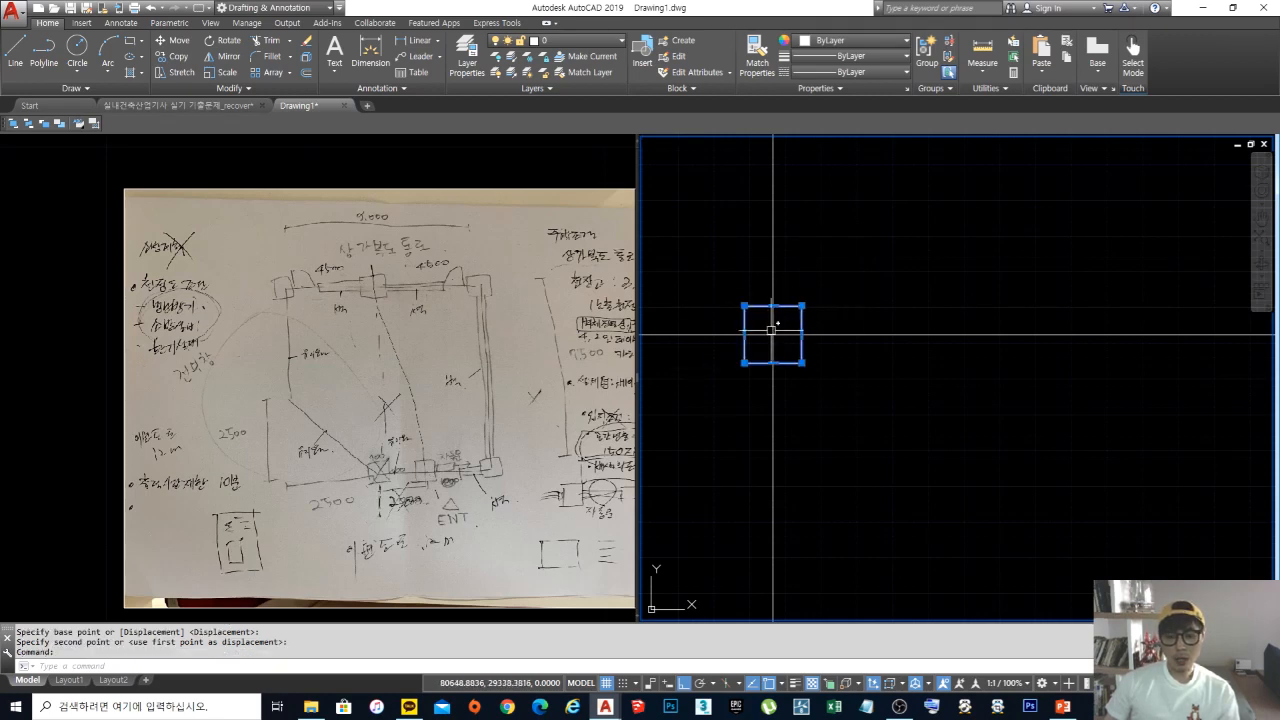
scroll(820, 251, down, 2)
key(Escape)
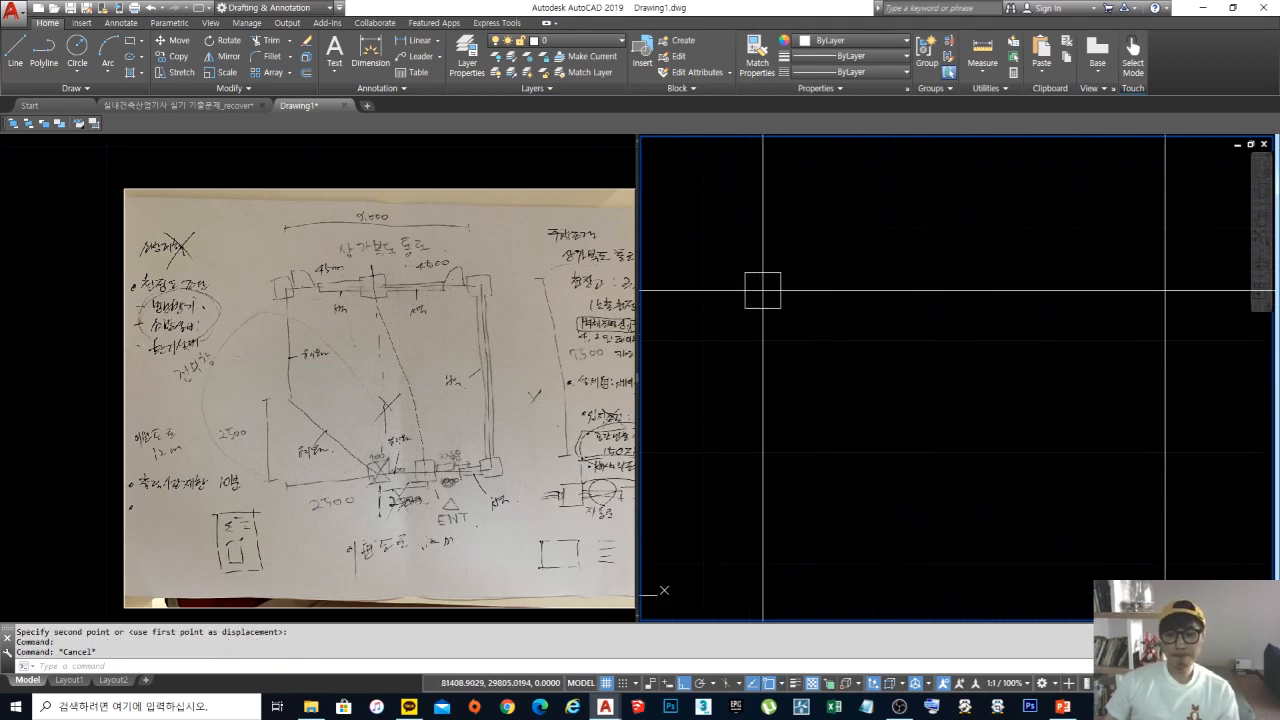
scroll(785, 275, up, 2)
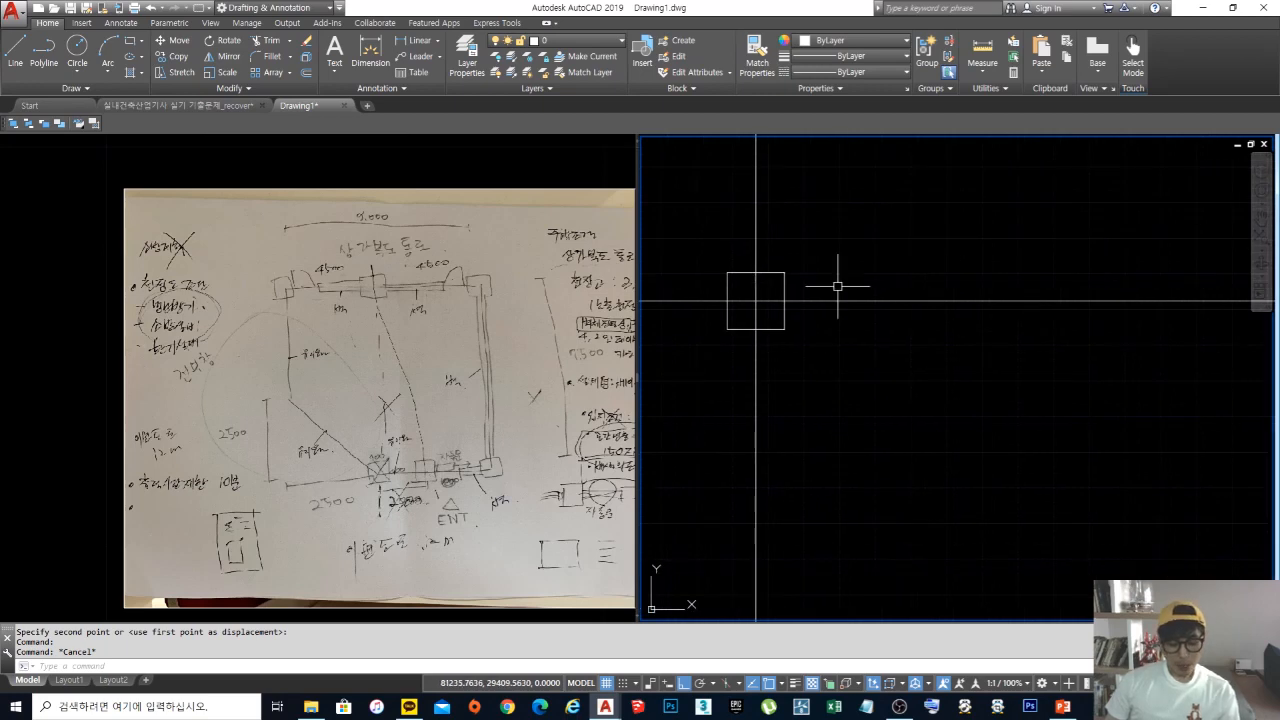
key(Return)
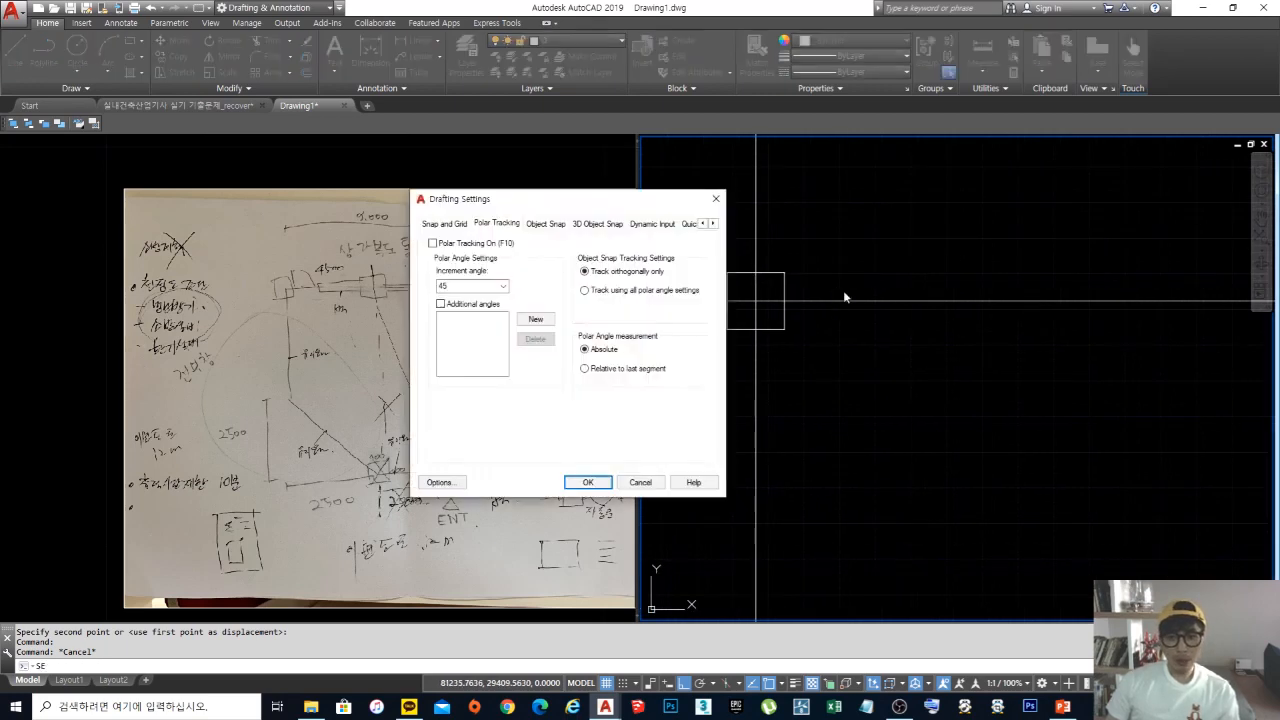
click(456, 226)
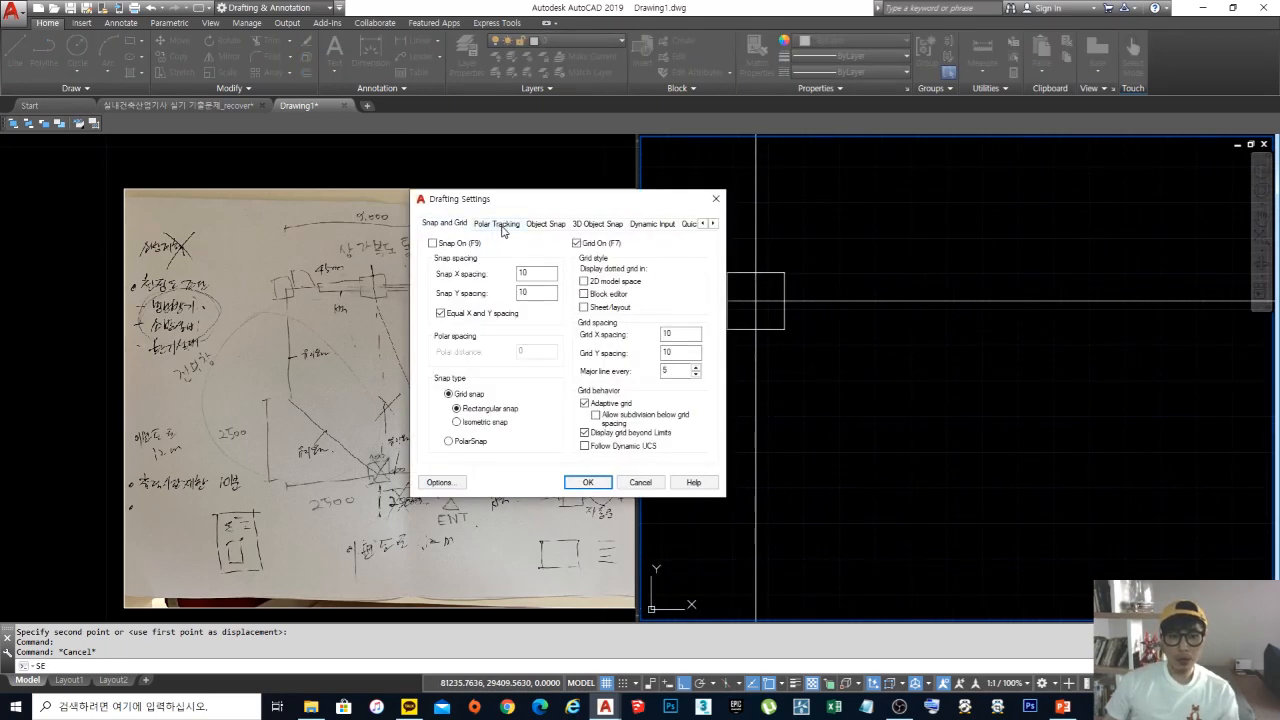
click(548, 224)
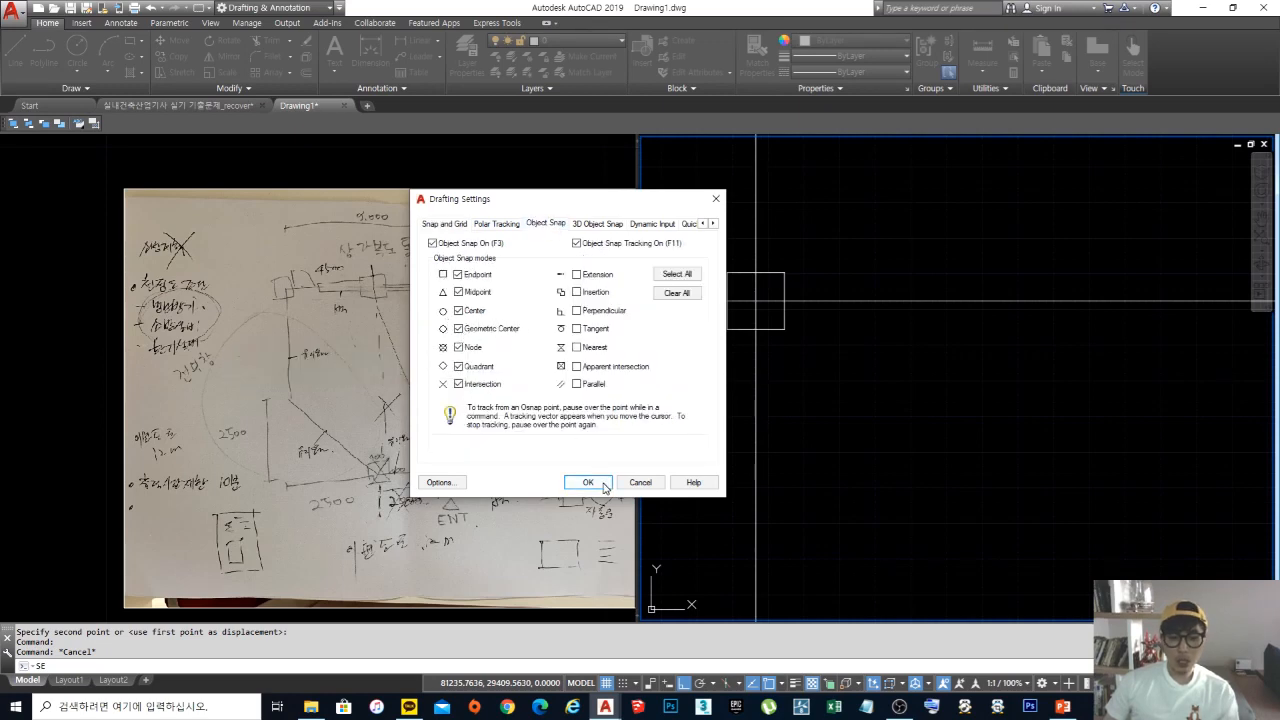
click(604, 486)
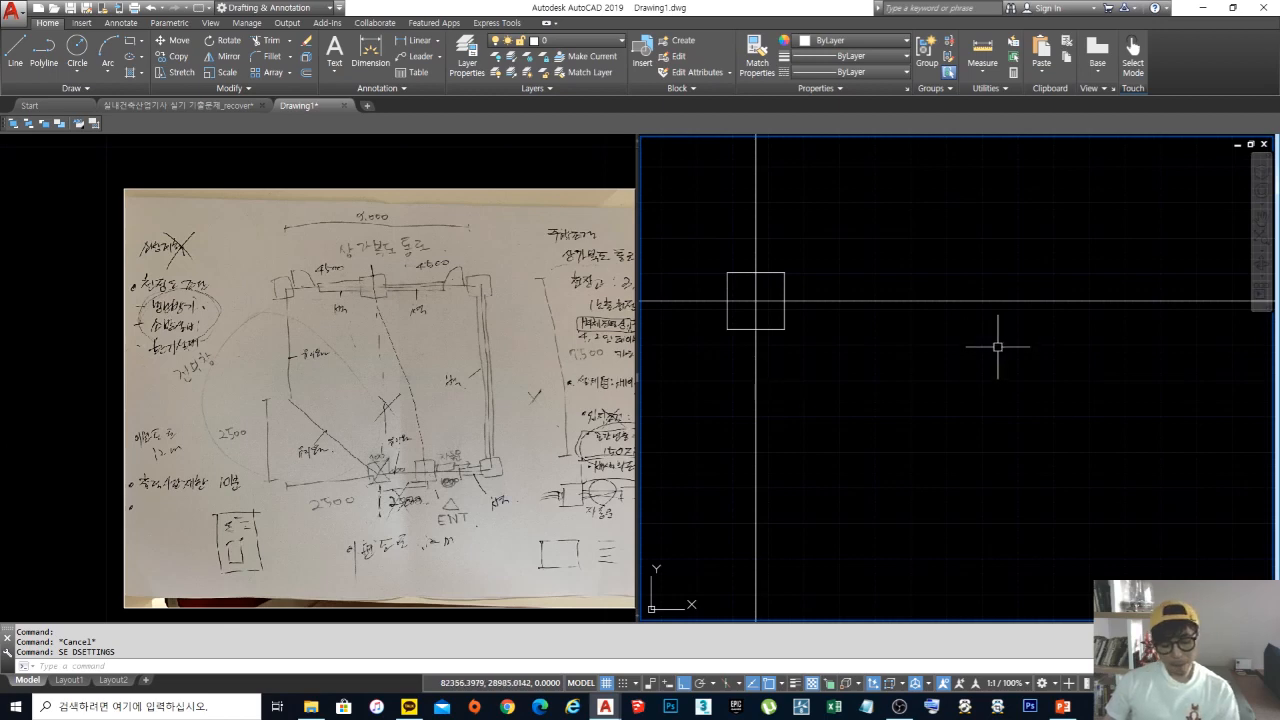
Step: Copy the column square by its centre onto the upper-middle, upper-right, lower-right and lower-middle grid intersections
text(co)
key(space)
click(782, 326)
key(space)
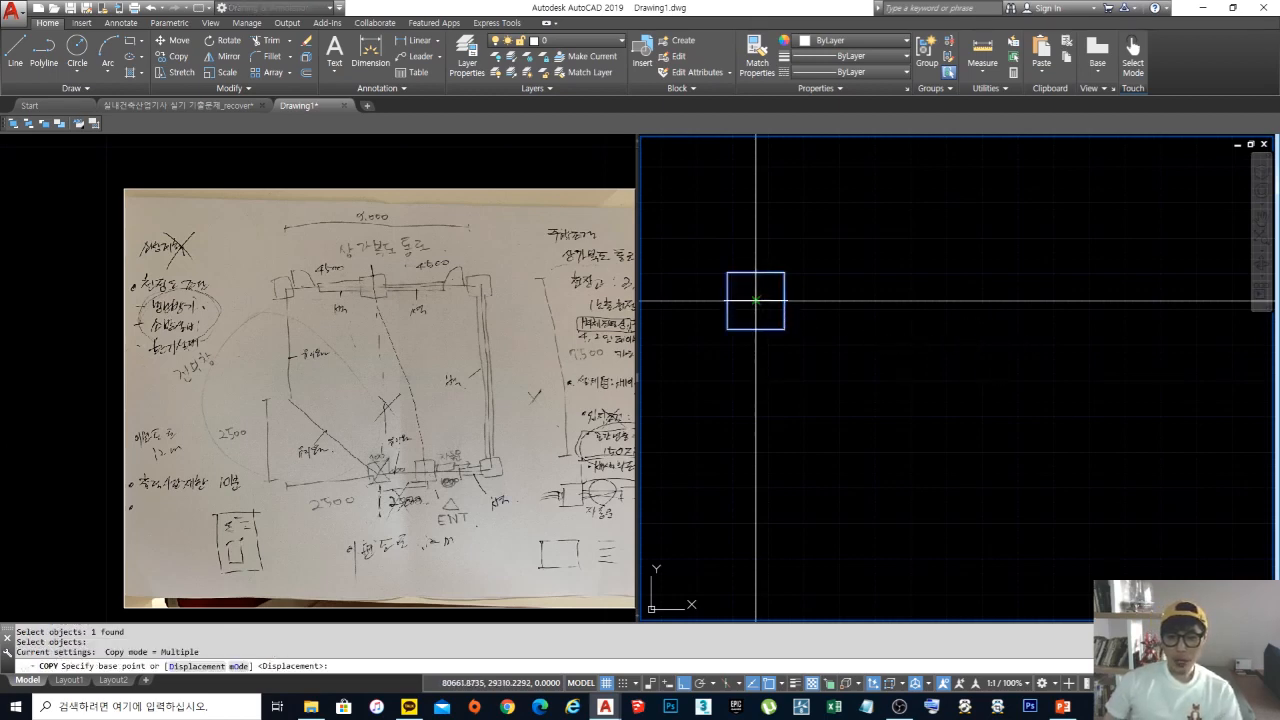
click(755, 300)
scroll(846, 306, down, 3)
scroll(814, 303, up, 2)
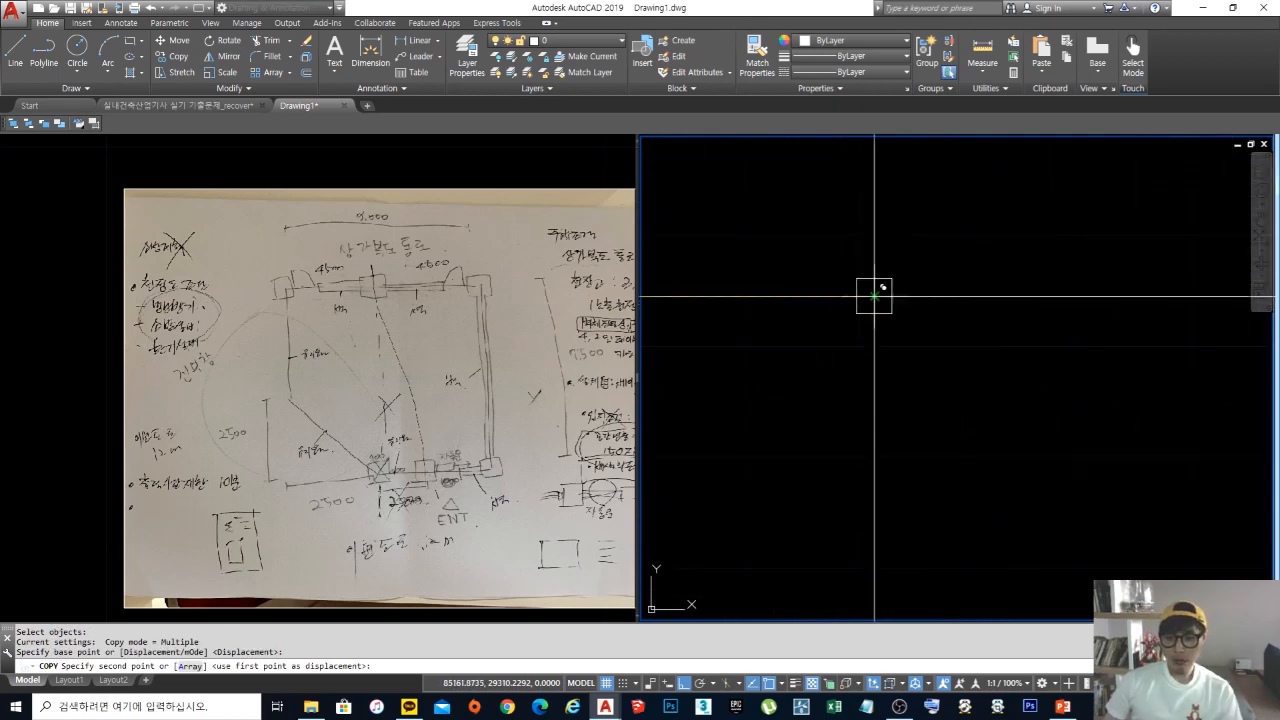
scroll(883, 287, down, 2)
middle_drag(940, 297, 1046, 203)
click(1021, 203)
middle_drag(1057, 433, 1031, 192)
click(995, 378)
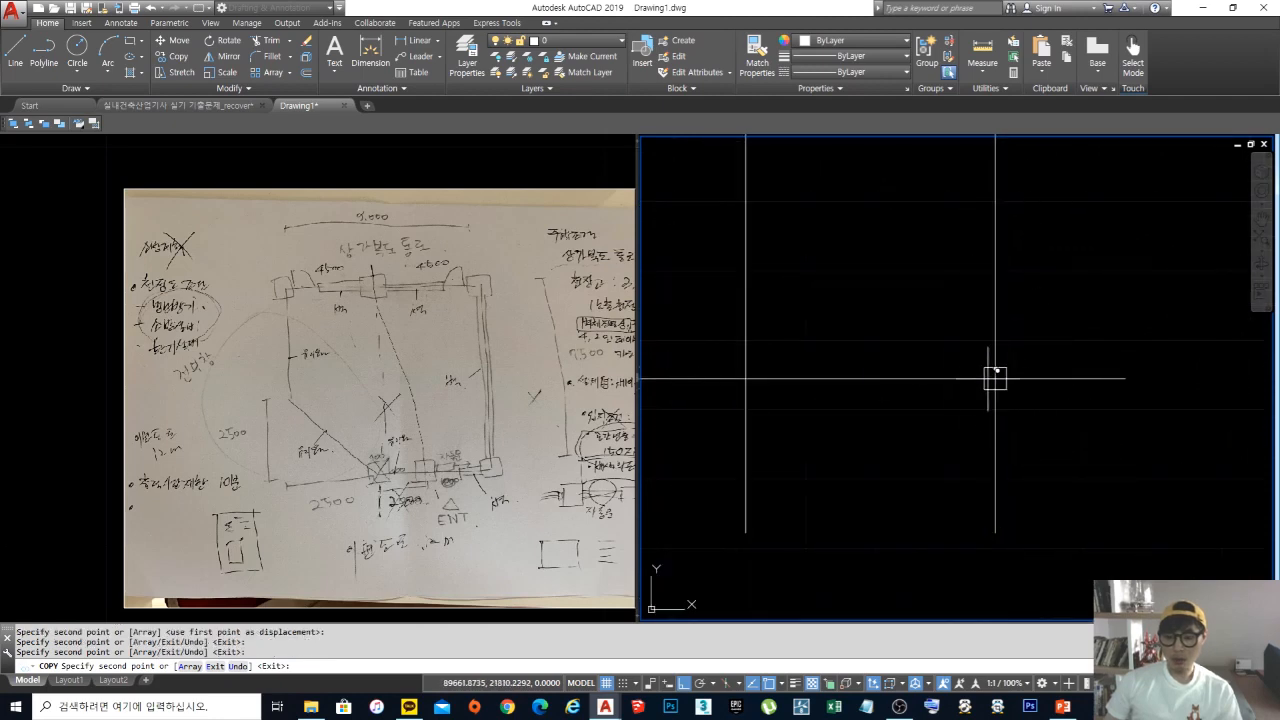
click(745, 378)
key(Return)
scroll(990, 380, down, 3)
scroll(850, 360, up, 1)
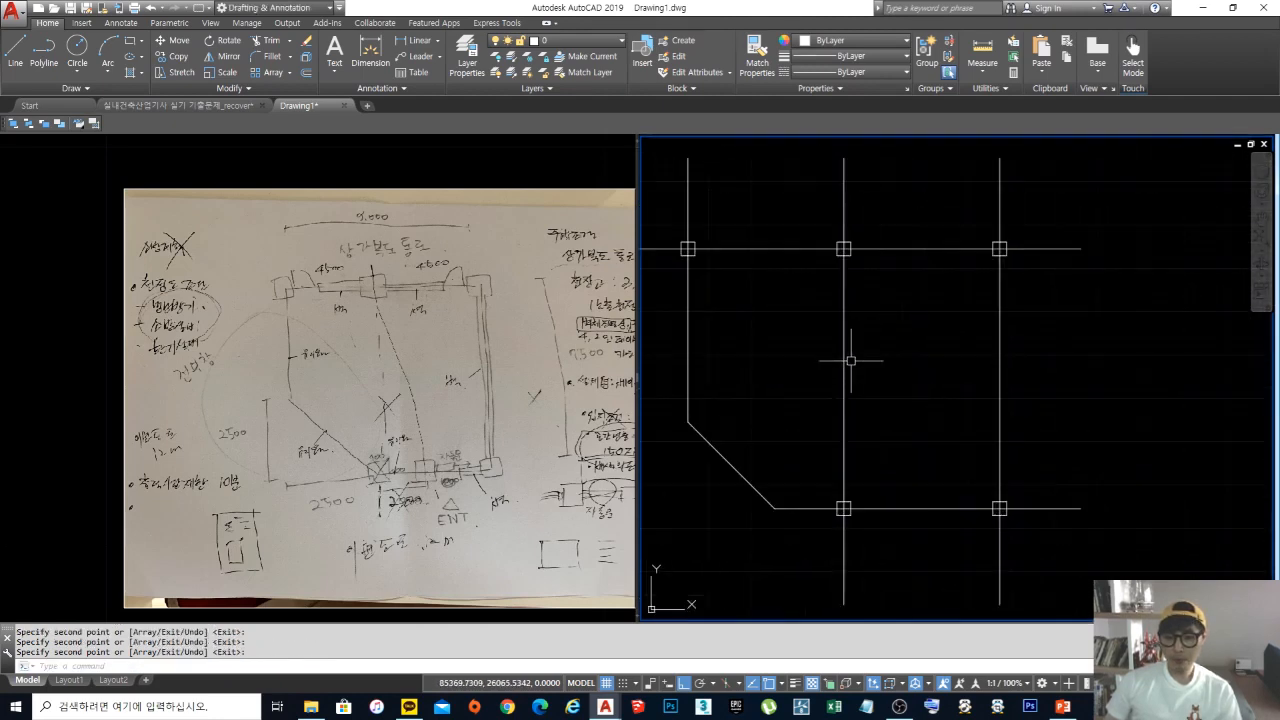
middle_drag(851, 360, 891, 370)
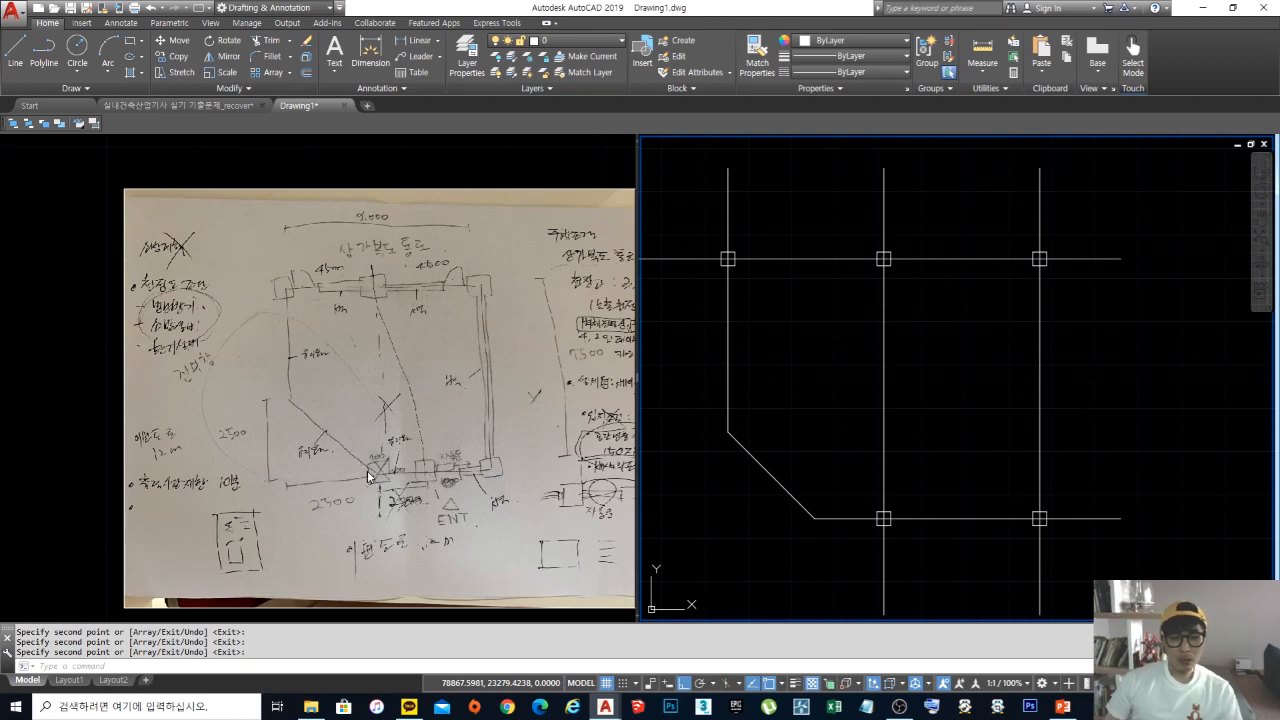
click(996, 441)
click(944, 403)
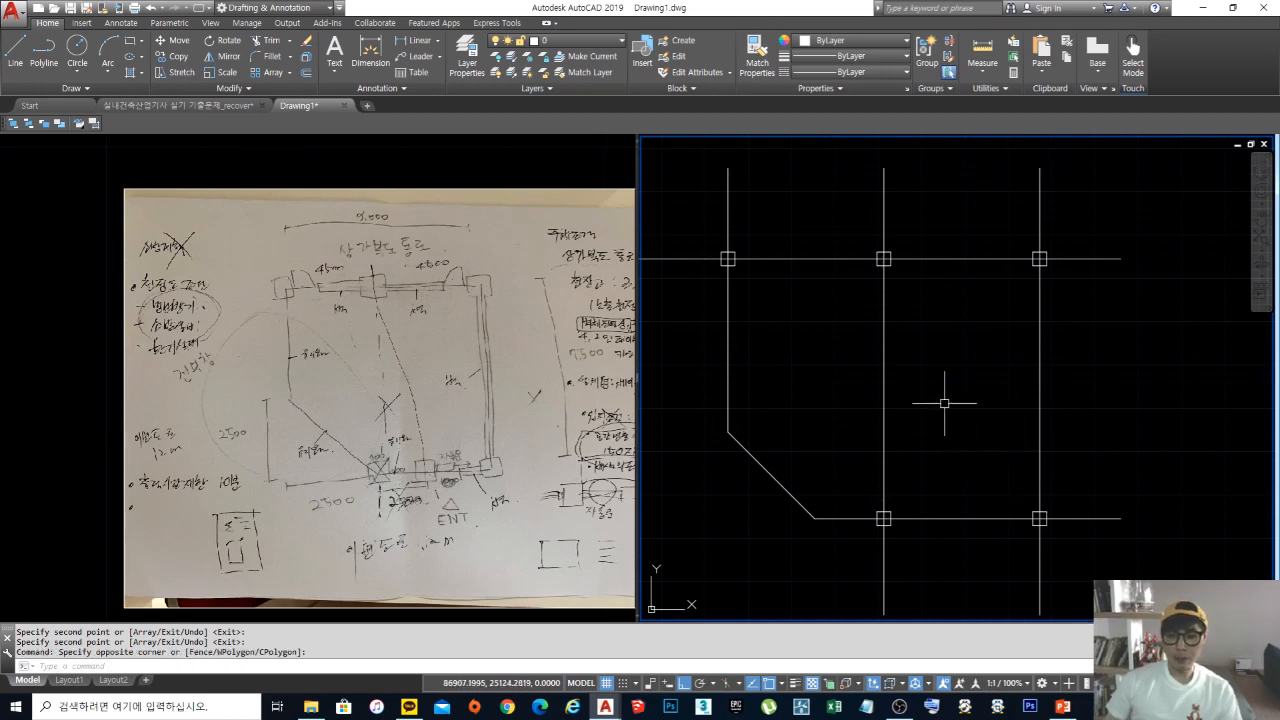
key(Escape)
key(Escape)
middle_drag(971, 395, 951, 394)
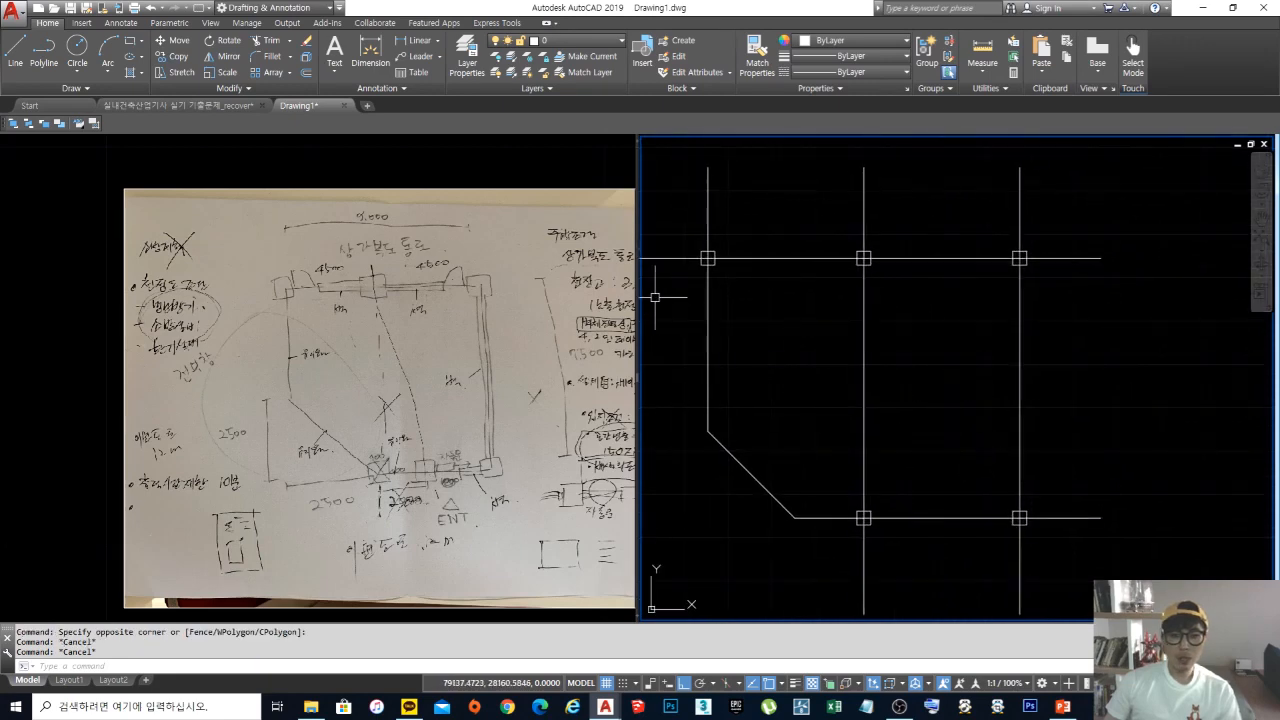
Step: Offset the right vertical centre line by 100 to both sides to form the right wall
mouse_move(1029, 302)
middle_down()
mouse_move(966, 329)
mouse_move(931, 311)
mouse_move(910, 333)
middle_up()
text(o)
key(Return)
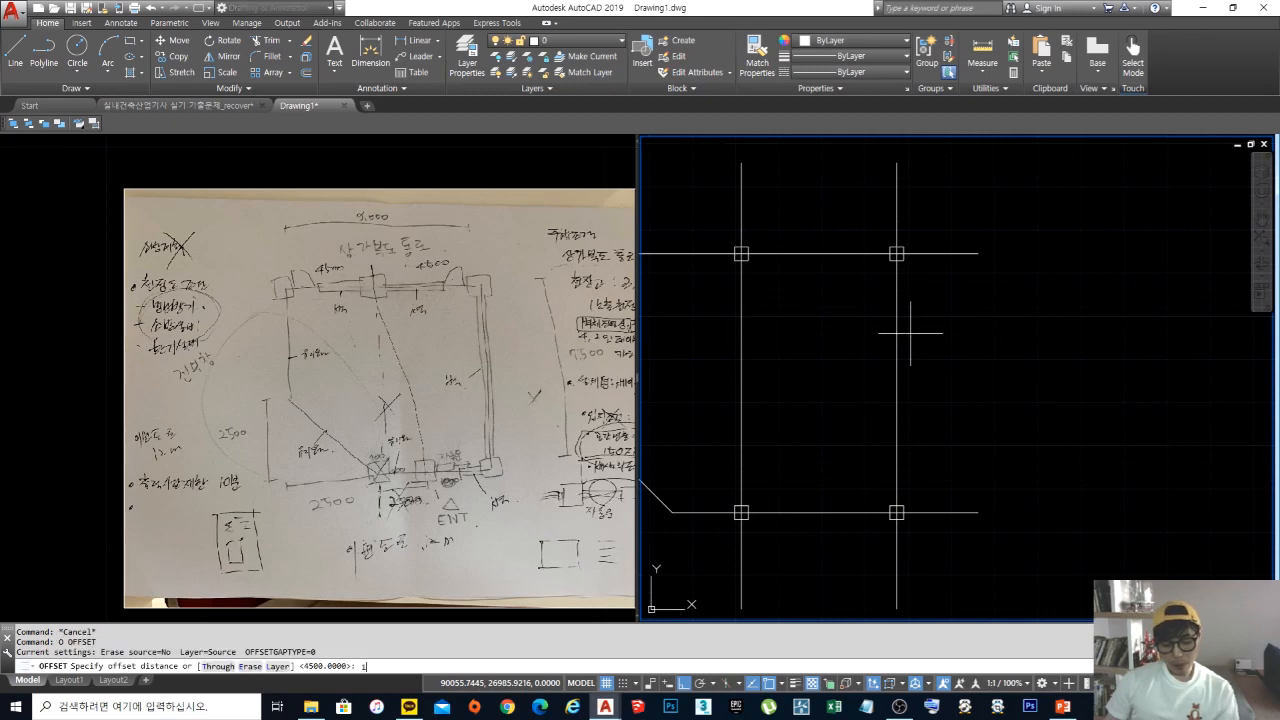
text(100)
key(Return)
scroll(907, 275, up, 4)
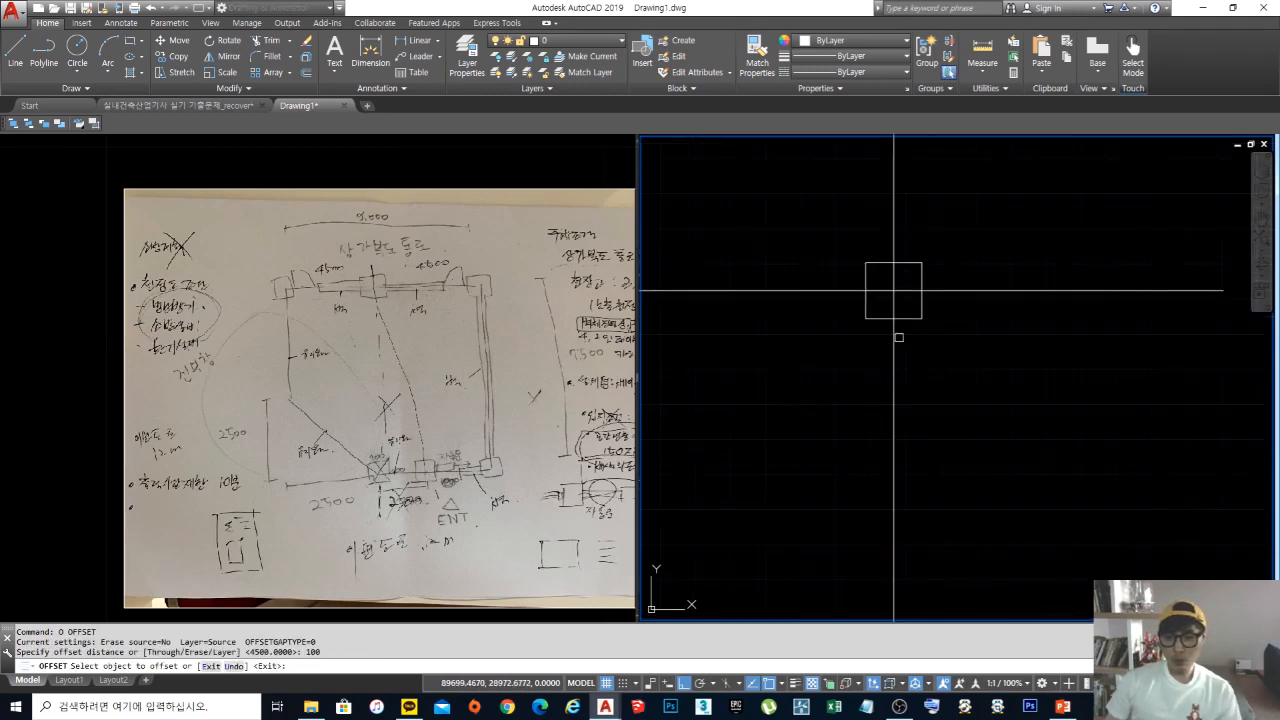
click(896, 340)
click(904, 351)
click(896, 353)
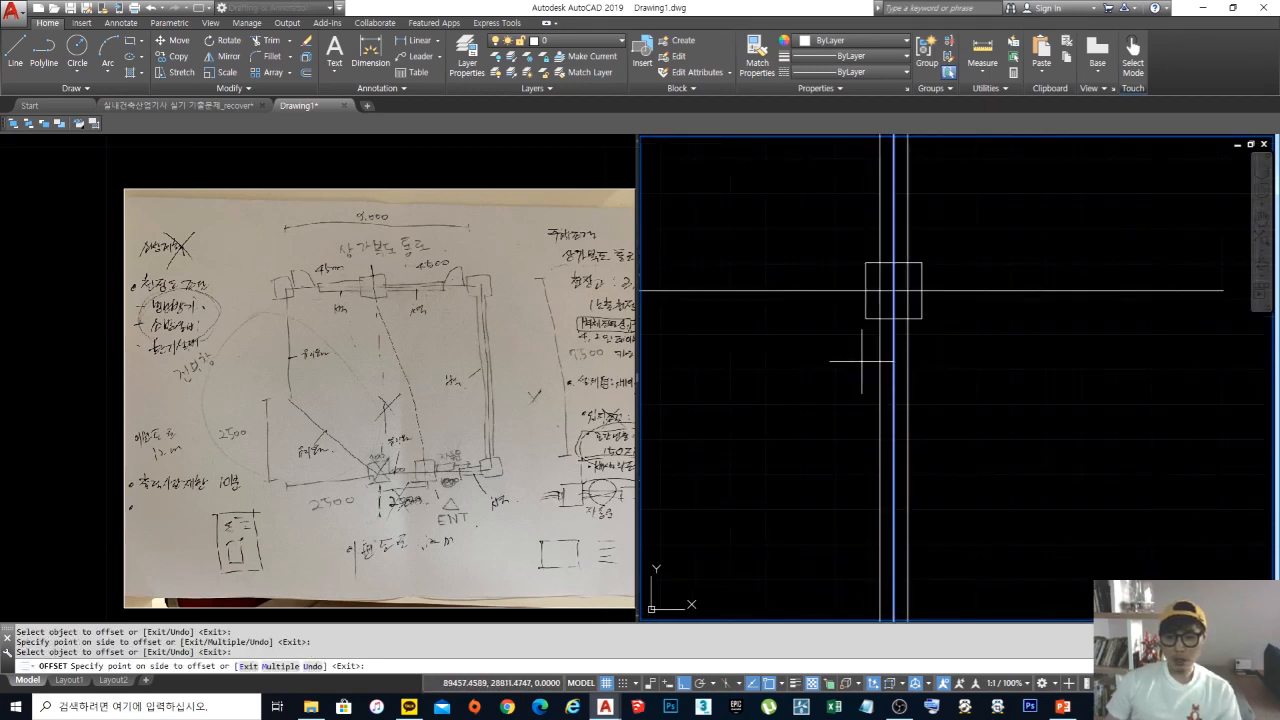
click(870, 350)
Step: Trim the right wall's two offset lines inside the upper-right column square
scroll(888, 316, up, 2)
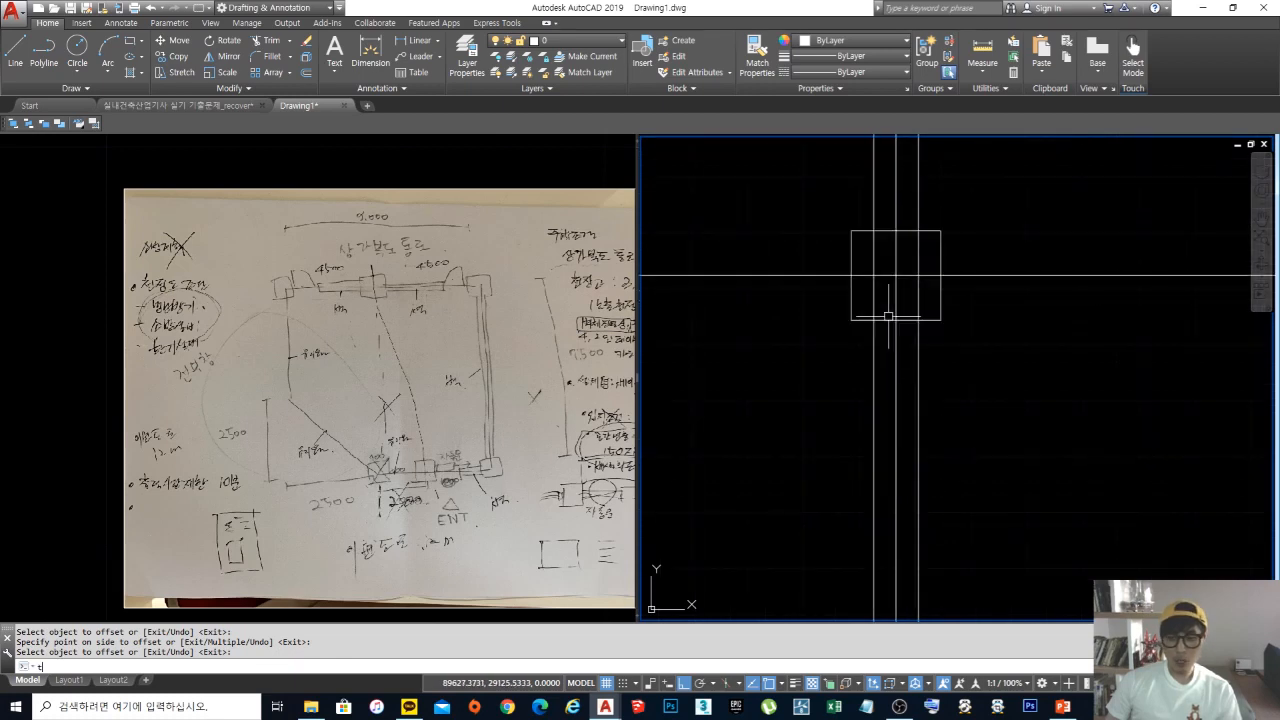
text(tr)
key(Return)
key(Escape)
key(Escape)
text(tr)
key(Return)
click(907, 319)
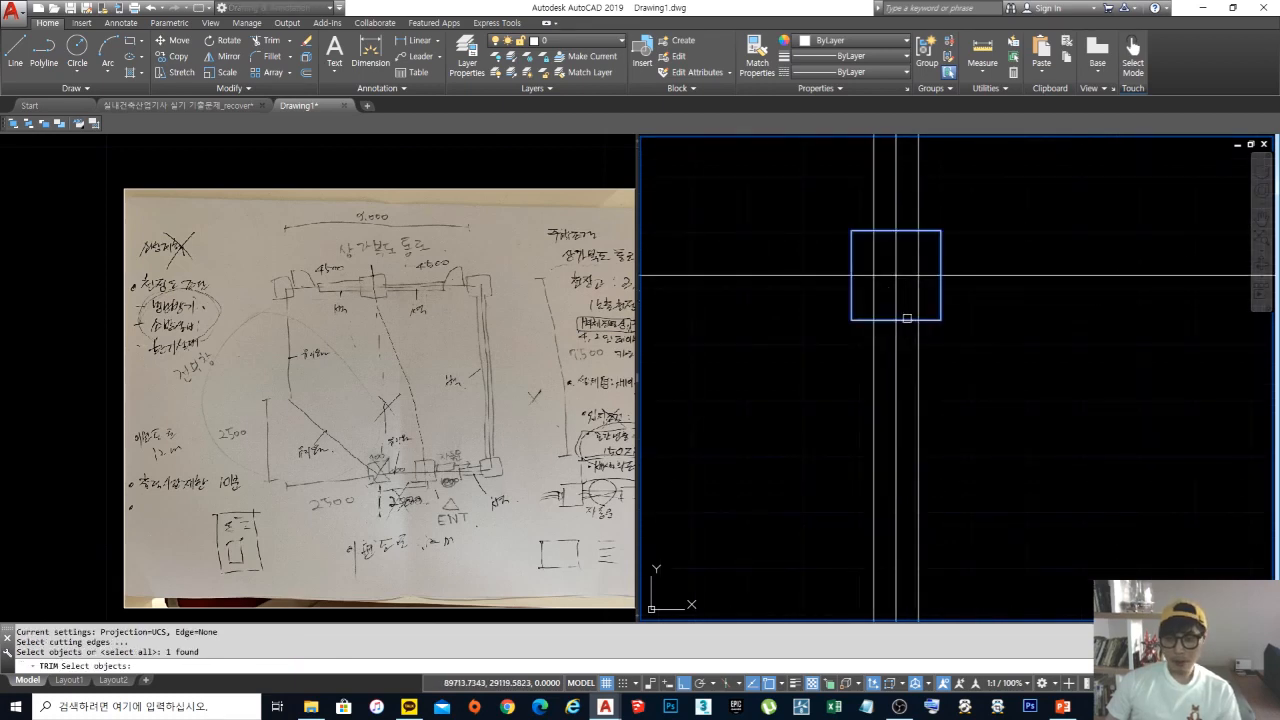
key(Return)
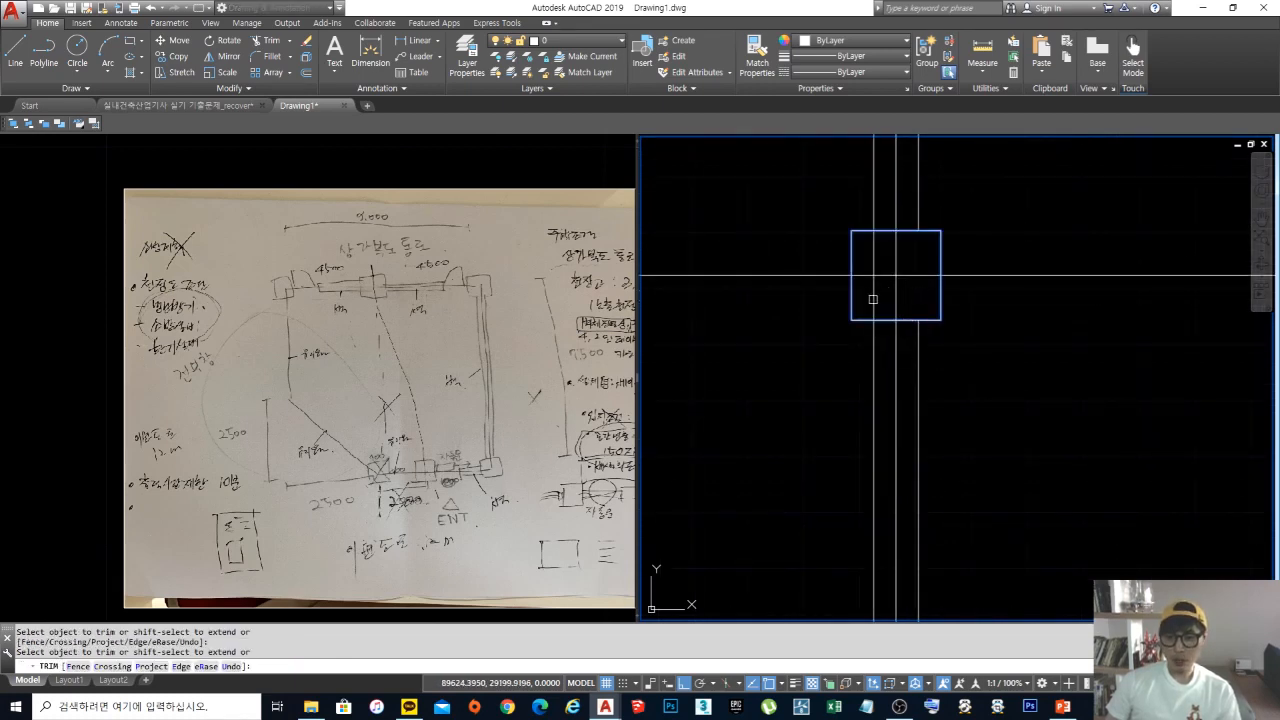
key(Return)
Step: Erase the two leftover wall-line pieces above the upper-right column
text(e)
click(932, 201)
click(908, 194)
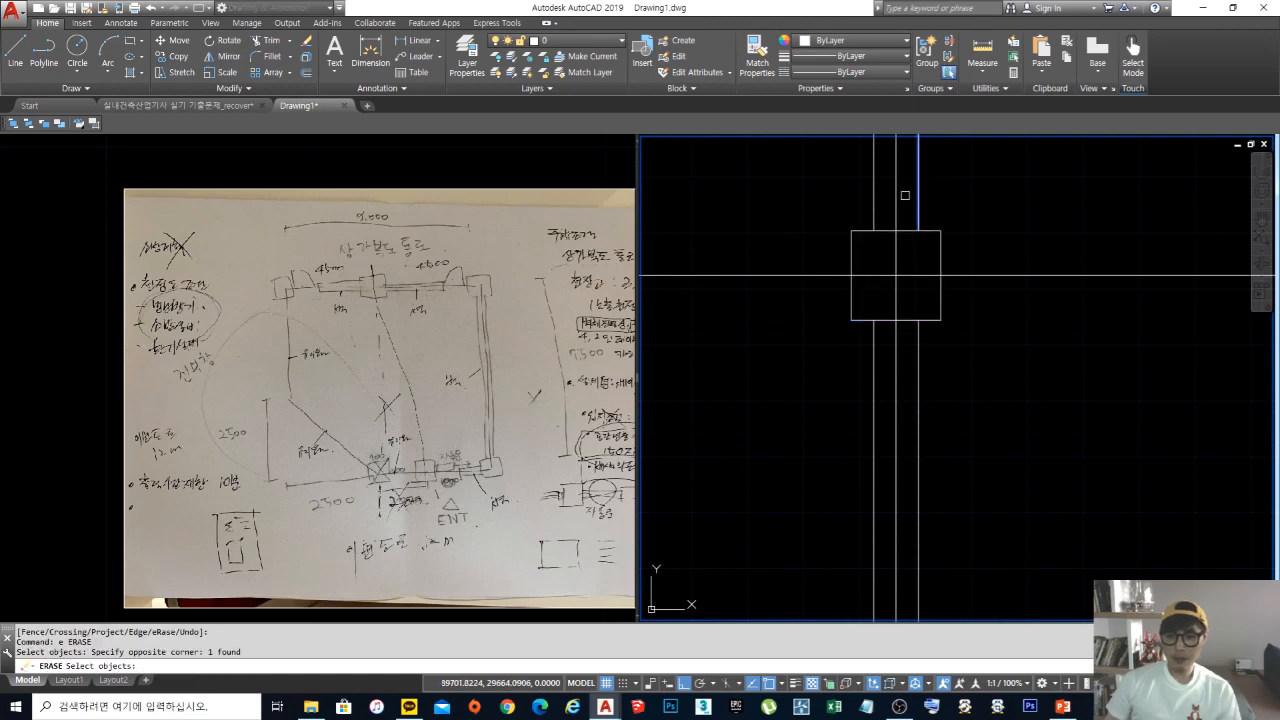
key(Return)
key(Return)
click(889, 210)
click(843, 188)
key(Return)
middle_drag(927, 305, 911, 317)
Step: Trim the bottom edge of the upper-right column between the right wall's two lines
scroll(898, 320, up, 2)
text(tr)
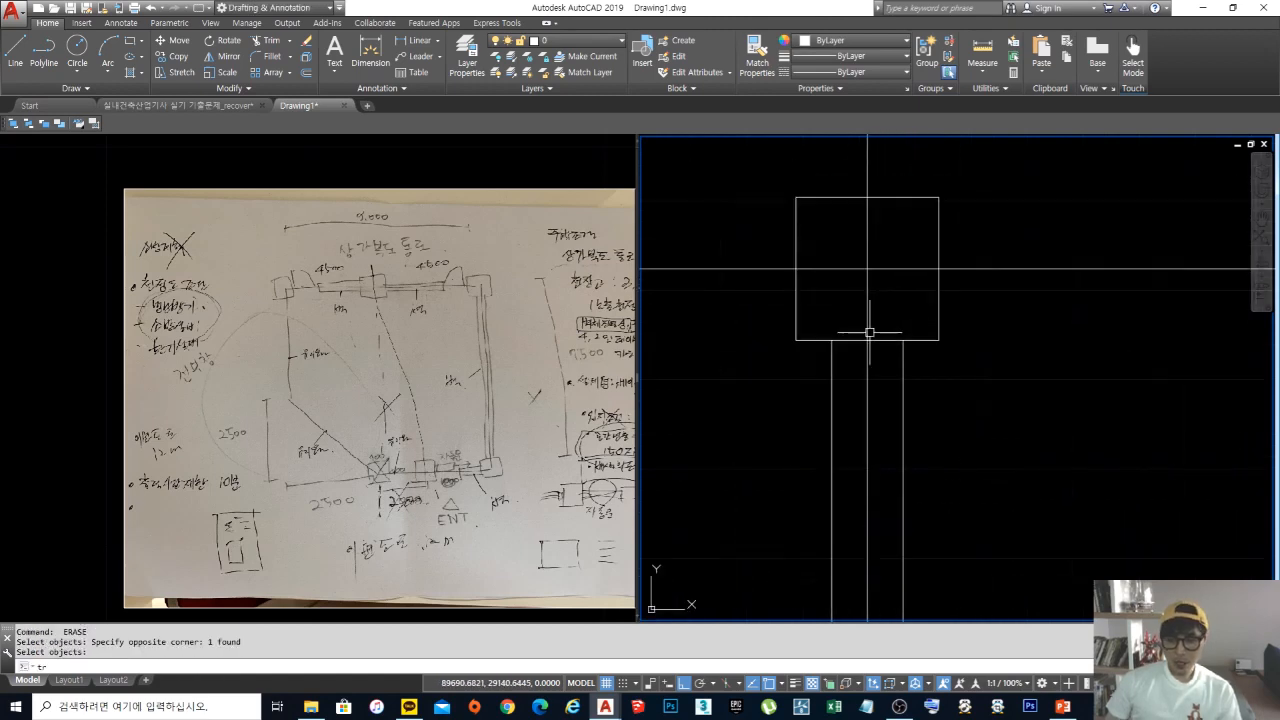
key(Return)
key(Return)
click(851, 357)
click(844, 328)
key(Return)
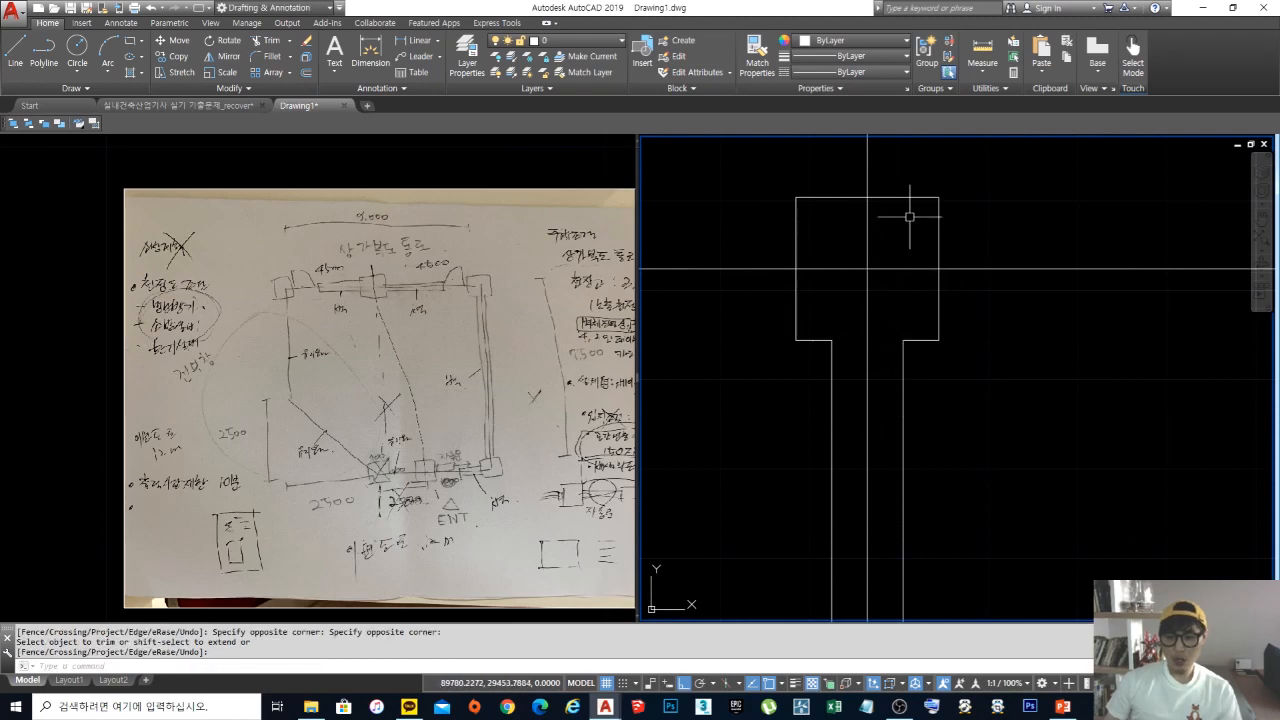
Step: Trim the right wall's two offset lines inside the lower-right column square
scroll(908, 235, down, 5)
scroll(911, 351, up, 1)
scroll(900, 148, up, 3)
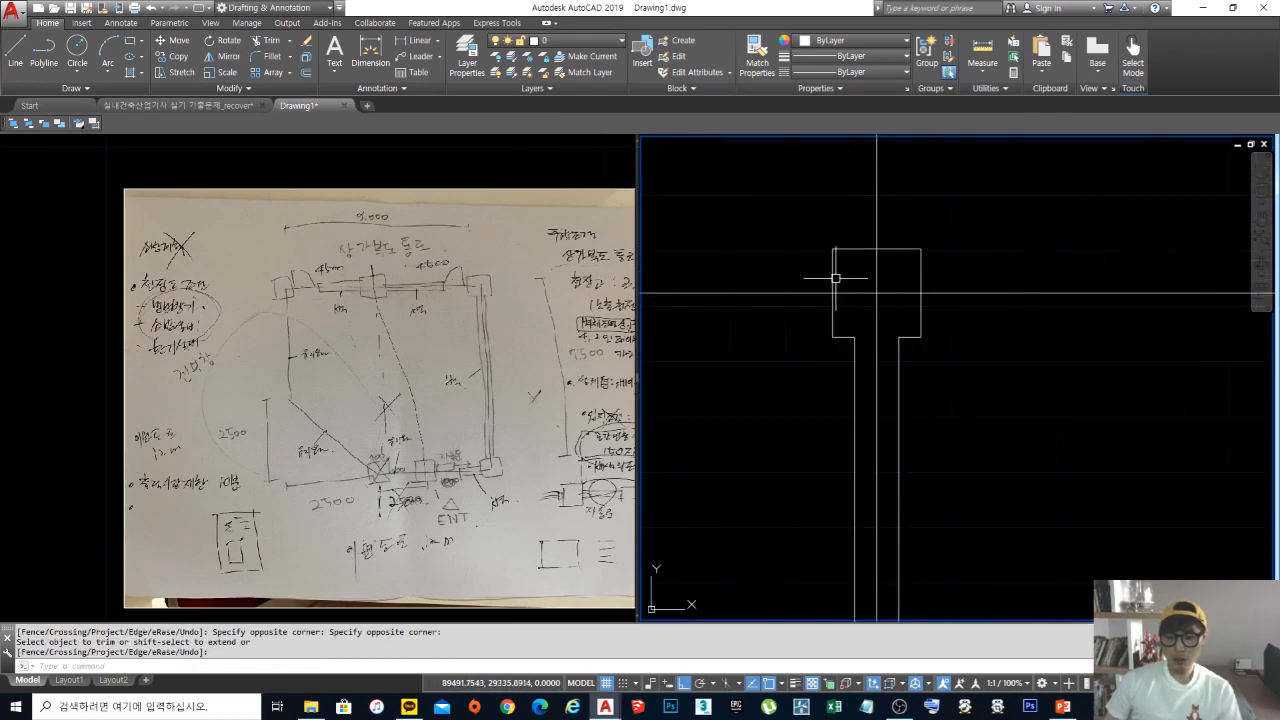
scroll(966, 194, down, 6)
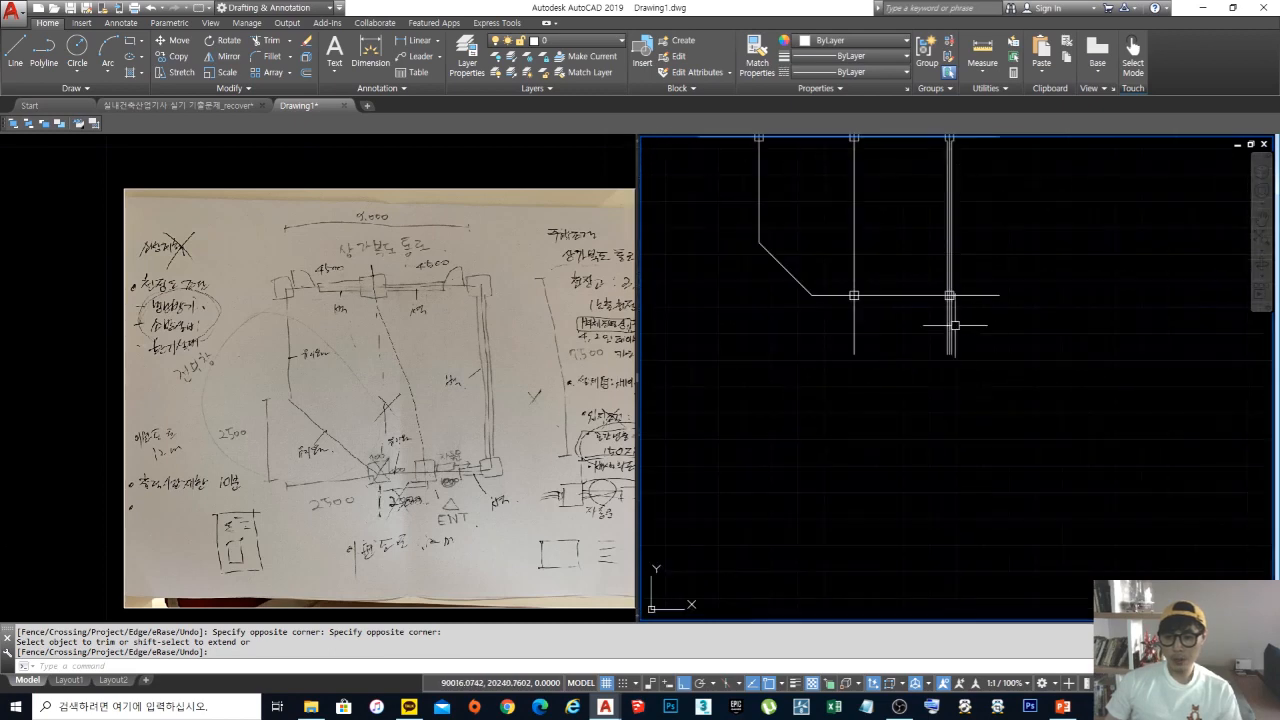
scroll(957, 255, up, 6)
text(tr)
key(Return)
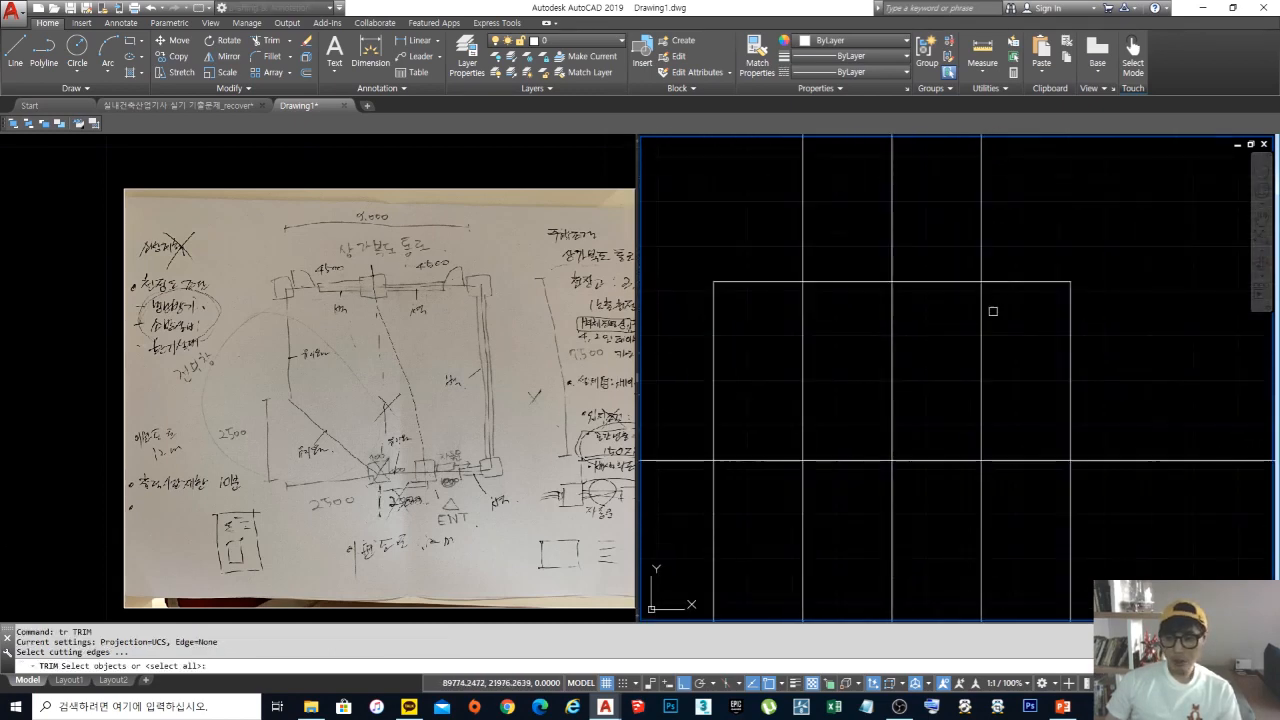
drag(993, 311, 1038, 262)
key(Return)
drag(1024, 376, 962, 314)
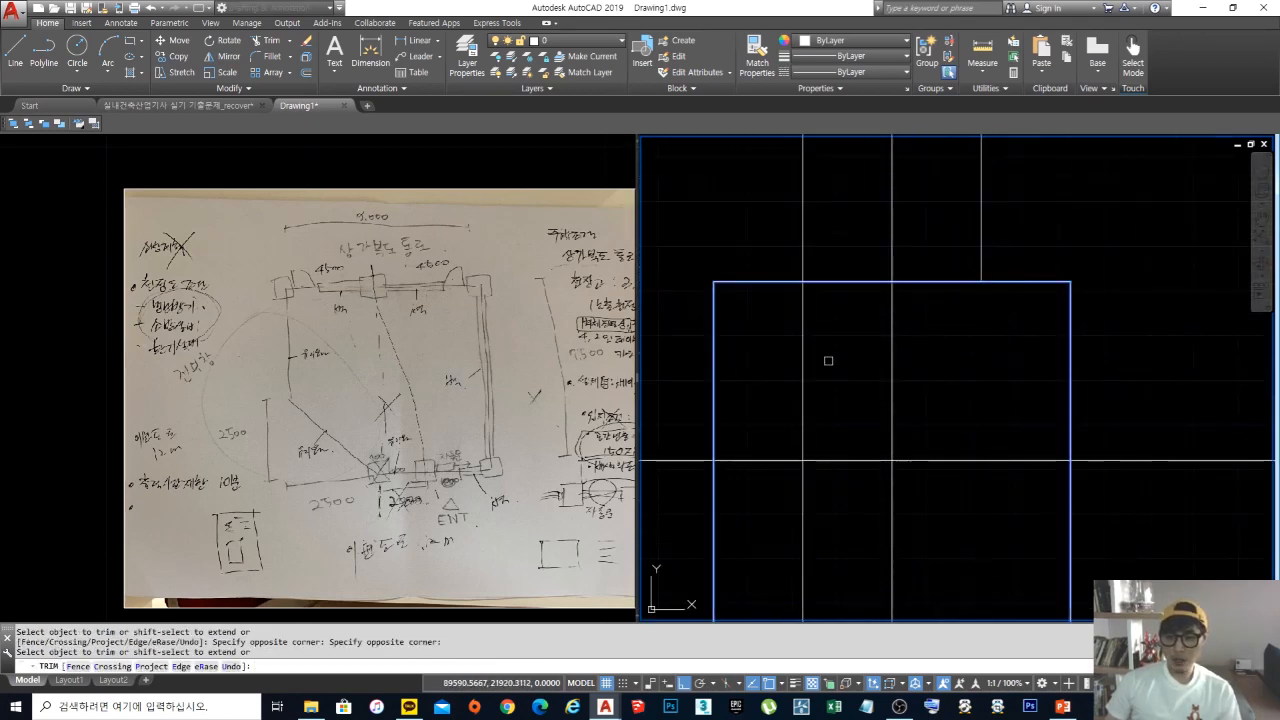
drag(829, 361, 795, 322)
key(Return)
Step: Trim the top edge of the lower-right column between the right wall's two lines
key(Return)
key(Return)
drag(865, 303, 846, 243)
drag(988, 304, 953, 262)
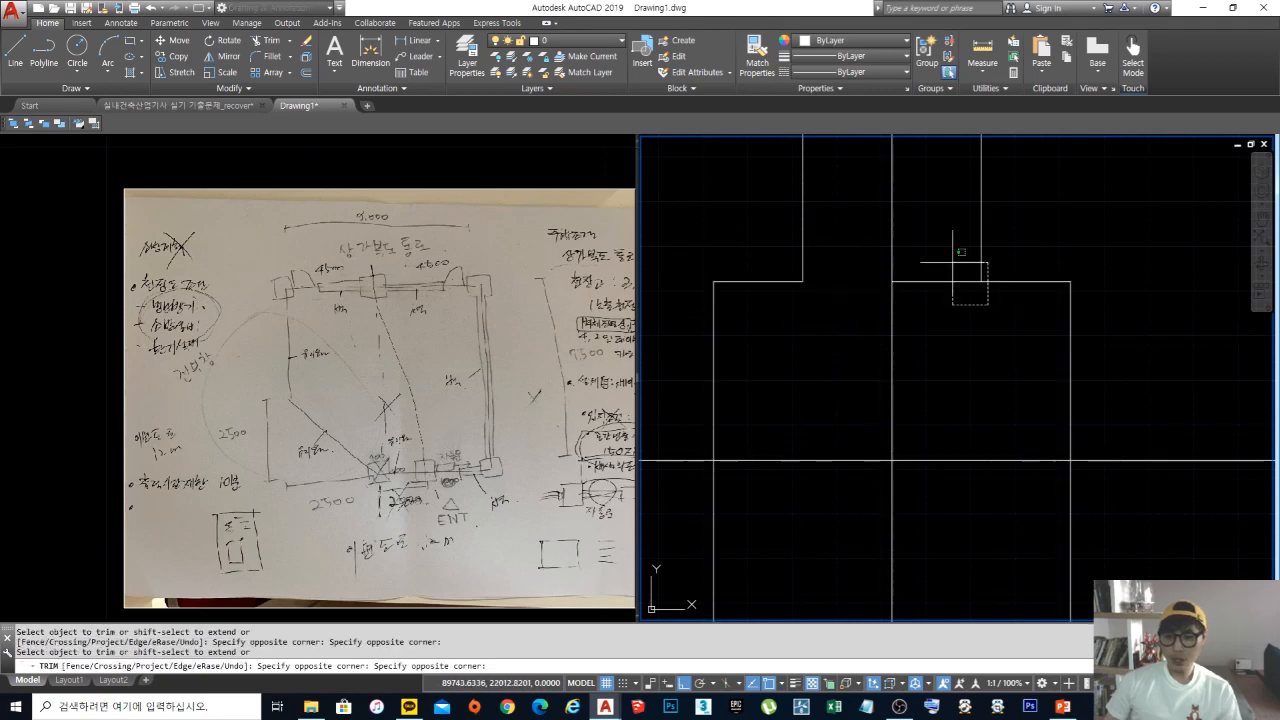
click(941, 334)
click(936, 279)
click(935, 265)
click(943, 332)
key(Return)
scroll(973, 294, down, 8)
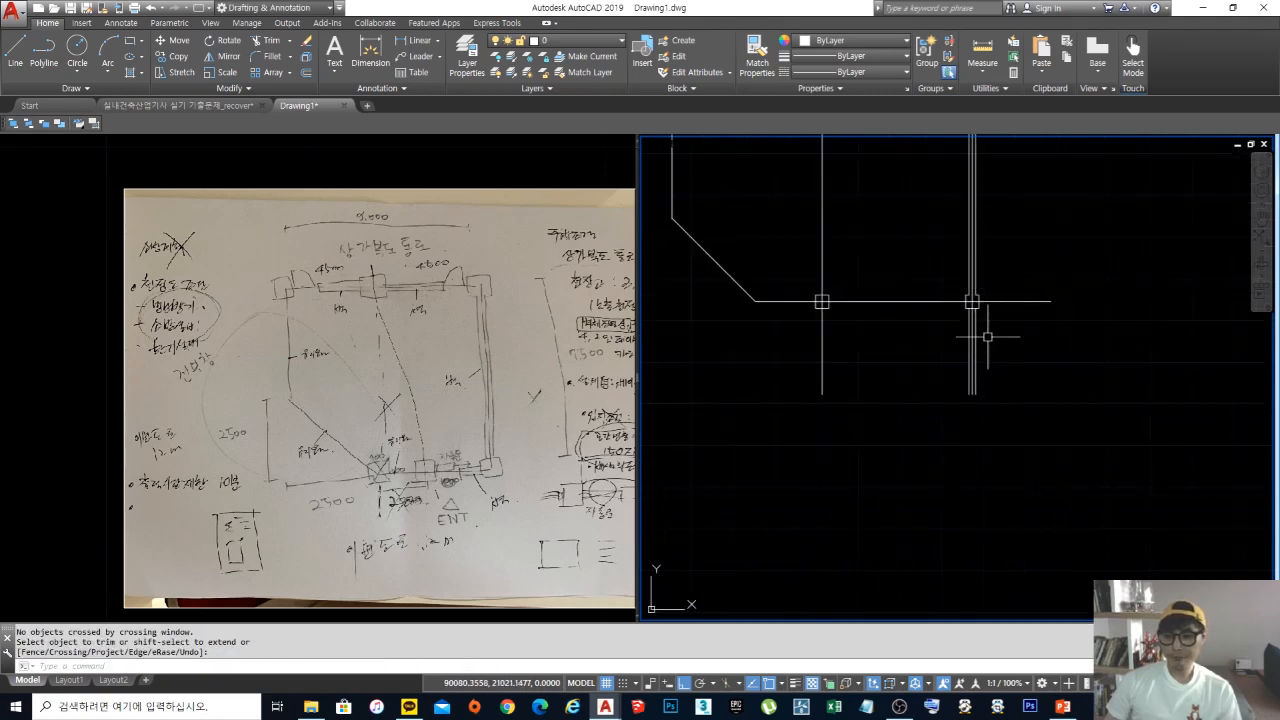
Step: Erase the two leftover wall-line pieces below the lower-right column
scroll(973, 324, up, 5)
text(e)
key(Return)
click(986, 306)
click(959, 316)
key(Return)
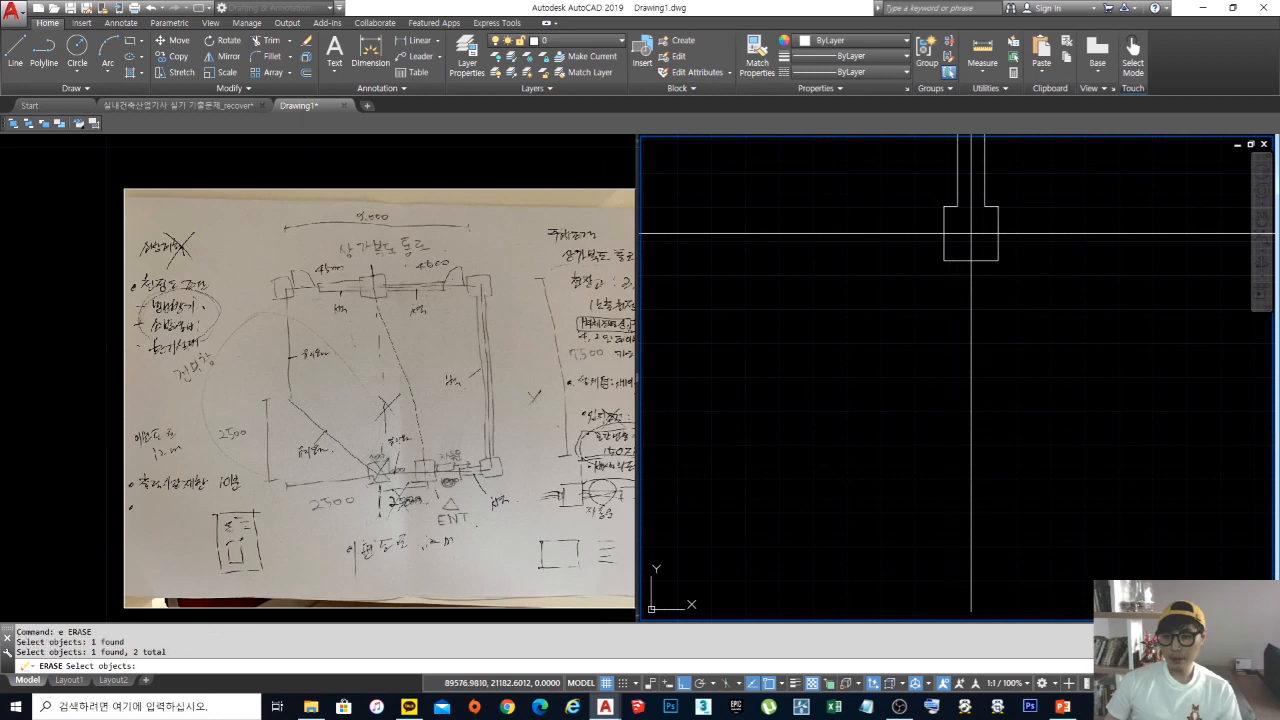
scroll(965, 290, down, 5)
scroll(951, 371, up, 4)
scroll(951, 371, down, 3)
middle_drag(942, 372, 939, 352)
scroll(918, 424, up, 4)
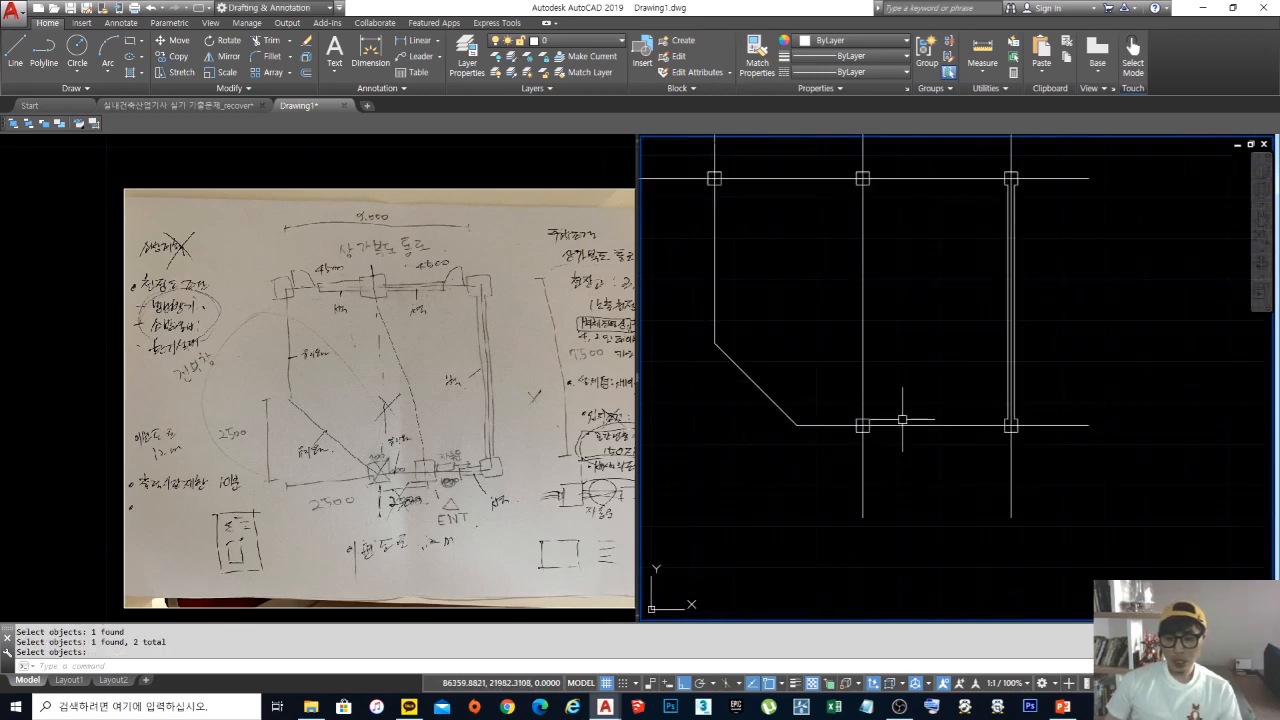
Step: Offset the bottom horizontal centre line by 100 to both sides to form the bottom wall
middle_drag(1000, 429, 967, 427)
key(Return)
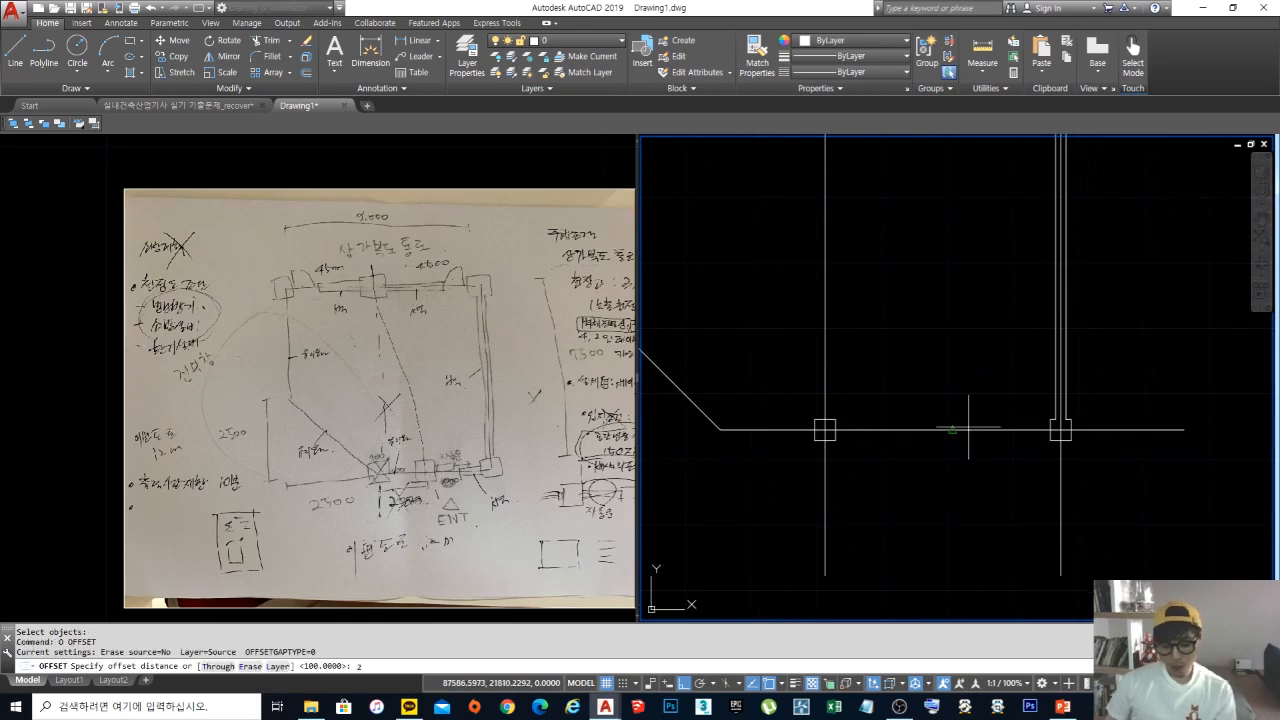
text(2)
key(Escape)
text(o)
key(Return)
text(100)
key(Return)
scroll(969, 421, up, 4)
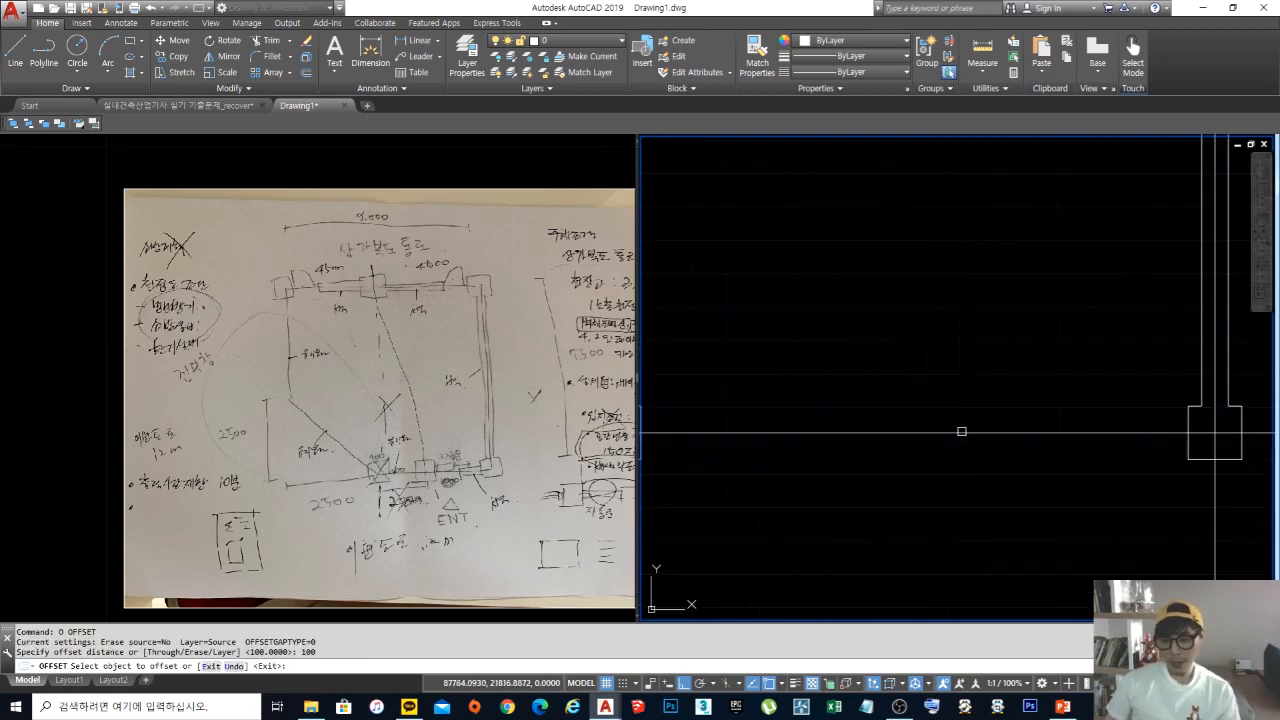
click(960, 431)
click(971, 402)
click(965, 431)
click(973, 404)
Step: Offset the top horizontal centre line by 100 to both sides to form the top wall
scroll(972, 402, down, 6)
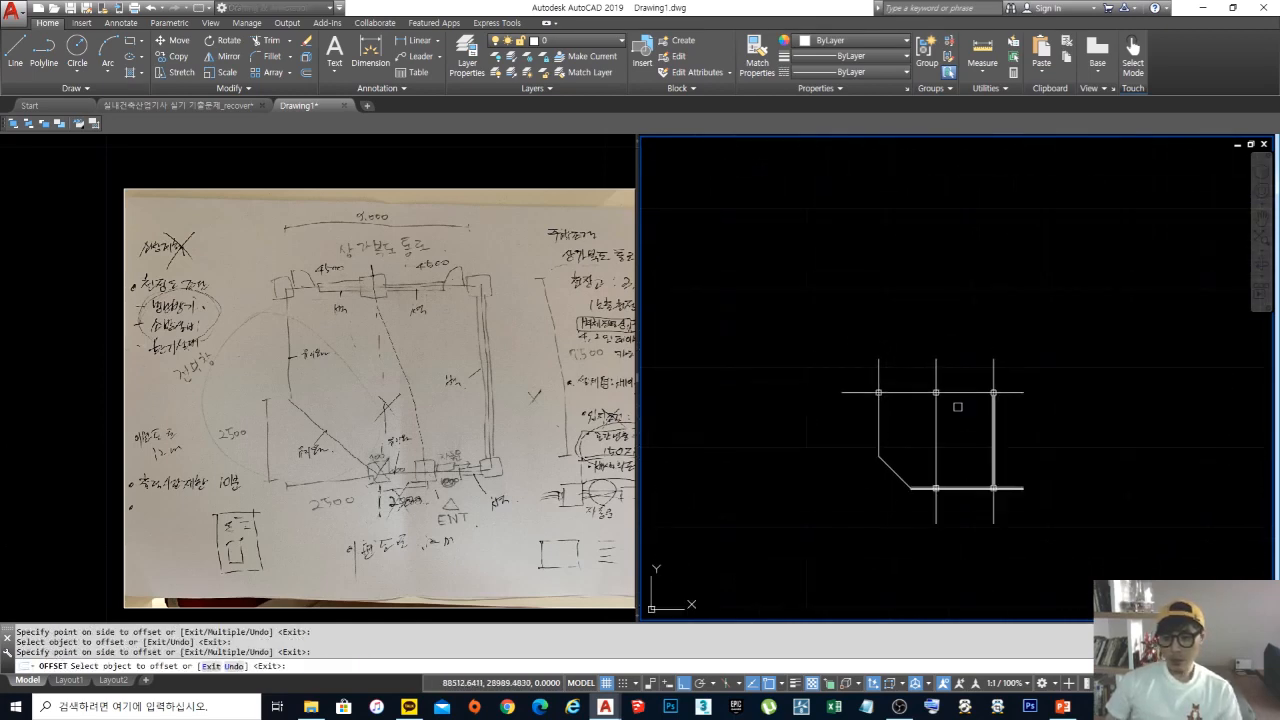
click(961, 402)
click(962, 414)
click(960, 430)
click(957, 437)
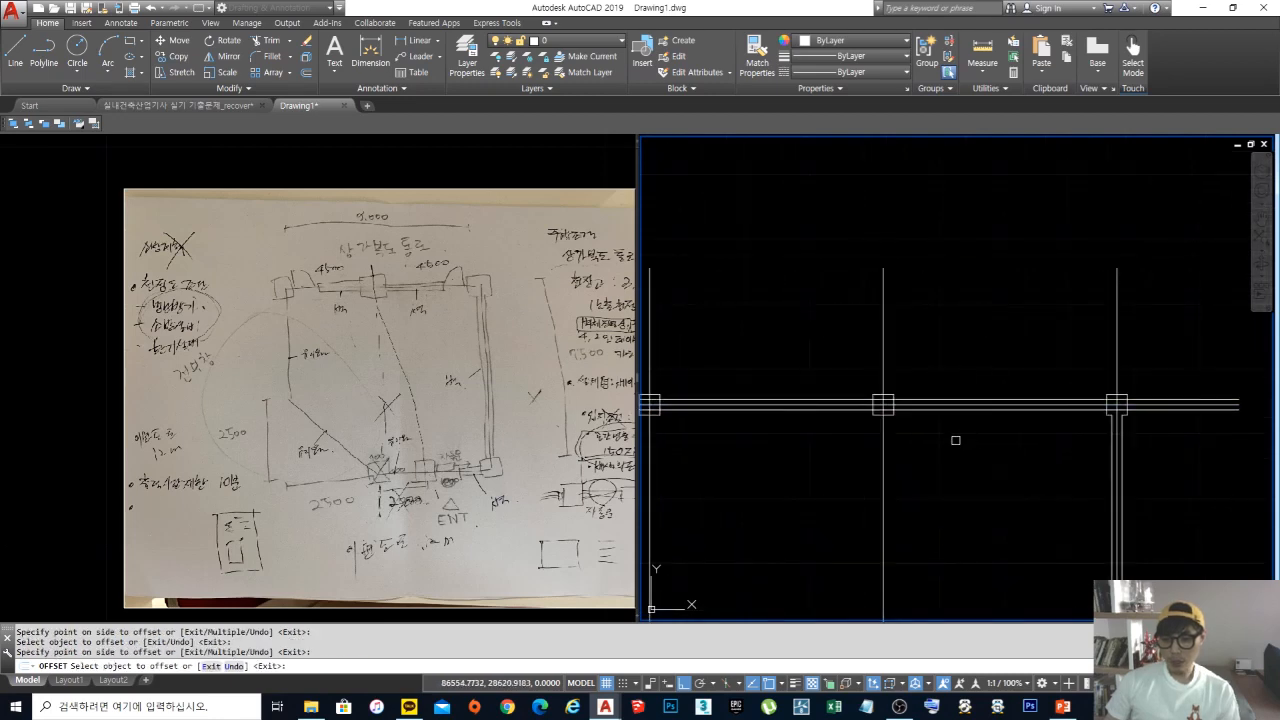
key(Return)
Step: Trim the top wall's two offset lines inside the upper-left column square
scroll(787, 415, up, 5)
middle_drag(787, 415, 796, 372)
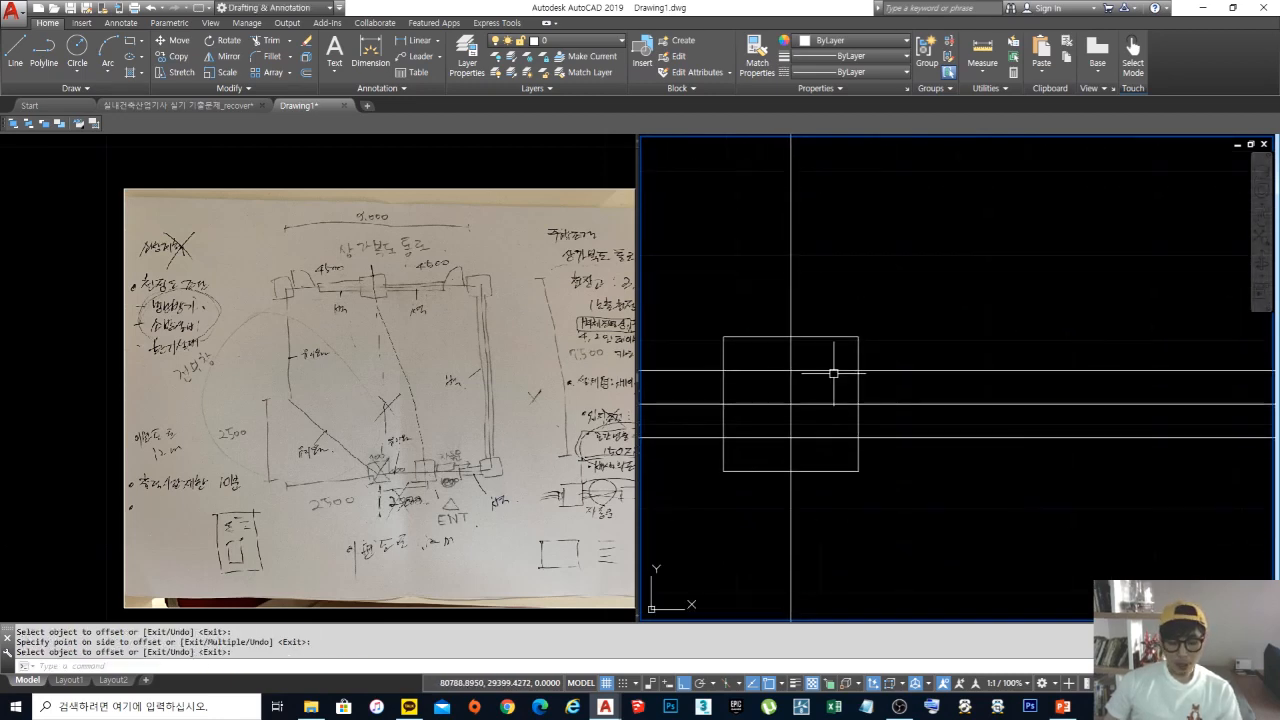
text(tr)
key(space)
click(869, 379)
click(834, 389)
key(space)
click(834, 390)
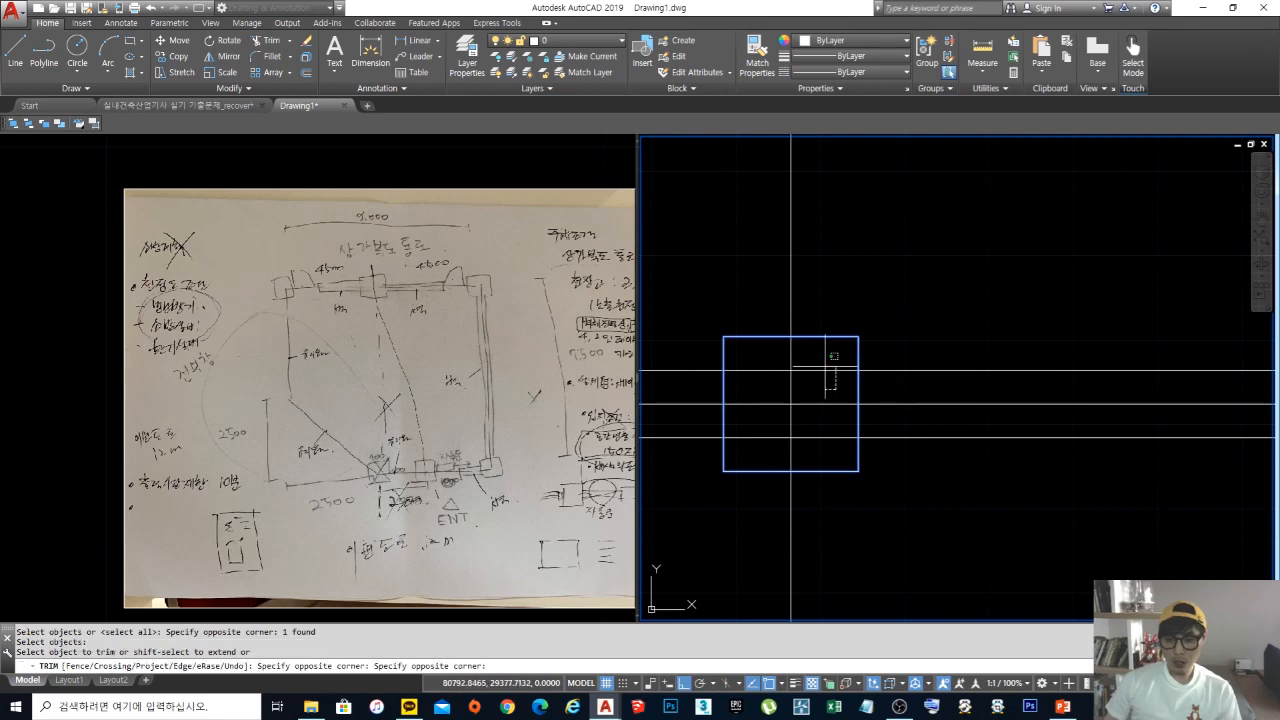
click(824, 365)
click(828, 450)
click(815, 431)
key(space)
Step: Erase the two leftover wall-line pieces to the left of the upper-left column
text(e)
key(space)
click(702, 455)
click(681, 434)
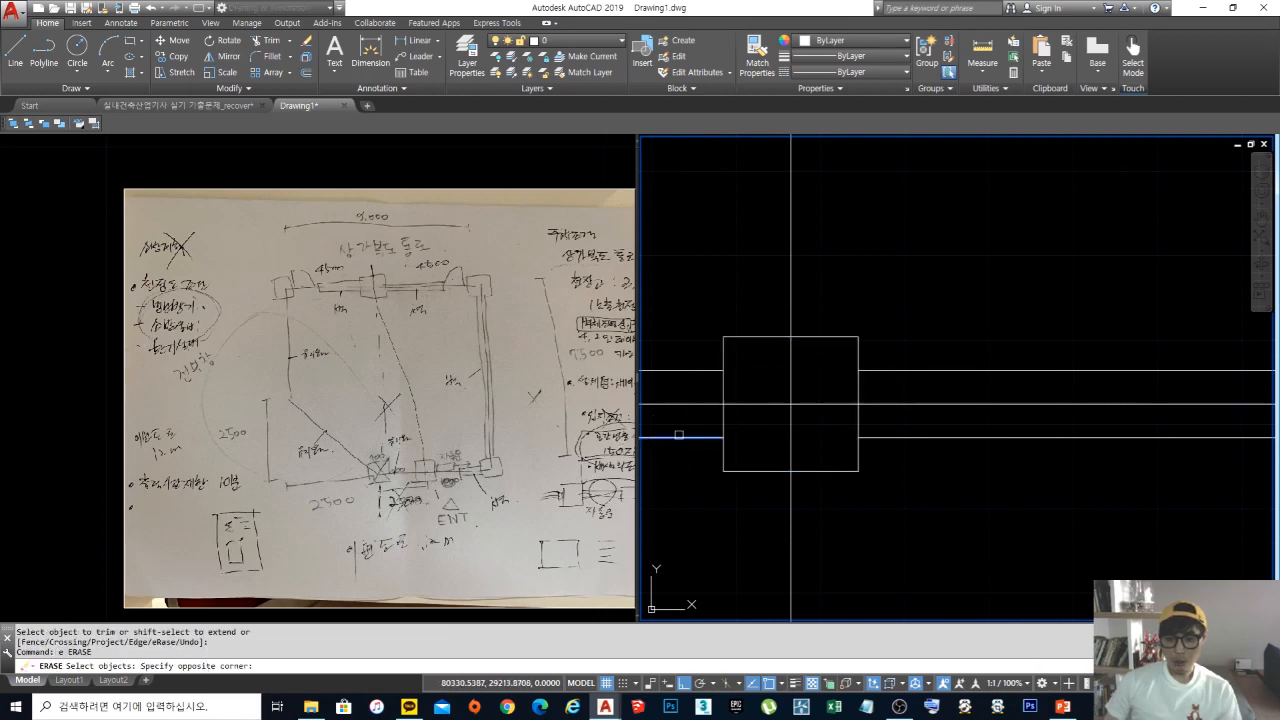
click(693, 380)
click(689, 369)
key(space)
Step: Trim the top wall's two offset lines inside the upper-middle column square
scroll(945, 335, down, 8)
mouse_move(968, 350)
middle_down()
mouse_move(771, 349)
mouse_move(914, 354)
middle_up()
scroll(875, 354, up, 8)
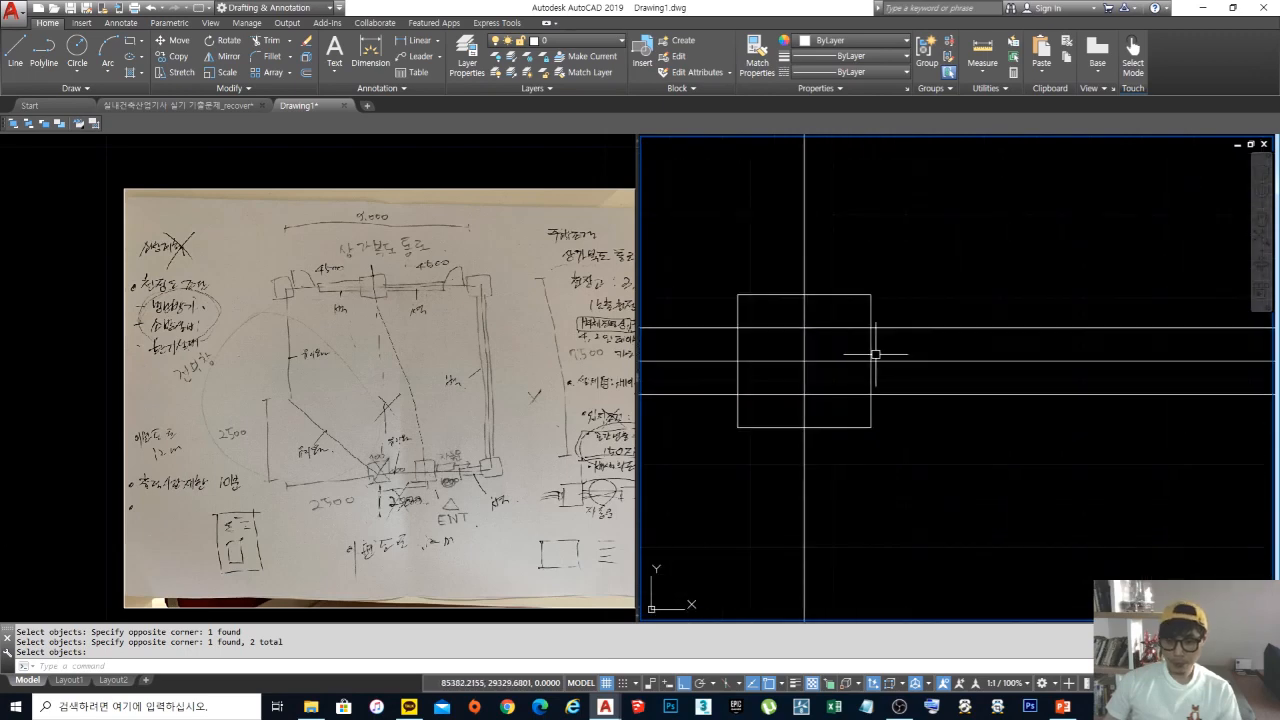
text(tr)
key(space)
key(space)
click(839, 408)
click(831, 389)
click(835, 341)
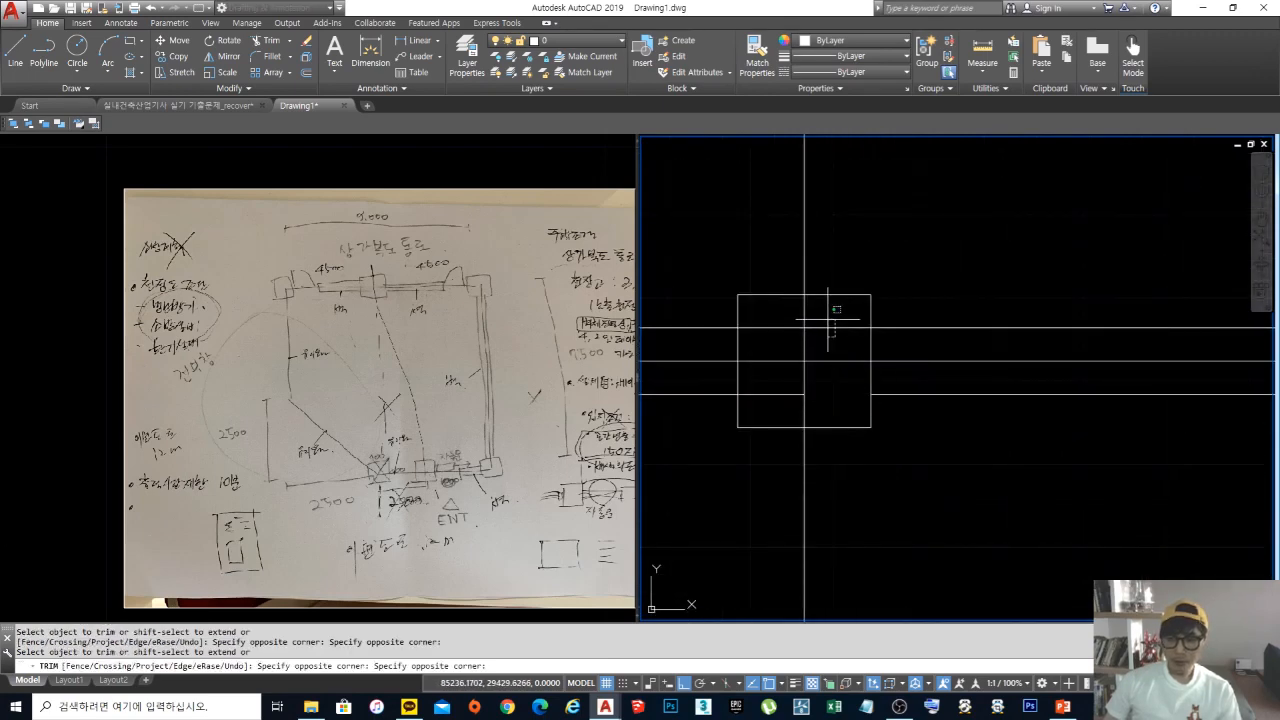
click(828, 318)
click(774, 346)
click(768, 300)
click(766, 409)
click(737, 374)
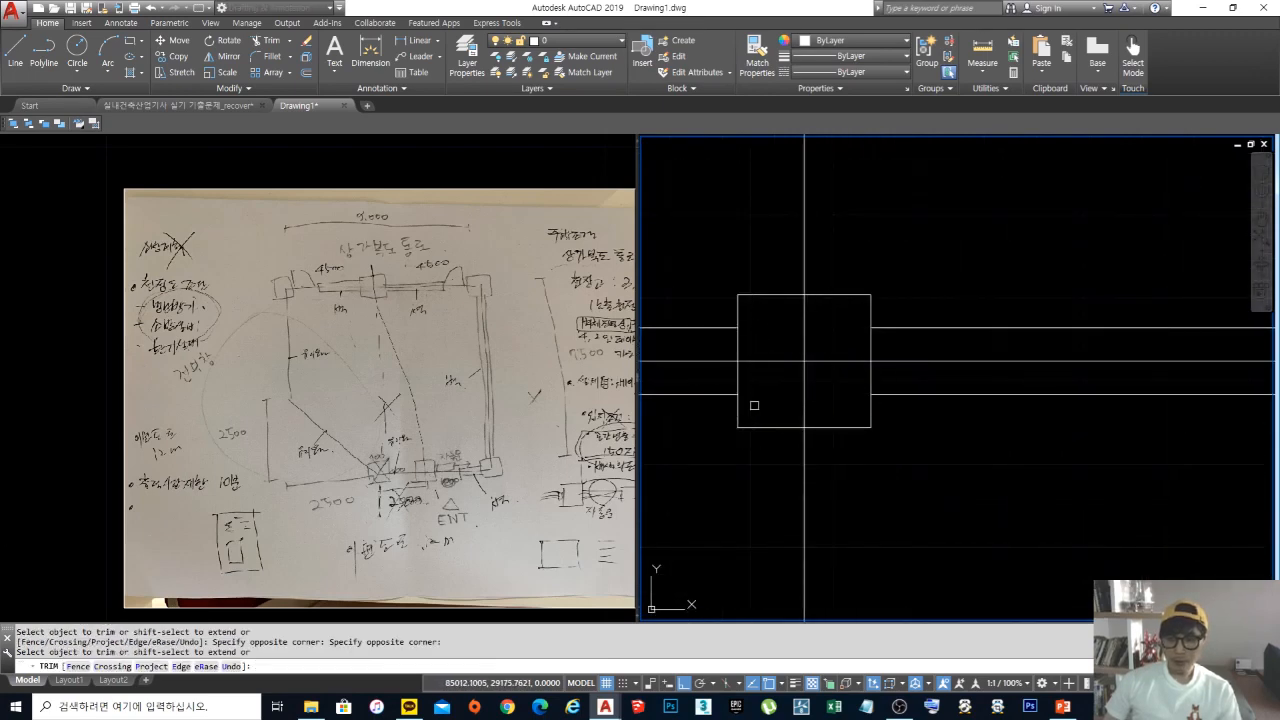
Step: Trim the left and right edges of the upper-middle column between the top wall's two lines
click(741, 377)
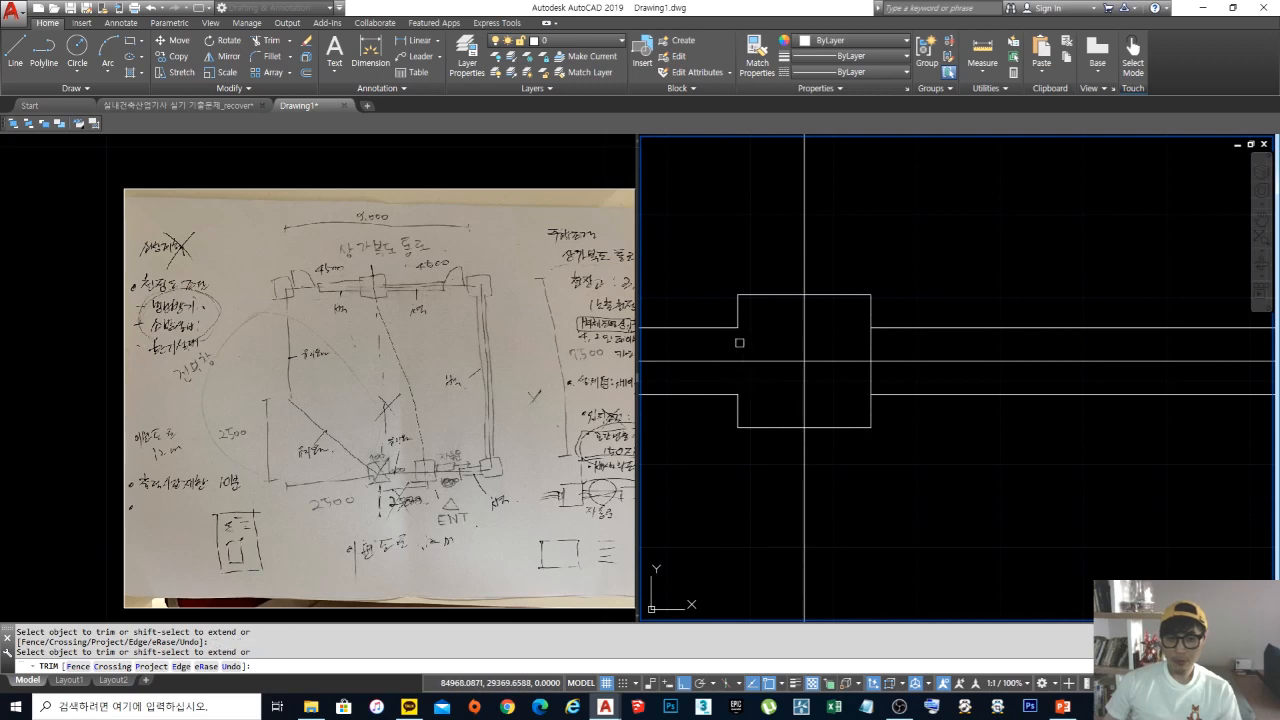
scroll(935, 355, down, 5)
scroll(858, 361, up, 5)
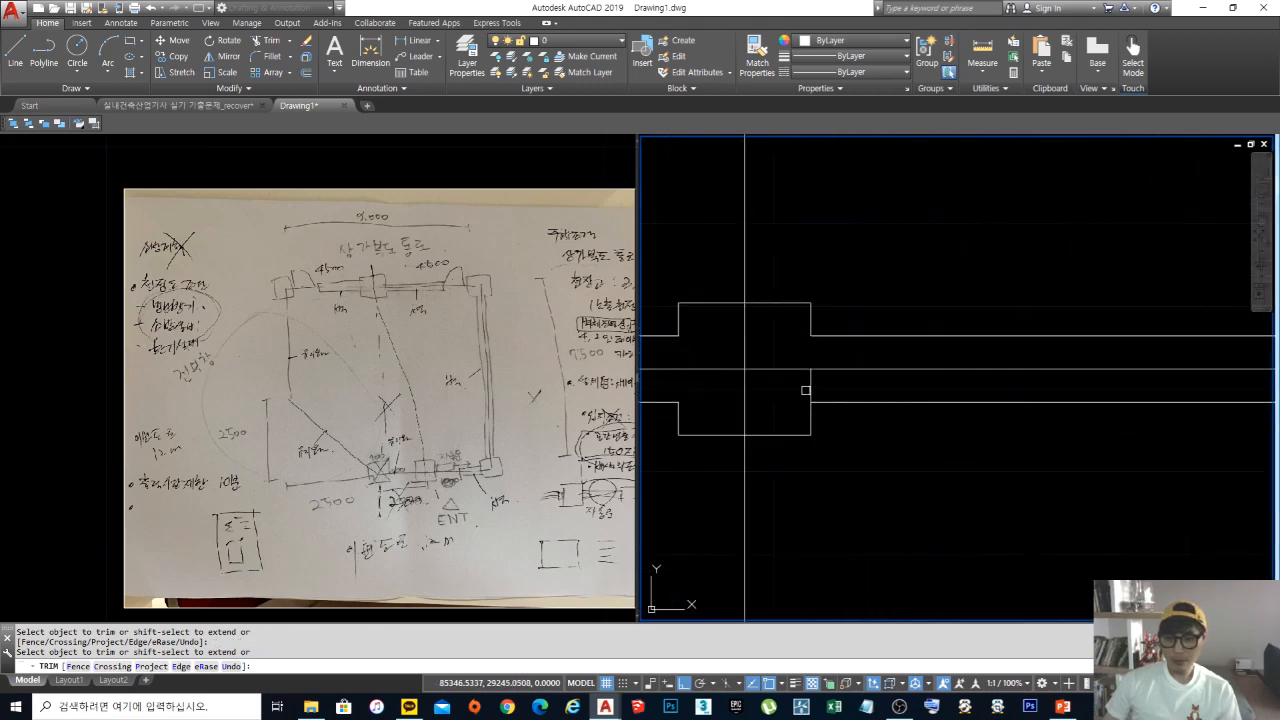
scroll(806, 389, down, 6)
scroll(876, 375, up, 7)
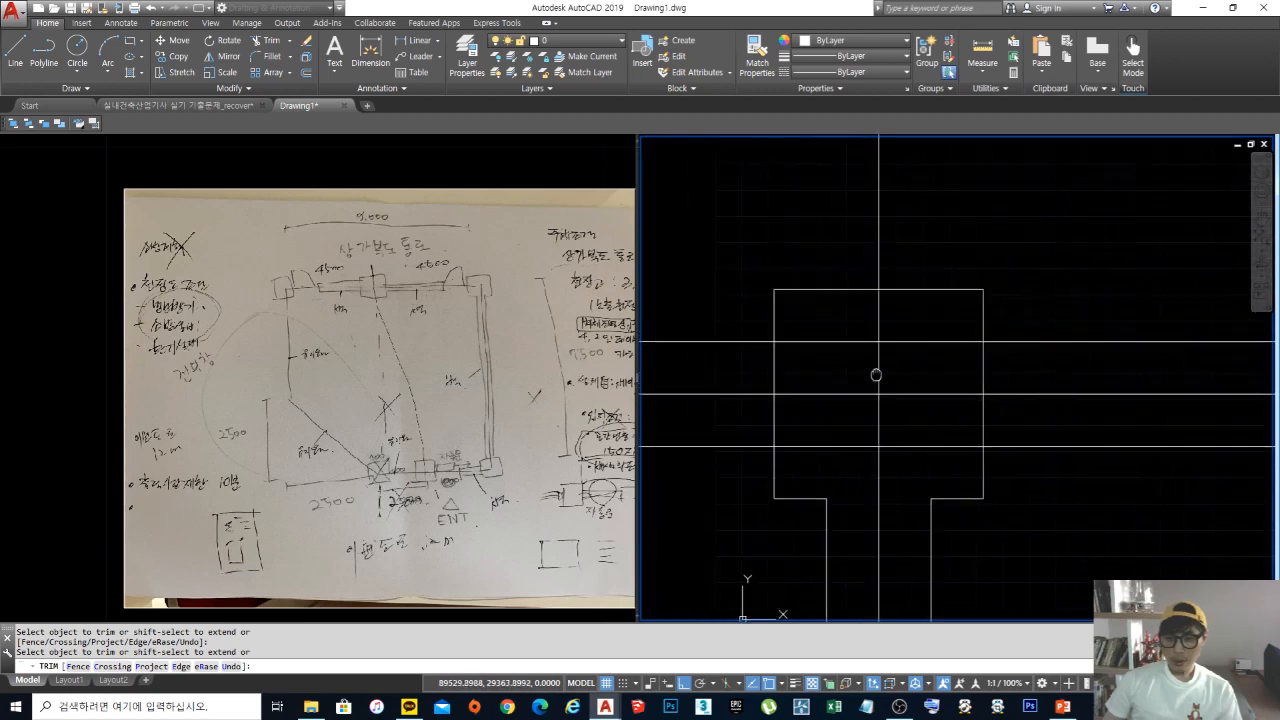
Step: Trim the top wall's two offset lines inside the upper-right column, using the column outline as cutting edge
middle_drag(876, 375, 887, 374)
key(space)
key(space)
click(807, 369)
click(745, 358)
key(space)
click(844, 464)
click(838, 426)
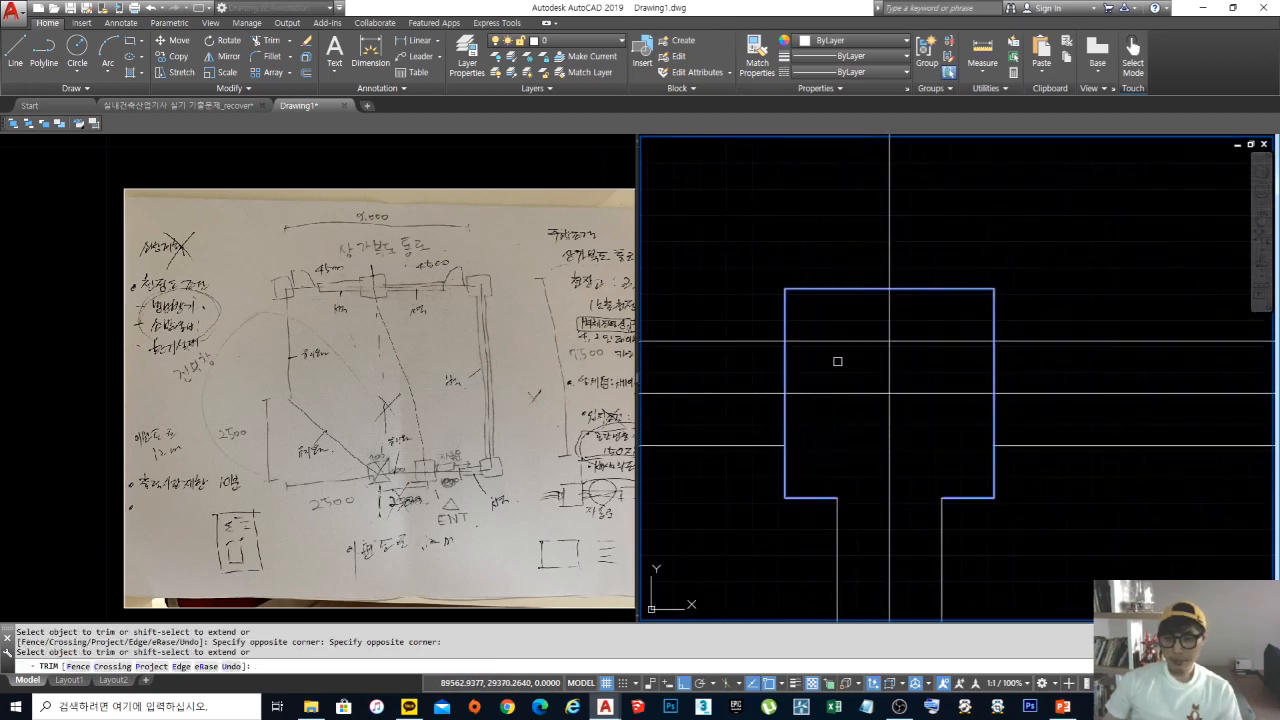
click(838, 361)
click(831, 331)
key(space)
Step: Erase the two leftover wall-line pieces to the right of the upper-right column
key(e)
key(space)
click(1096, 474)
click(1056, 420)
click(1100, 357)
click(1072, 318)
scroll(1064, 298, down, 4)
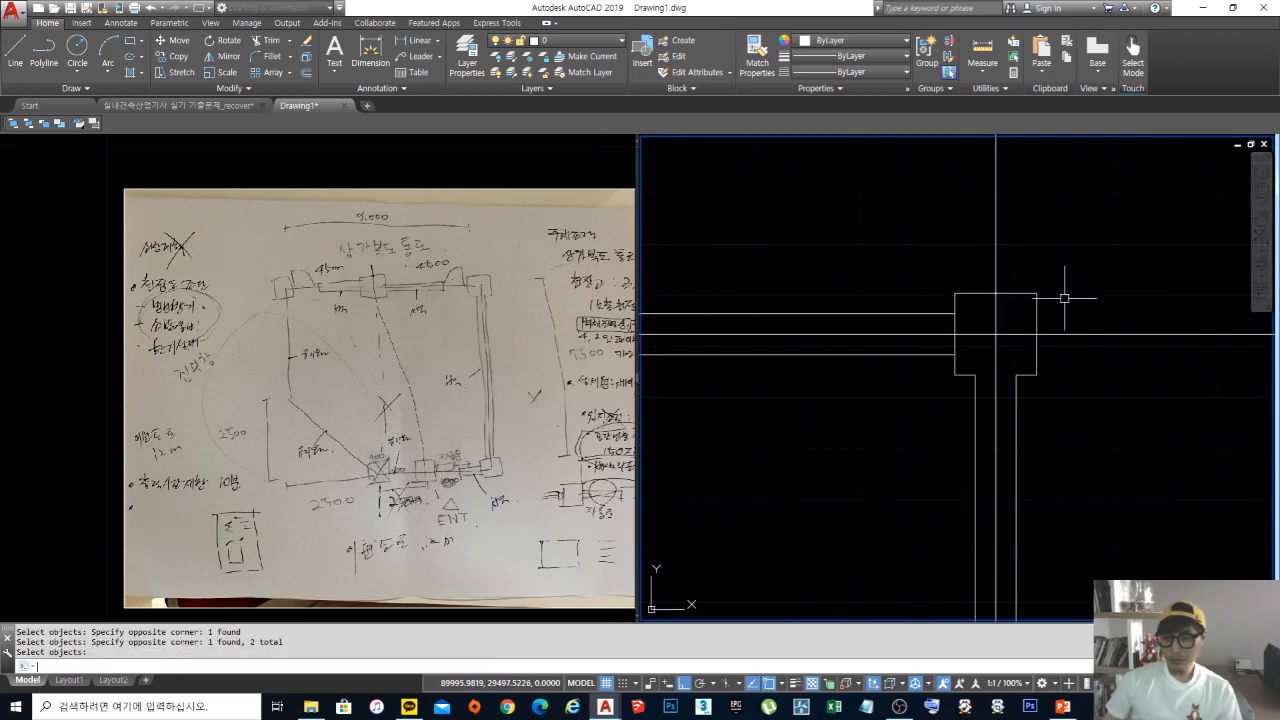
Step: Explode the upper-right column outline into separate lines
scroll(991, 329, up, 4)
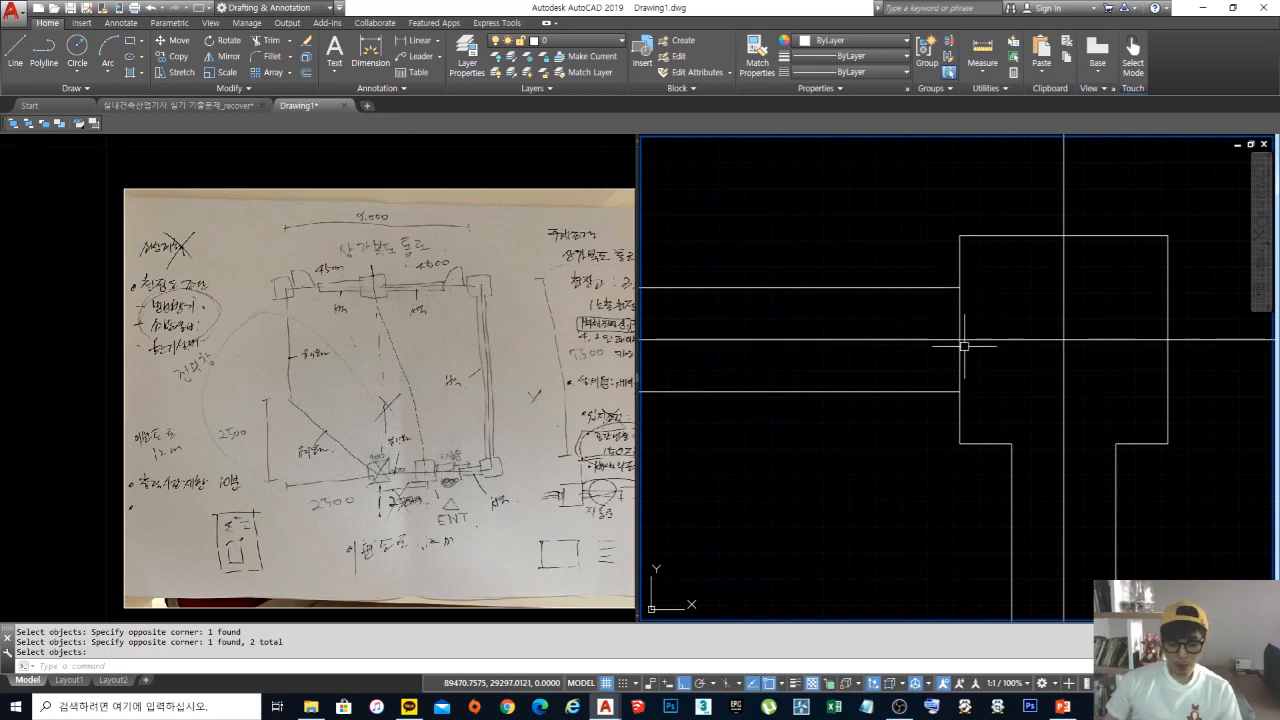
key(x)
key(space)
click(994, 275)
click(940, 228)
key(space)
scroll(940, 229, down, 6)
mouse_move(872, 253)
middle_down()
mouse_move(963, 300)
mouse_move(1064, 324)
middle_up()
scroll(1064, 324, down, 6)
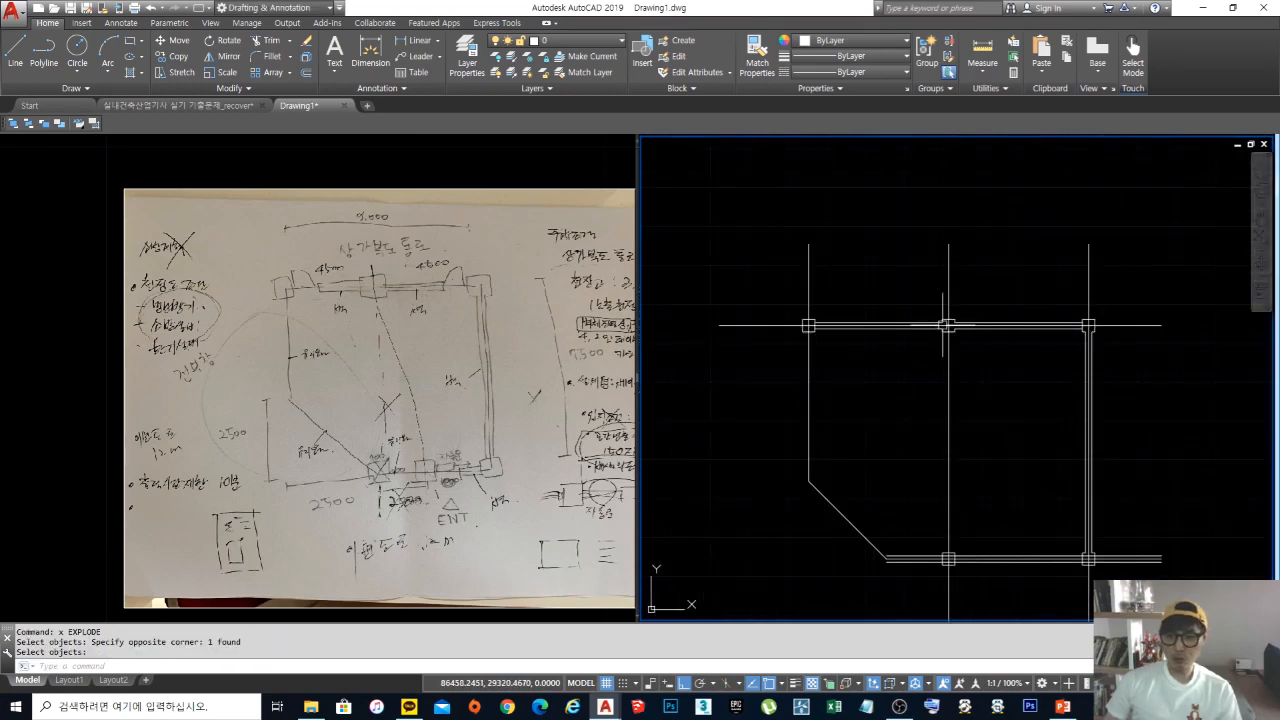
Step: Explode the upper-middle column outline into separate lines
scroll(793, 320, up, 8)
key(space)
click(964, 429)
click(902, 340)
key(space)
scroll(950, 357, down, 10)
middle_drag(1059, 453, 831, 323)
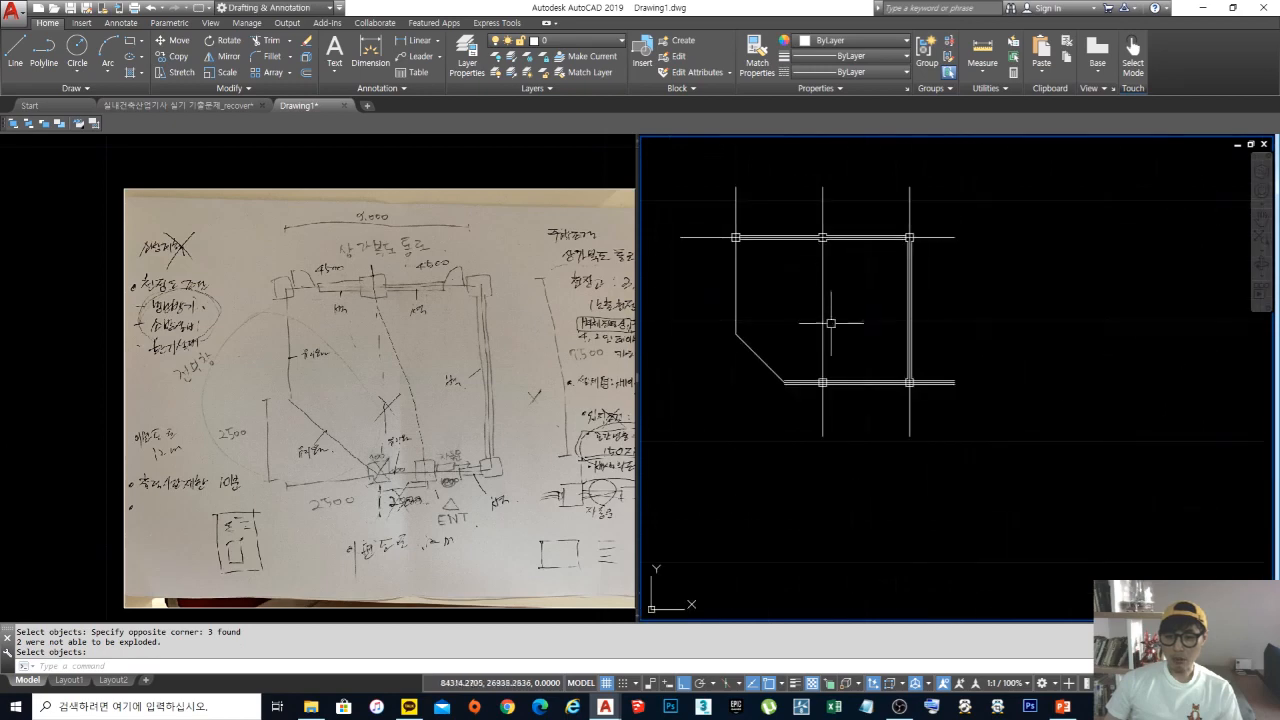
Step: Explode the lower-right column outline into separate lines
scroll(903, 391, up, 10)
key(space)
click(973, 459)
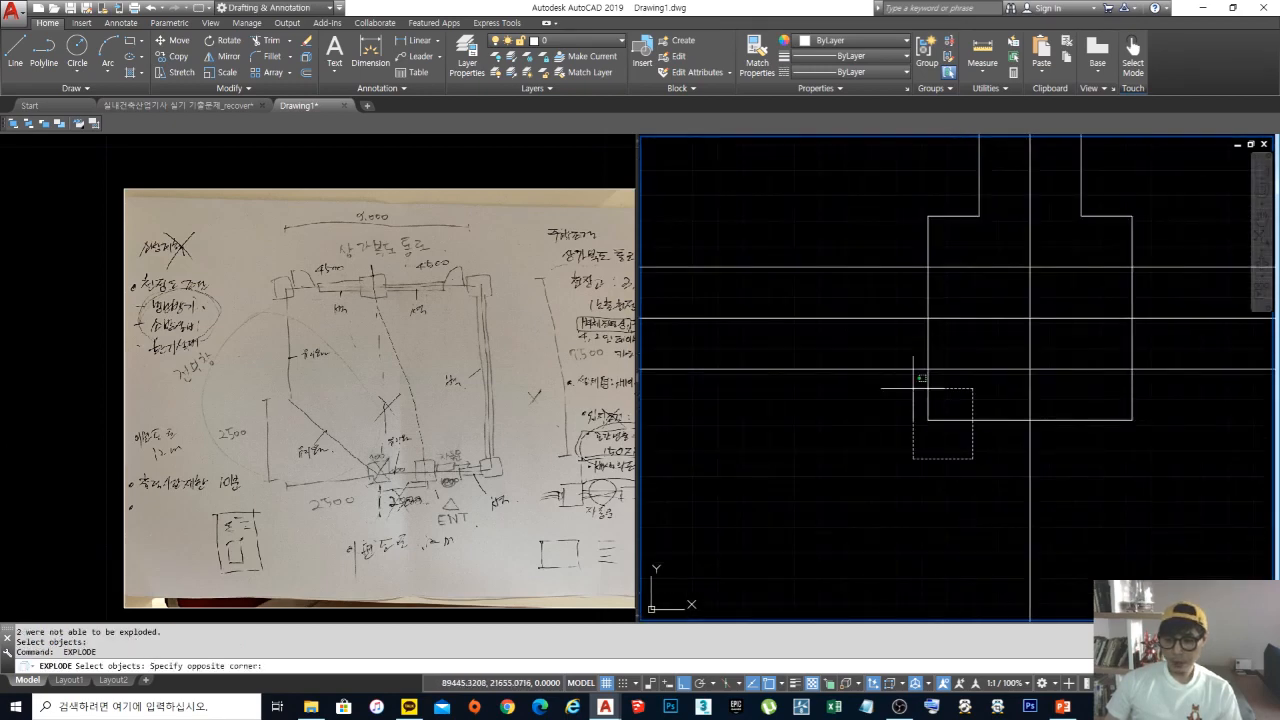
click(913, 388)
key(space)
middle_drag(942, 376, 872, 453)
text(tr)
key(space)
key(Escape)
key(Escape)
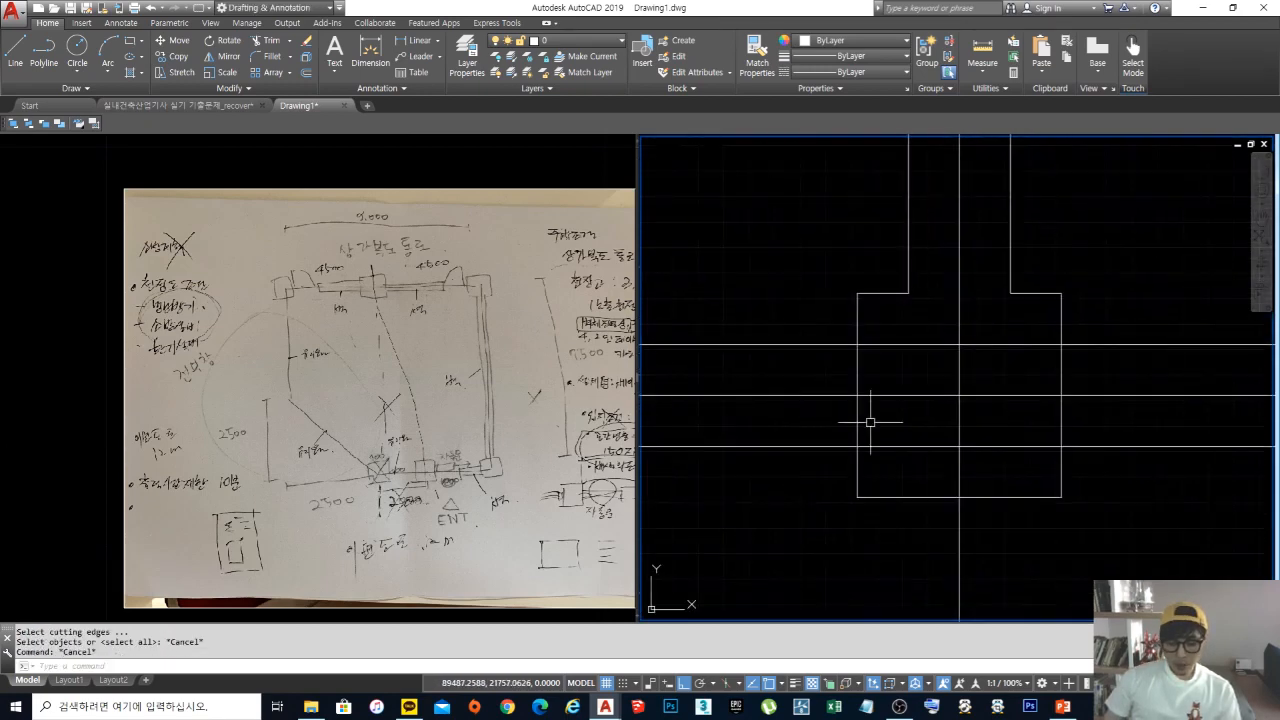
Step: Trim the bottom wall's two offset lines inside the lower-right column, using the column's left edge as cutting edge
text(tr)
click(880, 427)
click(814, 421)
key(space)
click(930, 460)
click(914, 434)
click(906, 365)
click(892, 329)
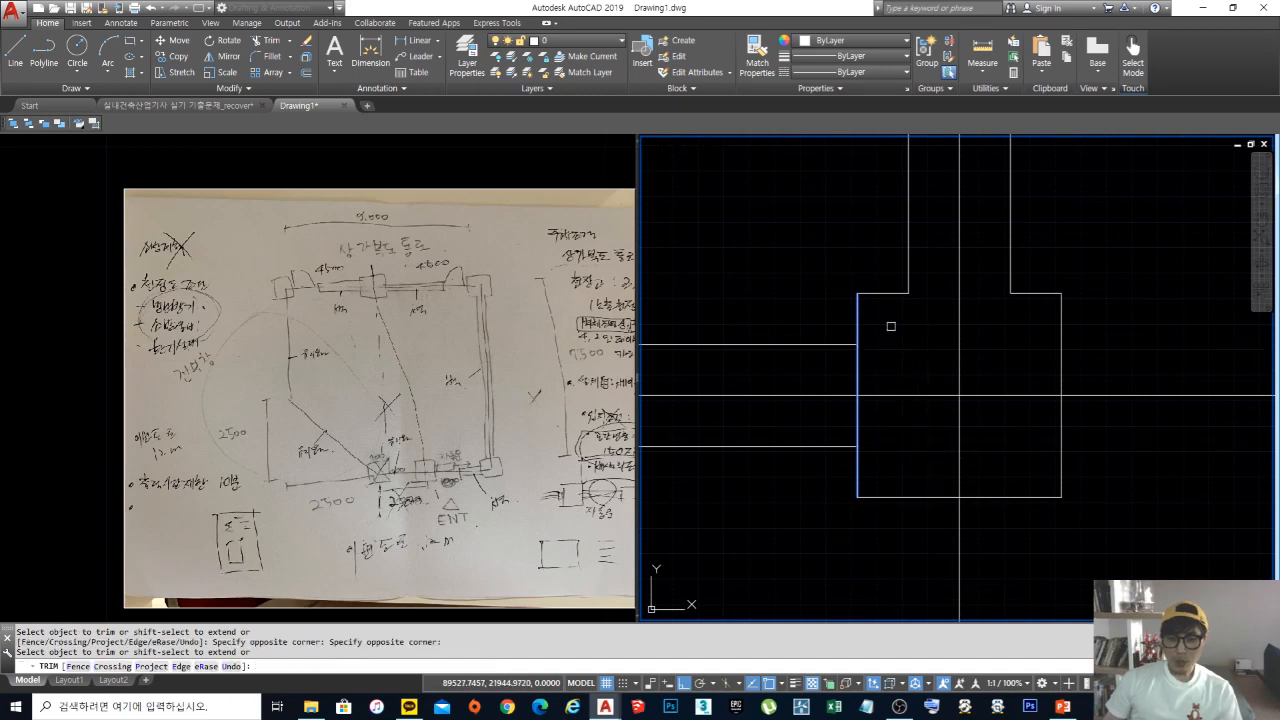
key(space)
Step: Trim the lower-right column's left edge between the bottom wall's two offset lines
middle_drag(871, 386, 969, 369)
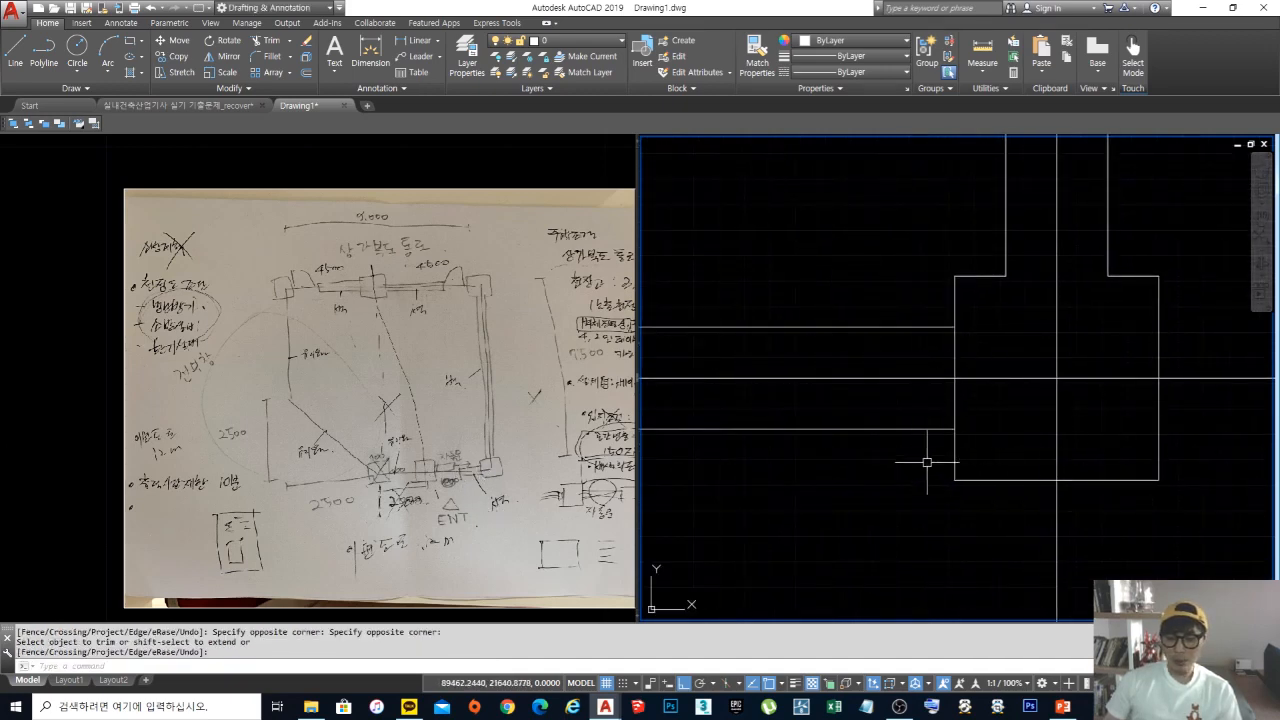
scroll(927, 462, down, 3)
middle_drag(927, 462, 1040, 351)
scroll(1049, 414, up, 1)
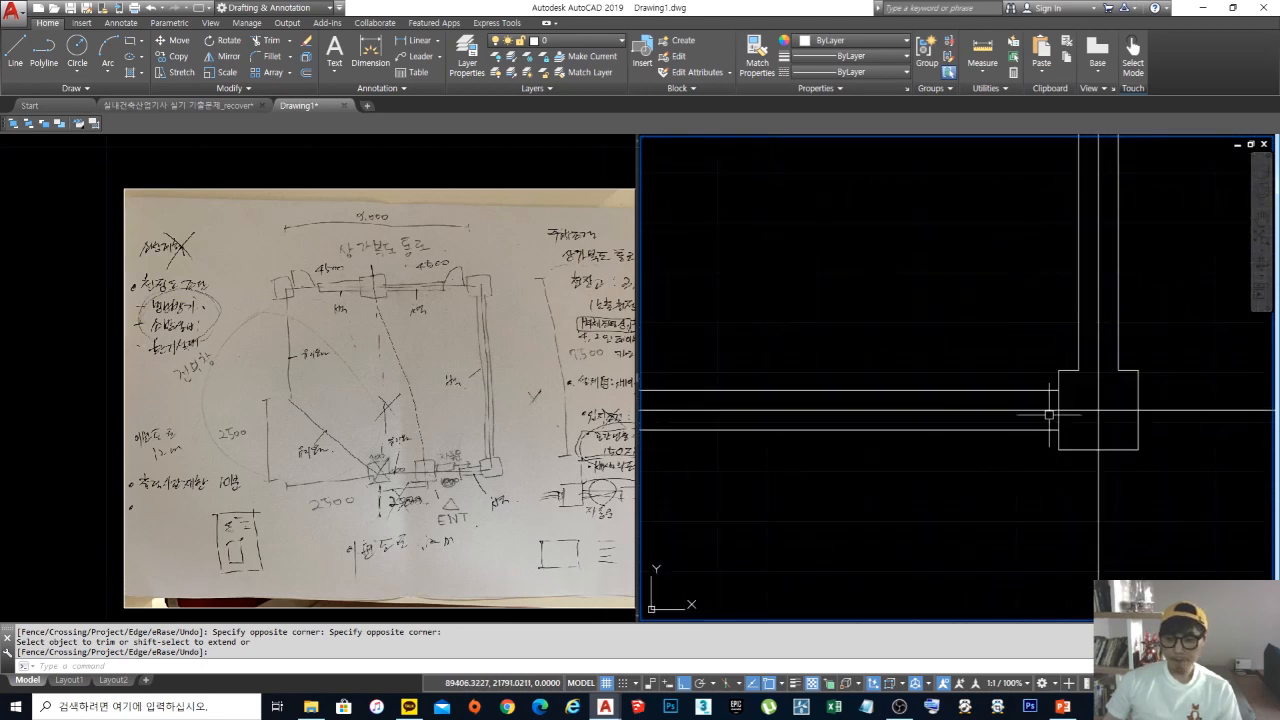
middle_drag(1049, 414, 998, 427)
key(space)
scroll(998, 407, up, 6)
key(space)
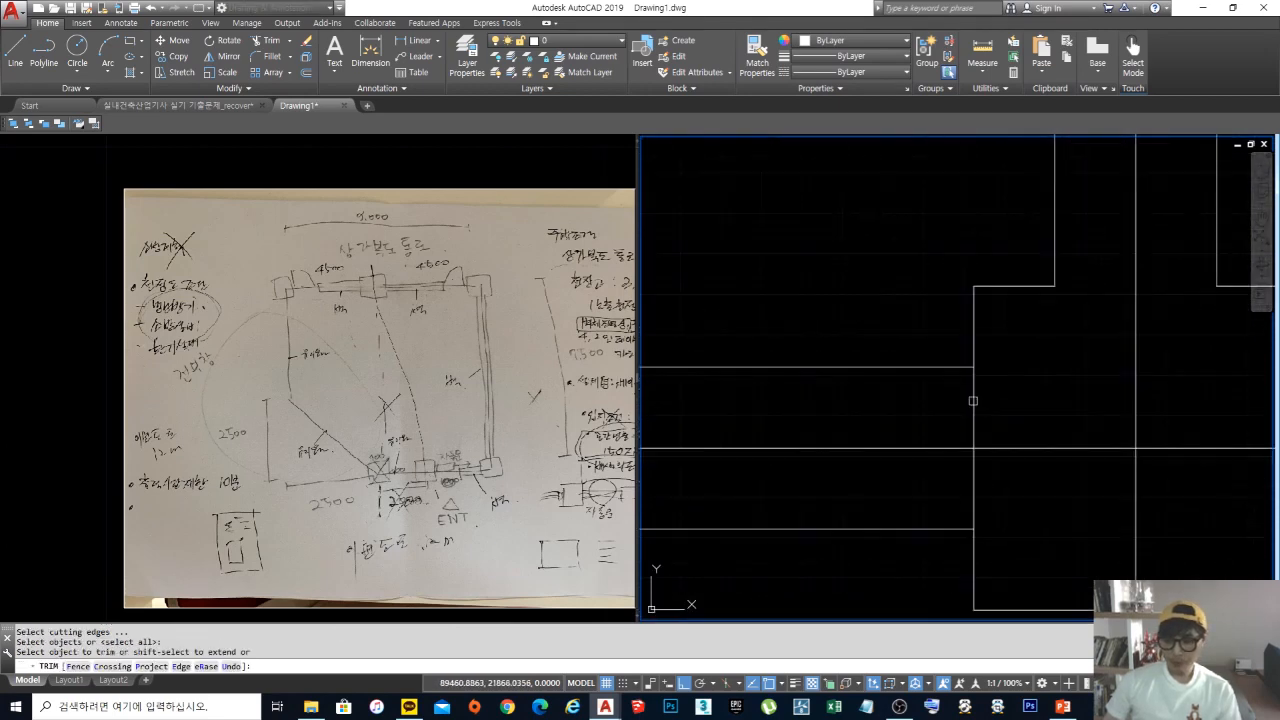
click(974, 400)
click(967, 464)
click(982, 489)
key(space)
scroll(990, 480, down, 4)
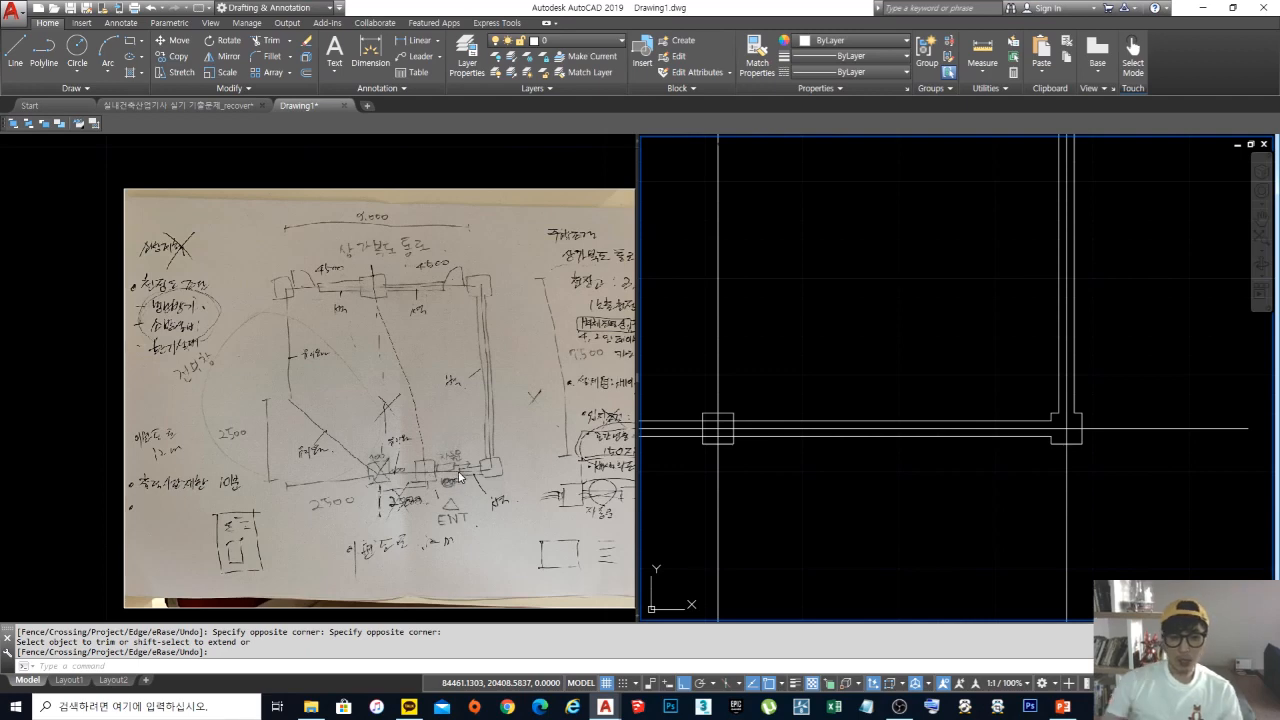
Step: Trim the bottom wall's lower offset line inside the lower-middle column, using the column outline as cutting edge
scroll(908, 443, down, 3)
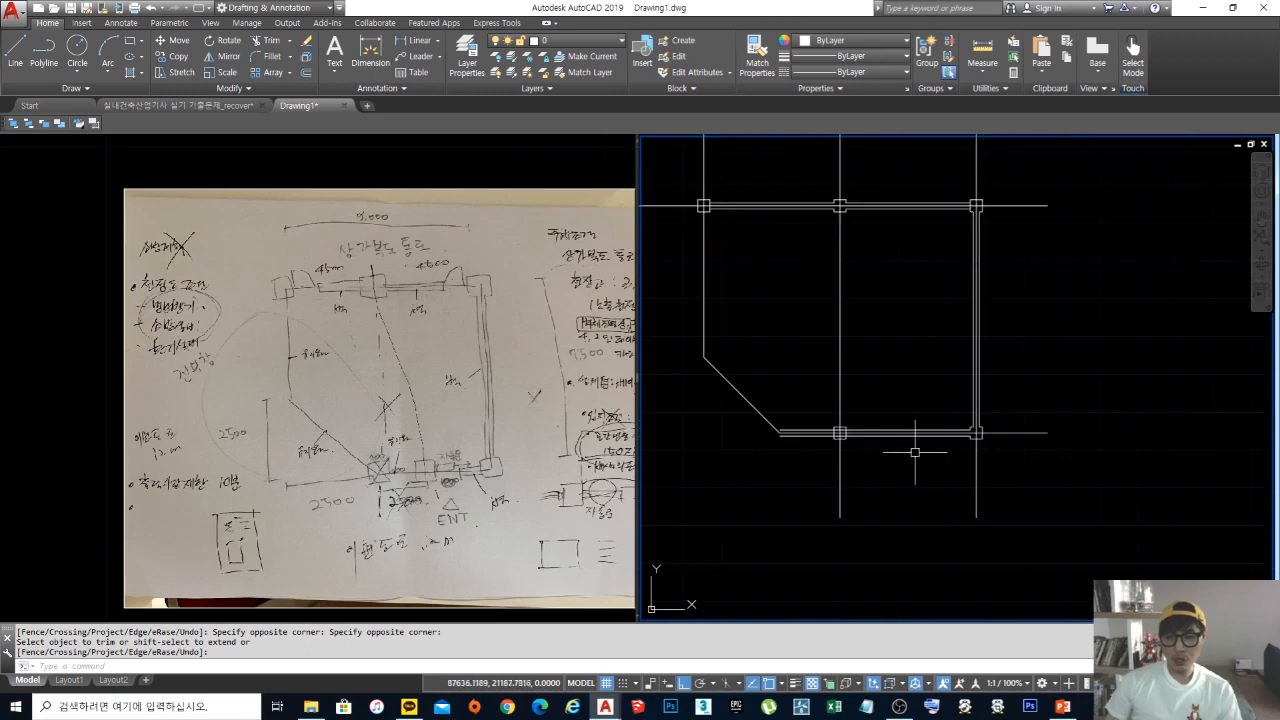
scroll(817, 434, up, 4)
middle_drag(831, 461, 852, 449)
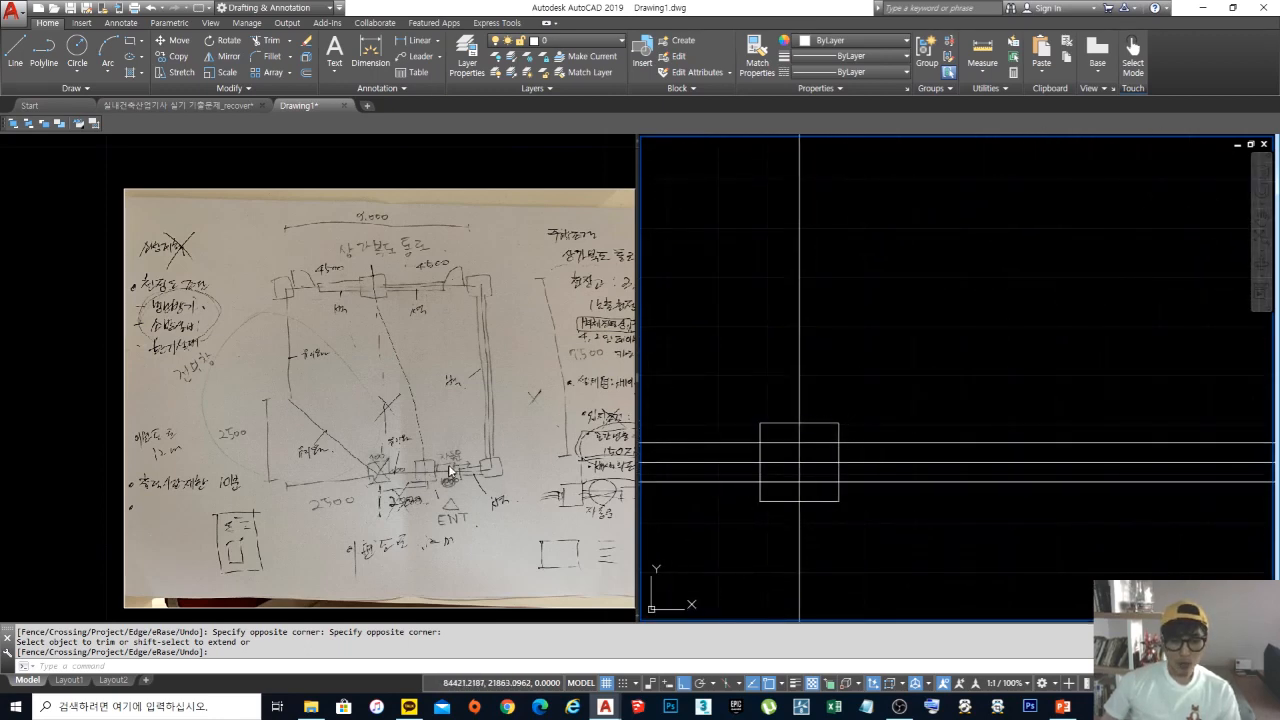
middle_drag(934, 528, 956, 515)
scroll(829, 435, up, 2)
text(tr)
key(space)
click(881, 444)
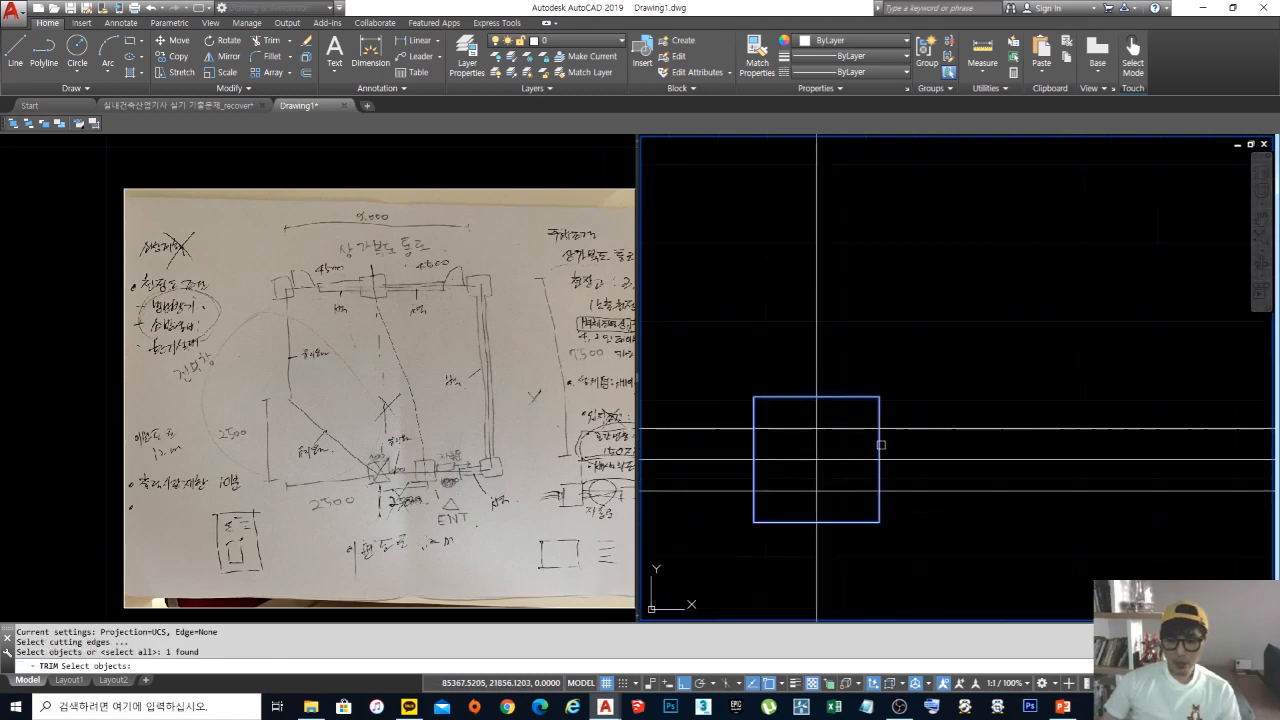
key(space)
click(865, 505)
click(852, 488)
click(850, 442)
click(845, 437)
key(space)
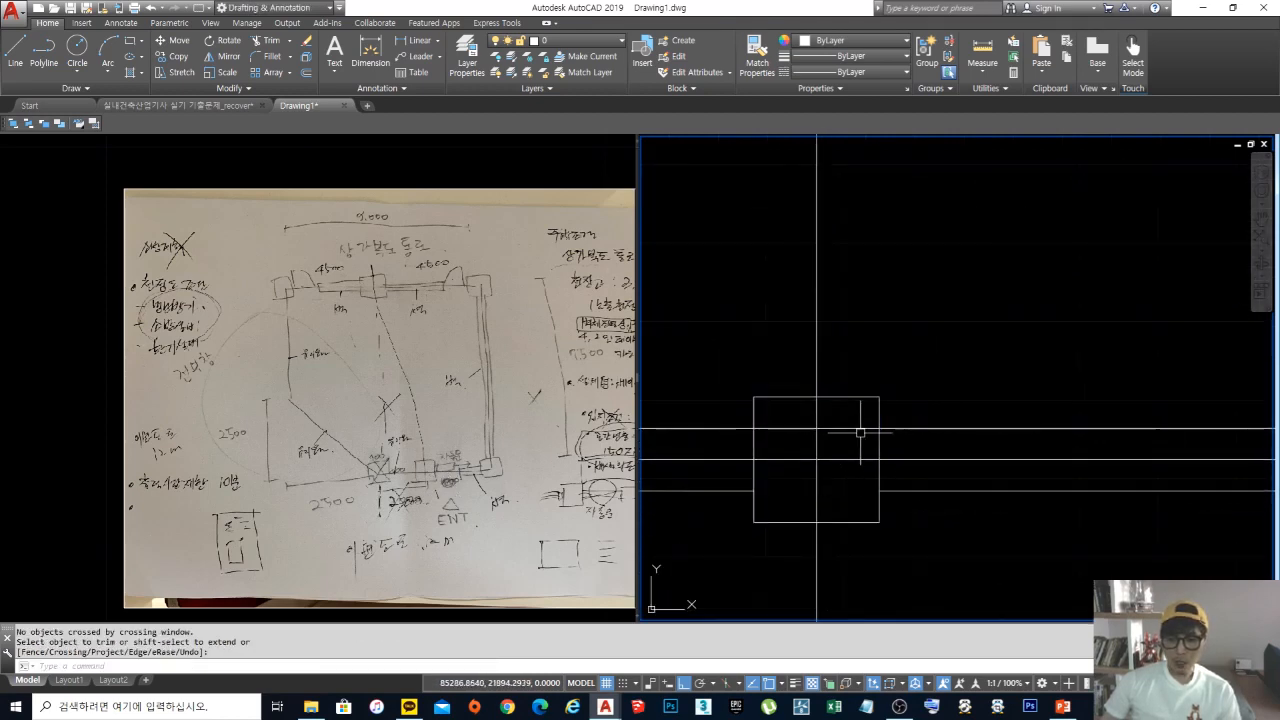
Step: Trim the bottom wall's upper offset line inside the lower-middle column, using the column outline as cutting edge
key(space)
click(877, 439)
key(space)
click(860, 436)
click(849, 420)
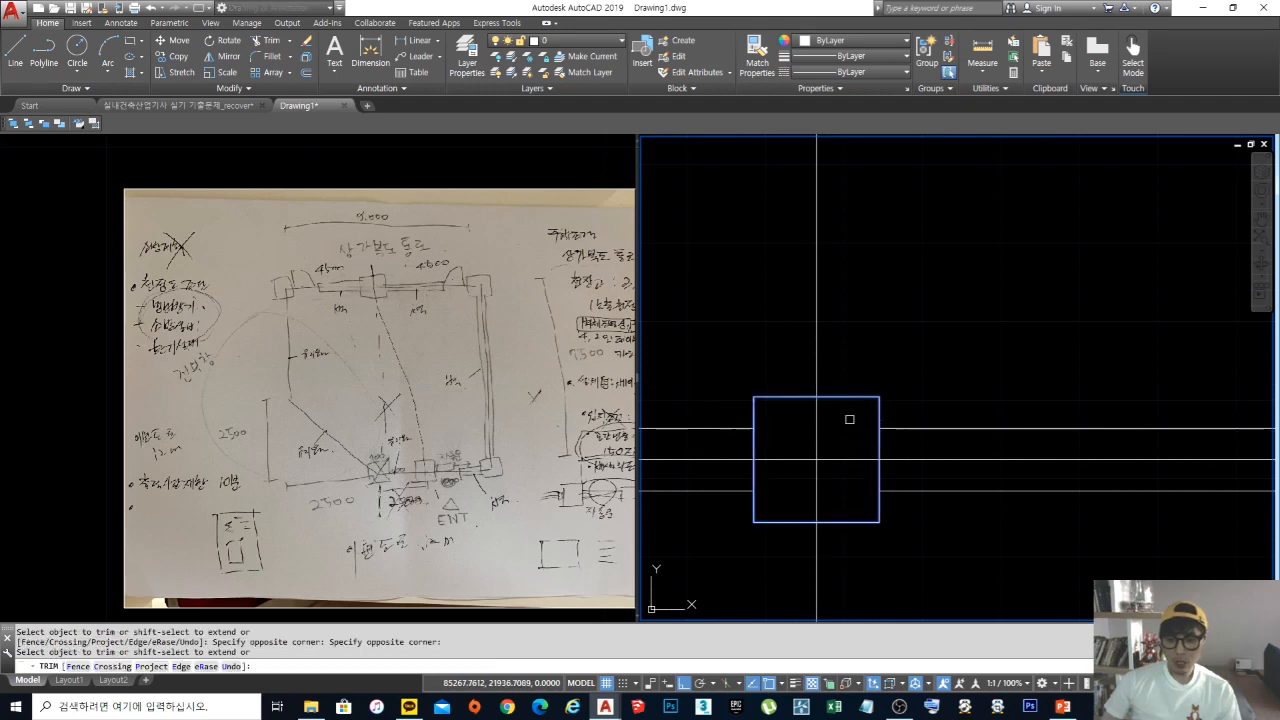
key(space)
Step: Erase the two leftover wall-line pieces to the left of the lower-middle column
scroll(813, 453, down, 4)
middle_drag(803, 469, 1017, 486)
scroll(960, 468, up, 4)
text(e)
click(988, 471)
click(950, 410)
key(space)
key(space)
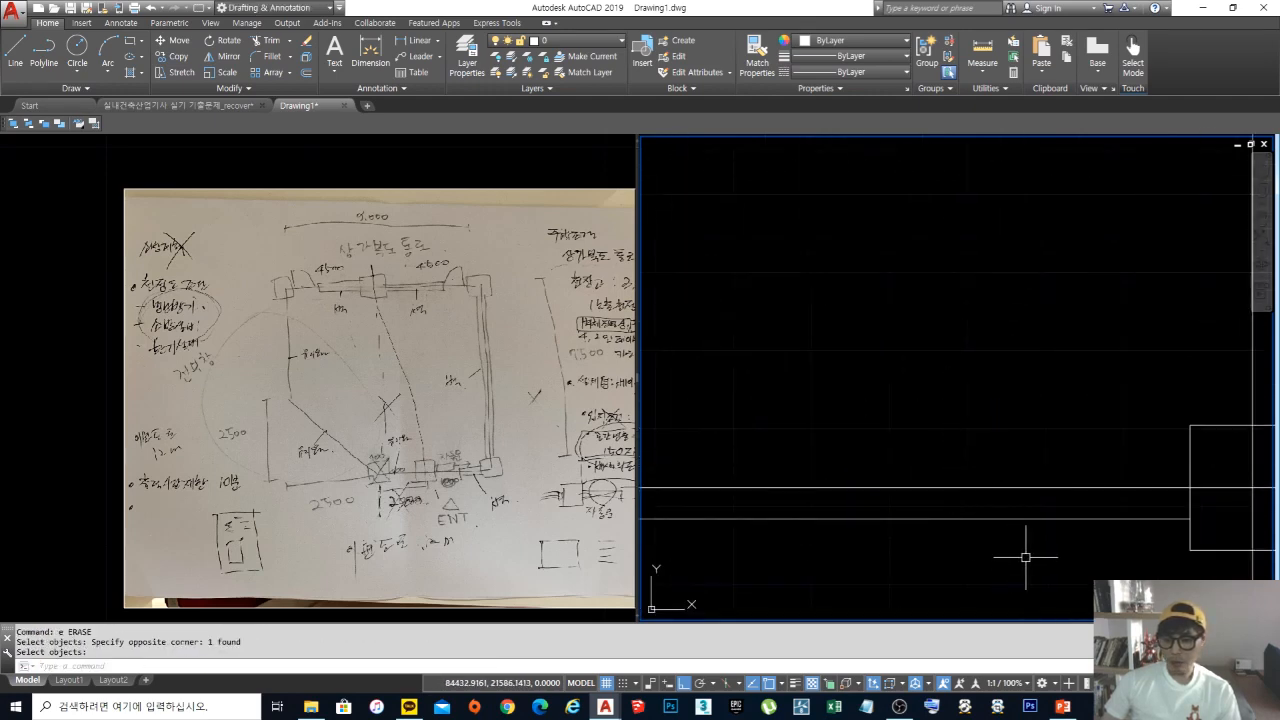
click(1054, 546)
click(1018, 506)
key(space)
scroll(1087, 491, down, 5)
middle_drag(1127, 490, 828, 473)
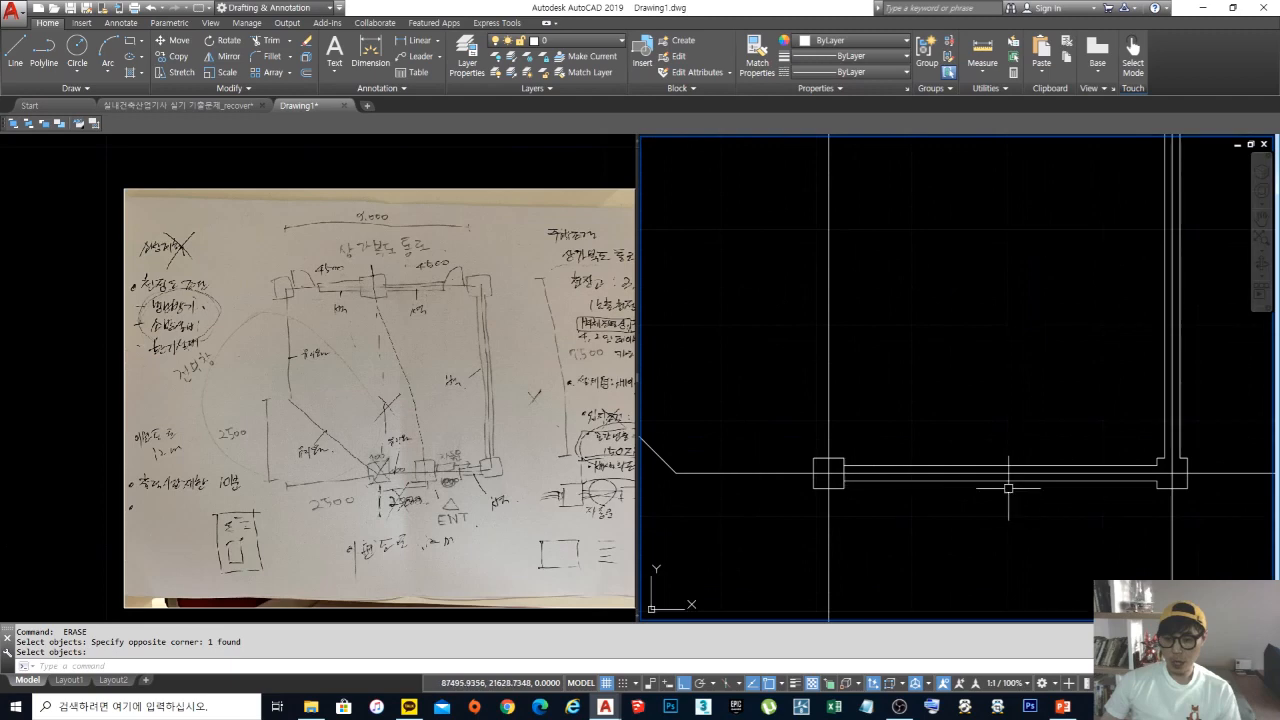
Step: Explode the lower-middle column outline into separate lines
scroll(1009, 490, up, 2)
scroll(1012, 494, down, 6)
scroll(1010, 495, up, 4)
scroll(1008, 496, down, 4)
middle_drag(1008, 496, 956, 521)
scroll(894, 514, up, 5)
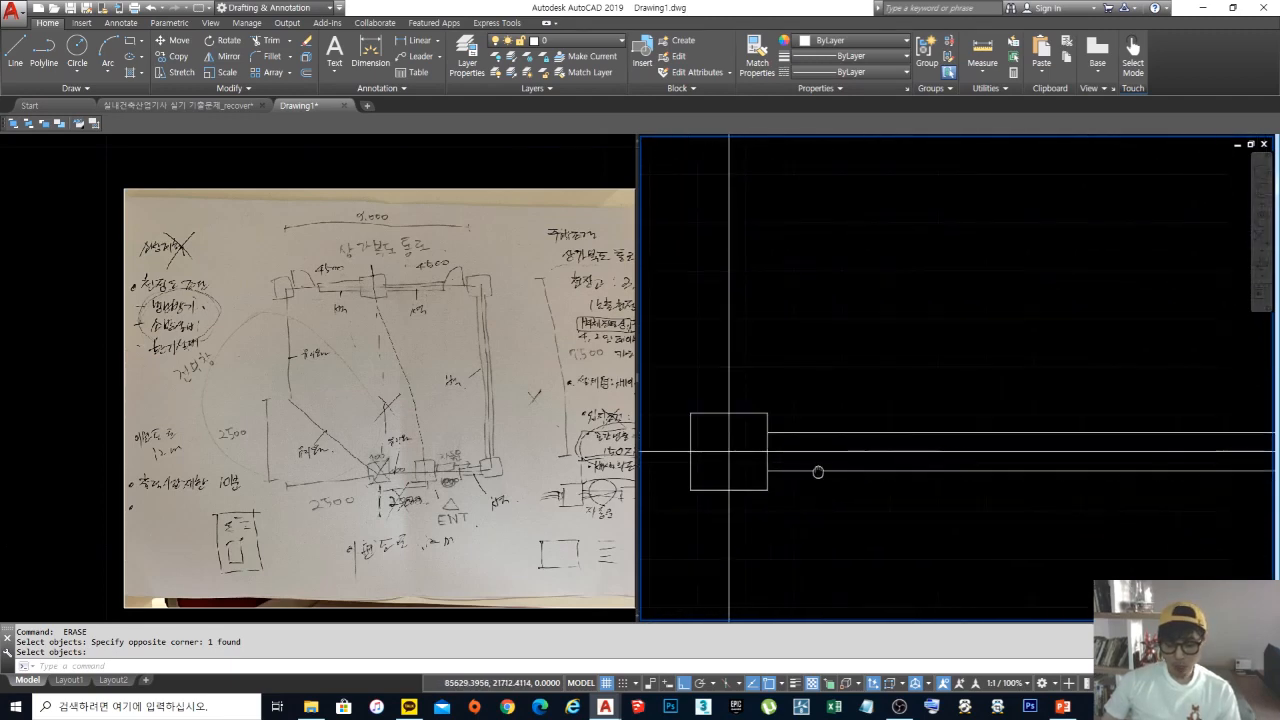
text(x)
key(Return)
click(797, 512)
click(740, 470)
key(Return)
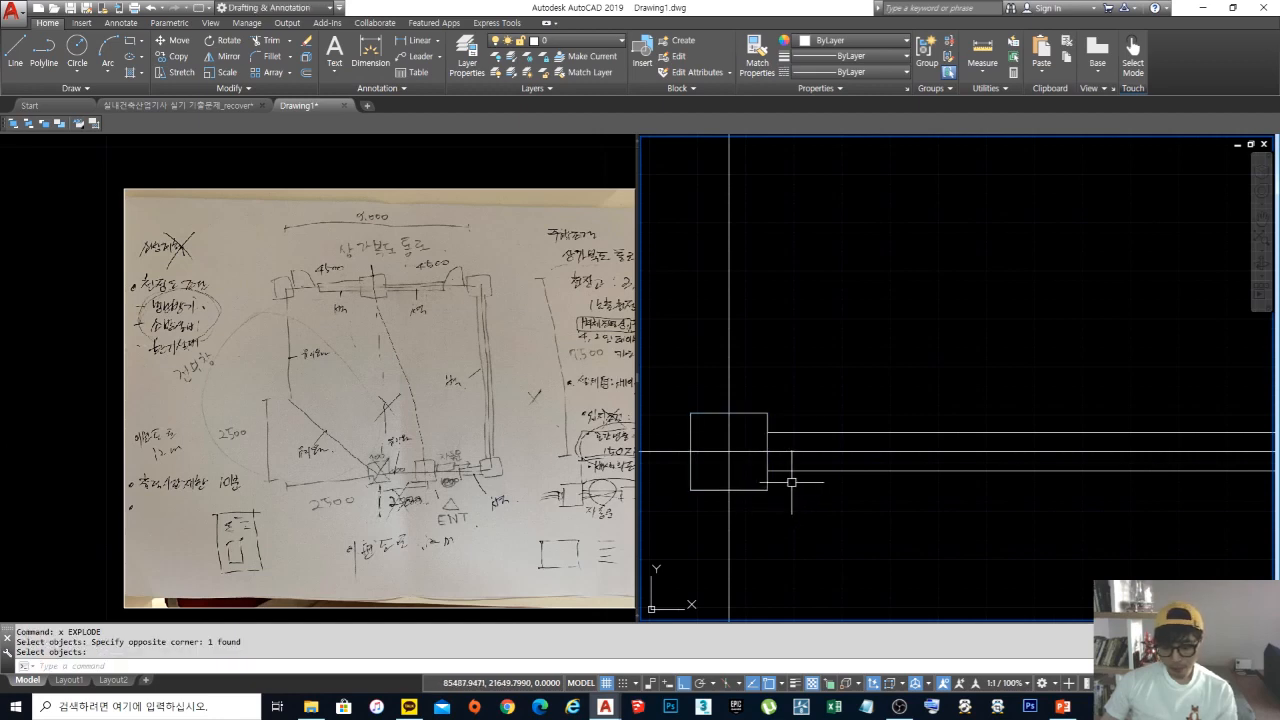
Step: Offset the lower-middle column's right edge 1000 to the right across the bottom wall
text(o)
key(Return)
text(1000)
key(Return)
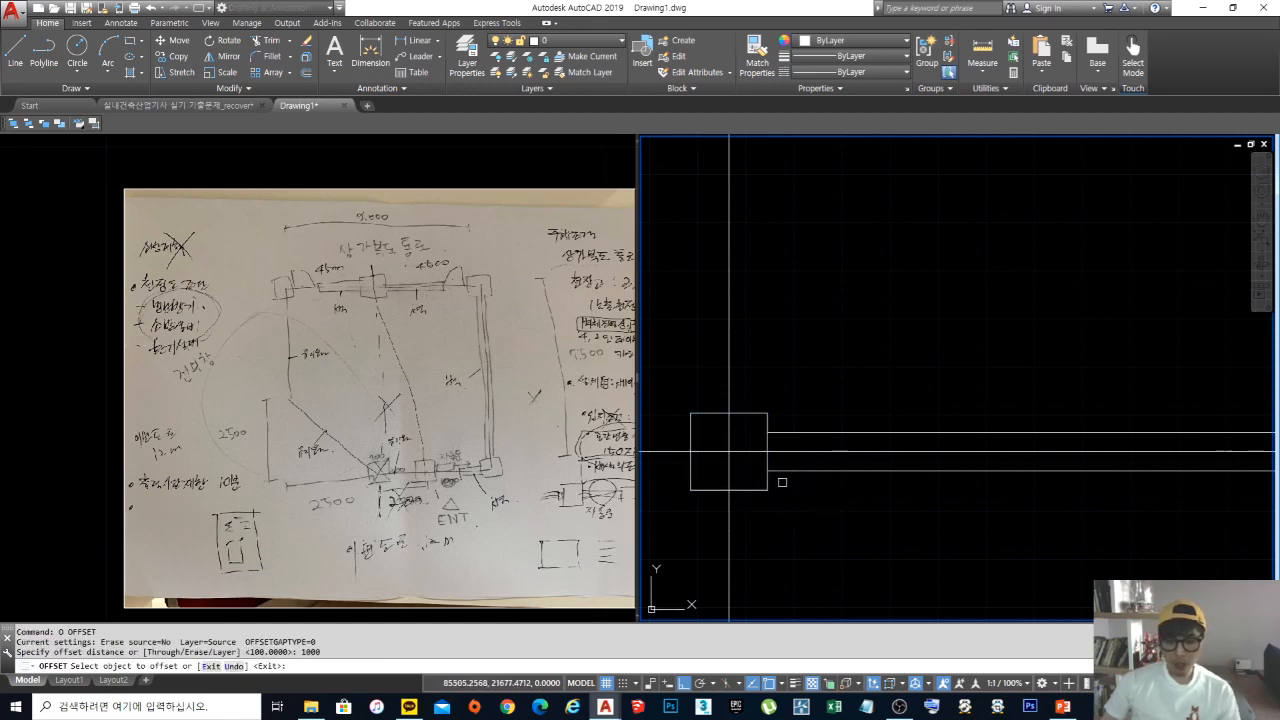
click(767, 483)
click(905, 498)
middle_drag(923, 491, 937, 476)
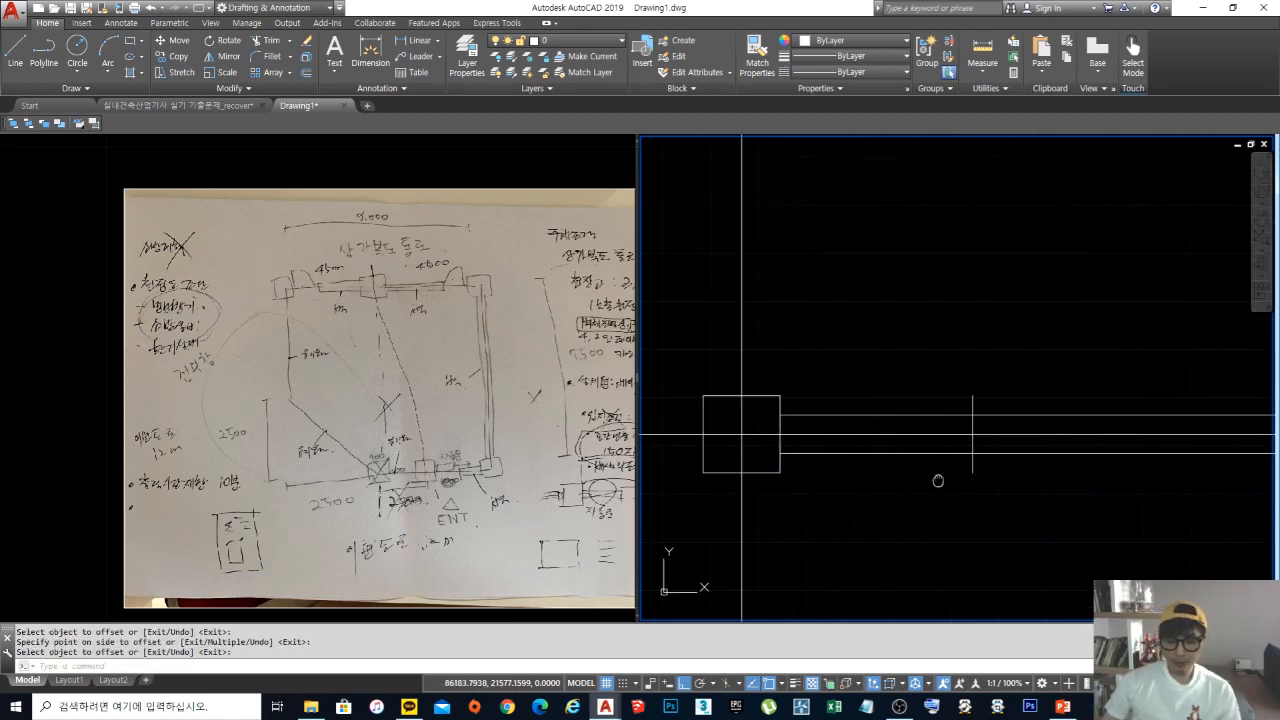
Step: Trim both bottom wall lines between the lower-middle column and the offset edge line to form the entrance opening
text(tr)
key(Return)
click(1004, 476)
click(944, 461)
key(Return)
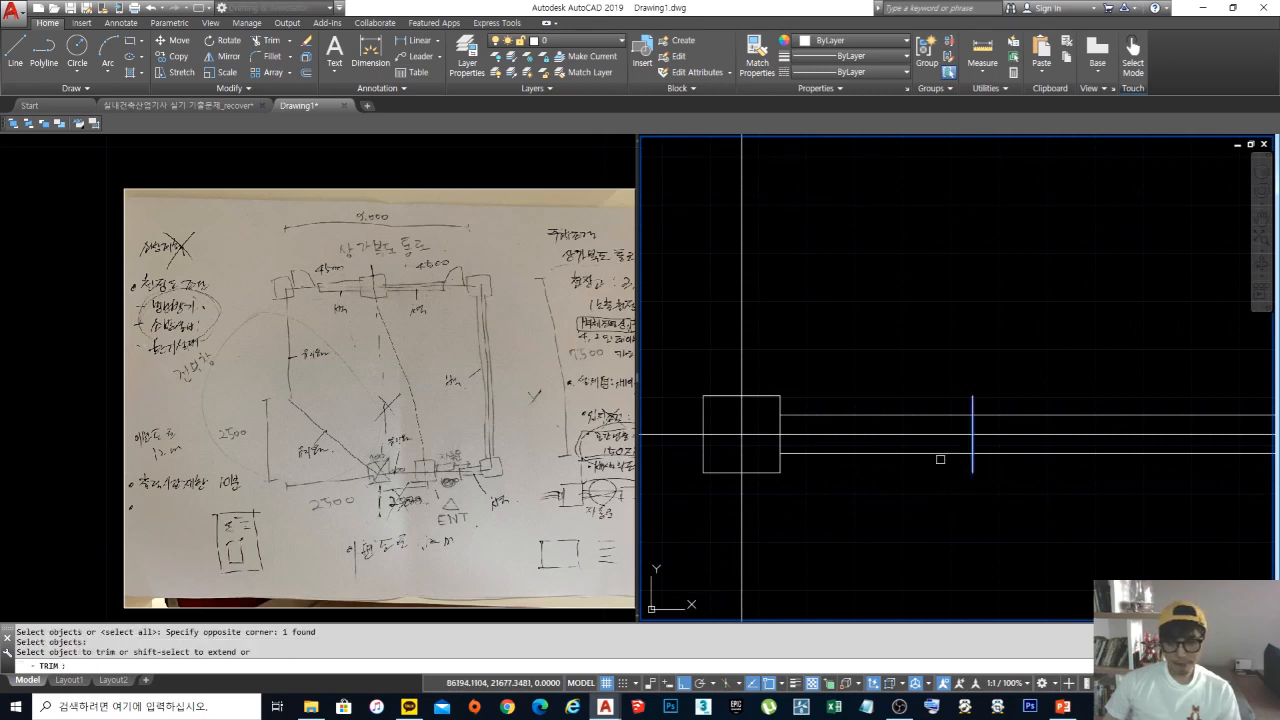
click(940, 453)
key(Return)
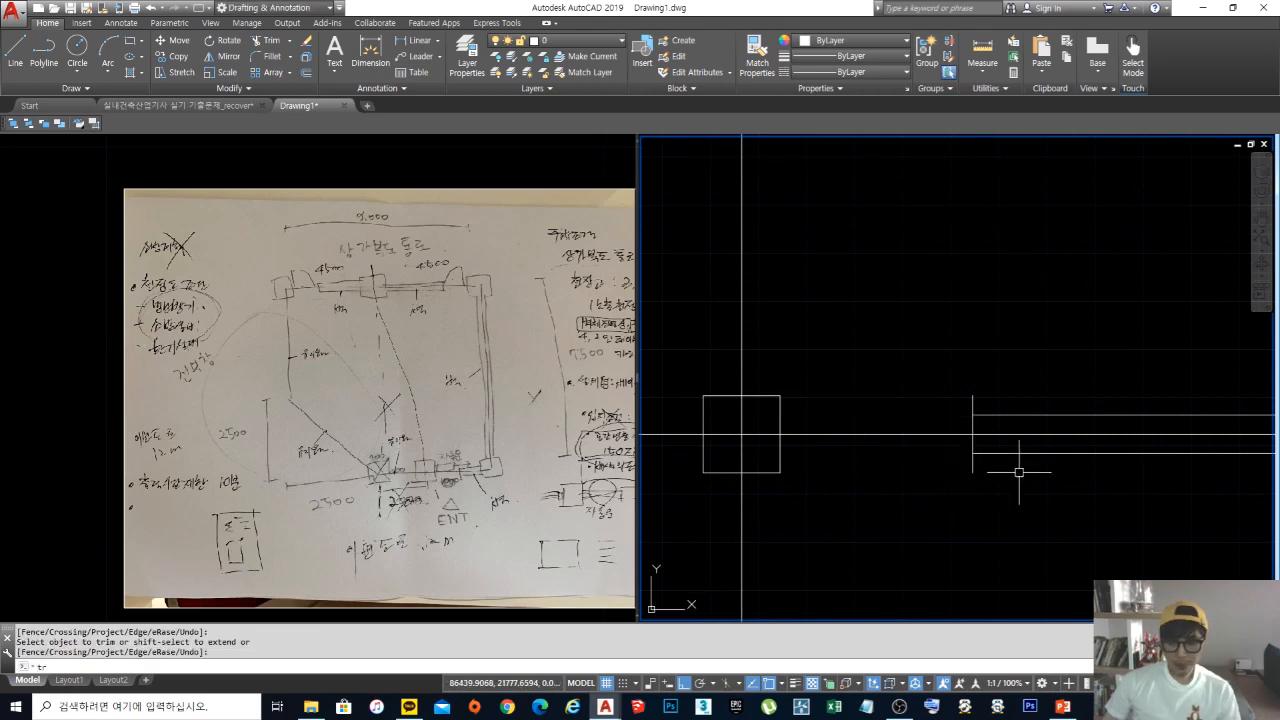
Step: Trim the ends of the opening's edge line that project beyond the two bottom wall lines
text(tr)
key(Return)
click(1019, 472)
click(929, 371)
key(Return)
click(973, 462)
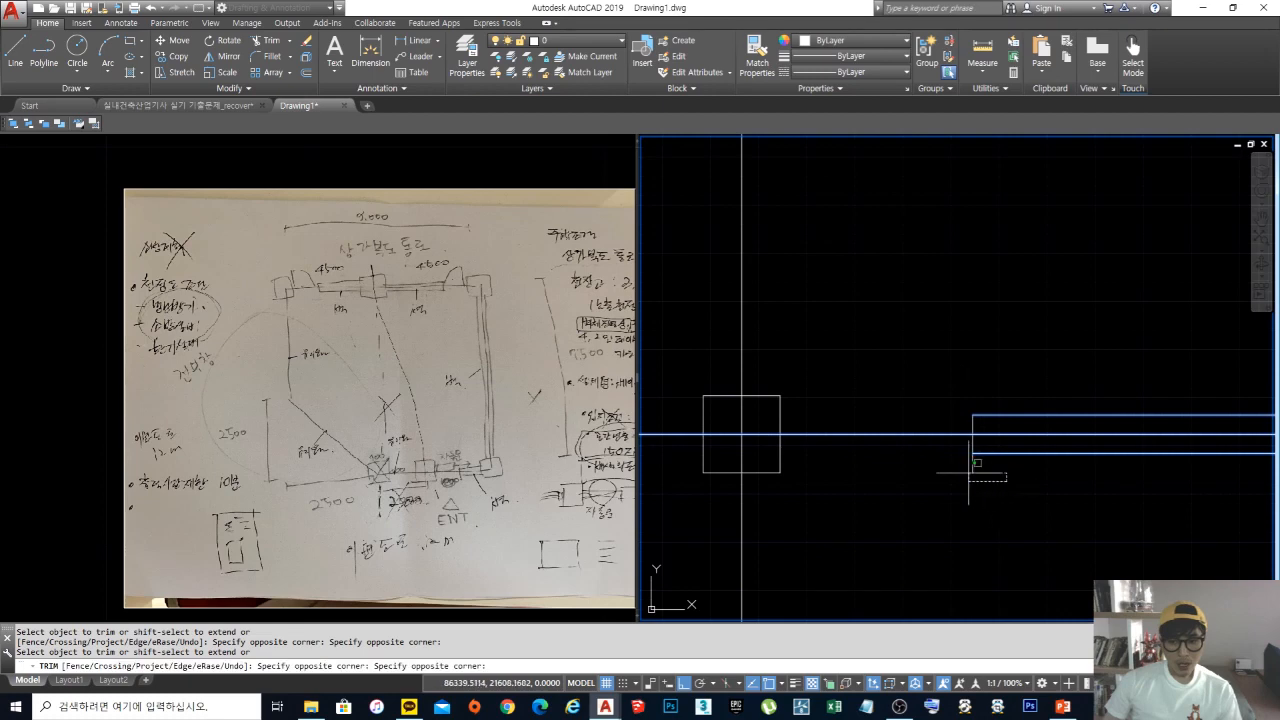
key(Return)
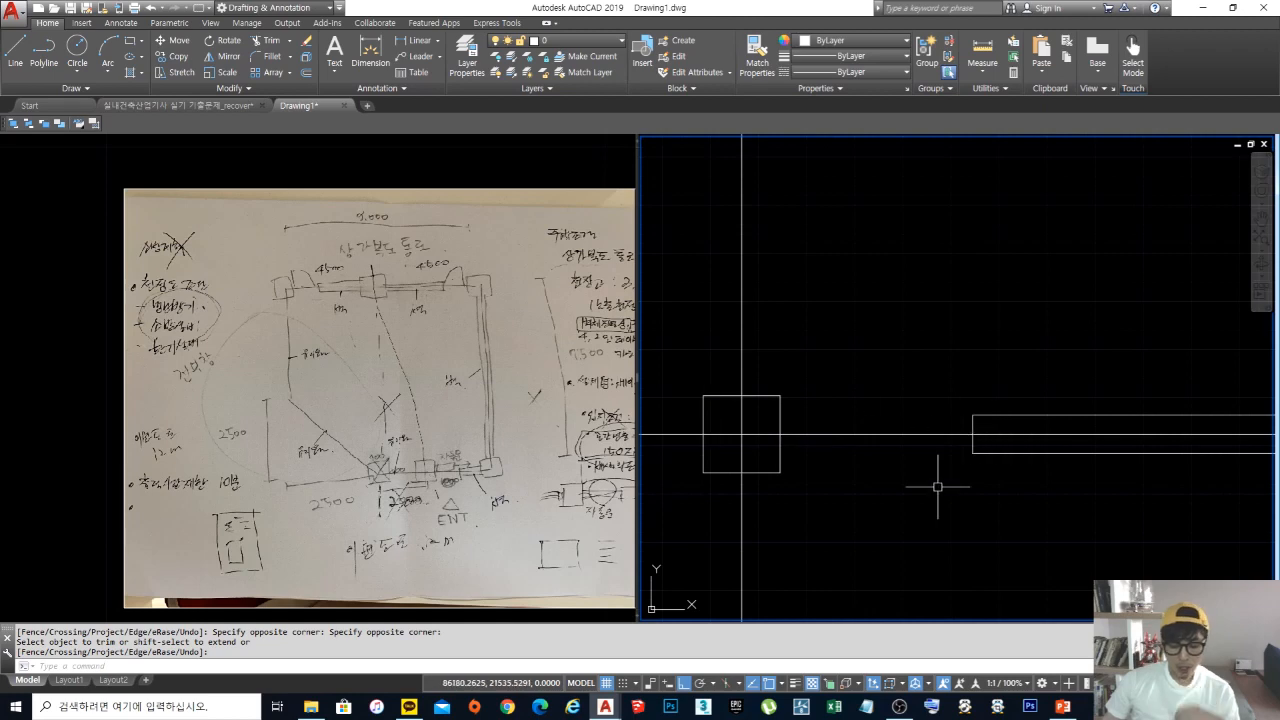
text(o)
key(Return)
text(5)
key(Return)
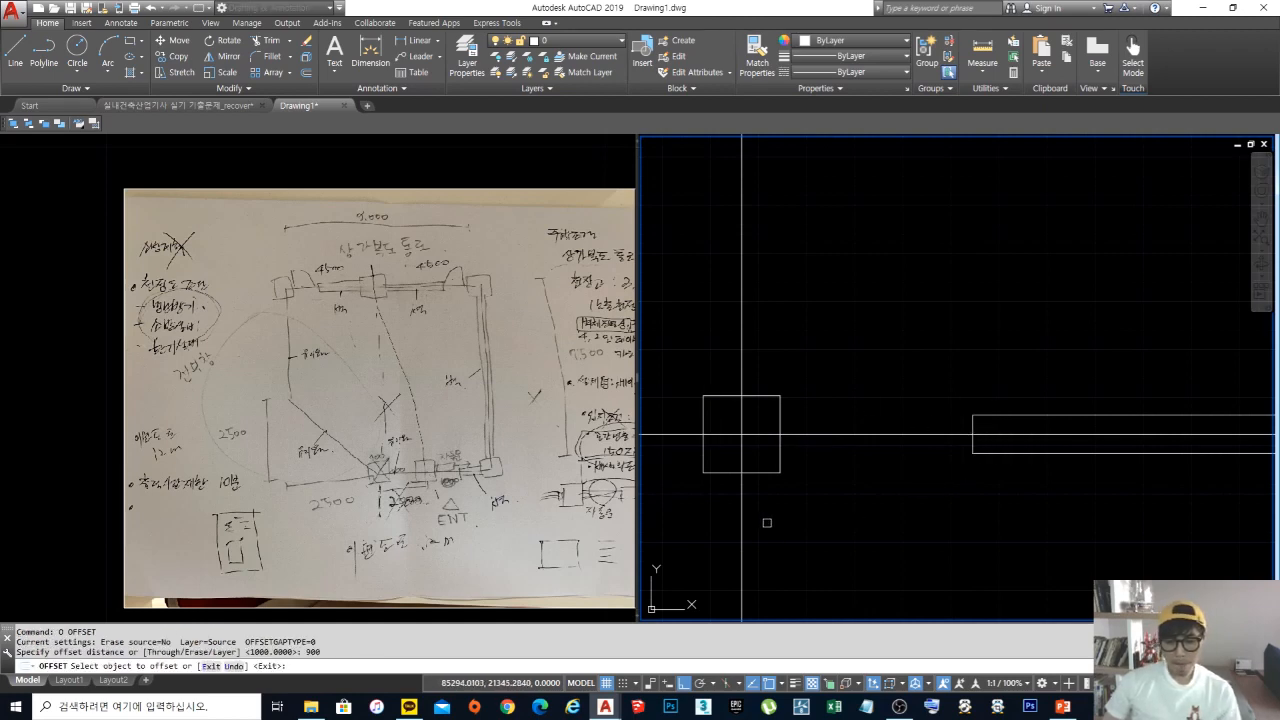
key(Escape)
key(Escape)
key(Escape)
Step: Offset the middle vertical centre line 1000 to the right
text(o)
key(Return)
text(1)
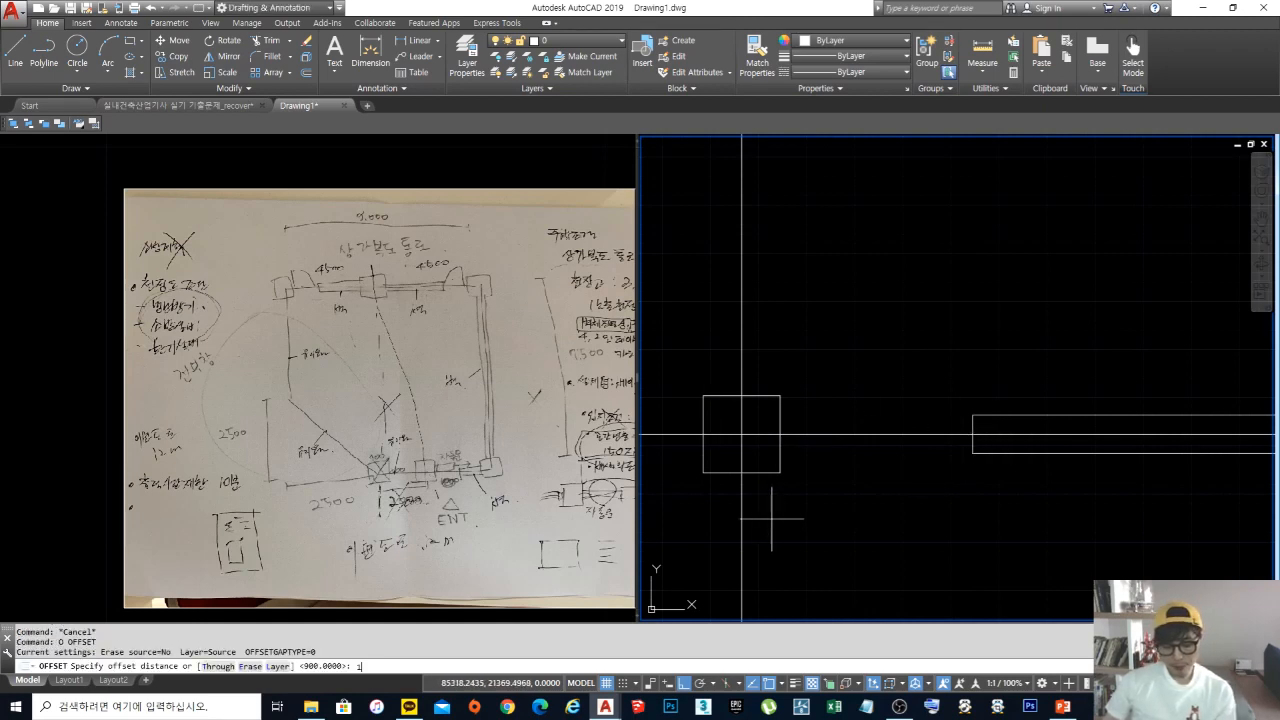
text(000)
key(Return)
click(742, 513)
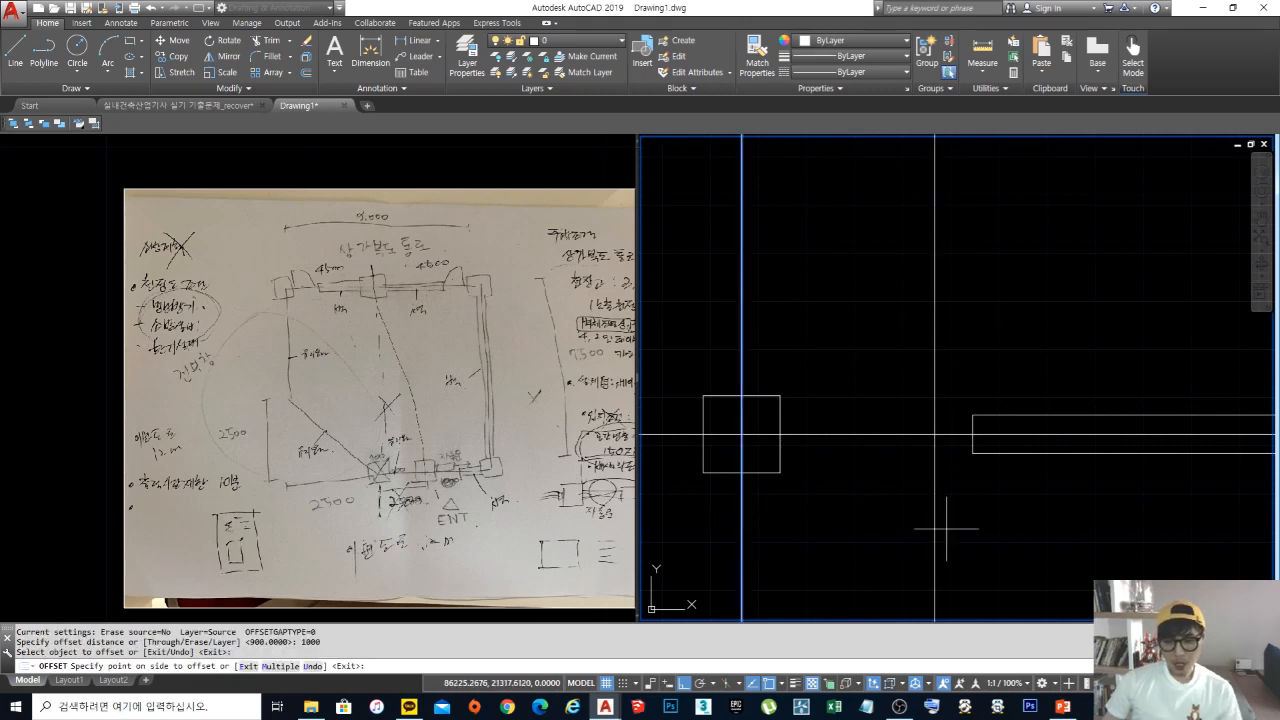
click(946, 528)
Step: Measure the distance from the lower-middle column's right edge to the offset vertical line
text(d)
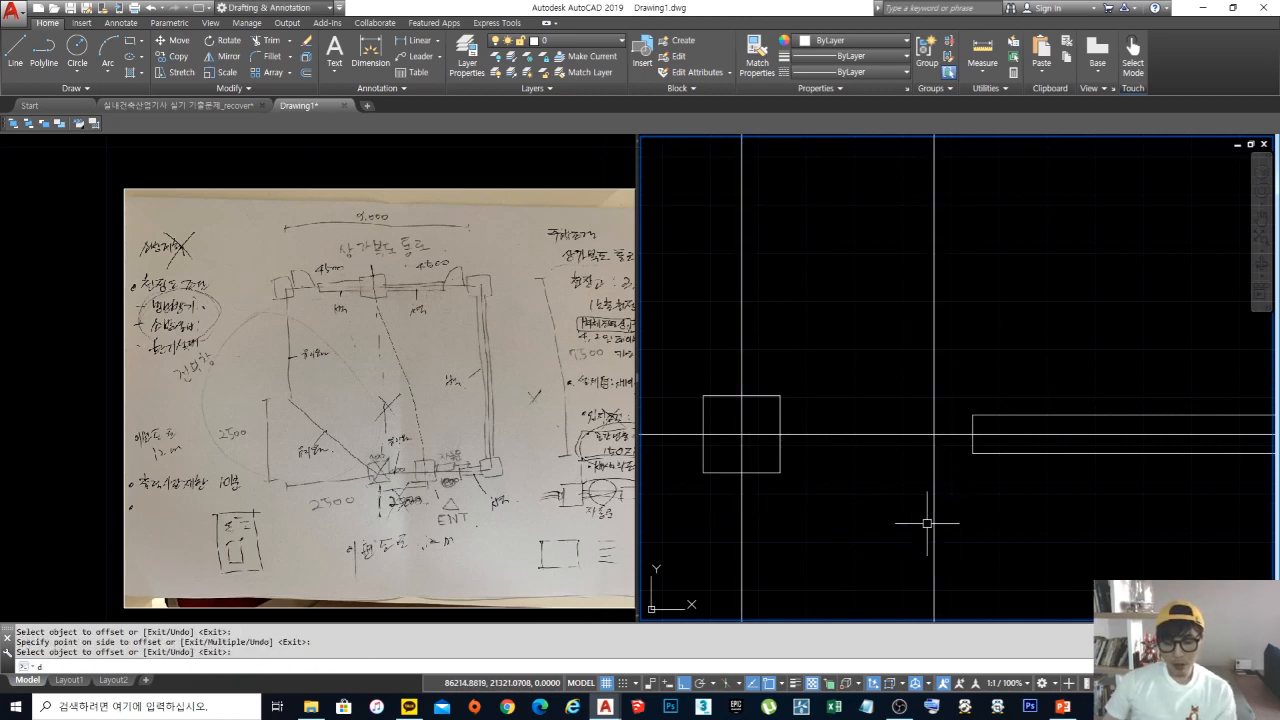
text(i)
key(Return)
click(780, 435)
click(932, 435)
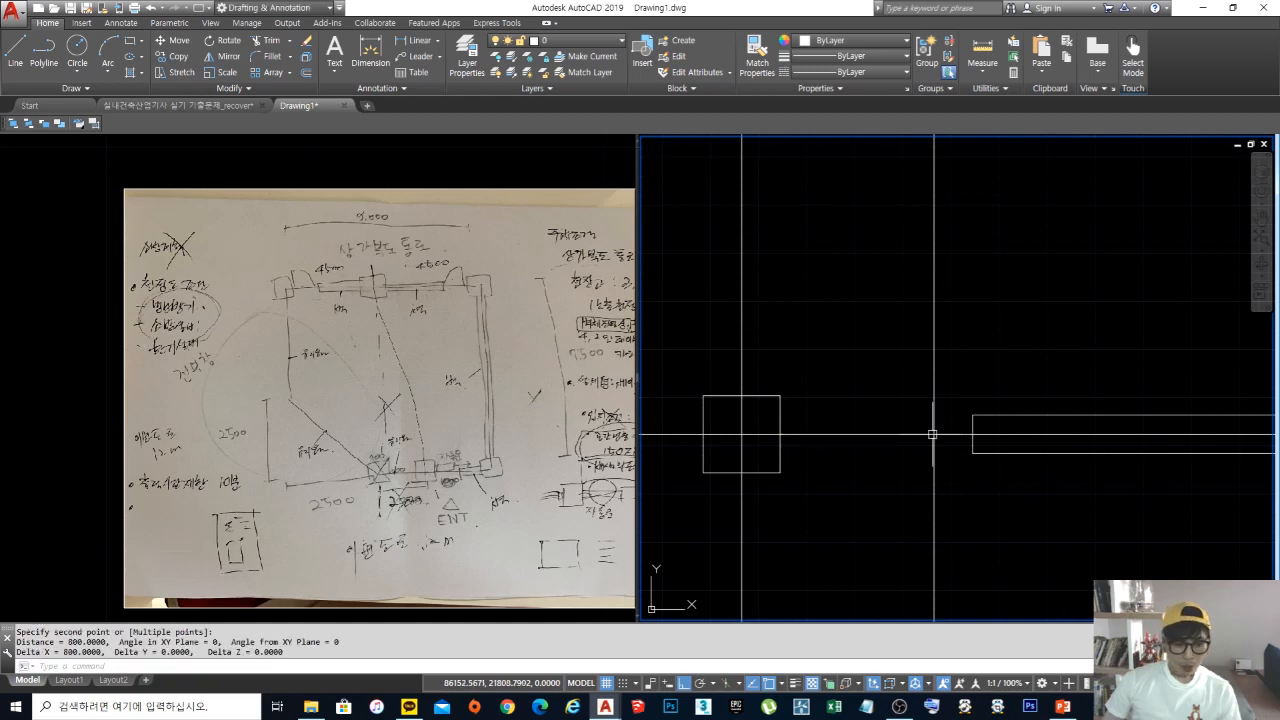
Step: Erase the vertical line offset from the middle centre line
text(e)
key(Return)
click(923, 523)
click(871, 486)
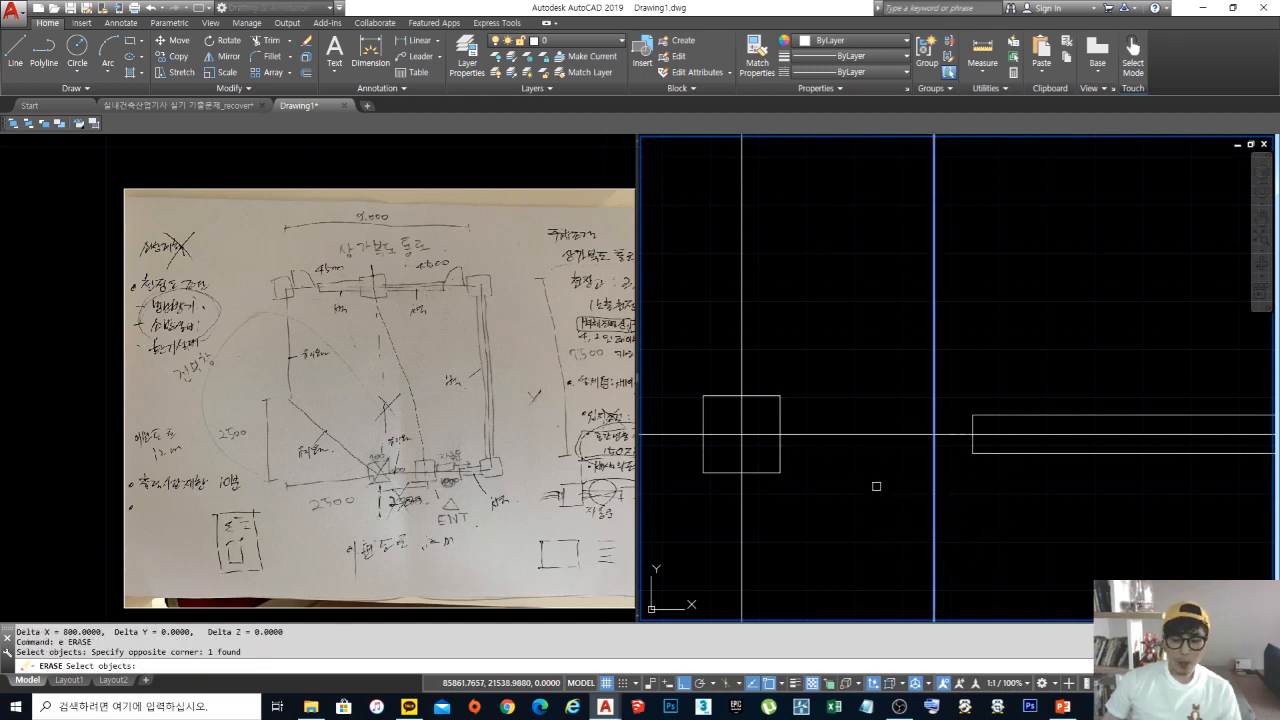
key(Return)
Step: Examine the plan's entrance opening, walls and columns, ending at the top wall beside the upper-left column
scroll(871, 486, down, 2)
scroll(881, 449, up, 2)
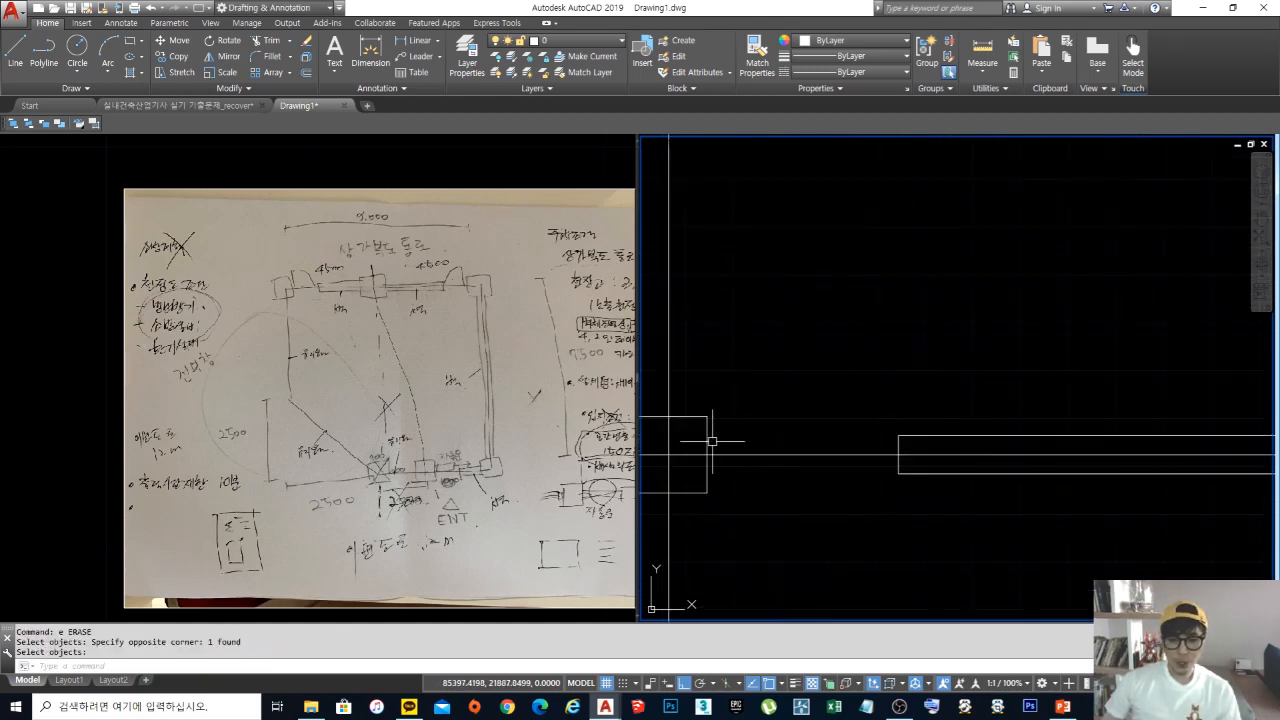
scroll(860, 437, down, 1)
scroll(871, 406, down, 2)
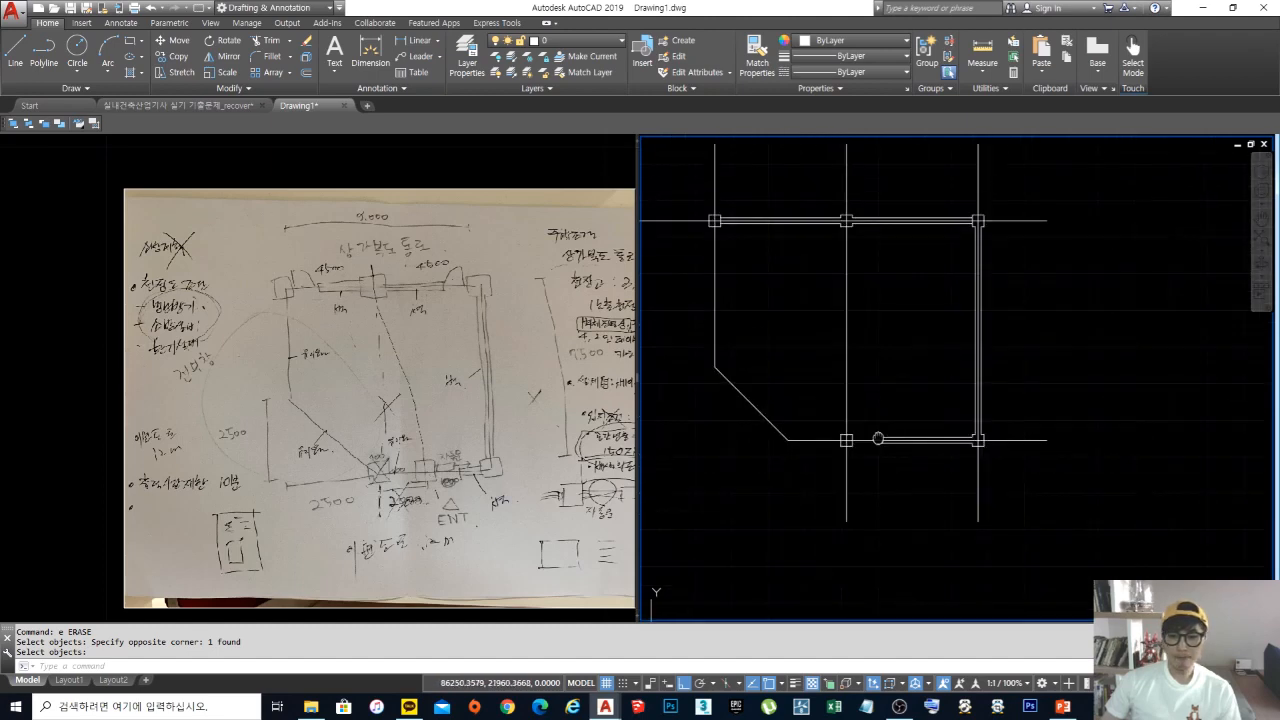
middle_drag(889, 434, 889, 525)
middle_drag(947, 307, 910, 388)
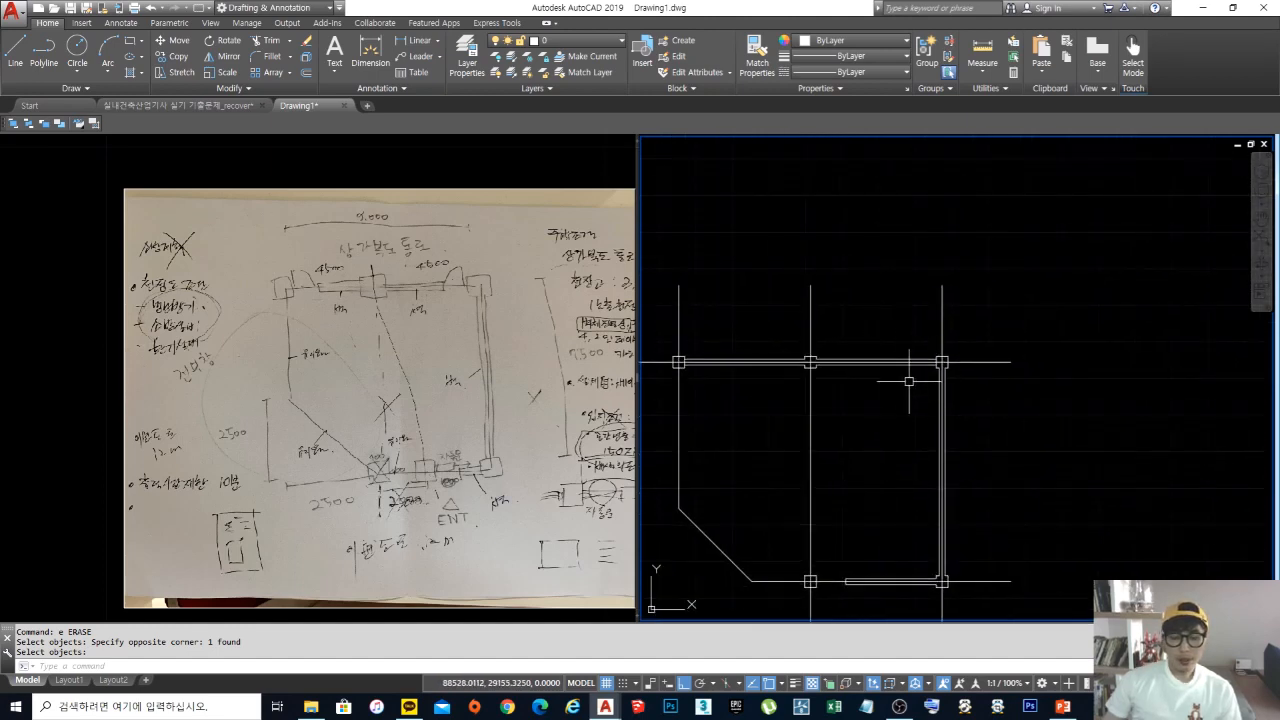
scroll(909, 381, down, 1)
scroll(857, 478, up, 8)
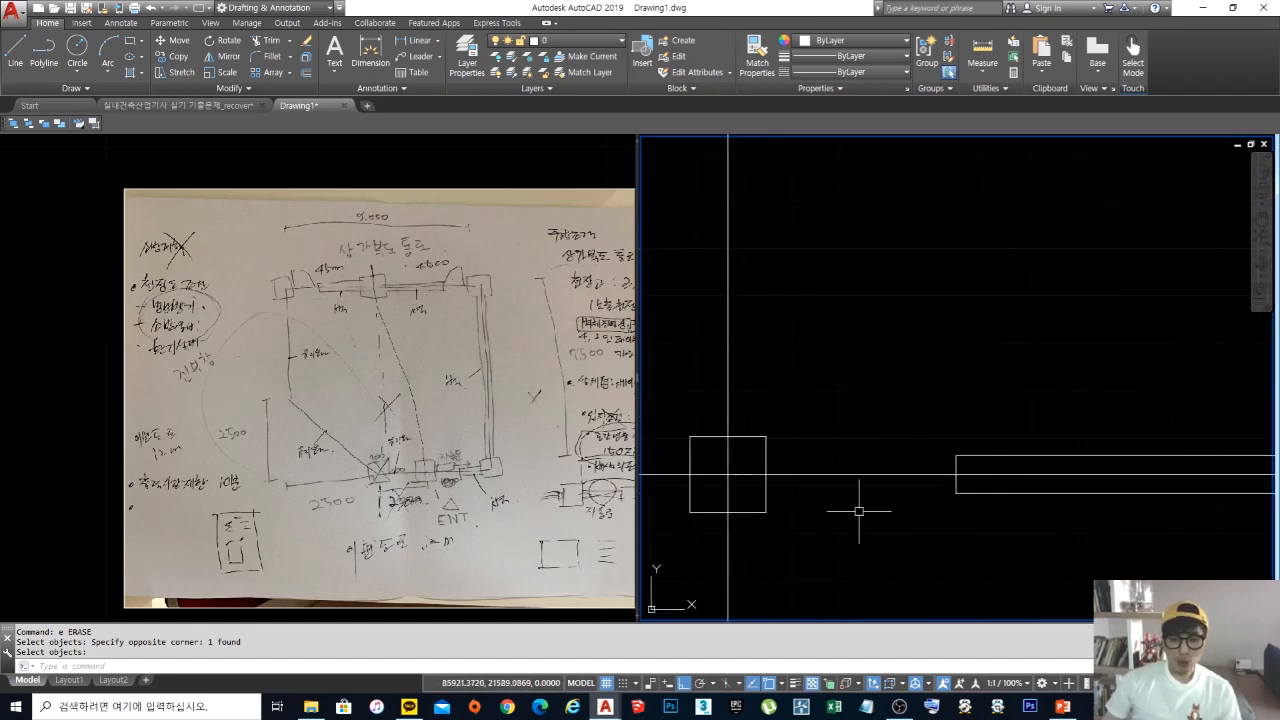
scroll(870, 420, down, 3)
scroll(835, 370, down, 3)
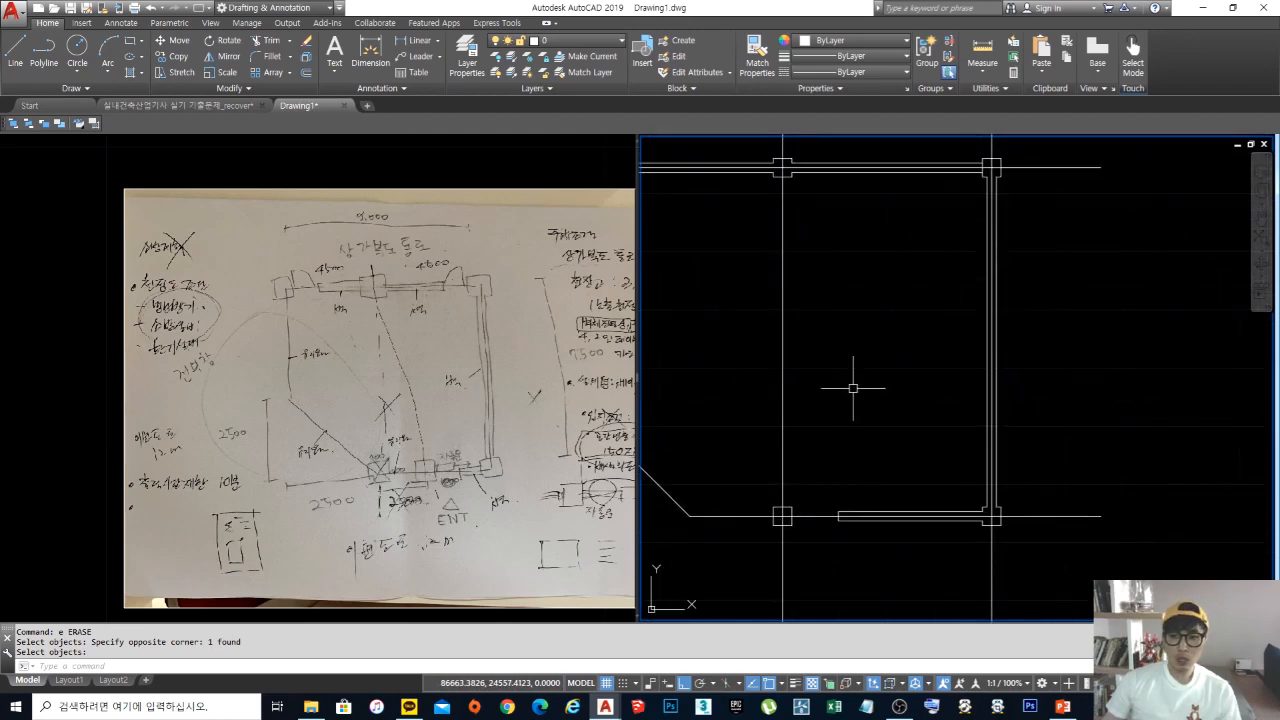
middle_drag(853, 388, 940, 489)
middle_drag(966, 411, 977, 423)
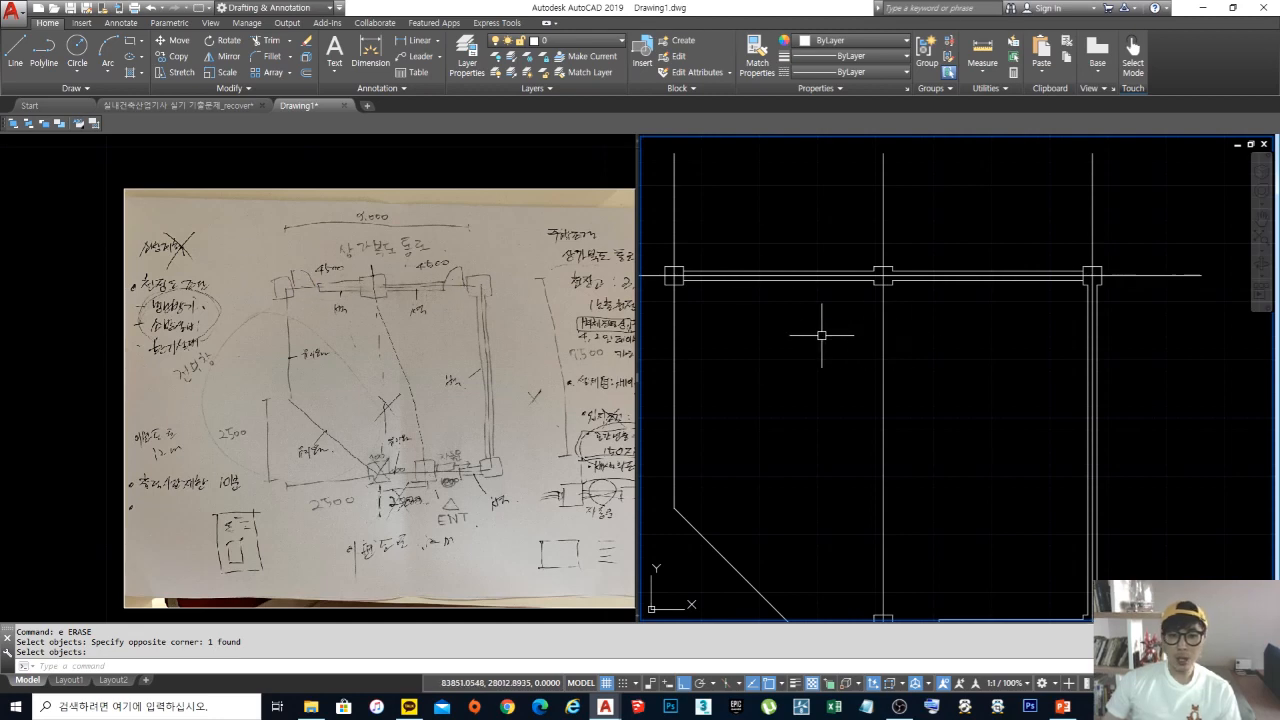
middle_drag(800, 316, 810, 317)
scroll(812, 320, up, 6)
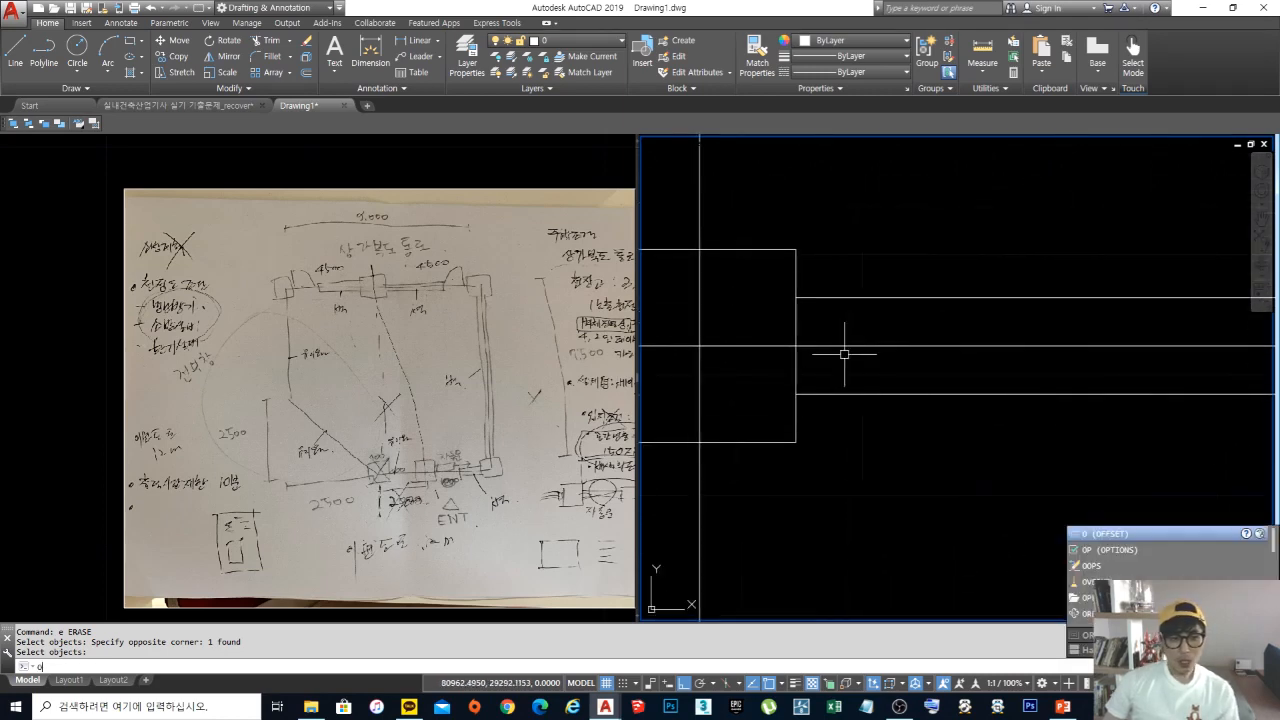
Step: Offset the upper-left column's right edge 900 to the right across the top wall
key(Escape)
key(Escape)
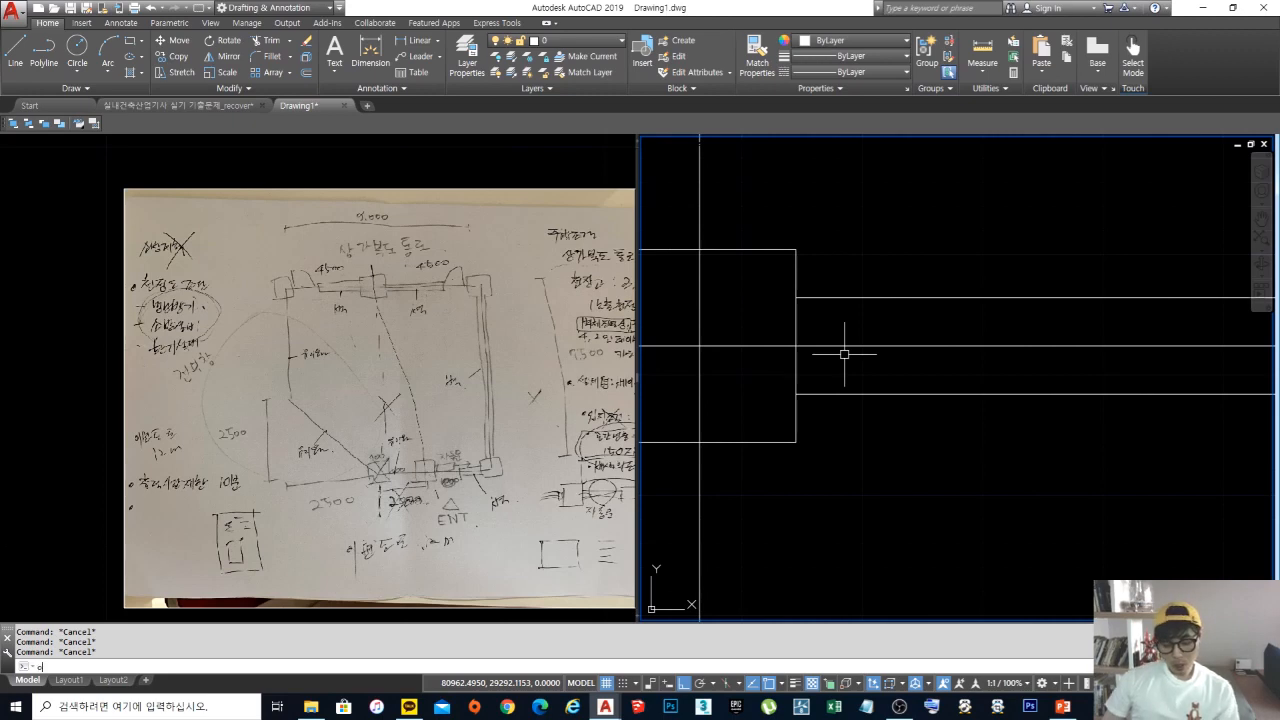
key(BackSpace)
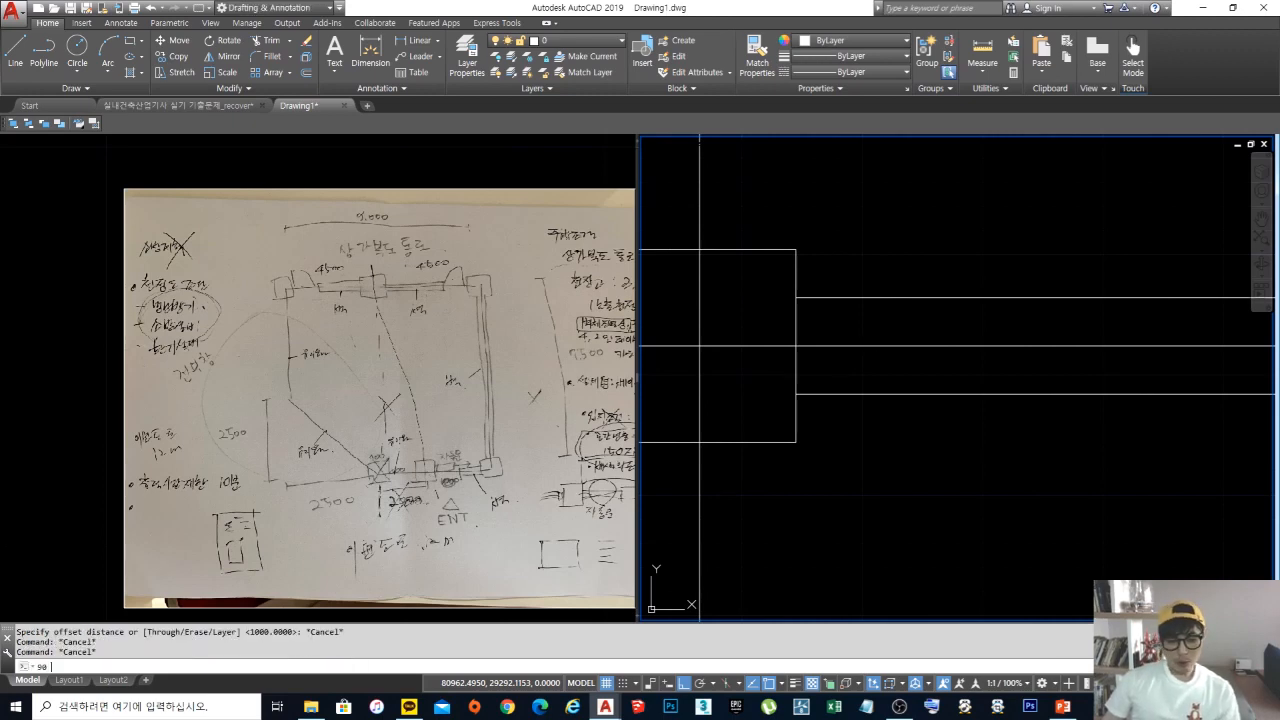
text(o)
key(Return)
text(900)
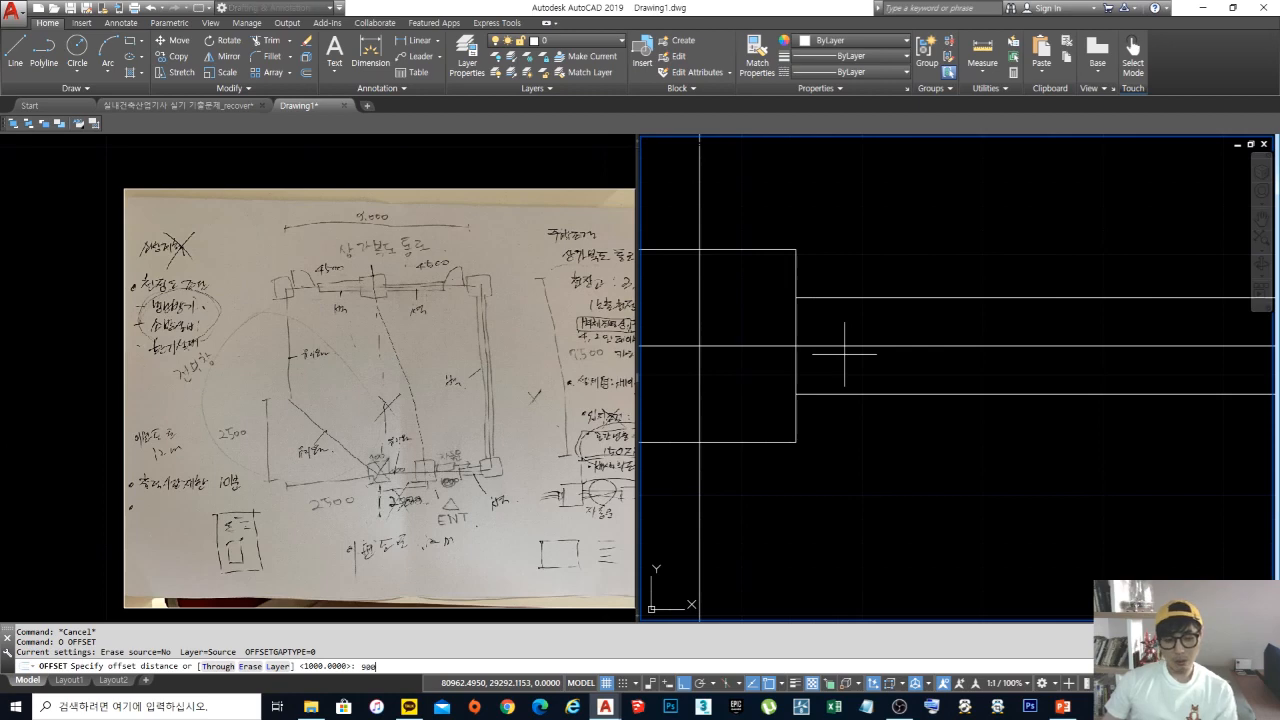
key(Return)
click(796, 322)
scroll(830, 330, down, 4)
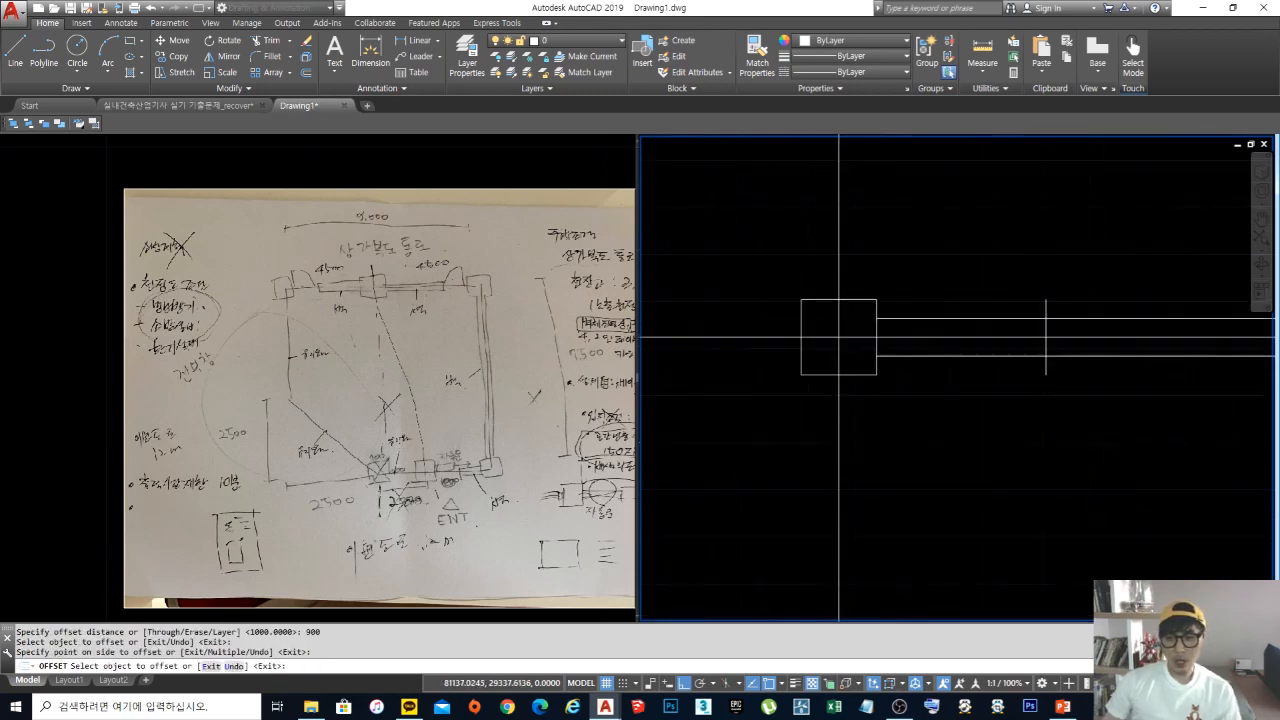
scroll(856, 351, down, 2)
click(856, 351)
Step: Trim the two top wall lines between the upper-left column and the offset opening edge
scroll(856, 353, up, 5)
text(tr)
key(Return)
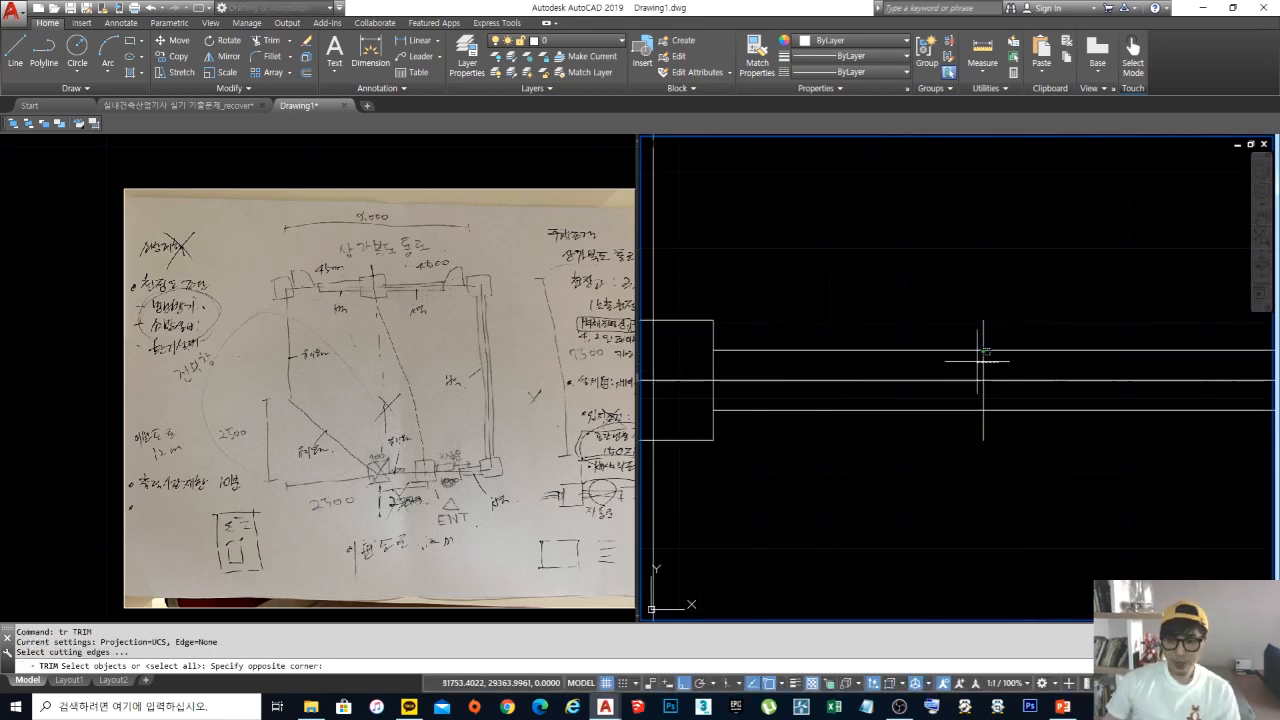
click(986, 357)
key(Return)
click(943, 414)
click(943, 351)
click(854, 339)
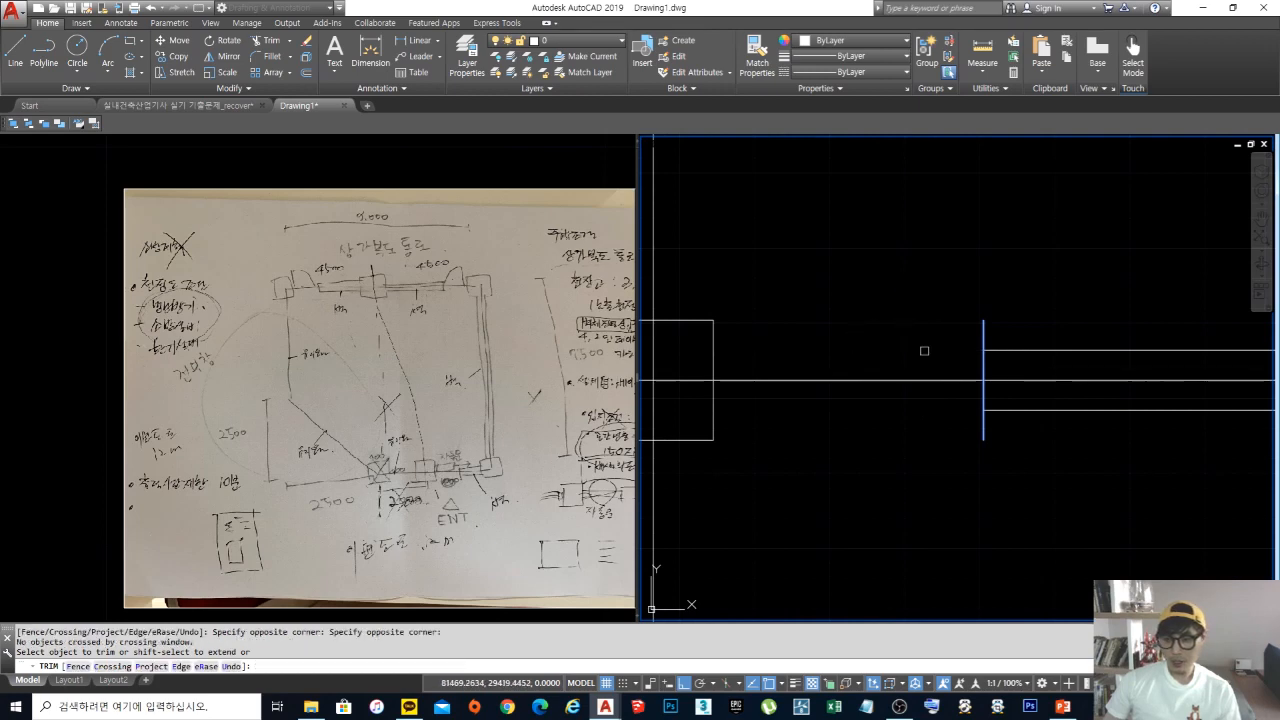
key(space)
Step: Trim the ends of the left opening's edge line that project beyond the two top wall lines
key(space)
click(1017, 457)
click(957, 334)
key(space)
click(1013, 346)
click(975, 325)
click(1020, 330)
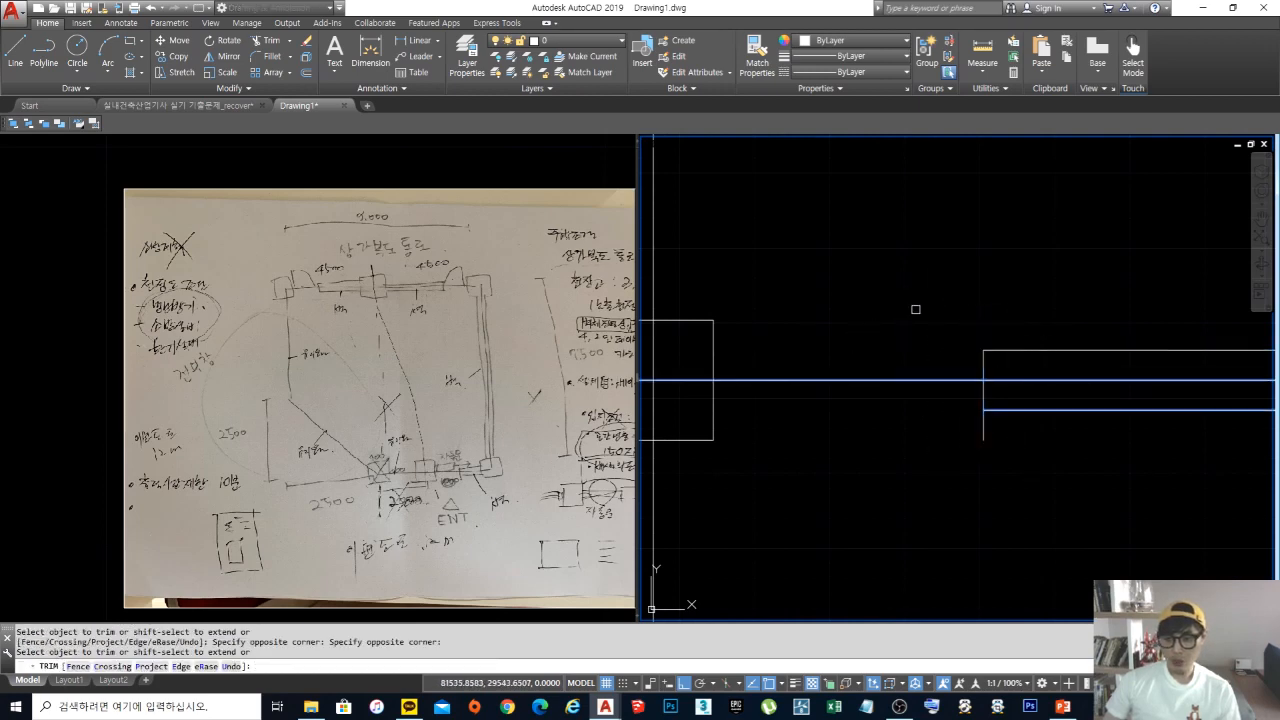
click(1004, 429)
click(940, 455)
Step: Measure the distance from the upper-left column's centre to the end of the top wall
text(d)
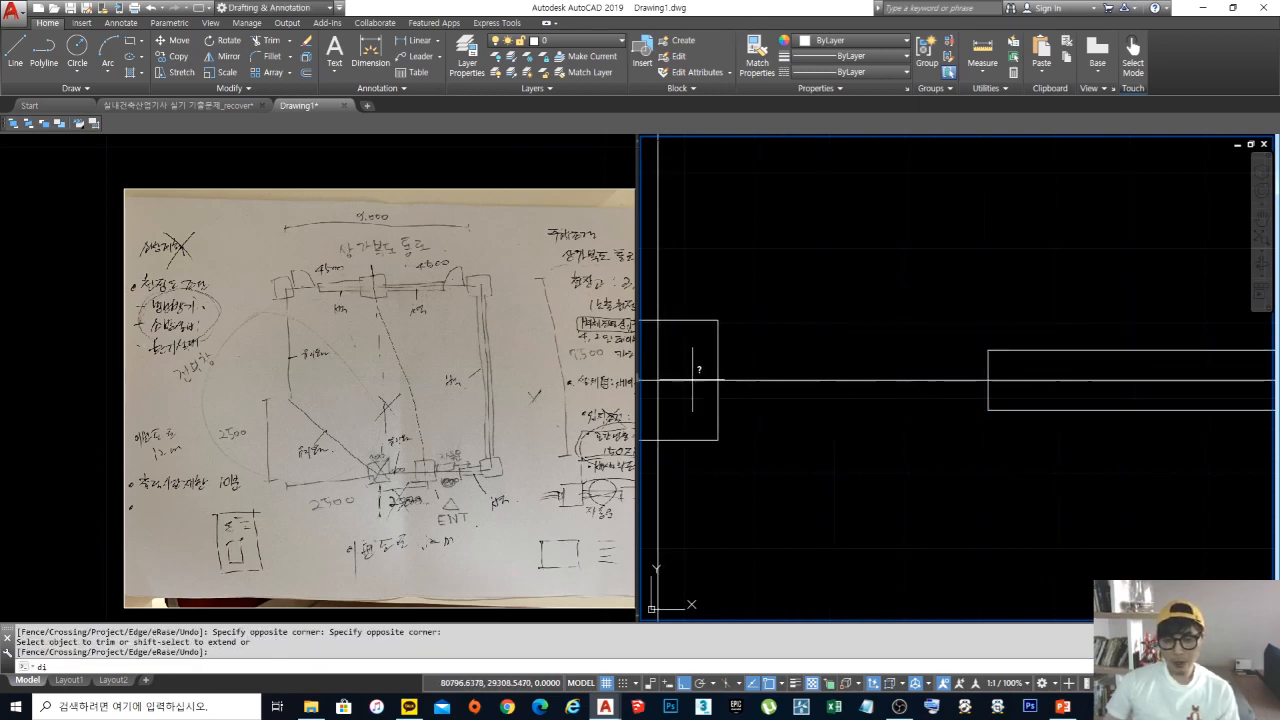
text(i)
key(Return)
click(718, 380)
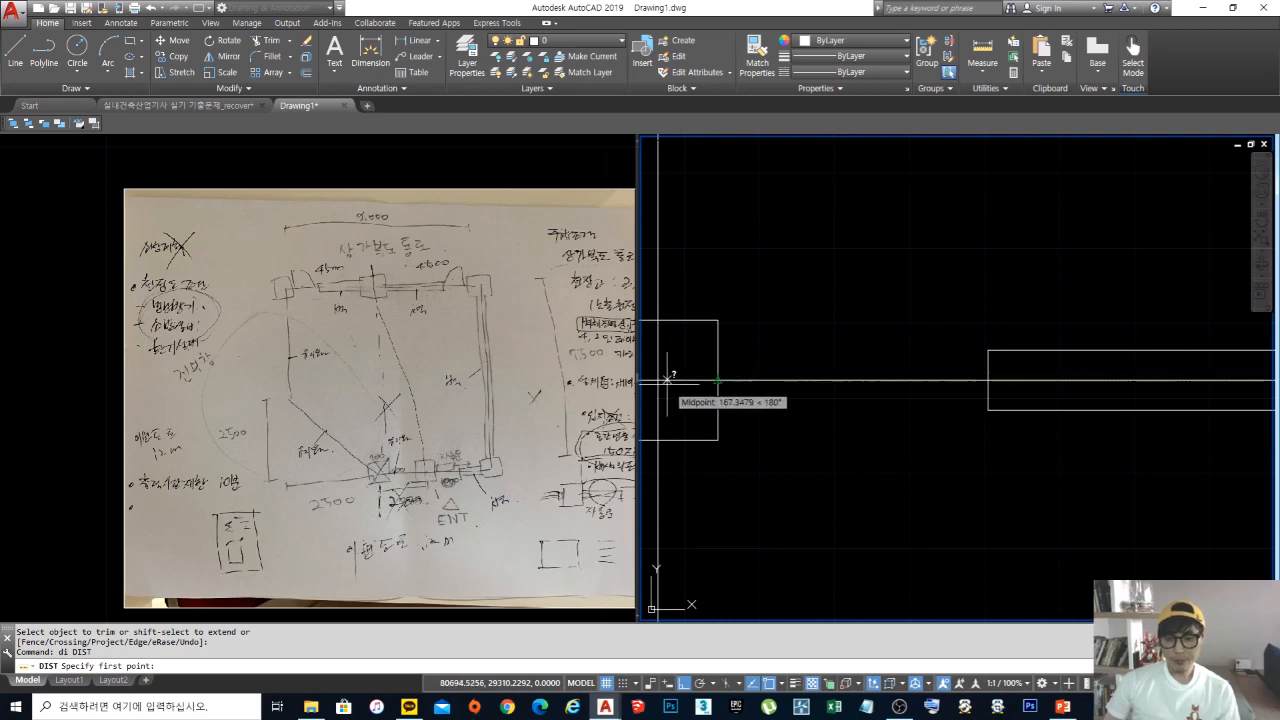
click(987, 381)
Step: Offset the upper-right column's left edge 900 to the left across the top wall
scroll(908, 329, down, 9)
middle_drag(1040, 352, 946, 368)
scroll(949, 354, up, 5)
text(o)
key(Return)
text(900)
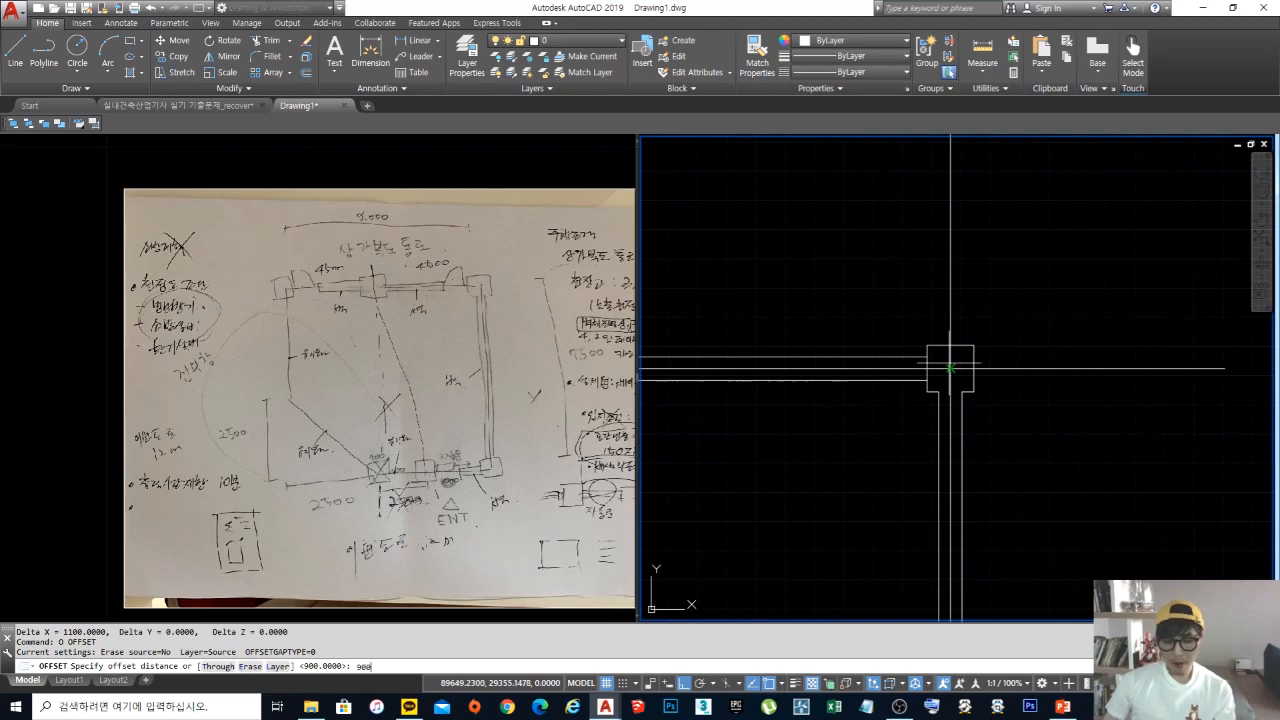
key(Return)
scroll(946, 368, up, 5)
click(938, 357)
click(905, 350)
key(Return)
scroll(911, 340, down, 7)
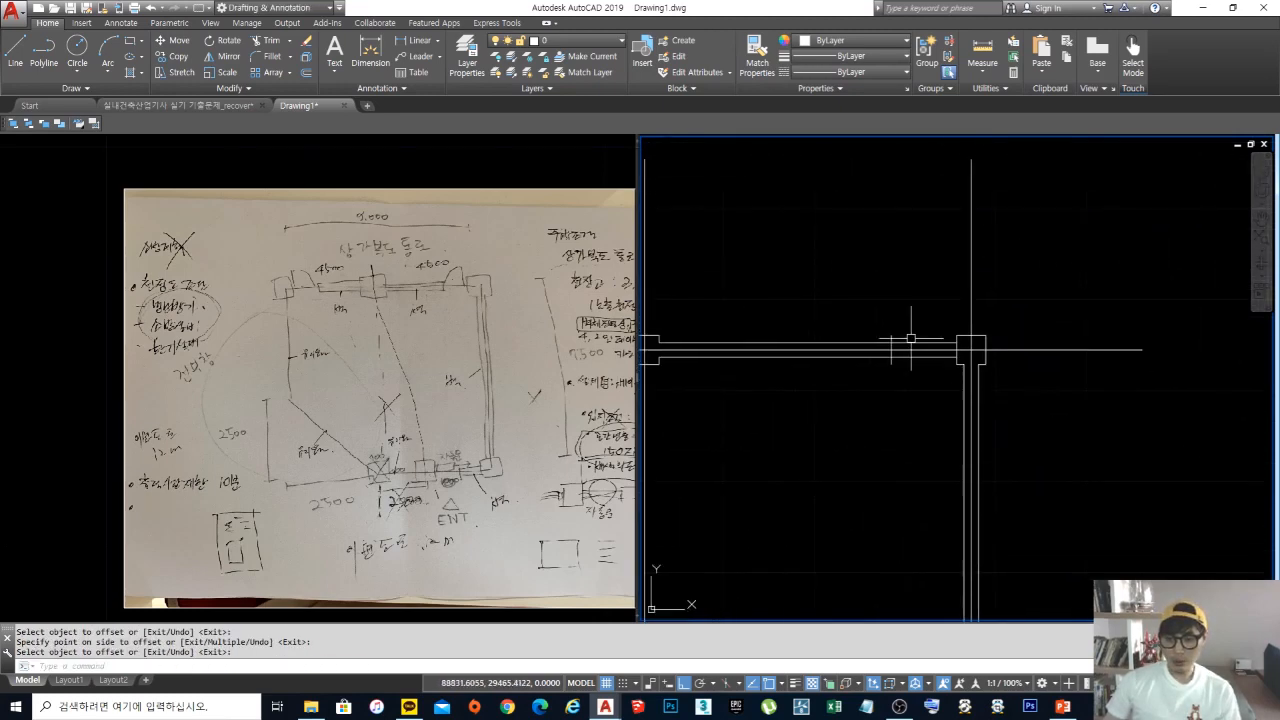
Step: Trim the two top wall lines between the offset opening edge and the upper-right column
scroll(909, 343, up, 5)
text(tr)
key(Return)
click(870, 417)
click(815, 386)
click(856, 359)
click(808, 317)
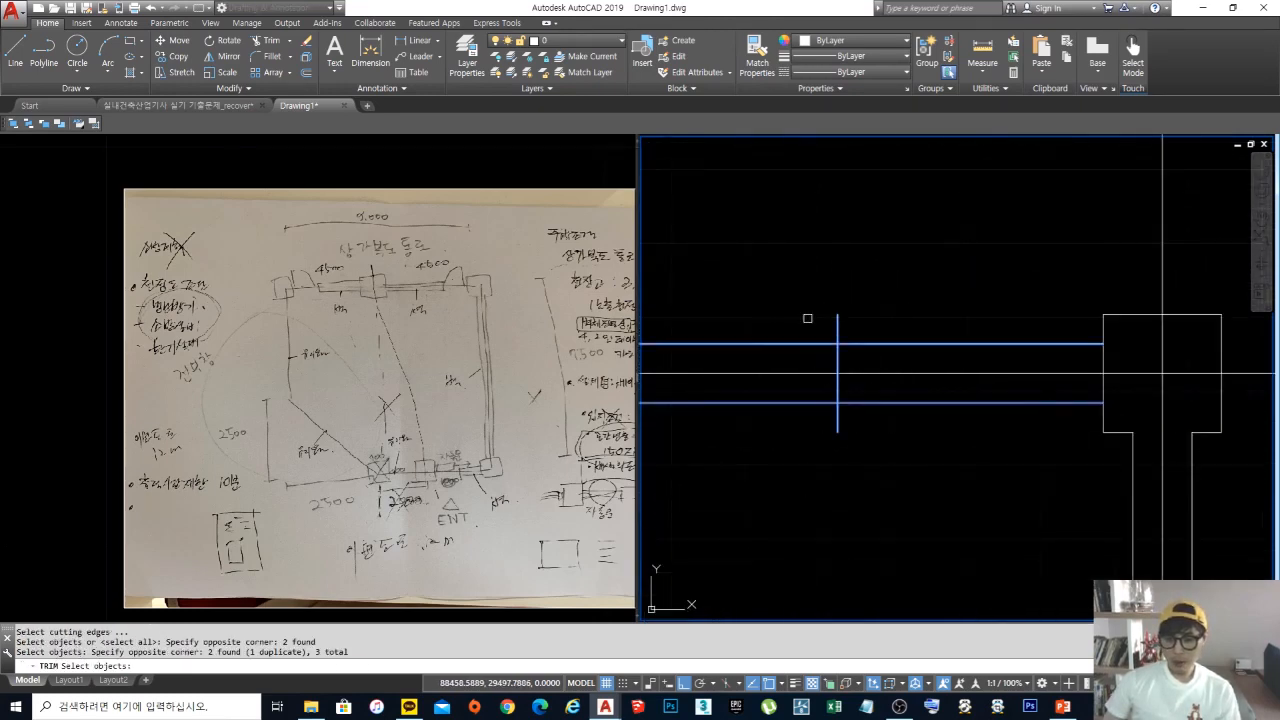
key(Return)
click(908, 362)
click(888, 333)
click(899, 421)
click(879, 396)
key(Return)
Step: Trim the projecting ends of the right opening's edge line flush with the top wall lines
key(Return)
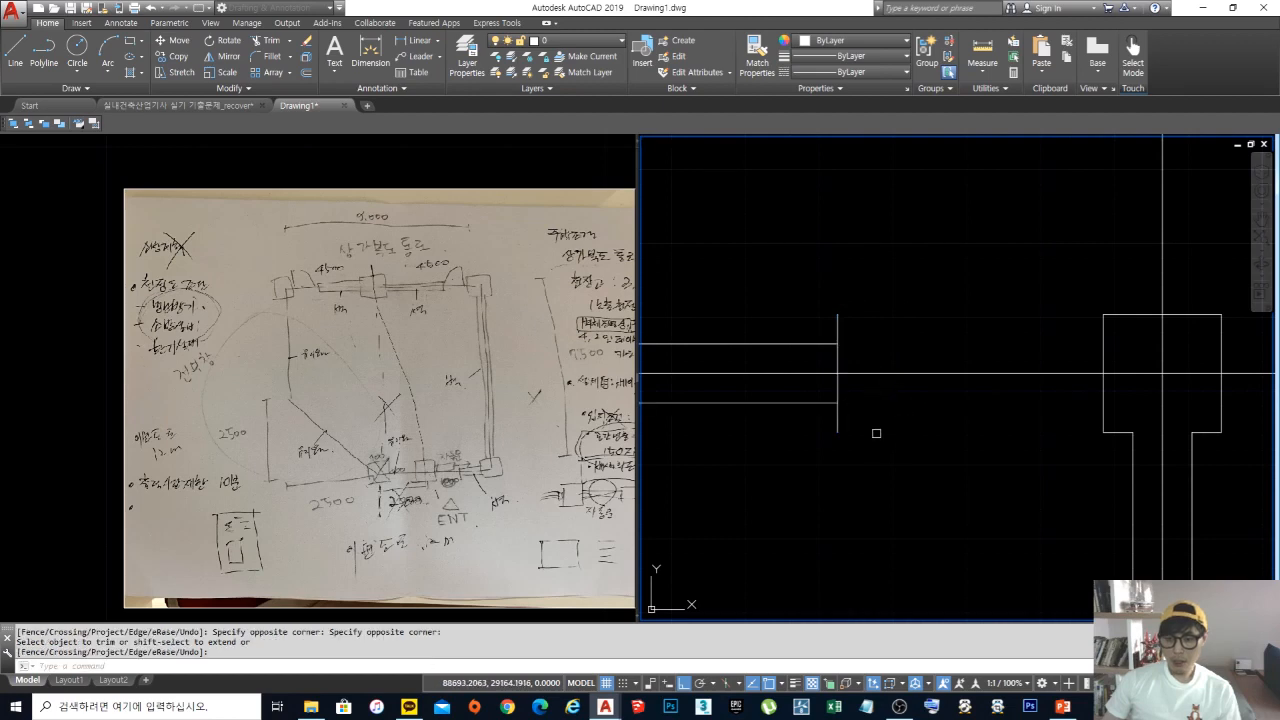
click(877, 433)
click(813, 331)
key(Return)
click(869, 324)
click(830, 312)
click(837, 420)
key(Escape)
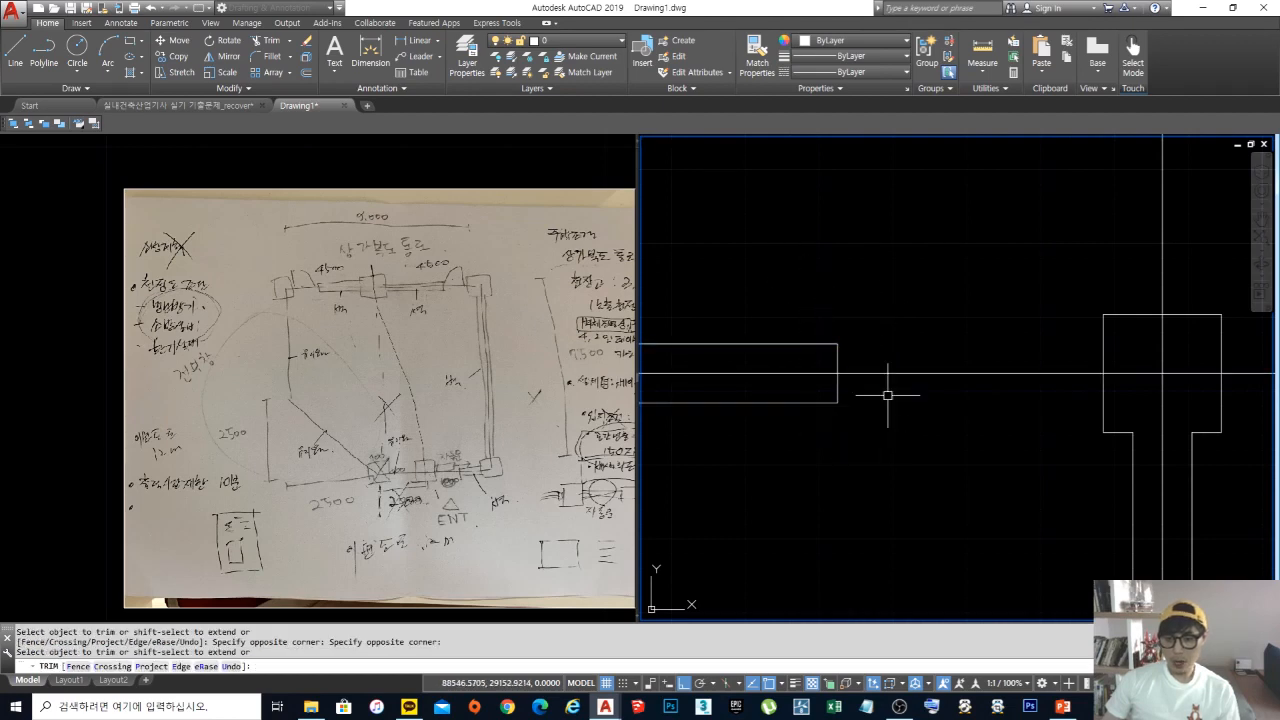
Step: Examine the whole plan, especially the left, chamfered and bottom centre lines that still have no wall
scroll(997, 371, down, 3)
scroll(986, 363, up, 4)
scroll(986, 363, down, 3)
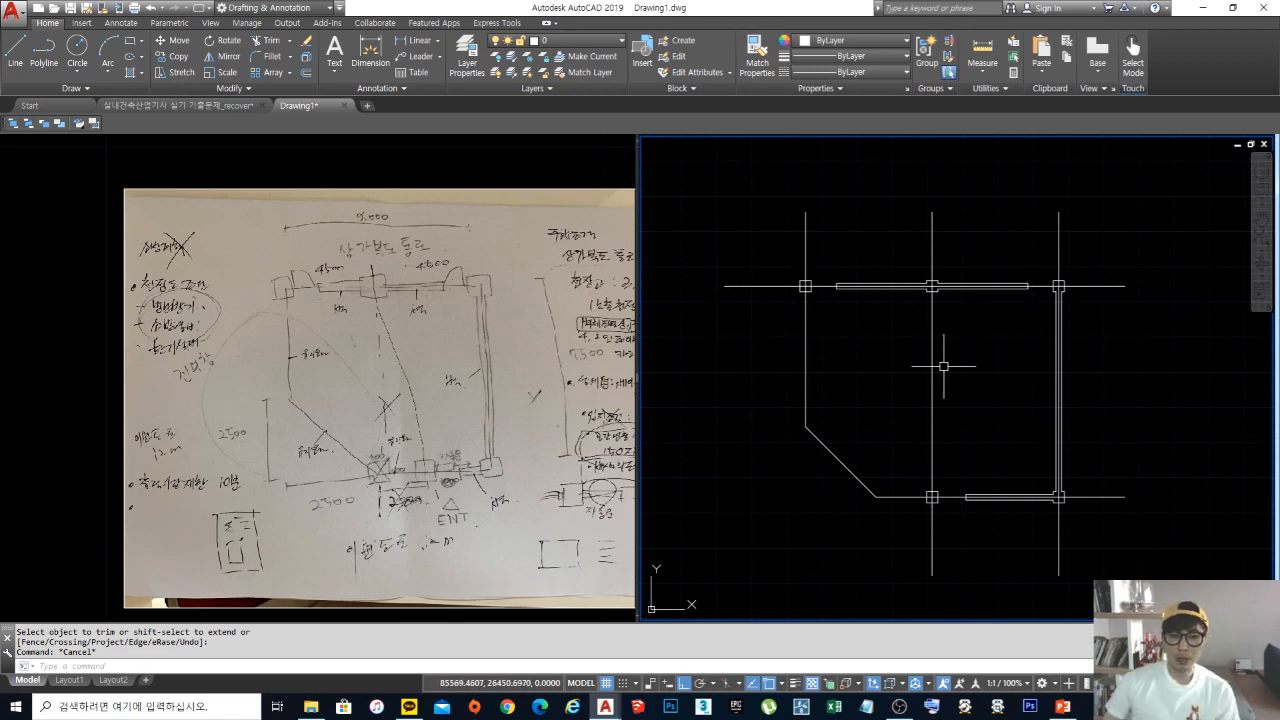
key(Escape)
key(Escape)
scroll(970, 375, up, 2)
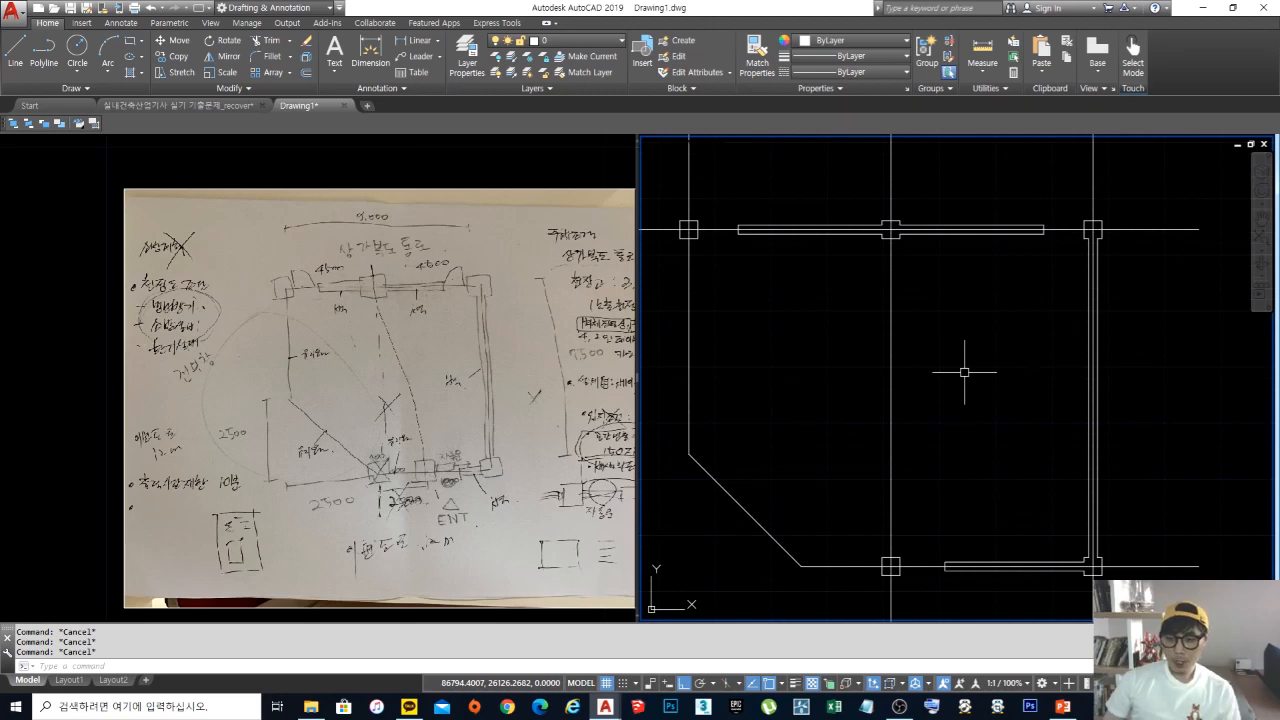
middle_drag(884, 380, 923, 358)
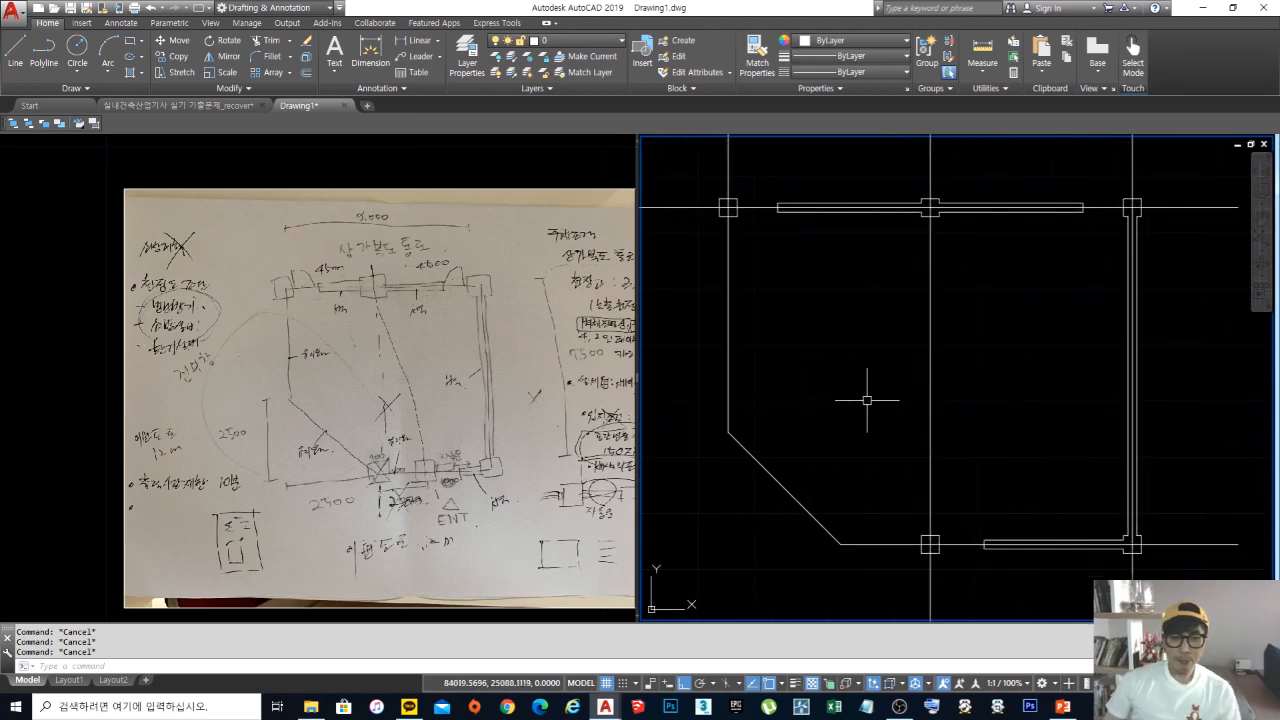
middle_drag(755, 286, 820, 406)
scroll(826, 349, up, 8)
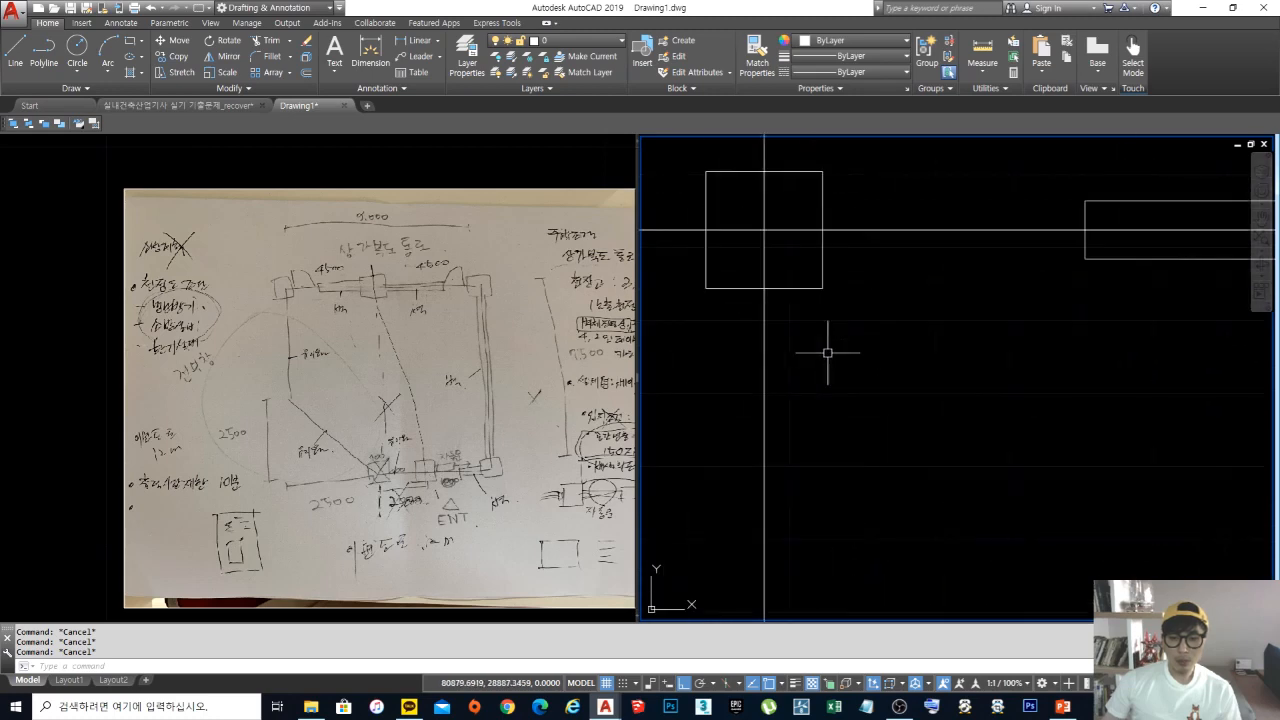
mouse_move(829, 351)
middle_down()
mouse_move(816, 303)
mouse_move(810, 313)
middle_up()
scroll(812, 328, down, 6)
scroll(829, 381, up, 2)
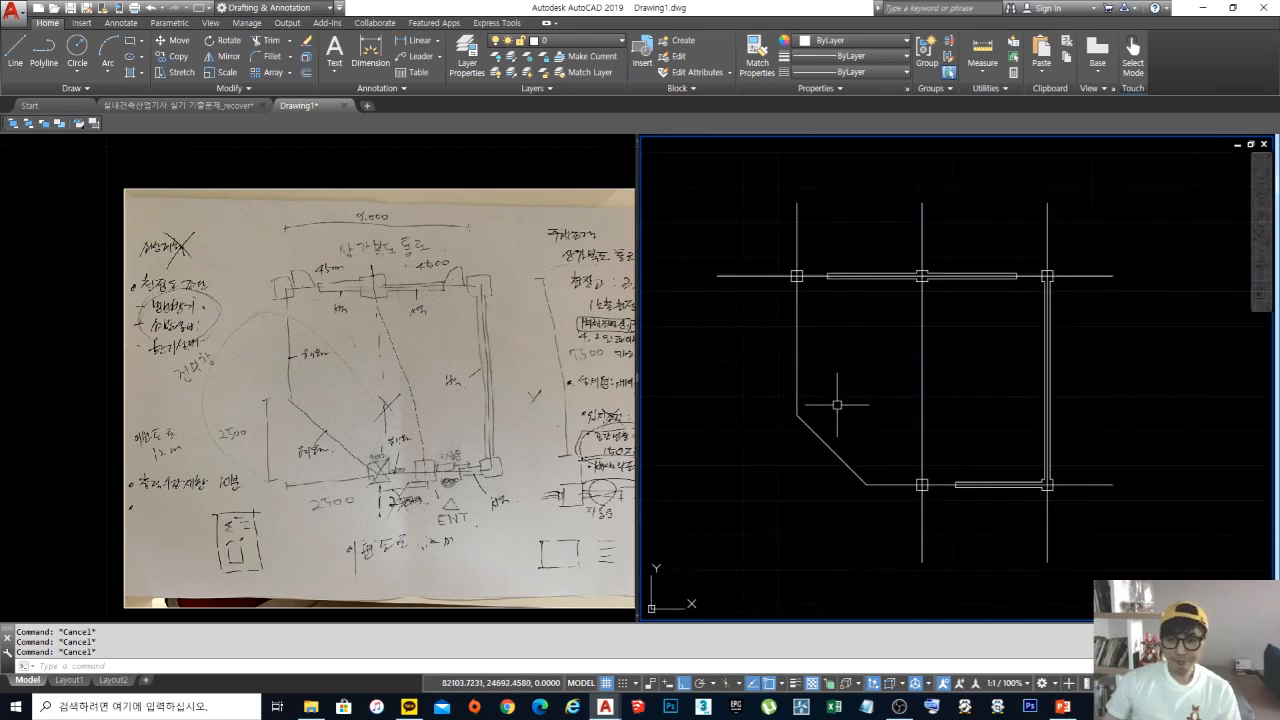
click(905, 548)
click(754, 364)
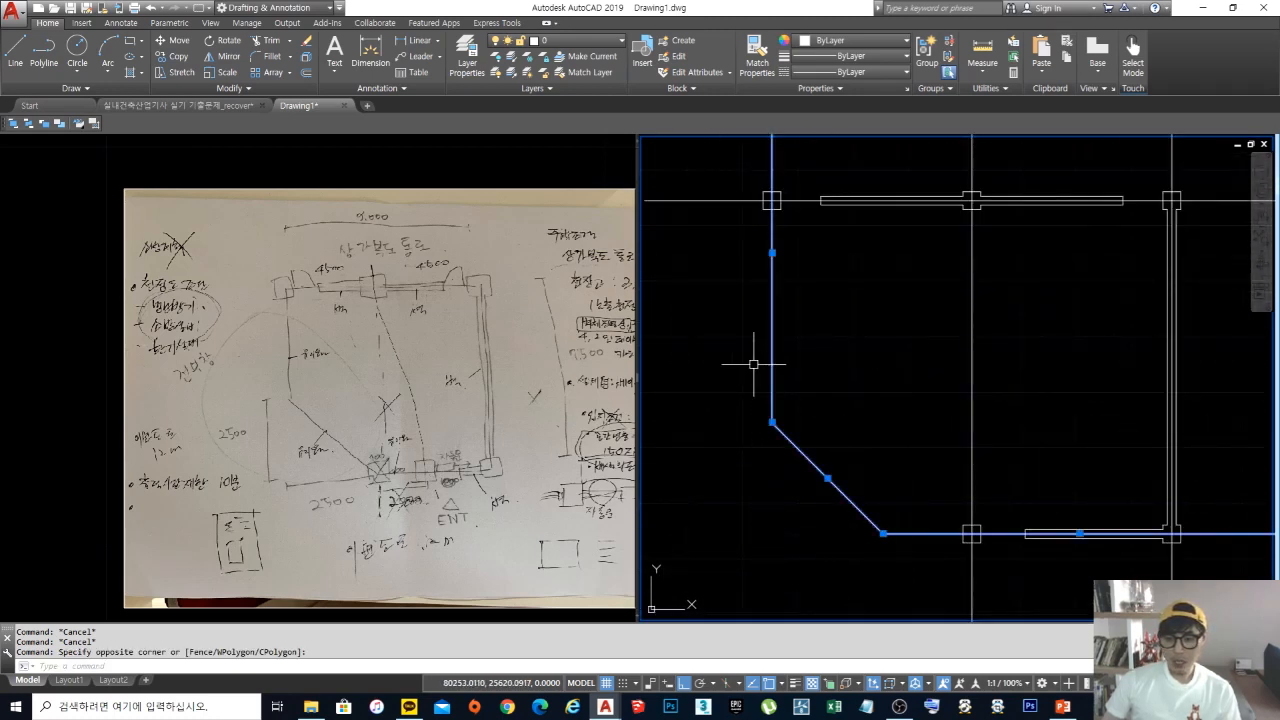
key(Escape)
key(Escape)
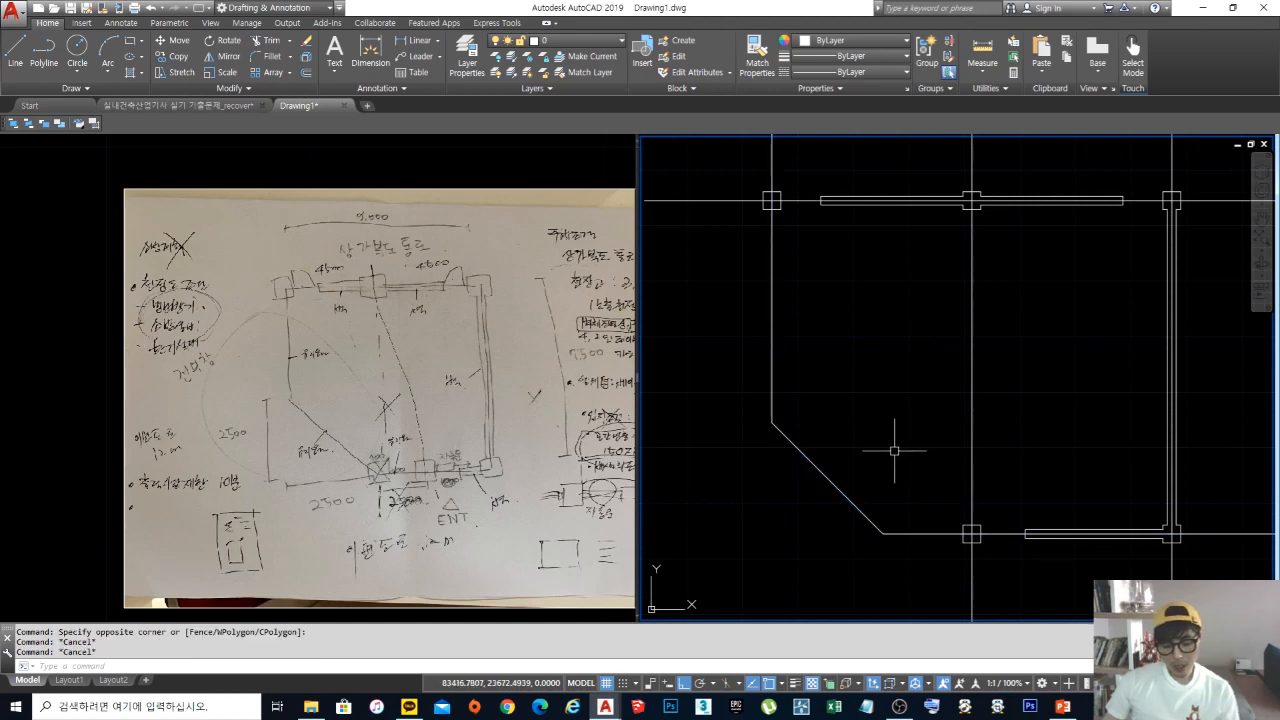
Step: Join the left vertical, chamfered and bottom centre lines into one polyline
key(j)
key(space)
click(889, 576)
click(729, 345)
key(space)
key(Escape)
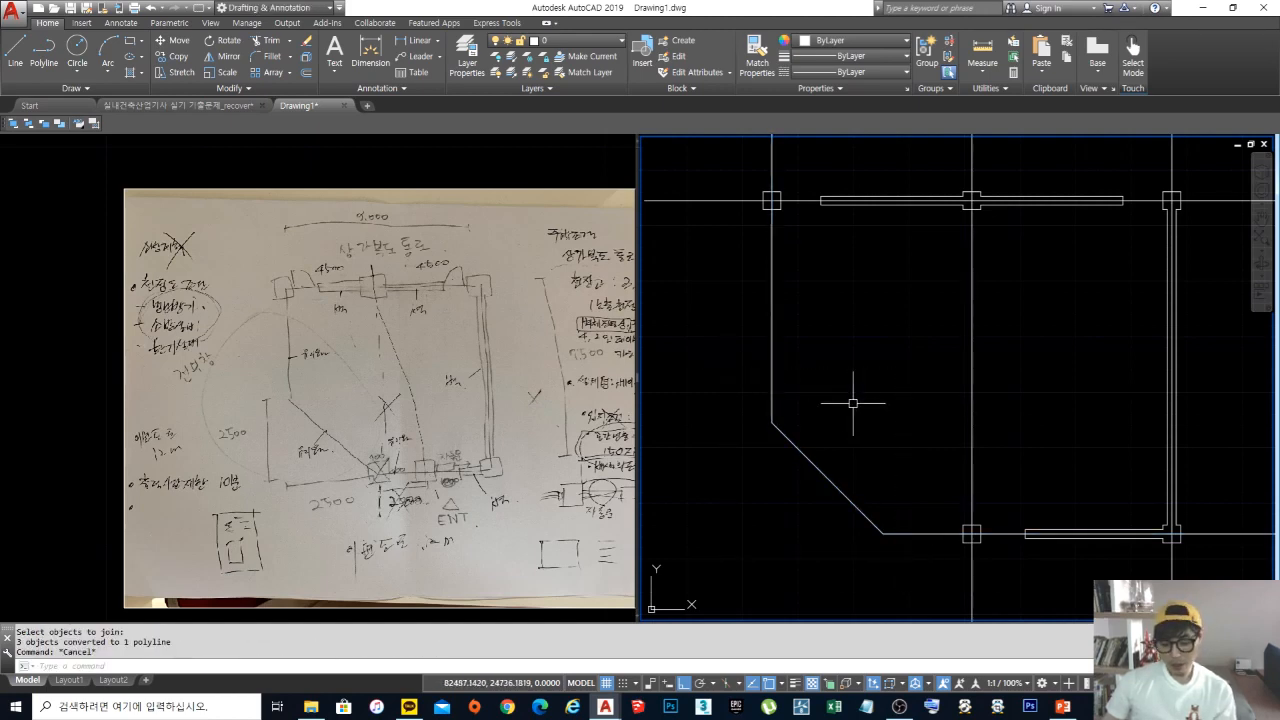
Step: Offset the joined boundary polyline 50 to the inside and 50 to the outside
key(o)
key(space)
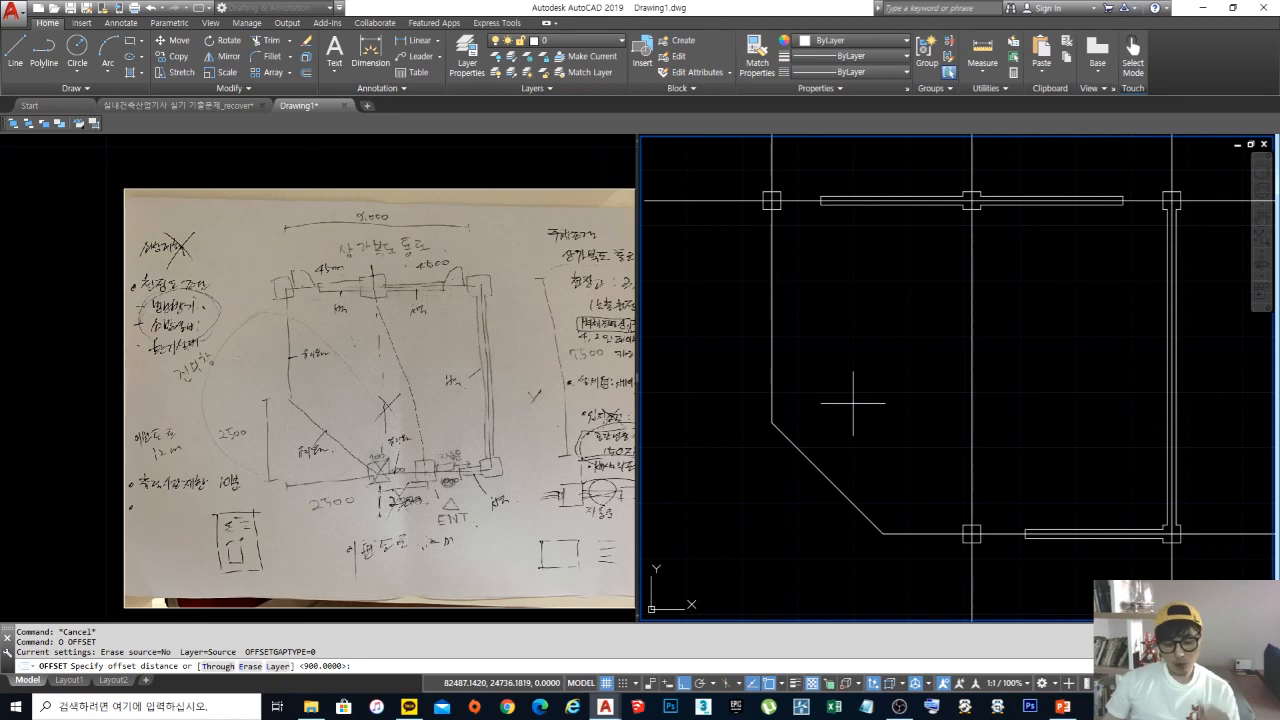
text(50)
key(space)
click(772, 382)
click(843, 371)
scroll(771, 390, up, 4)
click(773, 391)
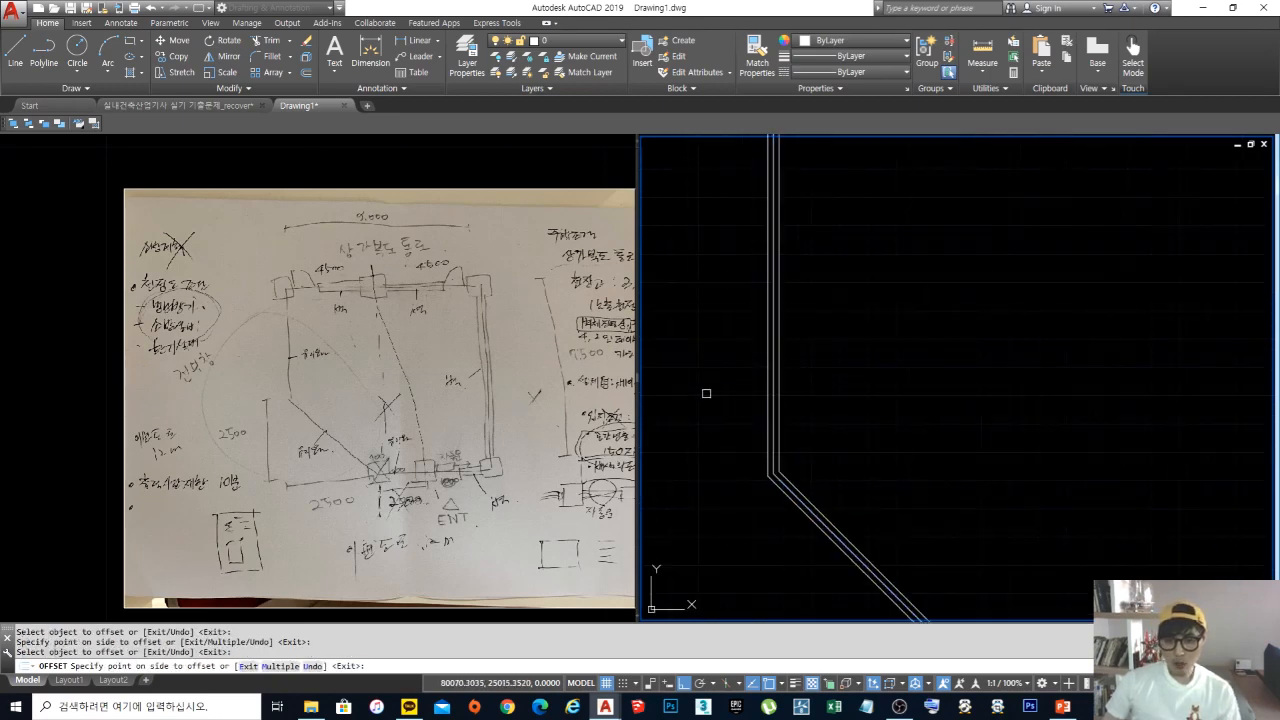
click(706, 393)
key(space)
Step: Trim the two offset lines above the bottom edge of the upper-left column
scroll(843, 357, down, 3)
scroll(814, 375, up, 6)
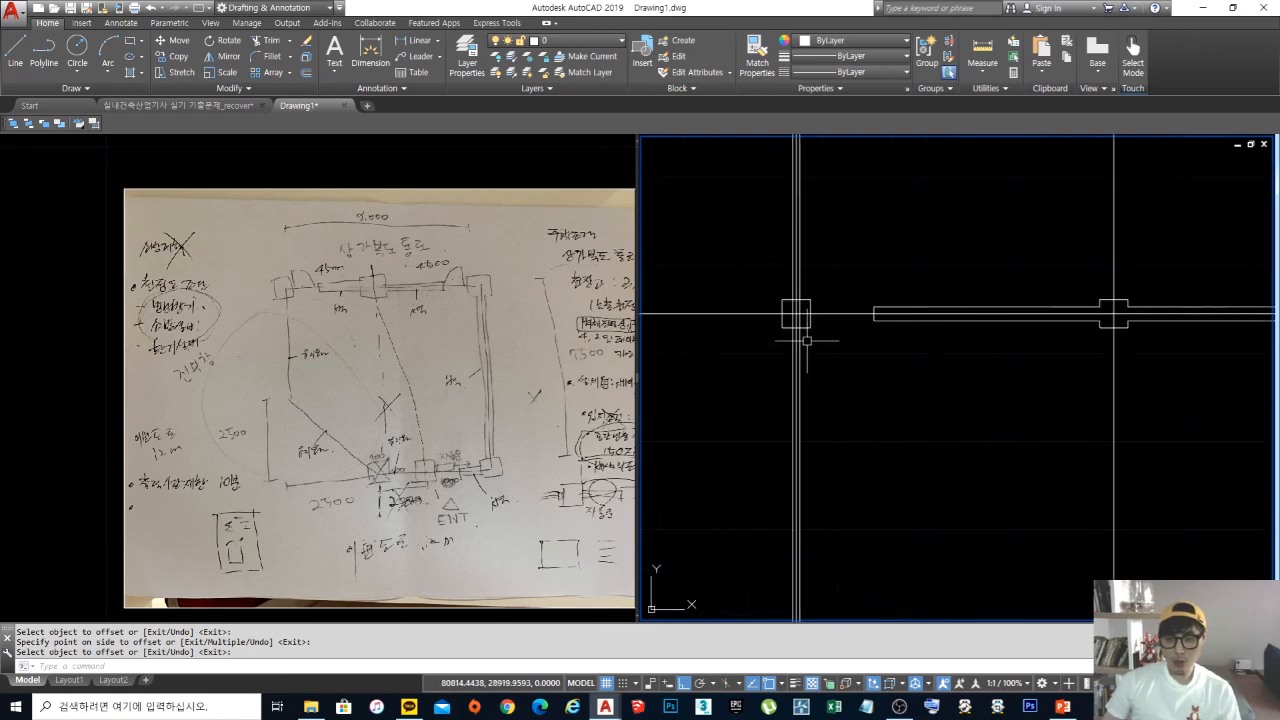
scroll(805, 337, up, 6)
middle_drag(793, 330, 844, 455)
text(tr)
key(space)
click(855, 436)
click(844, 413)
key(space)
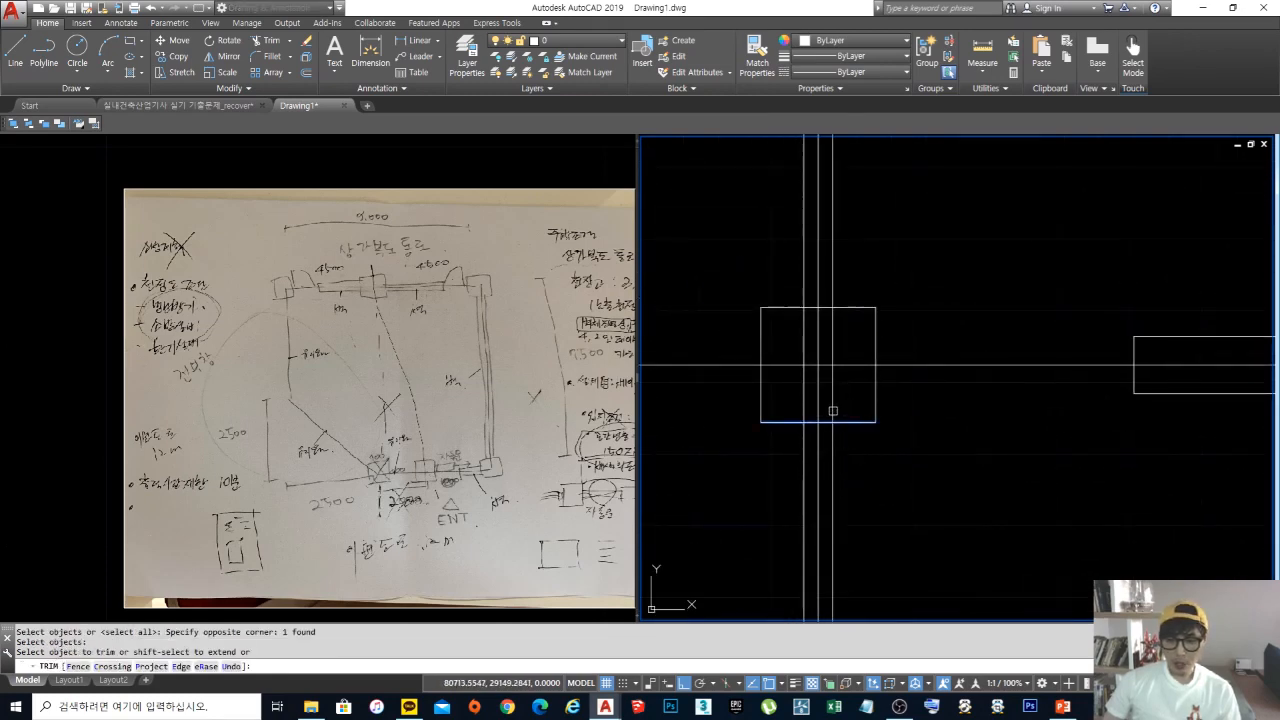
click(833, 410)
click(804, 404)
scroll(831, 343, down, 8)
Step: Trim the two offset lines to the right of the lower-middle column's left edge
scroll(907, 440, up, 4)
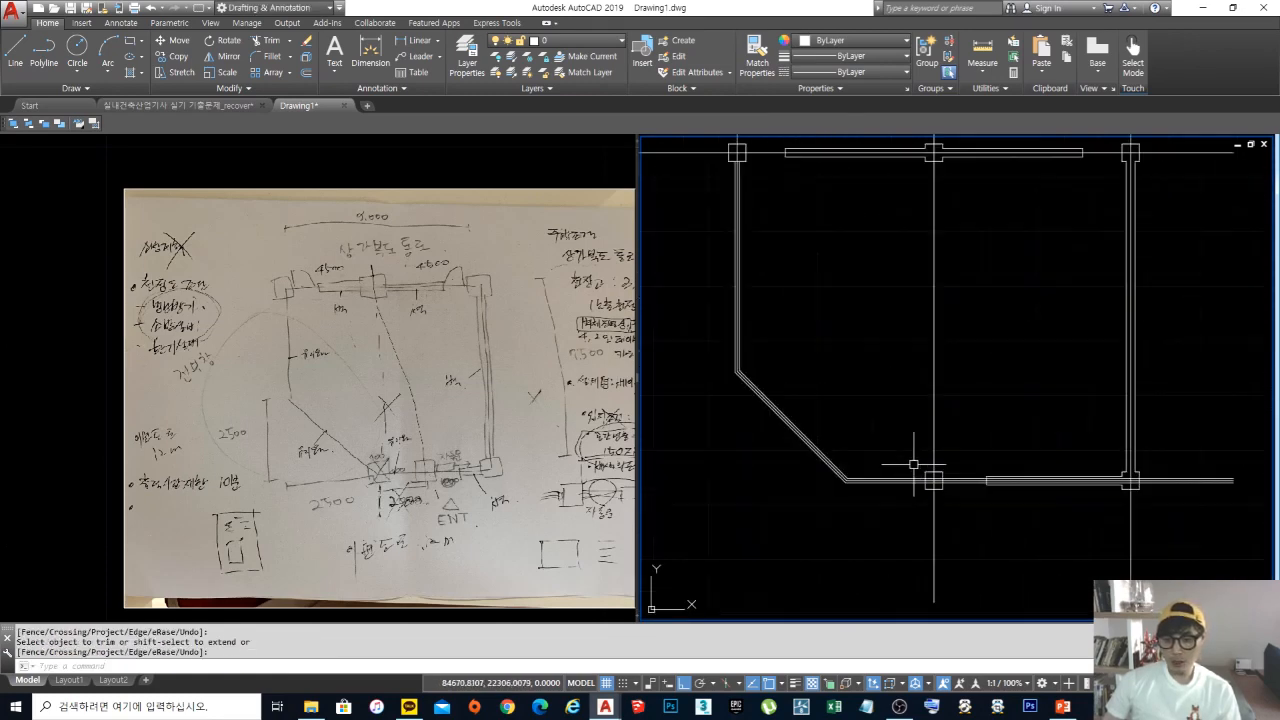
scroll(918, 474, up, 6)
key(space)
key(space)
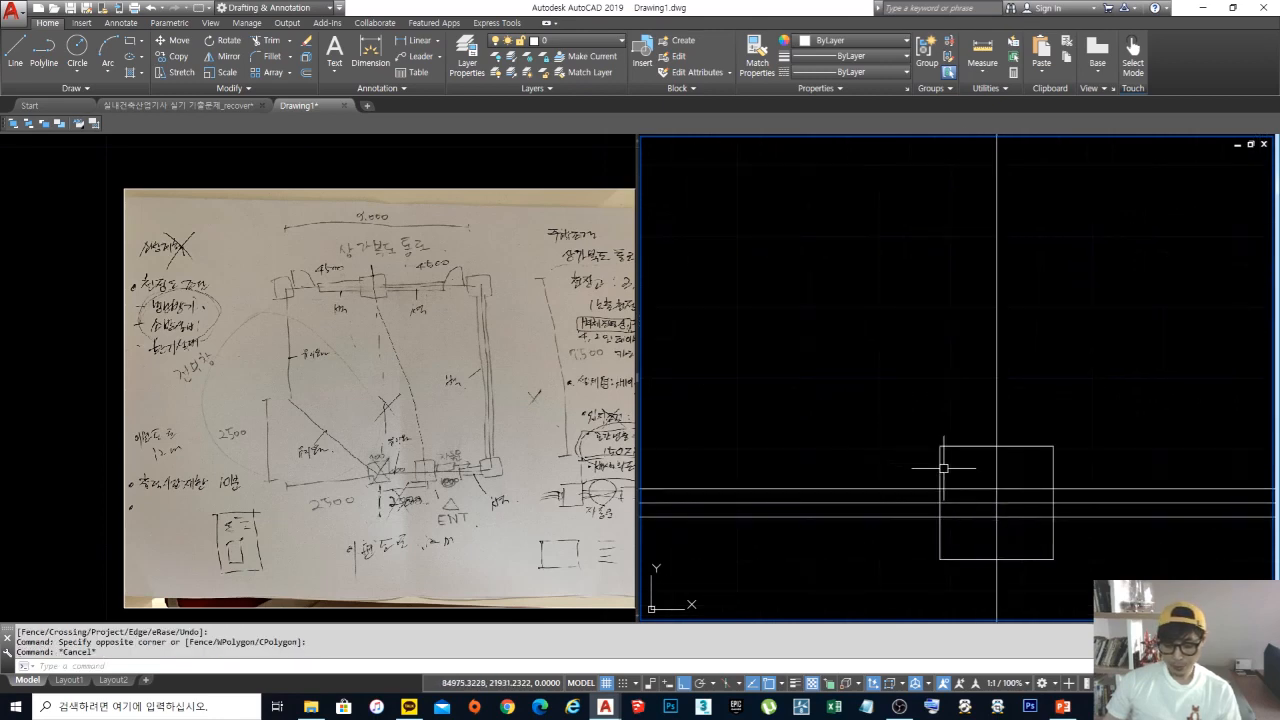
click(966, 463)
click(925, 440)
key(space)
click(958, 489)
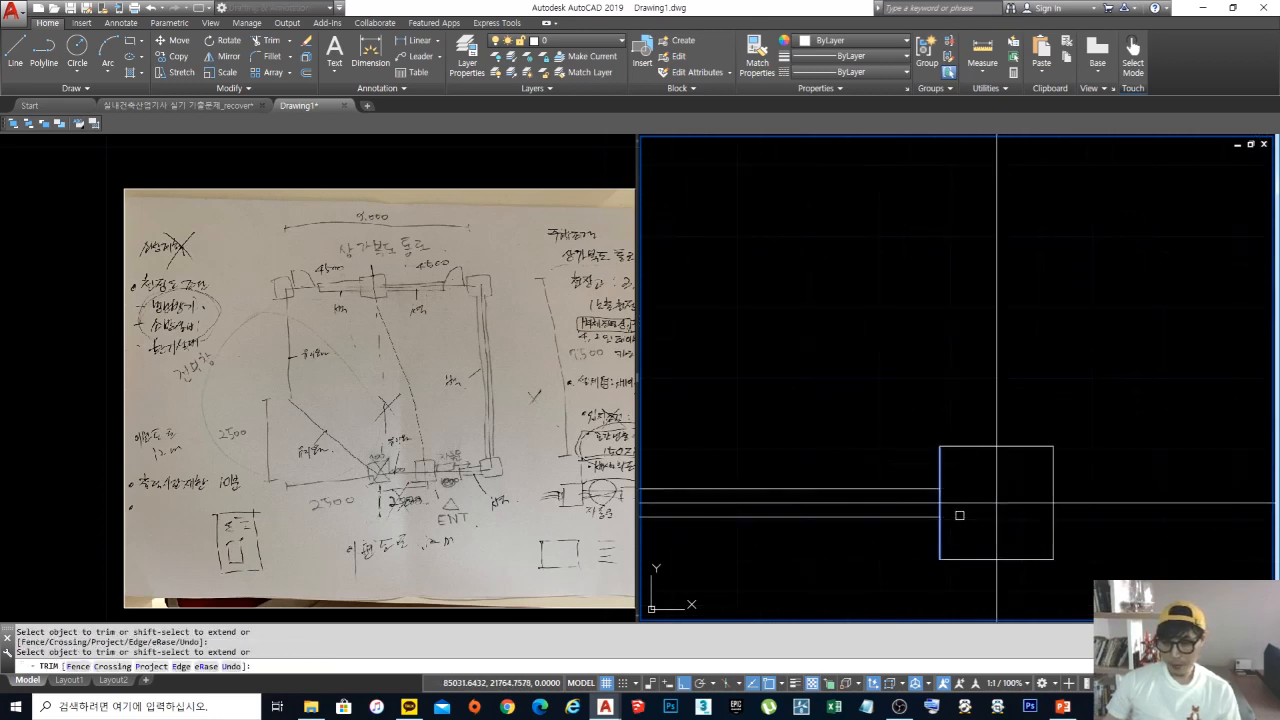
key(space)
Step: Draw a 100 by 50 rectangle beside the left wall, just below the upper-left column
scroll(991, 438, down, 7)
middle_drag(988, 440, 979, 500)
middle_drag(820, 224, 819, 359)
scroll(782, 328, up, 8)
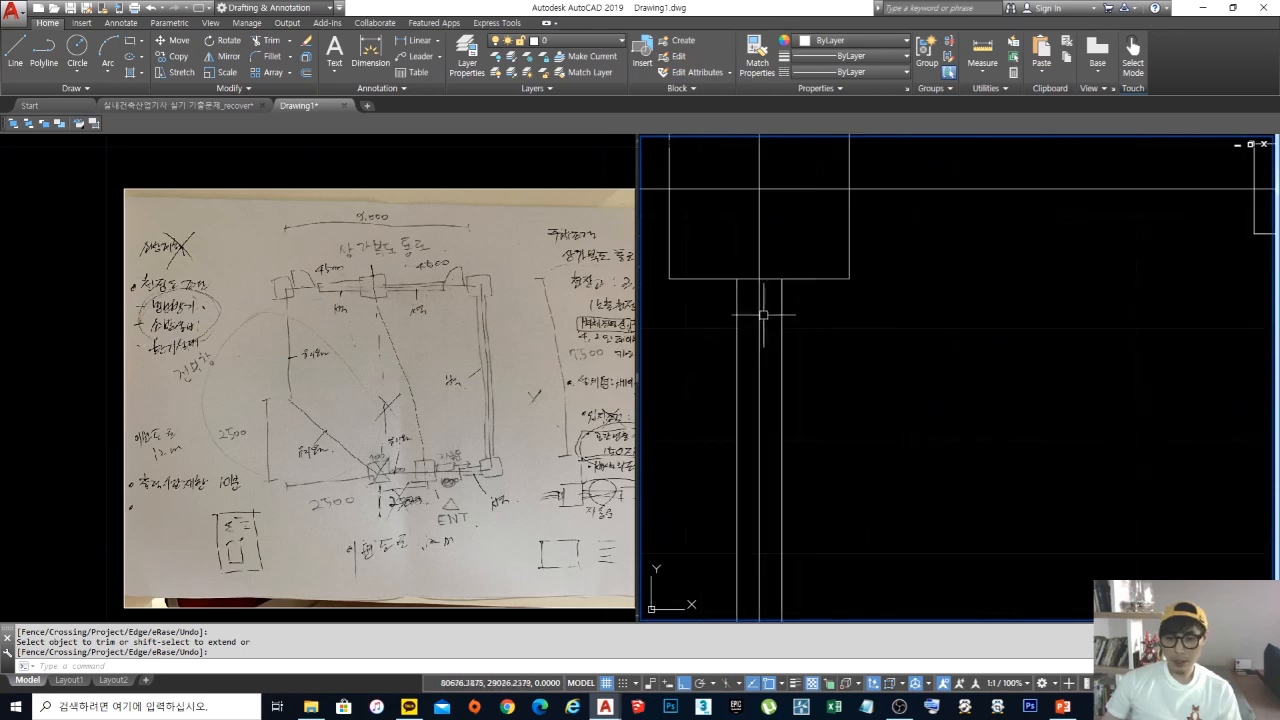
key(Escape)
text(rec)
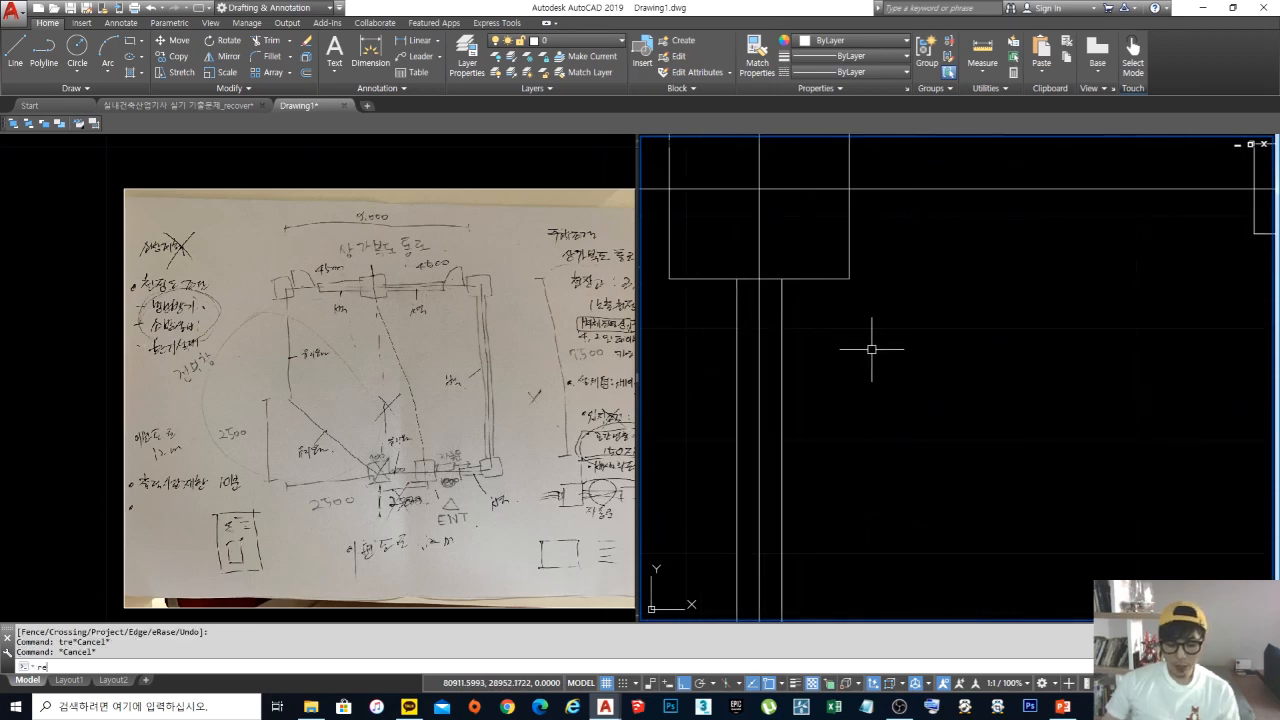
key(space)
click(845, 423)
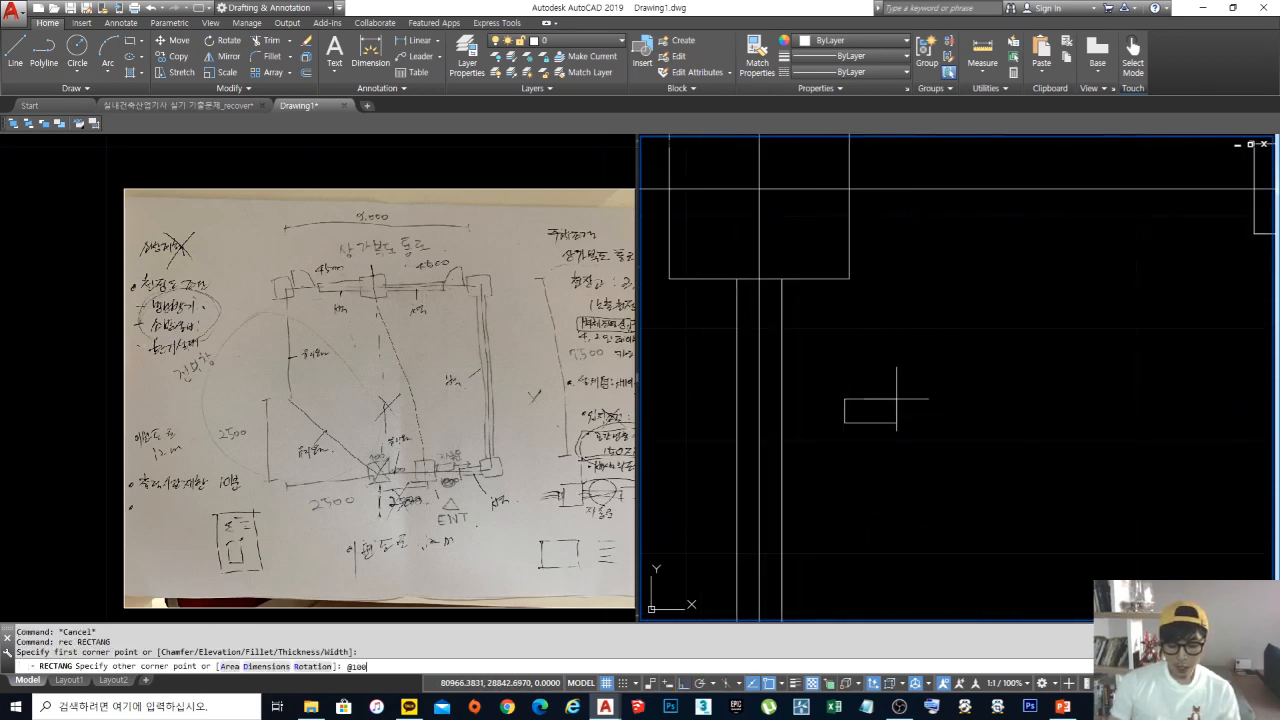
text(@100,50)
key(space)
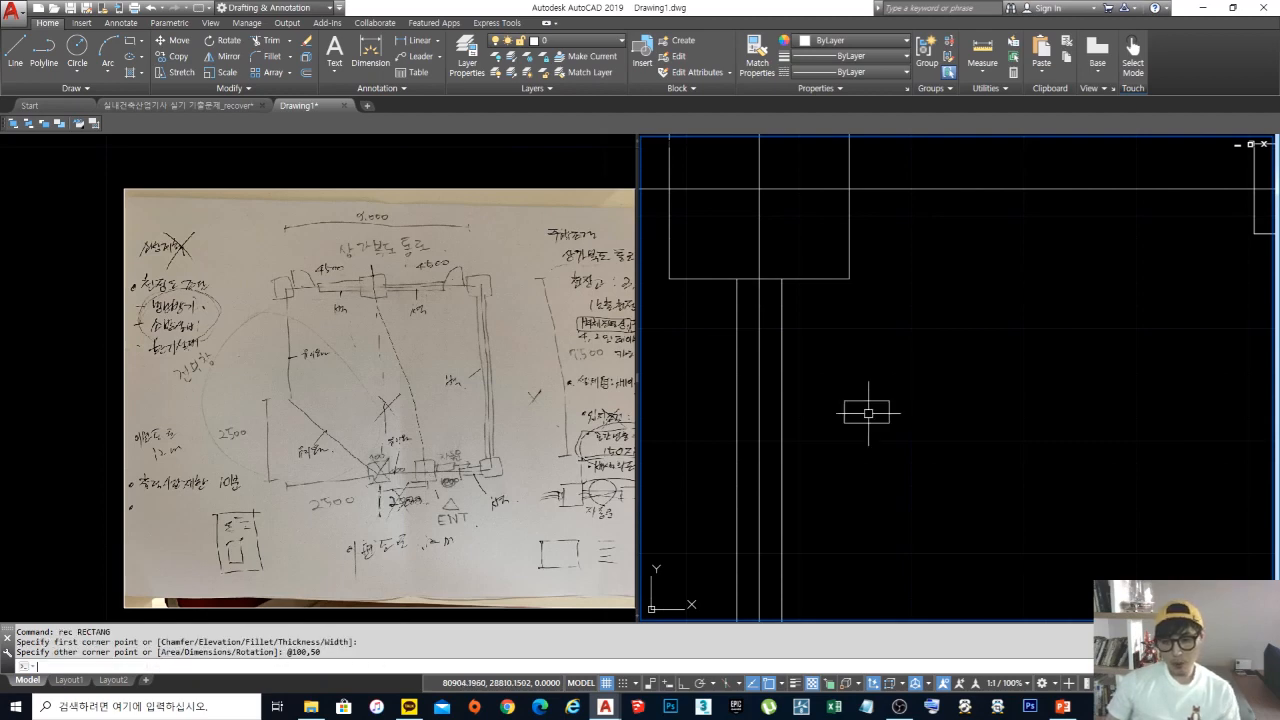
Step: Move the 100 by 50 rectangle by its top-left corner to where the left wall's outer line meets the upper-left column
text(m)
key(space)
click(906, 454)
click(837, 399)
key(space)
click(844, 400)
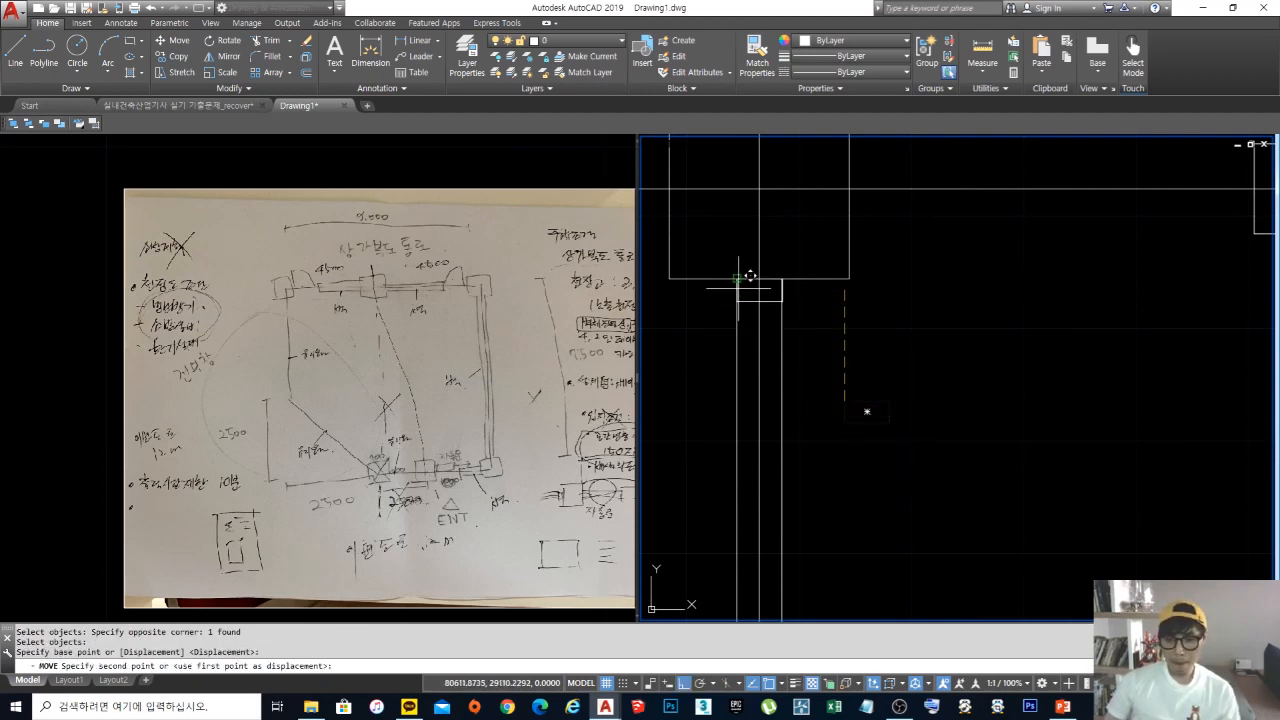
click(737, 278)
middle_drag(787, 311, 783, 337)
text(co)
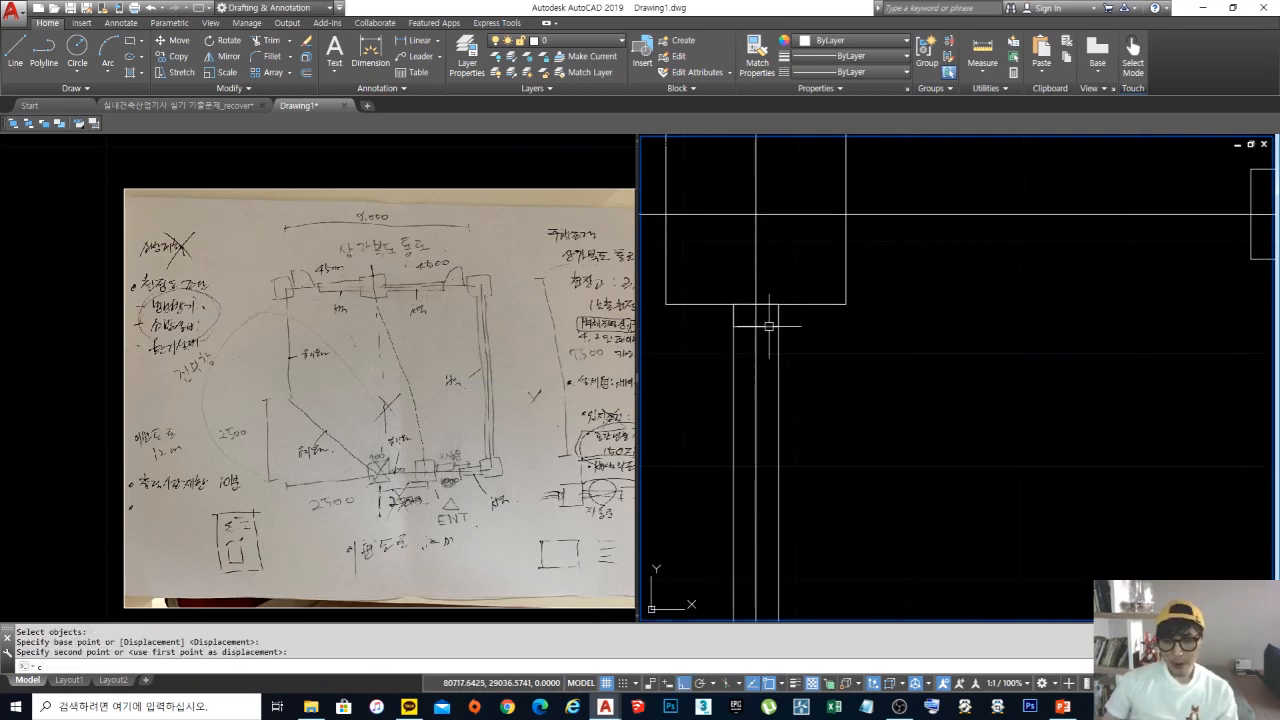
key(space)
key(Escape)
key(Escape)
Step: Draw a 50 by 100 rectangle above the bottom framed wall, just beside the lower-middle column's left edge
scroll(790, 340, down, 6)
middle_drag(850, 398, 774, 293)
scroll(821, 417, up, 7)
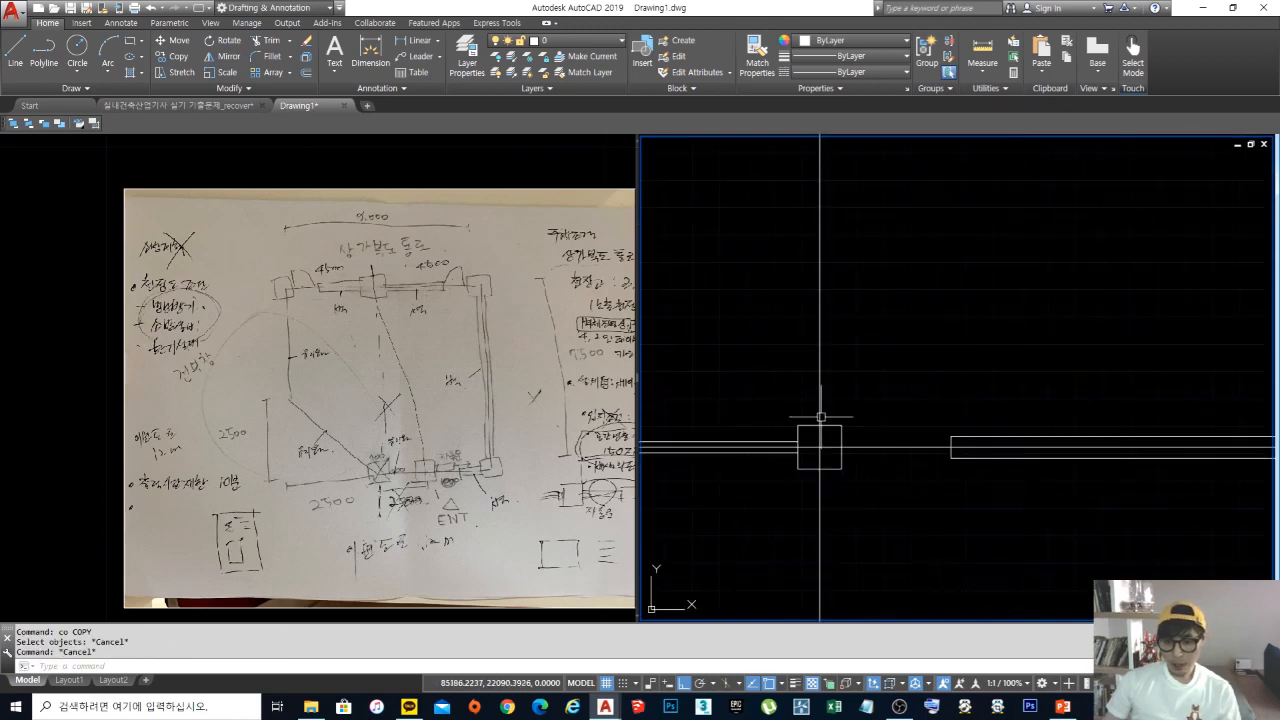
middle_drag(754, 499, 935, 317)
middle_drag(851, 421, 931, 432)
text(rec)
key(space)
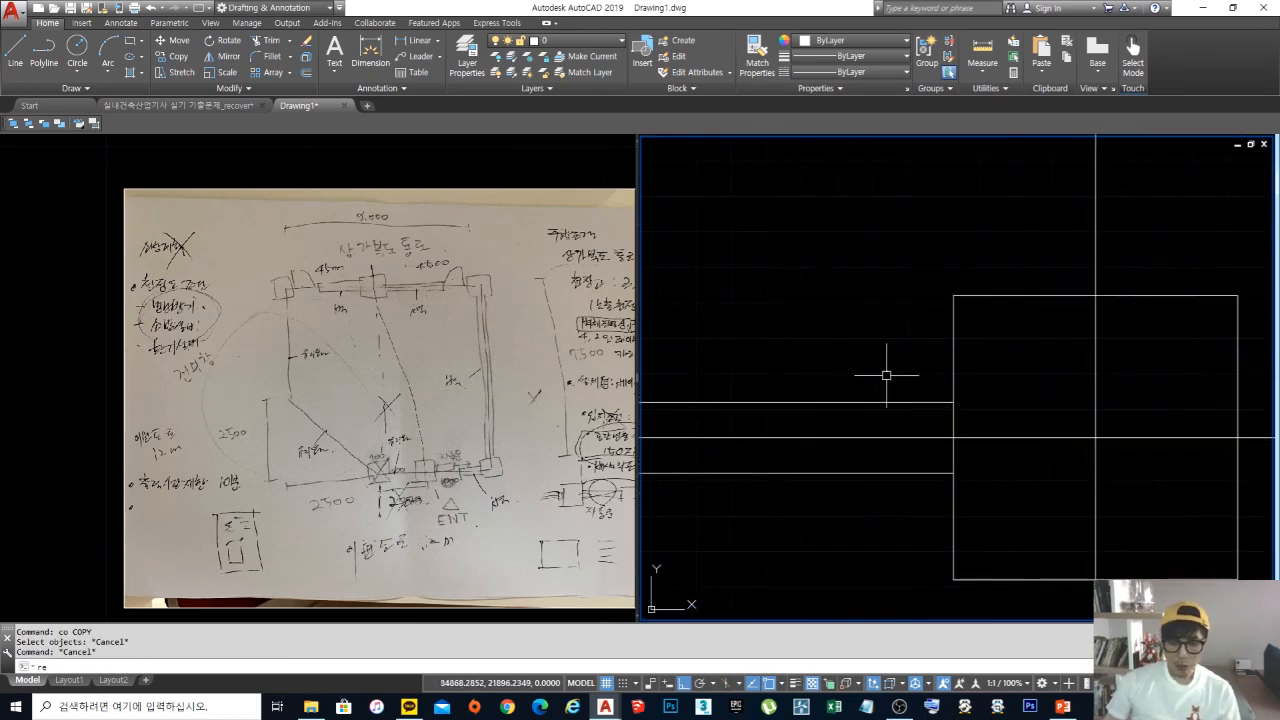
click(873, 378)
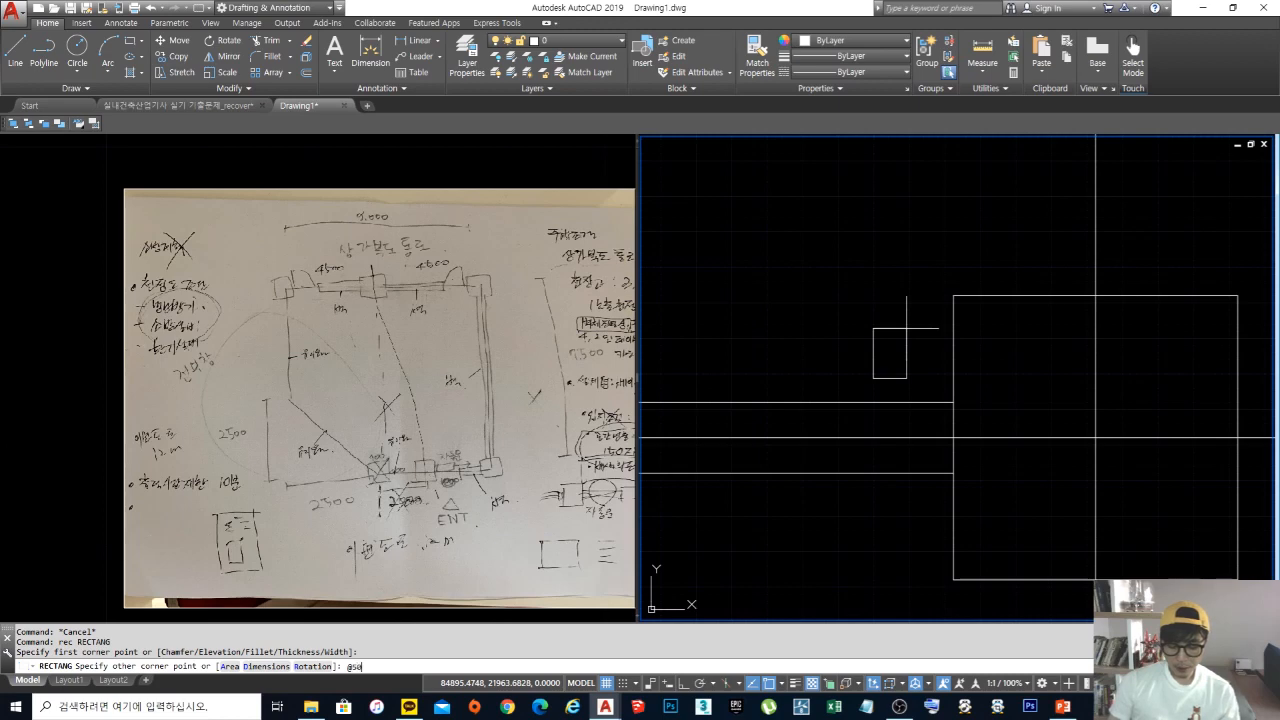
text(@50,100)
key(space)
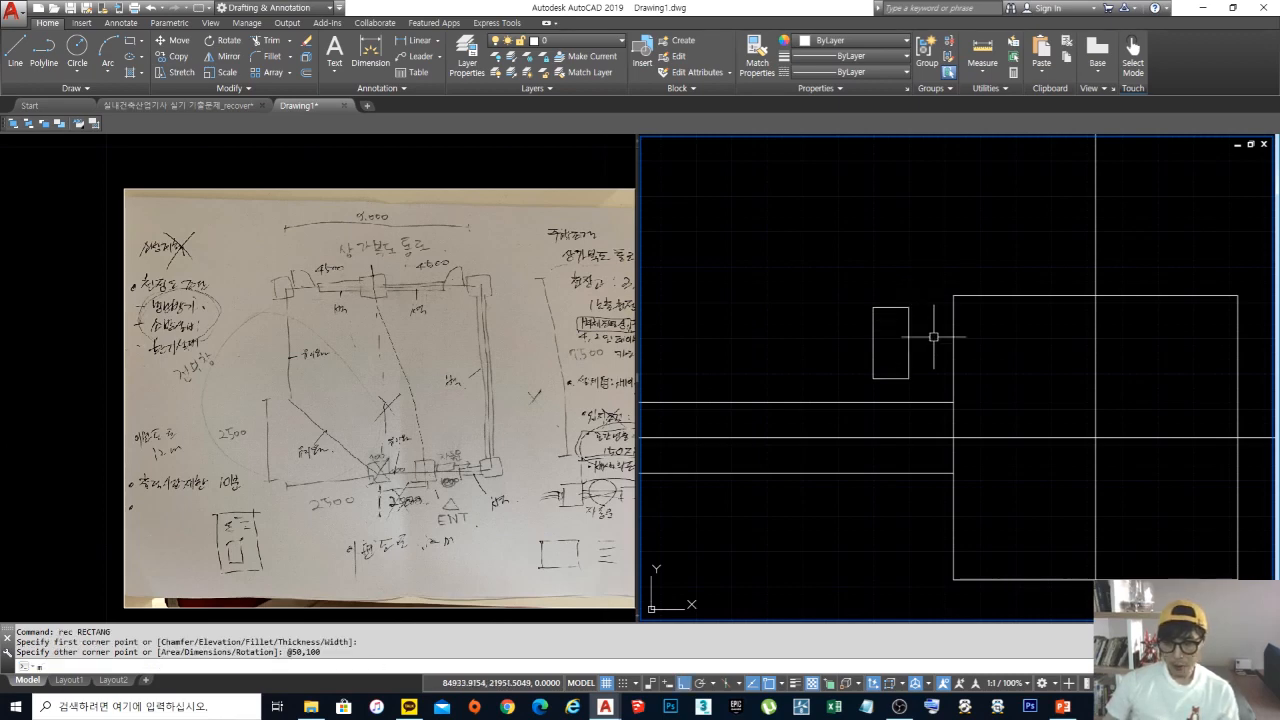
Step: Move the 50 by 100 rectangle by its lower-right corner to where the bottom wall's outer line meets the lower-middle column
text(m)
key(space)
click(931, 340)
click(863, 299)
key(space)
click(911, 380)
click(955, 471)
key(Escape)
Step: Draw a line across the framed wall's lower bend, from the outer corner to the inner corner
scroll(935, 403, down, 6)
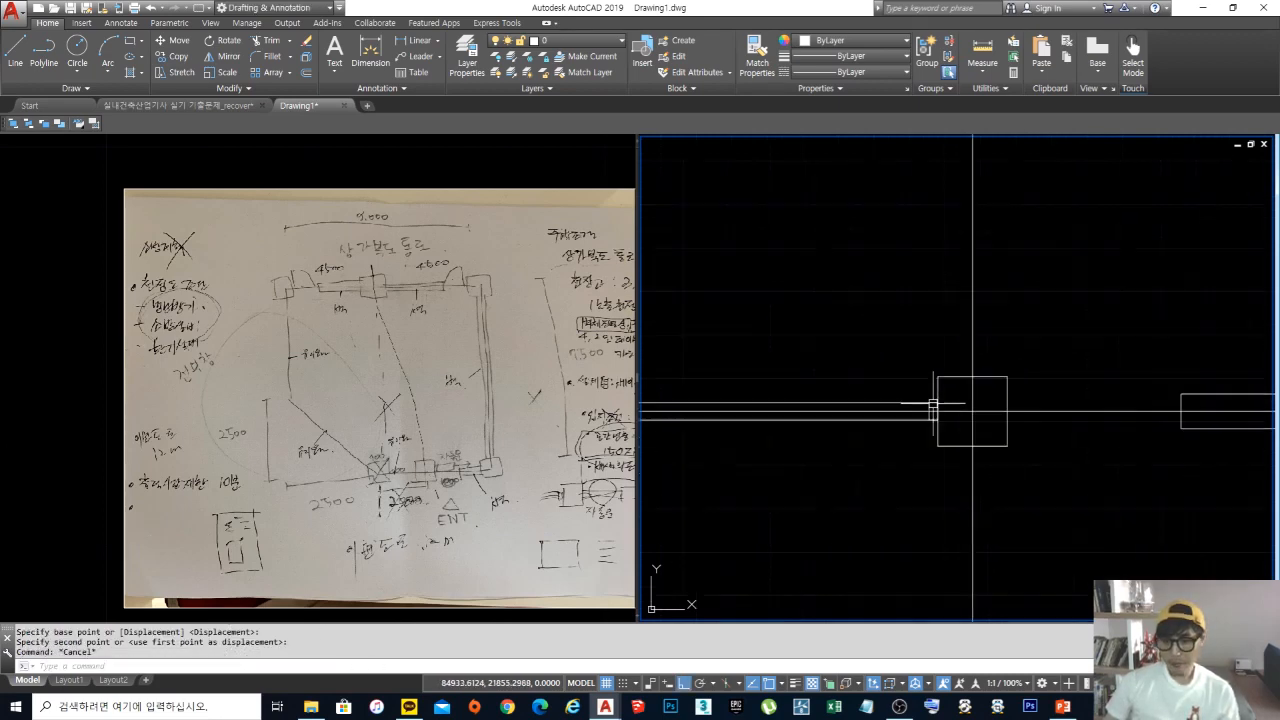
scroll(1004, 486, down, 2)
middle_drag(935, 403, 1094, 478)
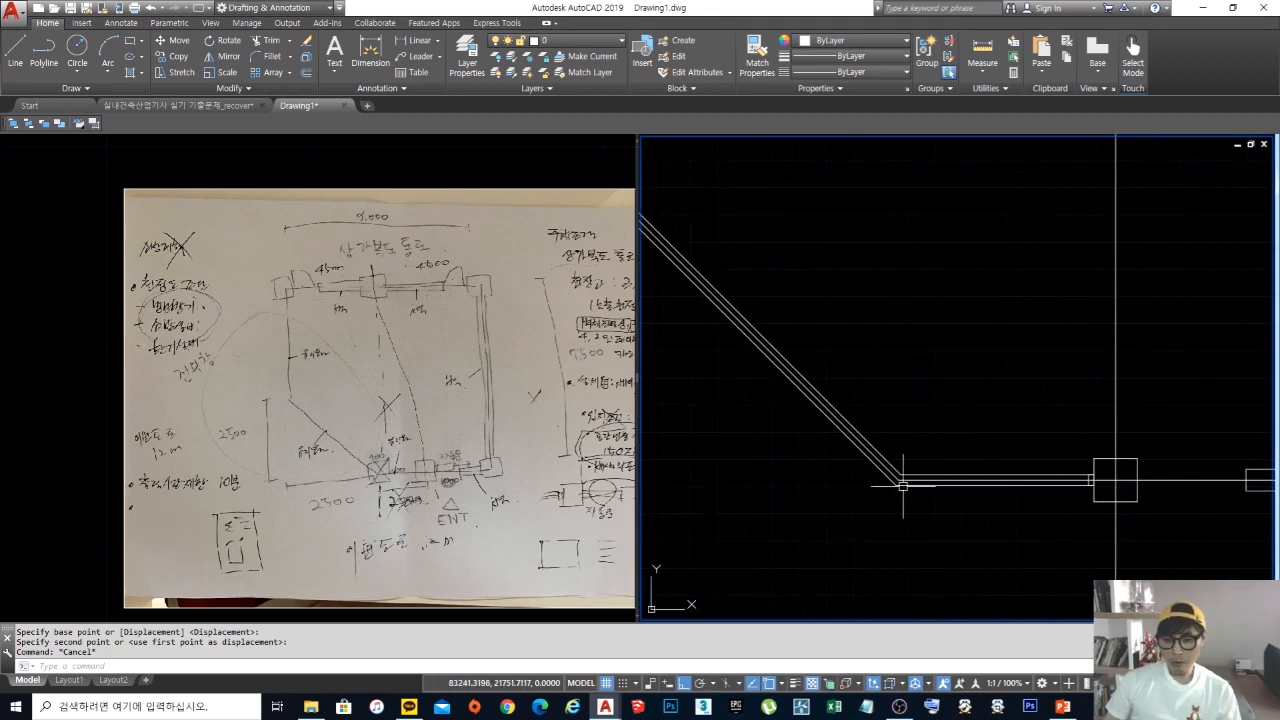
scroll(903, 486, up, 5)
scroll(921, 477, down, 6)
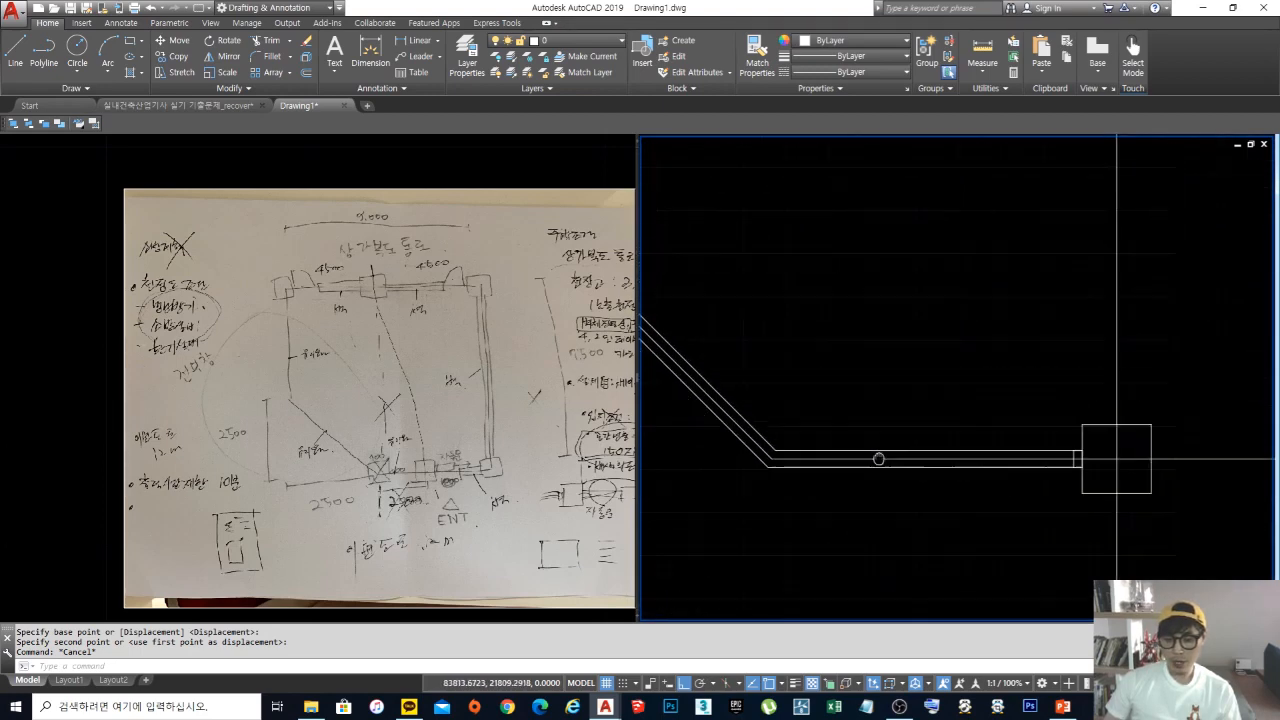
scroll(831, 471, up, 6)
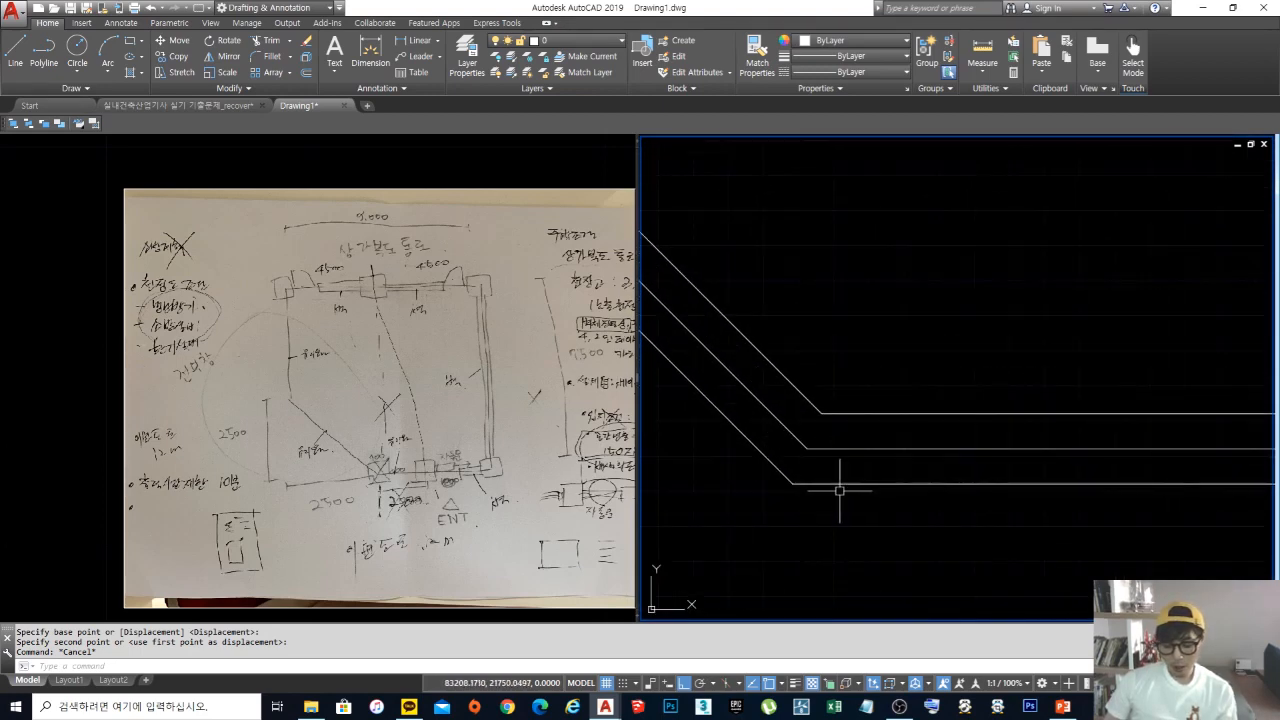
text(l)
key(Return)
click(790, 485)
click(824, 416)
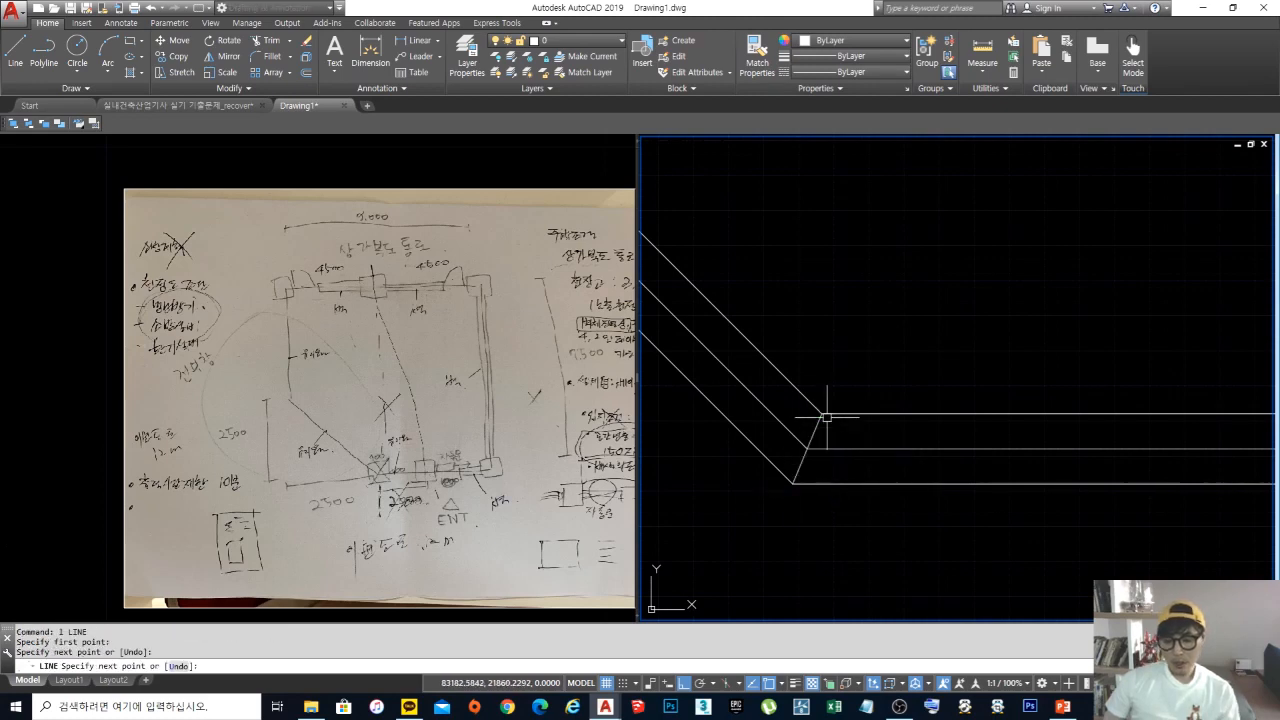
key(Escape)
Step: Offset the line across the lower bend by 25 to both sides
scroll(836, 440, down, 6)
scroll(850, 443, up, 6)
click(771, 432)
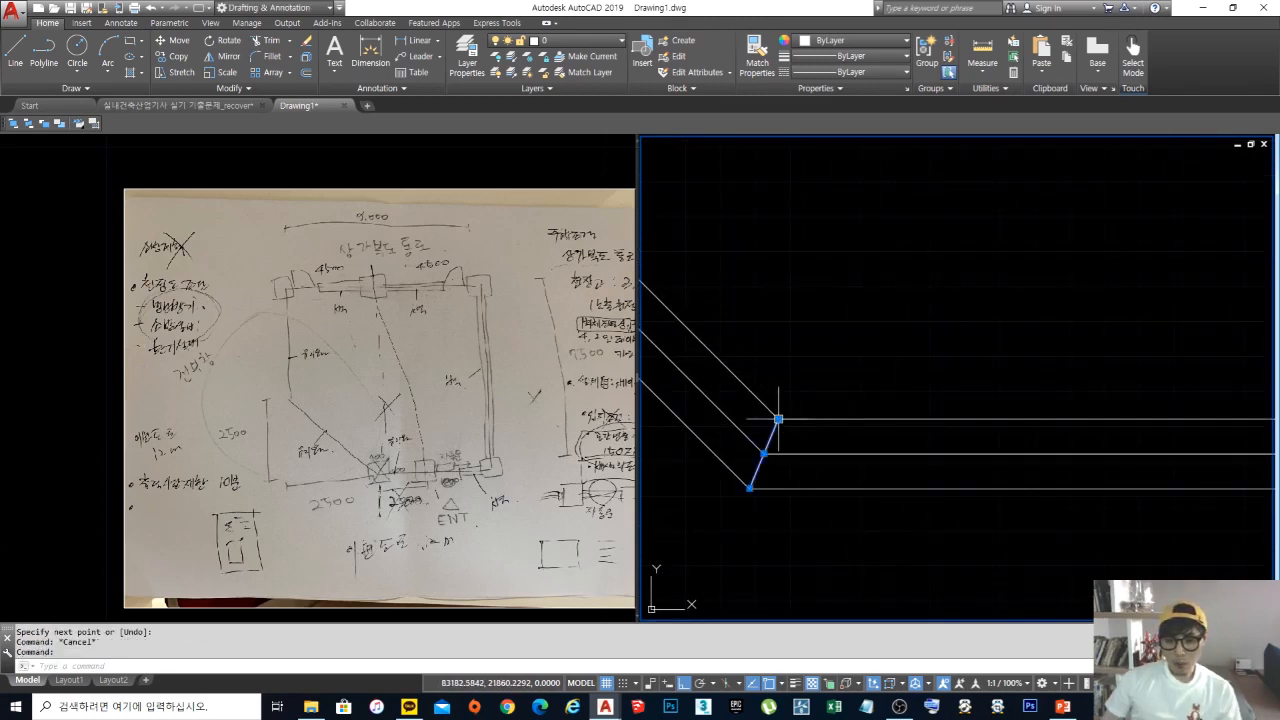
key(Escape)
middle_drag(751, 475, 771, 479)
text(o)
key(Return)
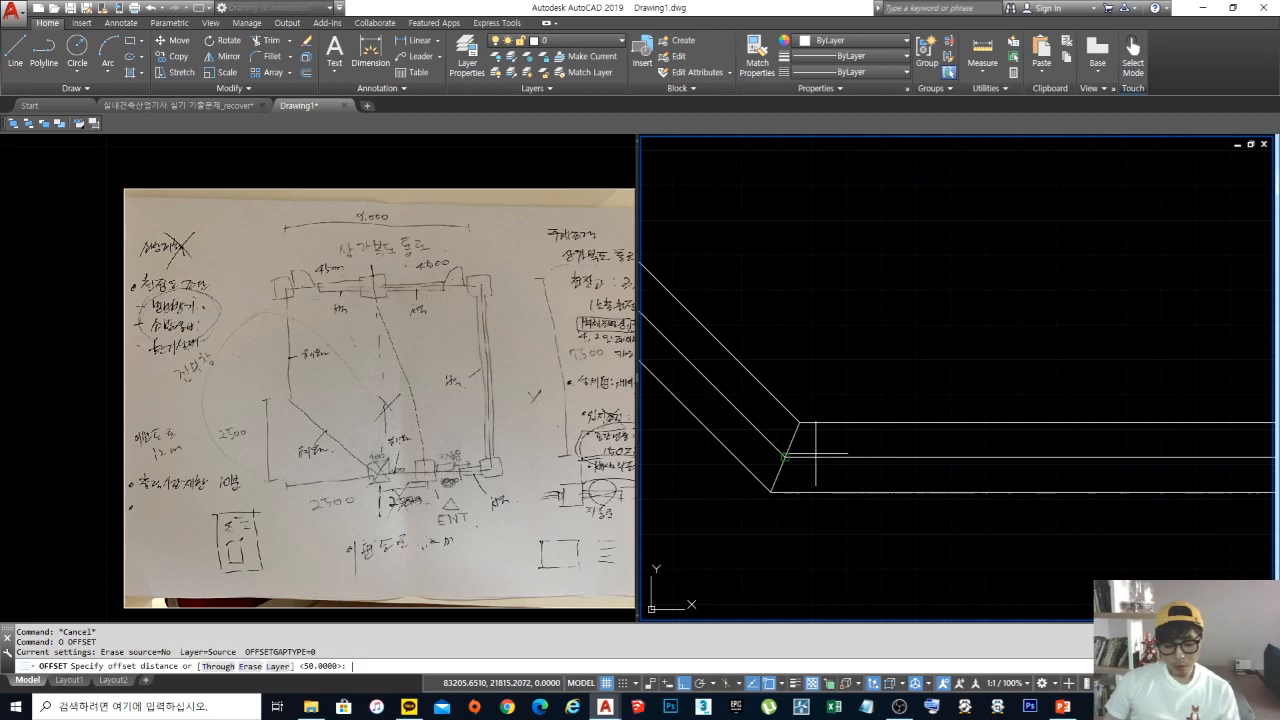
text(25)
key(Return)
click(794, 434)
click(817, 442)
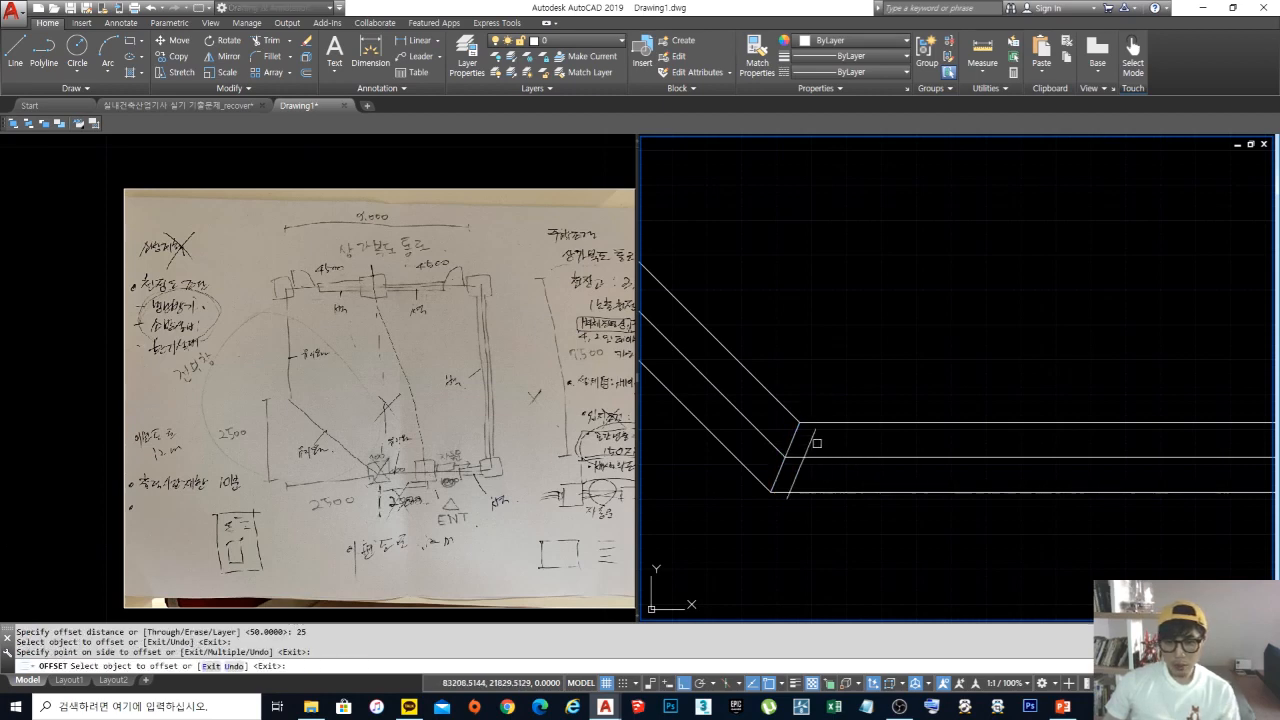
click(797, 424)
click(771, 423)
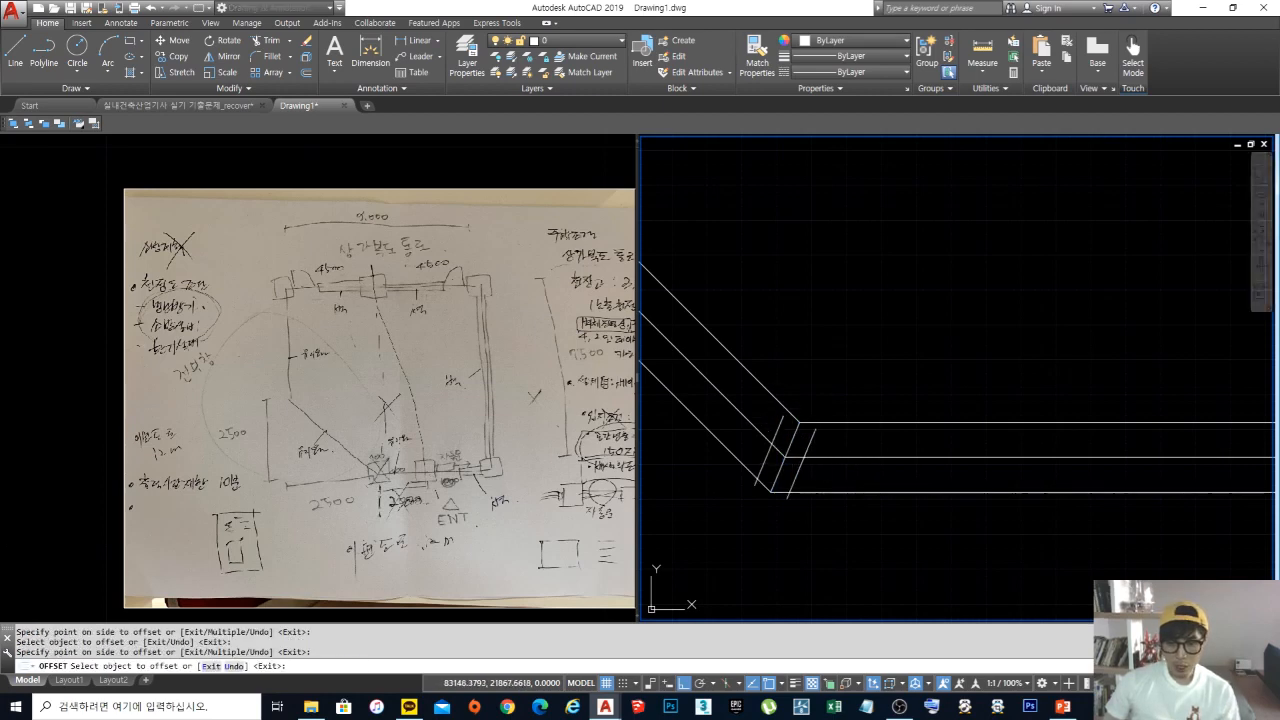
key(Escape)
Step: Extend the upper ends of the two offset lines at the lower bend to the wall's inner line
scroll(797, 434, up, 2)
middle_drag(838, 455, 862, 450)
text(ex)
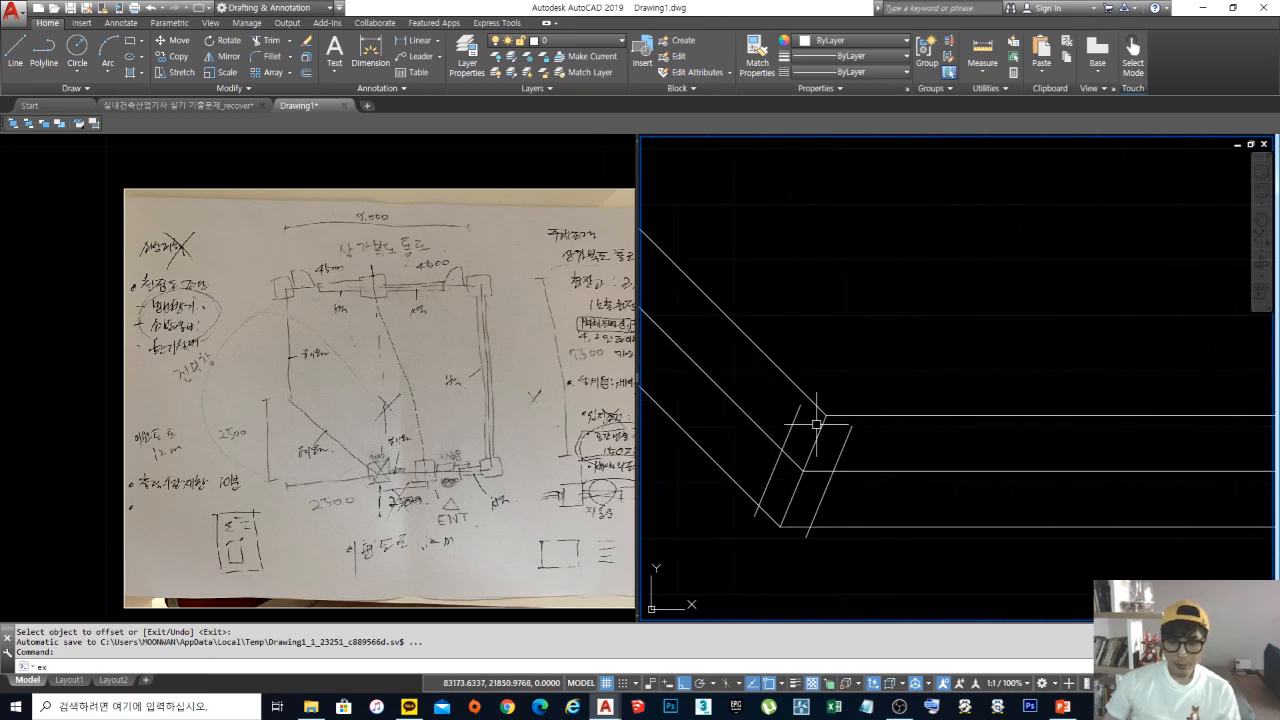
key(Return)
key(Return)
click(793, 419)
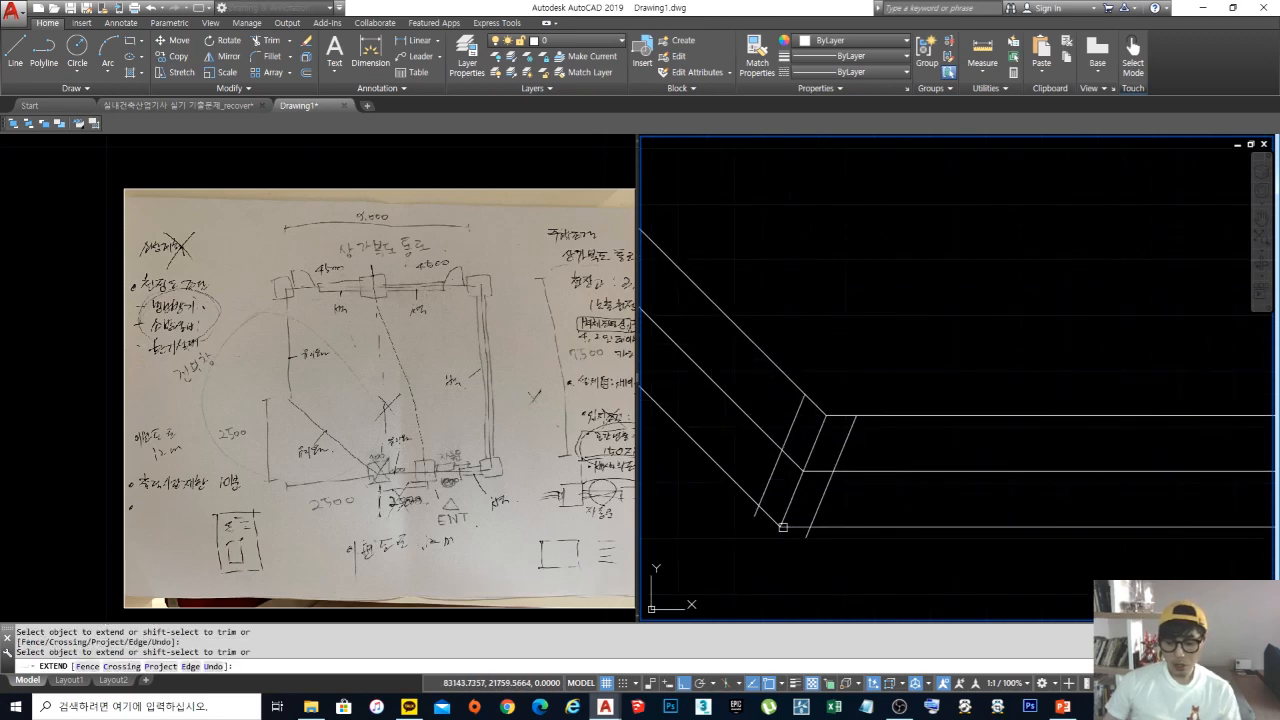
key(Escape)
Step: Trim the lower ends of the two offset lines where they overshoot the wall's outer line
text(tr)
key(Return)
key(Return)
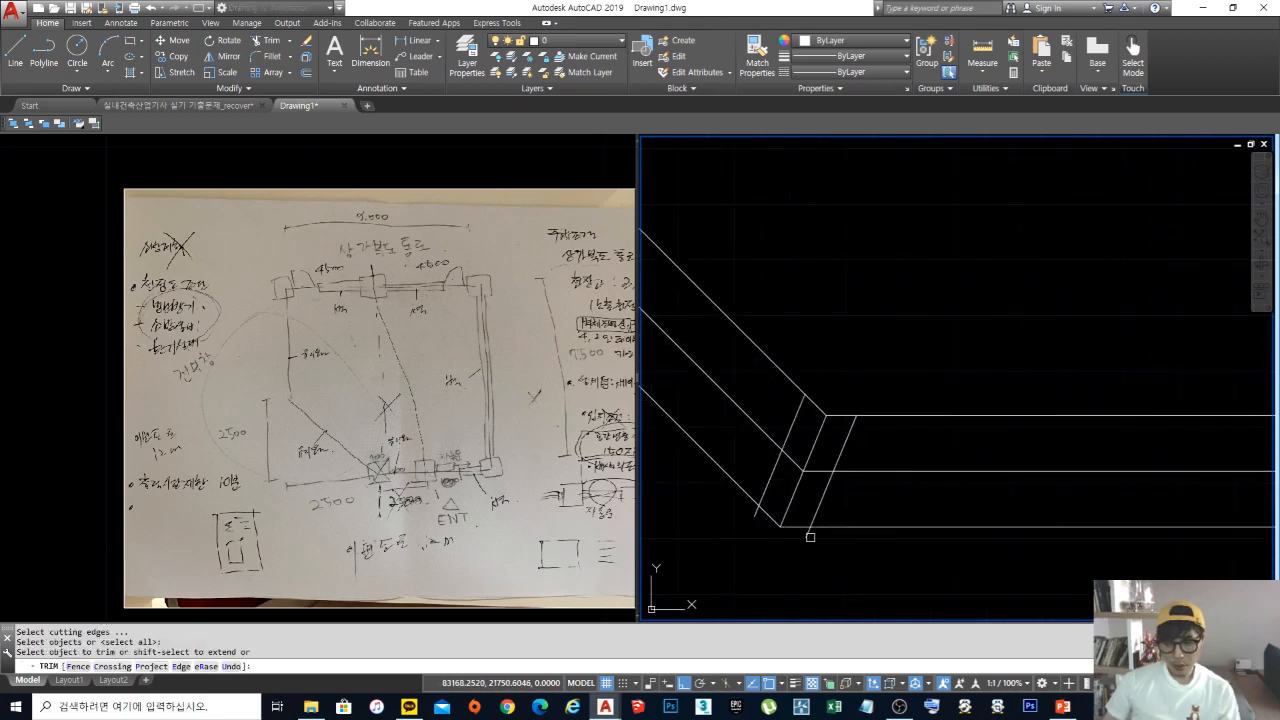
click(810, 536)
key(Return)
Step: Join the ends of the two offset lines at the lower bend with lines on the outer and inner sides
middle_drag(797, 514, 817, 506)
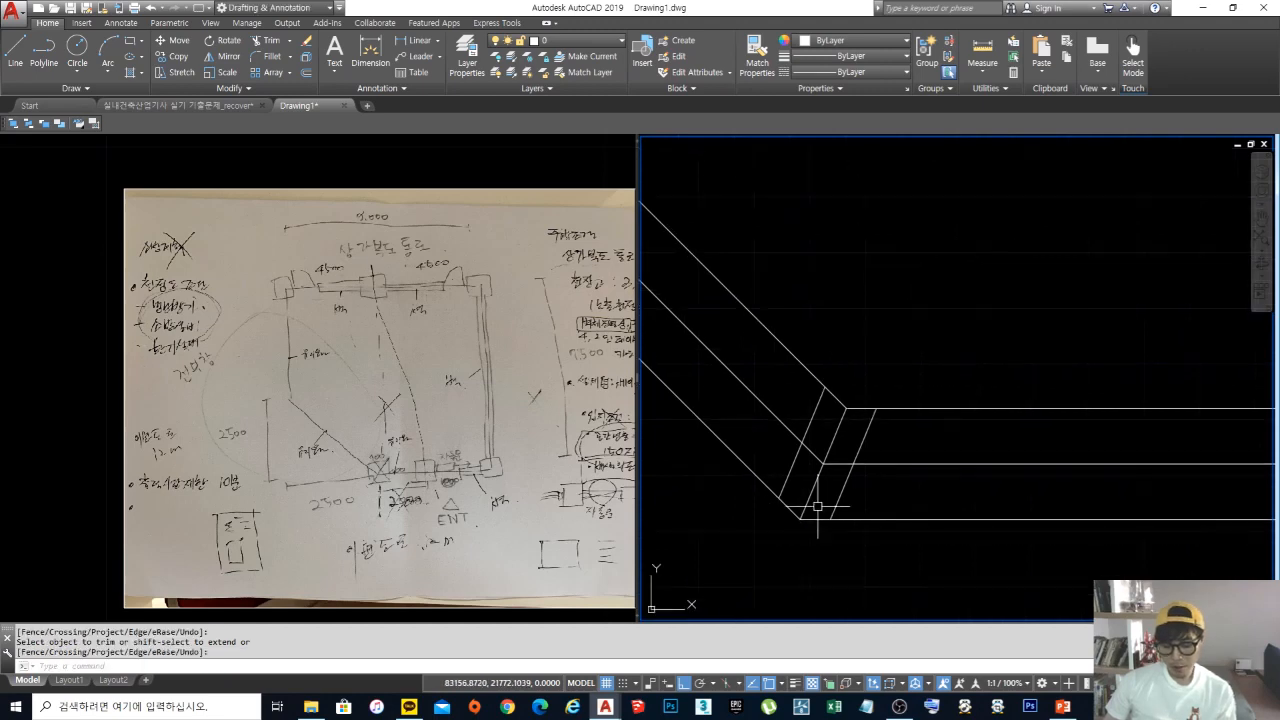
text(l)
key(Return)
click(779, 499)
click(831, 519)
key(Return)
key(Return)
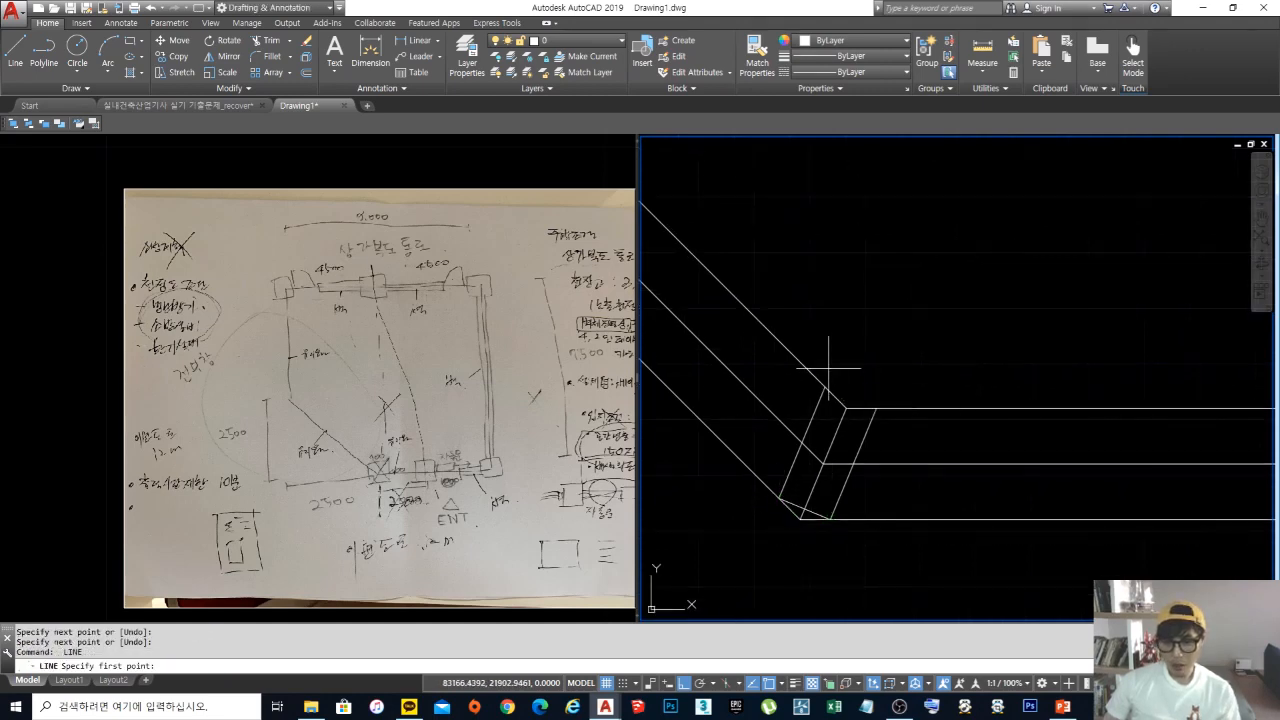
click(825, 387)
key(Return)
Step: Trim the inner and outer wall corners at the lower bend, using the two joining lines as cutting edges
middle_drag(864, 444, 880, 444)
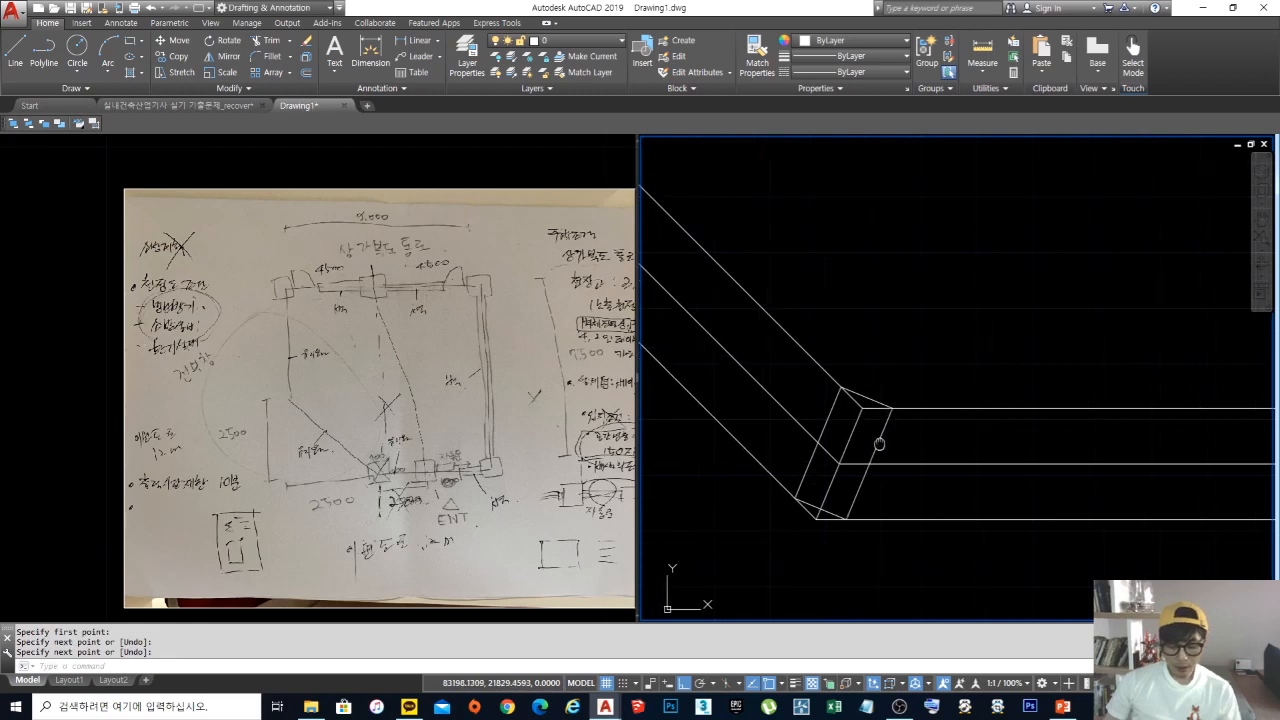
text(tr)
key(Return)
click(868, 397)
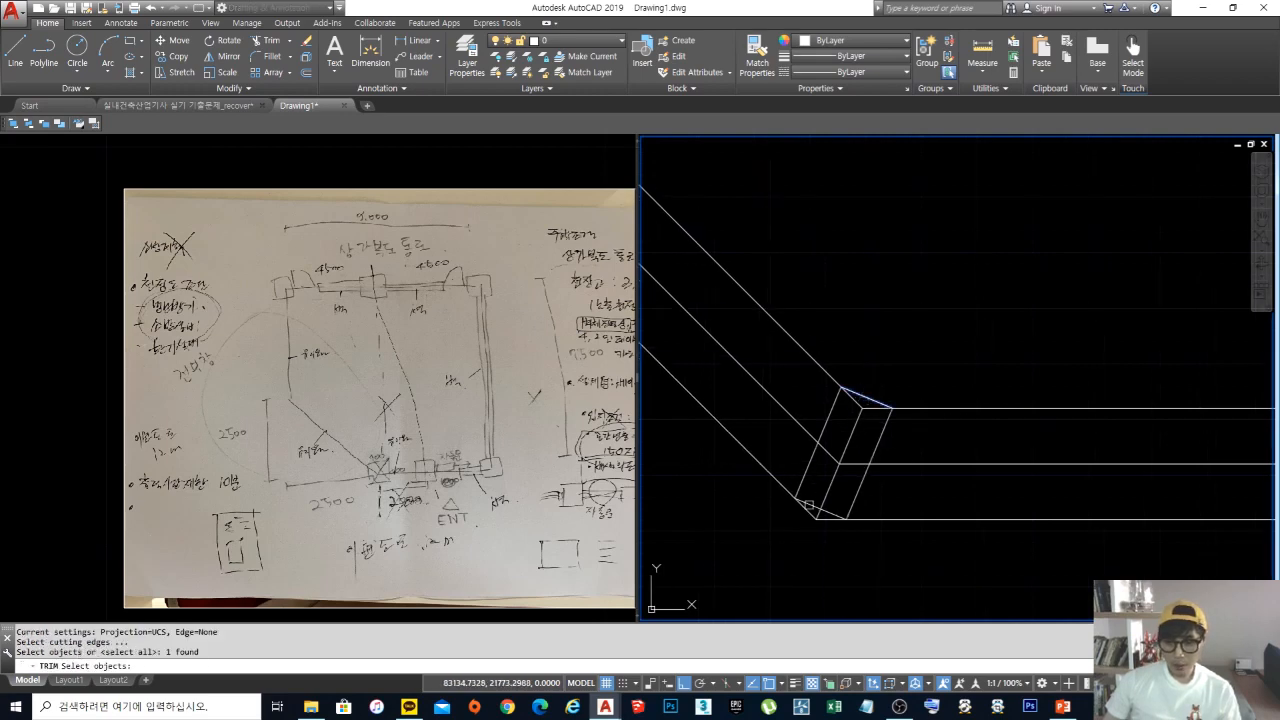
key(Return)
click(805, 512)
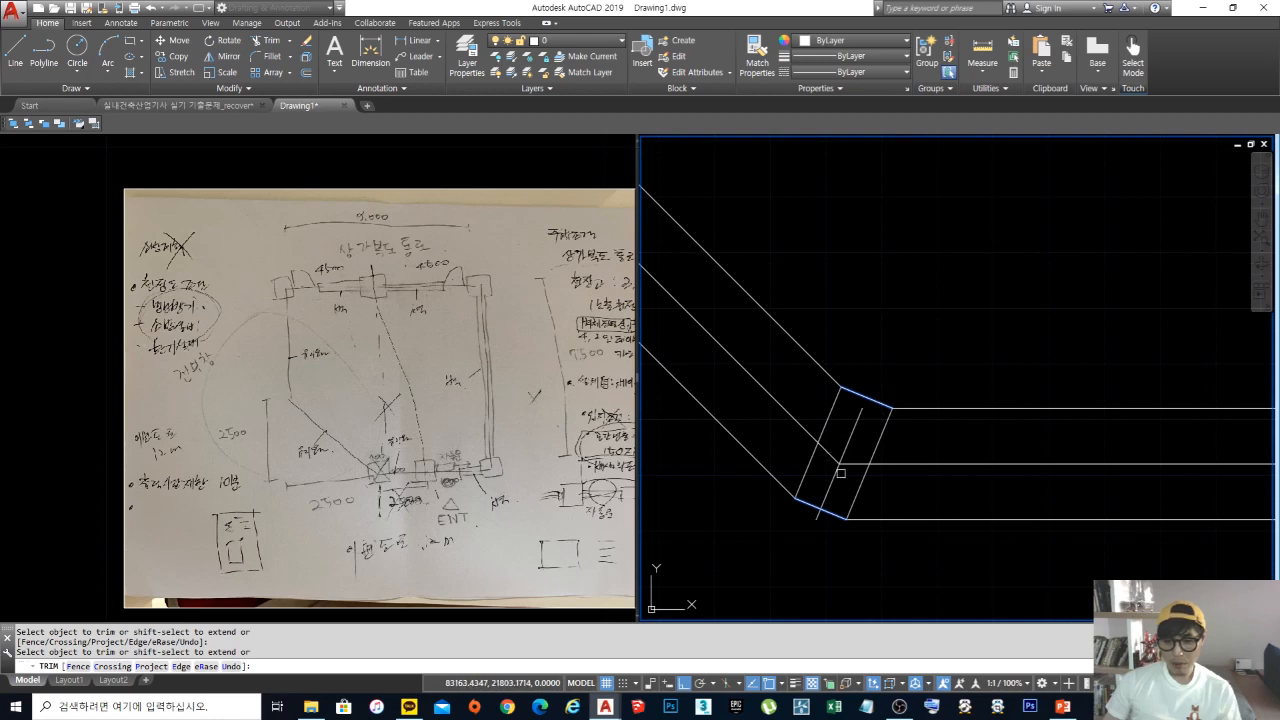
key(Return)
Step: Erase the middle diagonal line inside the corner post at the lower bend
text(e)
key(Return)
click(864, 423)
click(847, 426)
key(Return)
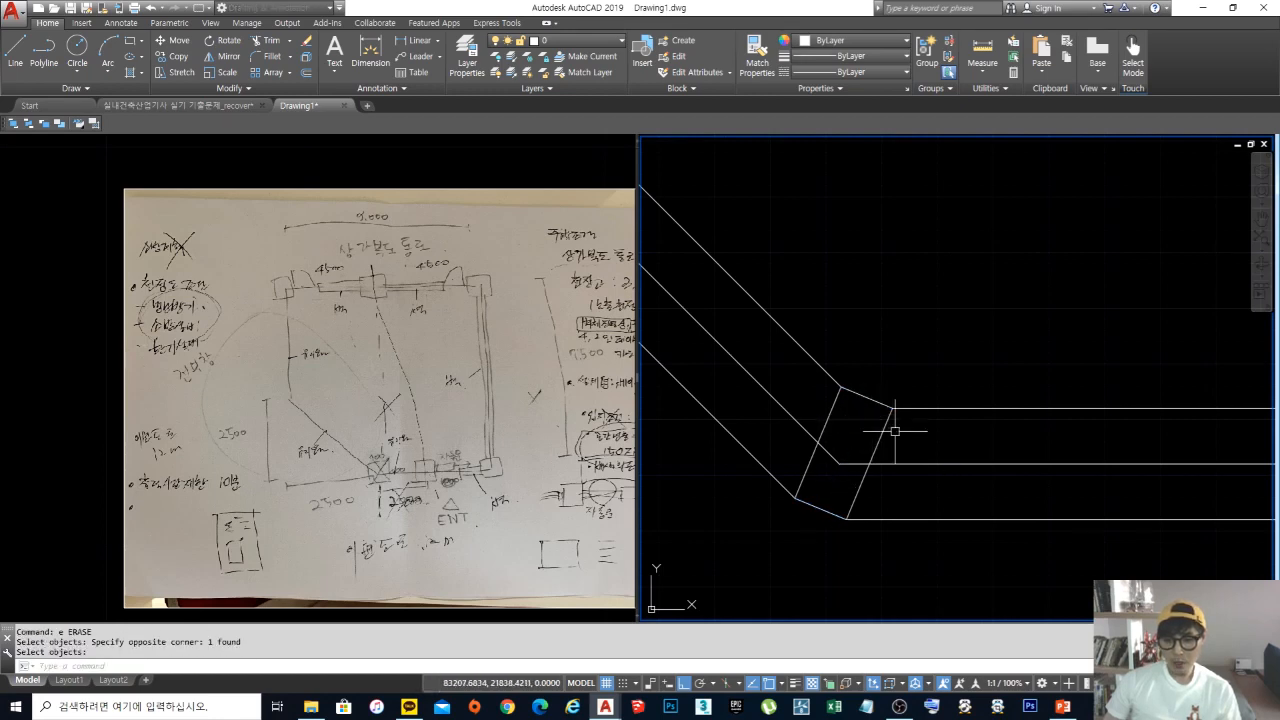
Step: Draw a line across the bend between the left wall and the chamfered side, from outer to inner corner
scroll(894, 431, down, 5)
scroll(886, 443, down, 2)
scroll(886, 443, down, 4)
middle_drag(844, 383, 914, 483)
scroll(797, 371, up, 9)
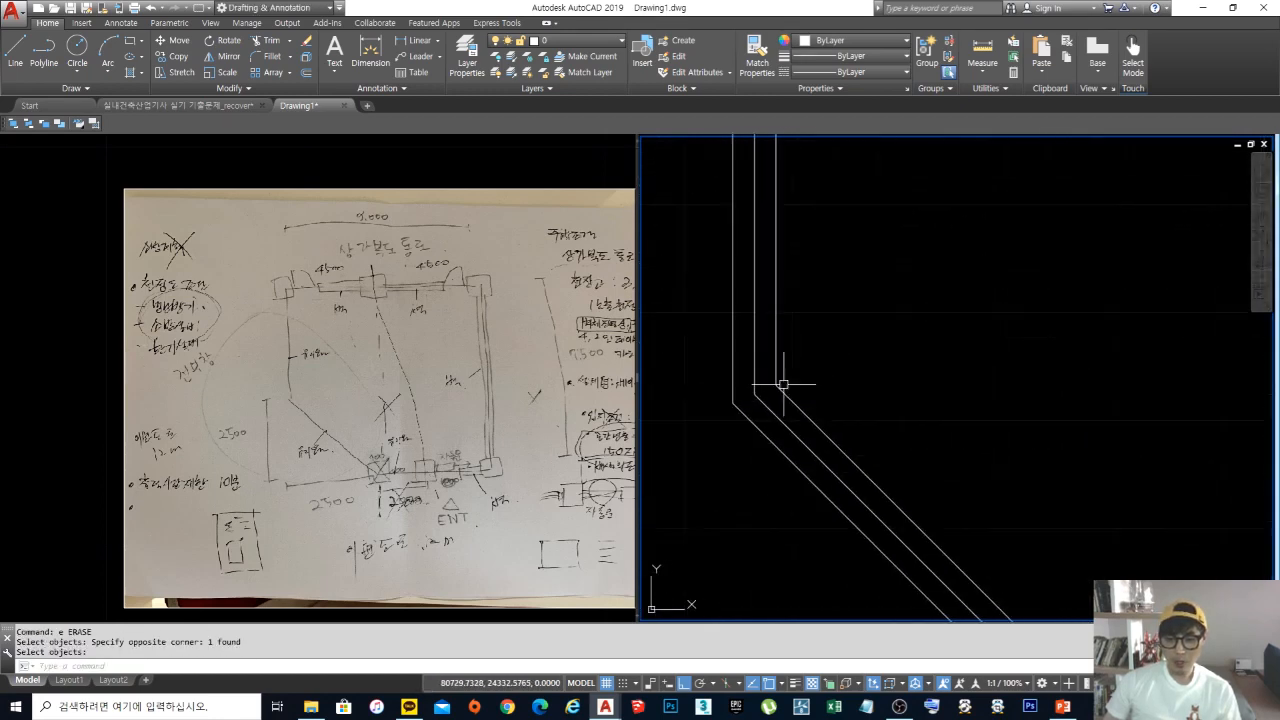
middle_drag(755, 423, 808, 435)
key(Return)
text(l)
key(Return)
click(760, 428)
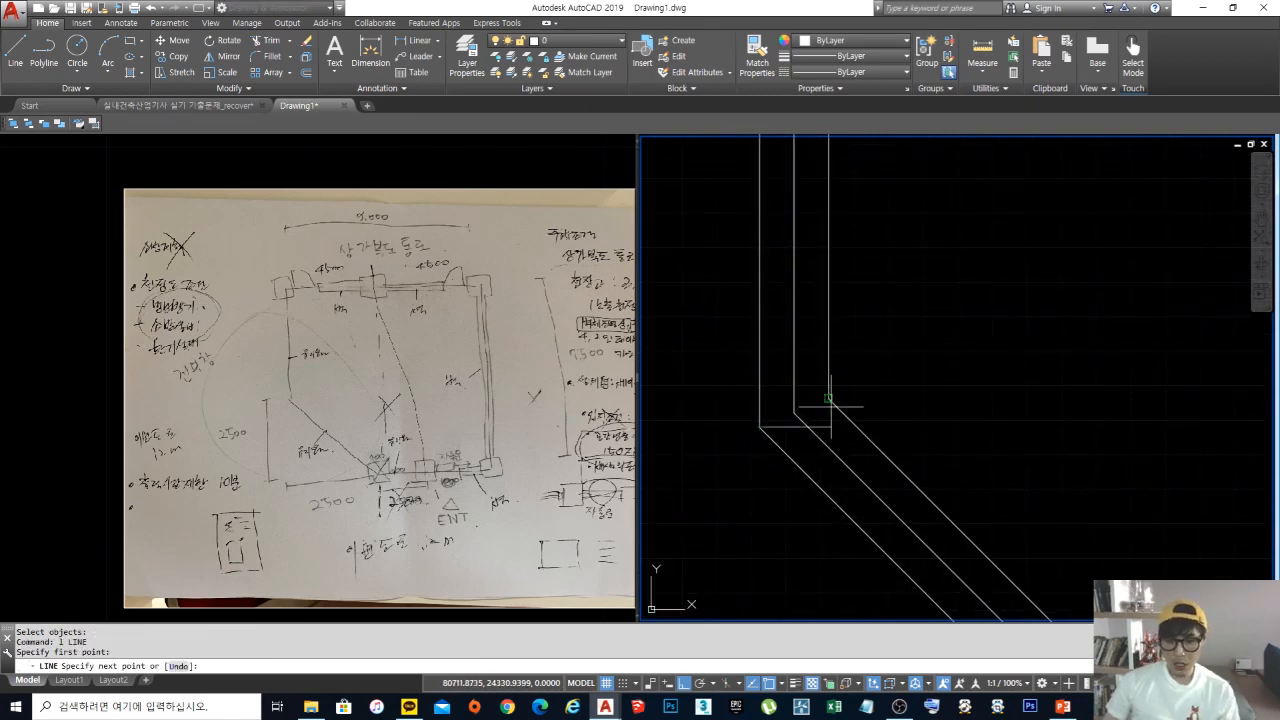
click(828, 399)
key(Return)
Step: Offset the line across the upper bend by 25 to both sides
text(o)
key(Return)
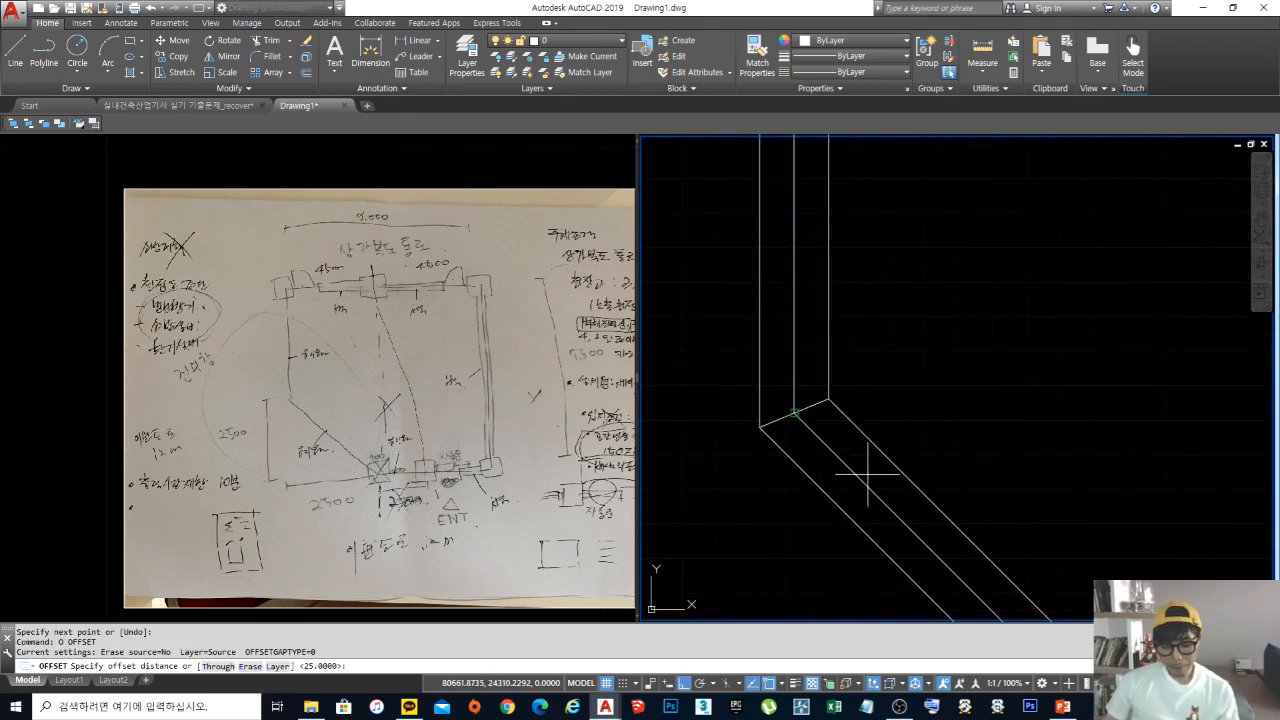
text(25)
key(Return)
click(813, 405)
click(811, 373)
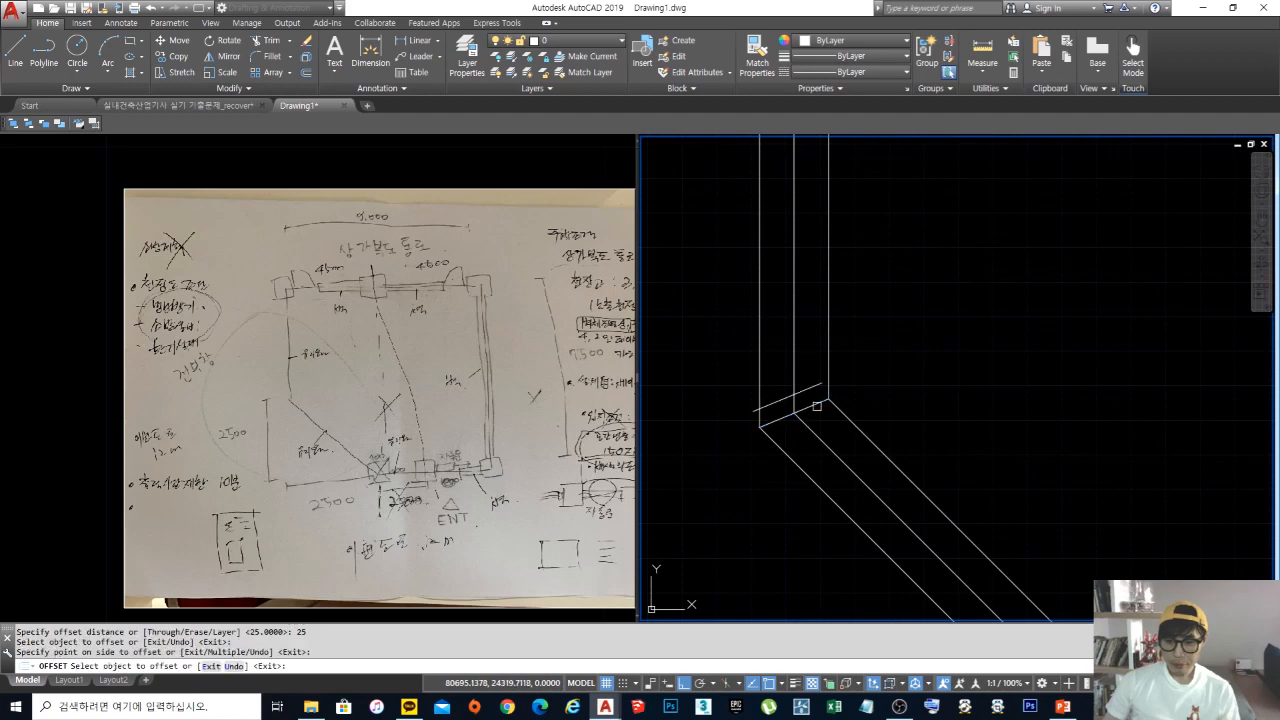
click(817, 406)
click(828, 414)
key(Return)
Step: Extend the inner ends of both offset lines at the upper bend to the wall's inner lines
middle_drag(827, 414, 846, 431)
scroll(837, 420, up, 2)
text(ex)
key(Return)
key(Return)
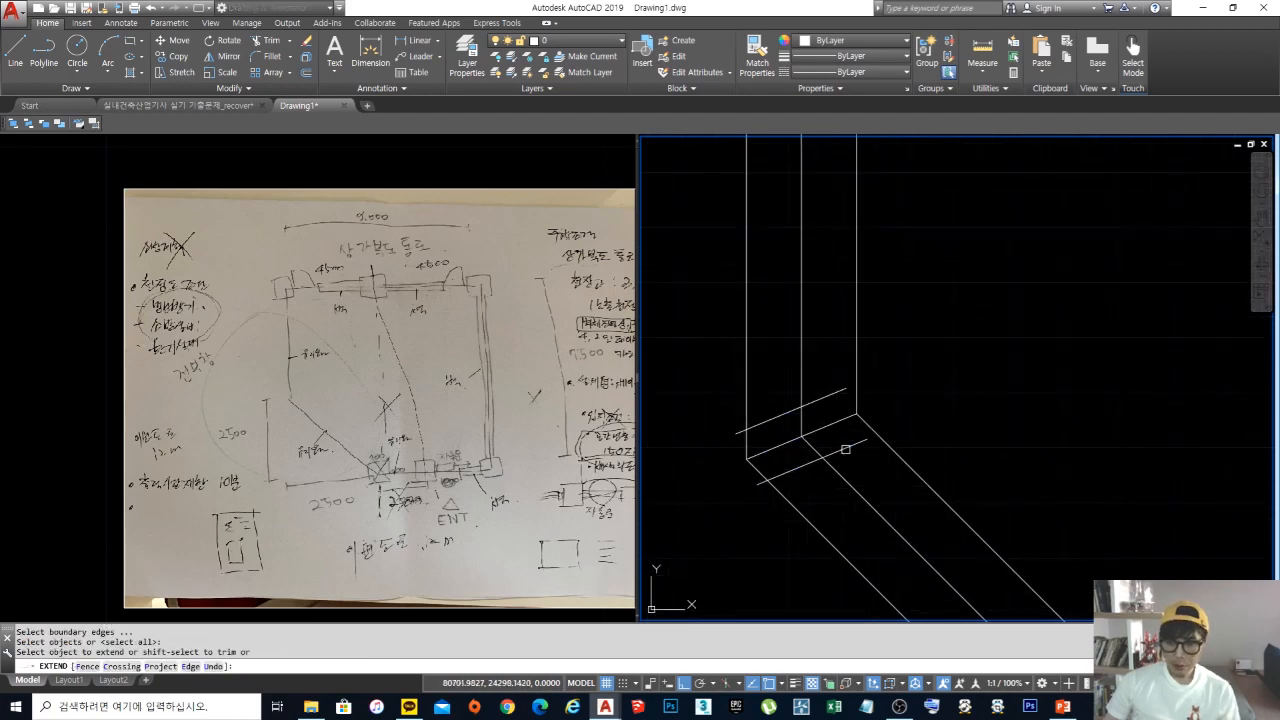
click(845, 449)
key(Return)
Step: Join the two offset lines at the upper bend with lines on the inner and outer wall sides
text(l)
key(Return)
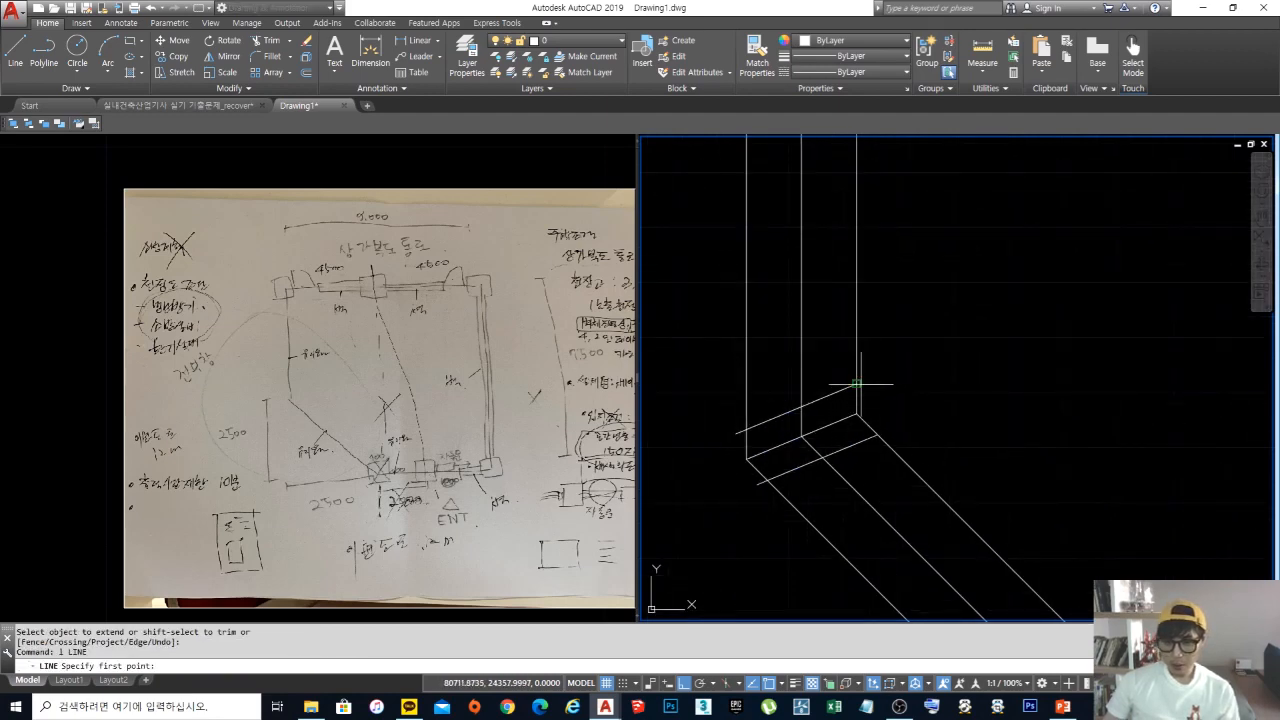
click(856, 384)
click(878, 434)
key(Return)
key(Return)
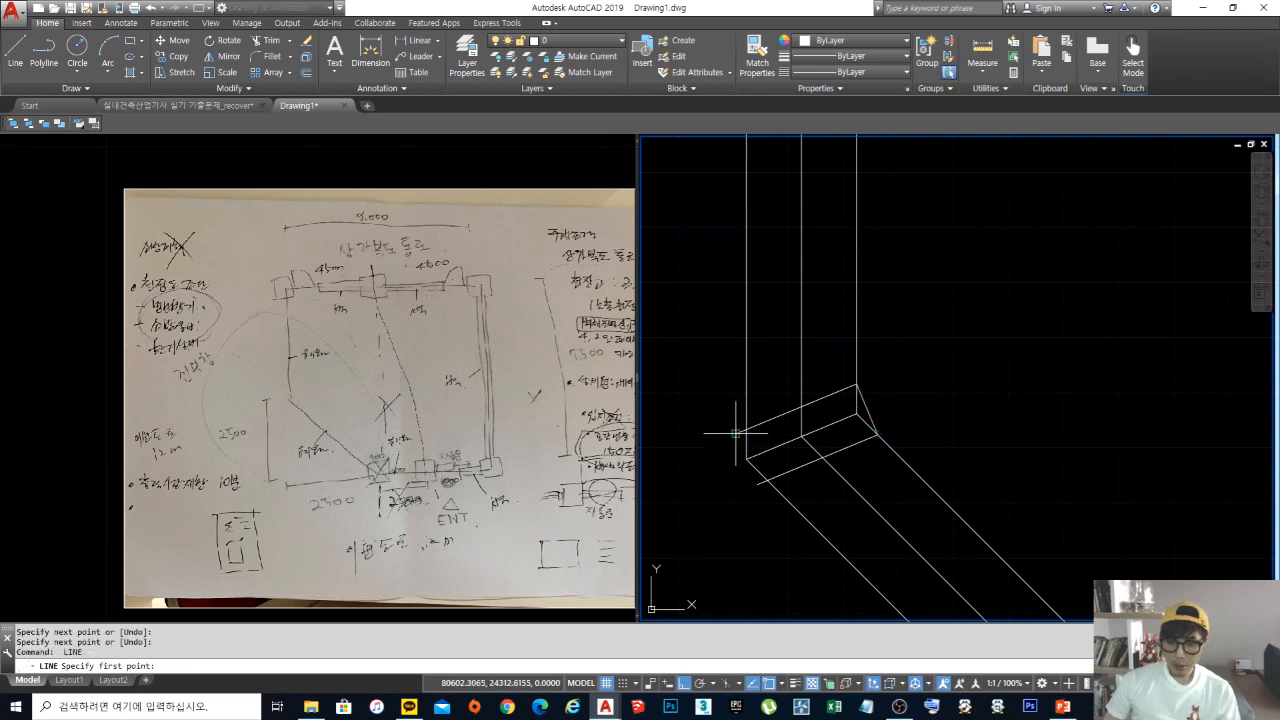
click(737, 432)
click(760, 484)
key(Return)
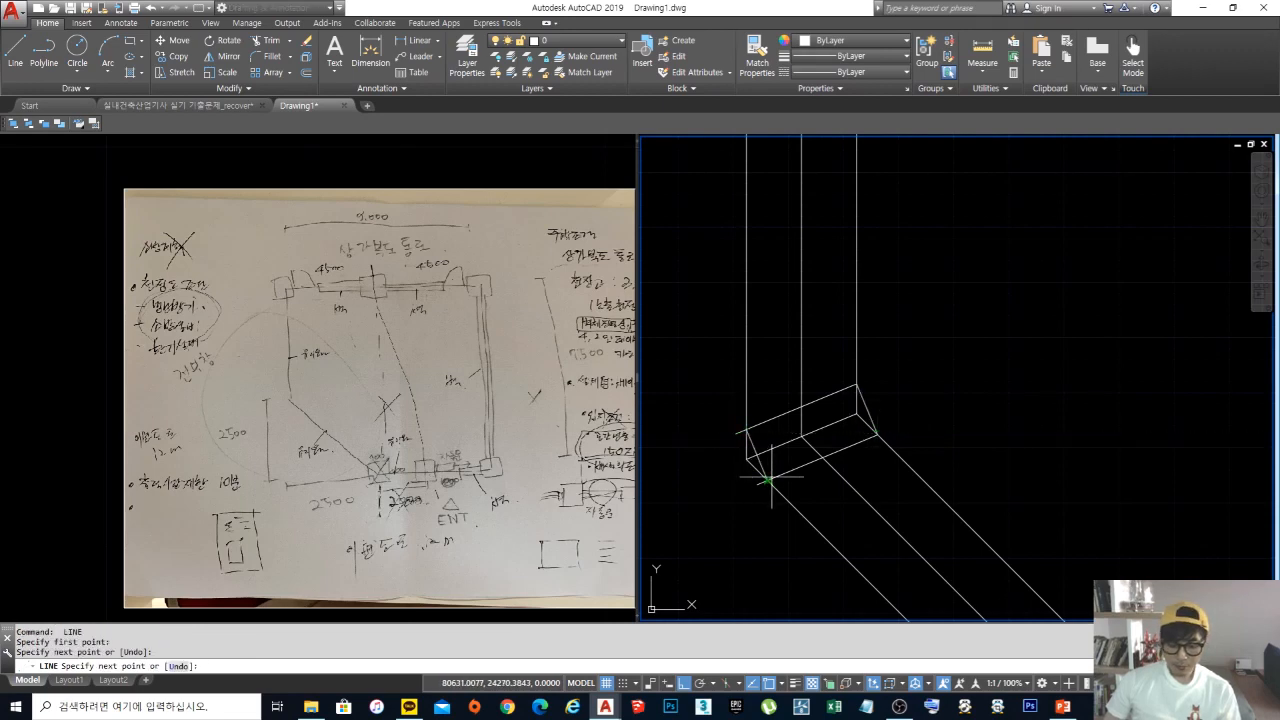
Step: Trim the inner and outer wall corners between the two offset lines at the upper bend
text(tr)
key(Return)
scroll(755, 470, up, 2)
click(755, 470)
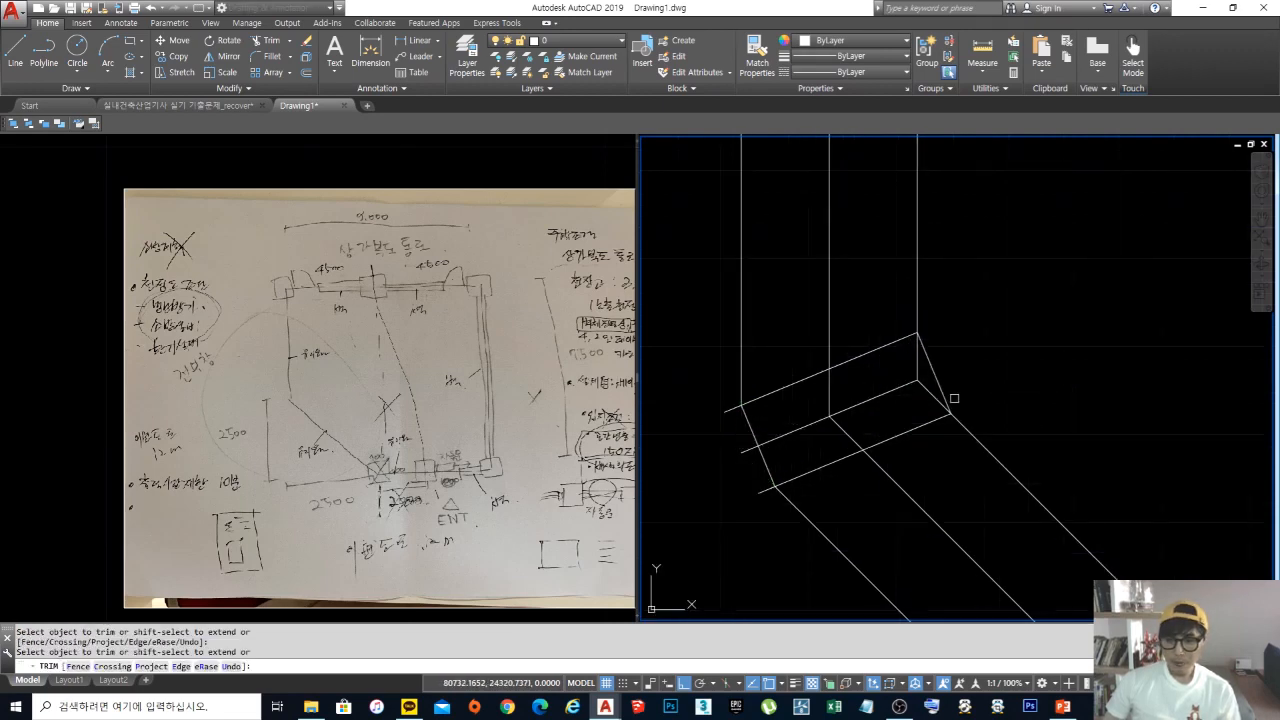
key(Return)
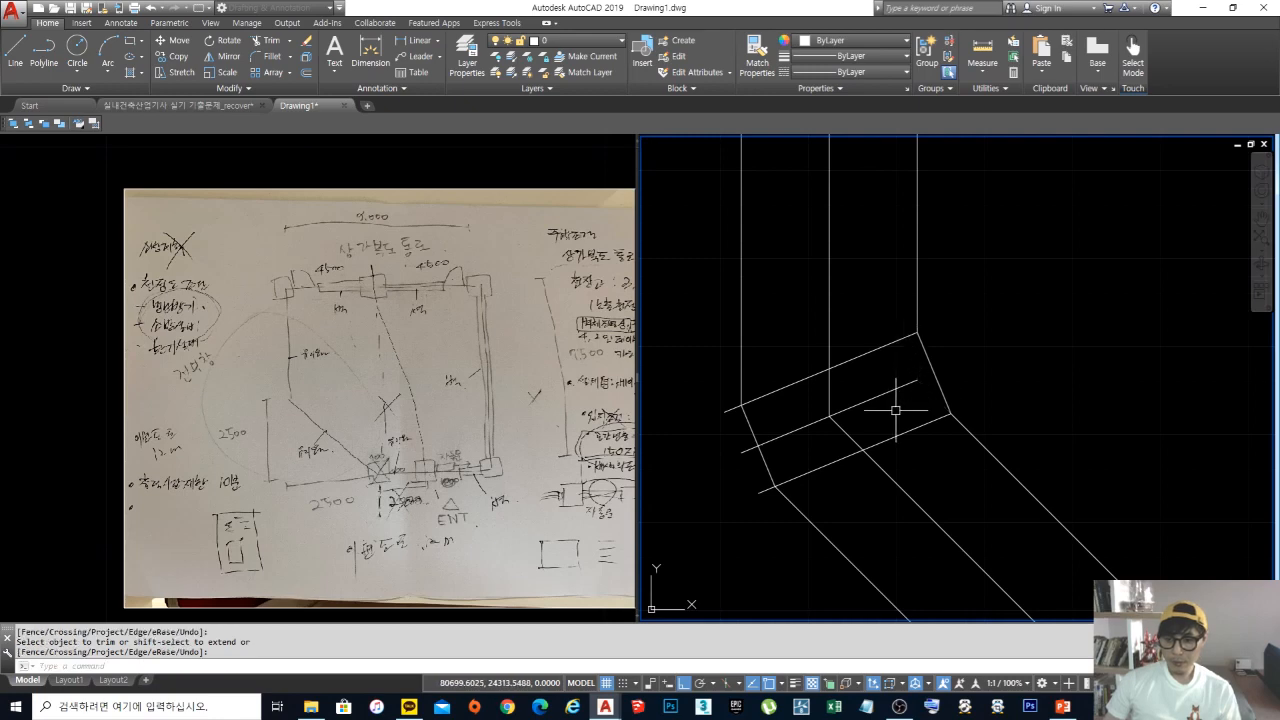
Step: Erase the middle diagonal line inside the corner post at the upper bend
text(e)
key(Return)
click(896, 411)
click(871, 392)
key(Return)
key(Return)
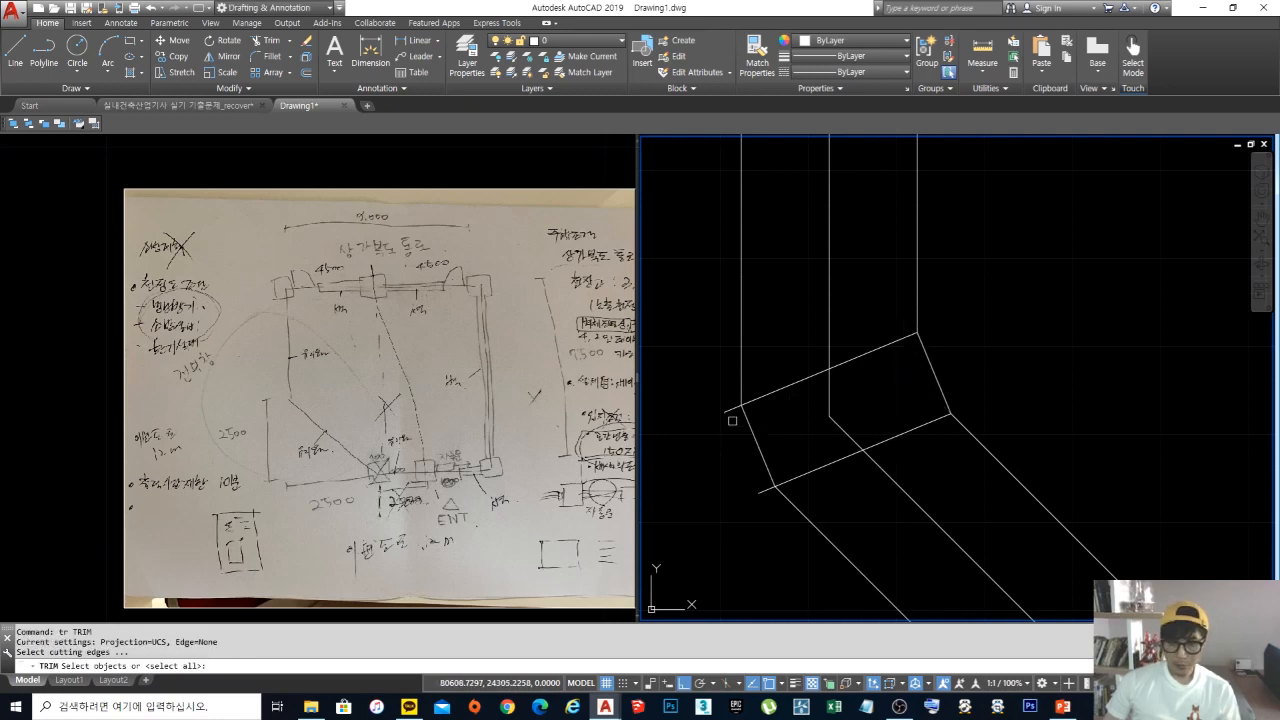
Step: Trim the ends of the upper corner post's edge lines that overshoot the wall's outer line
text(tr)
key(Return)
key(Return)
click(726, 412)
key(Return)
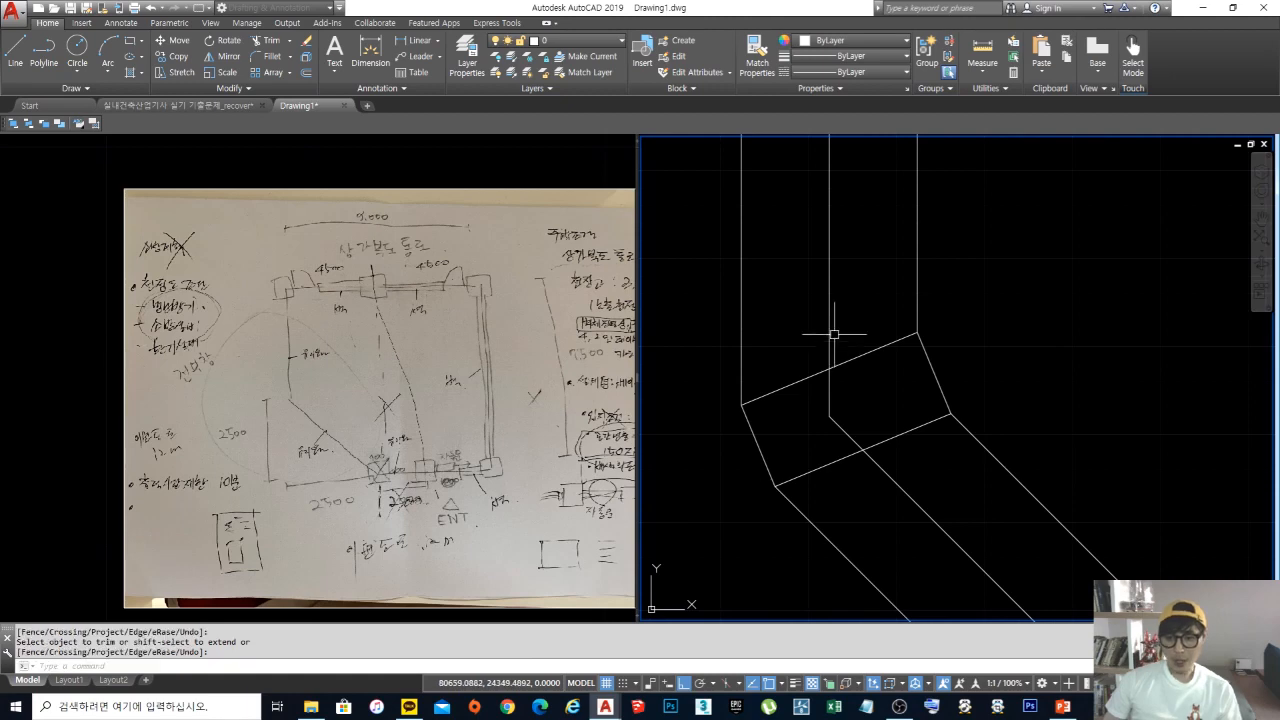
Step: Examine the framed left wall between the top-left column and the upper bend
scroll(834, 362, down, 10)
middle_drag(931, 373, 889, 388)
scroll(889, 388, down, 5)
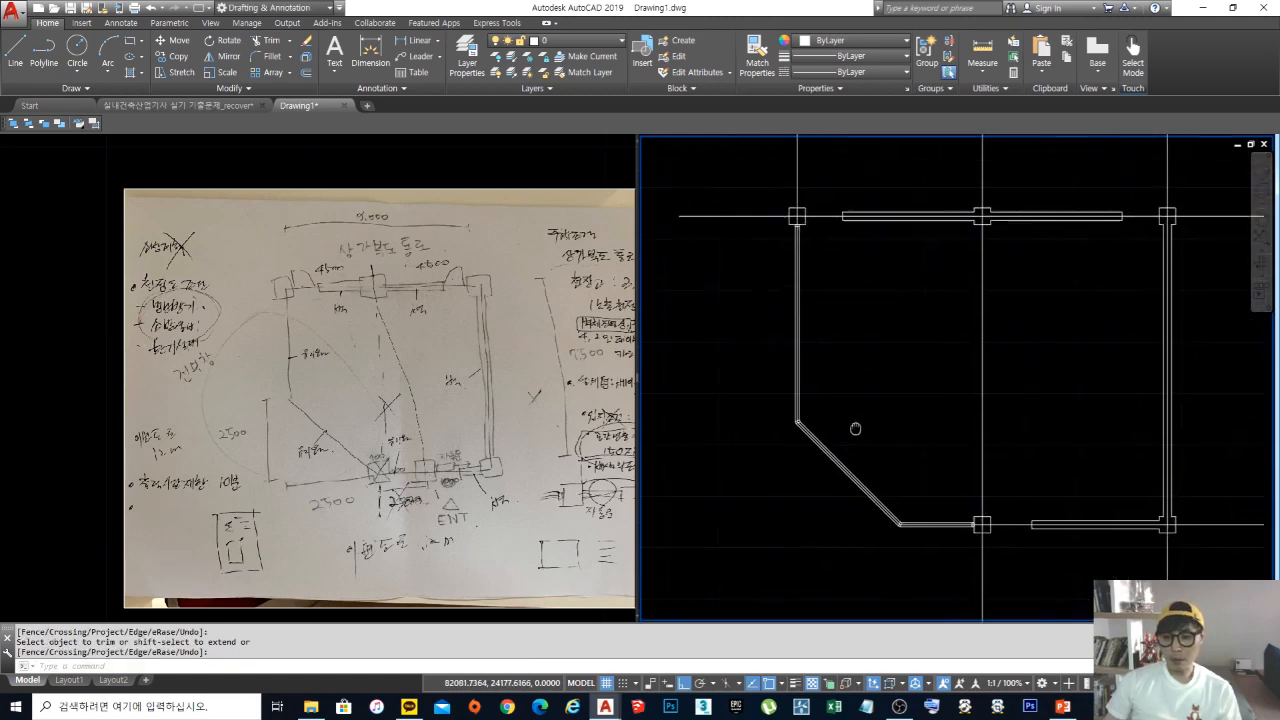
scroll(790, 251, up, 5)
scroll(798, 284, down, 2)
middle_drag(802, 292, 805, 235)
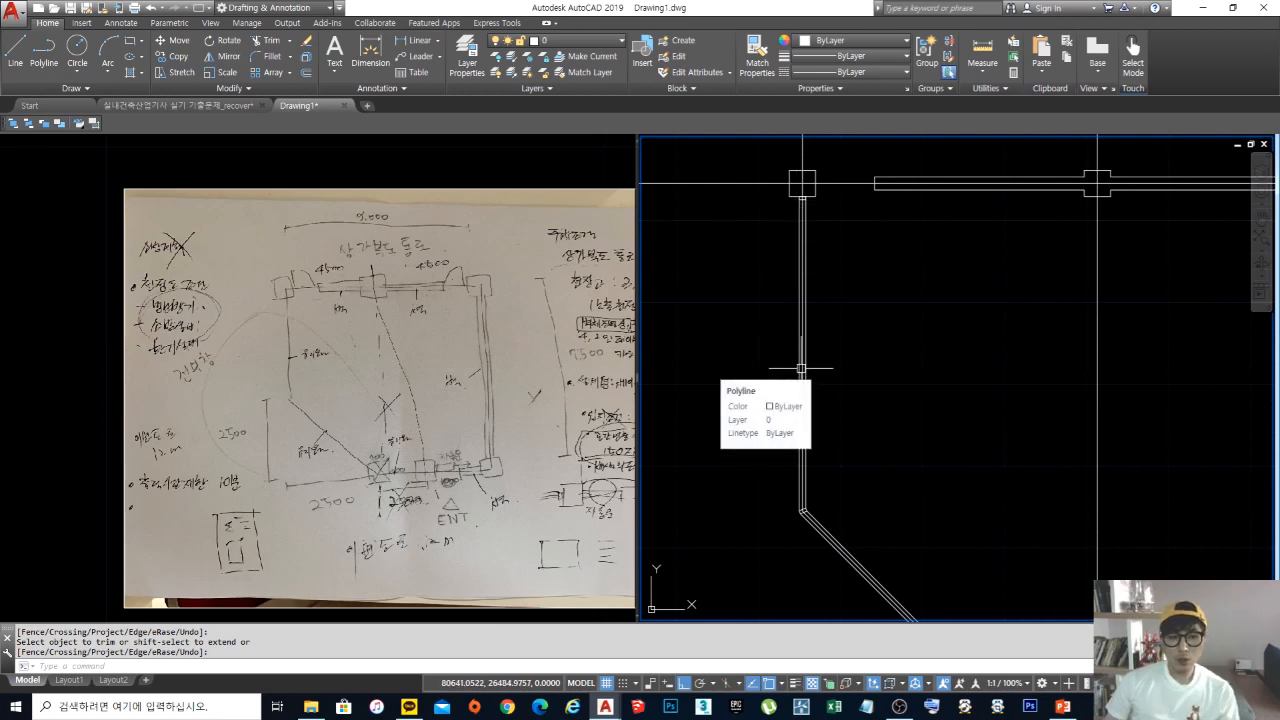
key(Escape)
key(Escape)
key(Escape)
key(Escape)
middle_drag(826, 389, 833, 365)
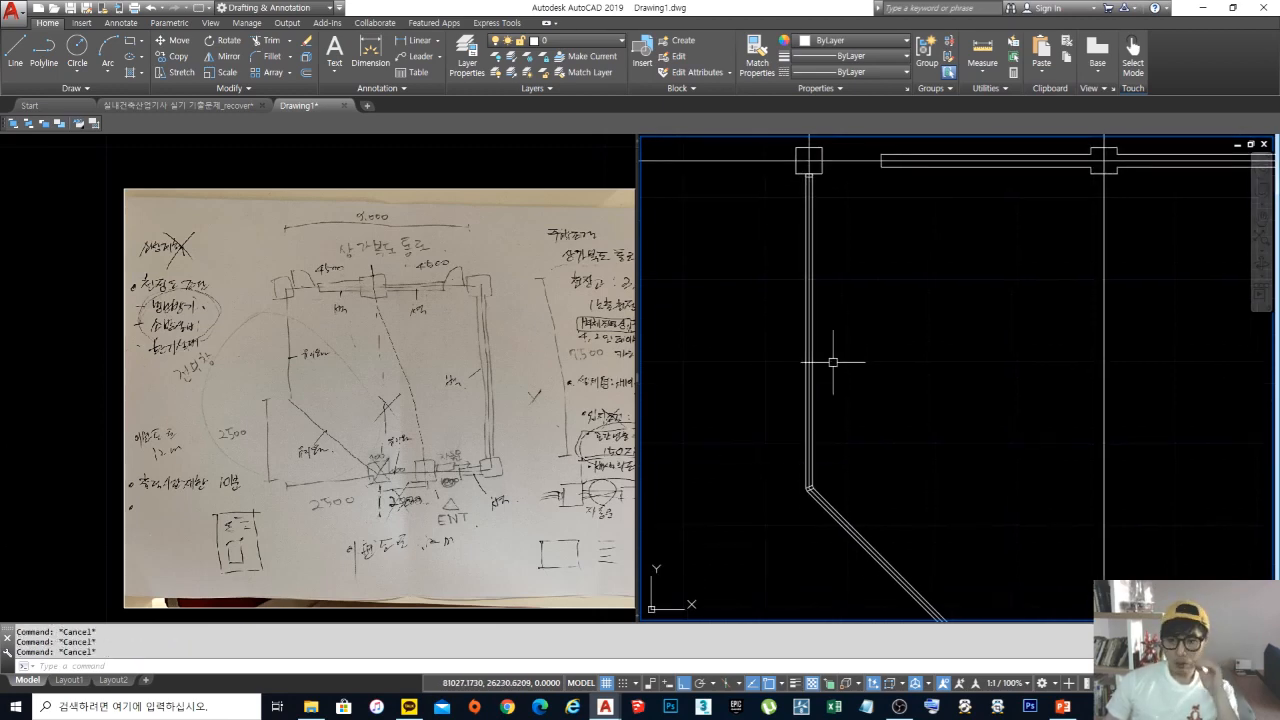
scroll(812, 200, up, 8)
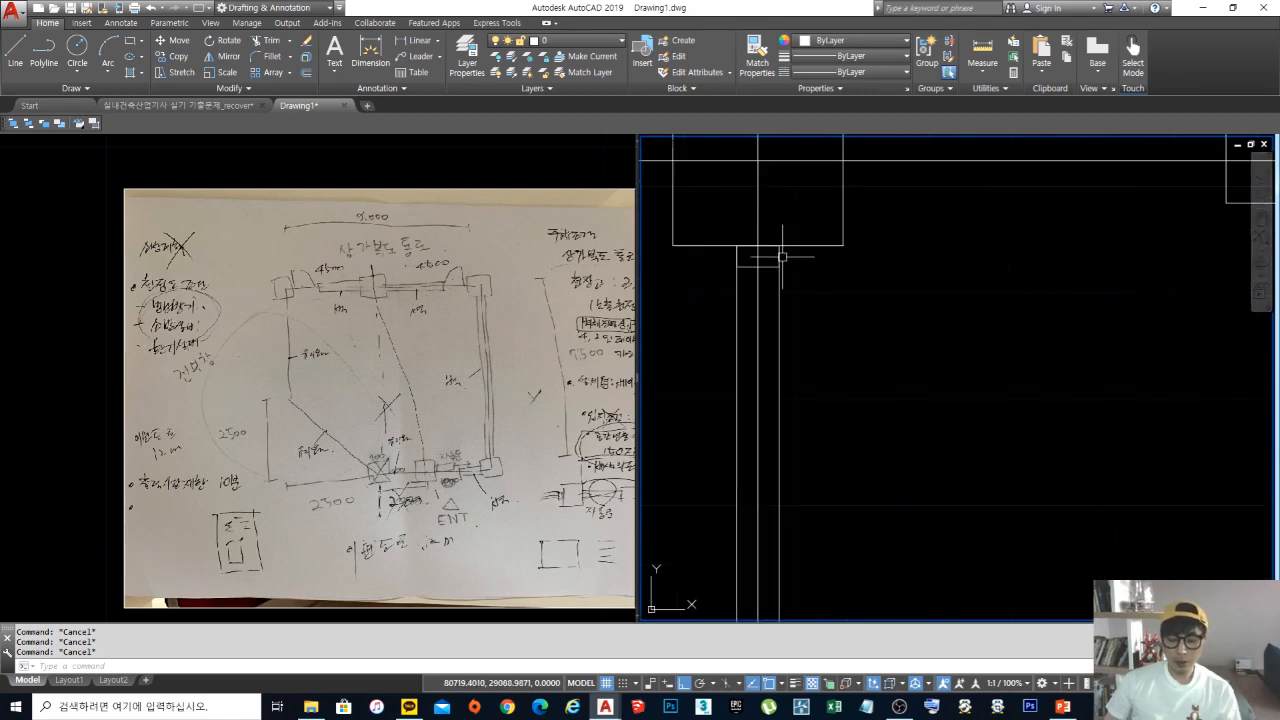
scroll(812, 268, down, 5)
scroll(823, 423, up, 5)
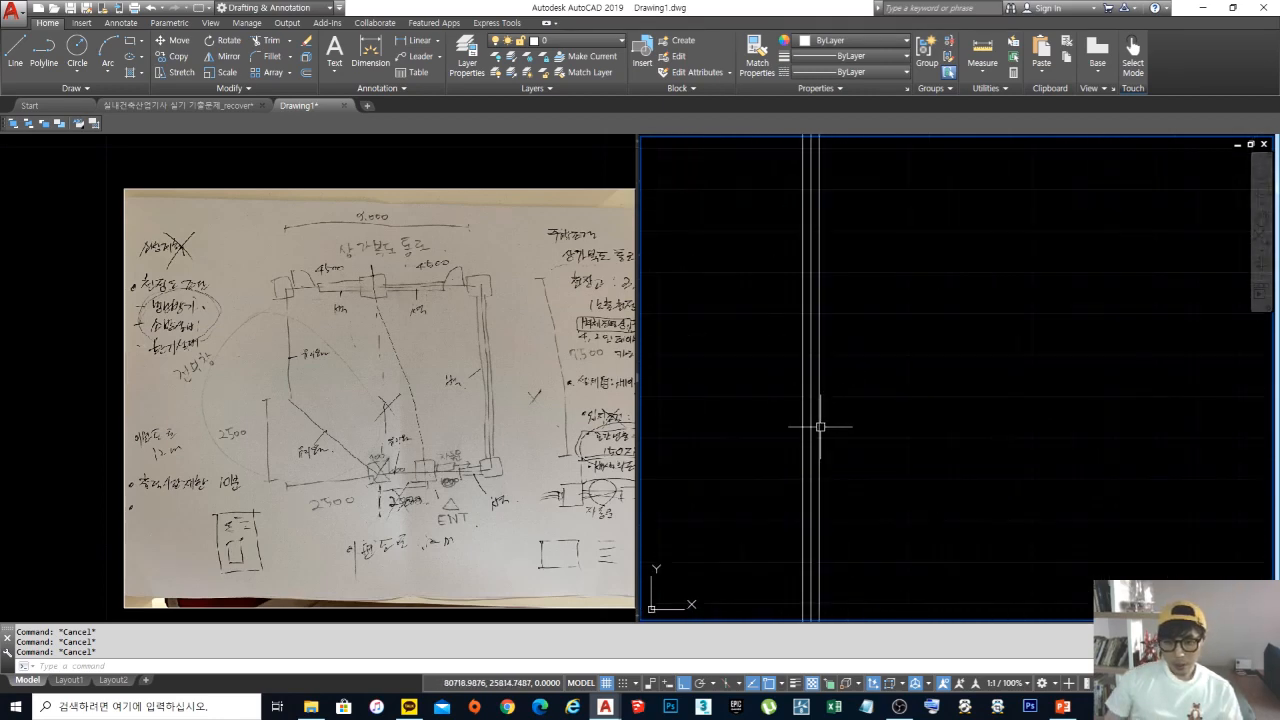
scroll(829, 511, down, 2)
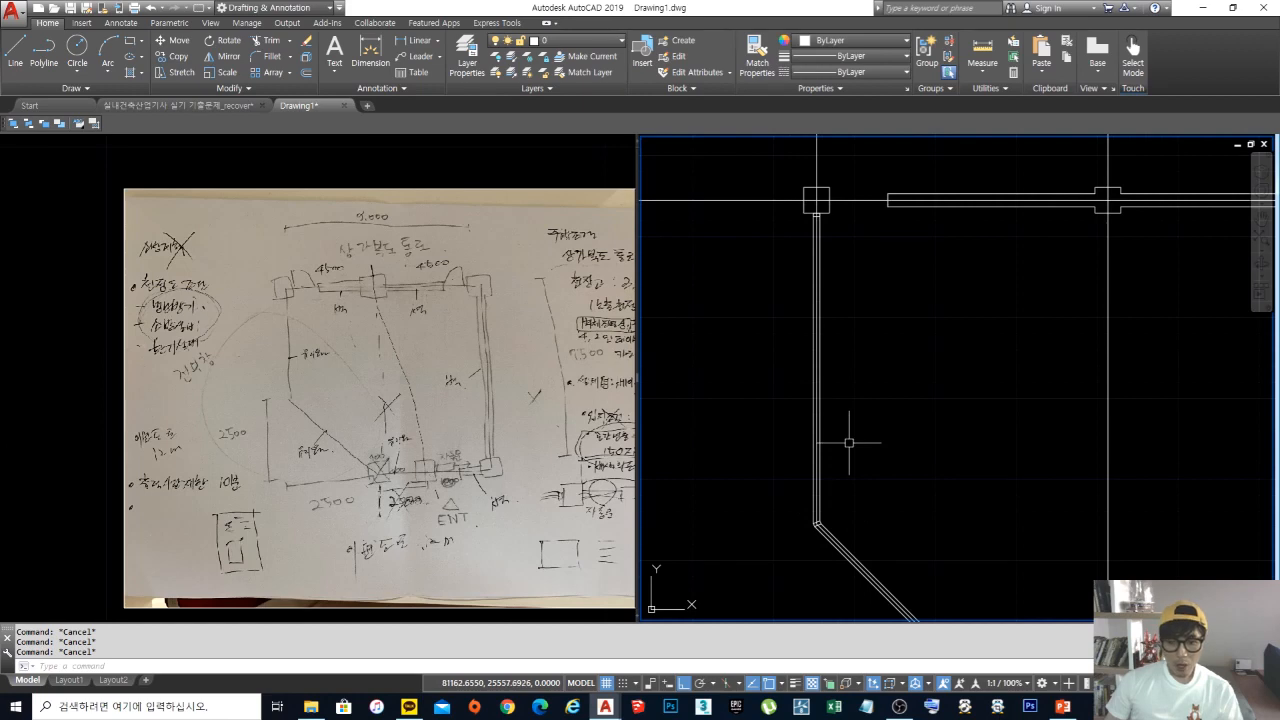
Step: Measure the left wall's inner side from the post below the top-left column to the upper bend
key(Return)
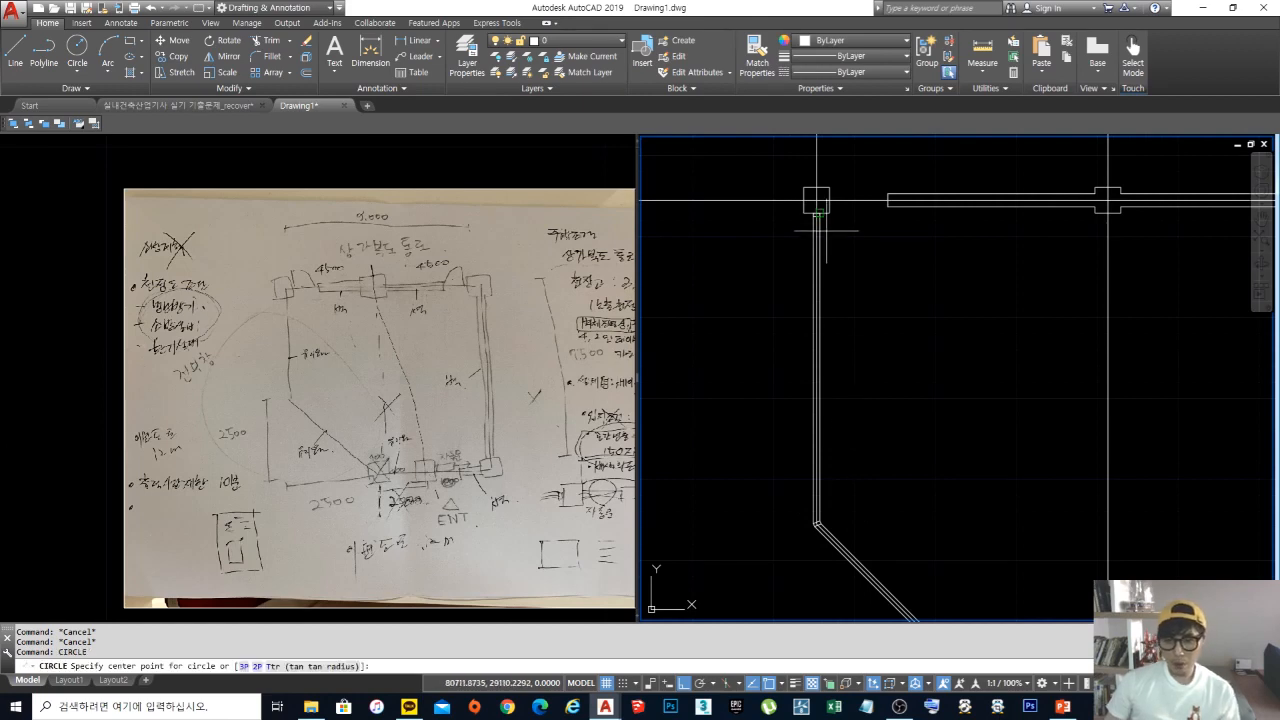
key(Escape)
key(Escape)
text(di)
key(Return)
scroll(820, 265, up, 2)
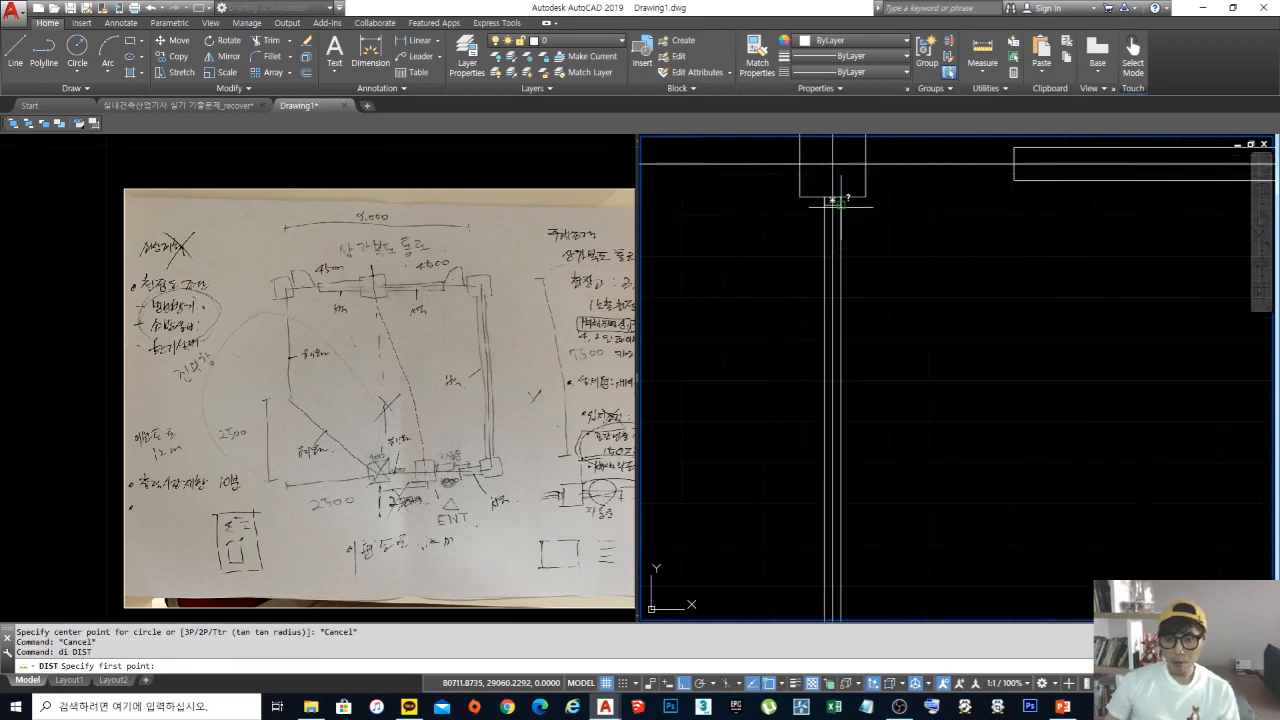
click(840, 205)
scroll(863, 277, down, 3)
scroll(860, 437, up, 3)
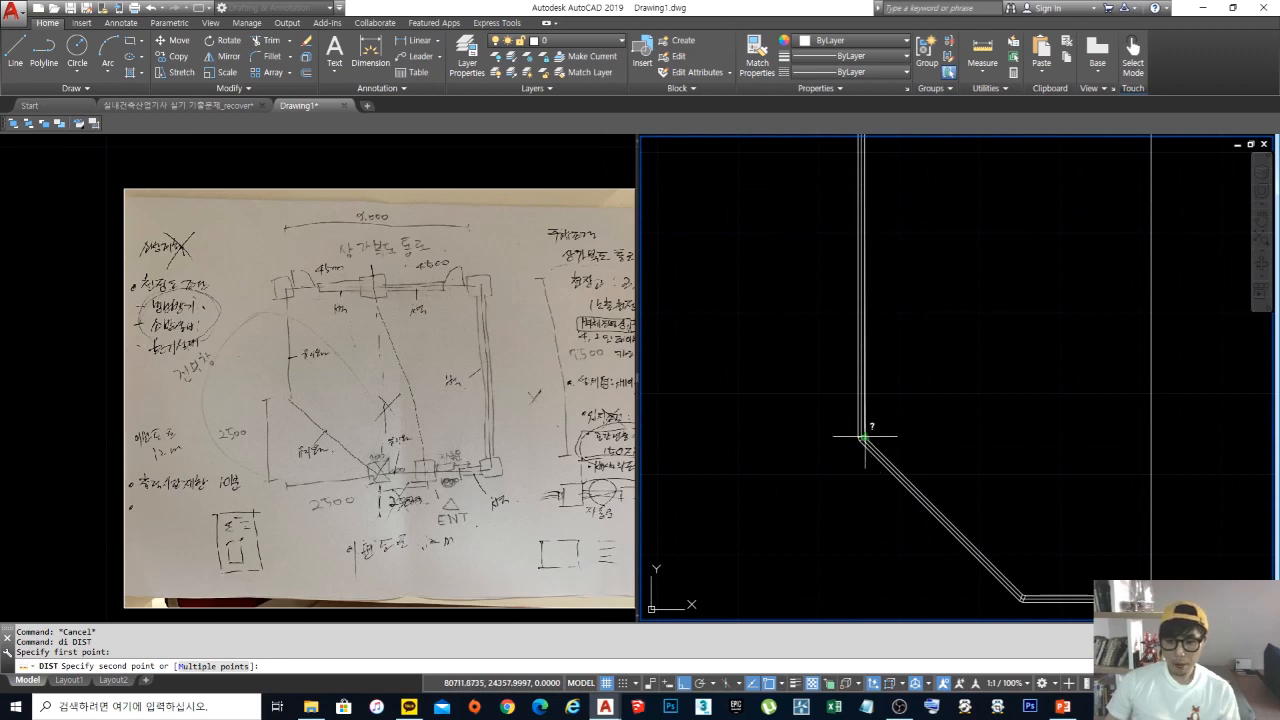
click(864, 436)
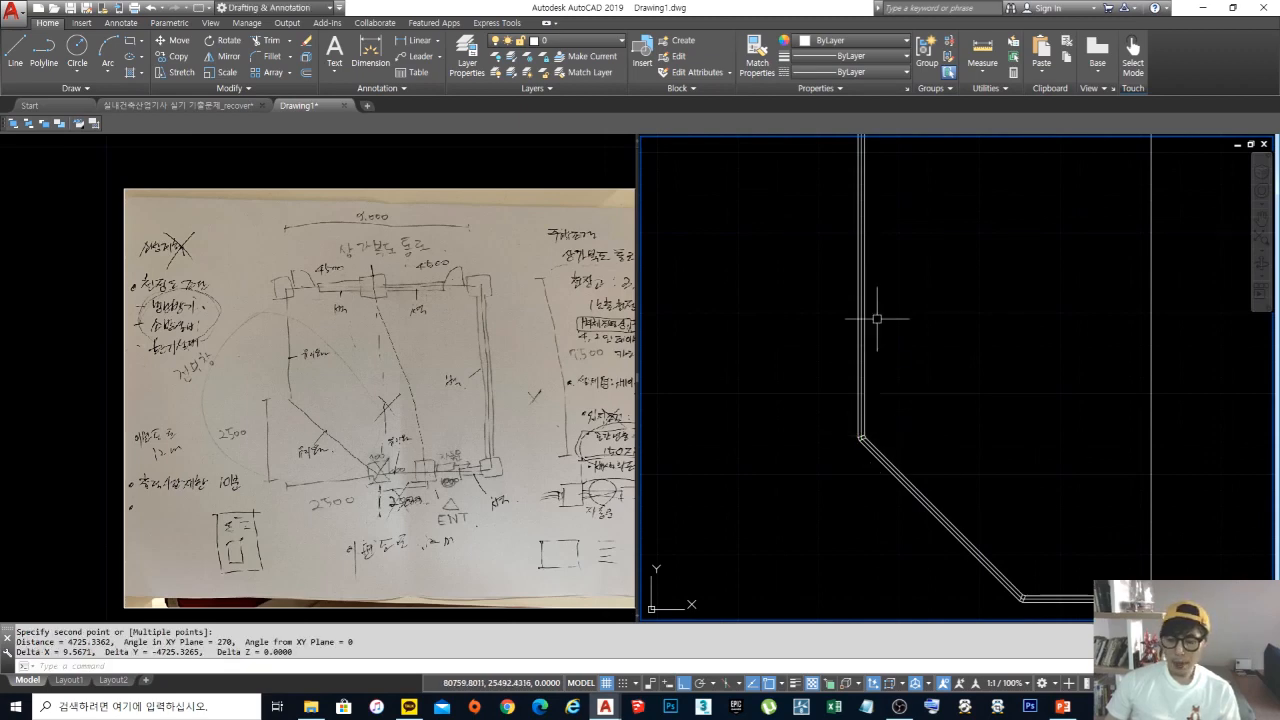
Step: Try copying the post below the top-left column 2000 mm down the left wall
scroll(877, 317, down, 2)
middle_drag(885, 304, 860, 400)
scroll(834, 333, up, 2)
middle_drag(840, 343, 868, 364)
scroll(867, 376, up, 4)
middle_drag(960, 378, 851, 380)
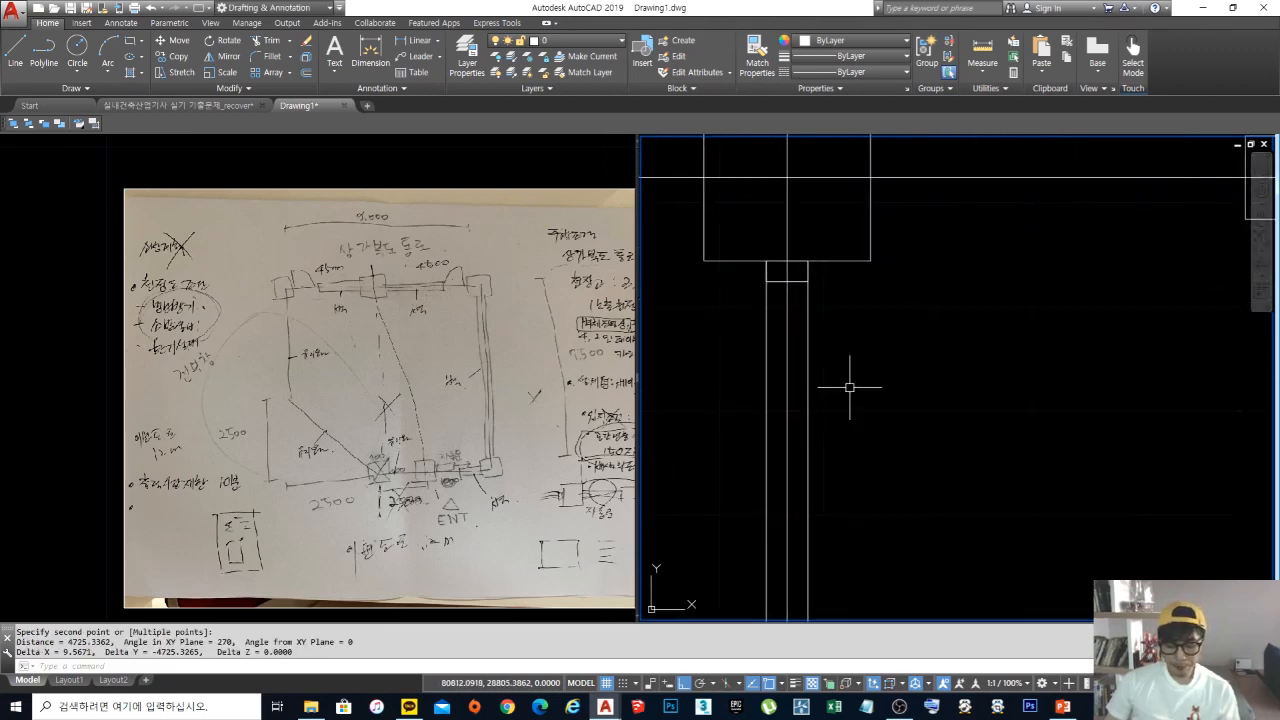
text(co)
key(Return)
click(806, 282)
key(Return)
click(934, 300)
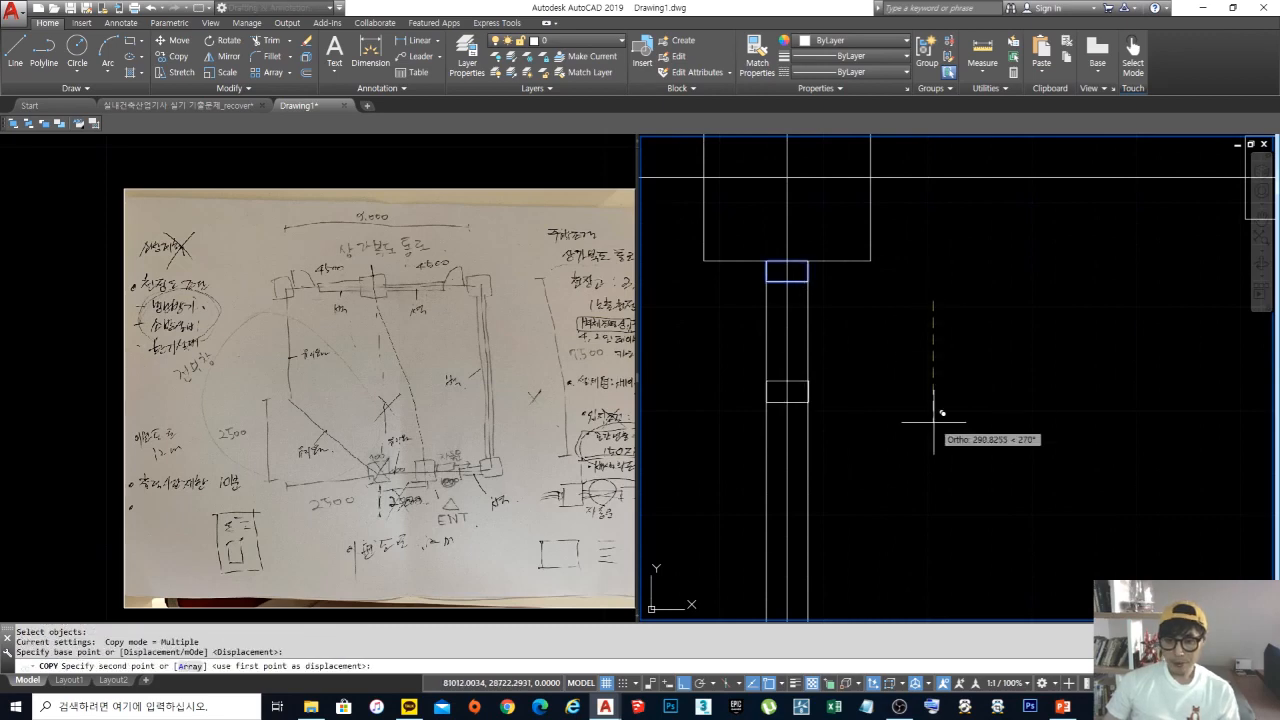
scroll(934, 422, down, 2)
text(2000)
key(Return)
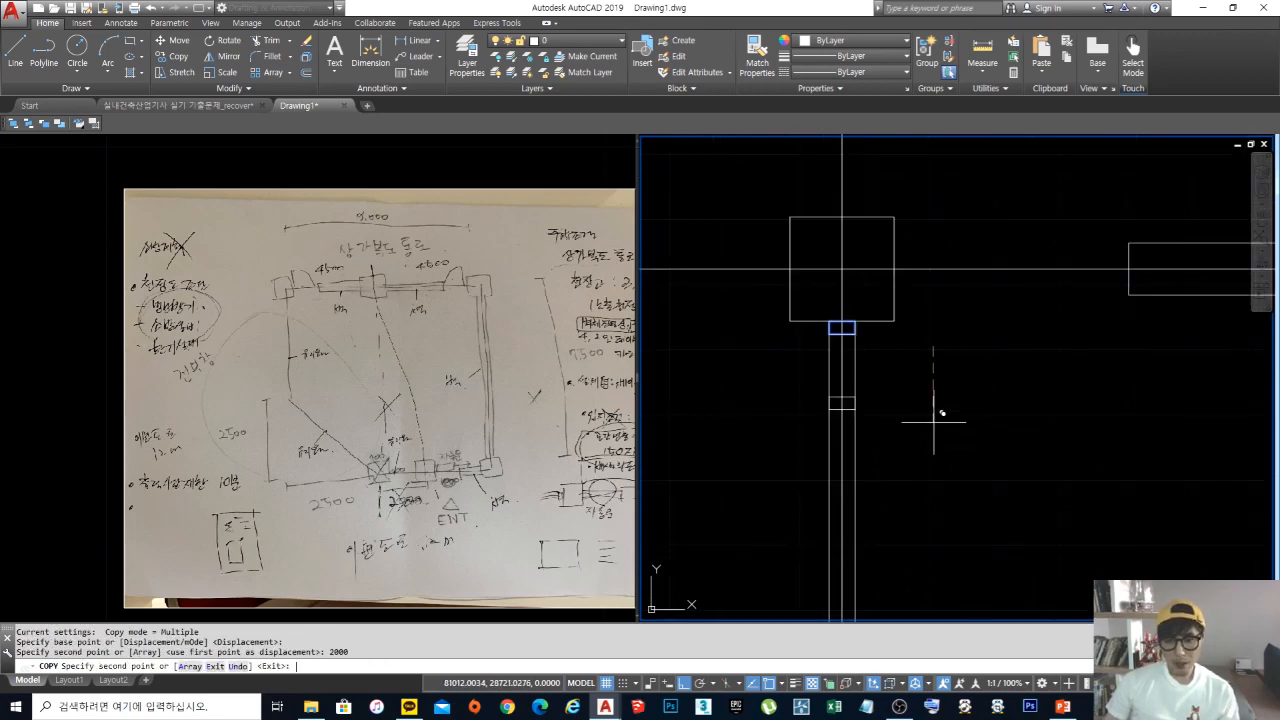
scroll(940, 414, down, 3)
scroll(903, 357, up, 1)
mouse_move(950, 470)
middle_down()
mouse_move(903, 357)
mouse_move(873, 385)
middle_up()
scroll(879, 352, up, 2)
scroll(879, 354, down, 2)
scroll(874, 386, up, 2)
scroll(874, 387, down, 2)
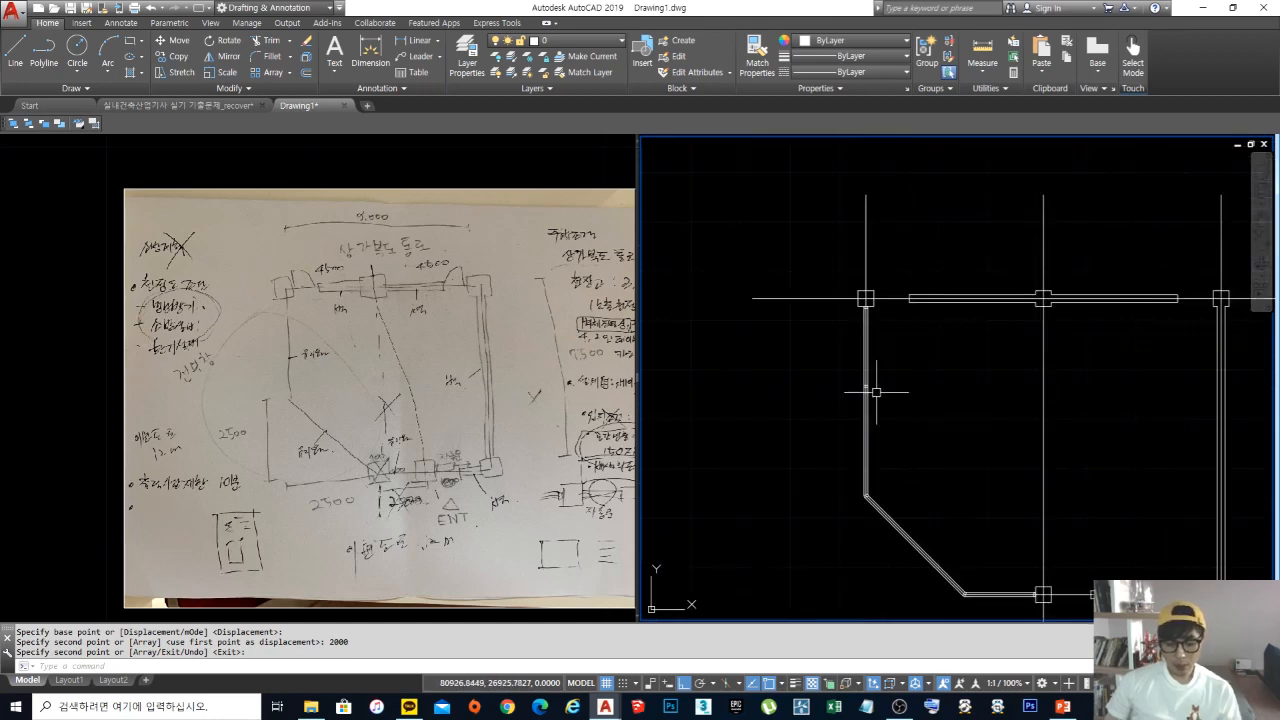
Step: Calculate 4750/3 to work out an even post spacing for the left wall
text(cal)
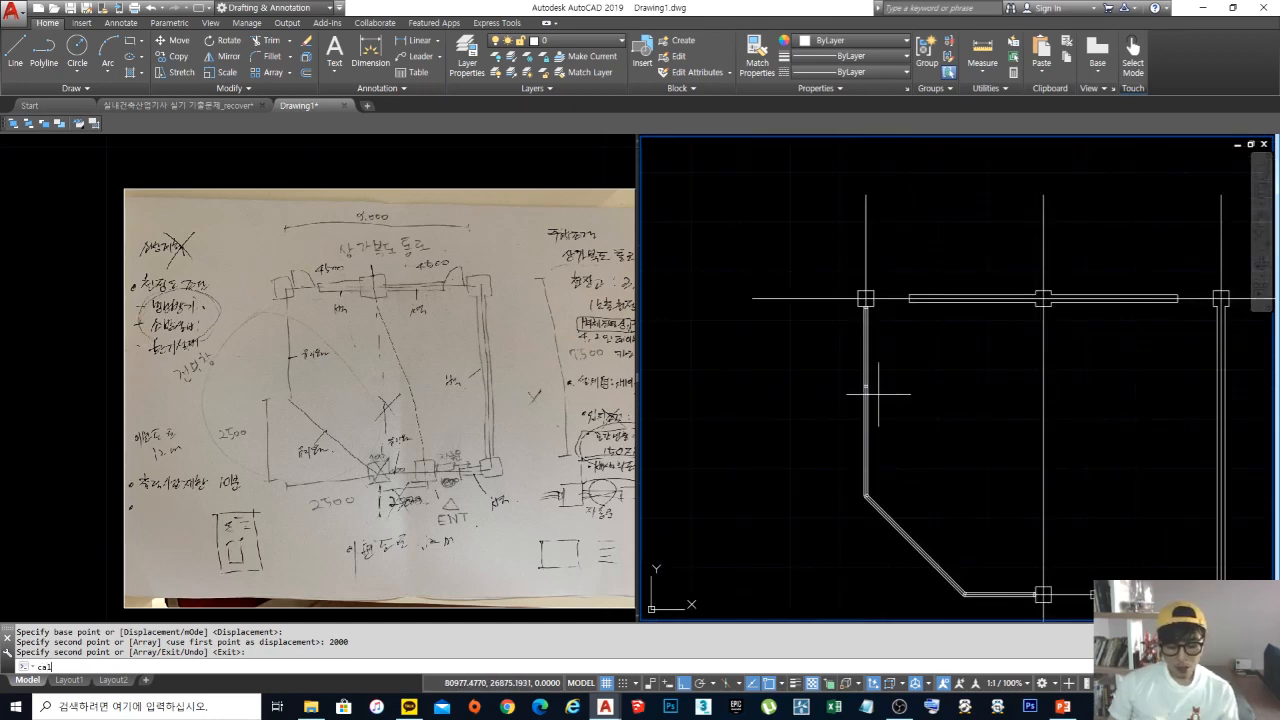
key(Return)
text(47)
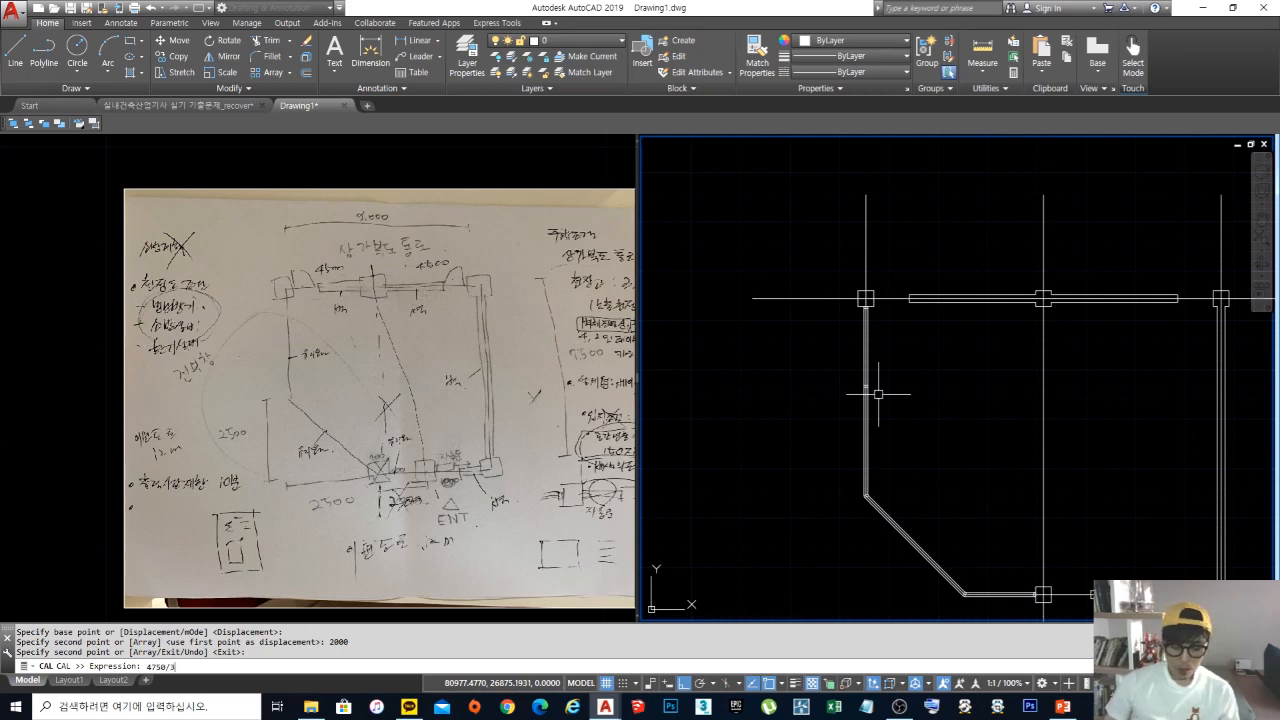
text(50/3)
key(Return)
key(Escape)
key(Escape)
key(Escape)
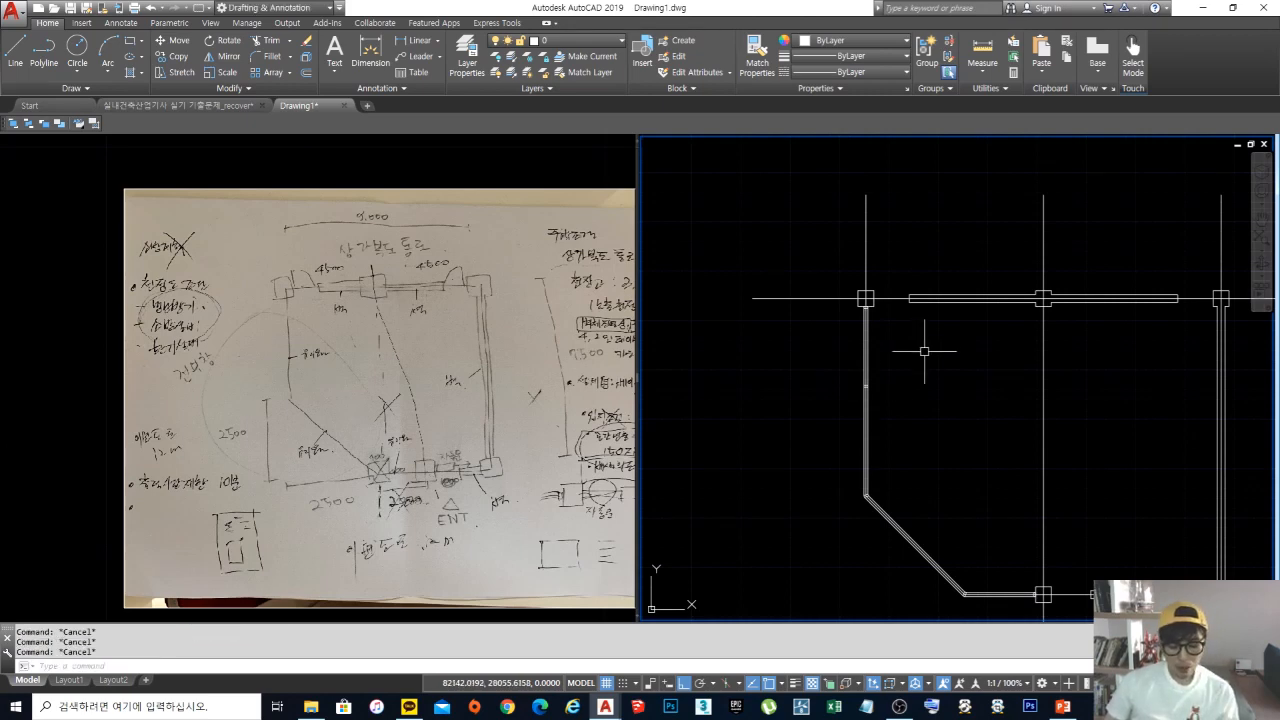
Step: Erase the post copied 2000 mm down the left wall
scroll(868, 368, up, 4)
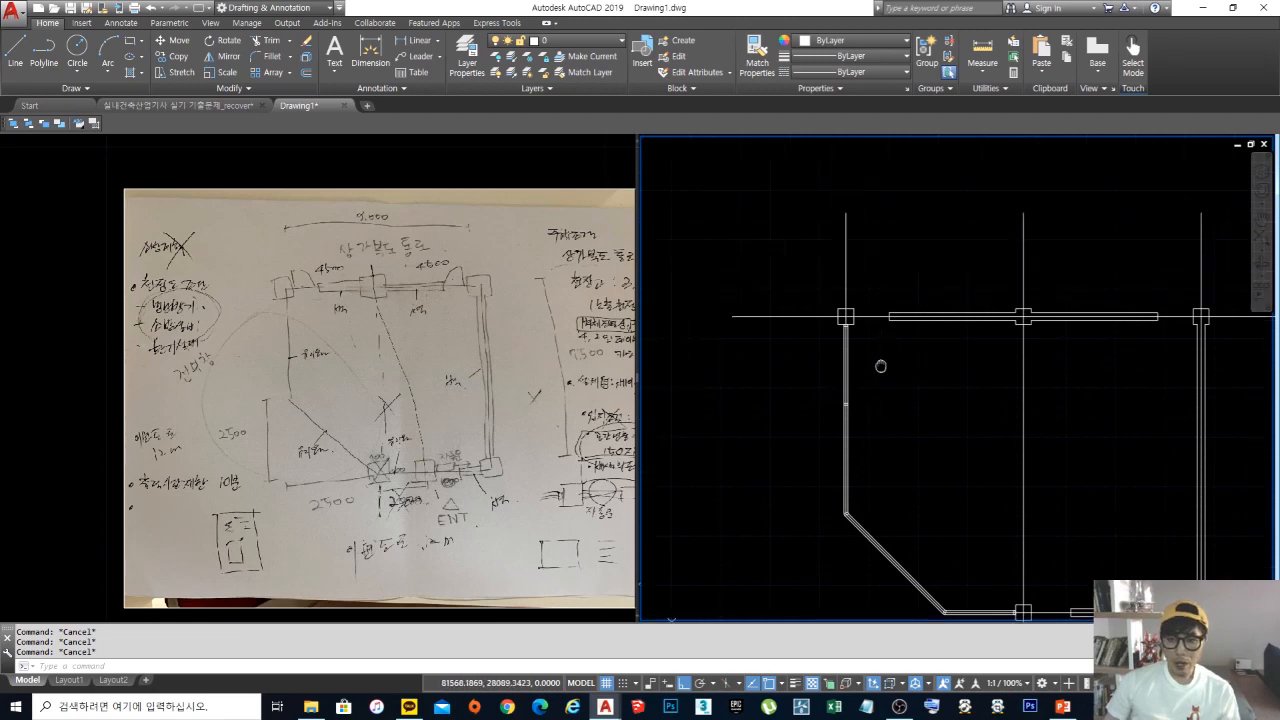
click(823, 400)
click(907, 455)
key(Escape)
Step: Copy the post below the top-left column 1550 mm straight down the left wall
middle_drag(903, 373, 866, 449)
text(co)
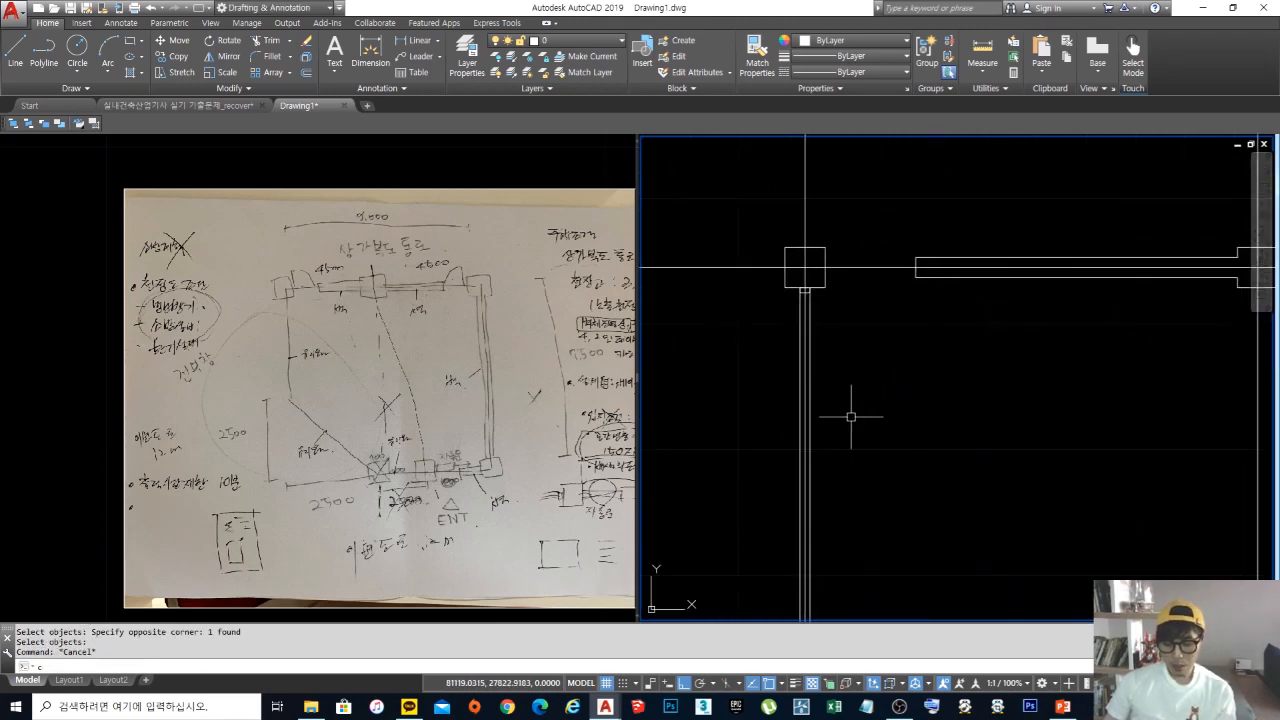
key(Return)
scroll(810, 300, up, 6)
click(845, 352)
key(Return)
click(1005, 325)
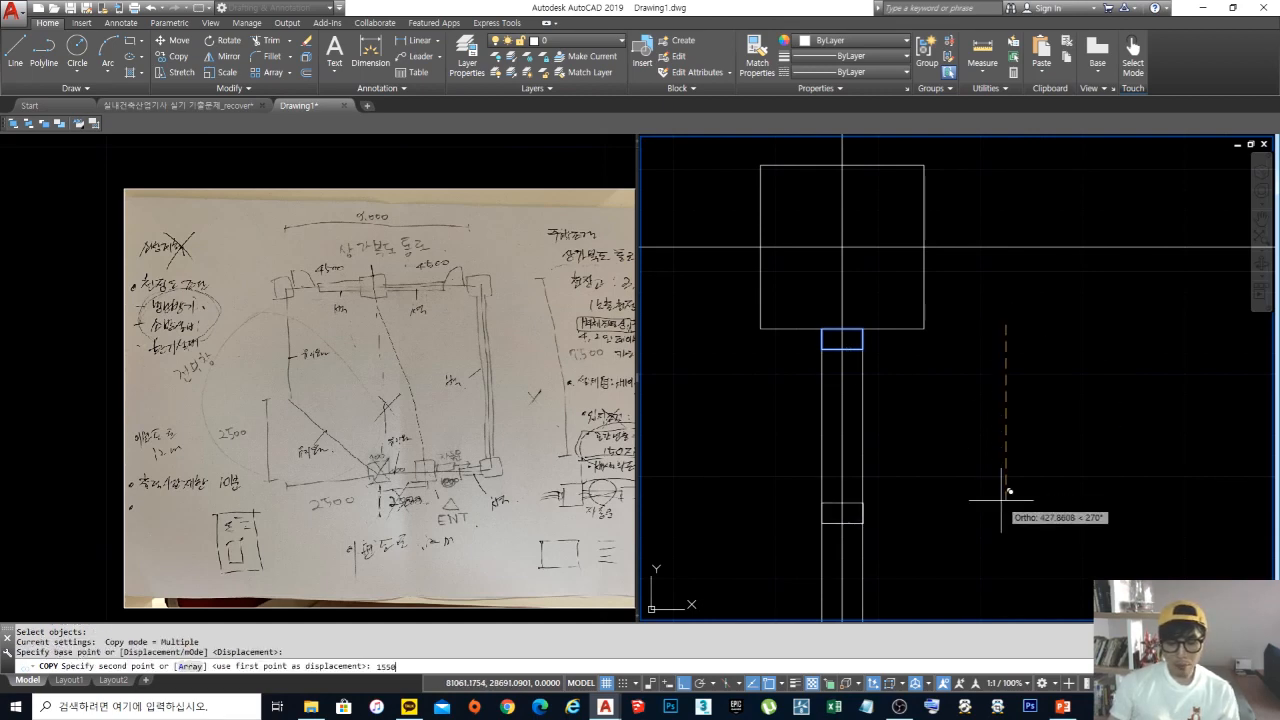
key(Return)
scroll(1001, 503, down, 7)
middle_drag(1000, 503, 906, 290)
scroll(887, 368, up, 6)
key(Return)
Step: Copy the left wall's first intermediate post another 1550 mm straight down
key(Return)
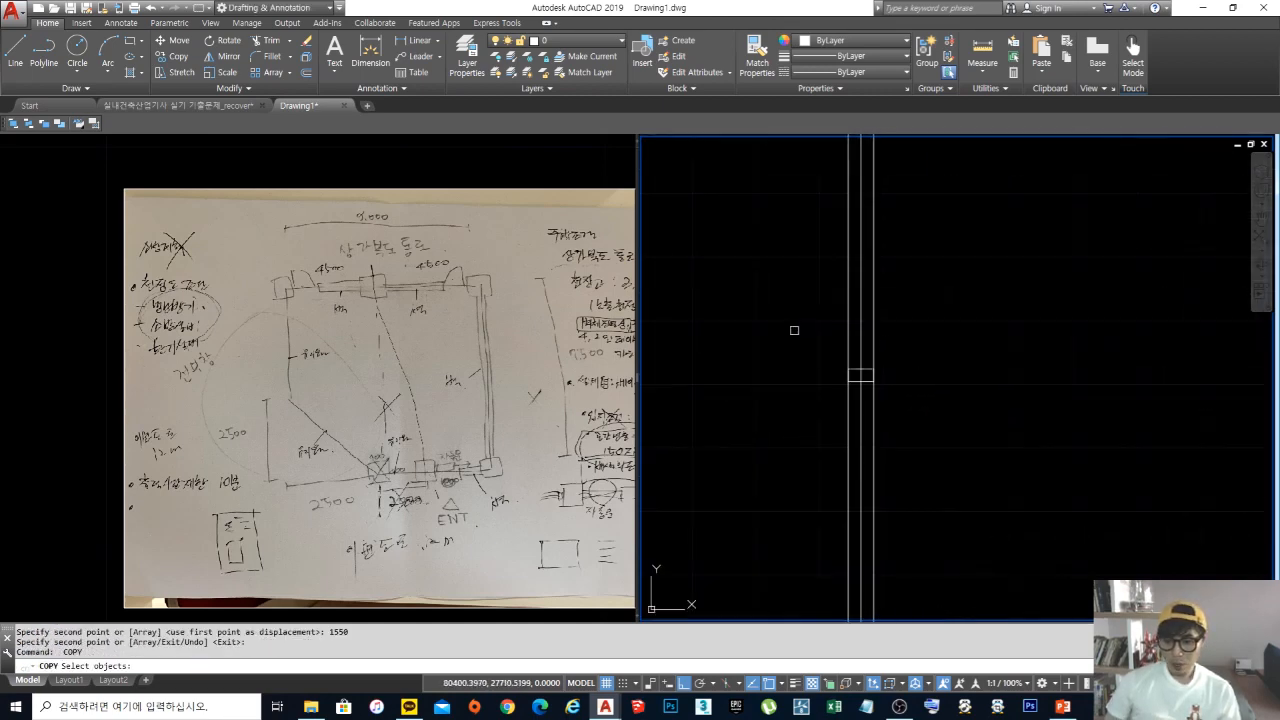
drag(794, 330, 1024, 506)
key(Return)
click(958, 364)
text(155)
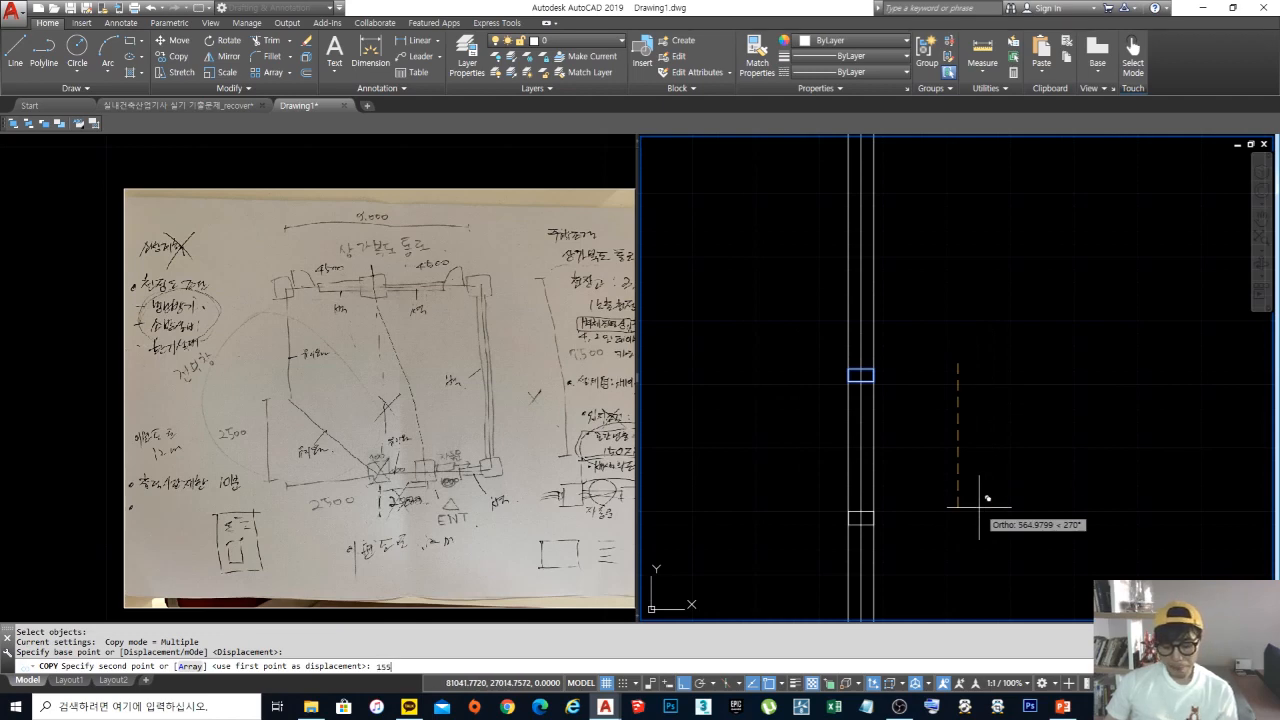
text(0)
key(Return)
scroll(975, 495, down, 6)
key(Escape)
Step: Draw a line across the diagonal wall joining the midpoints of its outer and inner lines
scroll(855, 293, up, 4)
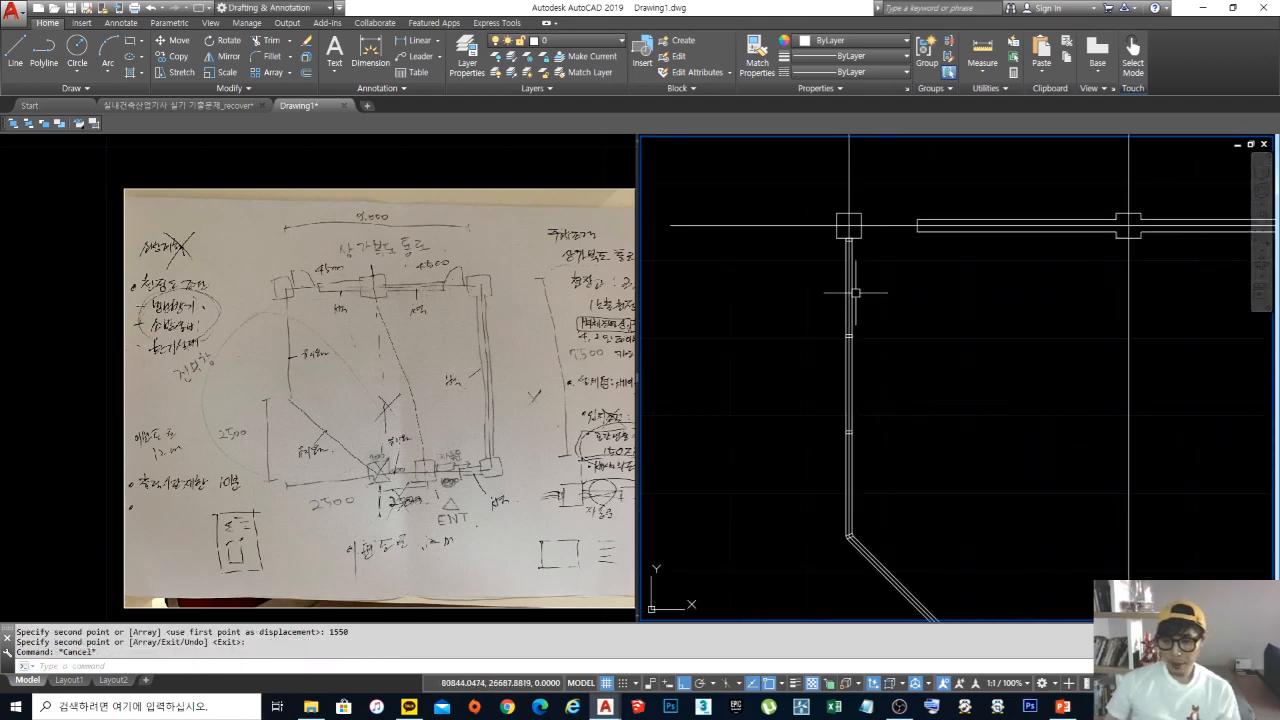
middle_drag(924, 475, 790, 220)
scroll(837, 380, down, 2)
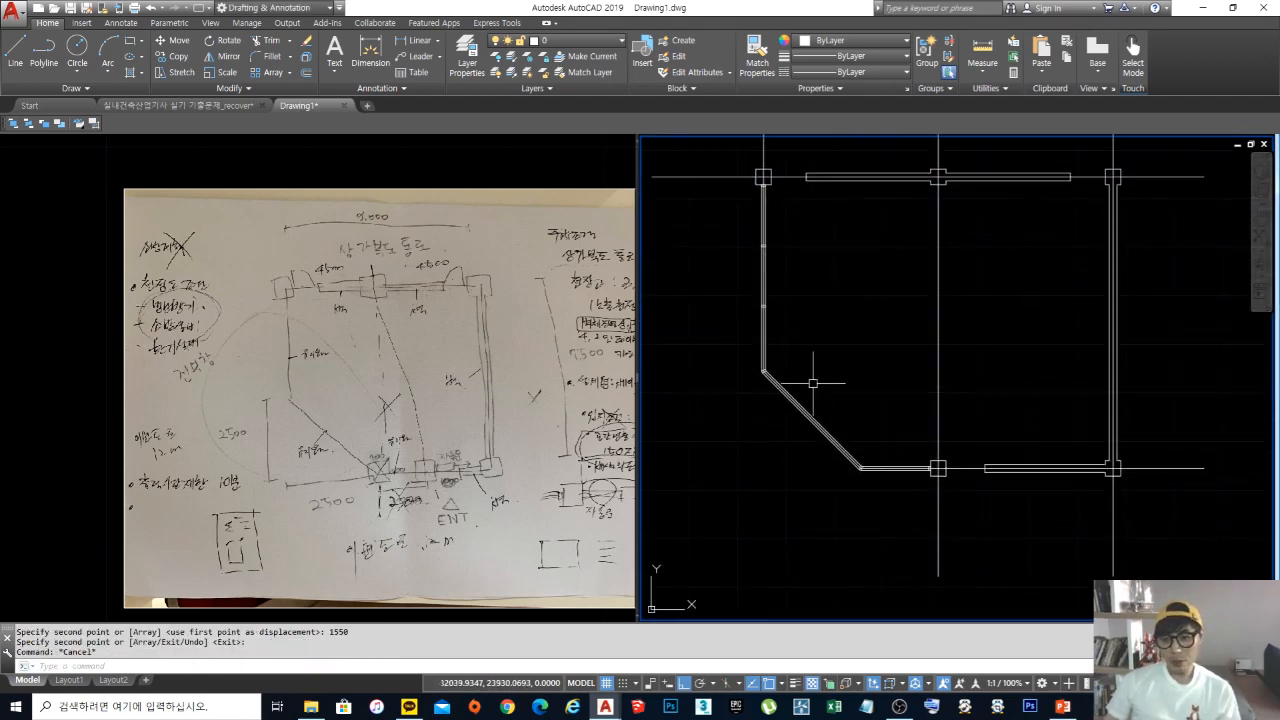
scroll(800, 405, up, 2)
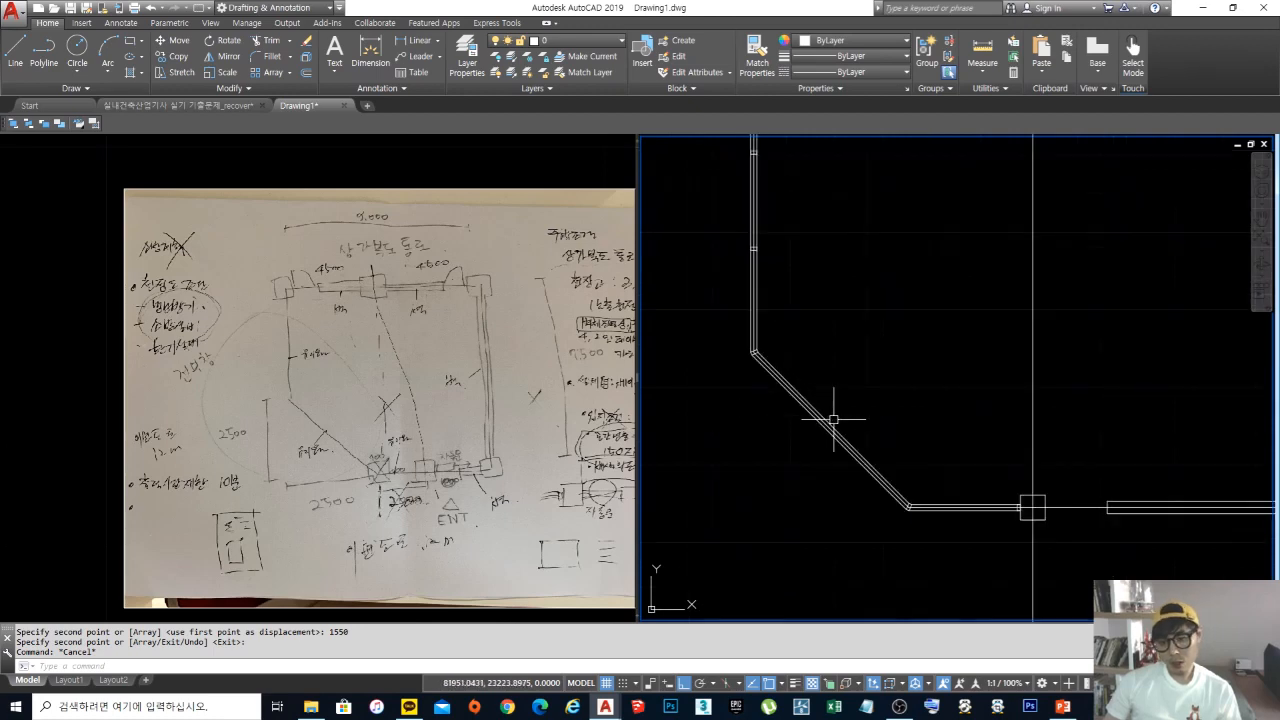
scroll(834, 432, up, 5)
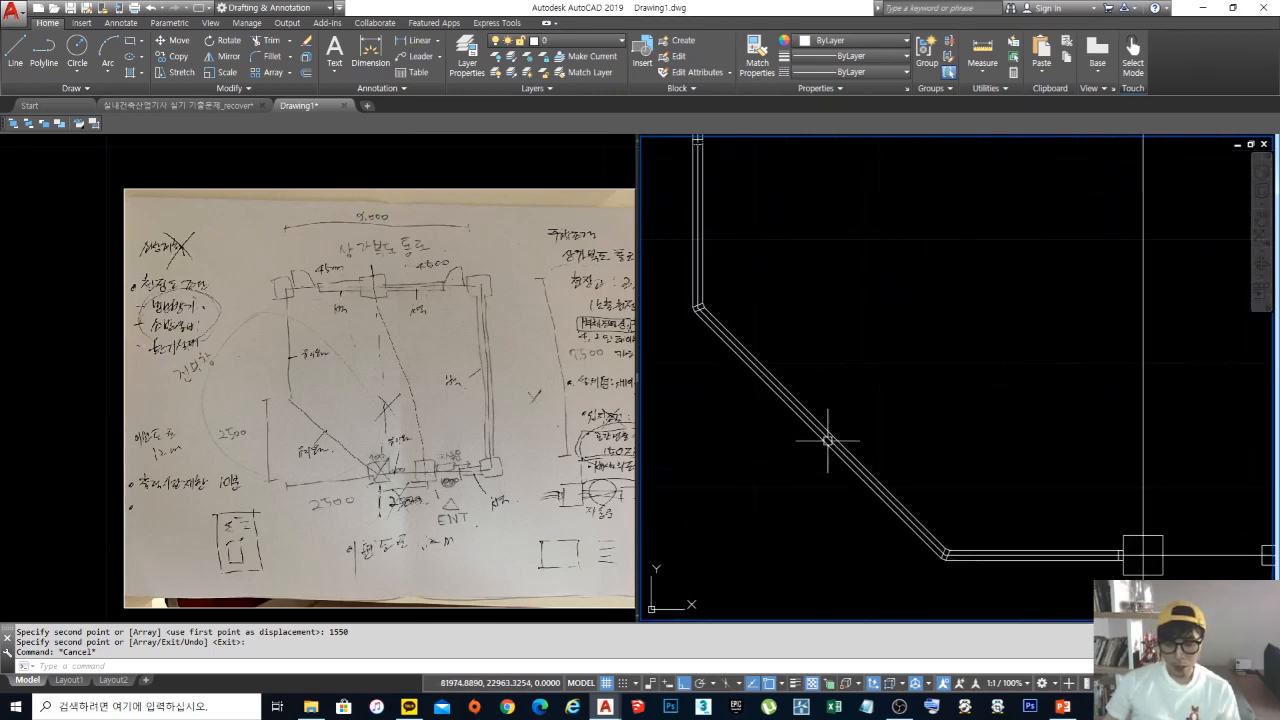
text(l)
key(Return)
click(834, 394)
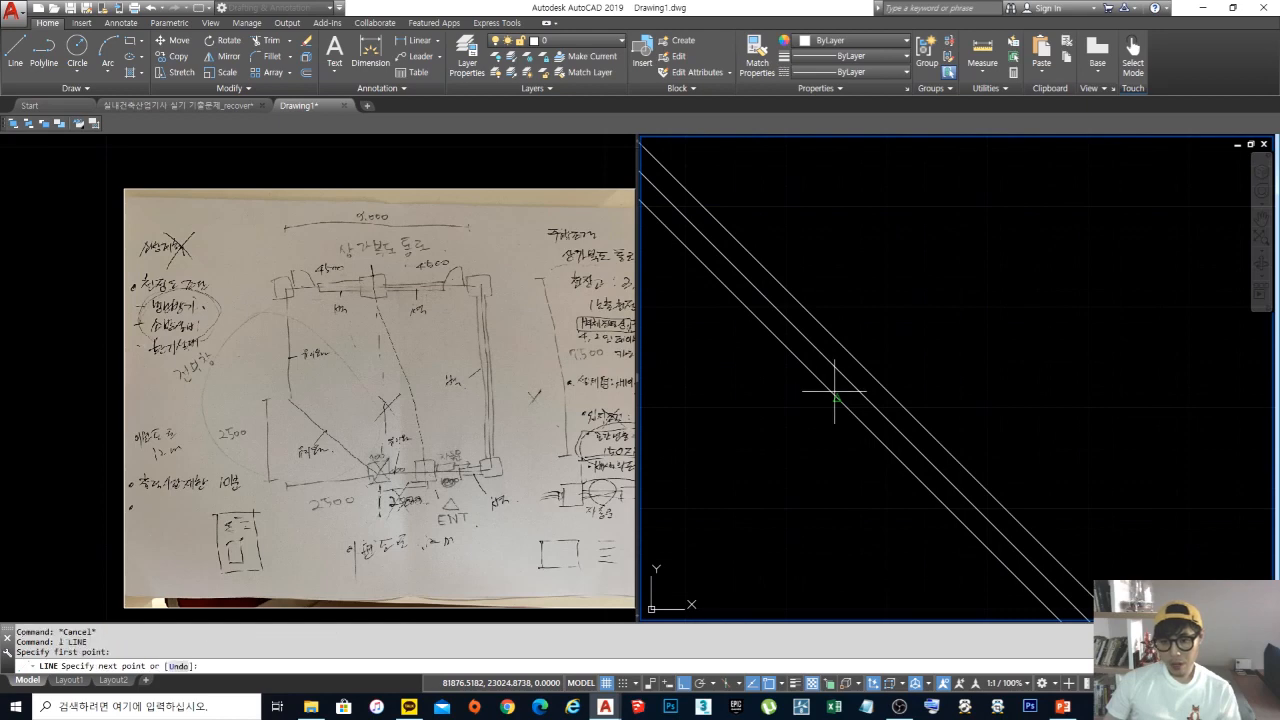
click(866, 374)
key(space)
Step: Offset the diagonal wall's midpoint cross line by 25 mm to both sides
scroll(847, 387, up, 2)
middle_drag(842, 380, 842, 408)
text(o)
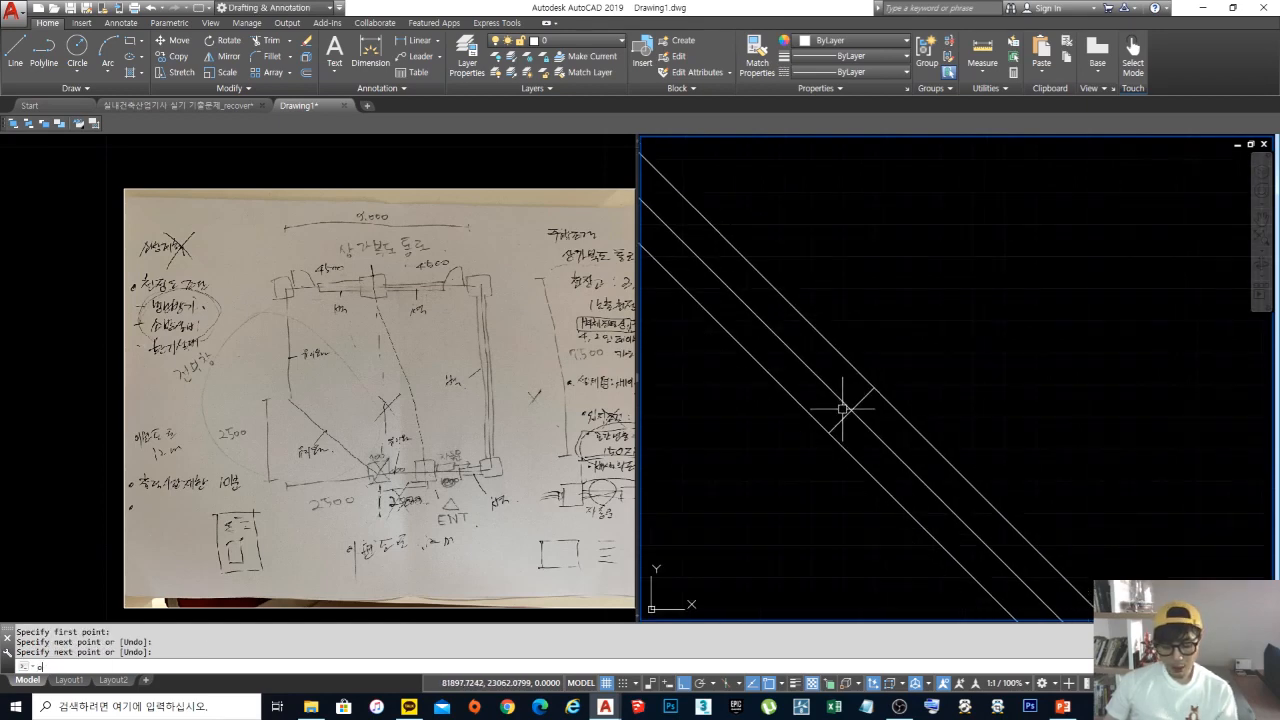
key(space)
text(25)
key(space)
scroll(851, 401, up, 2)
click(866, 401)
click(881, 409)
click(867, 400)
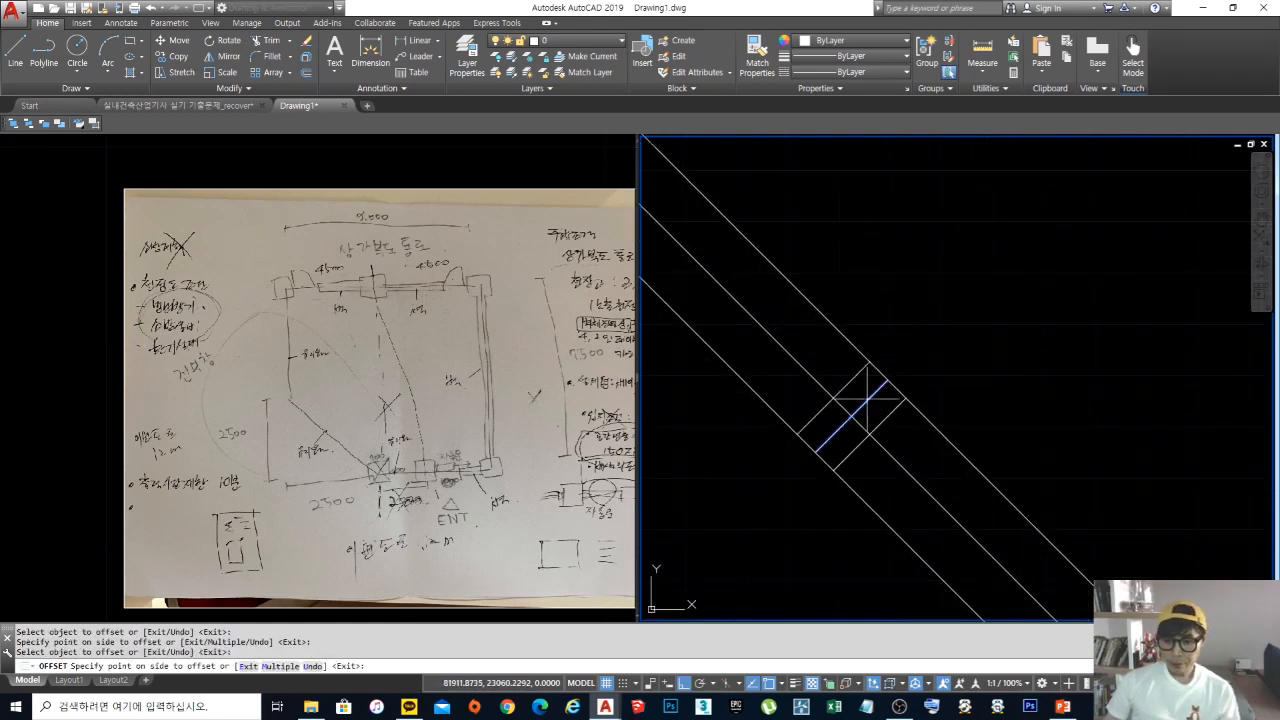
click(864, 397)
key(space)
Step: Erase the original cross line between the two offset lines at the middle of the diagonal wall
text(e)
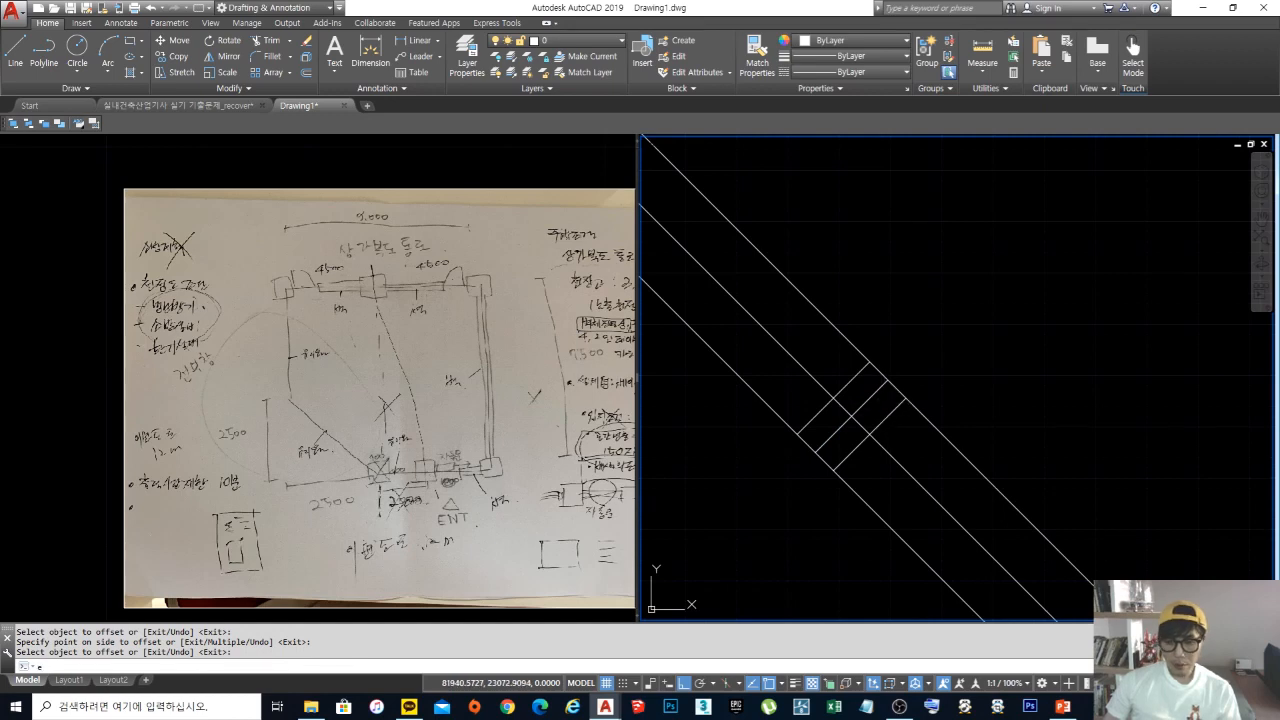
key(space)
click(822, 428)
click(863, 402)
key(space)
Step: Close the diagonal wall's middle post with lines joining the cross lines' ends on the inner and outer wall sides
text(l)
key(space)
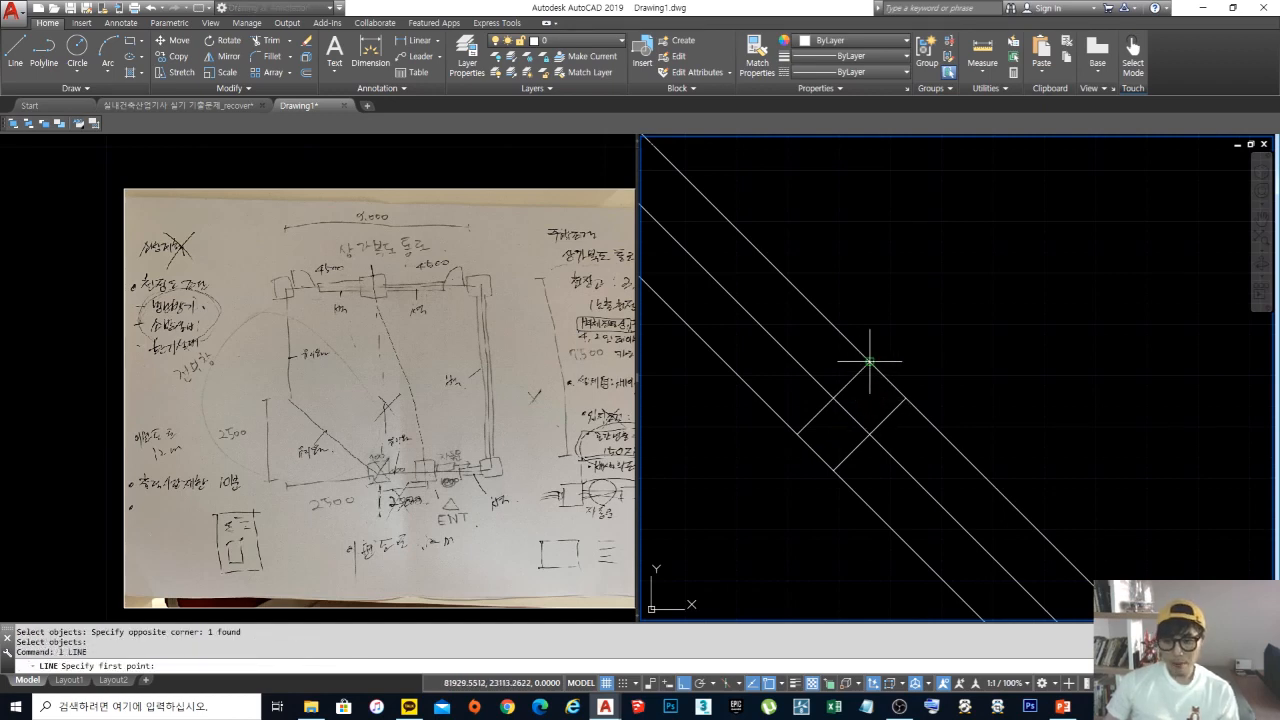
click(869, 361)
click(905, 398)
key(space)
key(space)
click(797, 433)
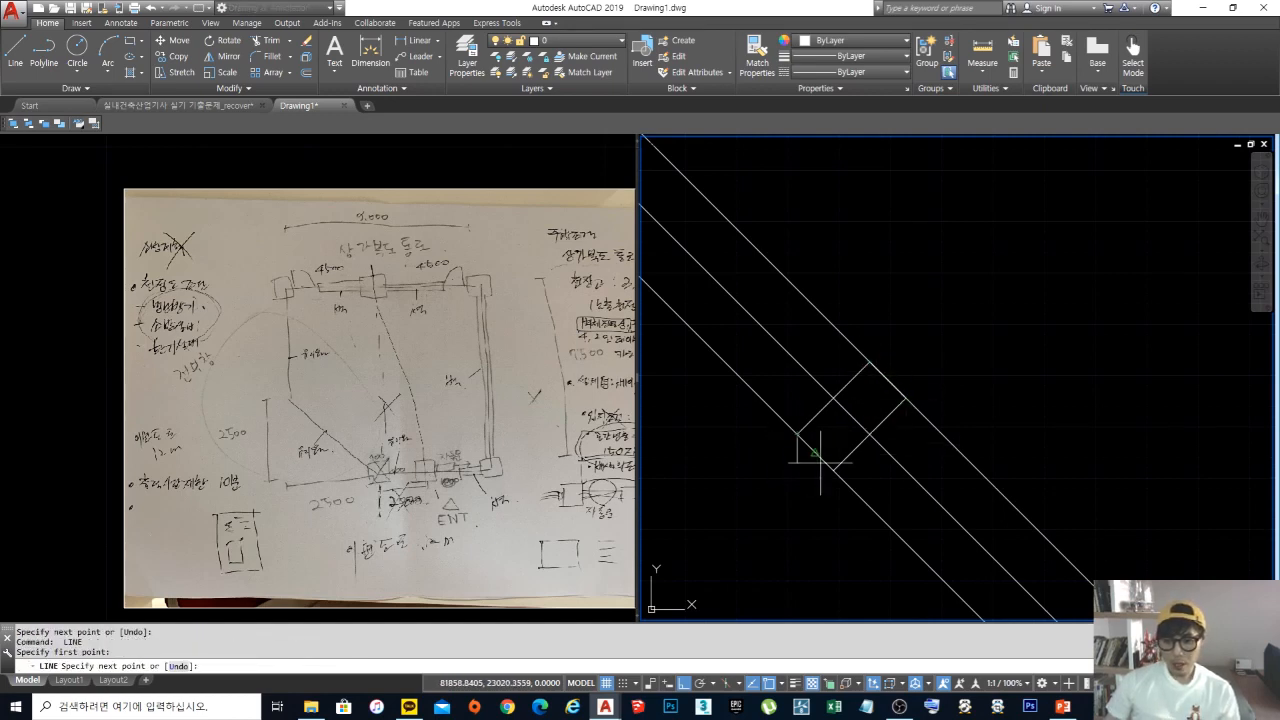
click(834, 469)
key(space)
click(762, 241)
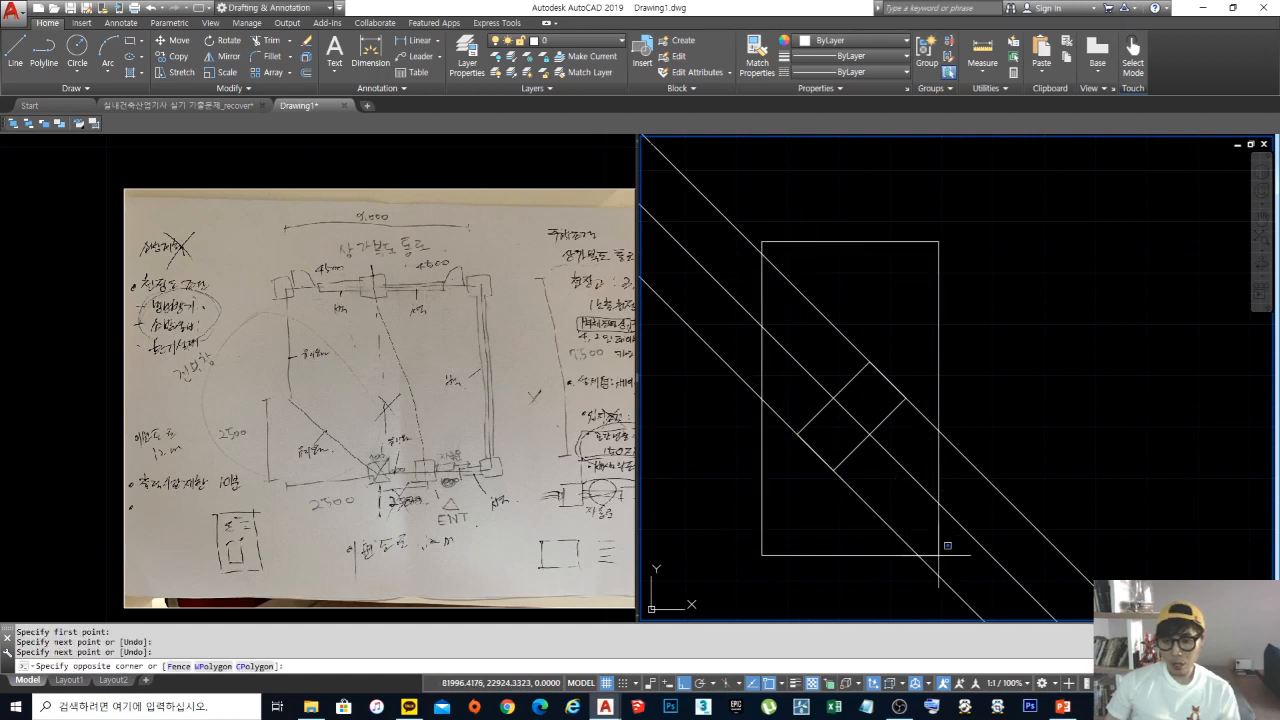
click(947, 545)
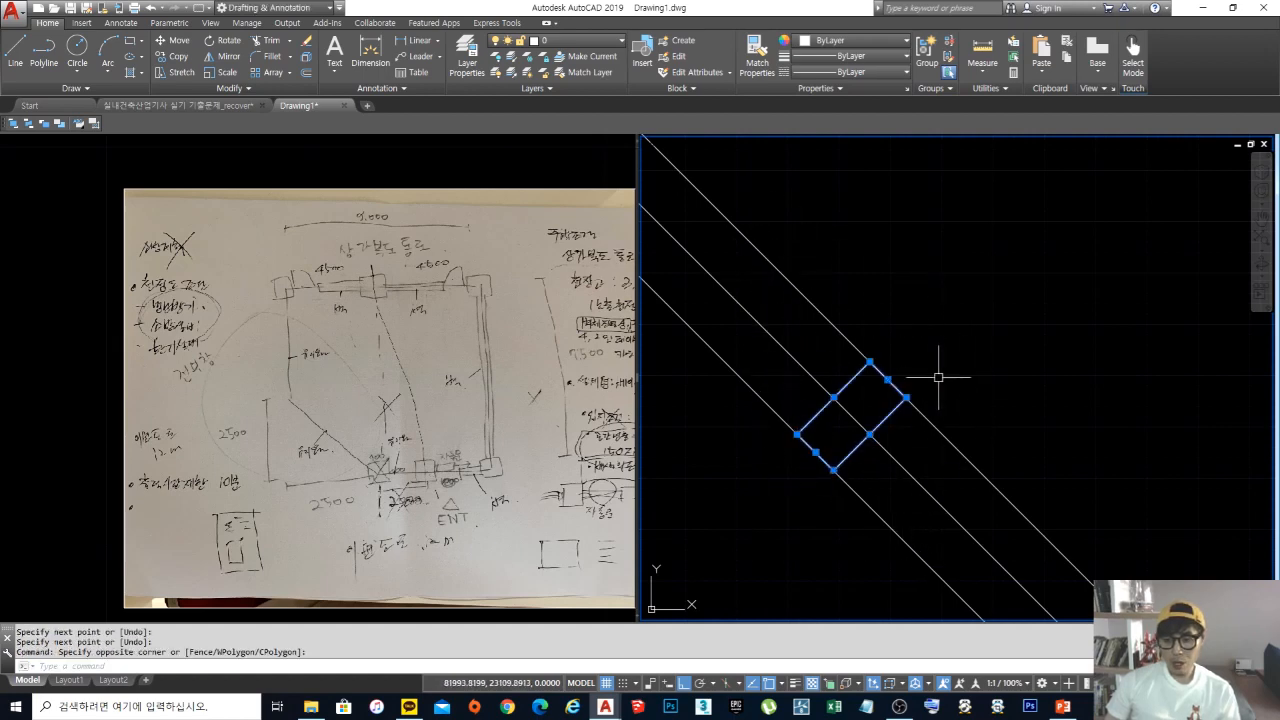
key(Escape)
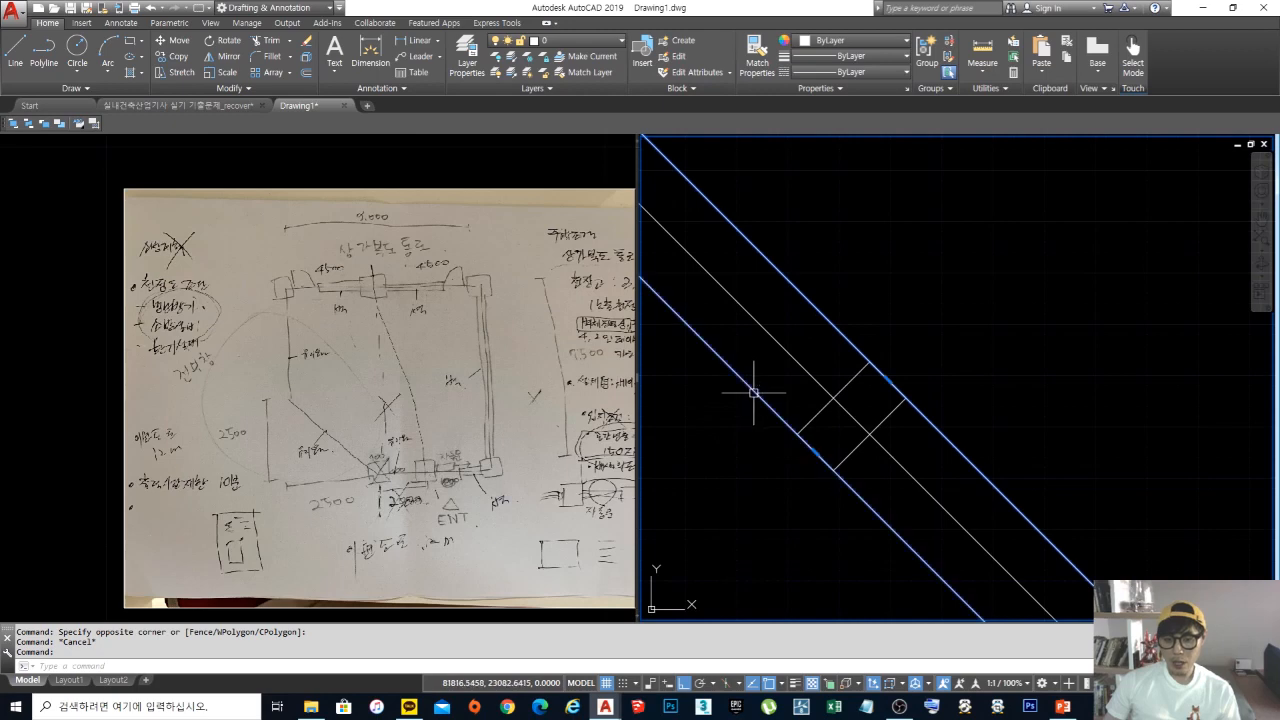
Step: Check the diagonal wall's middle post, then the adjoining framed sides and the plan as a whole
click(795, 245)
click(948, 491)
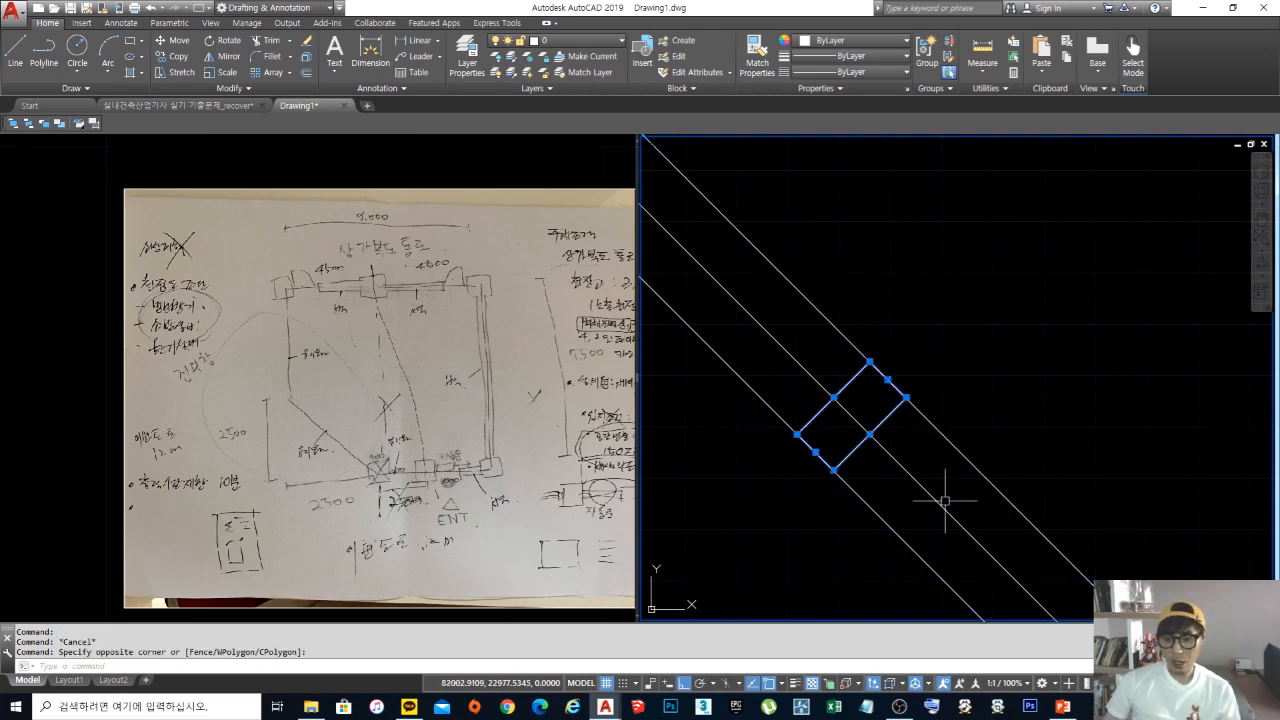
key(Escape)
scroll(914, 391, down, 3)
middle_drag(867, 424, 839, 429)
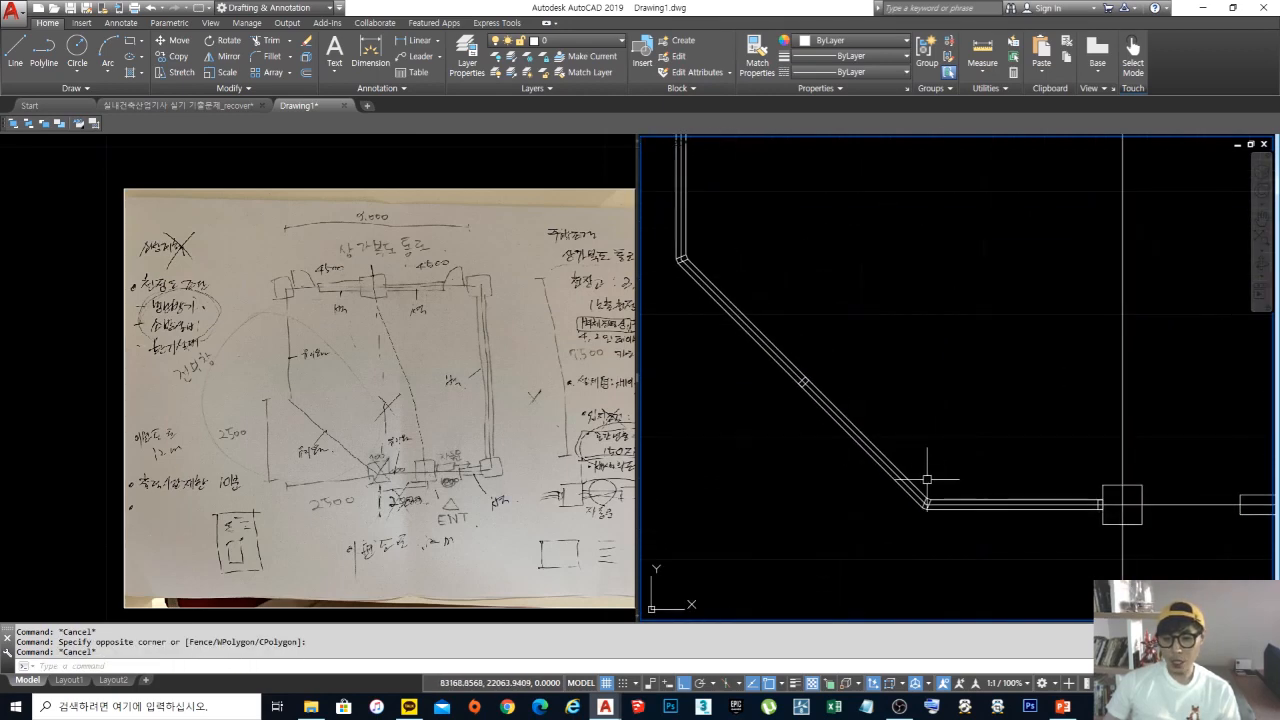
middle_drag(966, 493, 975, 527)
scroll(962, 507, down, 4)
scroll(944, 521, up, 4)
scroll(943, 521, up, 2)
scroll(972, 490, down, 8)
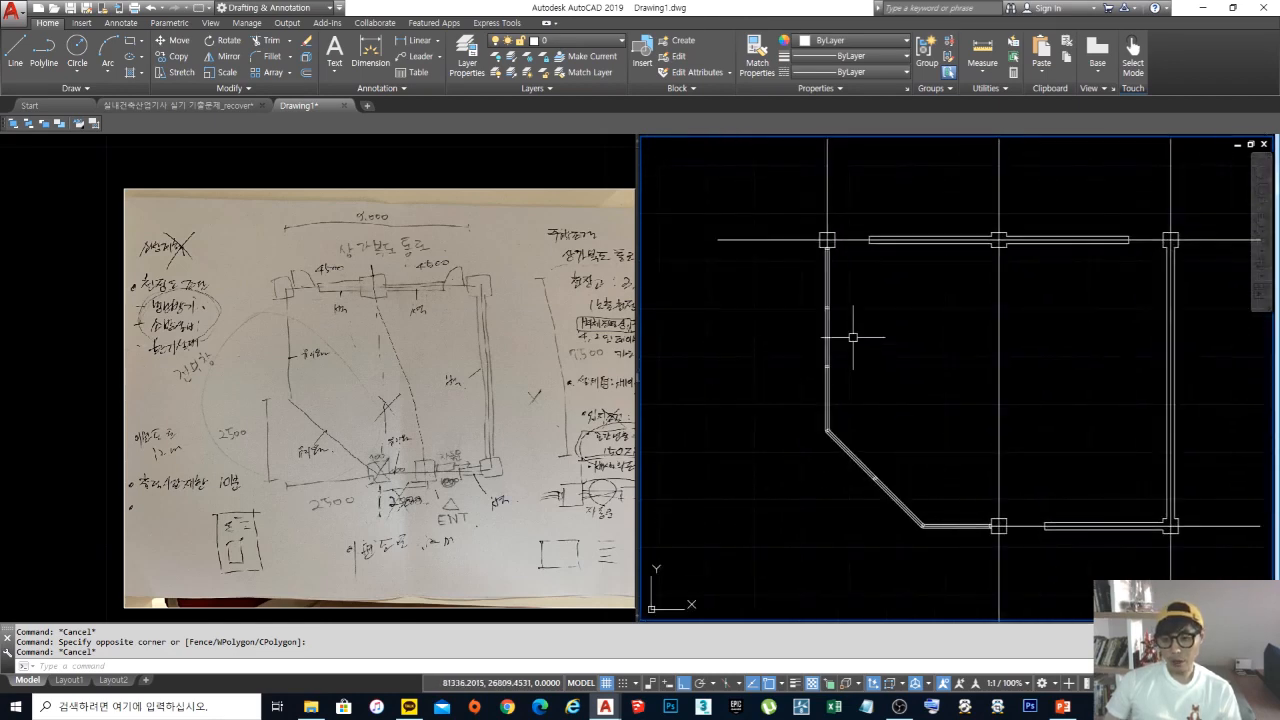
Step: Examine the left wall's top post beneath the upper-left column and the neighbouring top wall opening
scroll(858, 350, up, 2)
scroll(772, 180, up, 6)
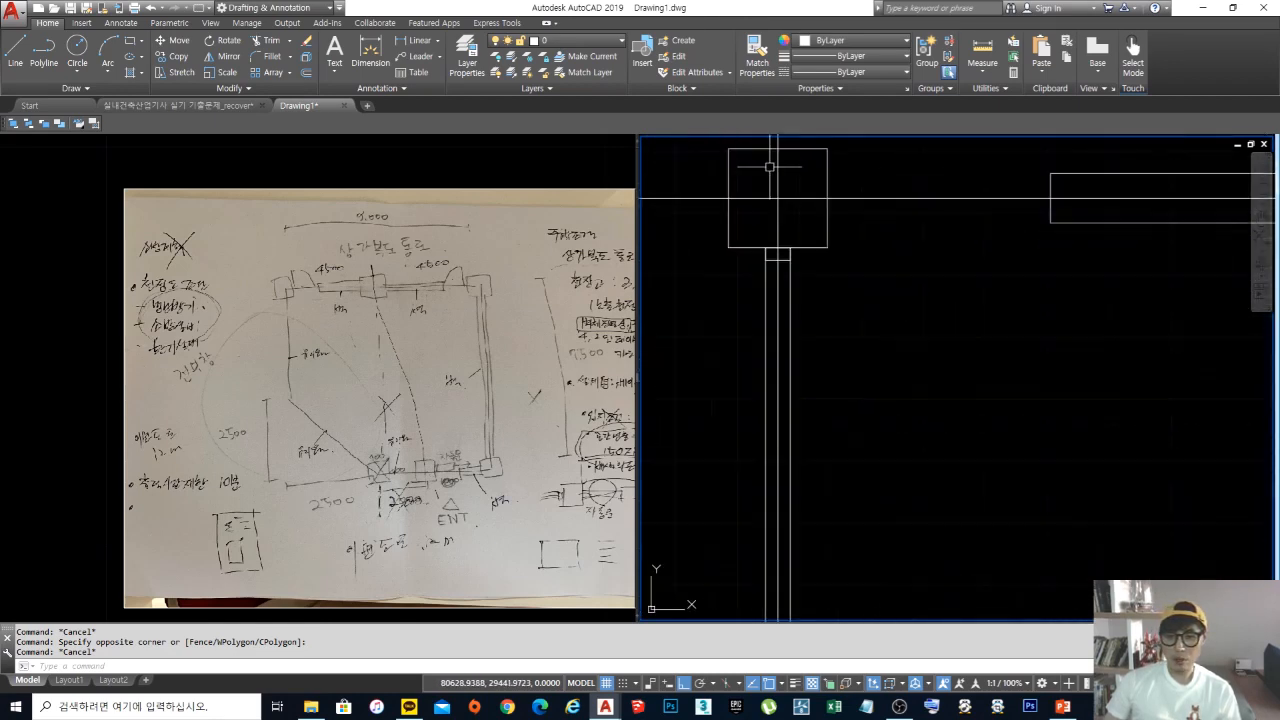
scroll(787, 262, up, 3)
click(833, 298)
click(787, 238)
key(Escape)
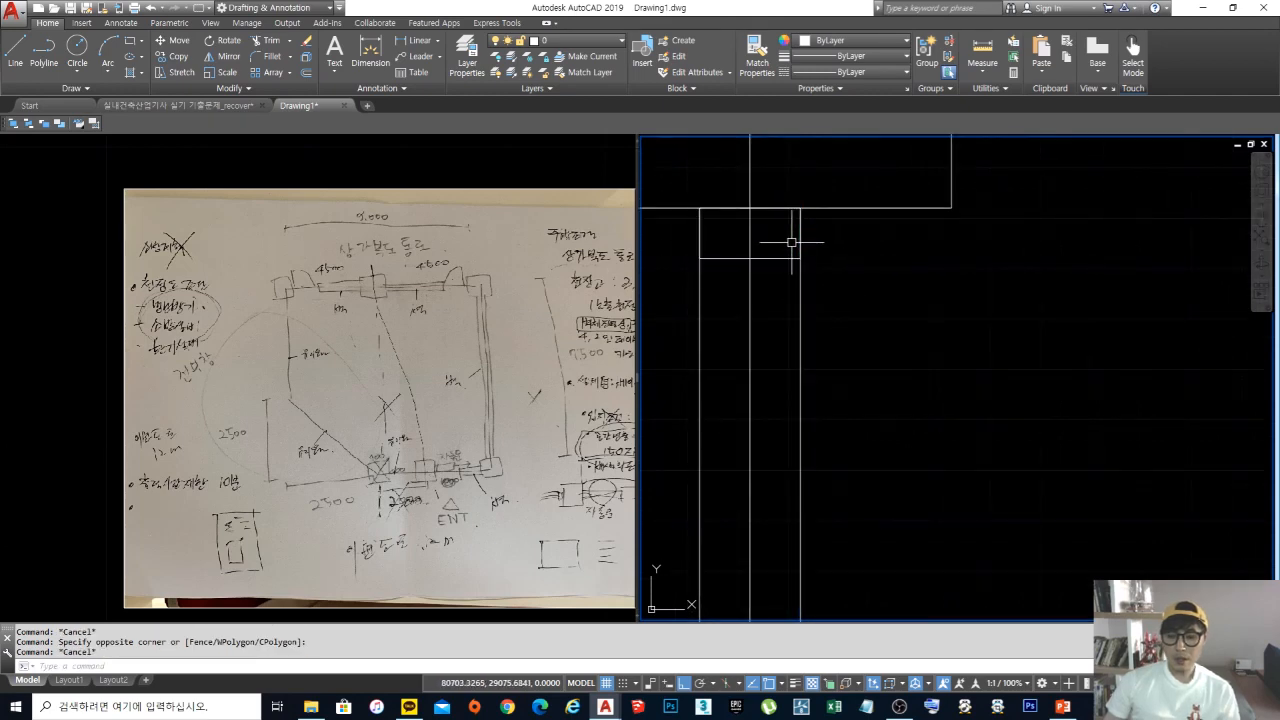
key(Escape)
scroll(783, 250, down, 5)
scroll(850, 270, down, 4)
scroll(903, 294, up, 3)
middle_drag(903, 294, 929, 357)
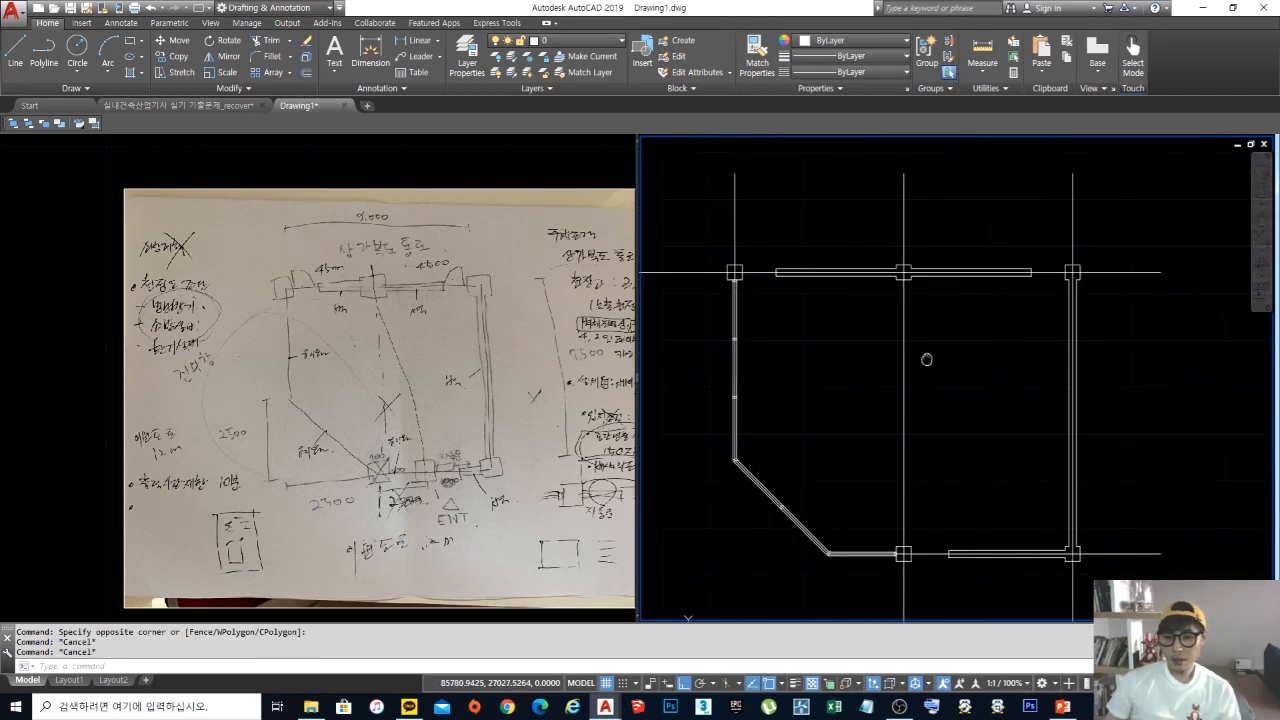
scroll(737, 265, up, 2)
scroll(752, 279, up, 4)
scroll(871, 286, down, 5)
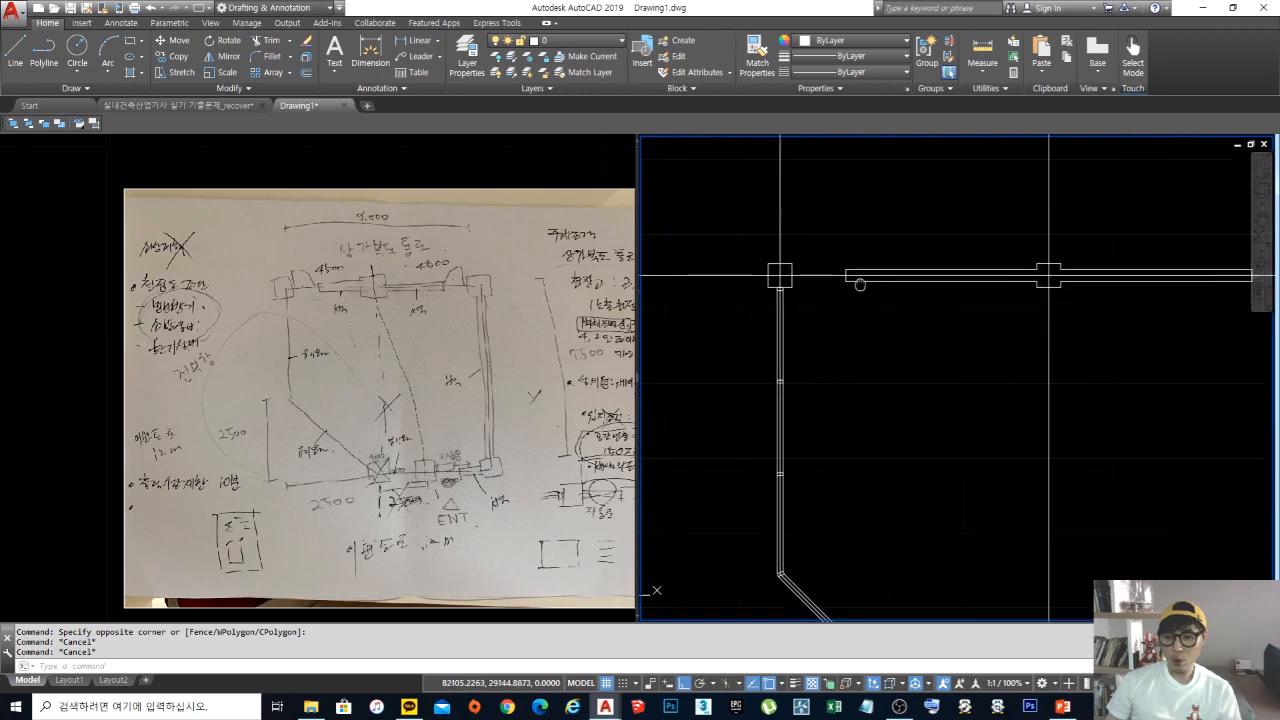
Step: Draw a 50 by 100 mm rectangle for the door frame in the free space below the top-left opening
mouse_move(785, 249)
middle_down()
mouse_move(803, 249)
mouse_move(816, 284)
mouse_move(879, 316)
mouse_move(777, 332)
mouse_move(831, 355)
middle_up()
scroll(818, 303, up, 8)
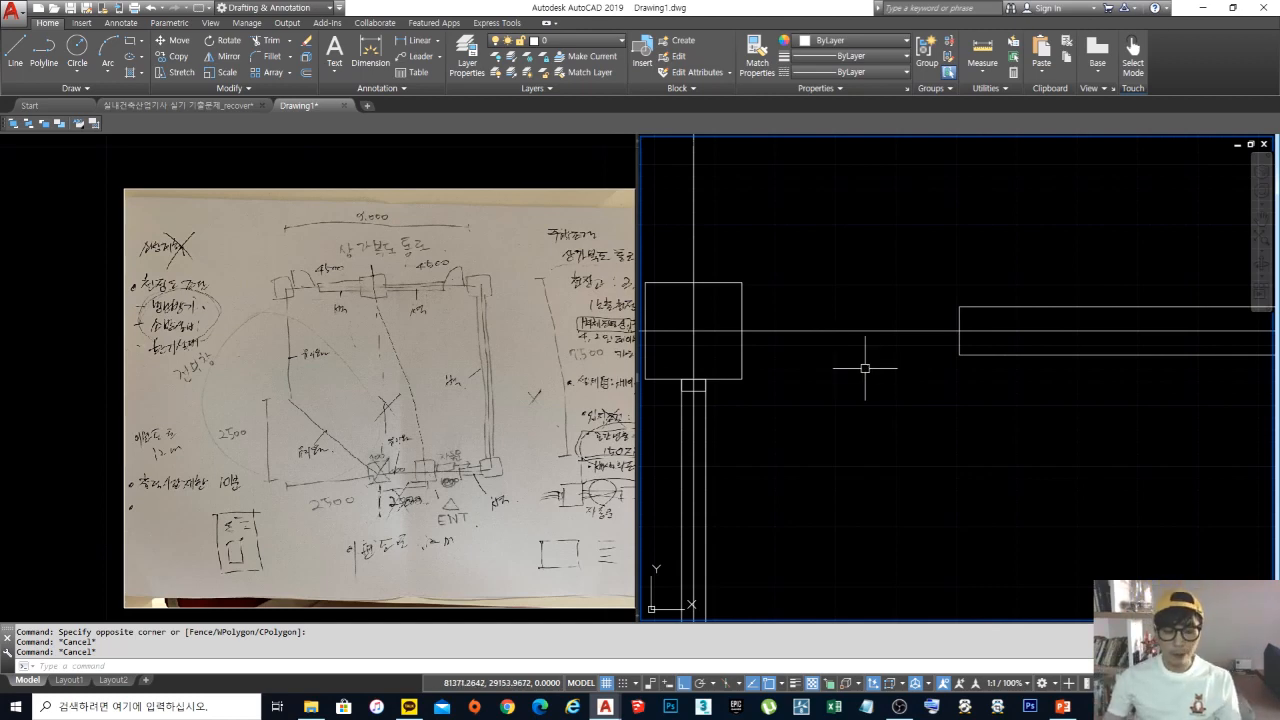
key(Escape)
middle_drag(848, 367, 834, 349)
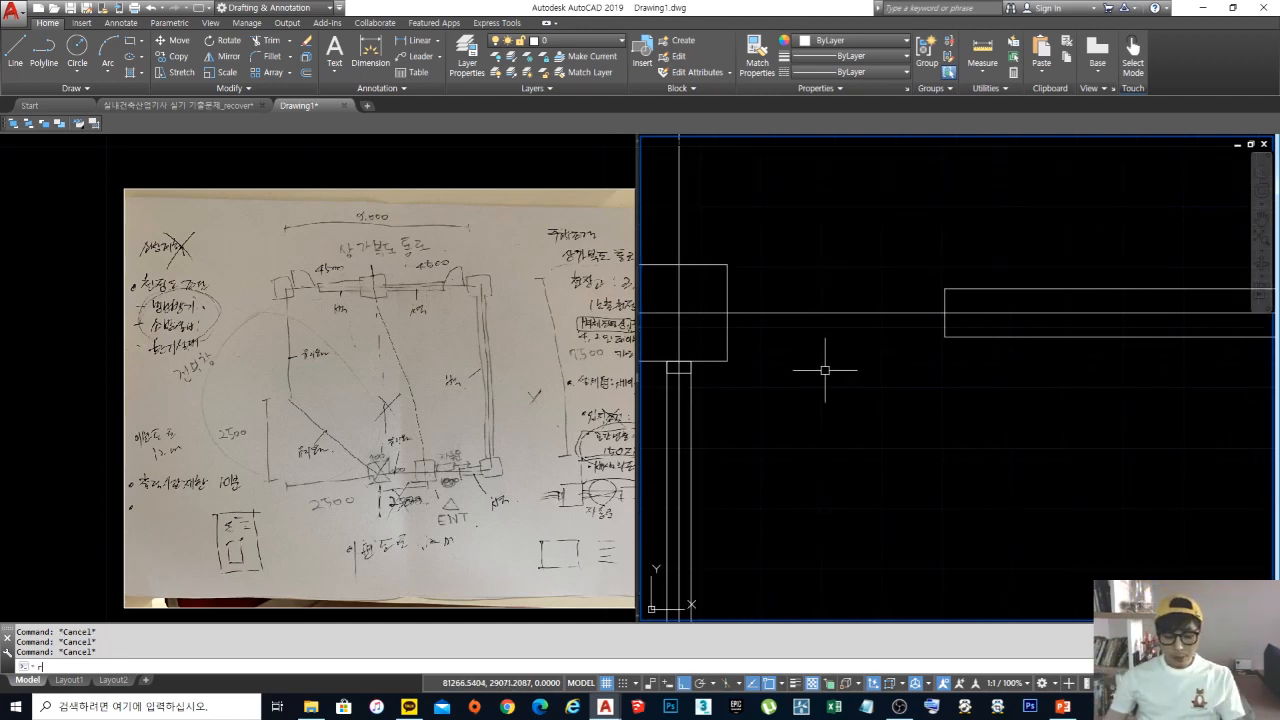
key(Return)
click(774, 453)
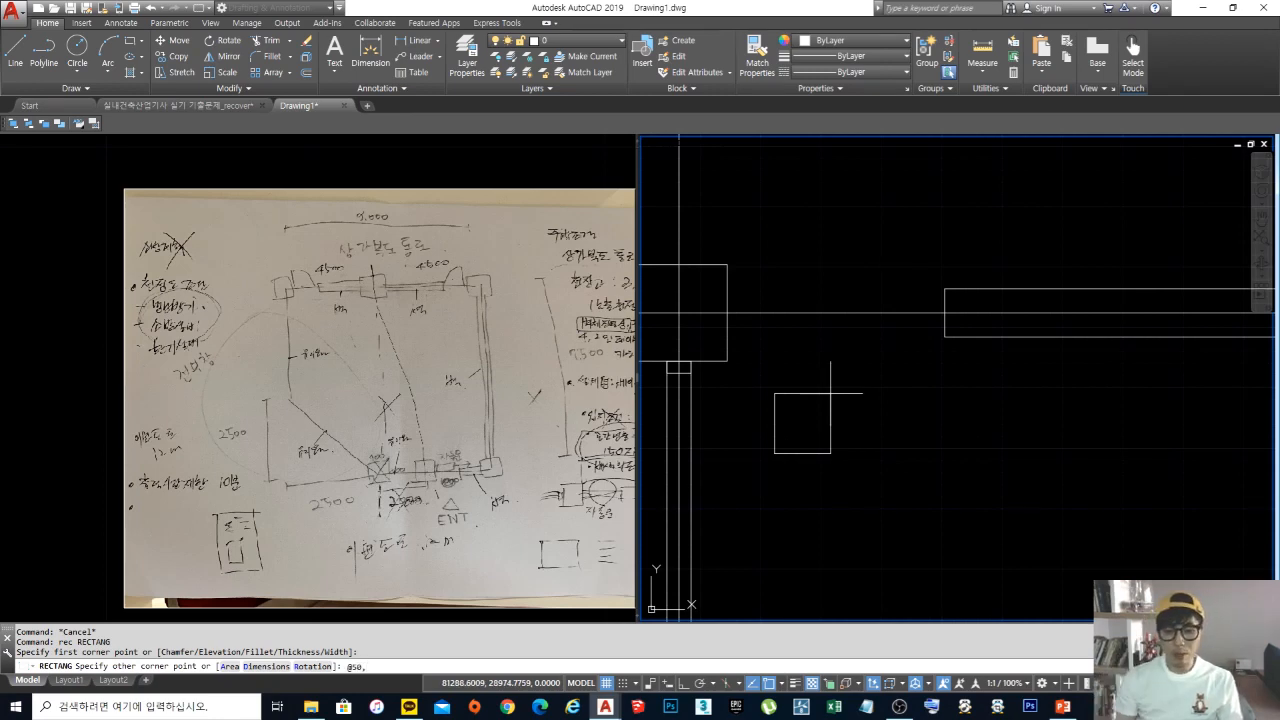
text(@50,100)
key(Return)
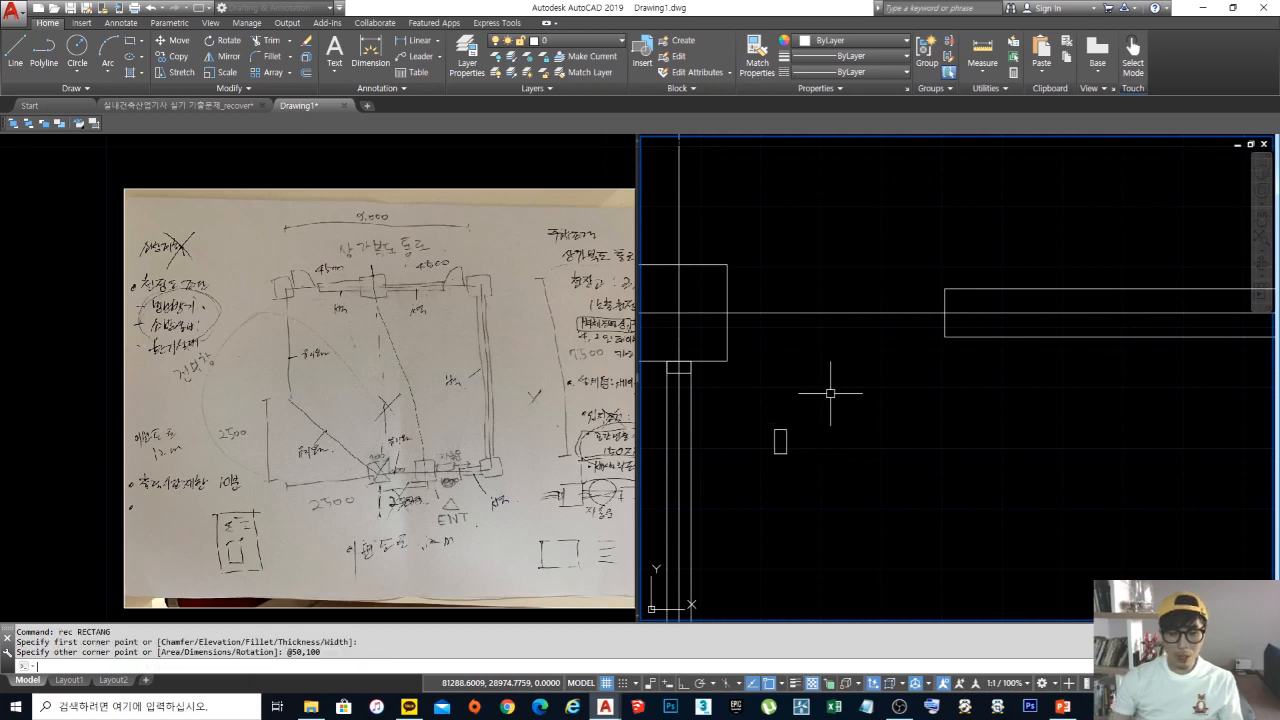
Step: Move the 50 by 100 mm frame by its left edge midpoint to the middle of the upper-left column's right face
text(m)
key(Return)
click(813, 482)
click(764, 400)
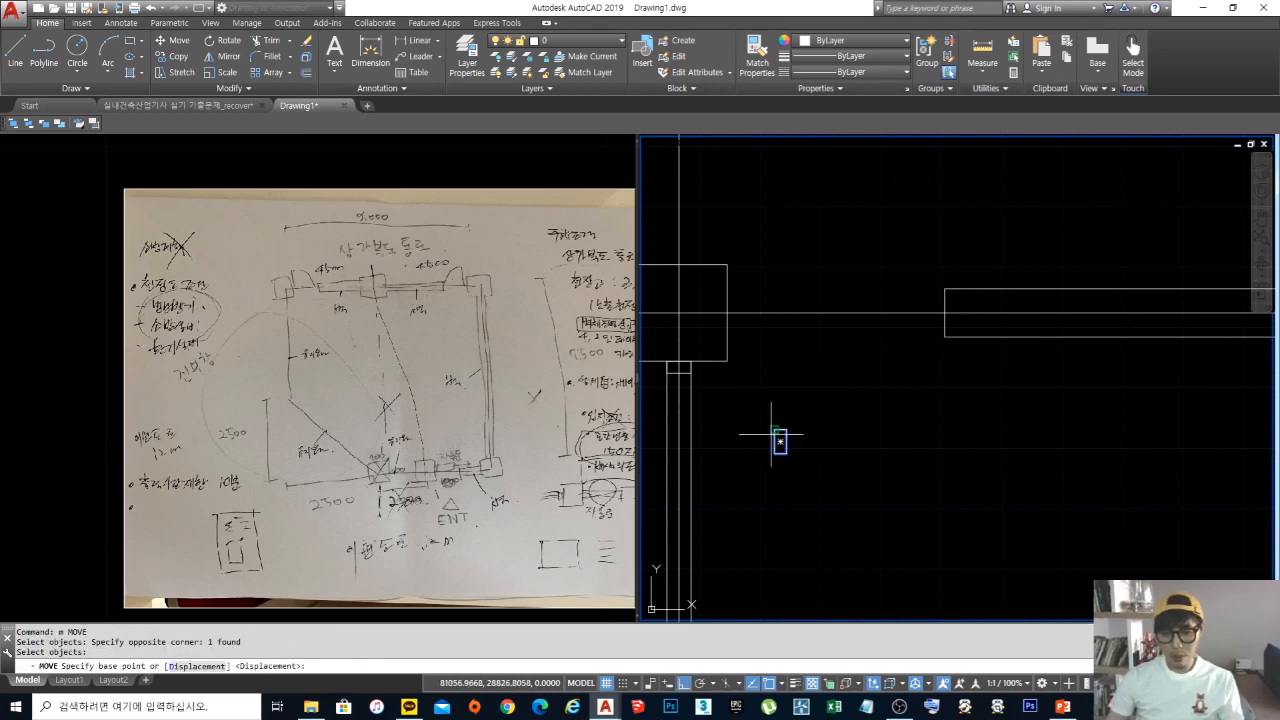
key(Return)
click(772, 435)
click(723, 307)
middle_drag(746, 322, 740, 354)
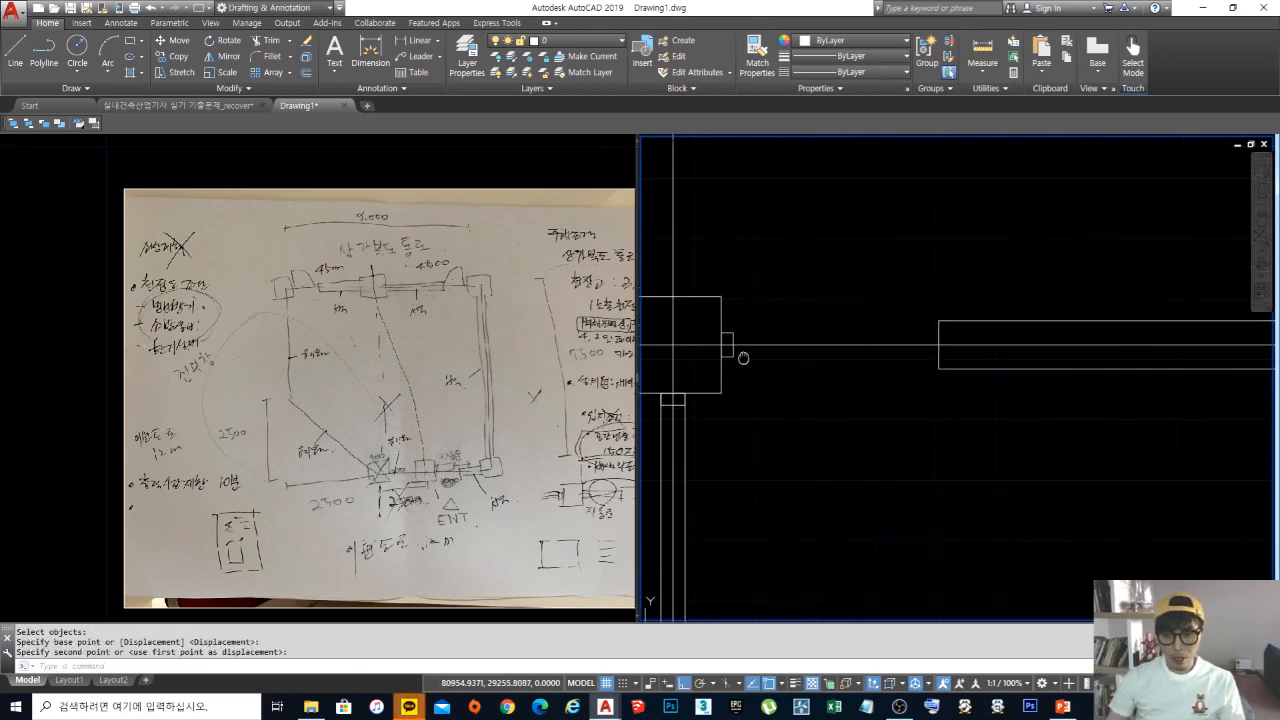
Step: Copy the door frame to the opening's other side, its right edge midpoint centred on the top wall's end
text(co)
key(Return)
click(731, 357)
key(Return)
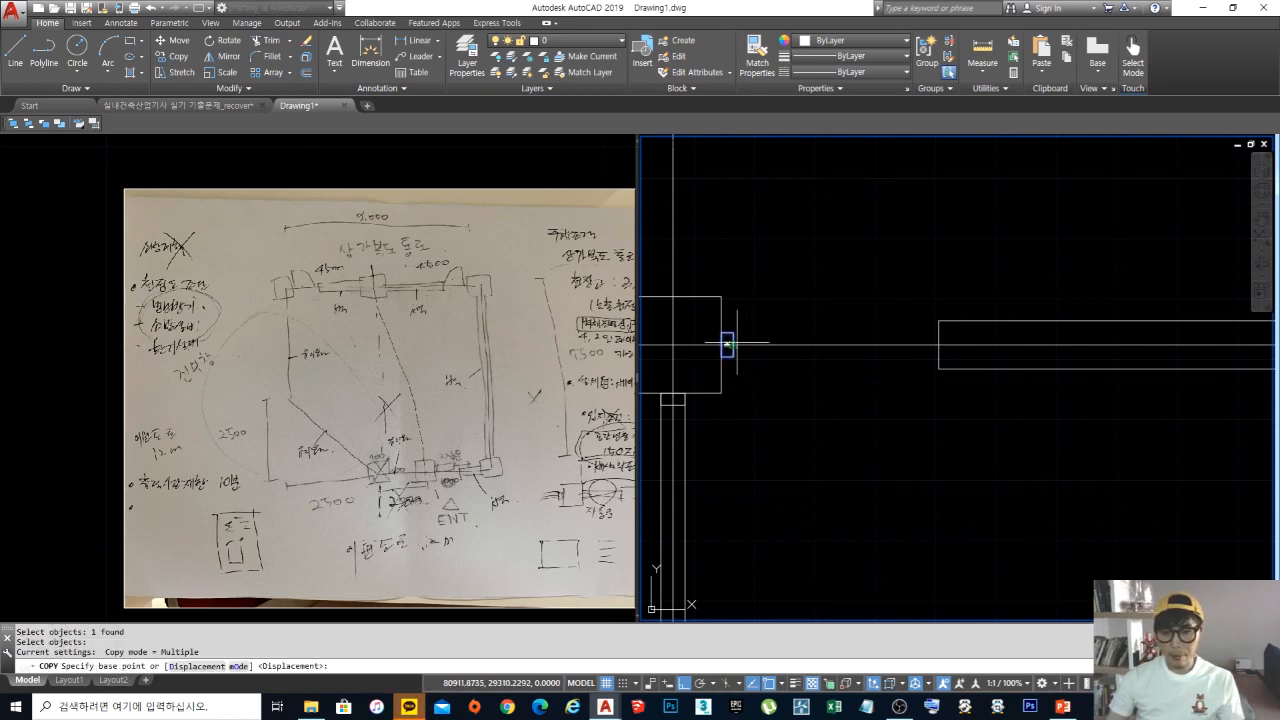
click(733, 345)
click(932, 344)
key(Escape)
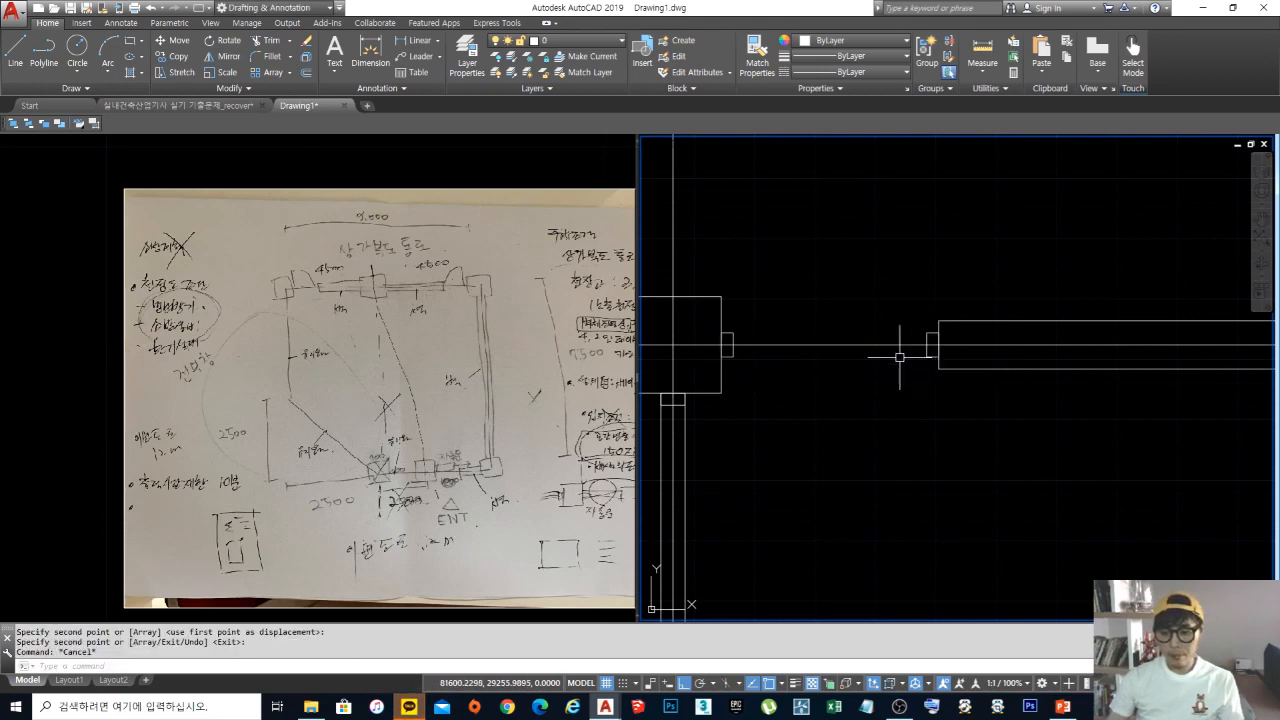
Step: Measure the clear distance between the two door frames in the top-left opening
scroll(857, 337, up, 3)
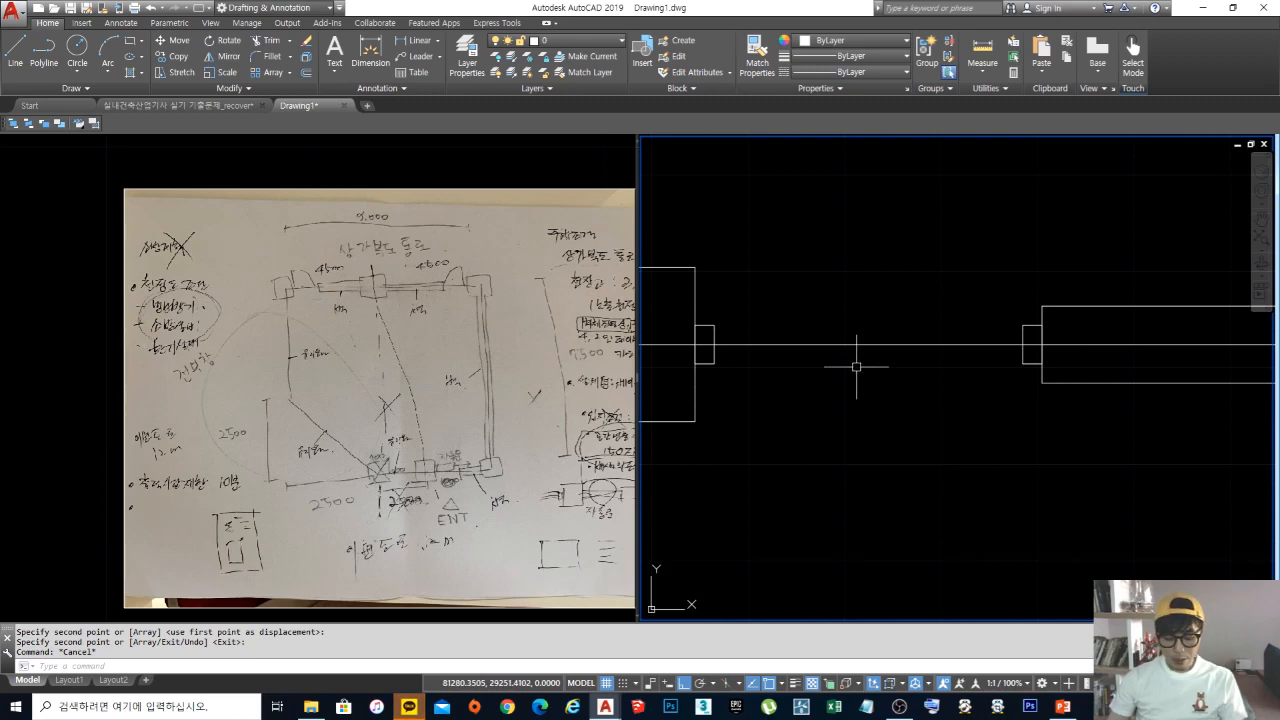
text(di)
key(Return)
click(714, 325)
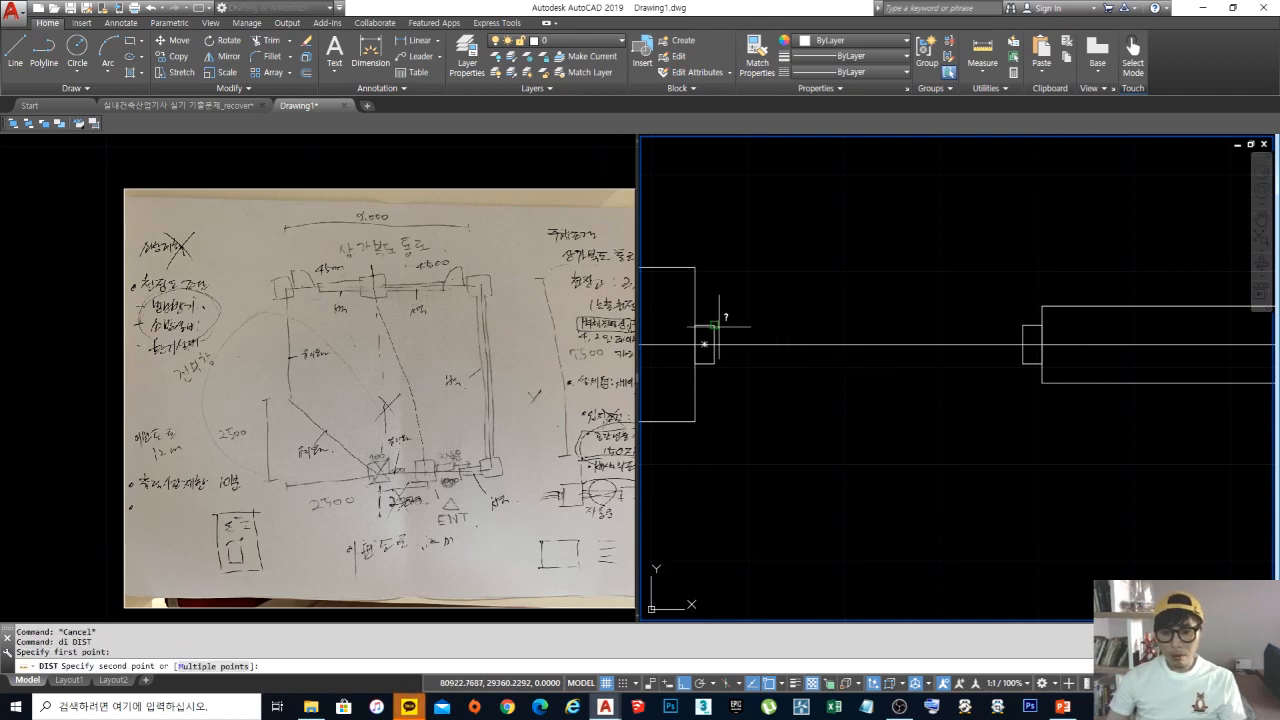
click(1023, 325)
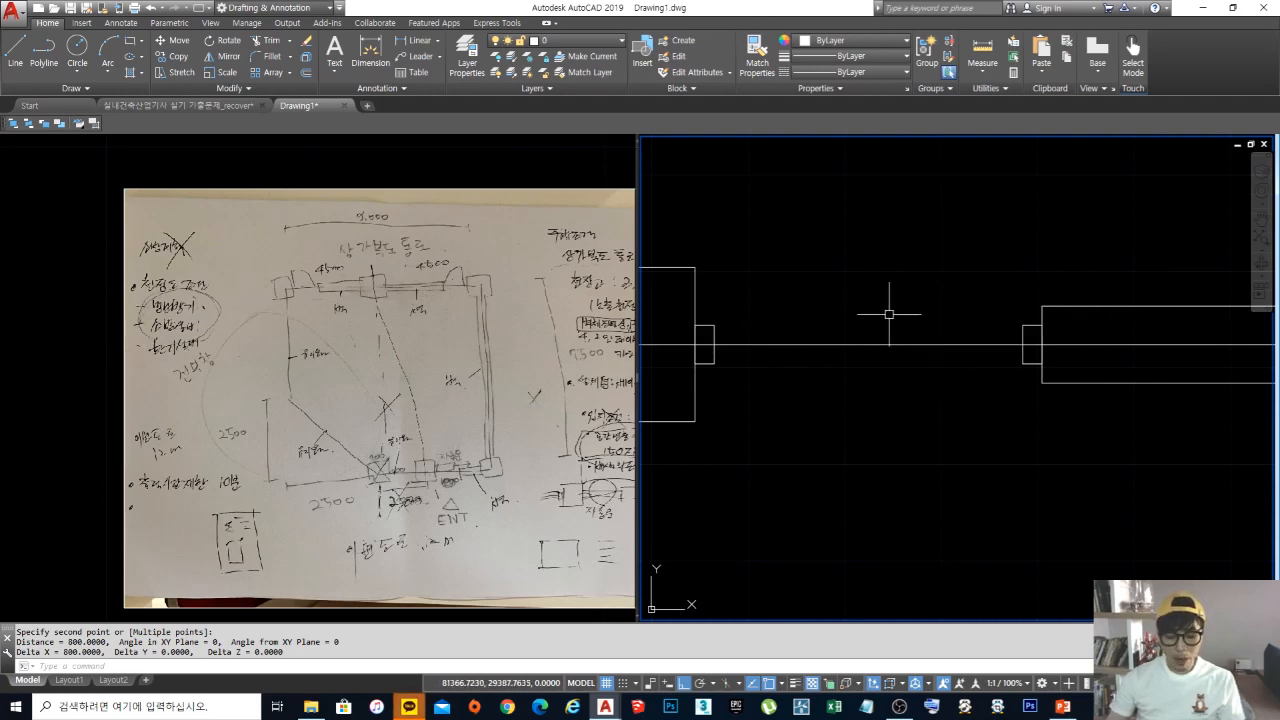
Step: Draw a 30 by 800 mm upright rectangle for the door leaf between the two door frames
text(rec)
key(Return)
click(827, 423)
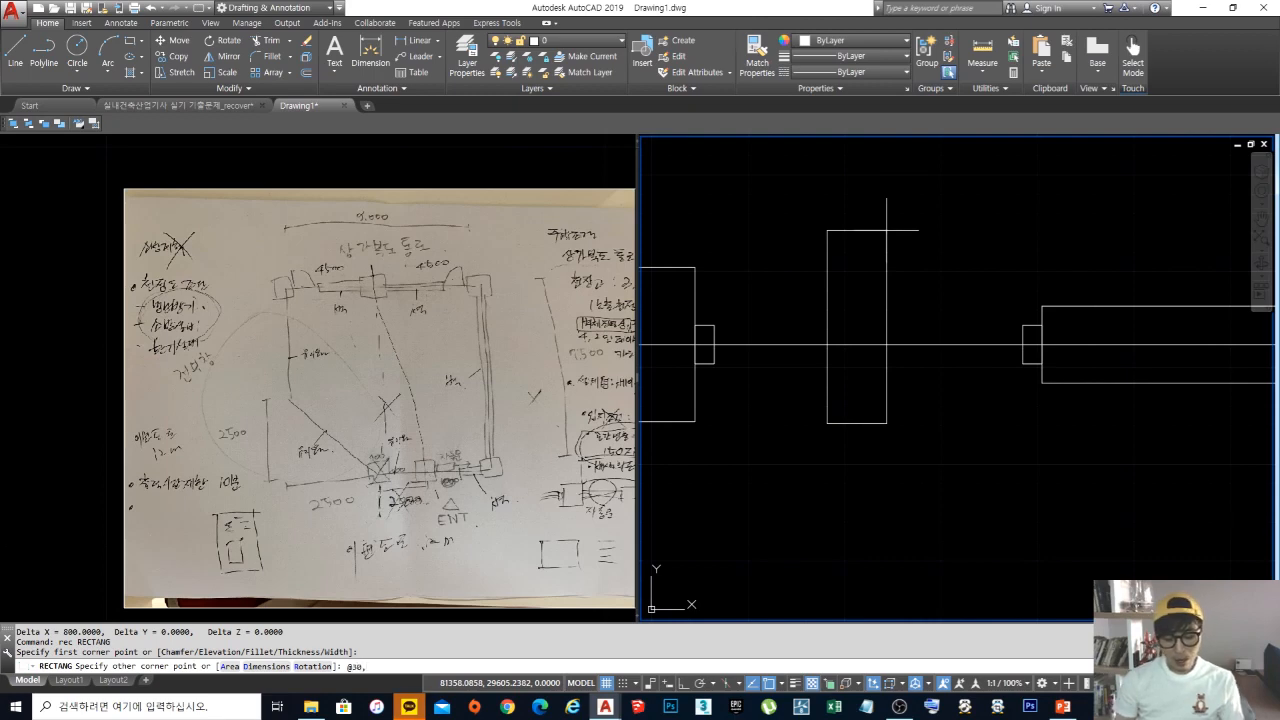
text(@30,800)
key(Return)
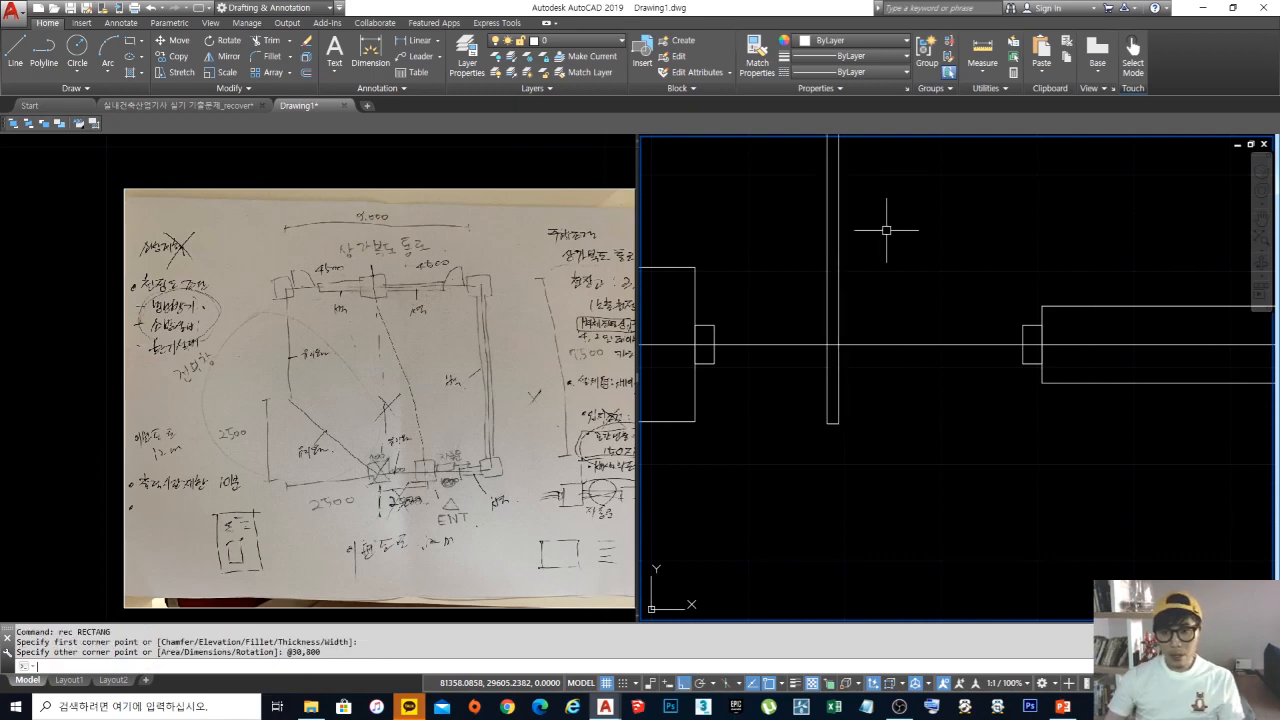
Step: Try to move the upright door leaf by its lower-left corner to the midpoint of the left frame's inner edge, then undo it
scroll(857, 300, down, 3)
text(m)
key(Return)
click(826, 279)
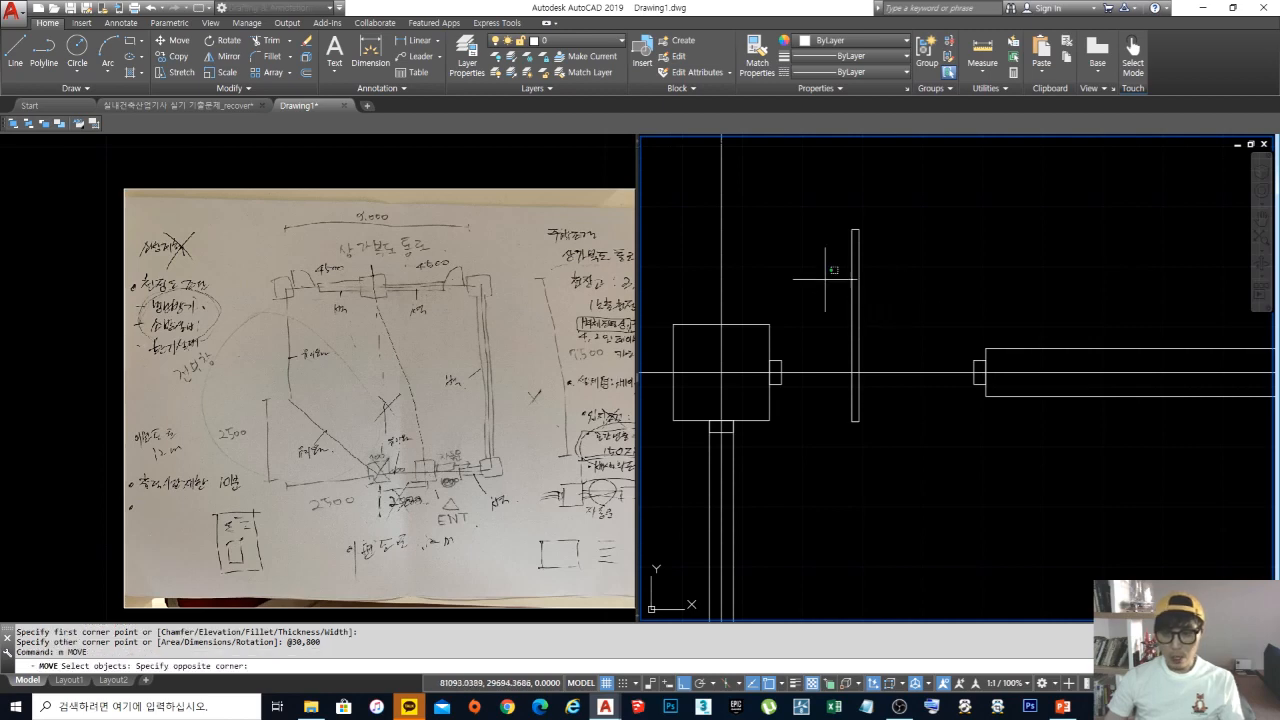
click(890, 328)
click(892, 333)
click(827, 301)
scroll(857, 381, up, 2)
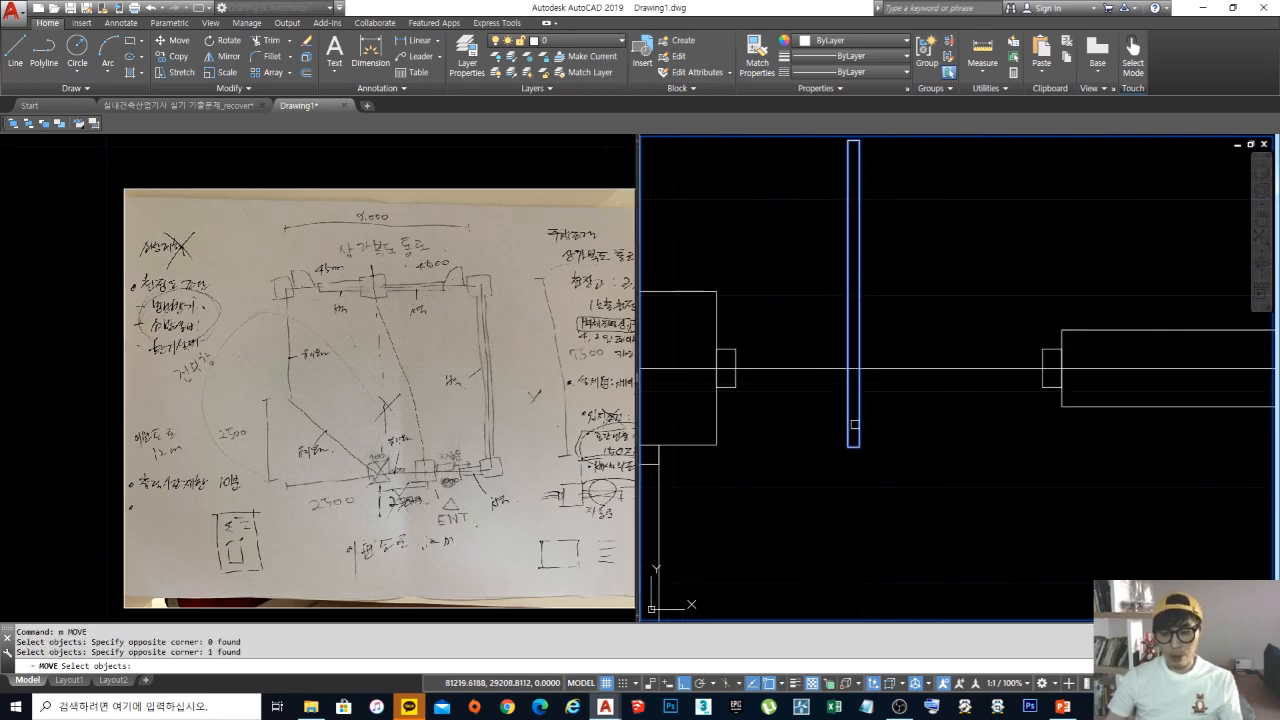
key(Return)
click(848, 447)
scroll(766, 357, up, 2)
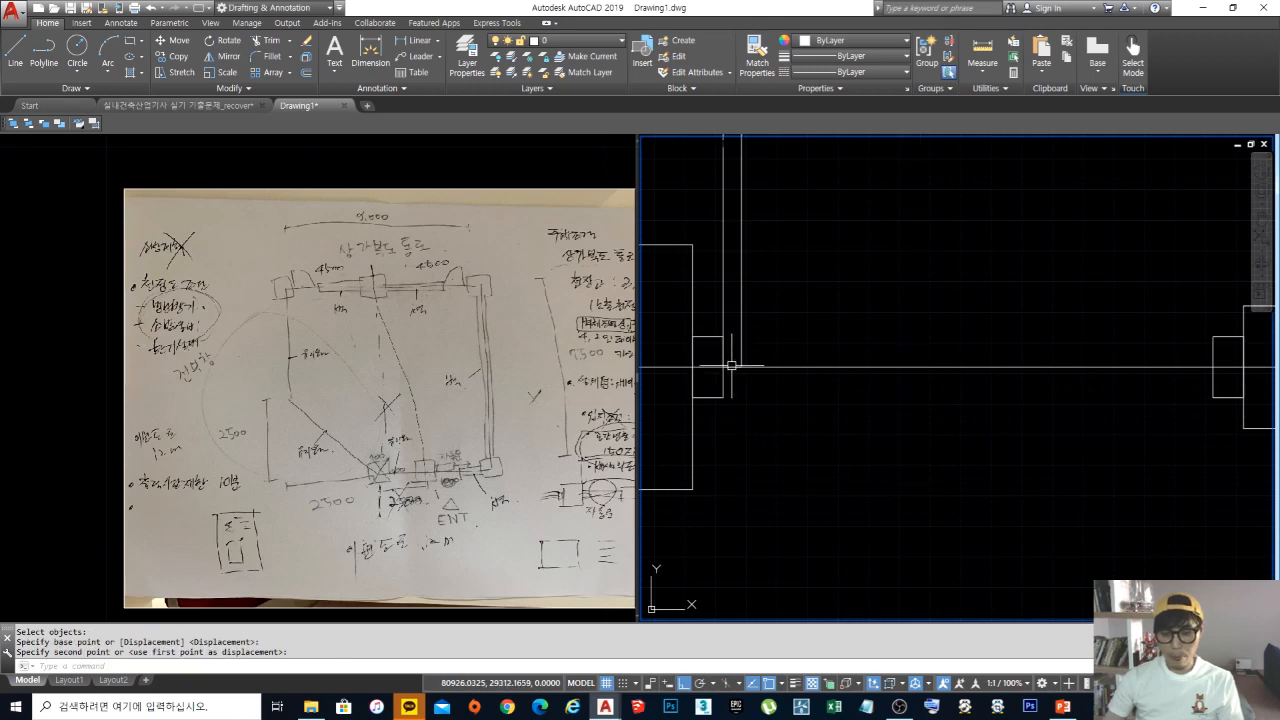
key(ctrl+z)
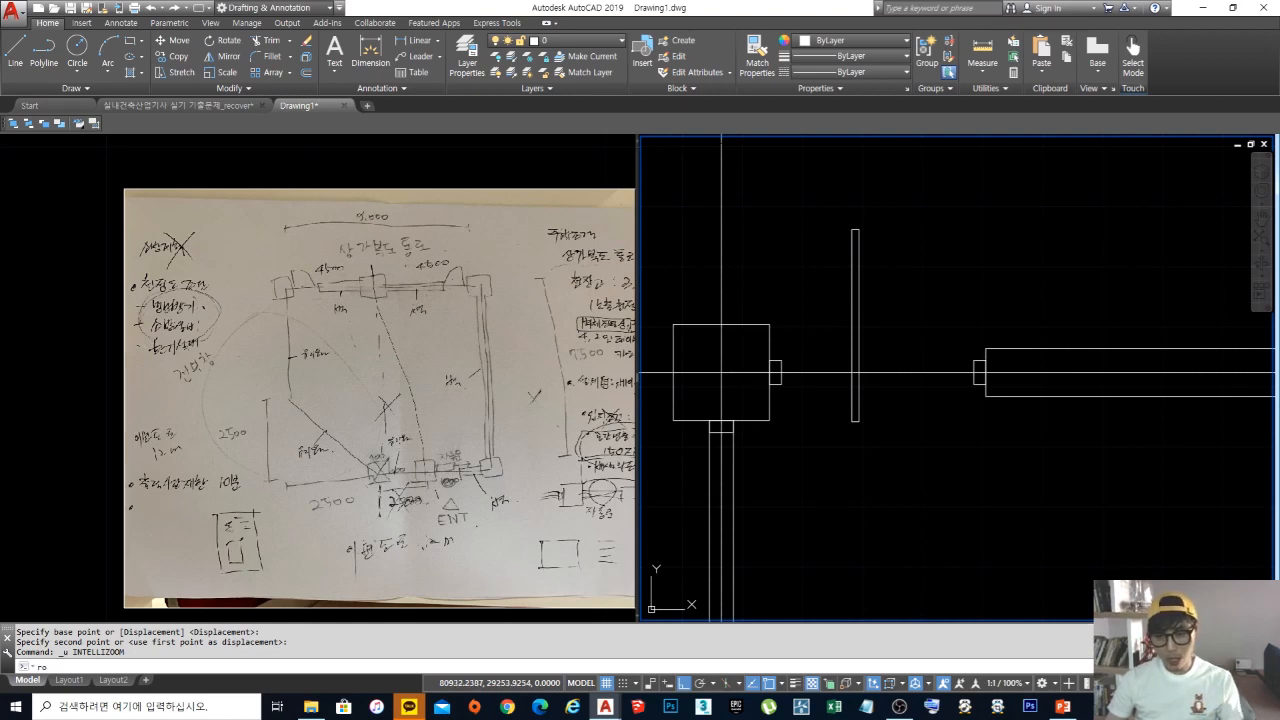
Step: Rotate the upright door leaf by 90 degrees about its lower end
key(space)
click(861, 396)
click(854, 406)
key(space)
click(856, 412)
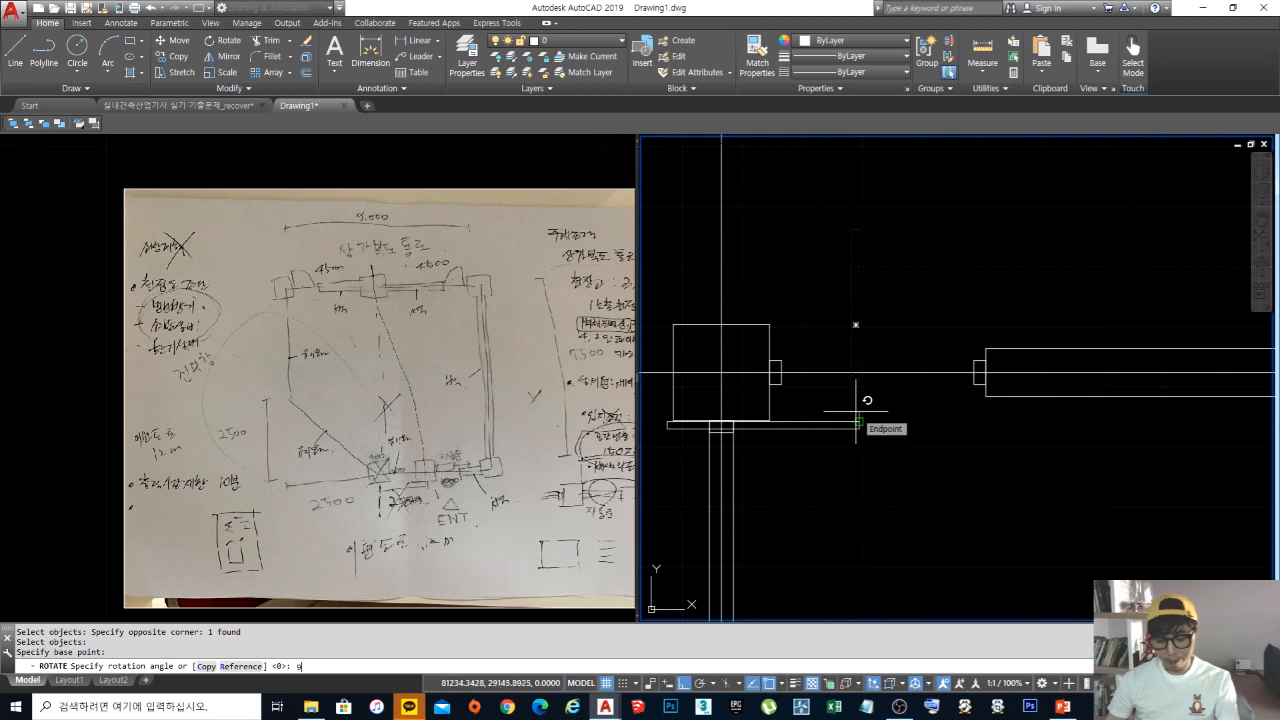
text(0)
key(space)
Step: Move the horizontal door leaf about 563 mm to the right so it lies below the door opening
middle_drag(897, 472, 916, 456)
key(m)
key(space)
click(917, 459)
click(832, 367)
key(space)
click(835, 486)
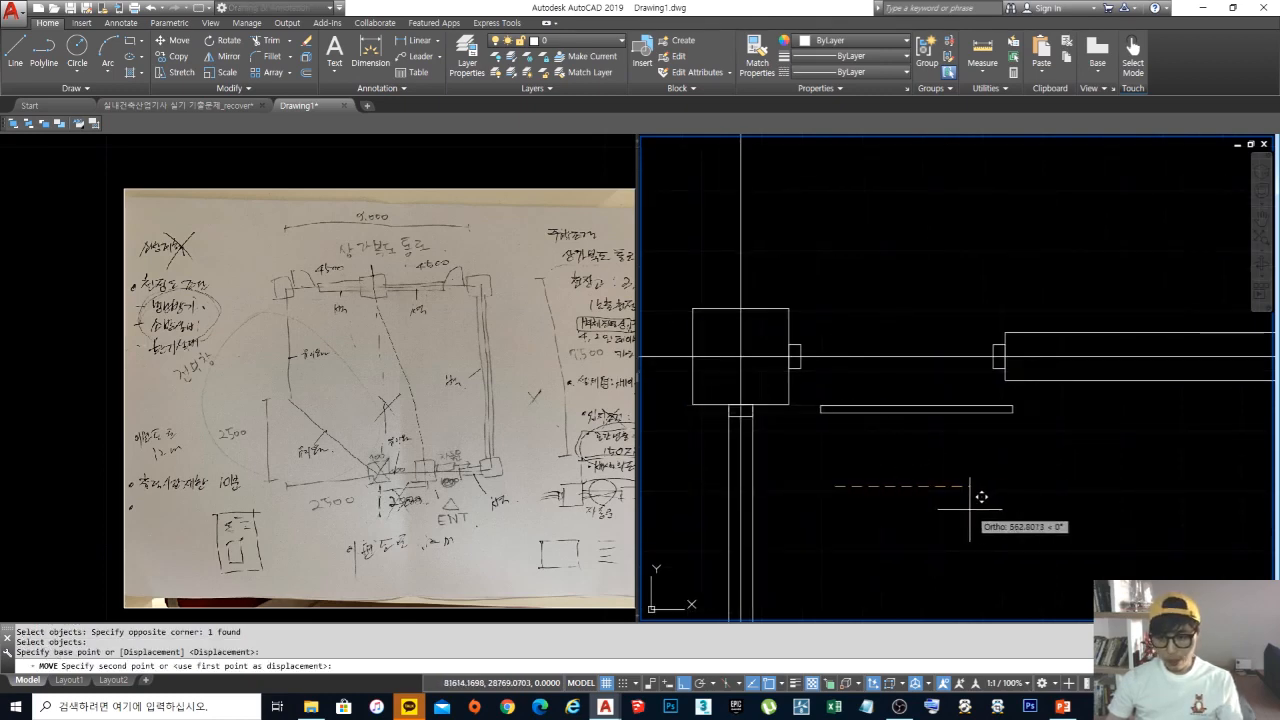
click(969, 508)
Step: Move the door leaf by its left edge midpoint to the middle of the left frame's inner edge, spanning the opening
key(m)
key(space)
scroll(865, 376, up, 4)
click(897, 486)
click(761, 435)
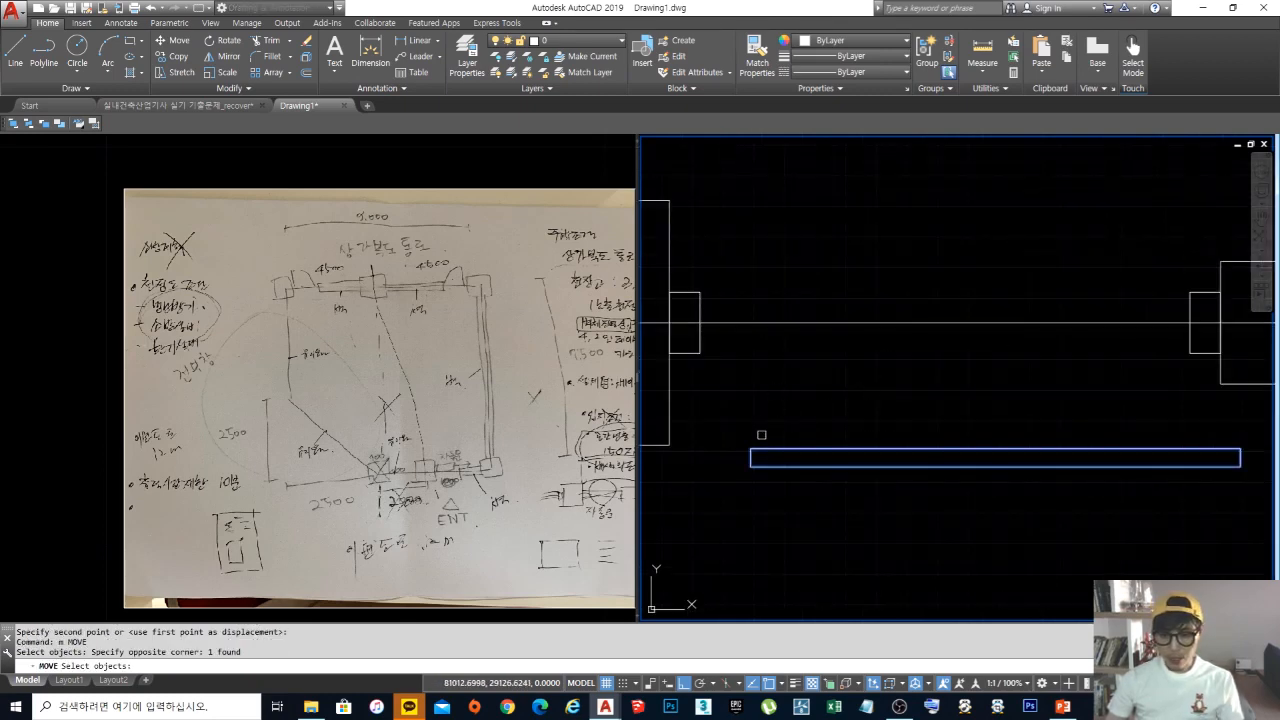
key(space)
click(753, 452)
click(700, 322)
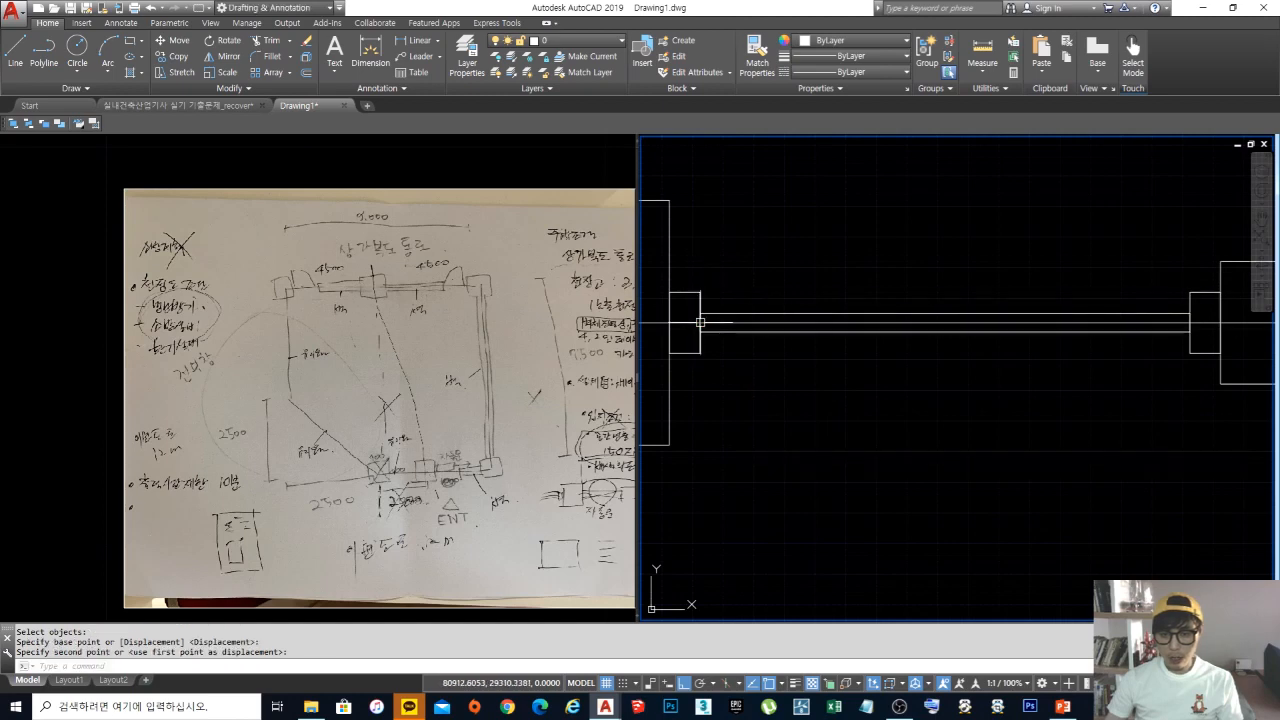
Step: Inspect how the door leaf sits between the two door frames
click(919, 318)
scroll(900, 330, down, 3)
scroll(873, 340, up, 1)
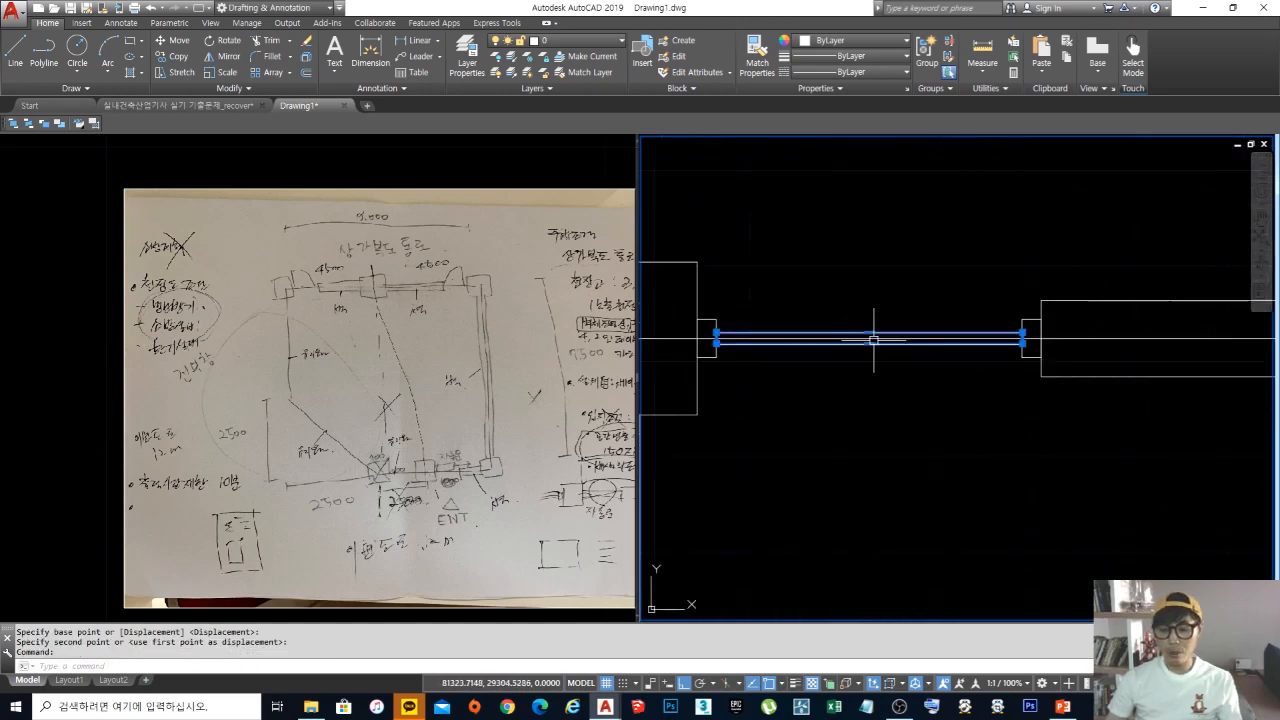
scroll(873, 340, down, 1)
scroll(900, 310, up, 1)
key(Escape)
key(Escape)
key(Escape)
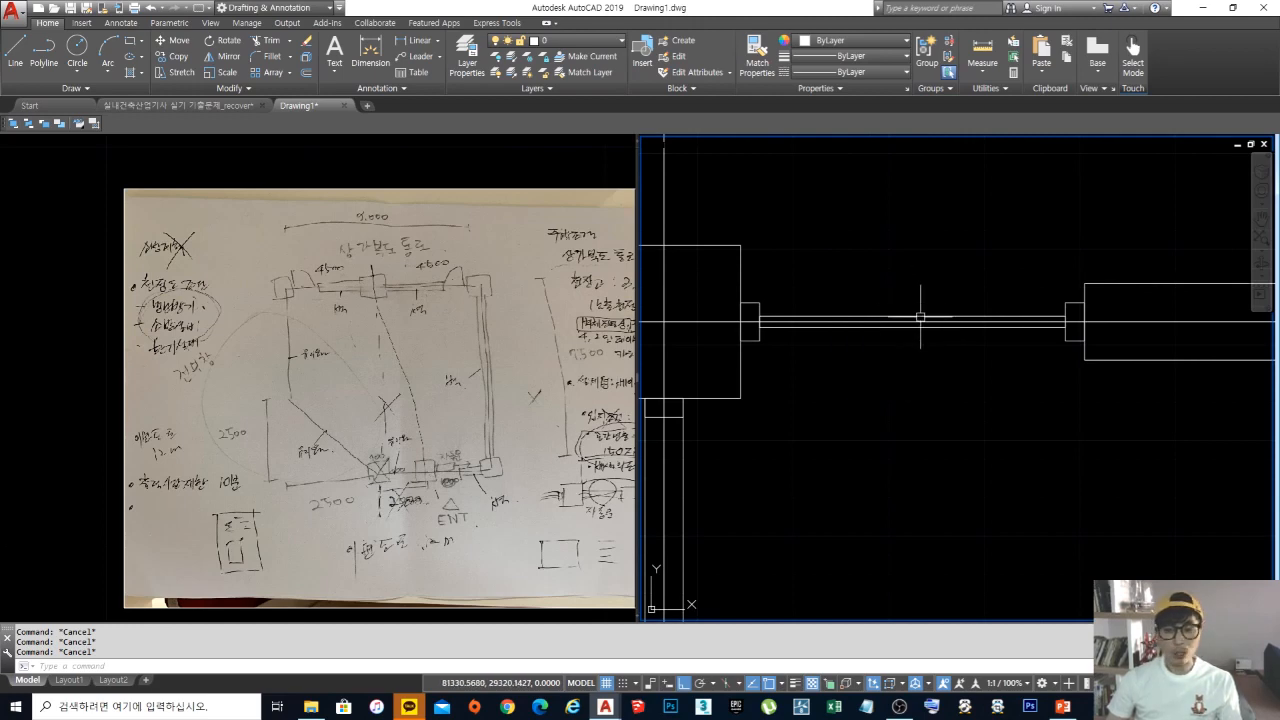
scroll(776, 327, up, 2)
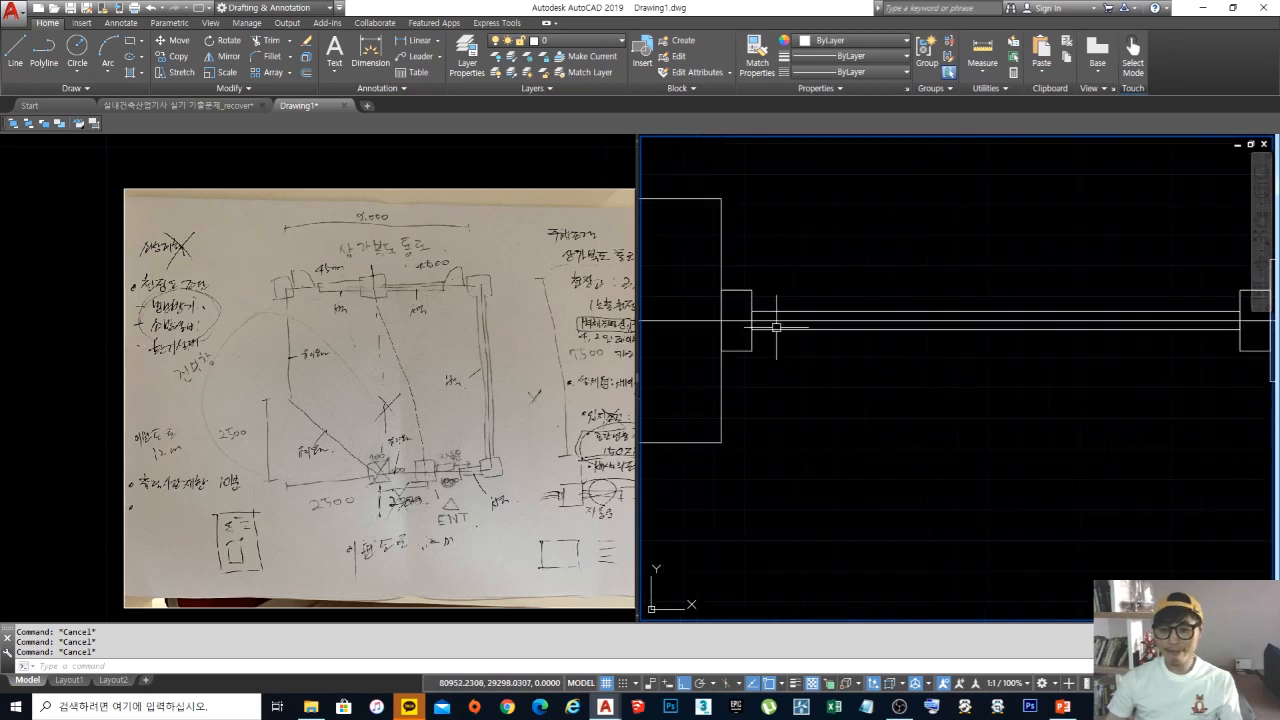
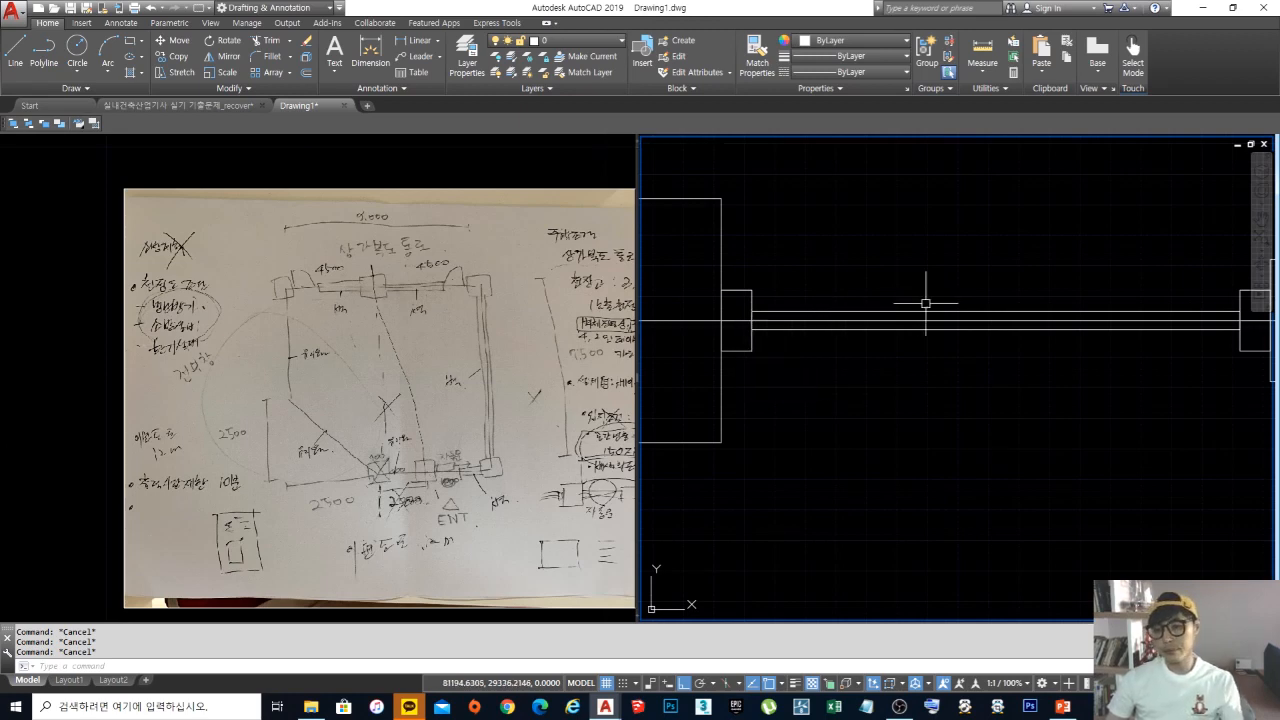
scroll(880, 302, down, 2)
scroll(747, 311, up, 4)
Step: Stretch the door leaf's left edge 5 mm inward to leave a gap from the left door frame
click(774, 338)
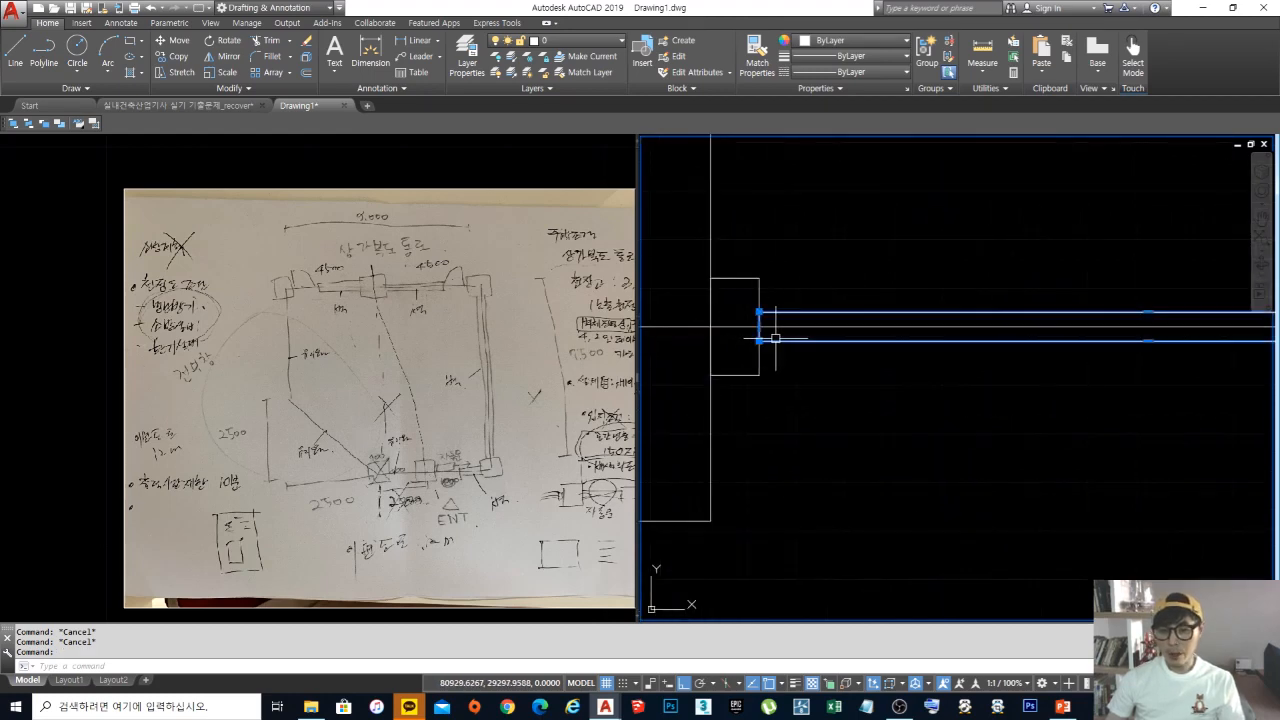
key(Escape)
click(778, 344)
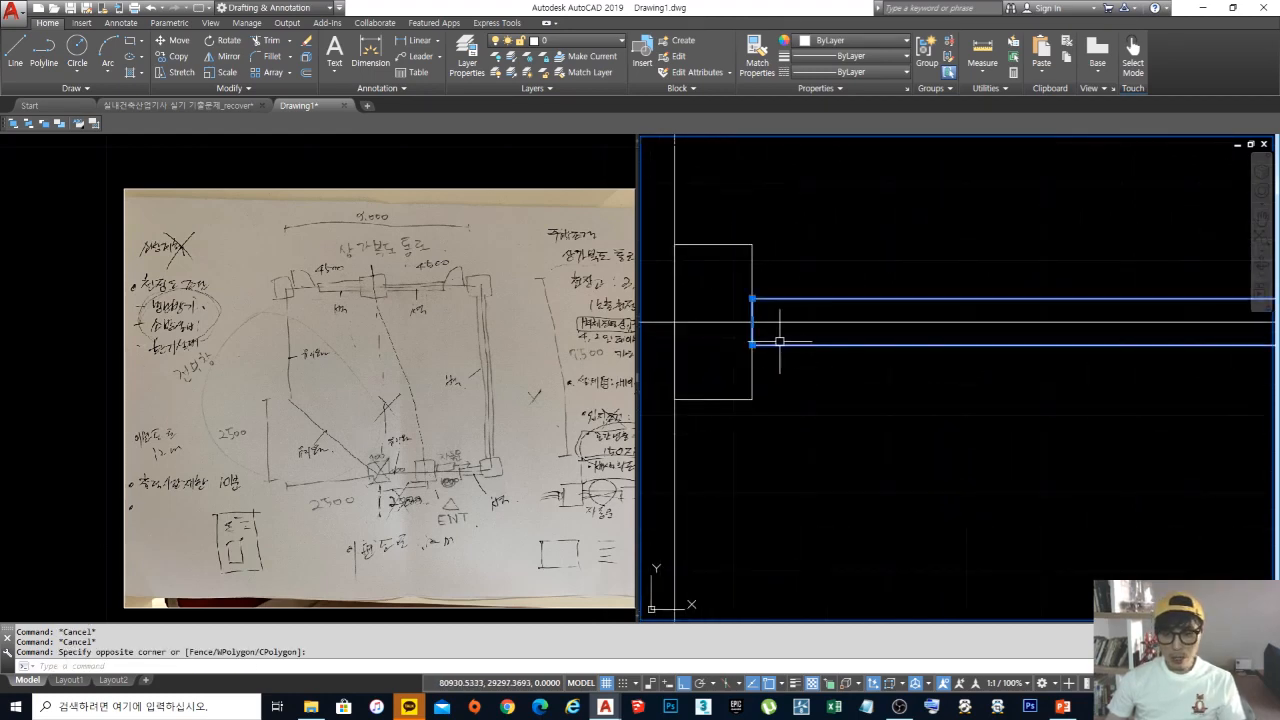
scroll(752, 320, up, 4)
click(752, 319)
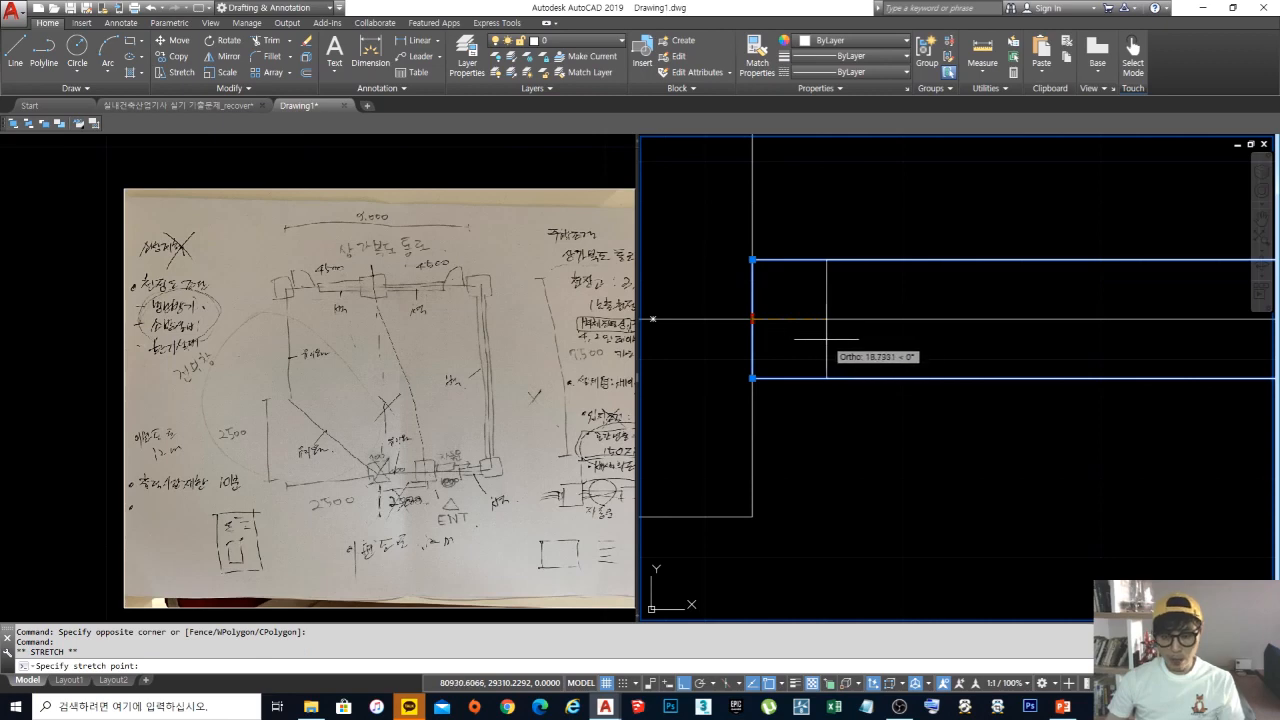
text(5)
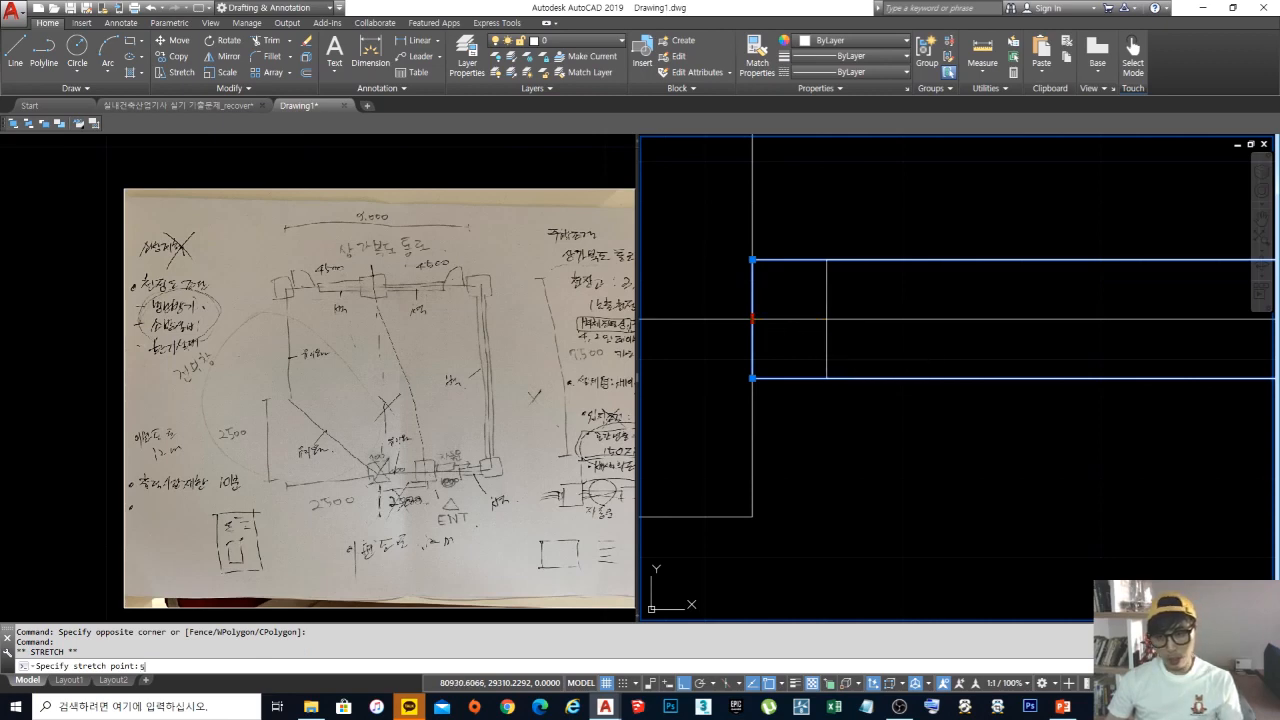
key(Return)
key(Escape)
scroll(811, 329, down, 8)
Step: Stretch the door leaf's right edge inward to leave the same gap from the right door frame
scroll(947, 345, up, 7)
click(875, 348)
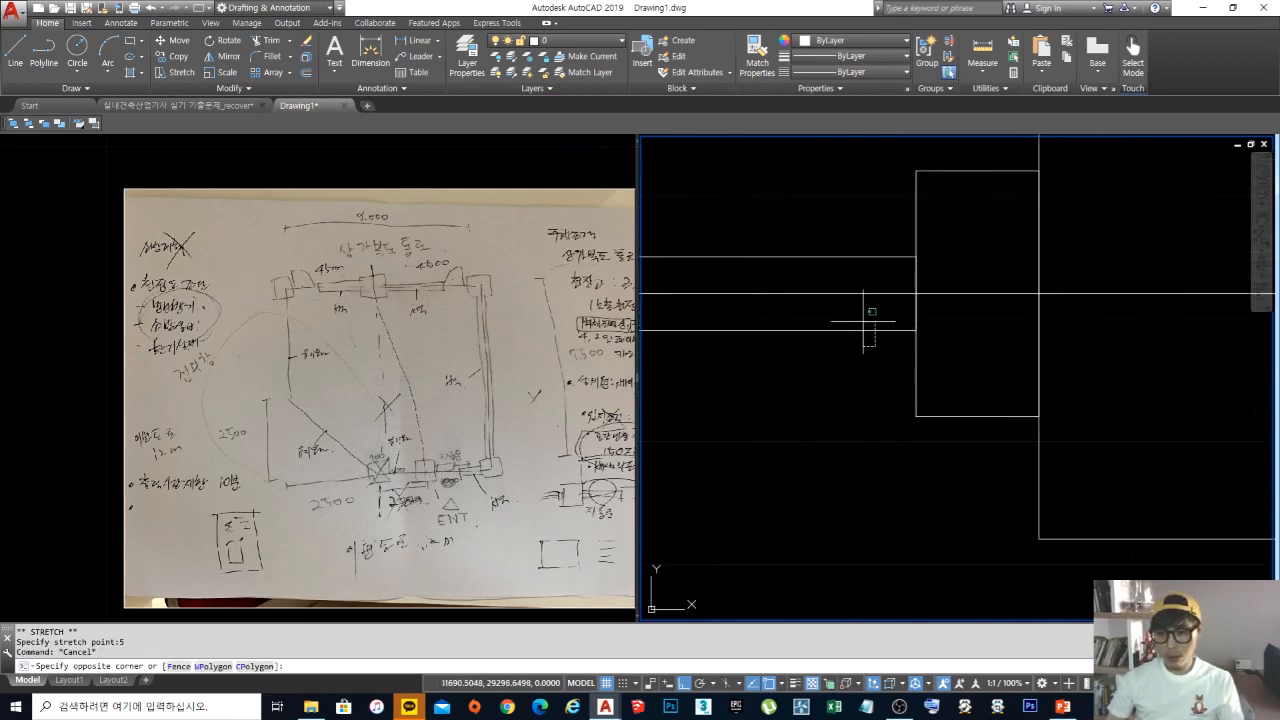
click(862, 319)
click(916, 293)
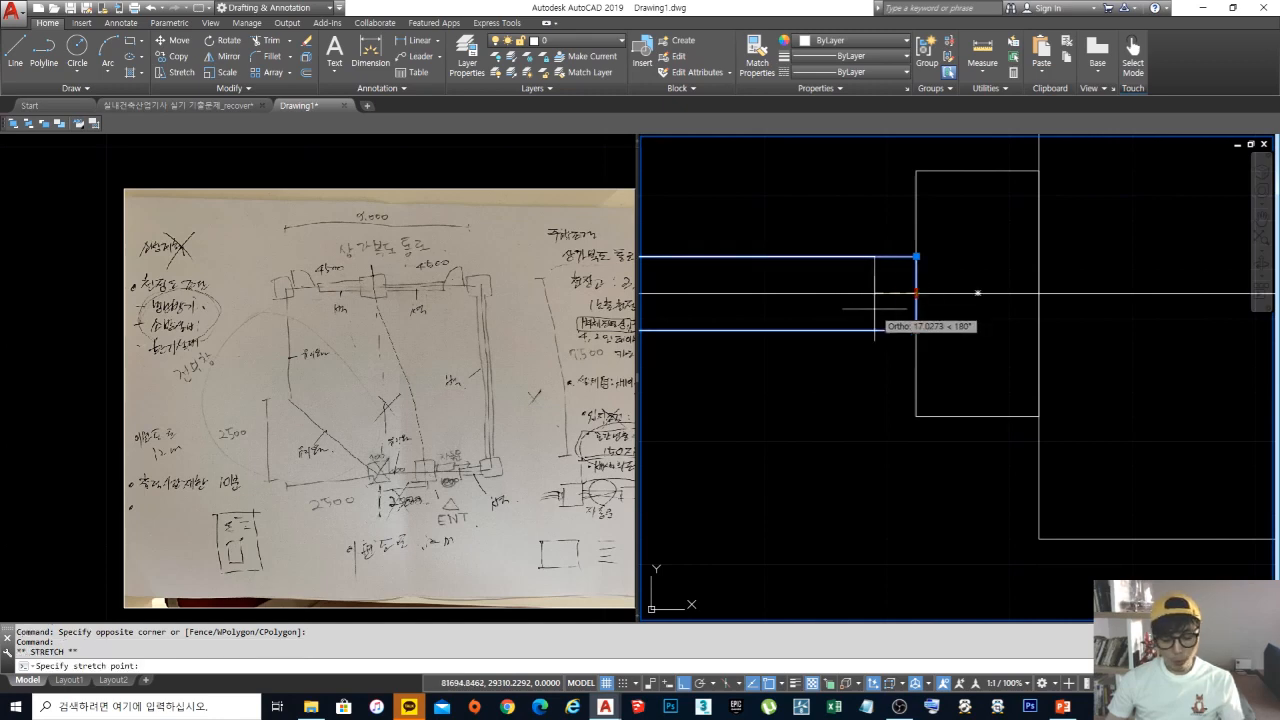
key(Escape)
key(Escape)
key(Escape)
scroll(875, 308, down, 8)
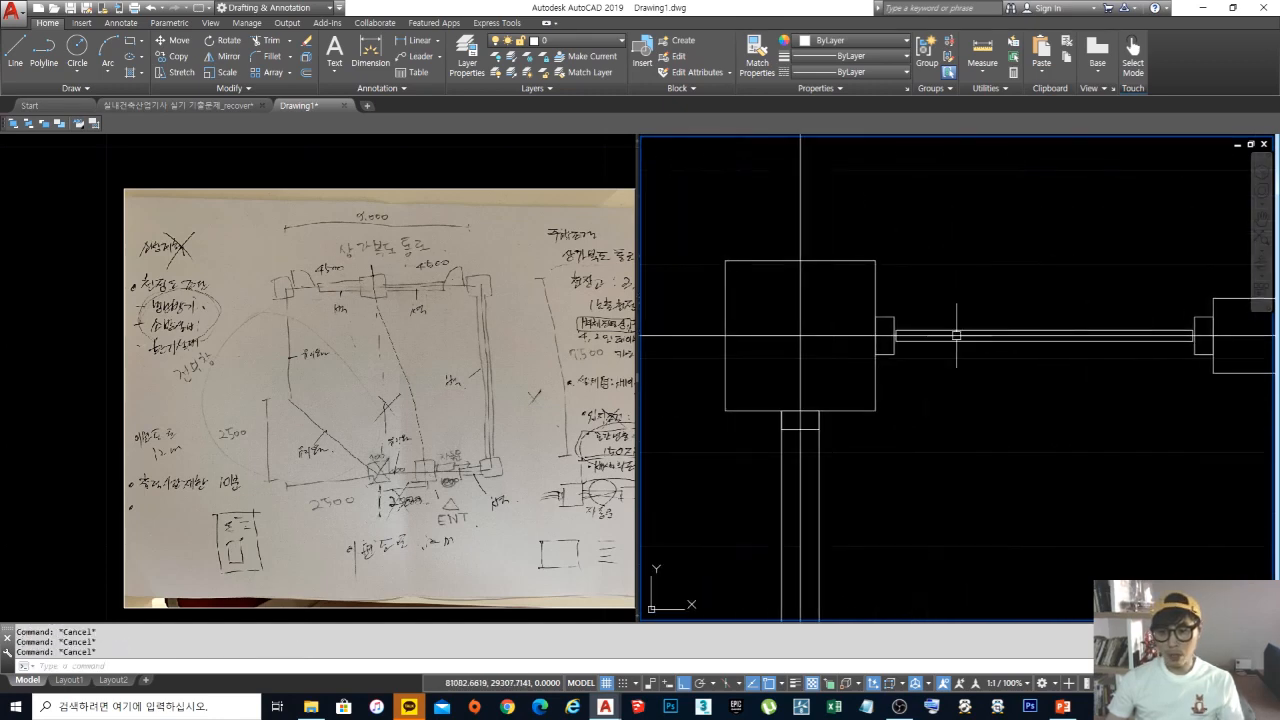
scroll(956, 335, up, 6)
text(c)
key(Return)
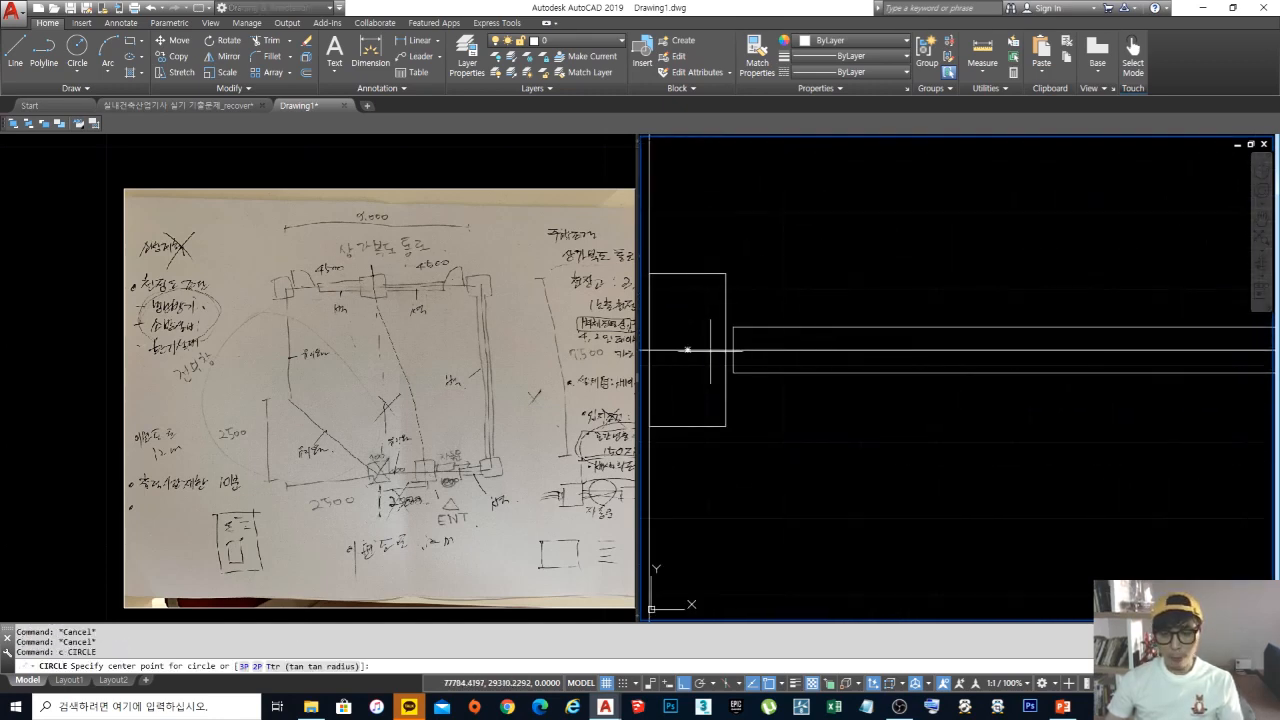
key(Escape)
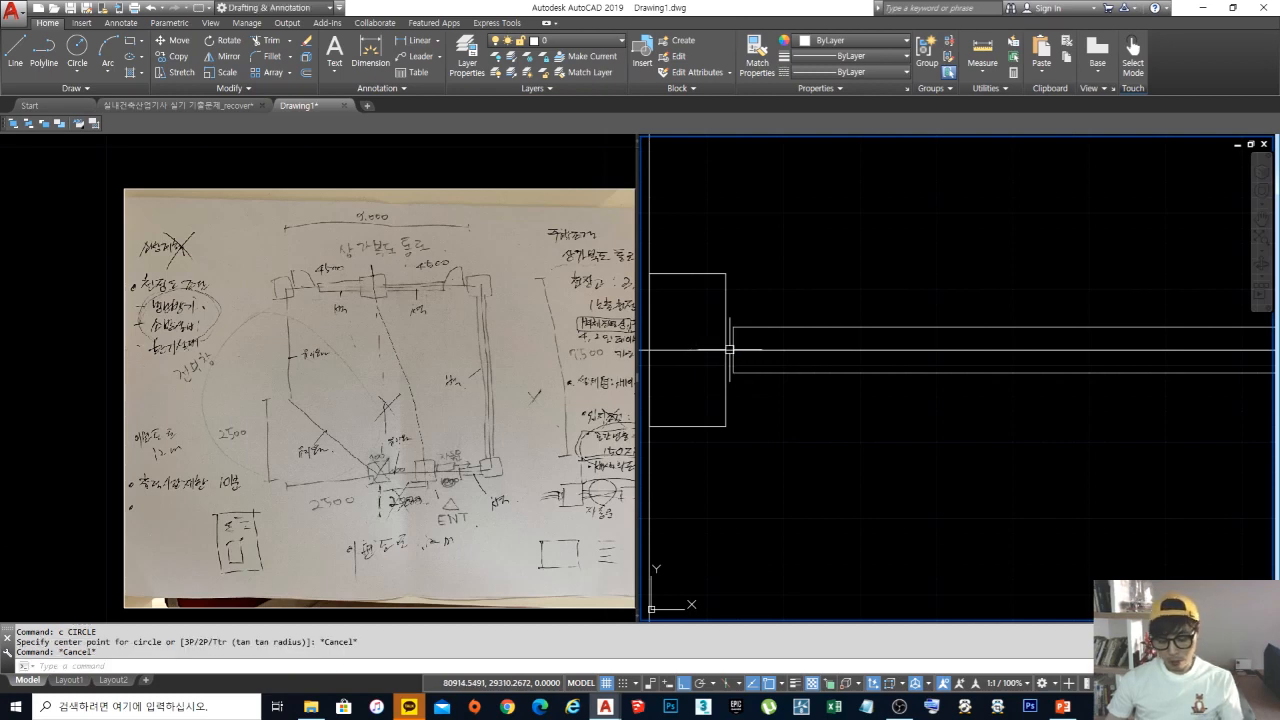
Step: Offset the left door frame's outline 100 mm outward as a guide for the door pivot
text(o)
key(Return)
text(1)
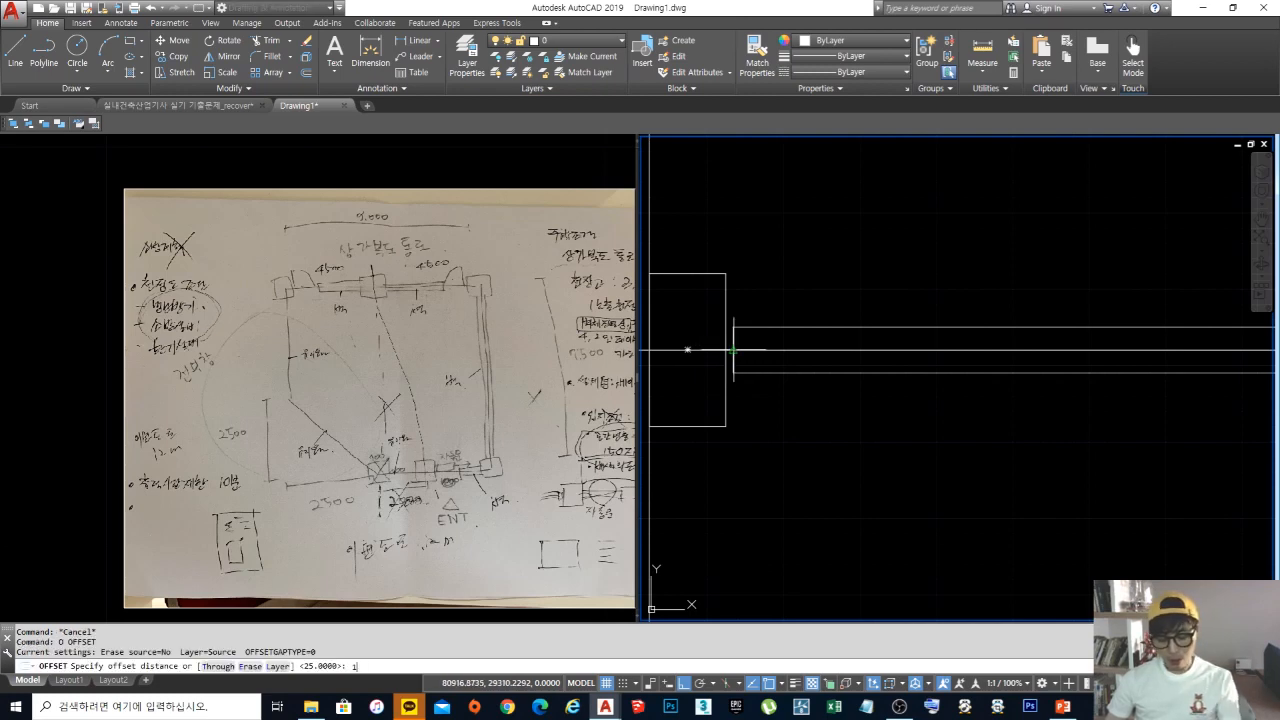
key(Return)
key(Return)
middle_drag(834, 397, 811, 408)
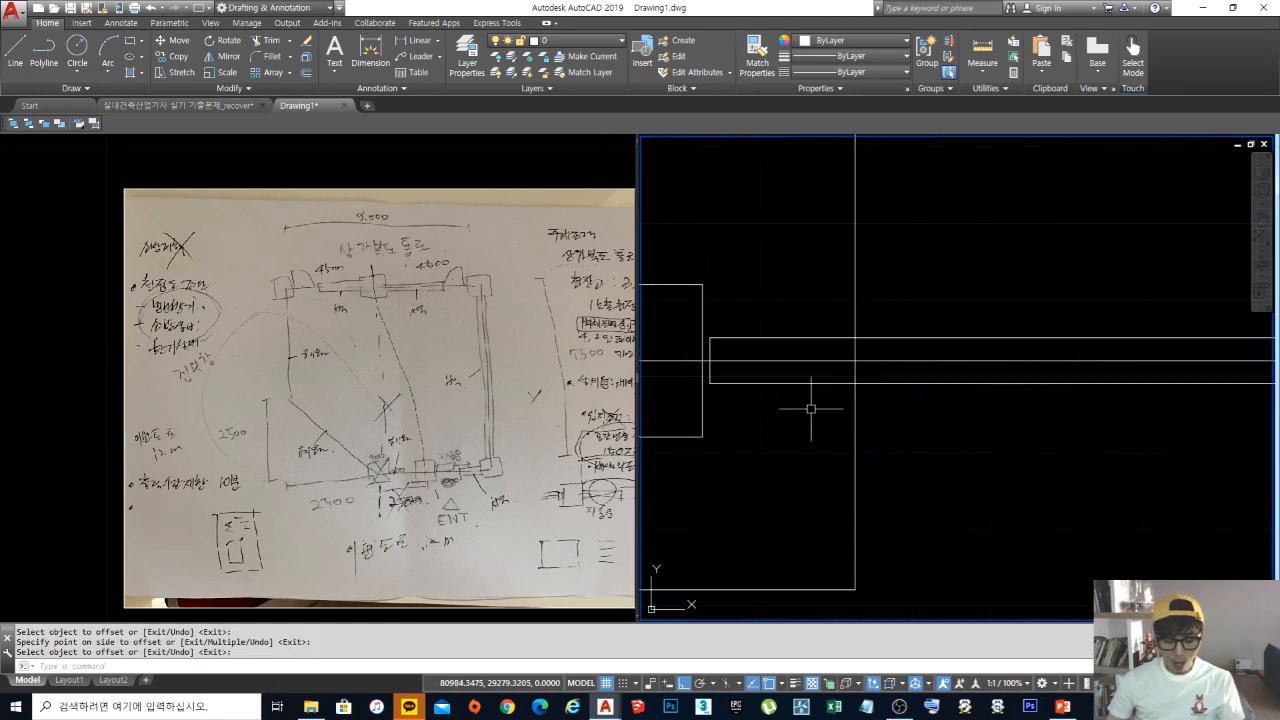
Step: Draw a rectangle from the left frame's upper inner corner across the leaf's left end, as tall as the frame
text(rec)
key(Return)
click(703, 285)
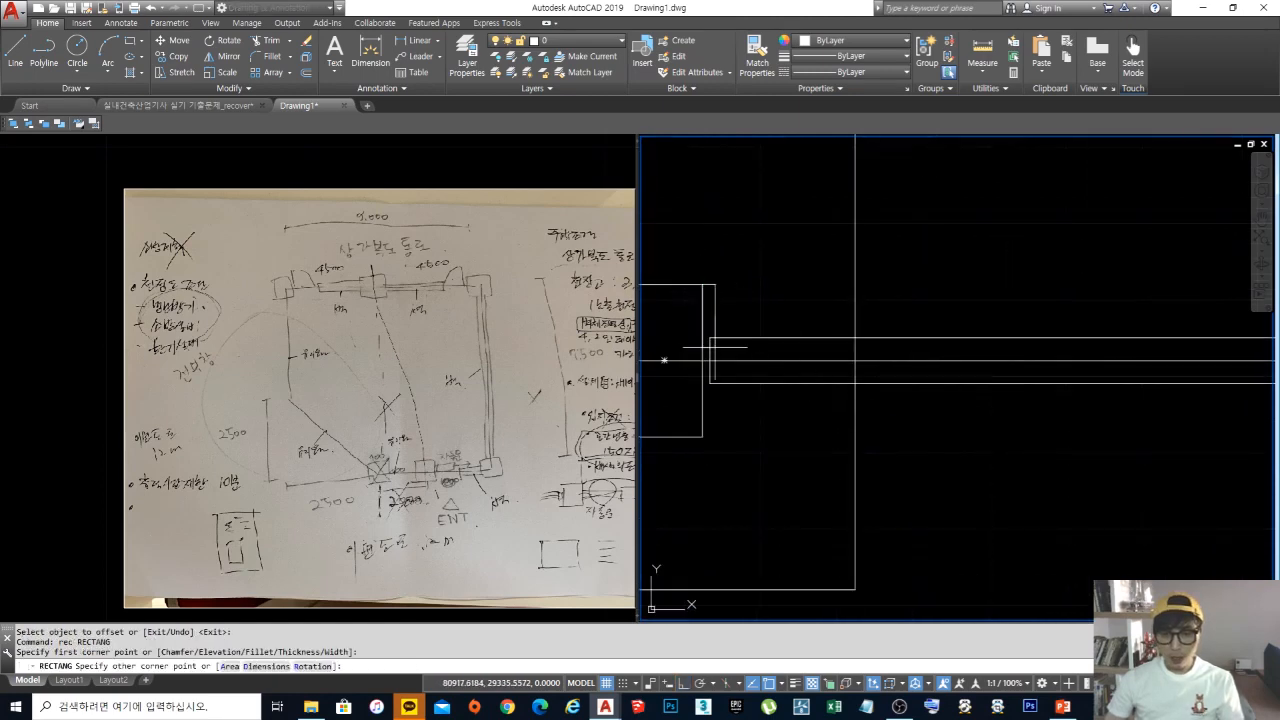
click(989, 437)
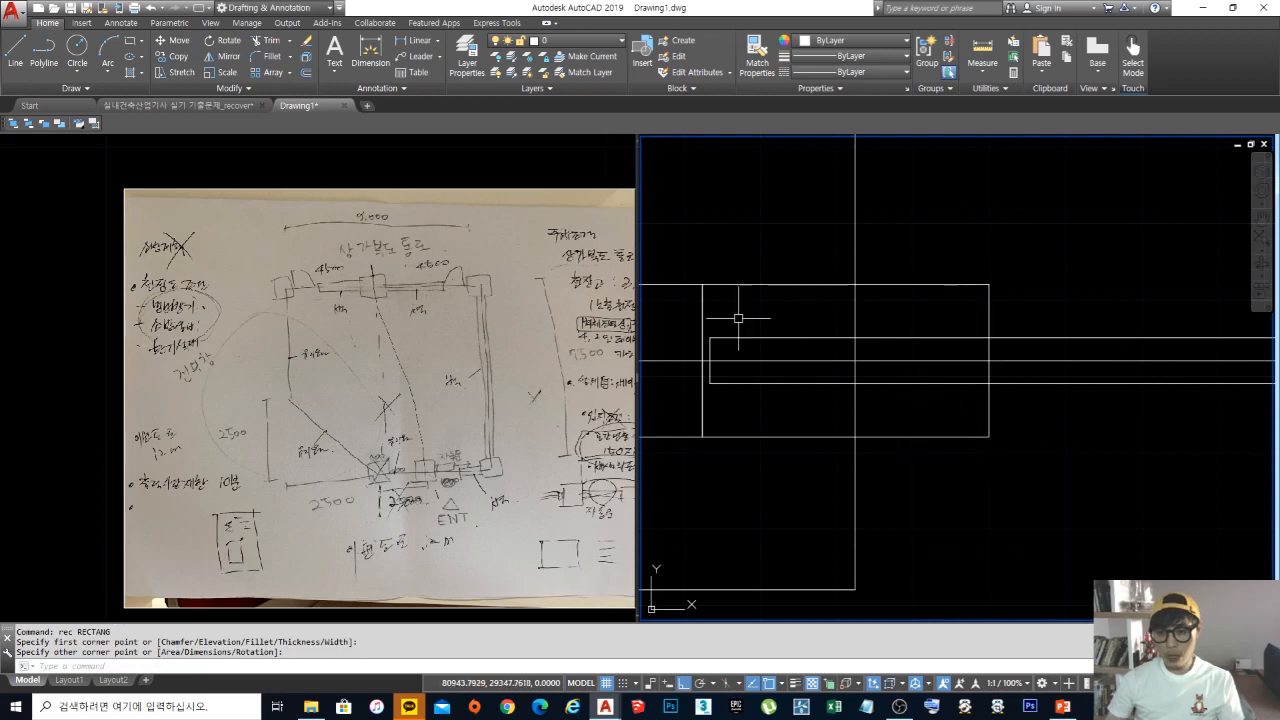
scroll(806, 345, down, 9)
scroll(817, 351, up, 9)
key(Escape)
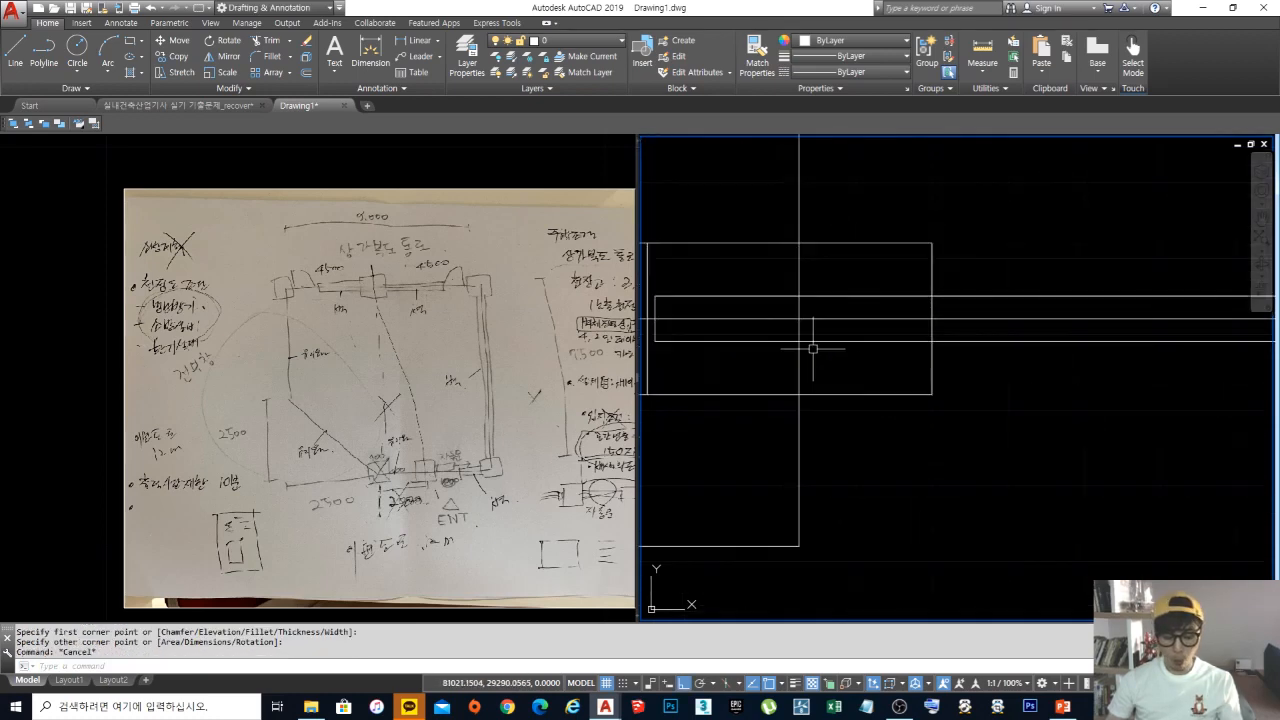
Step: Draw a small pivot circle, narrower than the leaf, where the offset guide crosses the leaf's centerline
text(c)
key(Return)
click(798, 318)
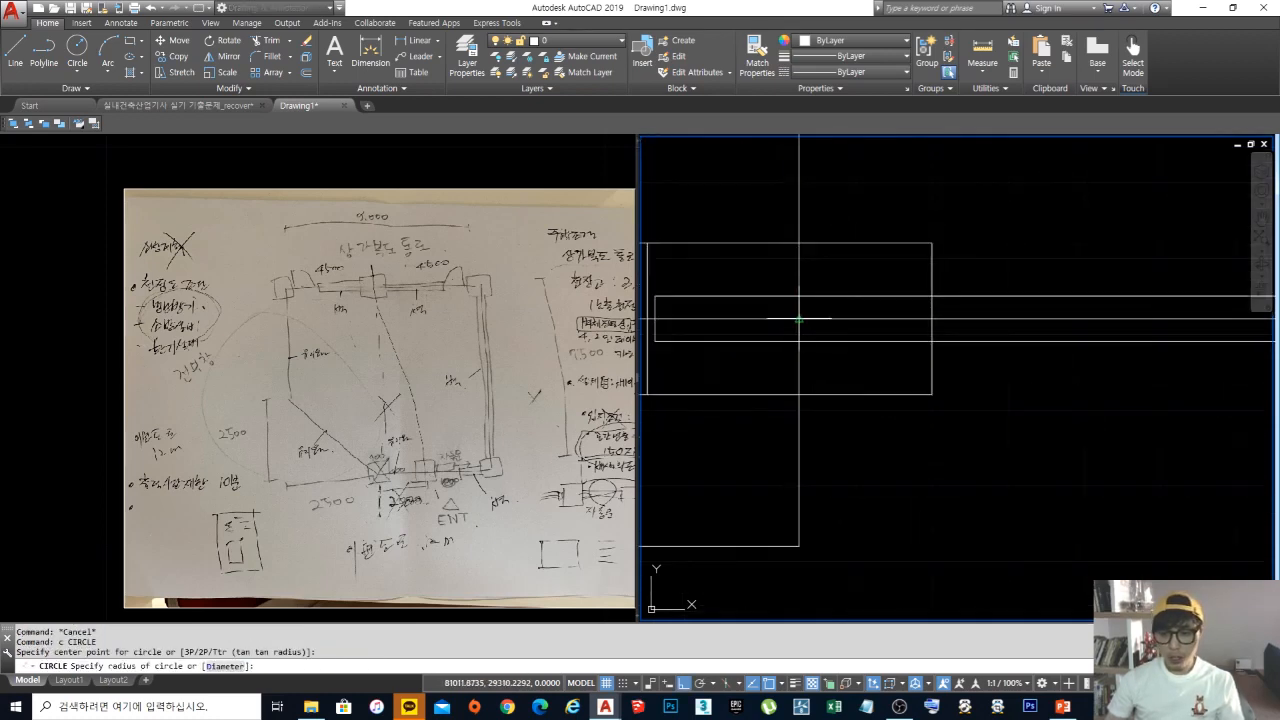
scroll(801, 315, up, 4)
click(820, 297)
scroll(830, 310, down, 5)
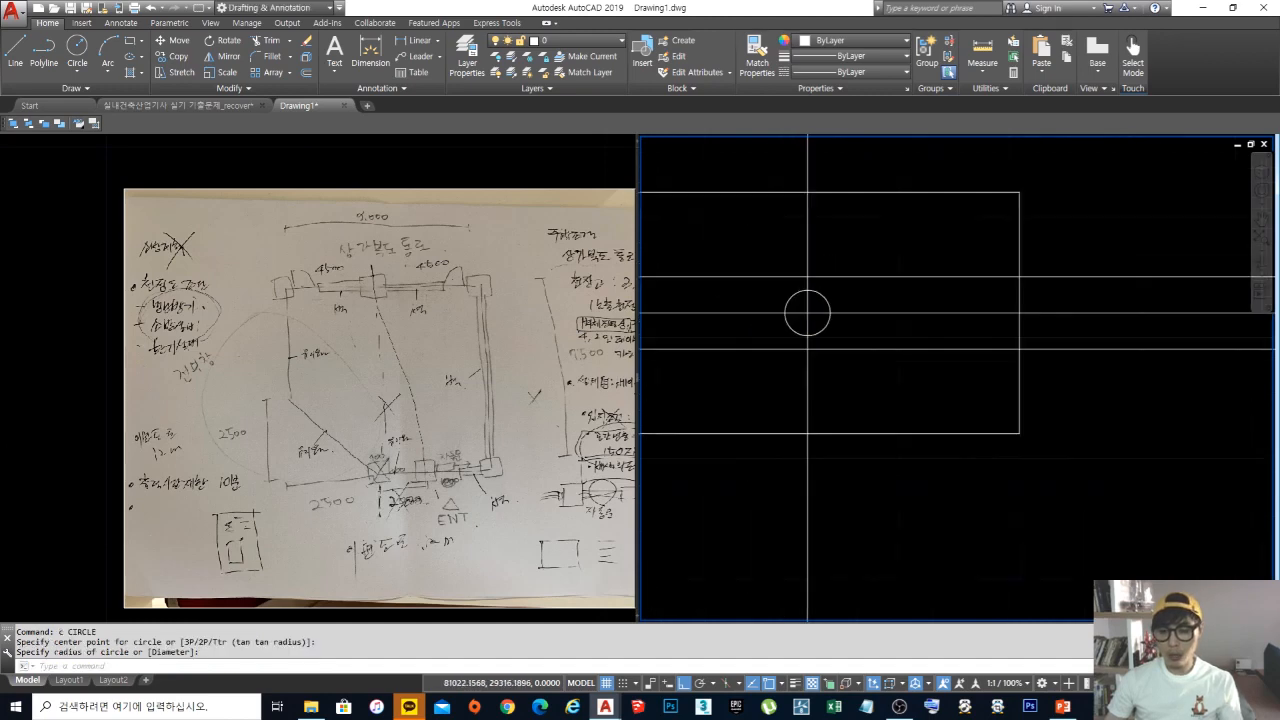
key(Escape)
key(Escape)
Step: Erase the offset guide outline around the left door frame
text(e)
key(Return)
click(860, 430)
click(775, 400)
scroll(790, 390, down, 3)
scroll(808, 368, up, 3)
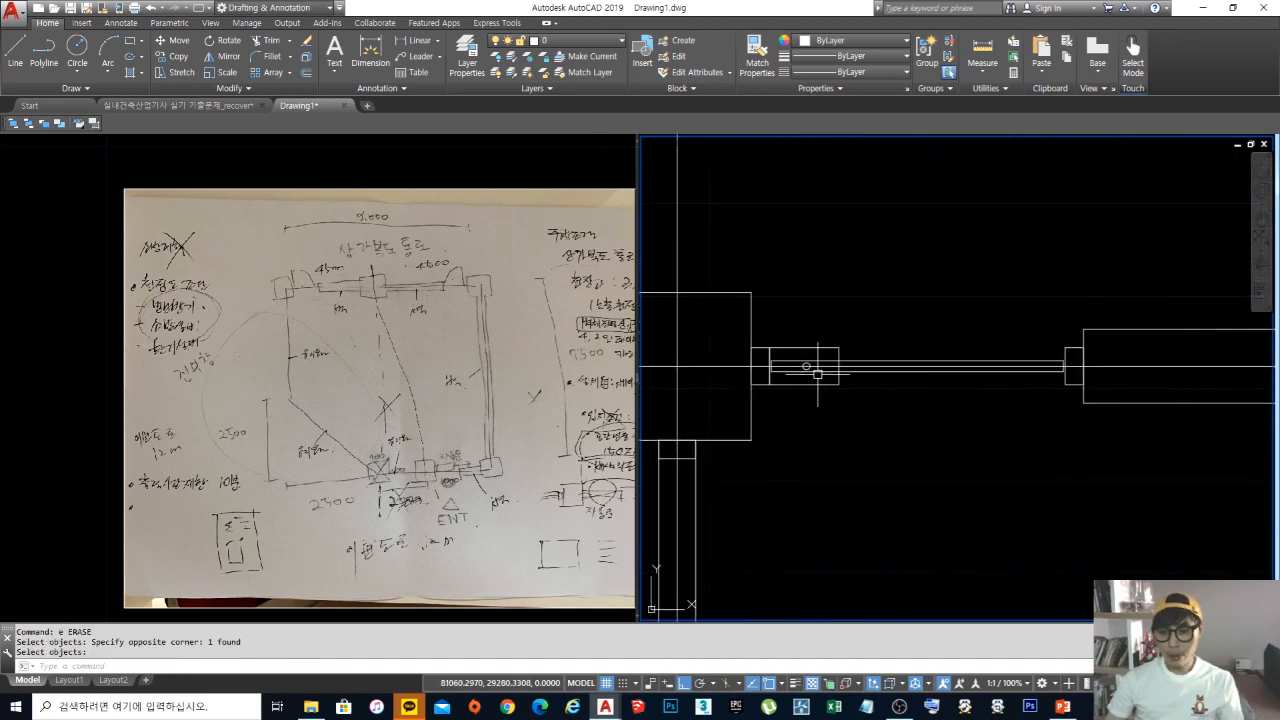
key(Return)
Step: Try rotating the door leaf freely about the pivot circle's center with Ortho off
text(ro)
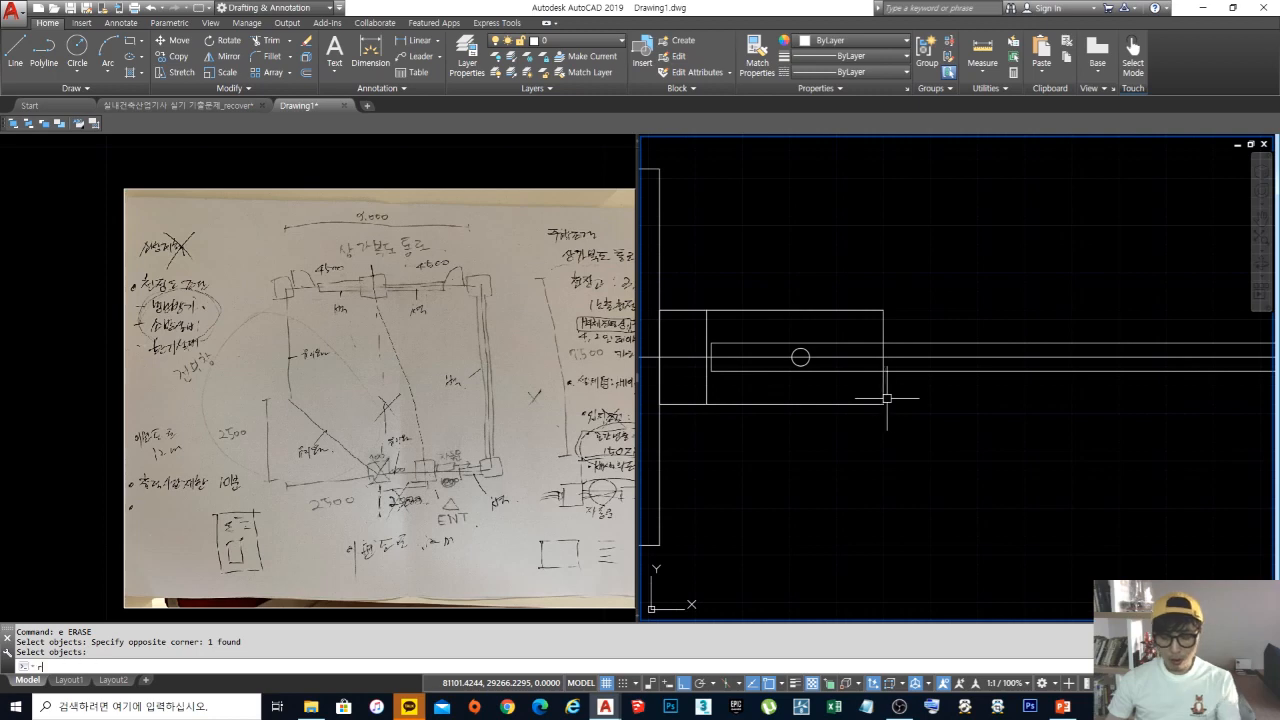
key(Return)
click(934, 384)
click(925, 370)
scroll(800, 356, up, 3)
key(Return)
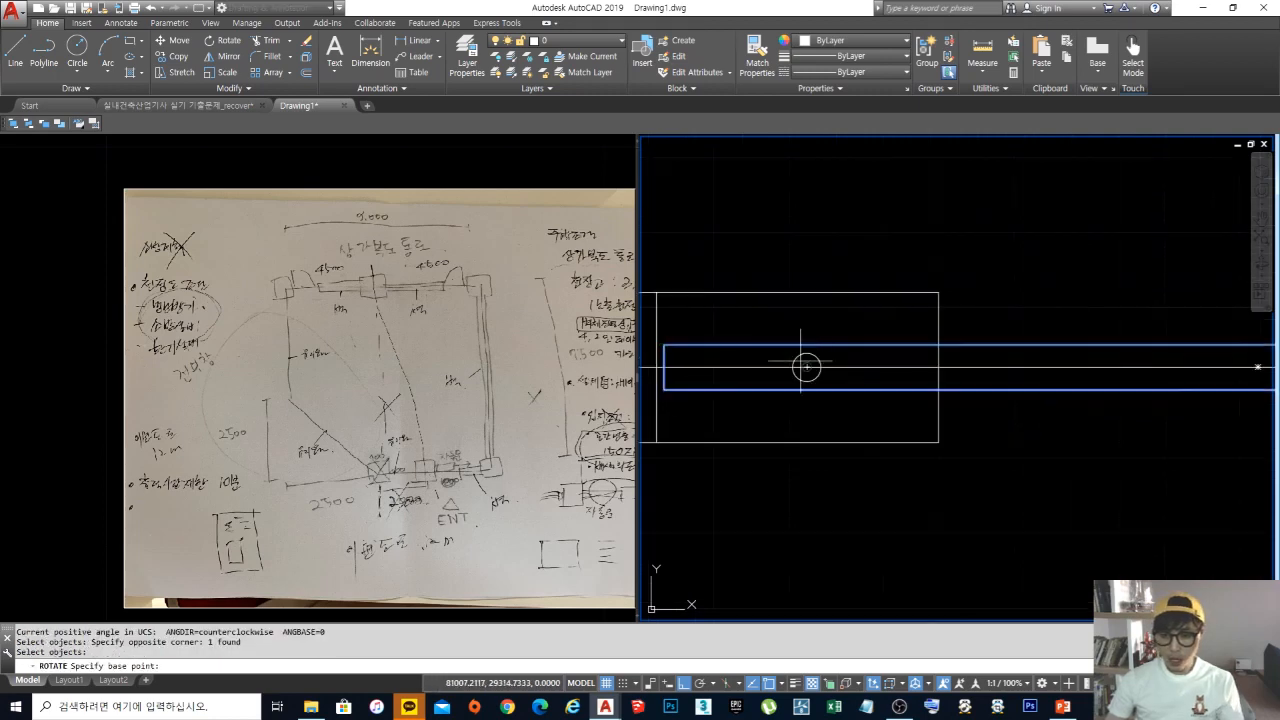
click(807, 366)
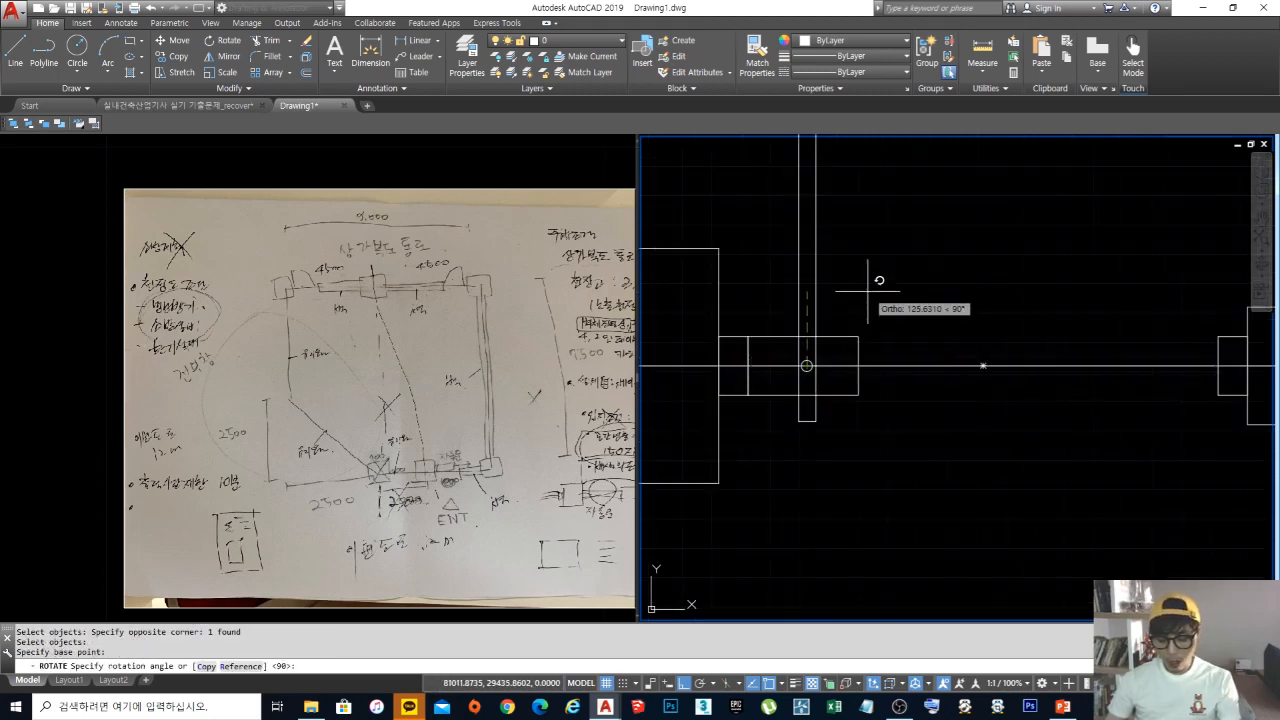
key(F8)
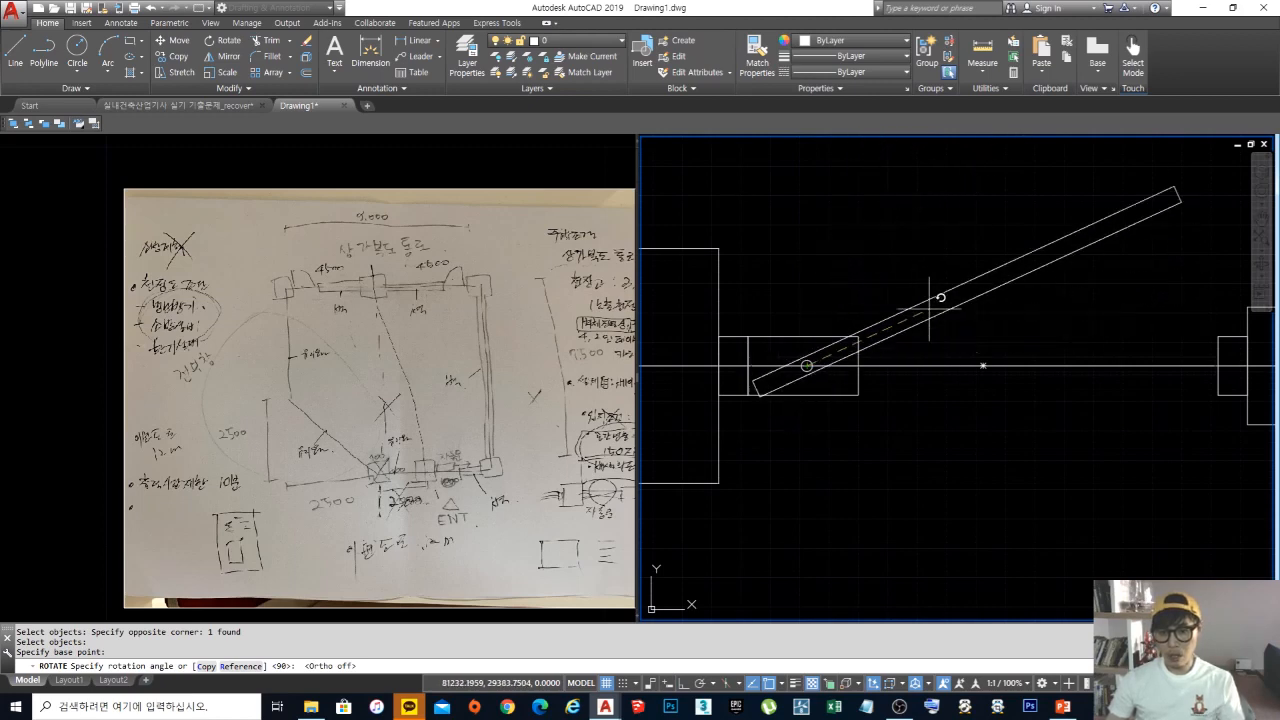
scroll(898, 283, down, 2)
scroll(851, 394, down, 2)
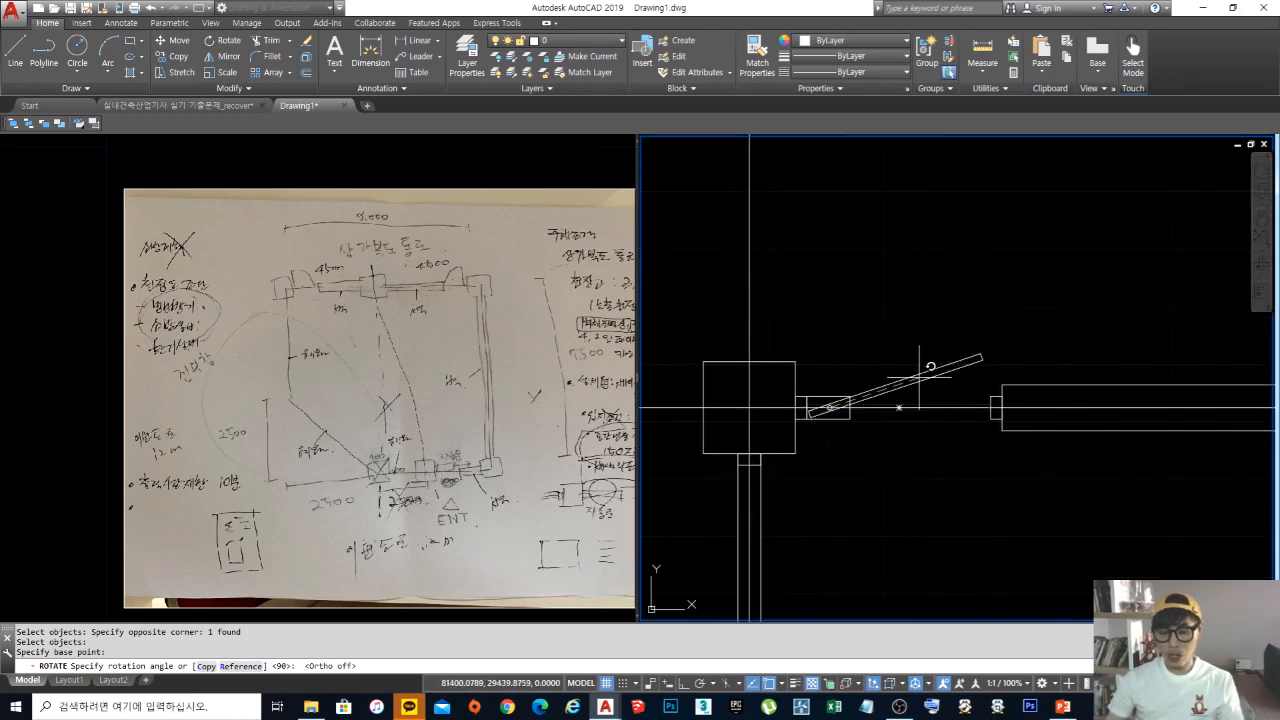
key(Escape)
scroll(859, 420, up, 4)
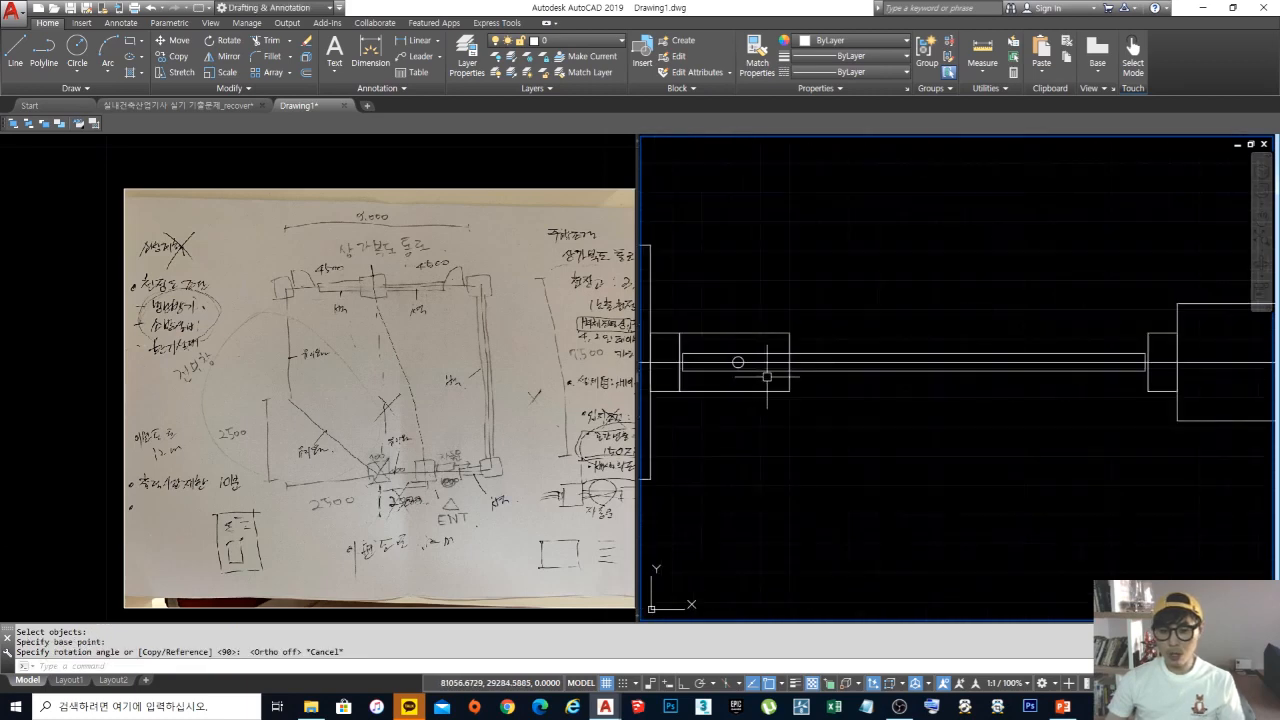
middle_drag(816, 393, 817, 395)
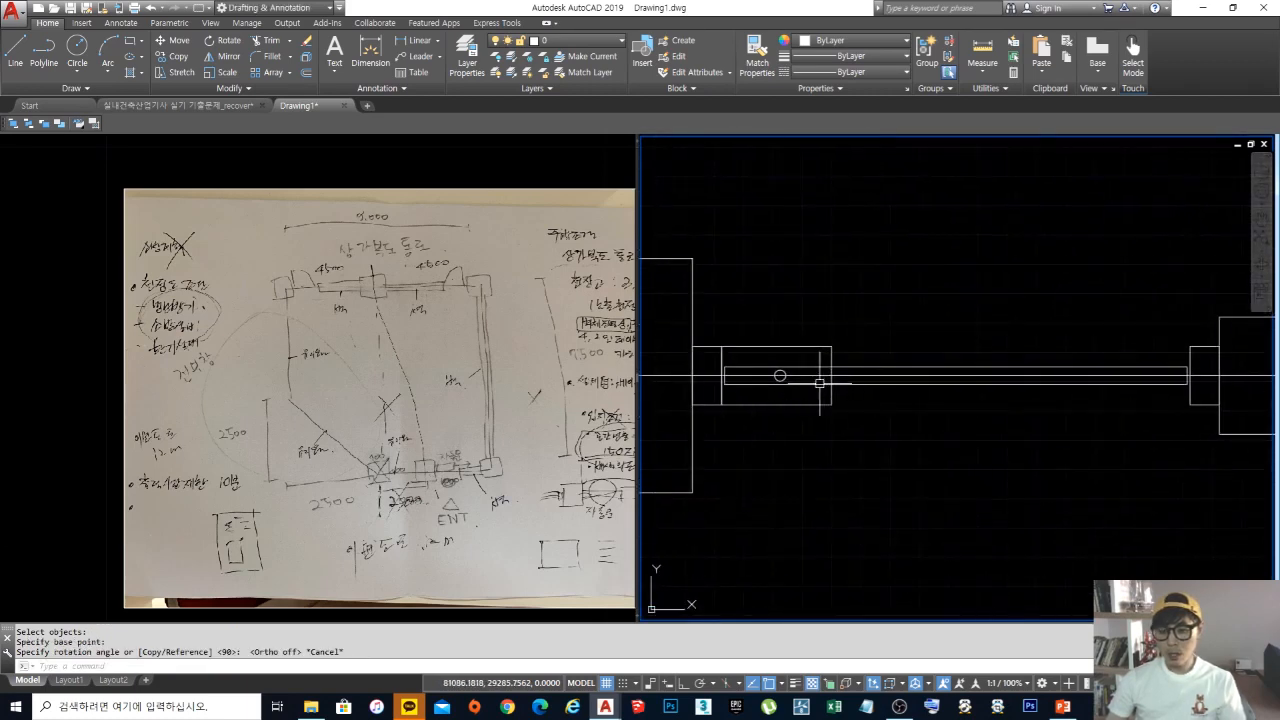
scroll(776, 365, up, 1)
scroll(970, 400, down, 1)
scroll(987, 416, down, 1)
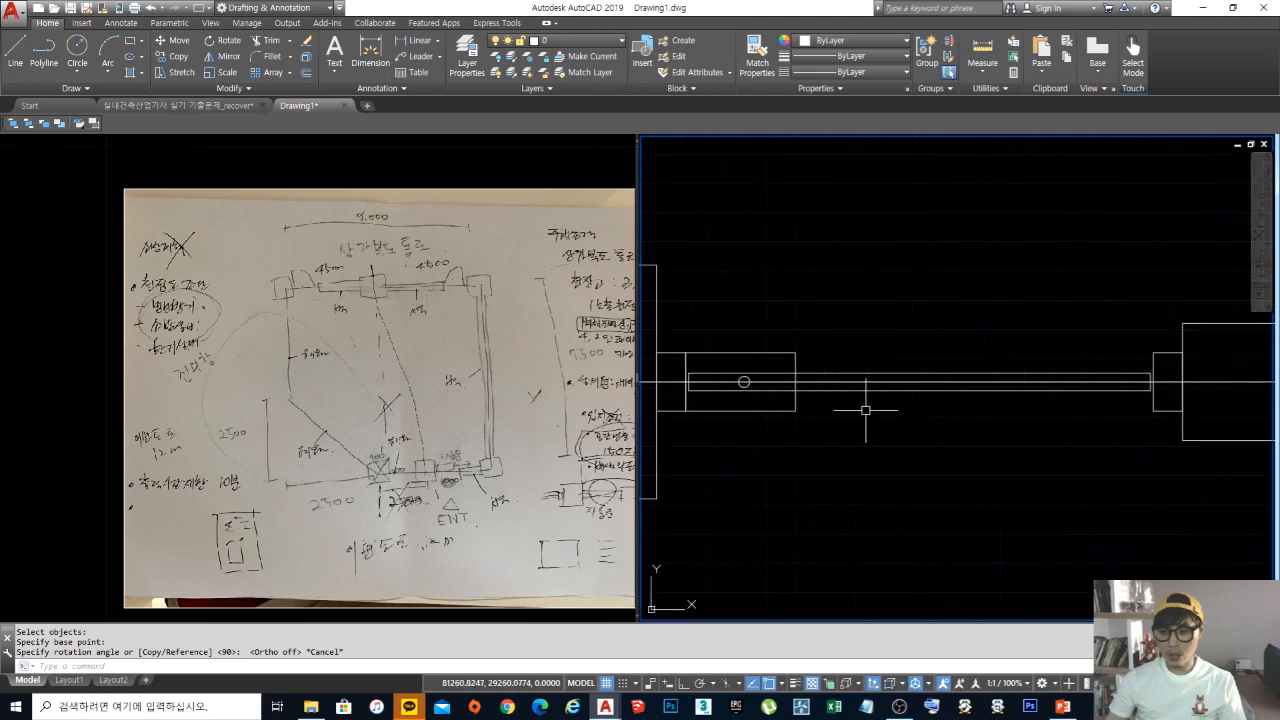
text(e)
key(Return)
click(820, 438)
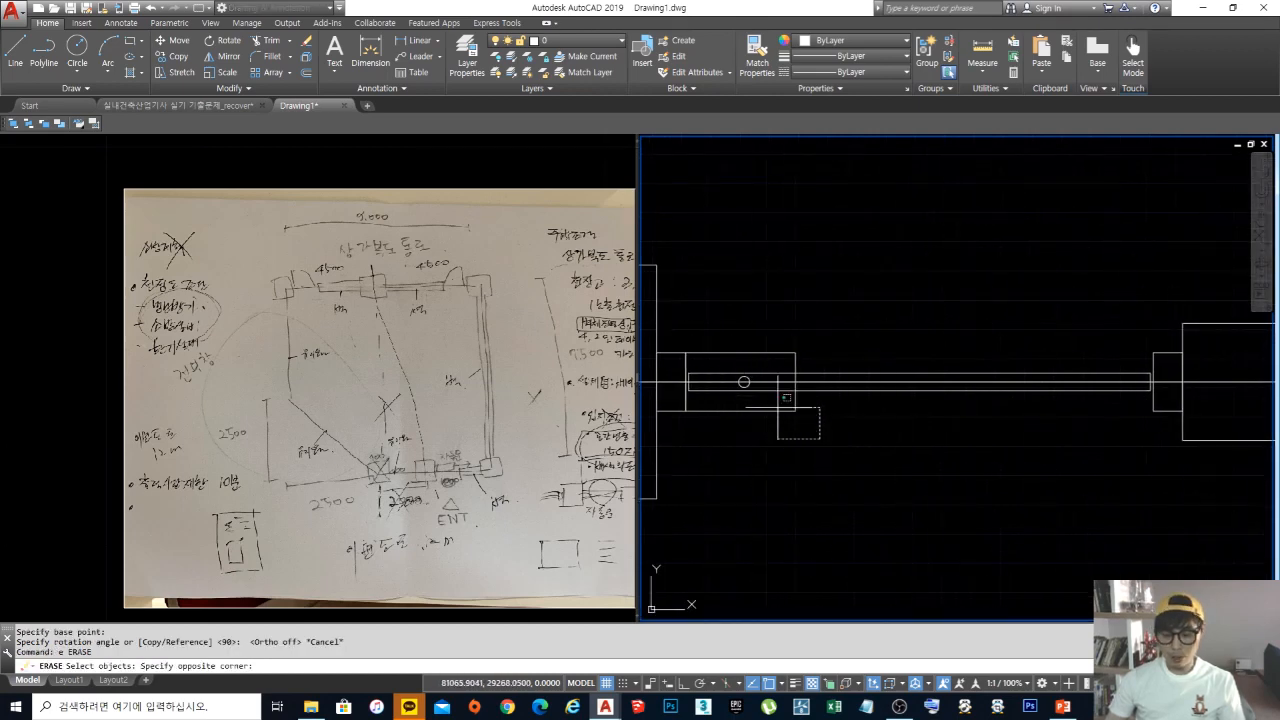
key(Escape)
Step: Undo the recent circle, grip edit, move and rotation of the door panel, back to its upright placement between the jambs
key(ctrl+z)
key(ctrl+z)
key(ctrl+z)
key(ctrl+z)
key(ctrl+z)
key(ctrl+z)
key(ctrl+z)
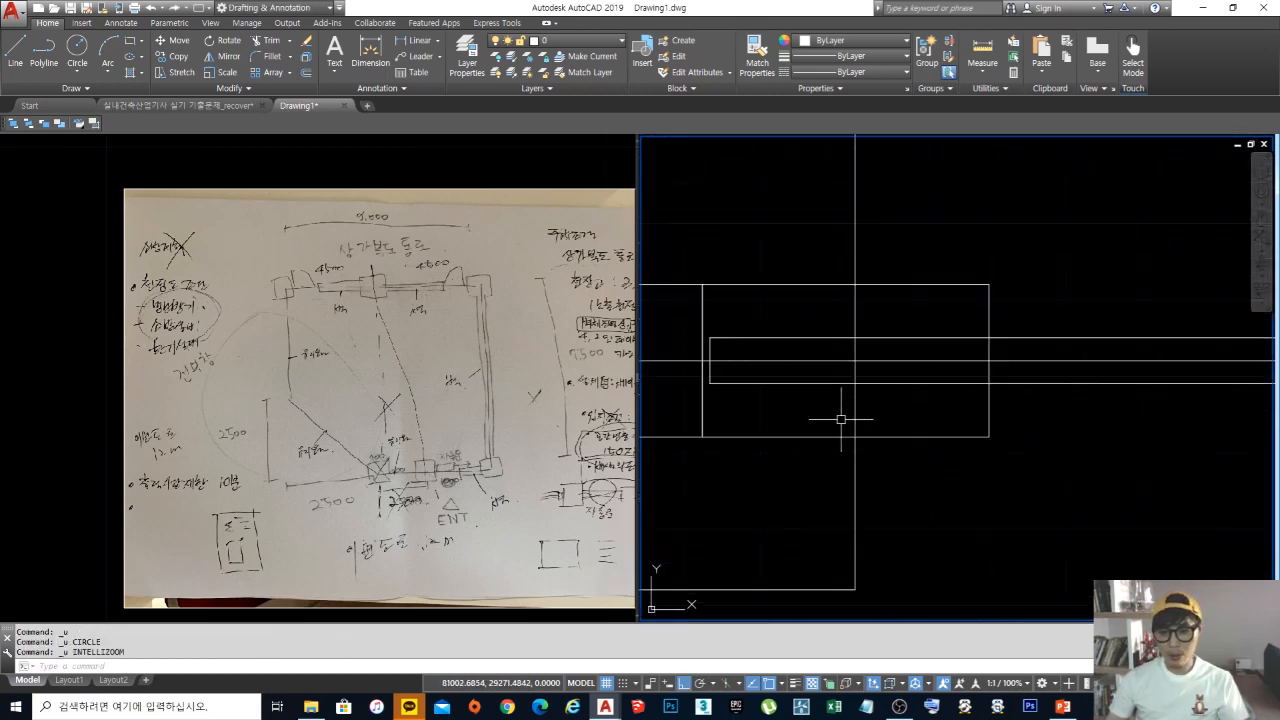
key(ctrl+z)
key(ctrl+z)
key(ctrl+z)
key(ctrl+z)
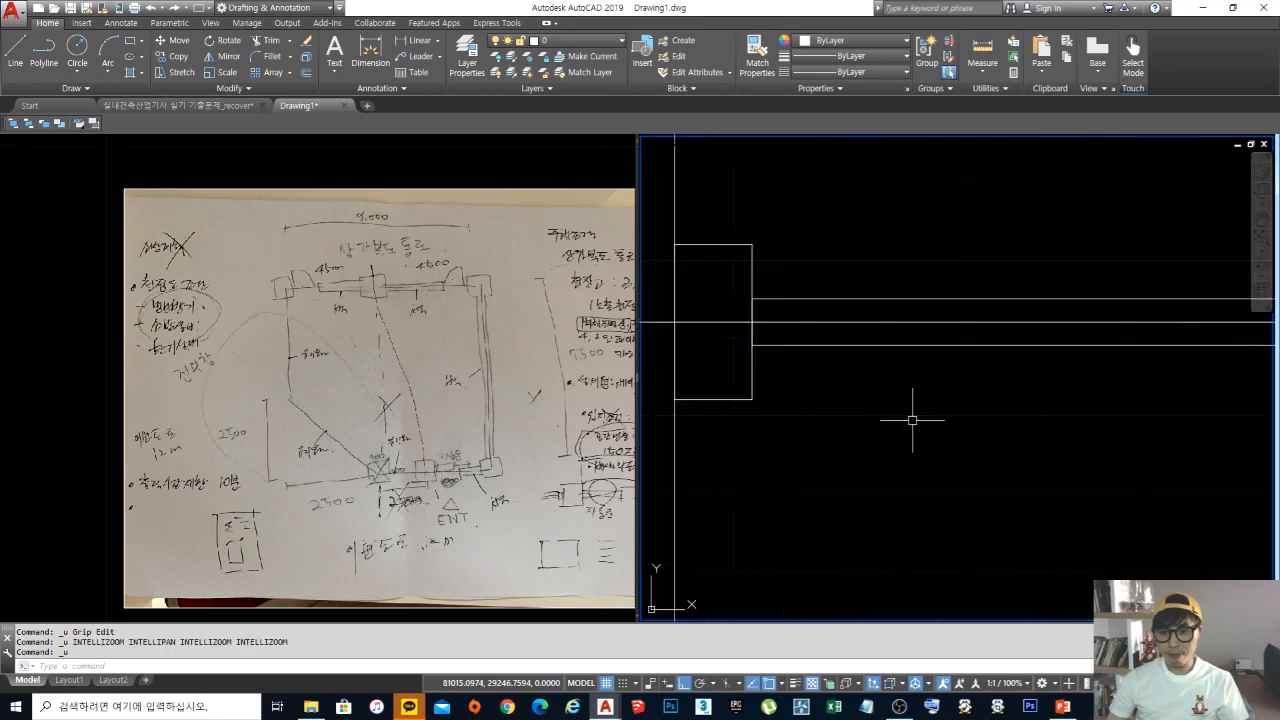
key(ctrl+z)
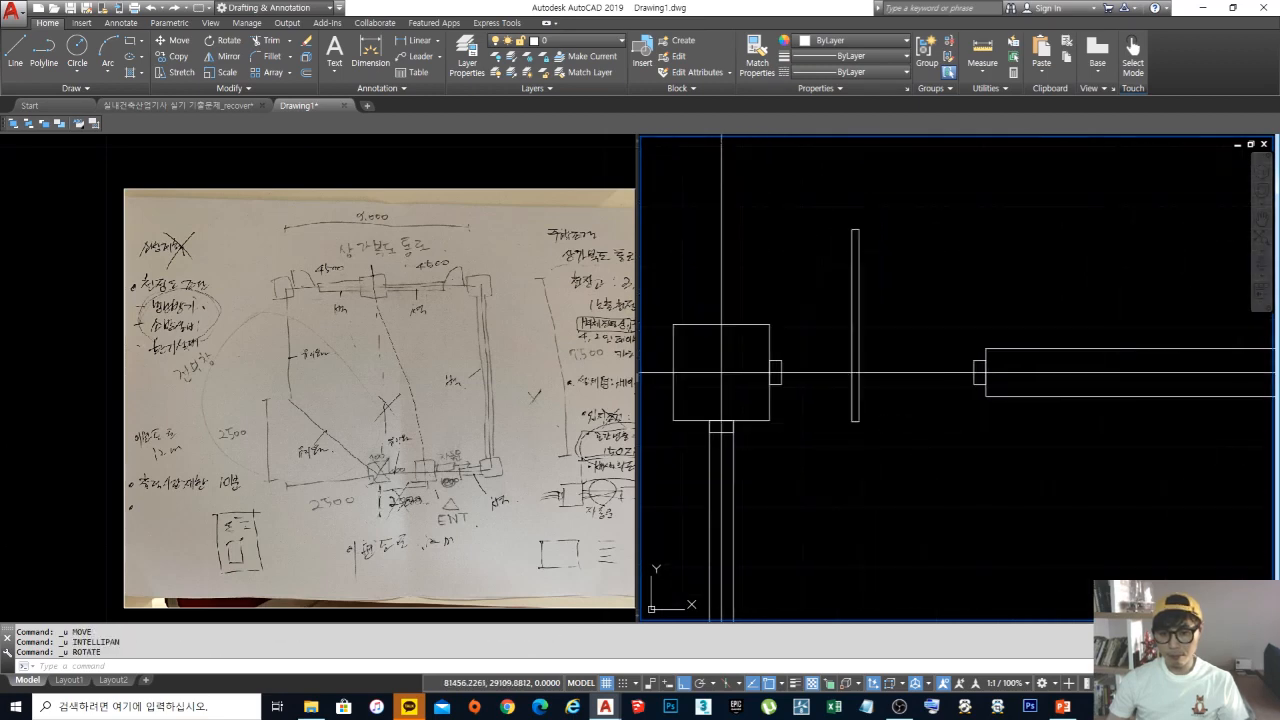
Step: Move the upright door panel by its lower-left corner to the midpoint of the left jamb's inner edge
middle_drag(904, 419, 893, 449)
text(m)
key(space)
scroll(873, 443, up, 2)
click(879, 505)
click(711, 375)
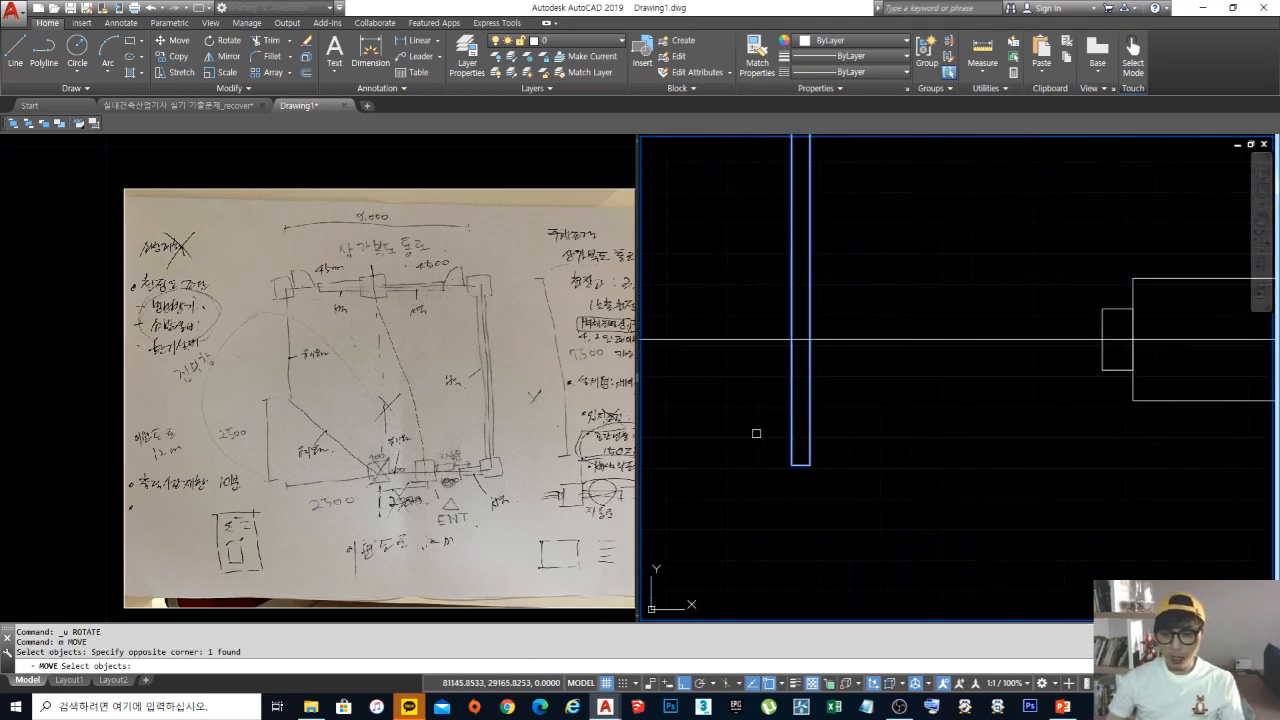
key(space)
click(791, 464)
scroll(834, 377, up, 3)
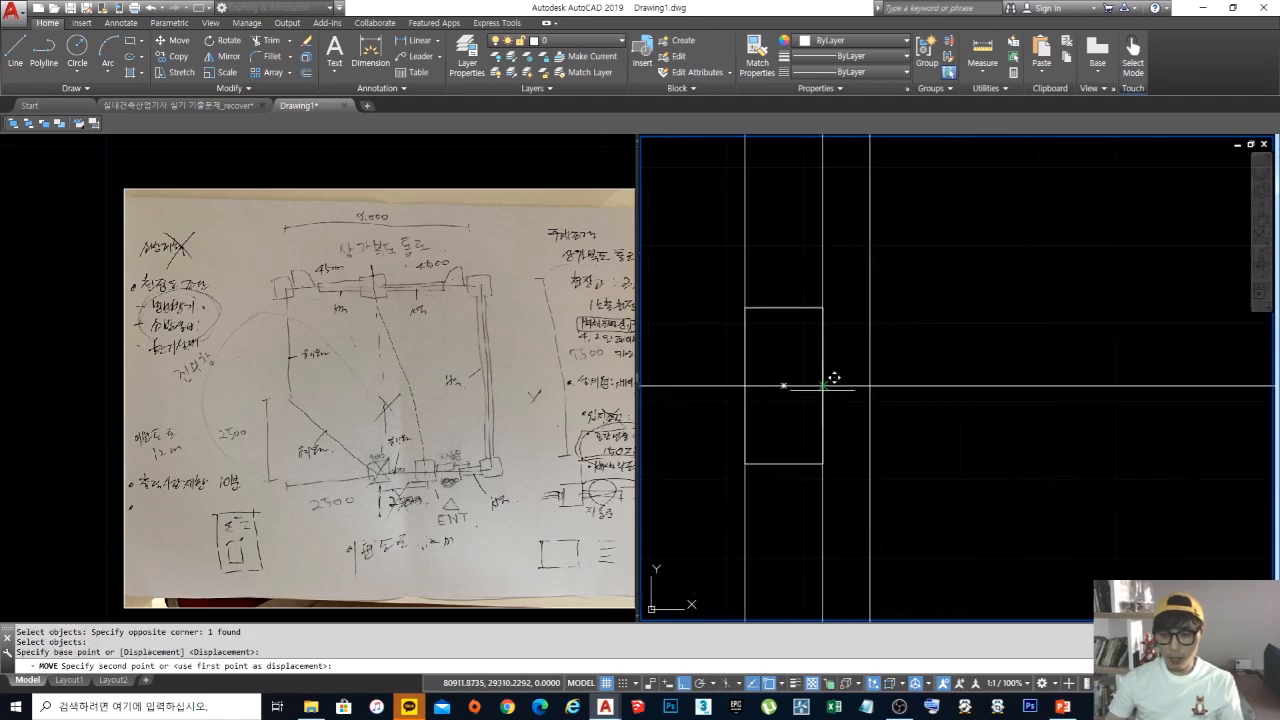
scroll(935, 384, down, 5)
mouse_move(952, 382)
middle_down()
mouse_move(795, 414)
mouse_move(790, 449)
middle_up()
scroll(795, 414, up, 1)
scroll(776, 462, up, 2)
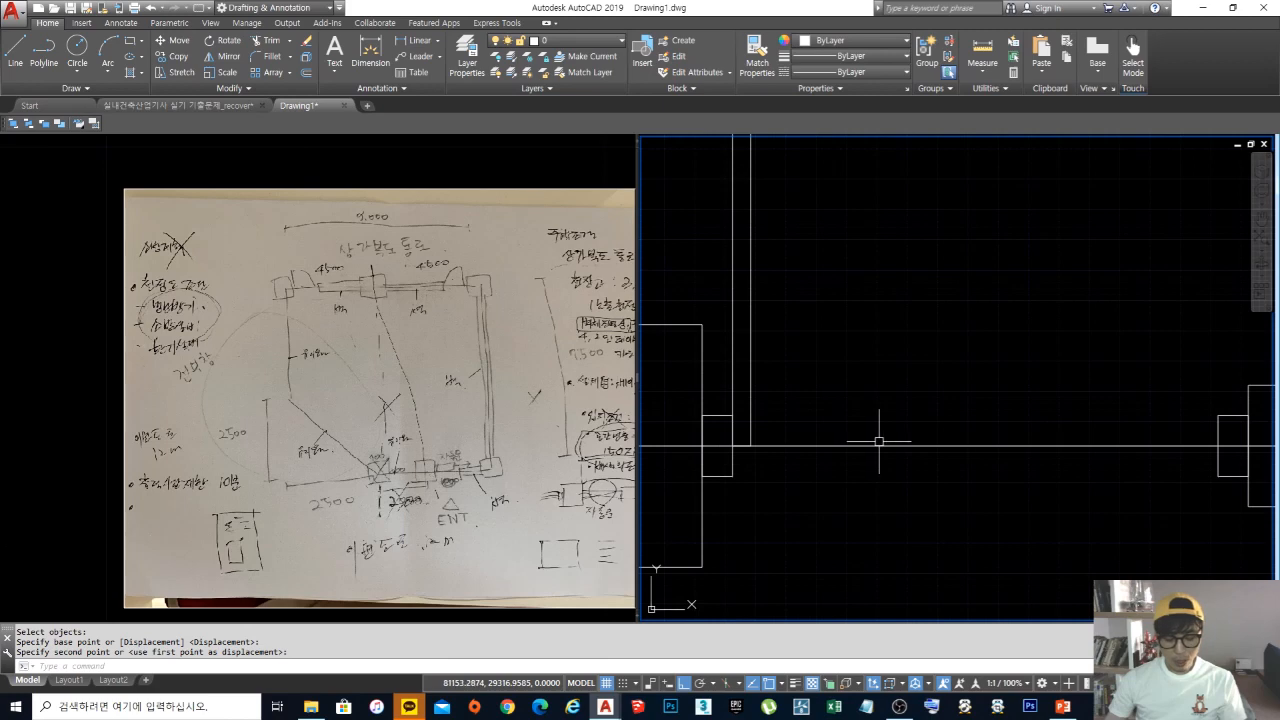
Step: Draw the door's swing arc centred on the hinge point, from the right jamb's inner midpoint to the top of the panel
scroll(878, 440, down, 3)
text(@)
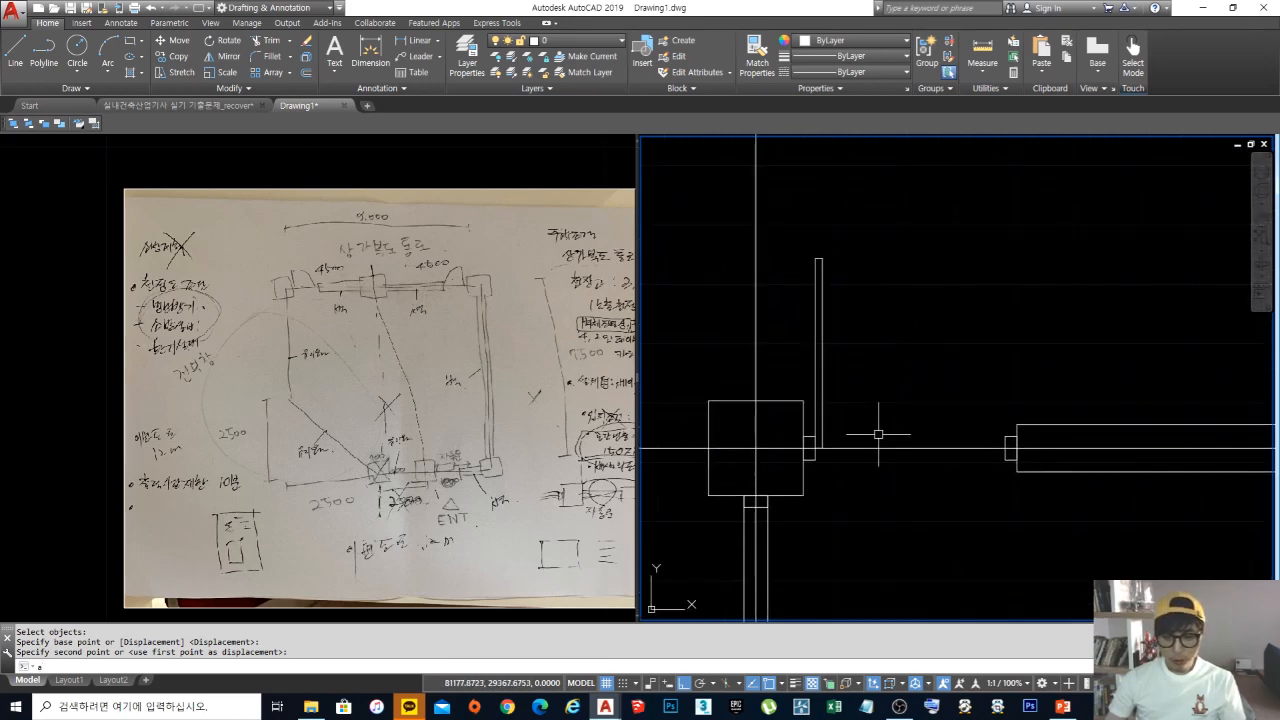
scroll(840, 430, up, 2)
key(Return)
text(a)
key(Return)
text(c)
key(Return)
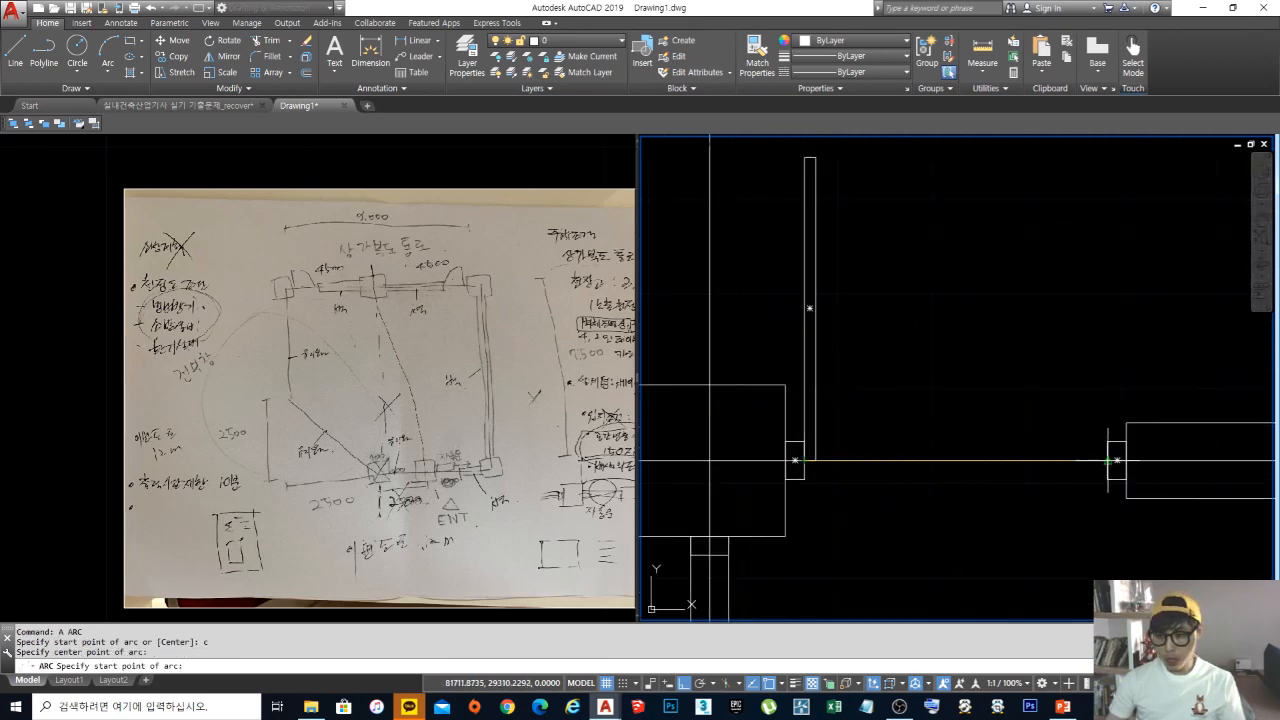
click(1108, 460)
click(808, 160)
key(Escape)
scroll(977, 310, down, 4)
middle_drag(977, 310, 872, 372)
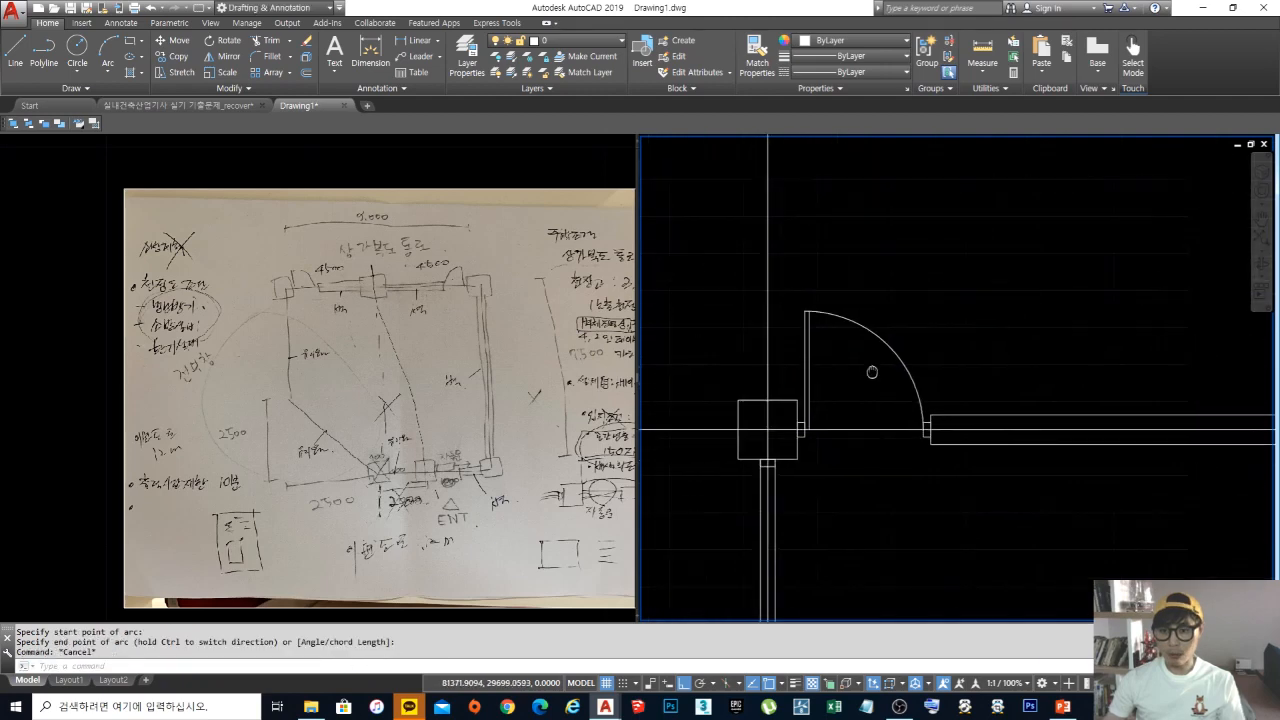
Step: Set the door swing arc's colour to Red and its linetype to CENTER2
scroll(850, 372, up, 2)
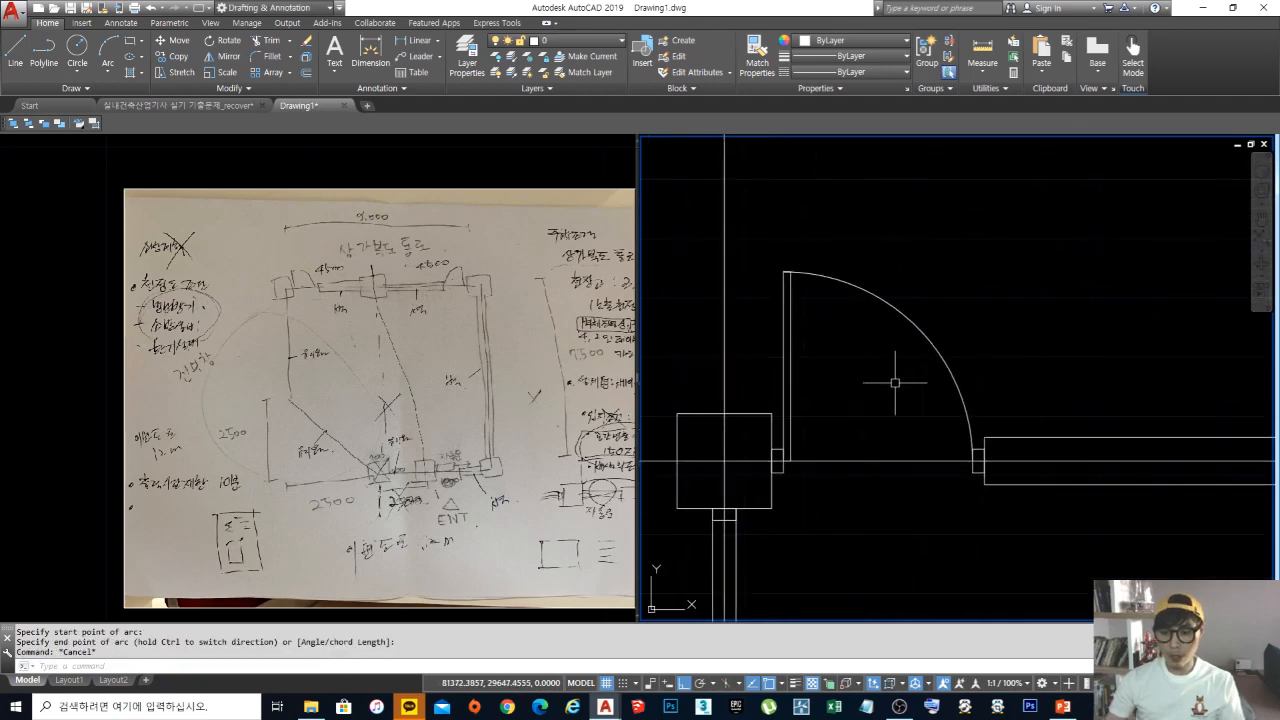
scroll(975, 458, up, 2)
click(981, 462)
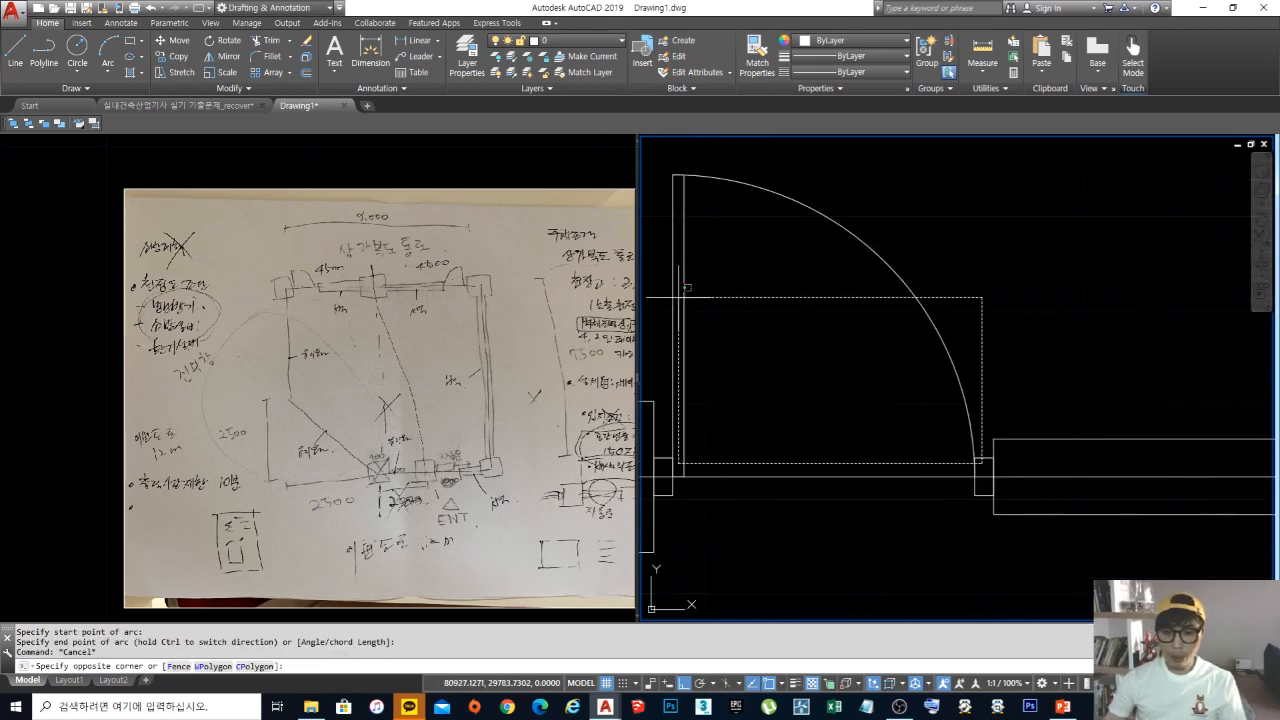
key(Escape)
click(1014, 337)
click(857, 271)
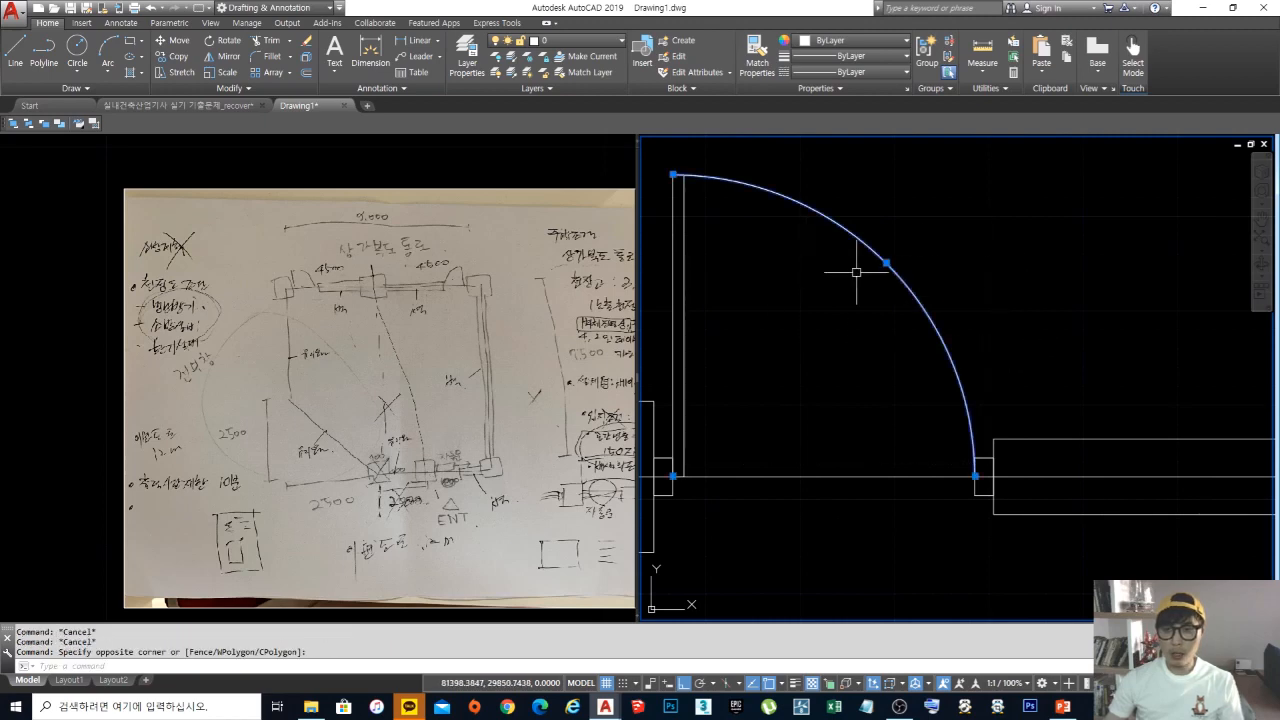
click(849, 42)
click(793, 176)
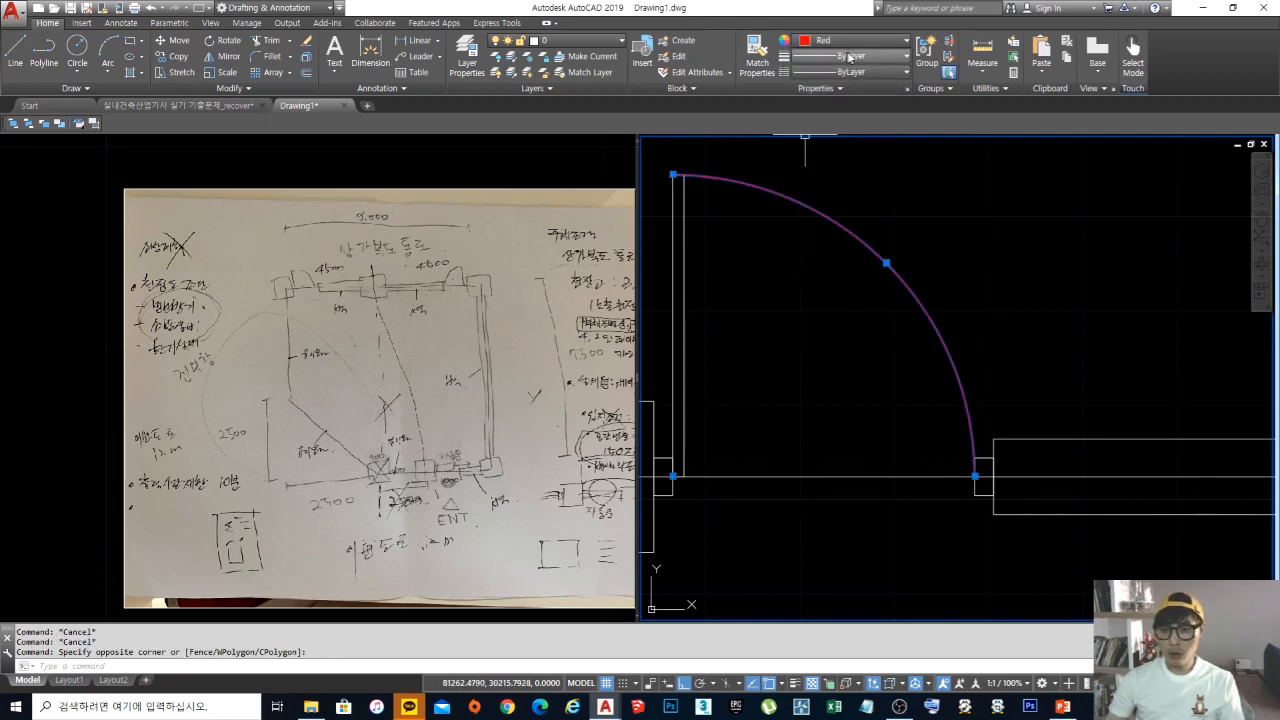
click(850, 72)
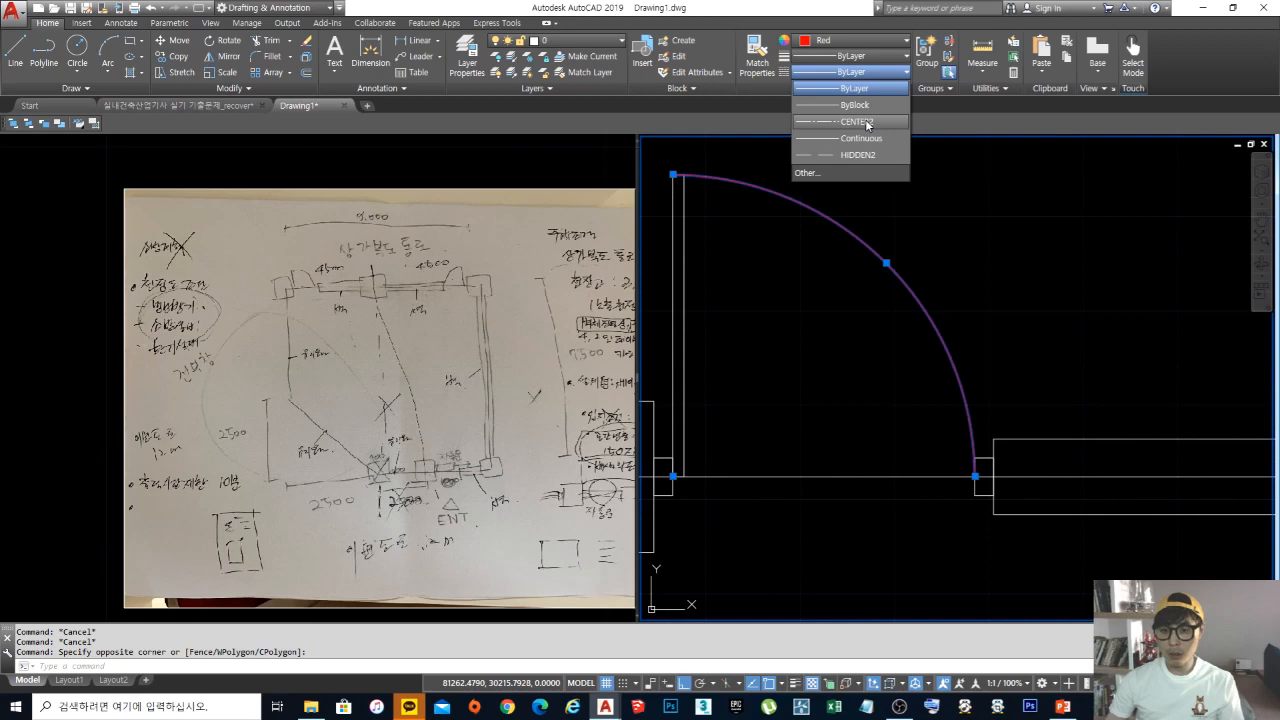
click(857, 122)
key(Escape)
Step: Set the global linetype scale factor to 25 with LTSCALE
text(l)
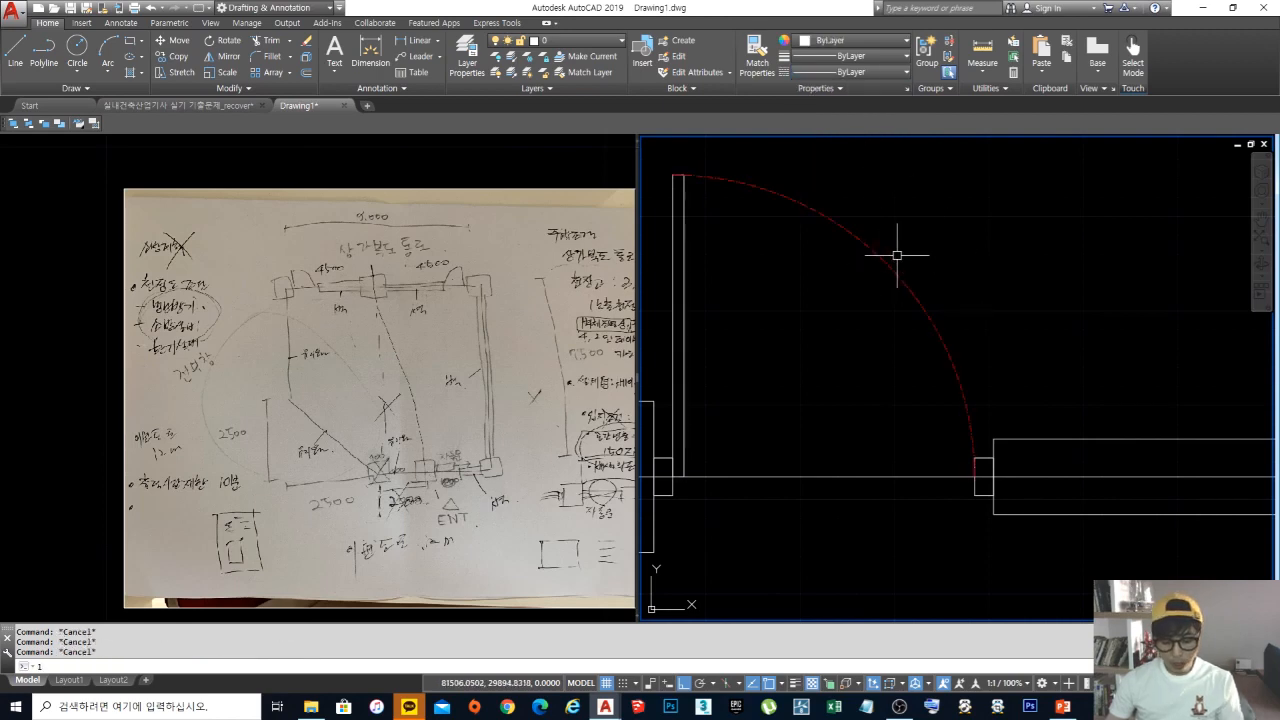
text(ts)
key(Return)
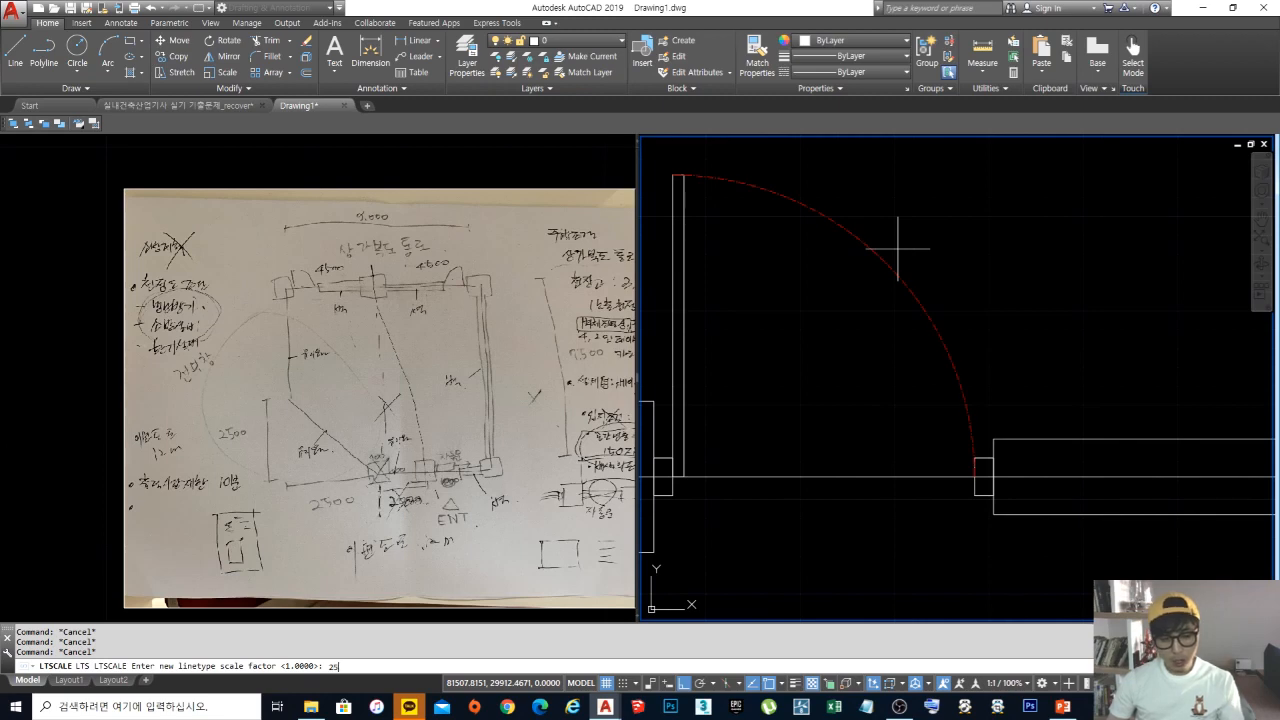
key(Return)
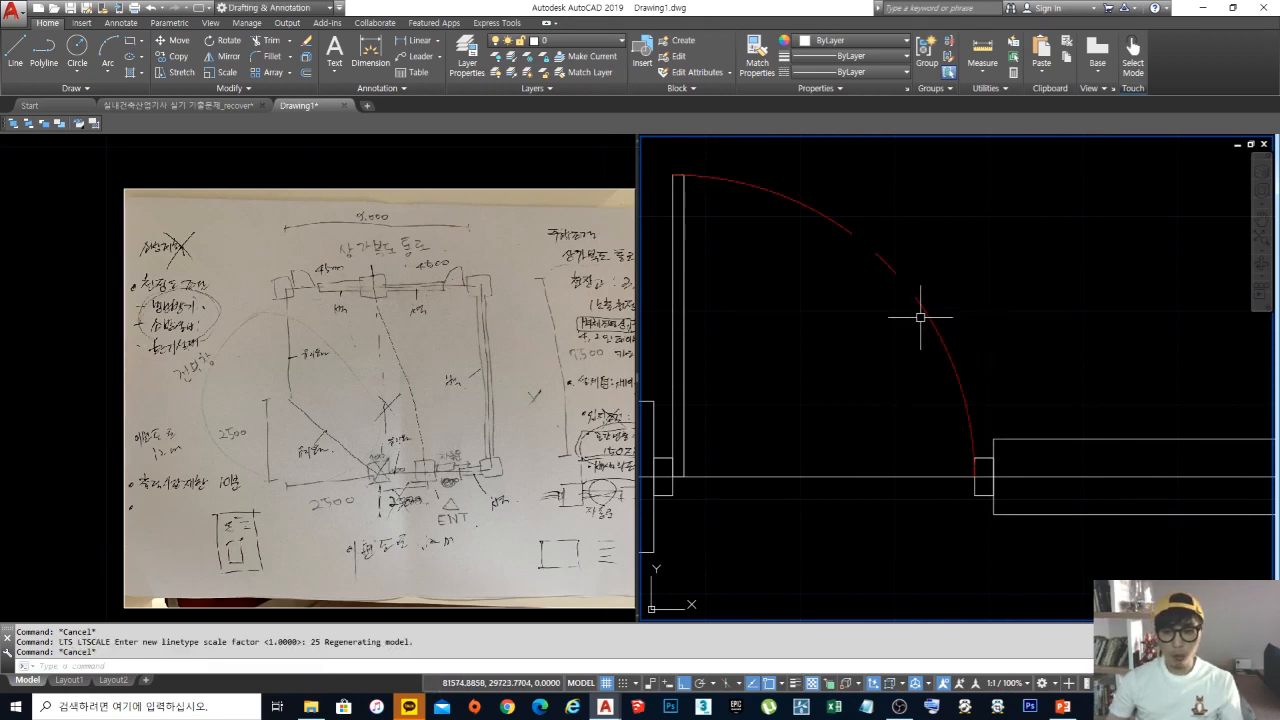
Step: Cut the door panel, swing arc and both jambs together and paste them back as a single block
scroll(920, 317, down, 2)
click(957, 381)
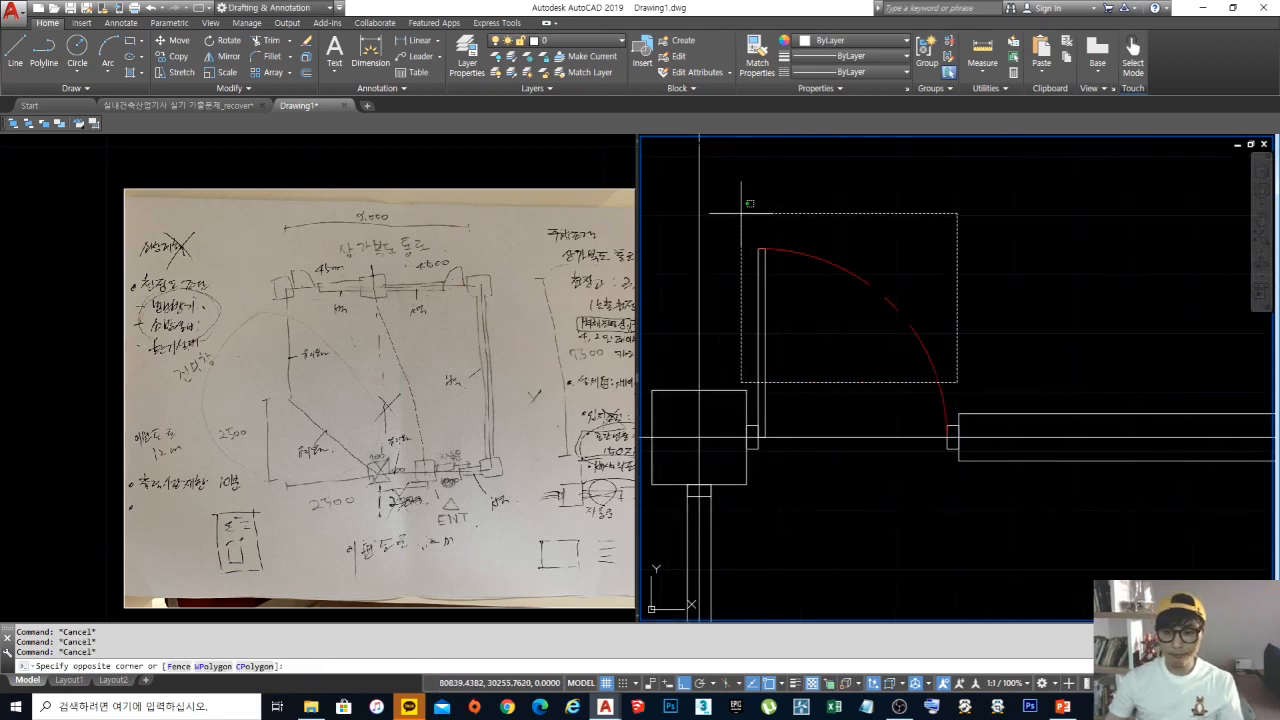
click(741, 213)
scroll(745, 370, up, 4)
click(727, 500)
click(848, 577)
middle_drag(1092, 521, 868, 435)
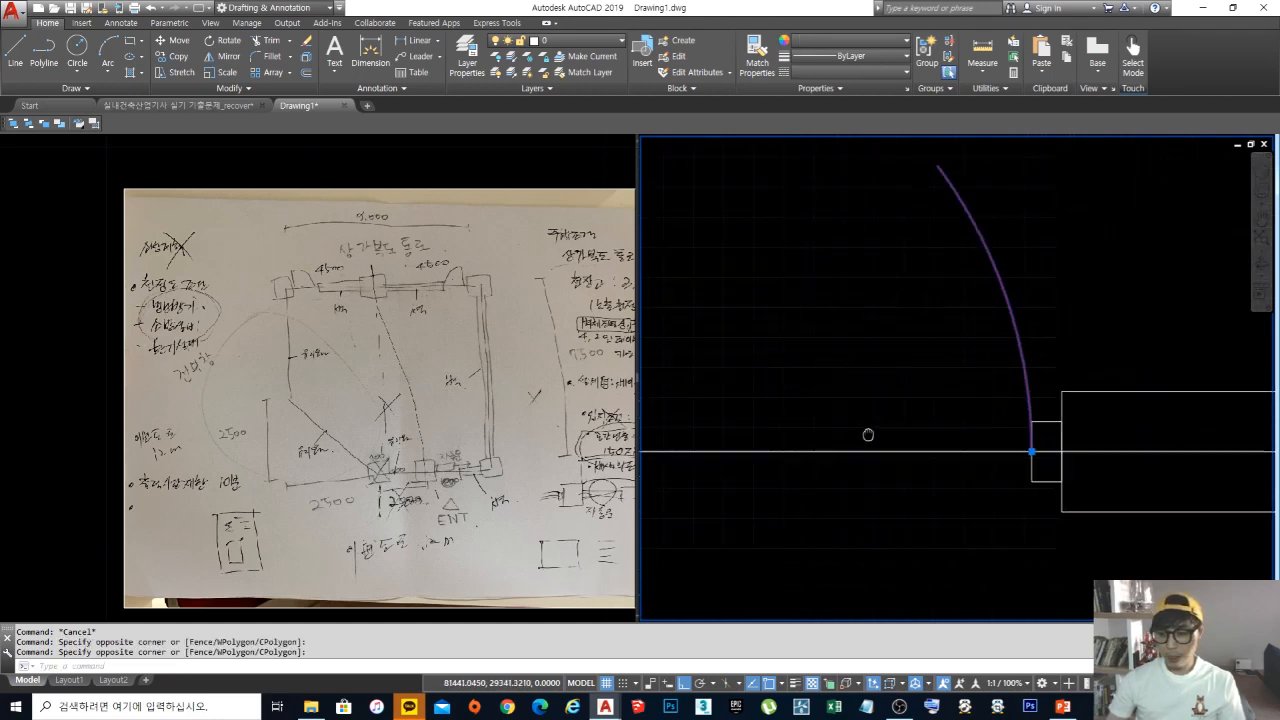
click(1005, 418)
click(1125, 505)
scroll(1000, 440, down, 3)
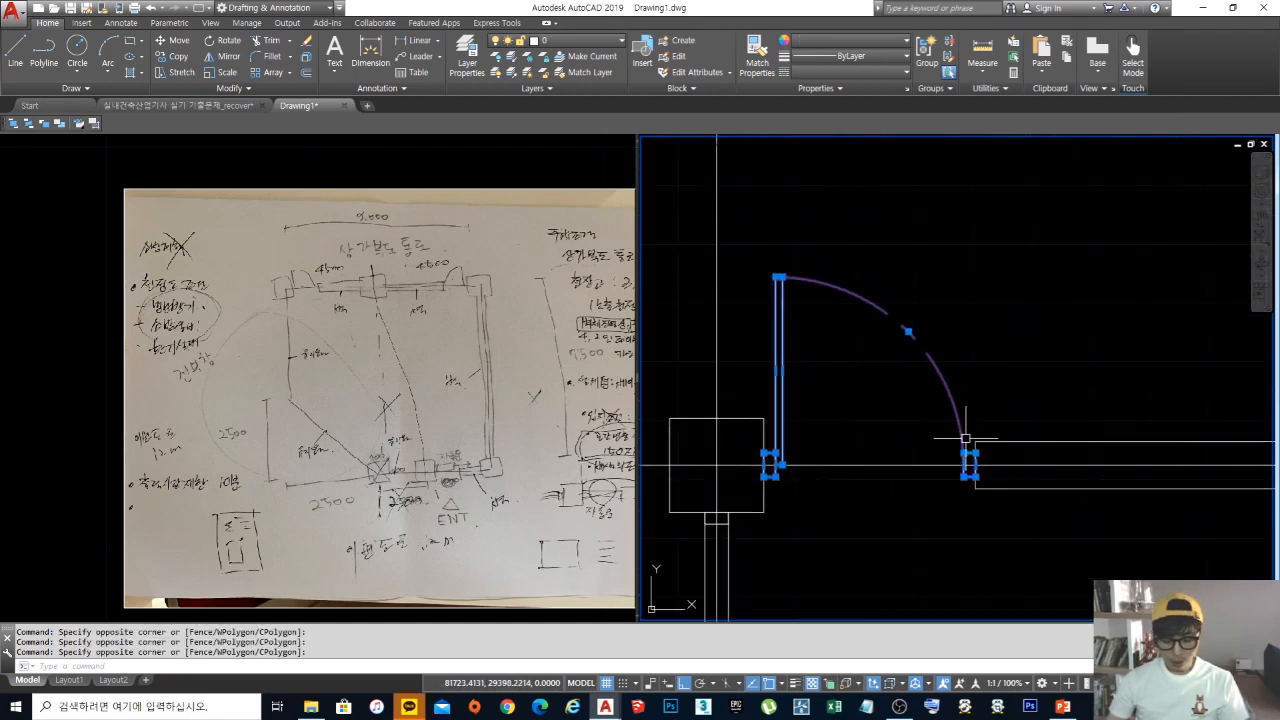
key(ctrl+x)
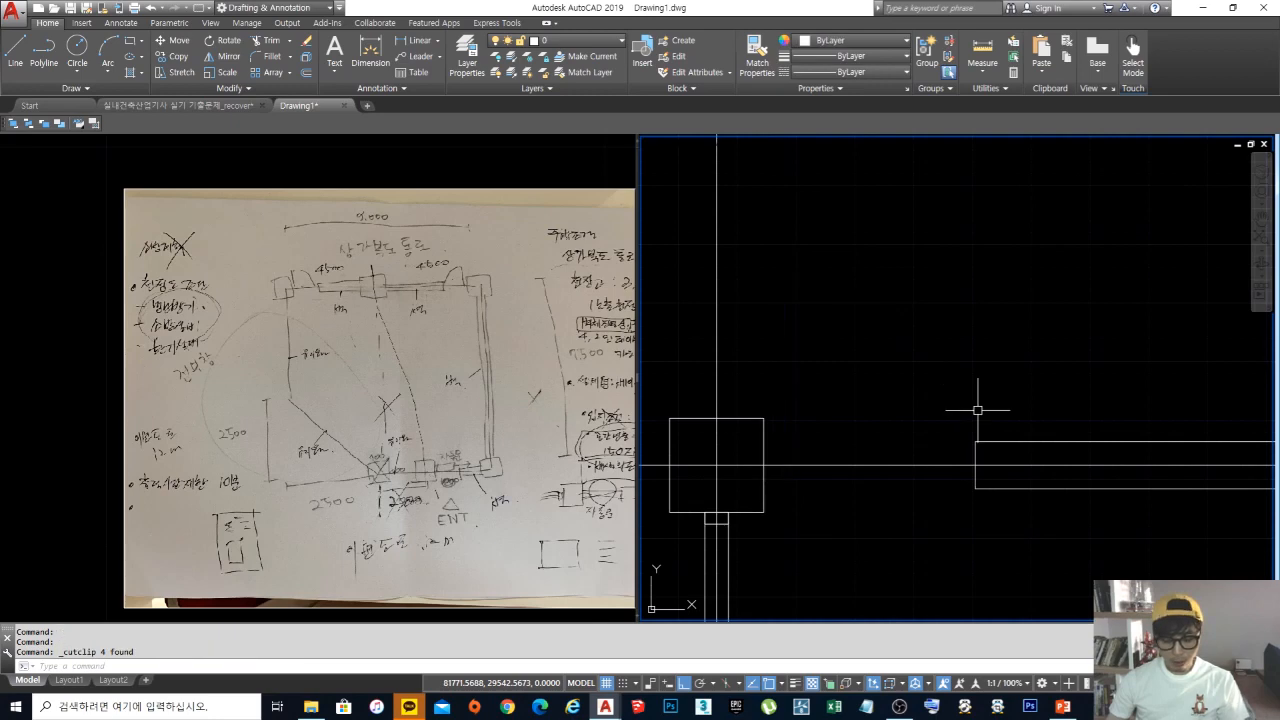
key(ctrl+shift+v)
Step: Move the door block by its left jamb's outer midpoint to the midpoint of the upper-left column's right edge
middle_drag(911, 363, 894, 392)
text(m)
key(space)
click(1009, 341)
click(914, 189)
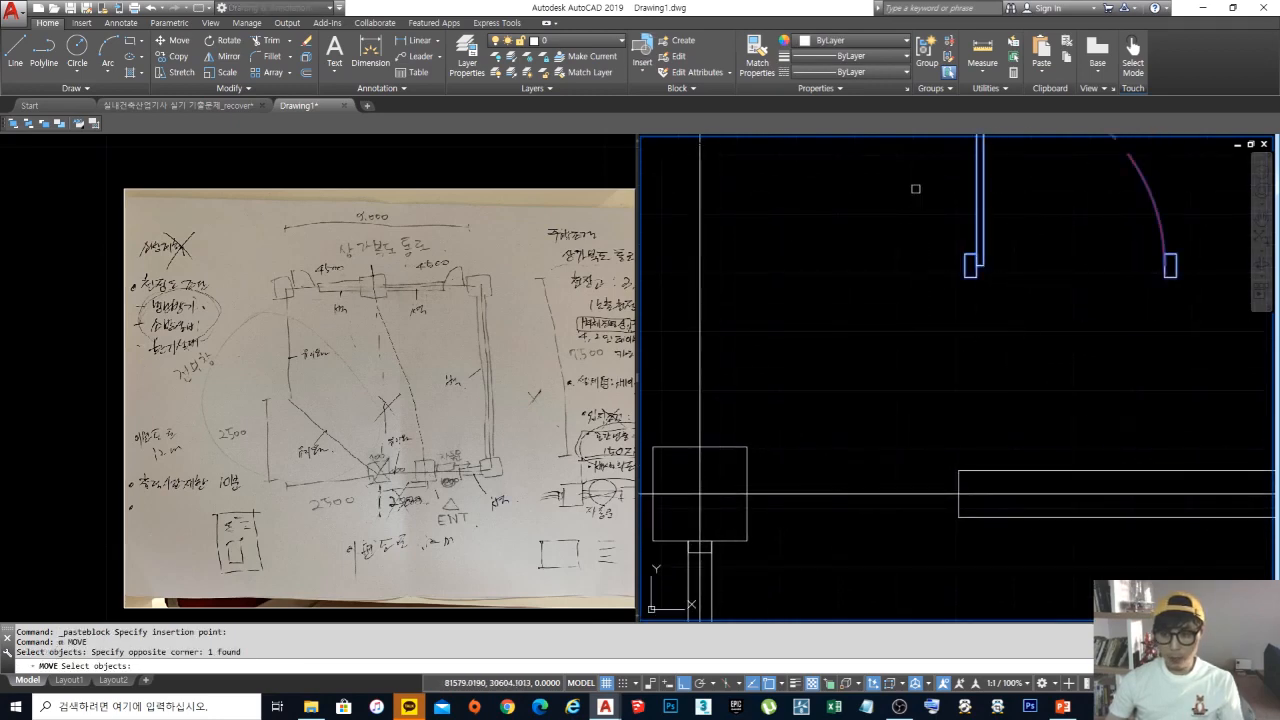
key(space)
click(965, 265)
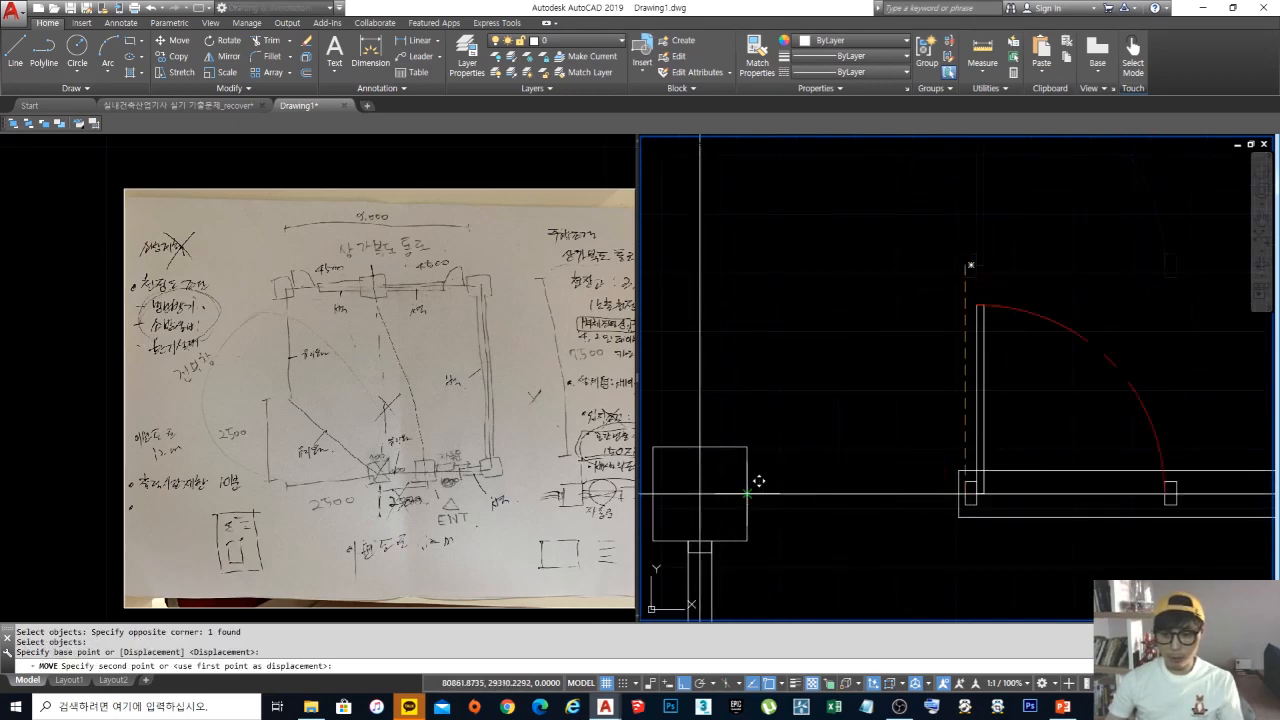
click(752, 490)
scroll(880, 405, down, 3)
Step: Mirror the door block to the other end of the upper wall about the middle column's vertical centreline, keeping the original
text(miu)
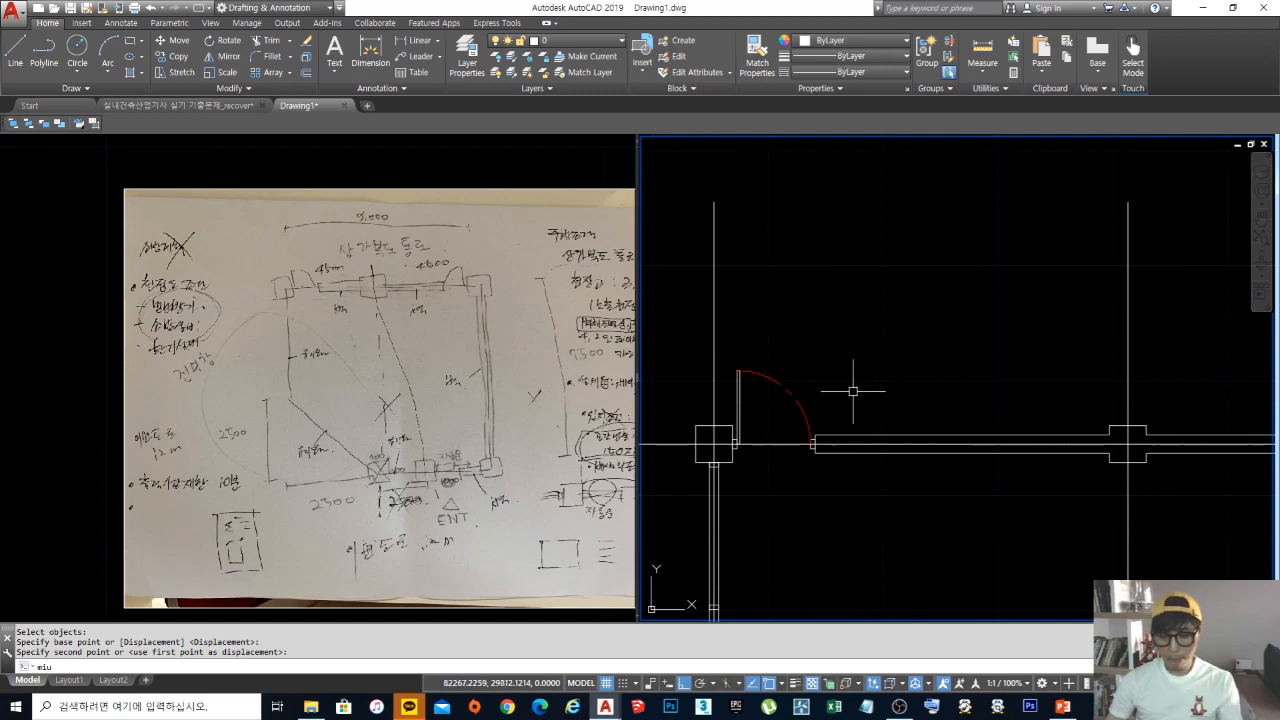
key(Return)
key(Escape)
text(mi)
key(space)
click(823, 400)
click(735, 448)
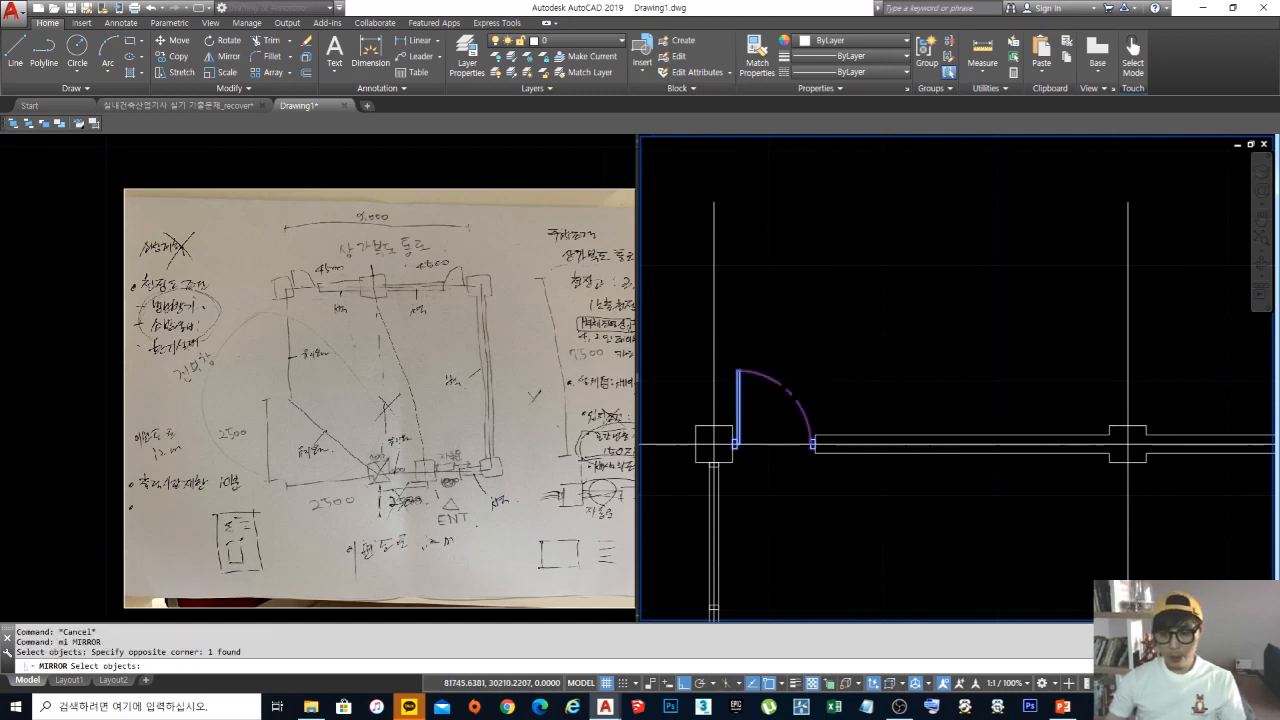
key(Return)
scroll(820, 390, down, 3)
scroll(820, 390, up, 3)
click(824, 192)
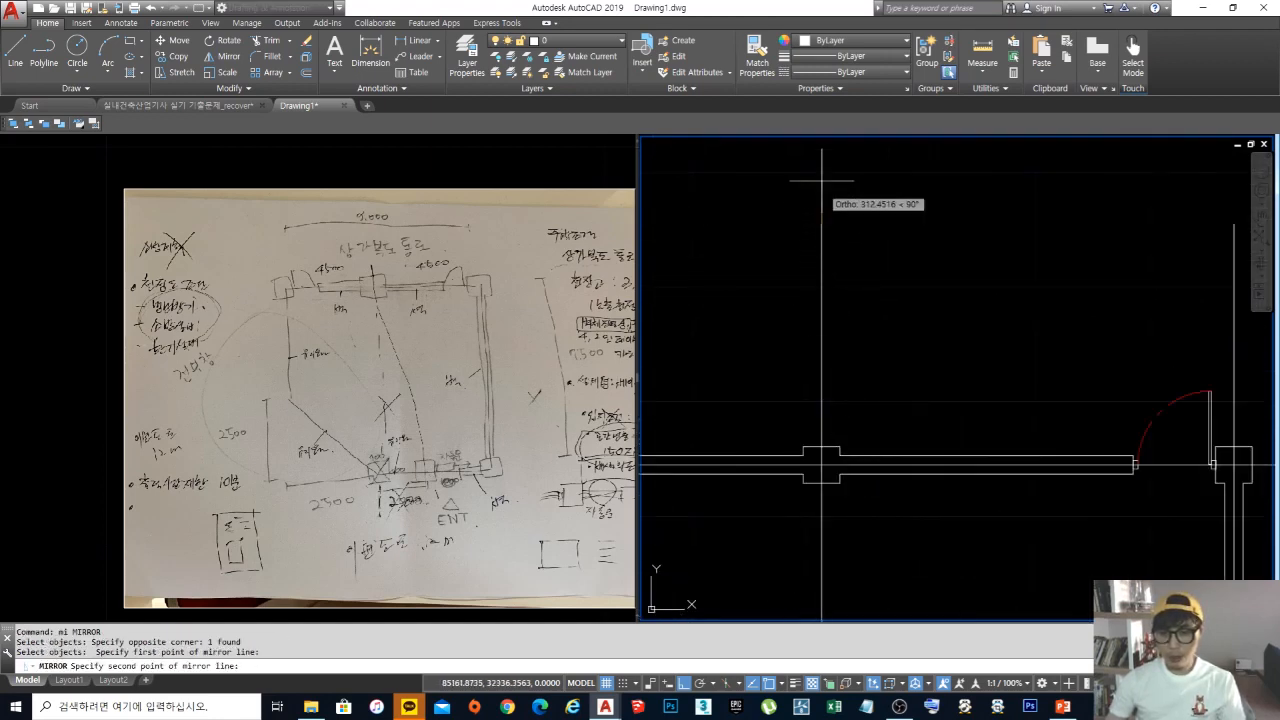
click(828, 160)
key(Return)
scroll(1060, 277, down, 2)
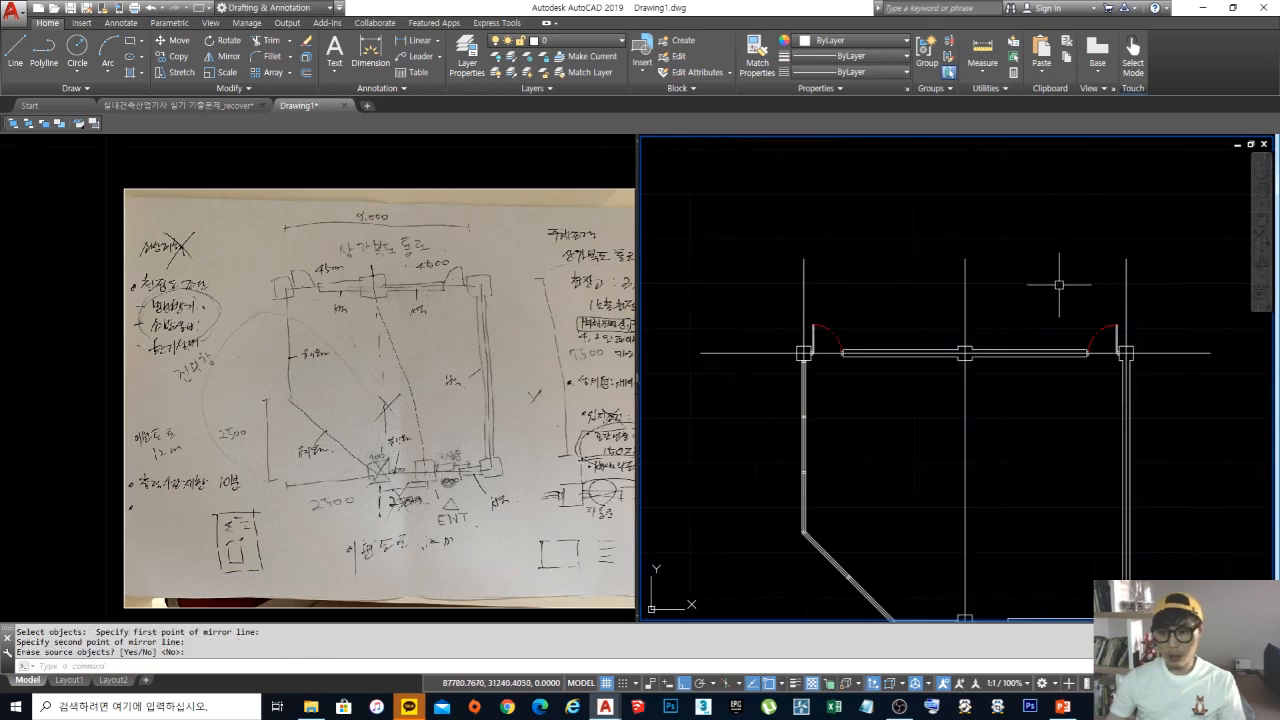
Step: Examine the two doors on the upper wall and the entrance opening beside the lower middle column
scroll(1060, 250, up, 2)
scroll(1000, 370, up, 2)
click(971, 400)
key(Escape)
scroll(986, 271, down, 4)
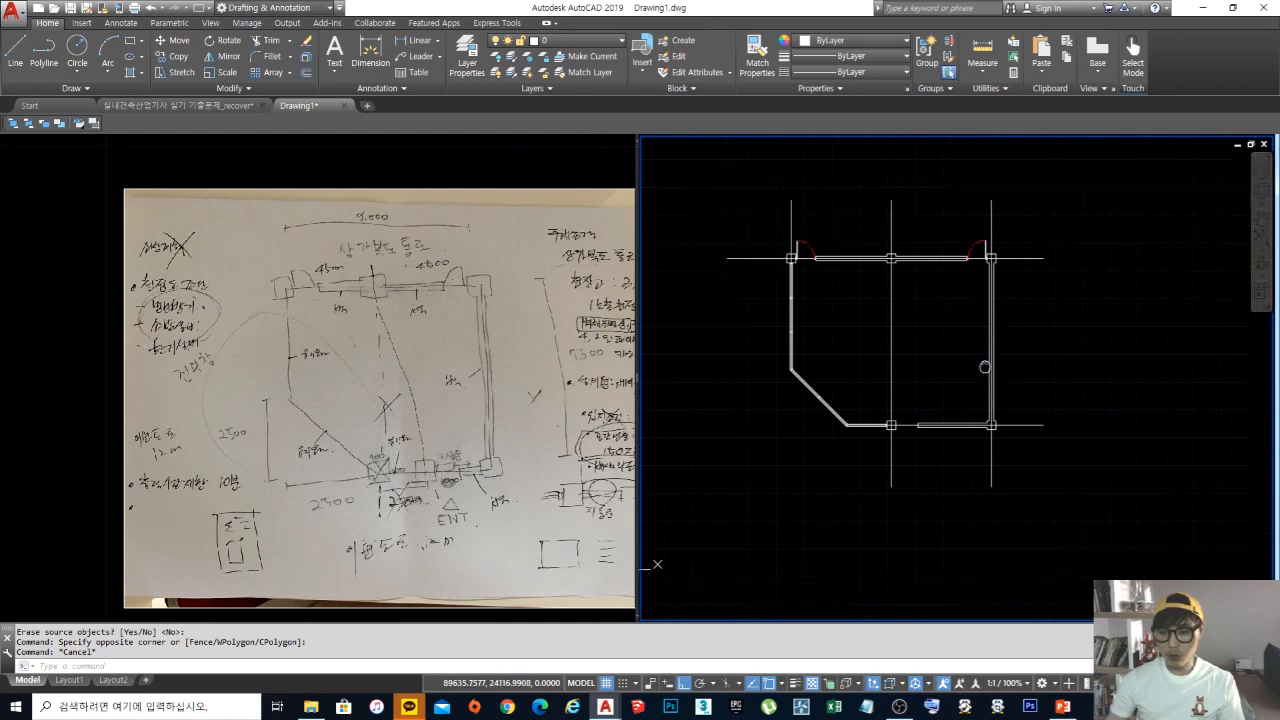
scroll(838, 337, up, 2)
scroll(838, 337, up, 4)
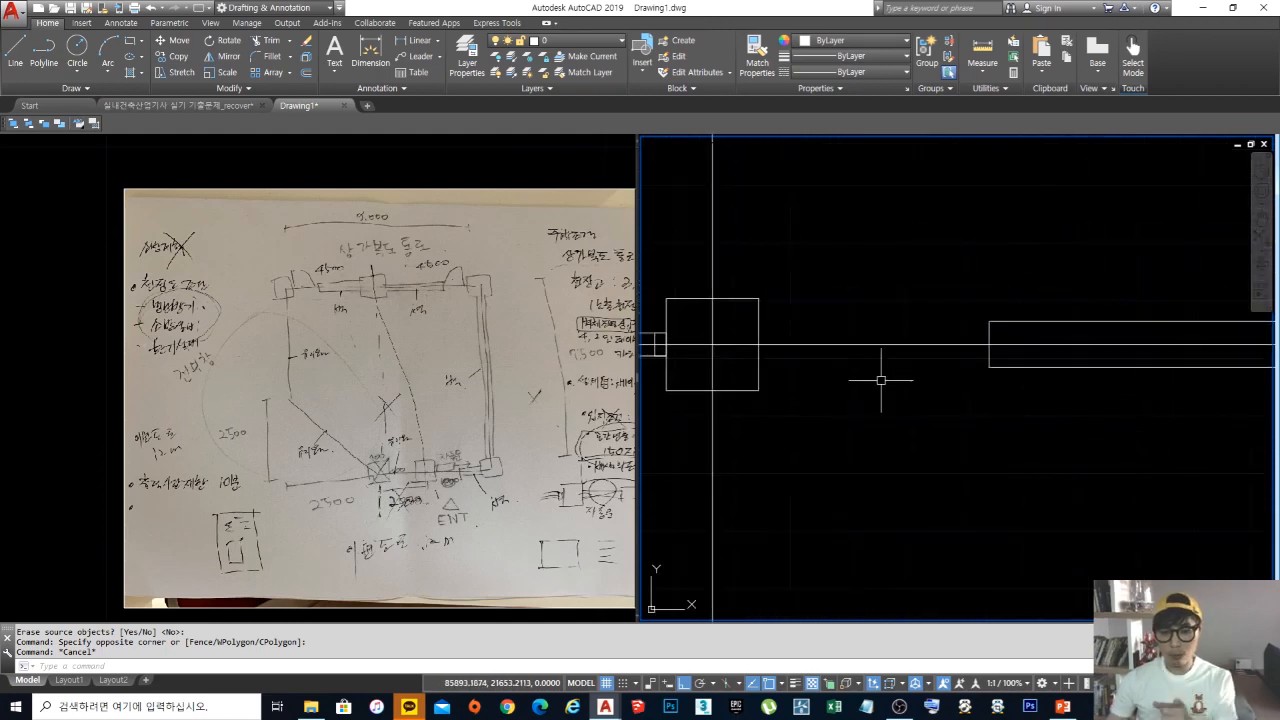
key(Escape)
key(Escape)
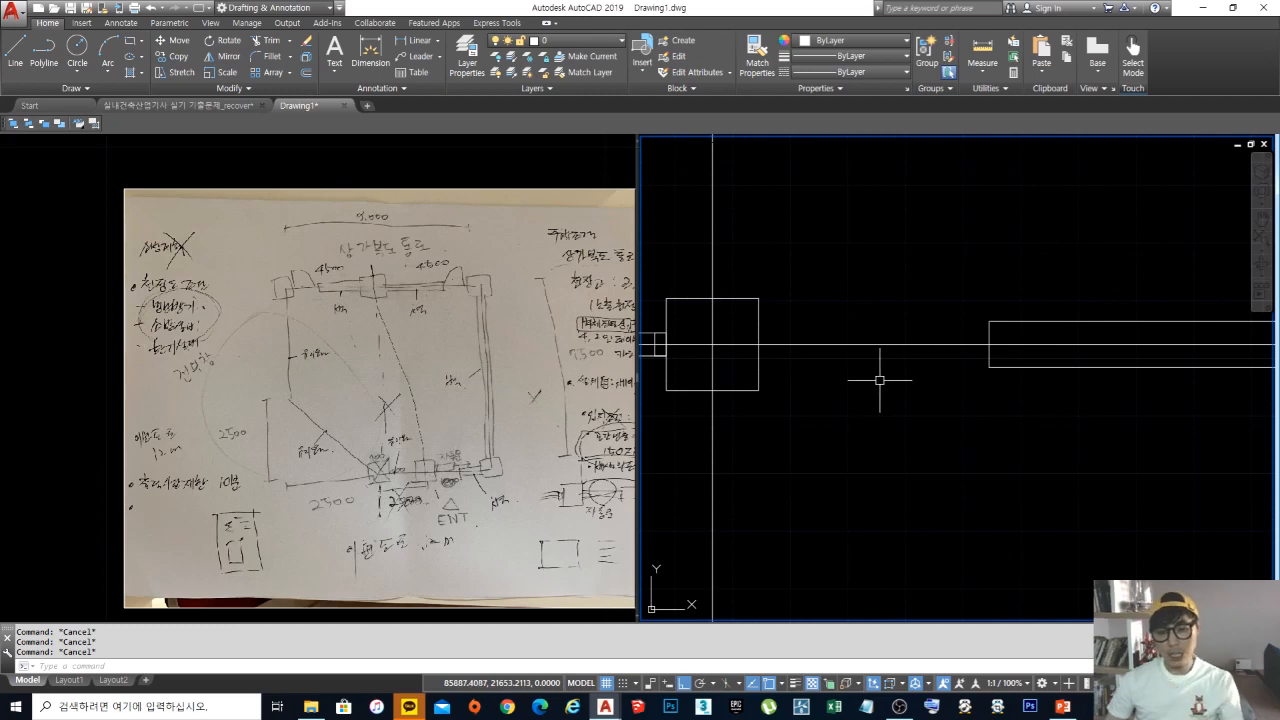
Step: Switch to the Chrome browser and search Google Images for "자동문"
click(507, 708)
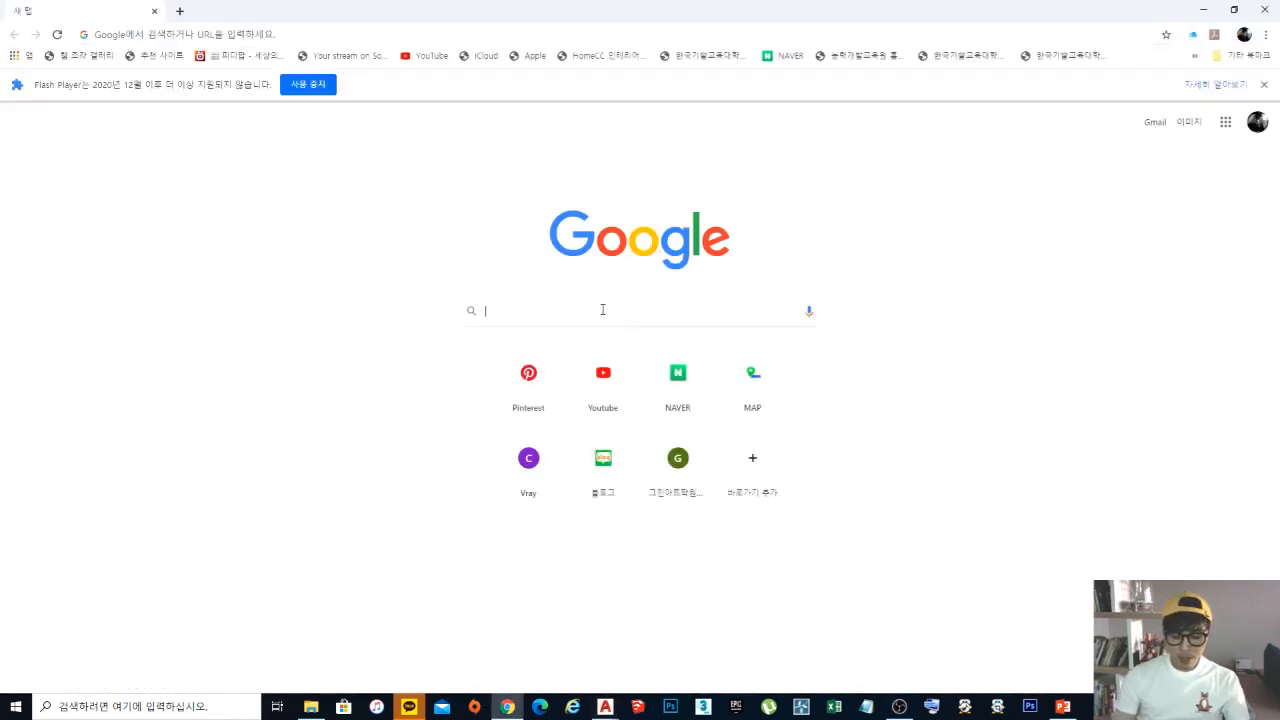
text(wk)
key(BackSpace)
key(BackSpace)
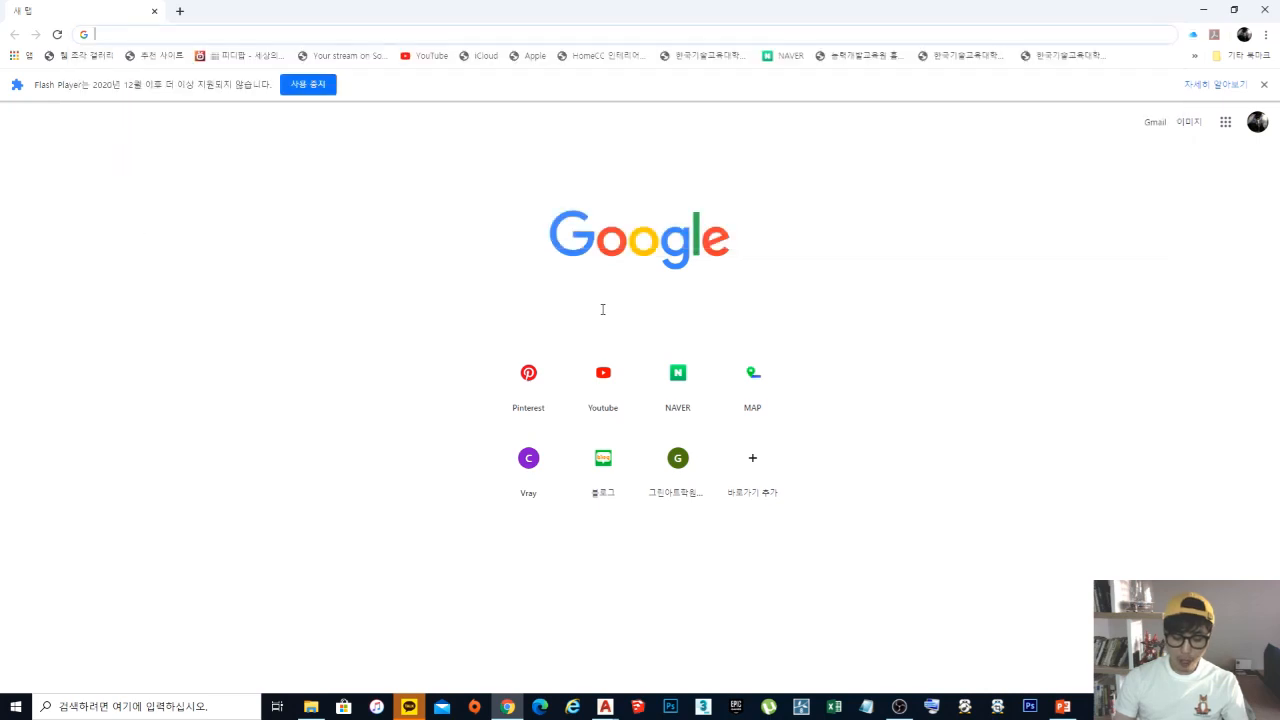
text(자동문)
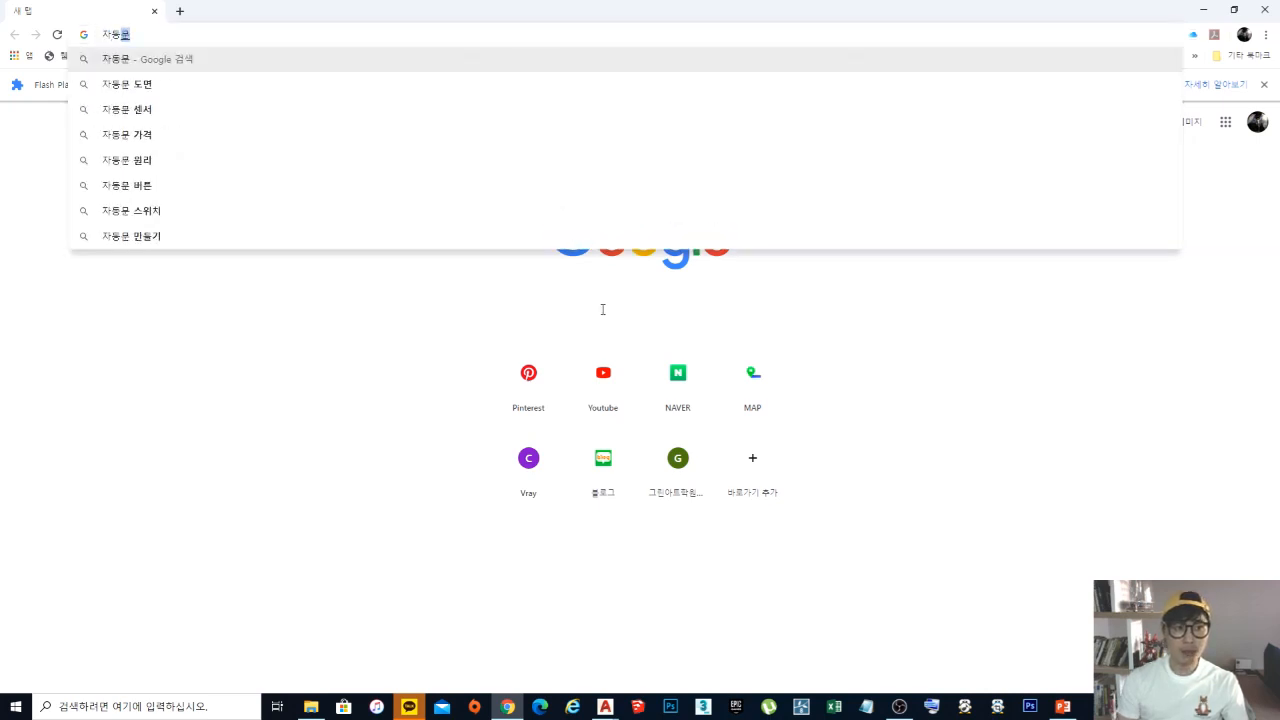
key(Return)
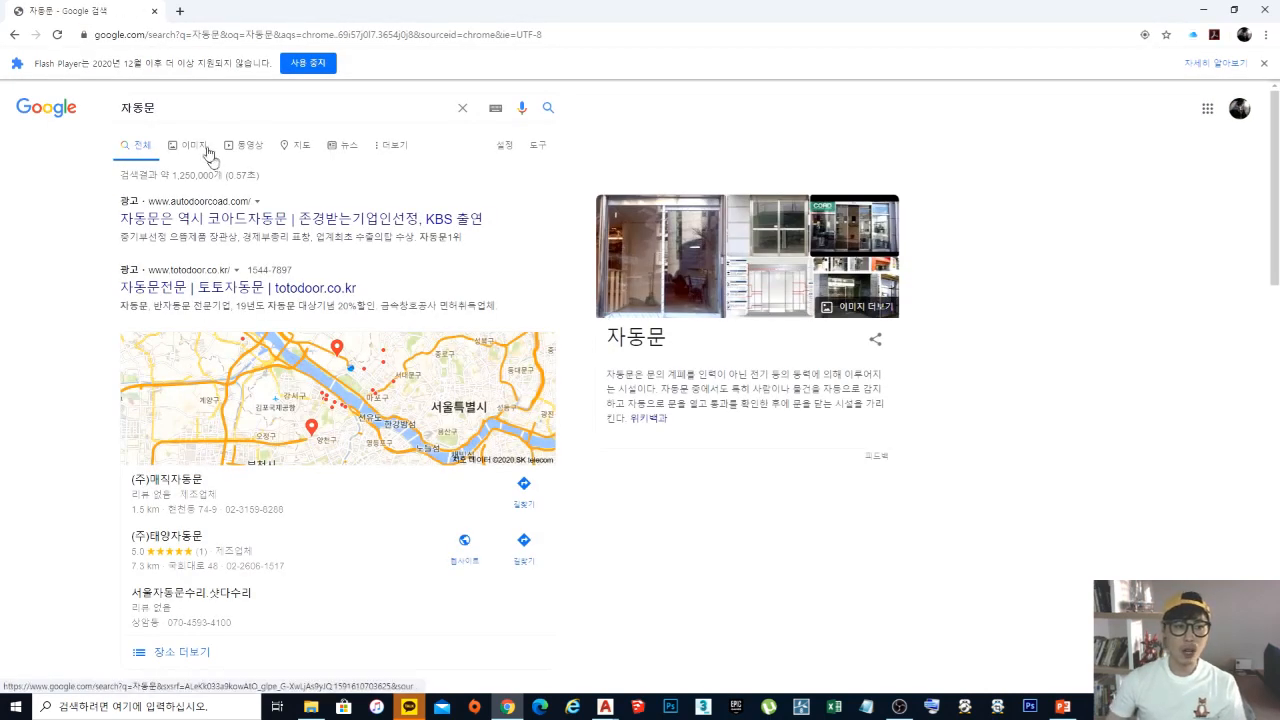
click(195, 148)
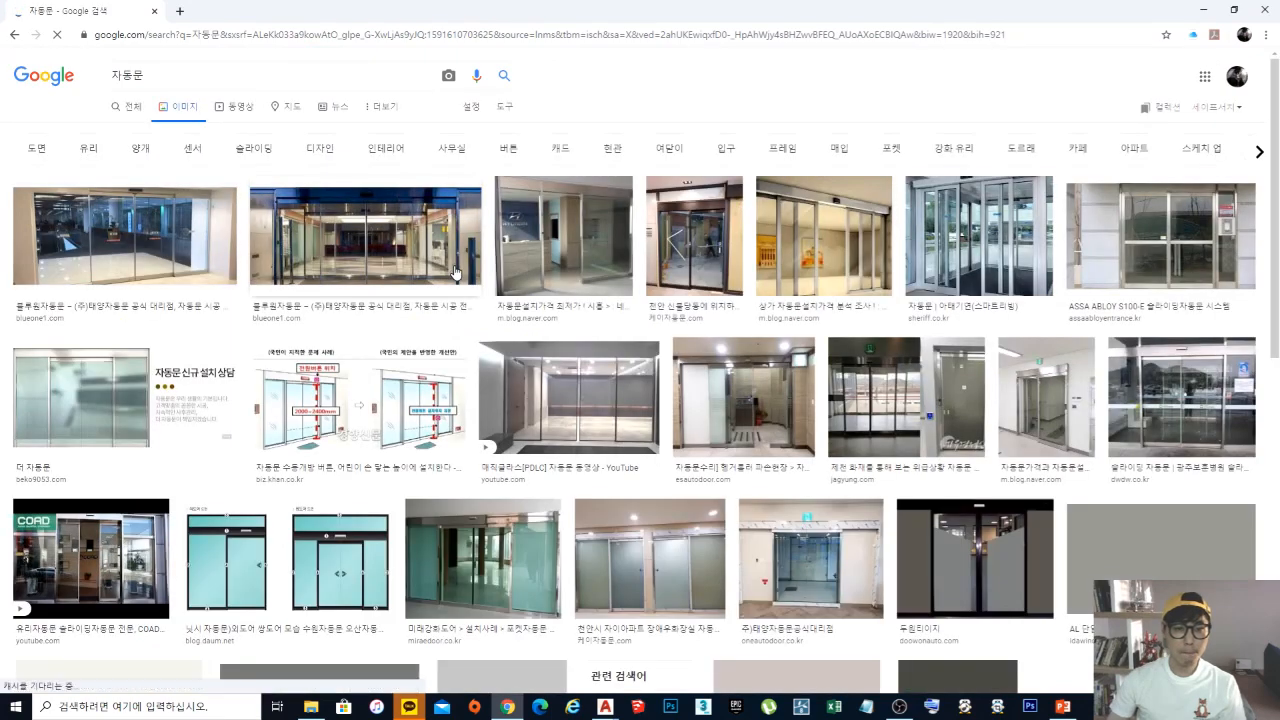
Step: Examine image results of single and double sliding automatic doors, comparing their fixed panels, moving panels and frames
click(712, 250)
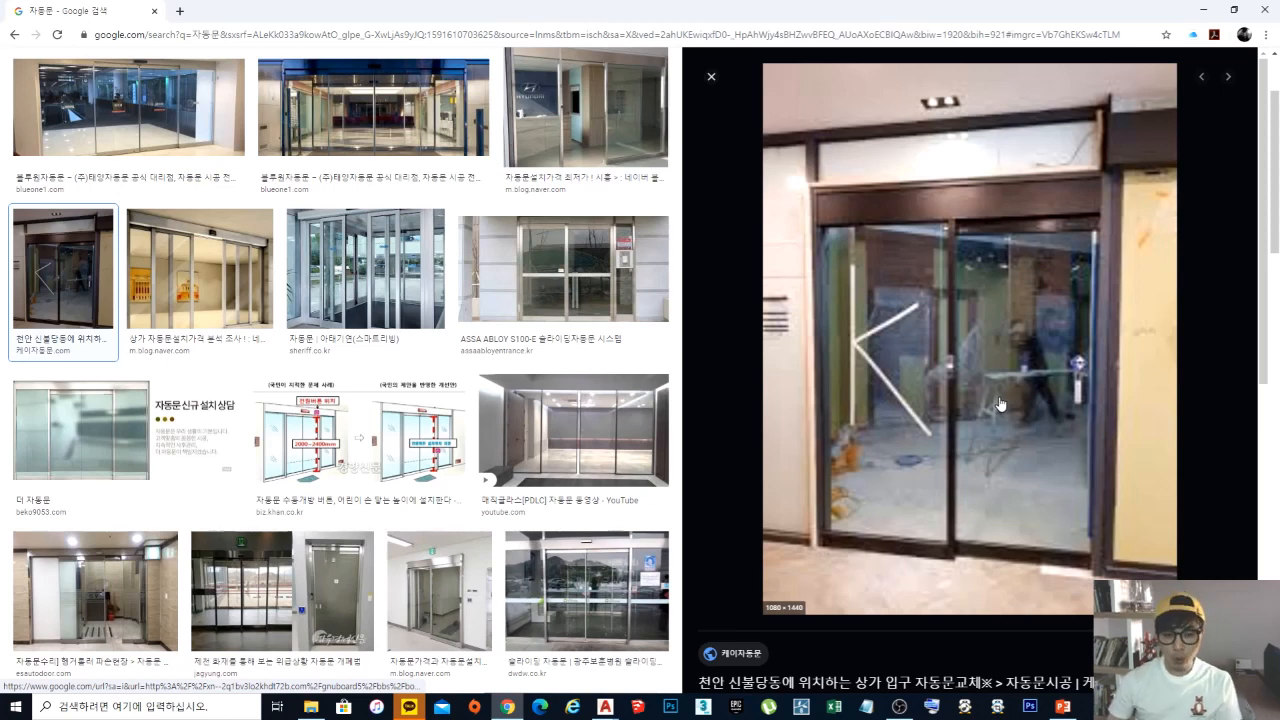
scroll(617, 358, down, 1)
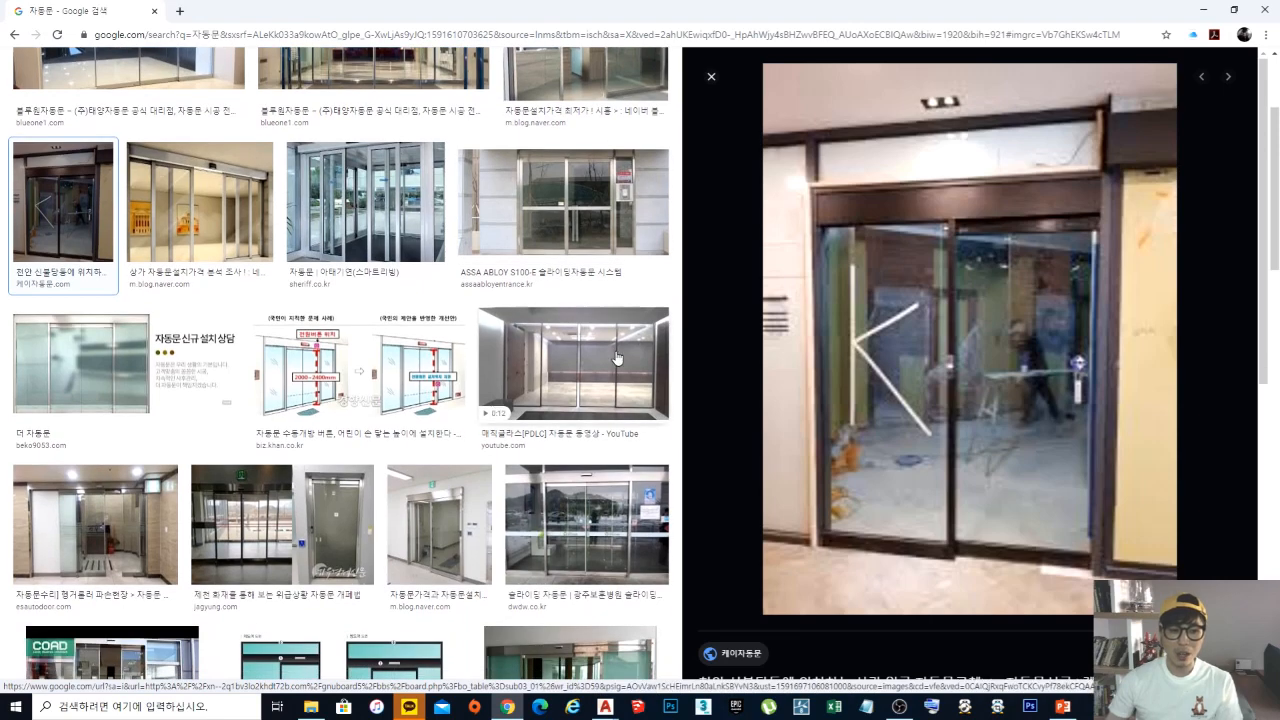
scroll(617, 358, down, 1)
click(587, 457)
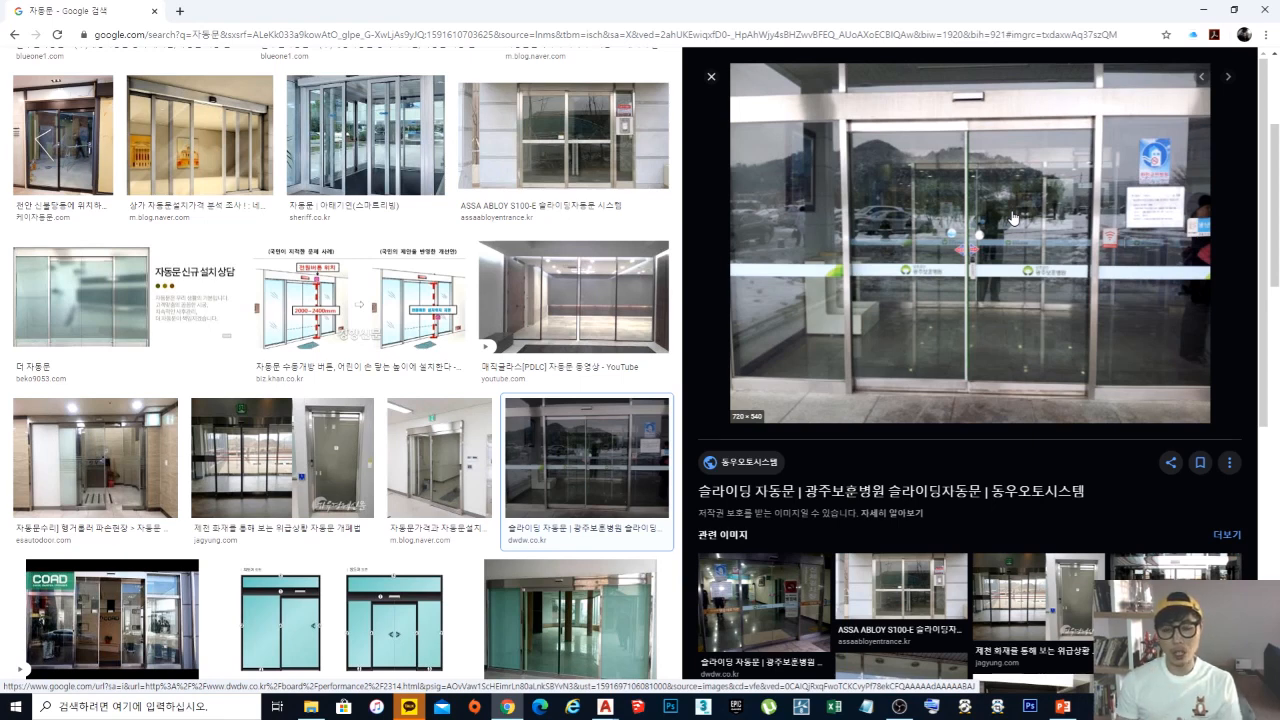
scroll(378, 231, down, 2)
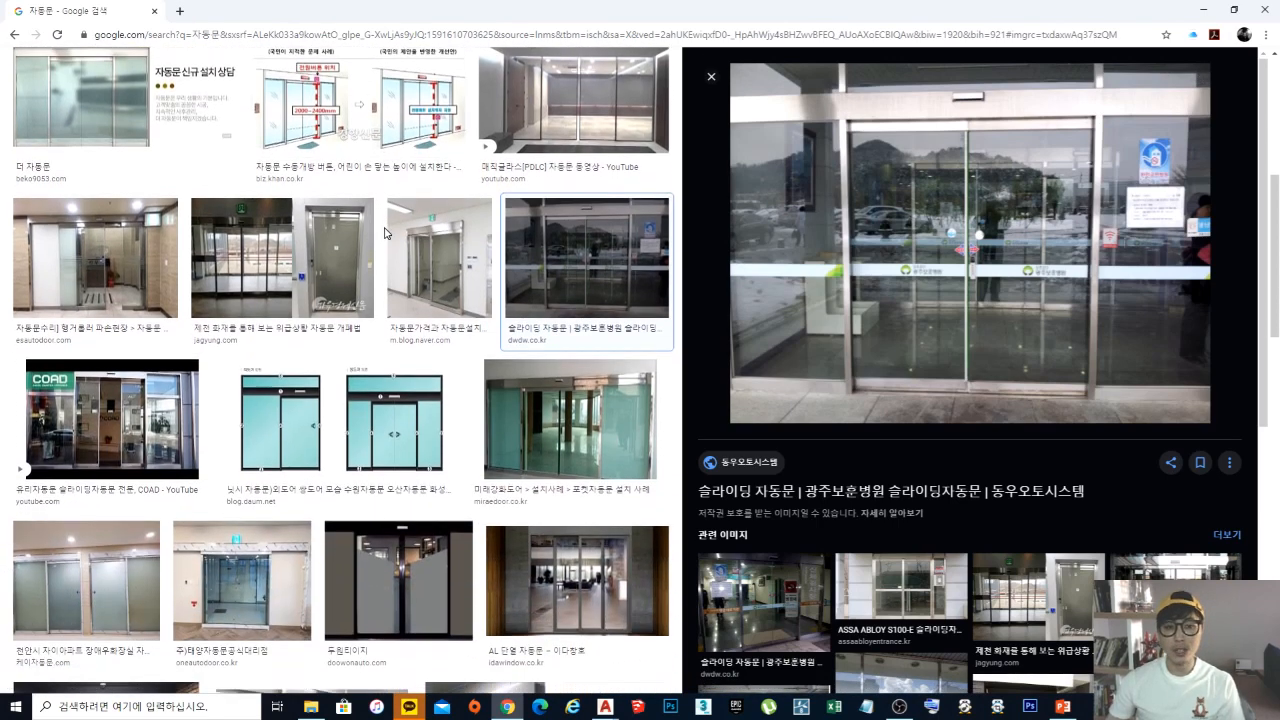
click(456, 265)
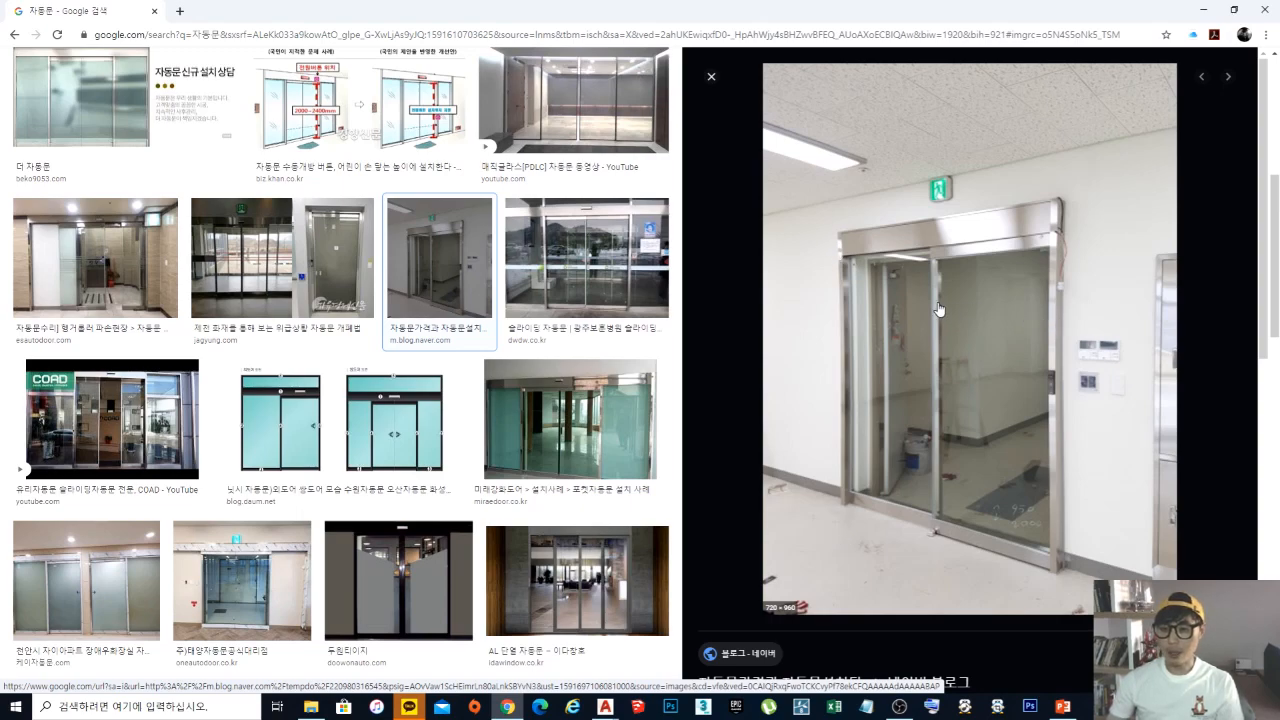
Step: Switch back to the AutoCAD drawing and inspect the entrance opening between the lower middle column and the wall end
key(alt+Tab)
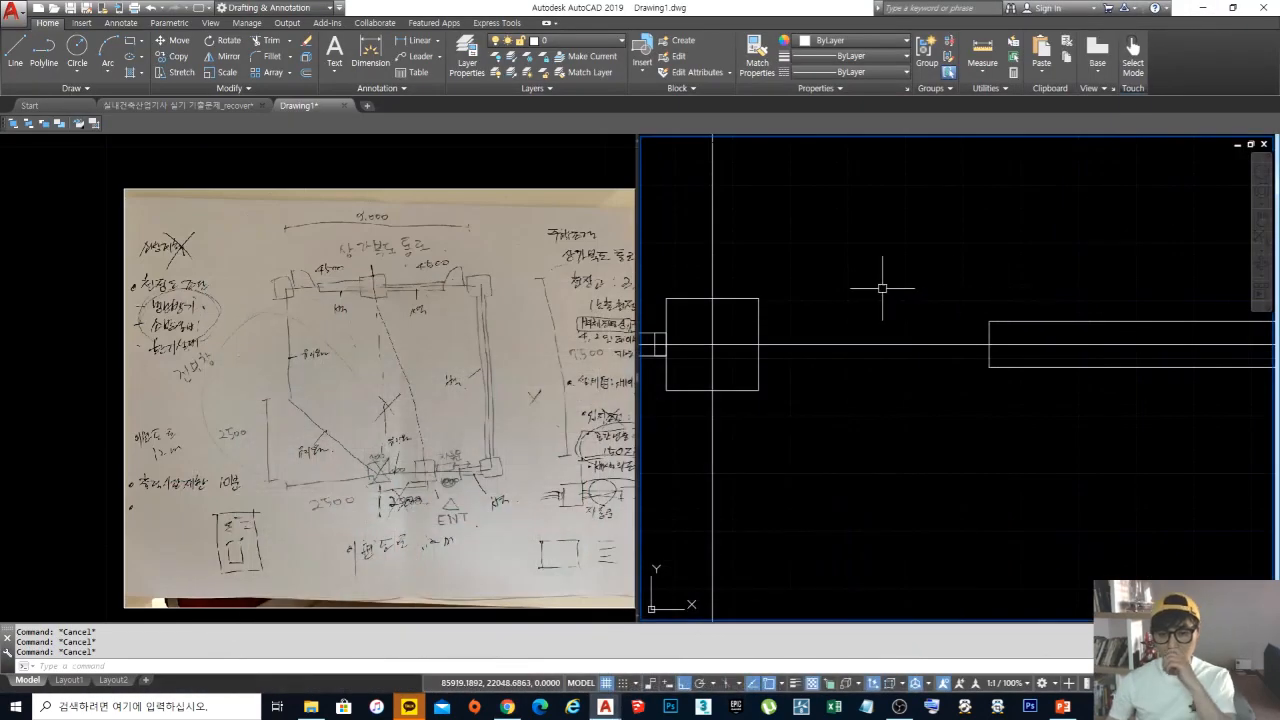
middle_drag(882, 288, 889, 274)
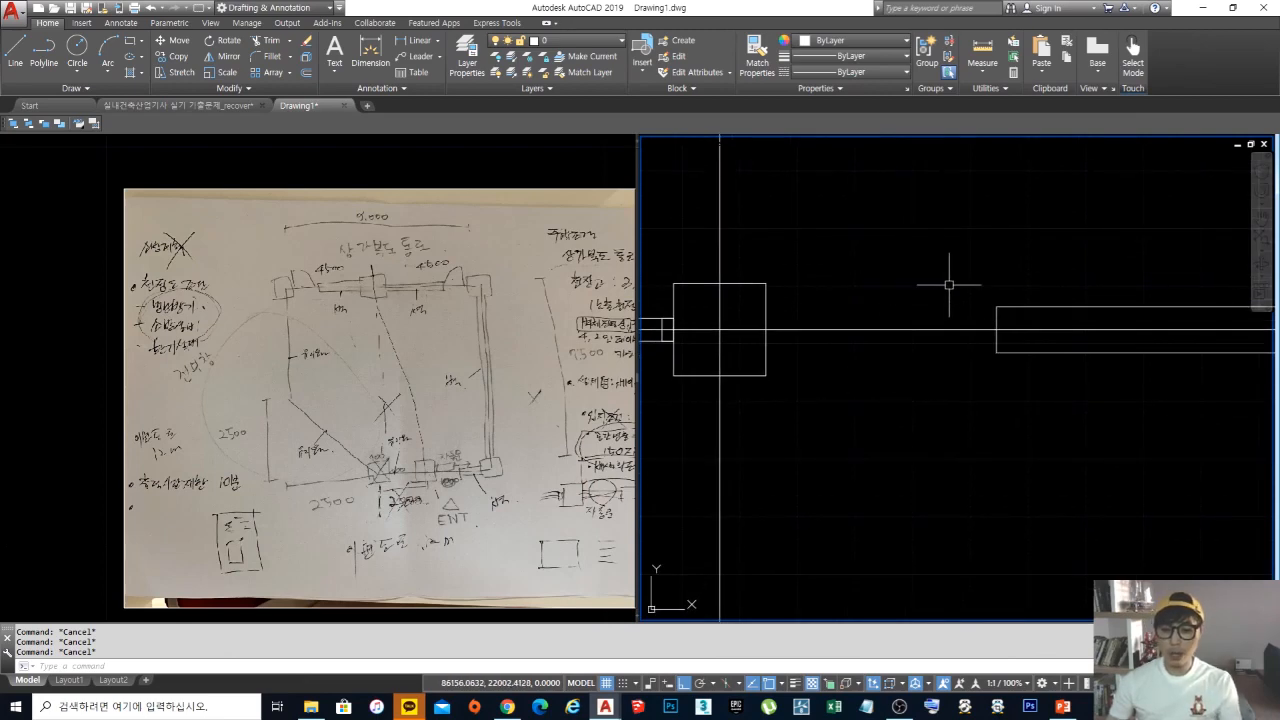
scroll(904, 304, up, 2)
middle_drag(773, 363, 805, 360)
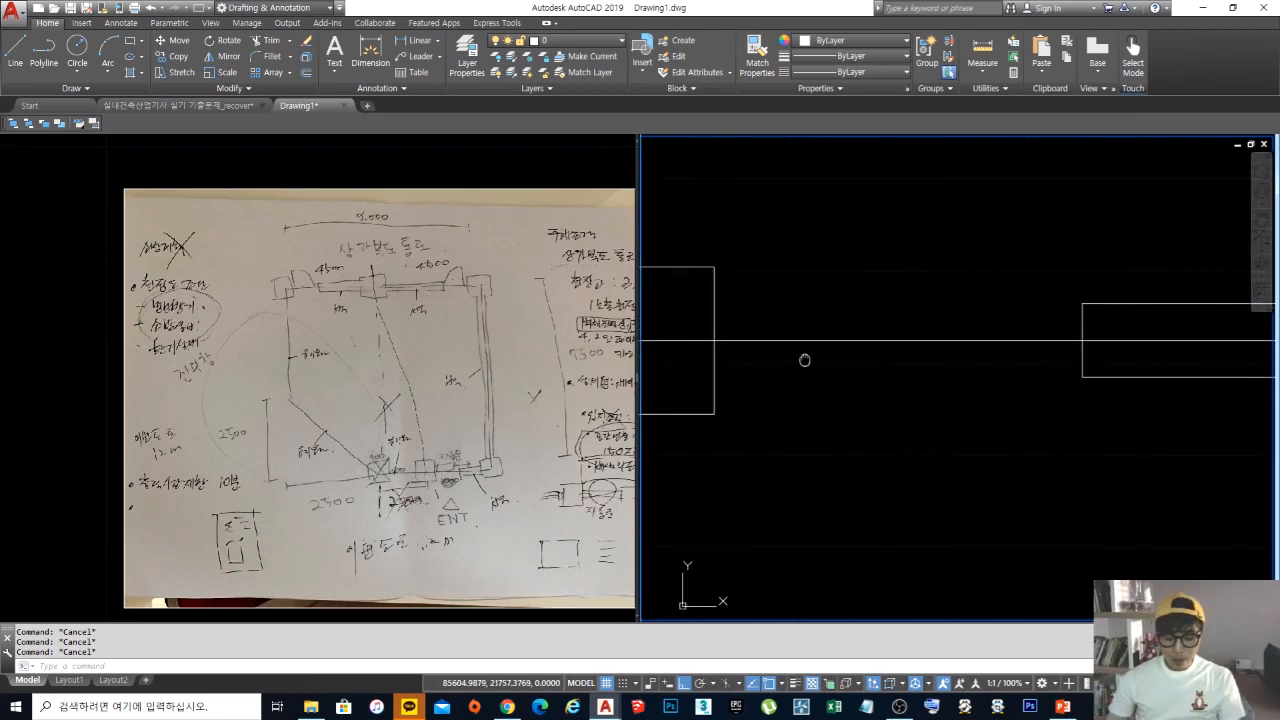
middle_drag(1129, 320, 1082, 342)
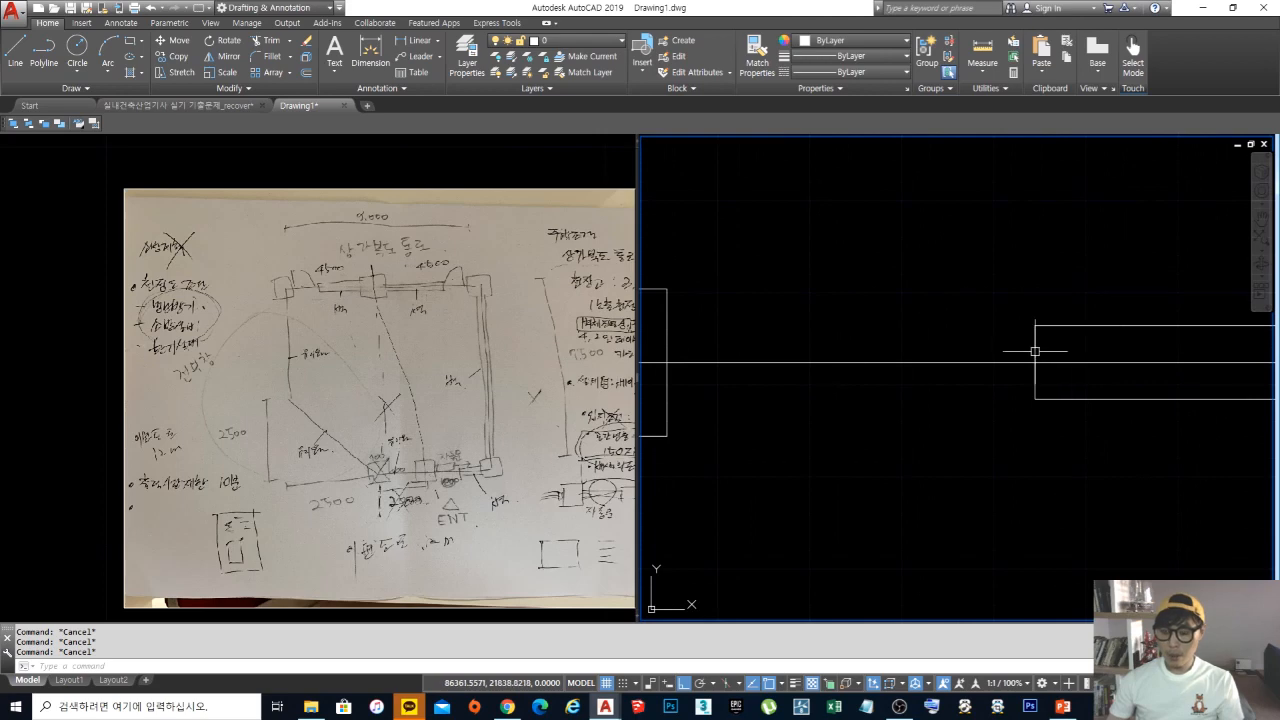
scroll(1017, 349, down, 2)
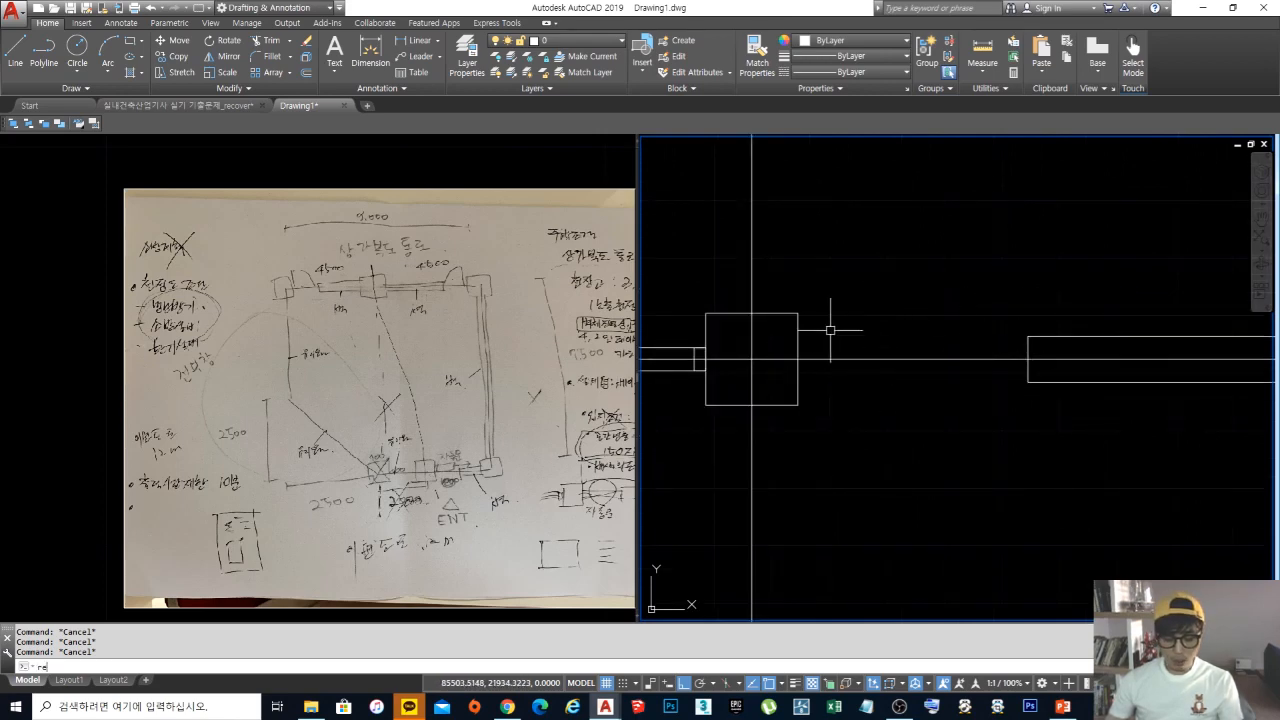
Step: Try a thin horizontal rectangle as the sliding door panel across the entrance opening, shifting it slightly down to overlap the wall end
text(c)
key(Return)
click(818, 332)
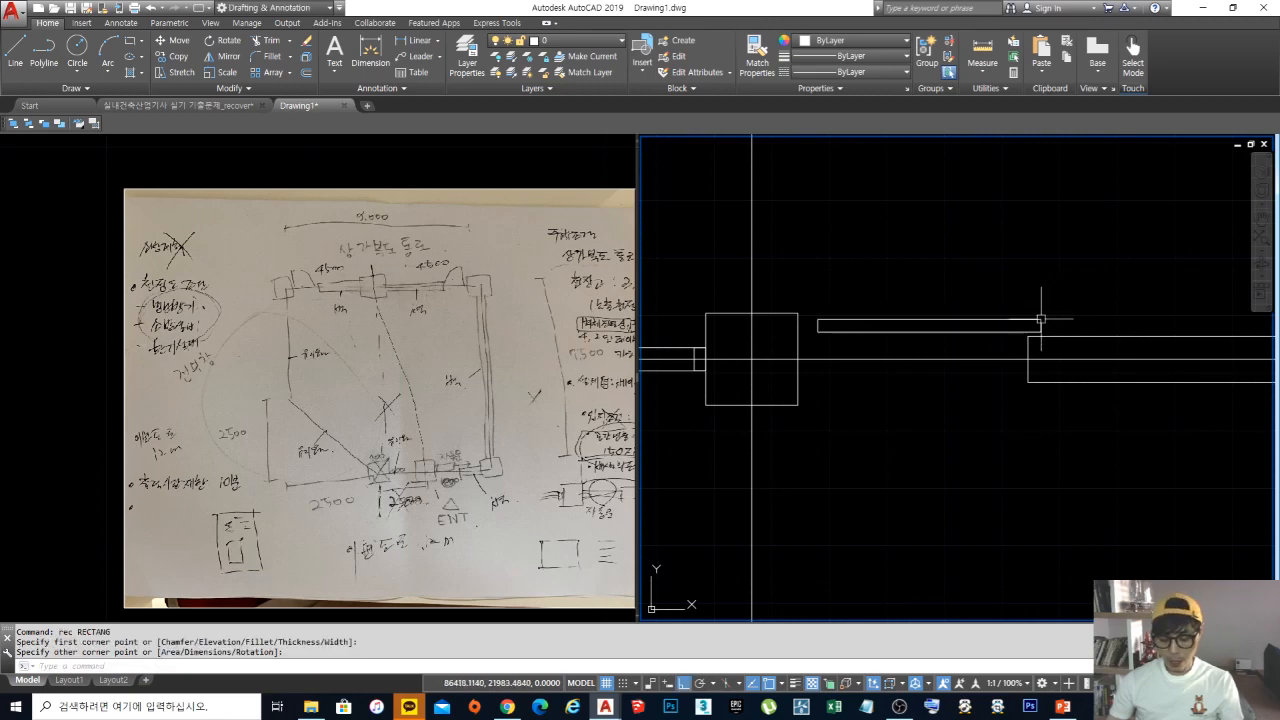
click(1041, 319)
text(m)
key(Return)
click(1046, 327)
click(1023, 251)
key(Return)
click(1016, 263)
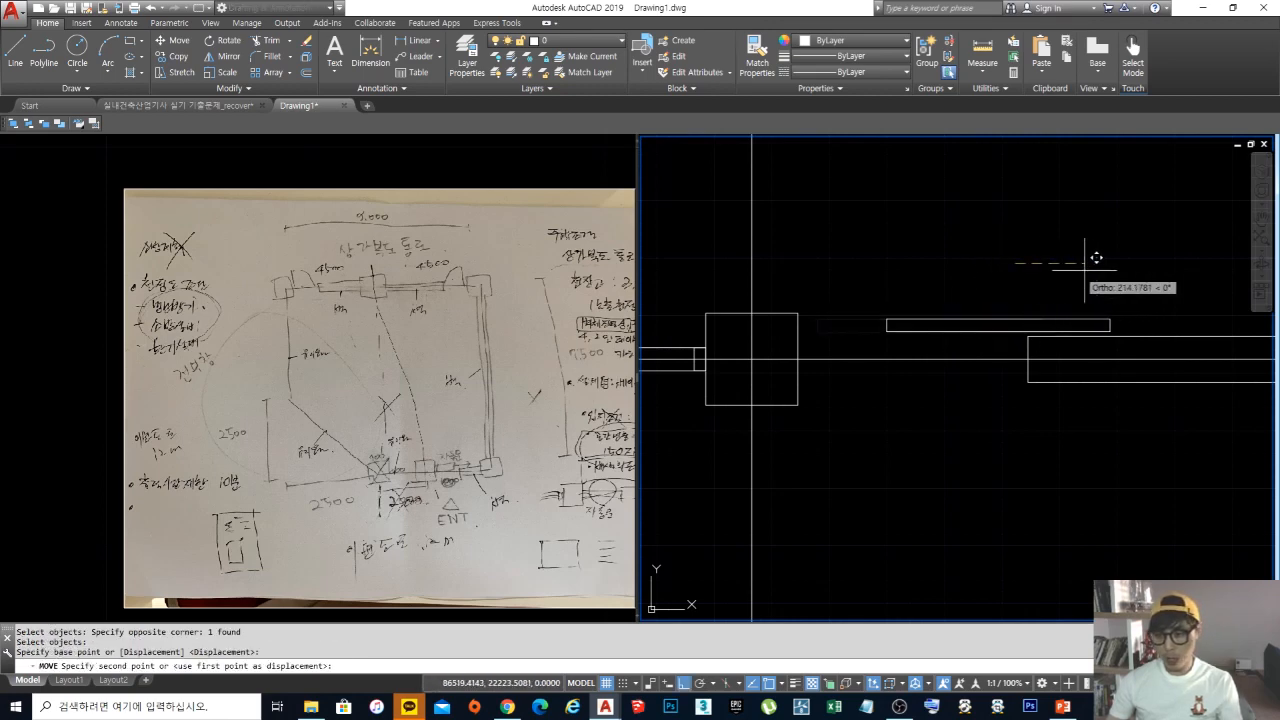
click(1018, 262)
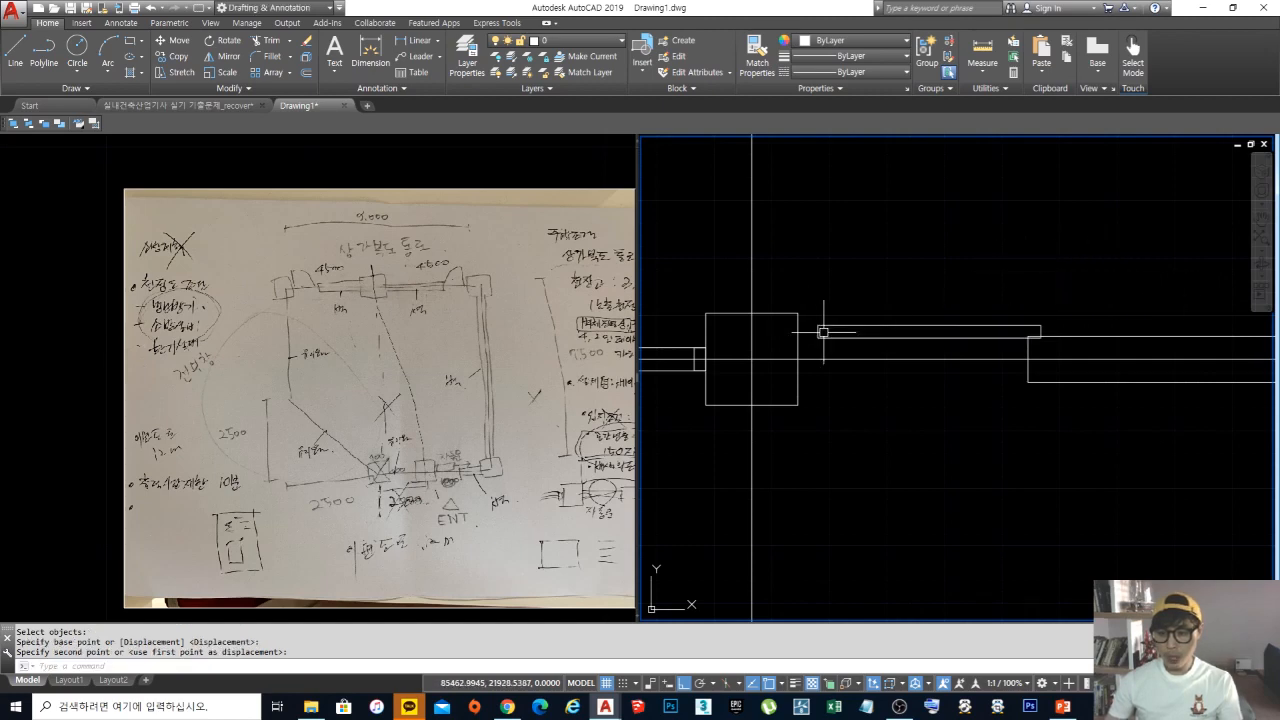
Step: Erase the trial door panel rectangle from the entrance opening
scroll(822, 331, up, 3)
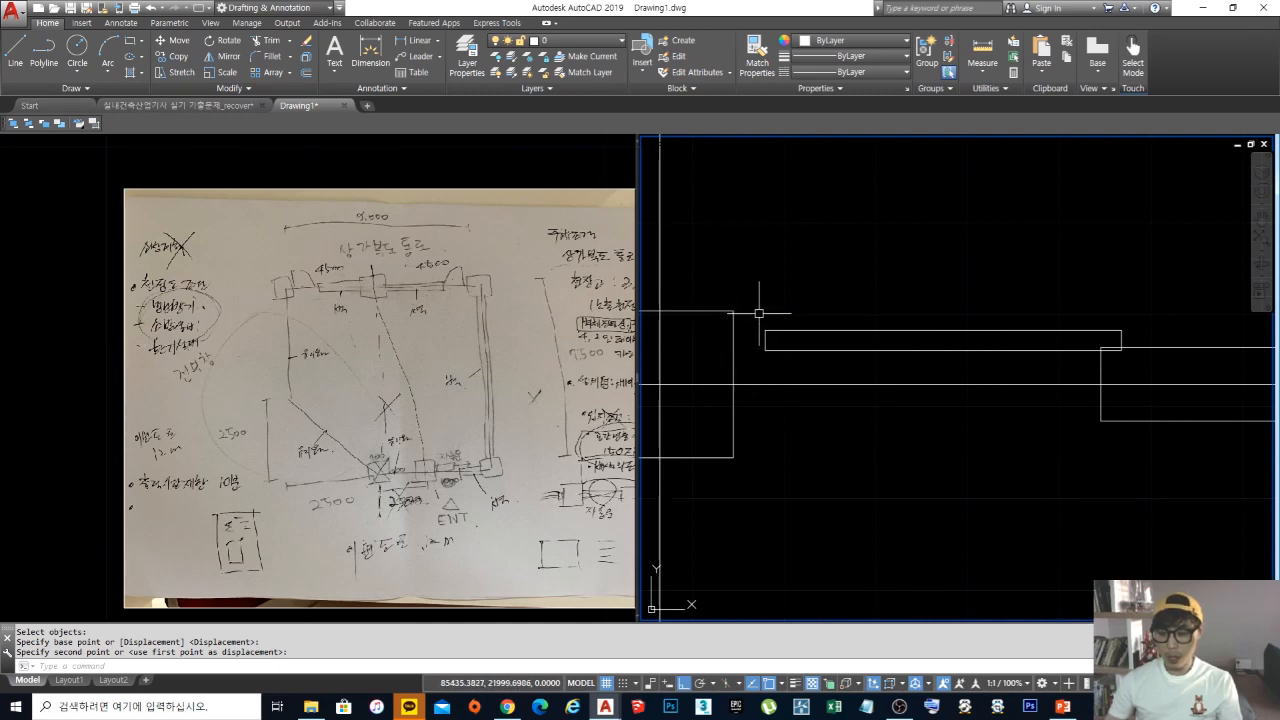
click(738, 320)
text(e)
key(Return)
key(Escape)
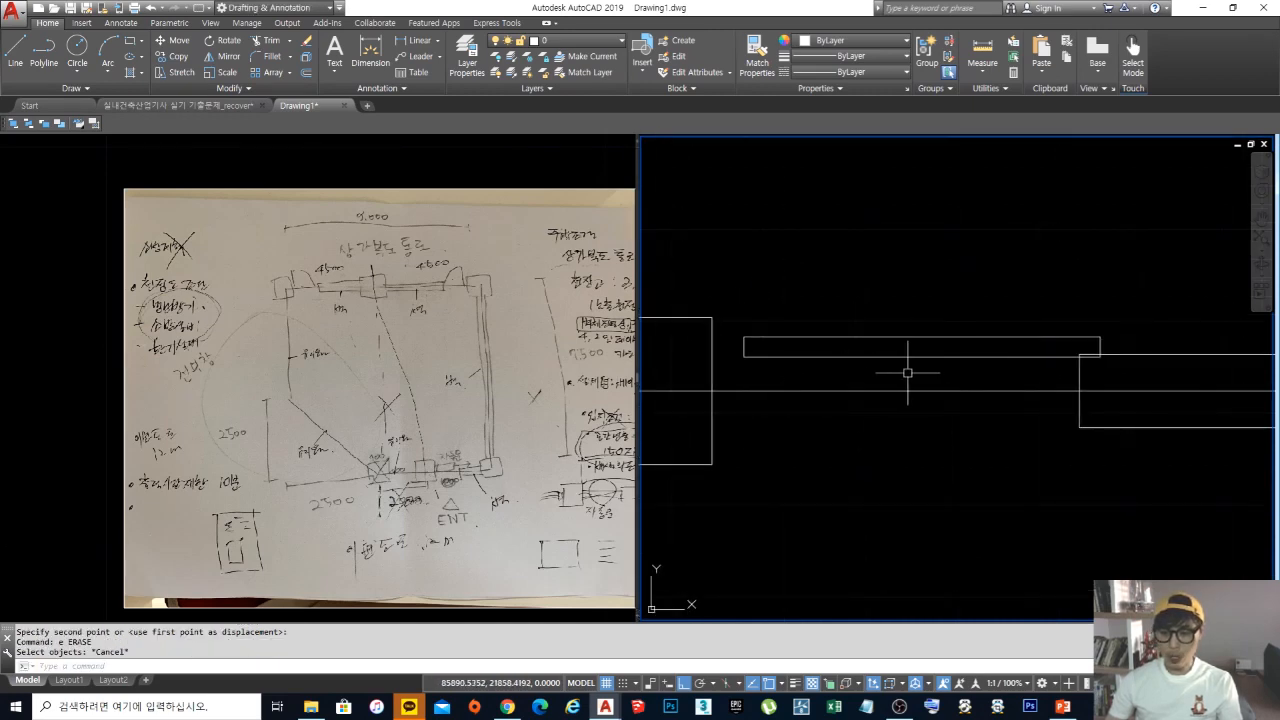
text(e)
key(space)
click(942, 372)
click(888, 320)
key(space)
Step: Examine the wall's end line beside the entrance opening, highlighting it and leaving it unselected
scroll(917, 326, down, 2)
scroll(980, 363, up, 2)
middle_drag(980, 364, 1049, 395)
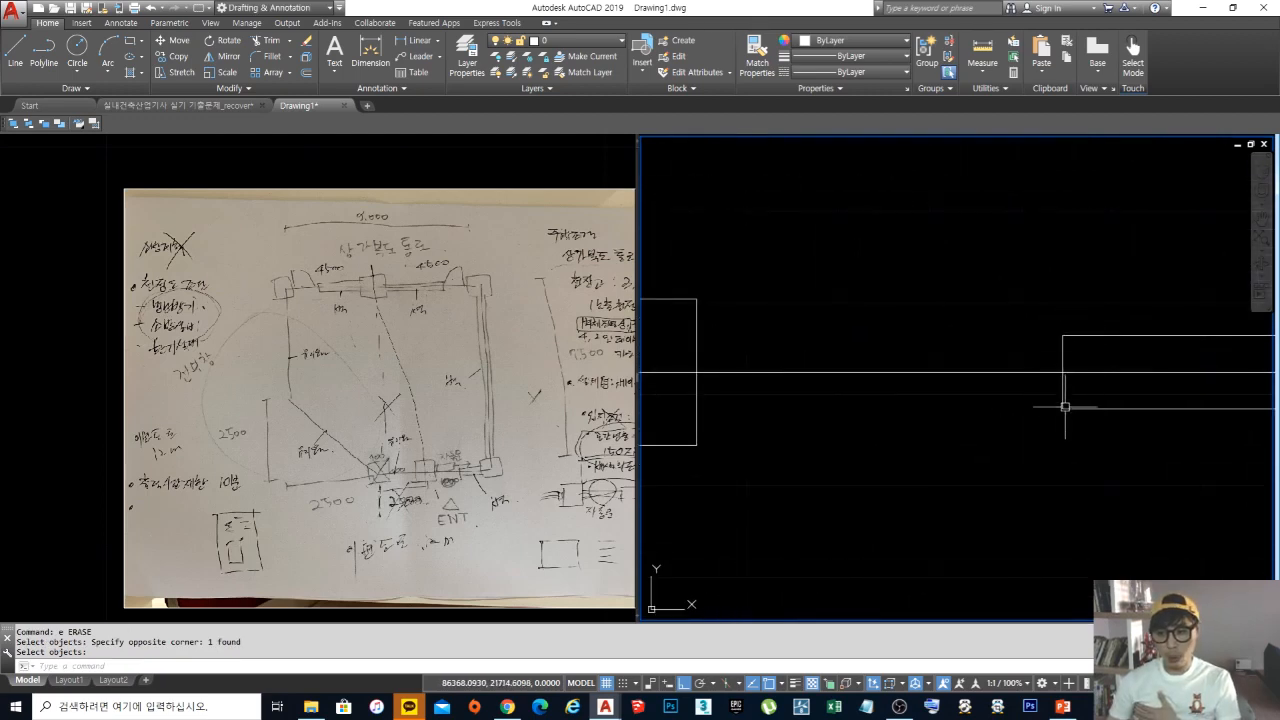
key(space)
click(1062, 372)
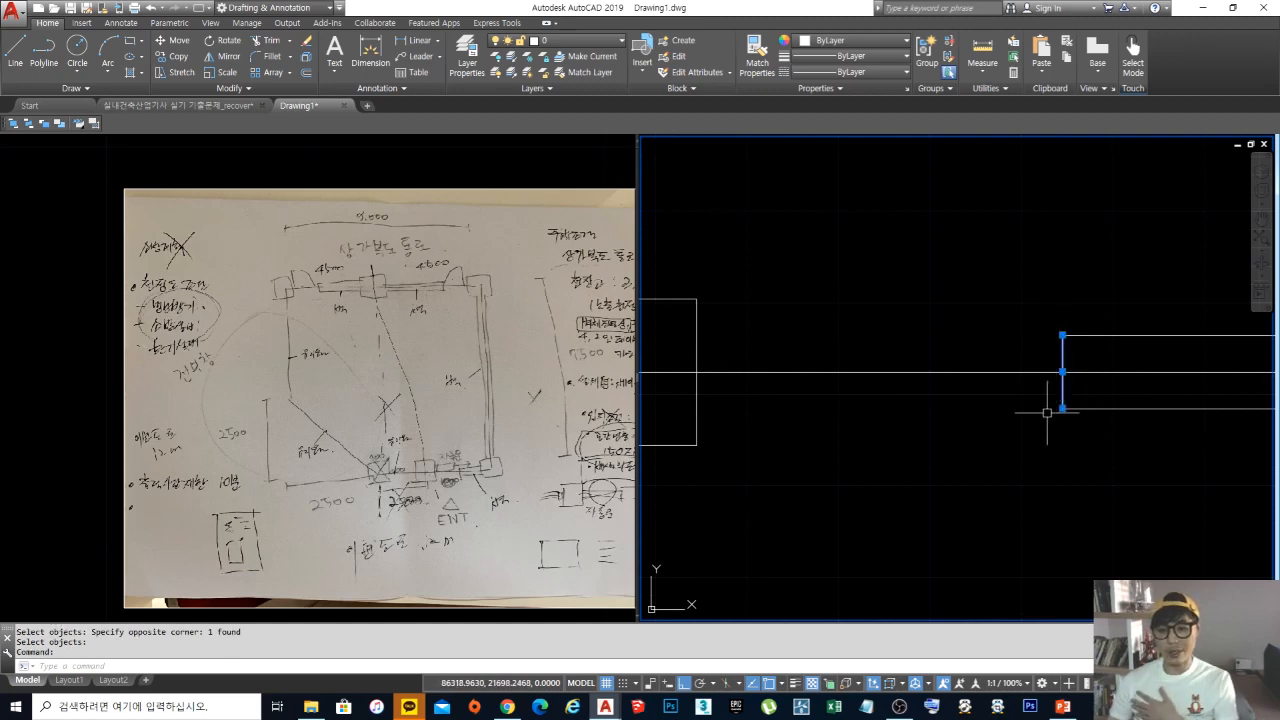
scroll(1047, 412, down, 3)
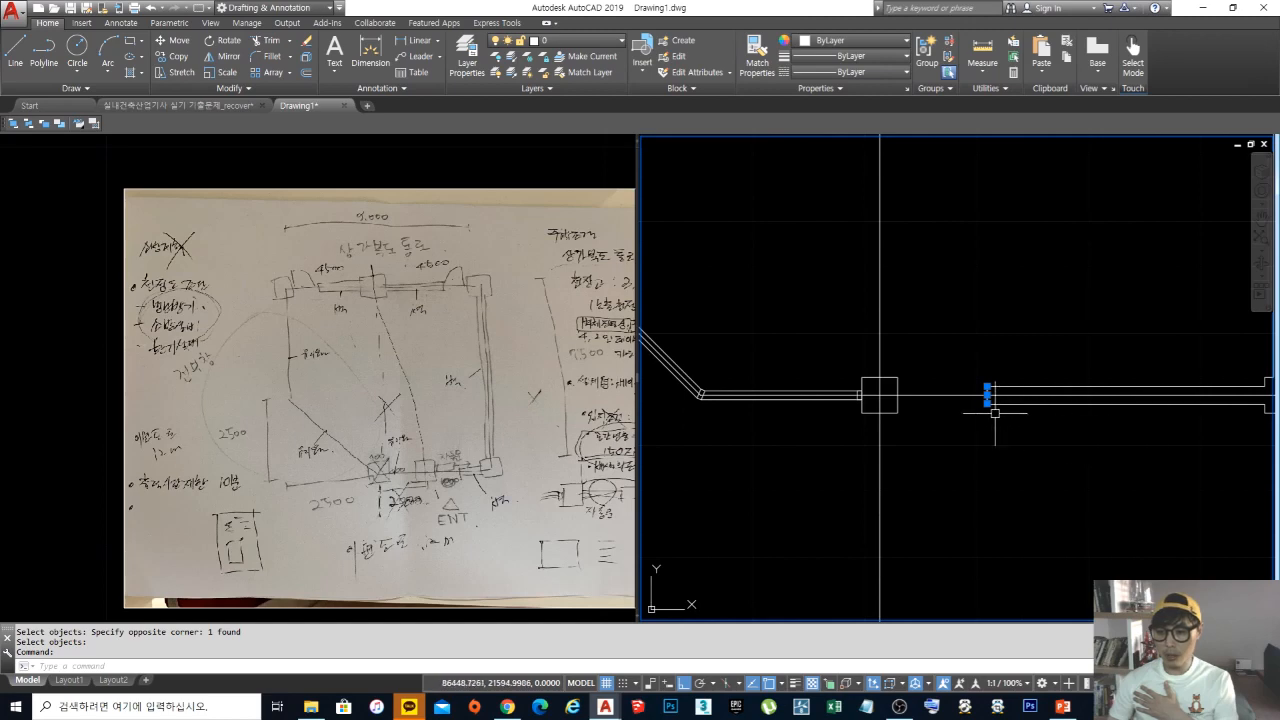
scroll(997, 408, up, 2)
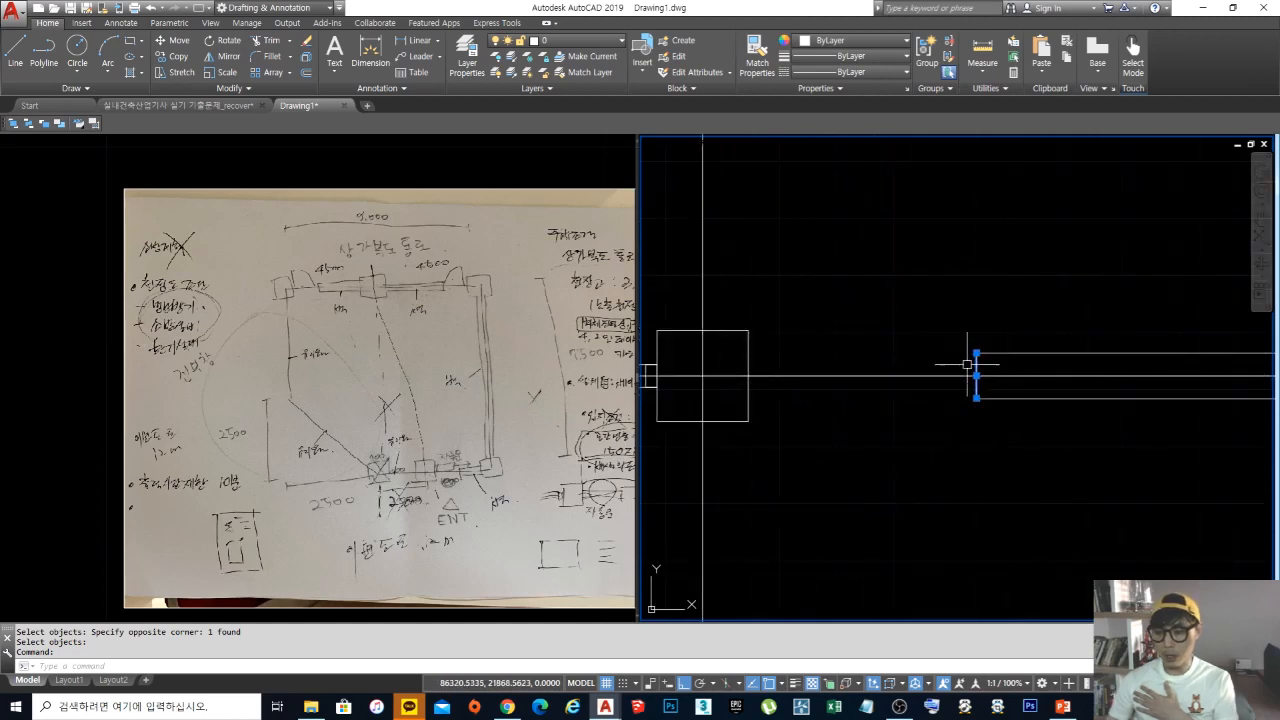
scroll(1023, 365, up, 3)
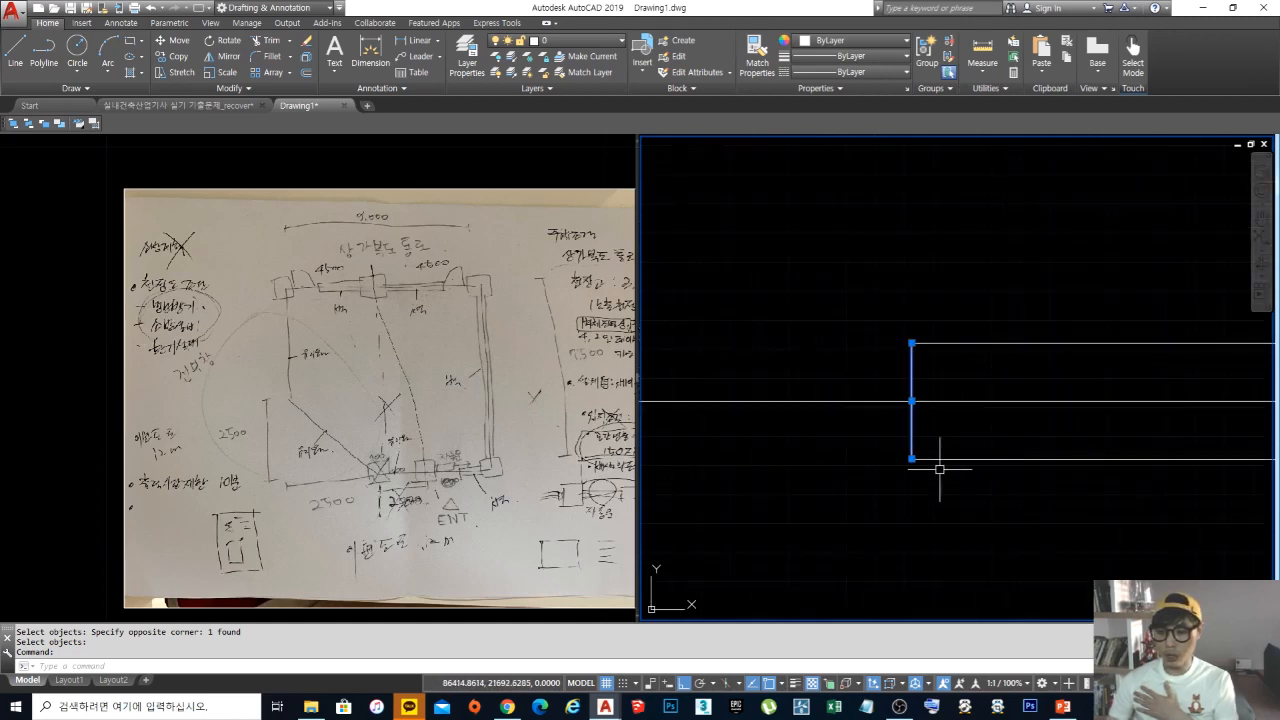
scroll(912, 348, down, 2)
key(Escape)
key(Escape)
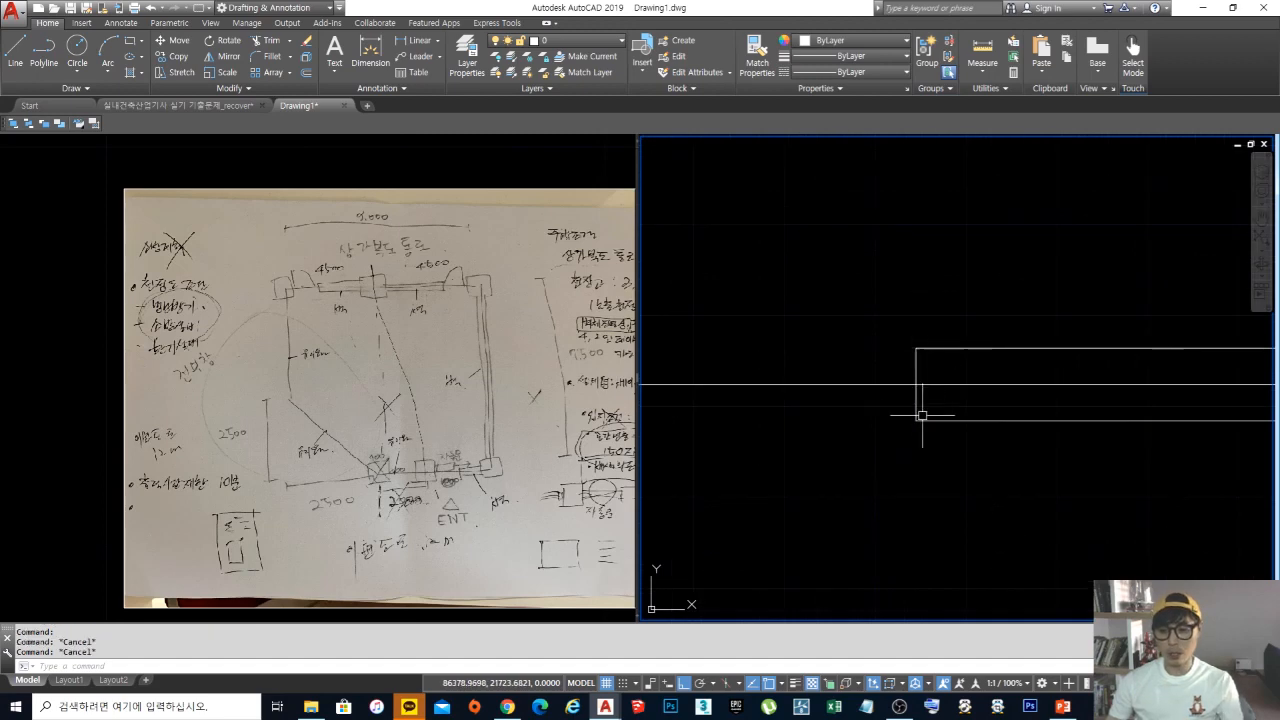
Step: Draw a narrow upright jamb rectangle from the wall end's upper corner, reaching slightly below the wall's lower face
middle_drag(922, 415, 970, 405)
text(re)
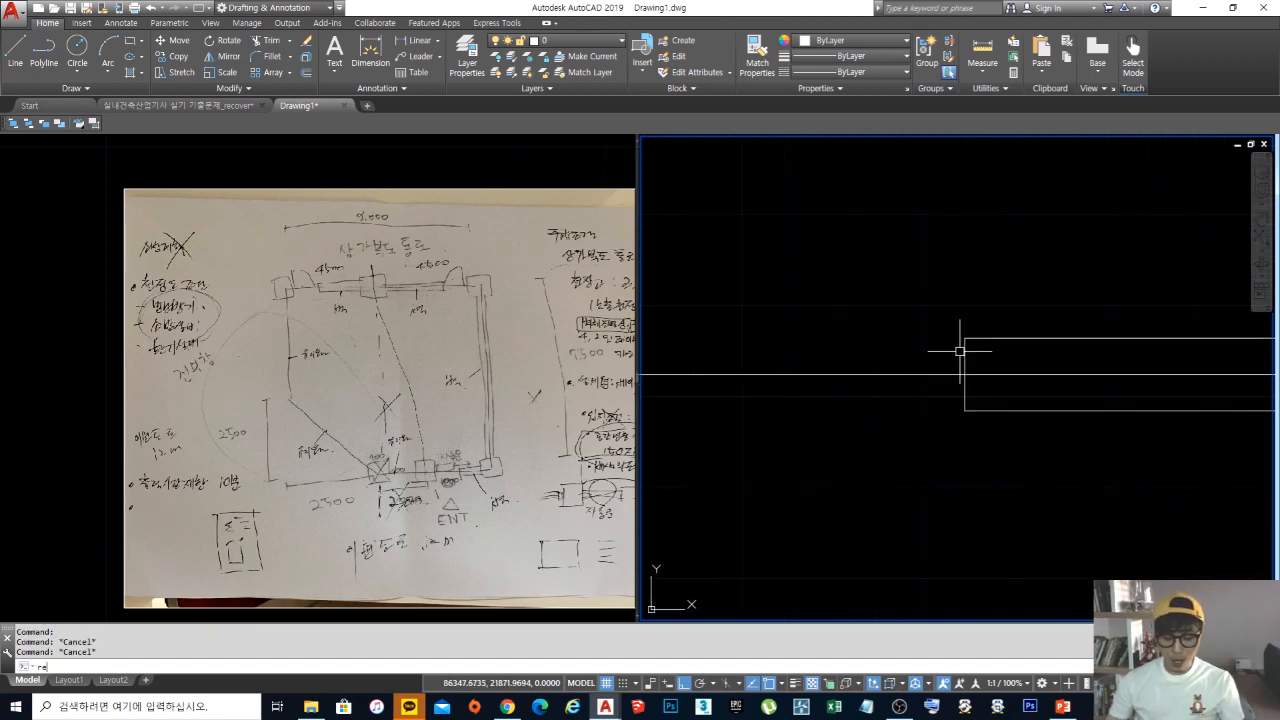
text(c)
key(space)
click(964, 338)
click(948, 425)
scroll(1058, 426, down, 4)
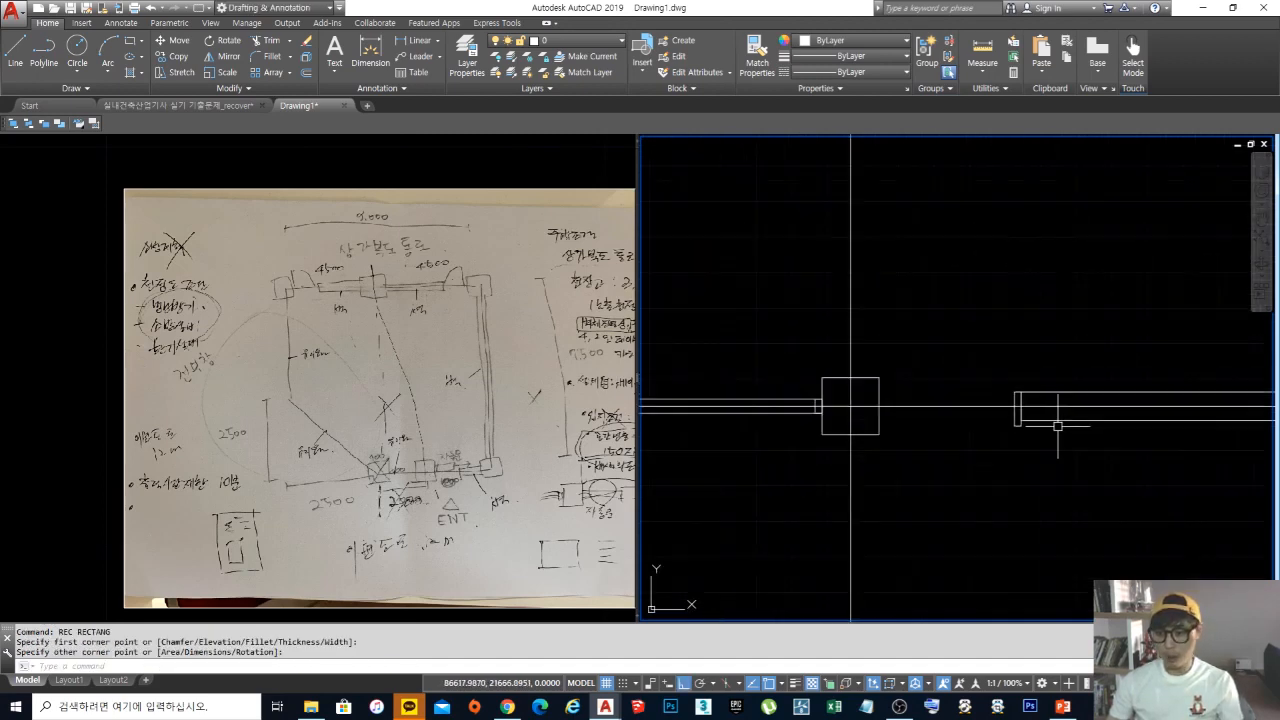
scroll(975, 420, up, 5)
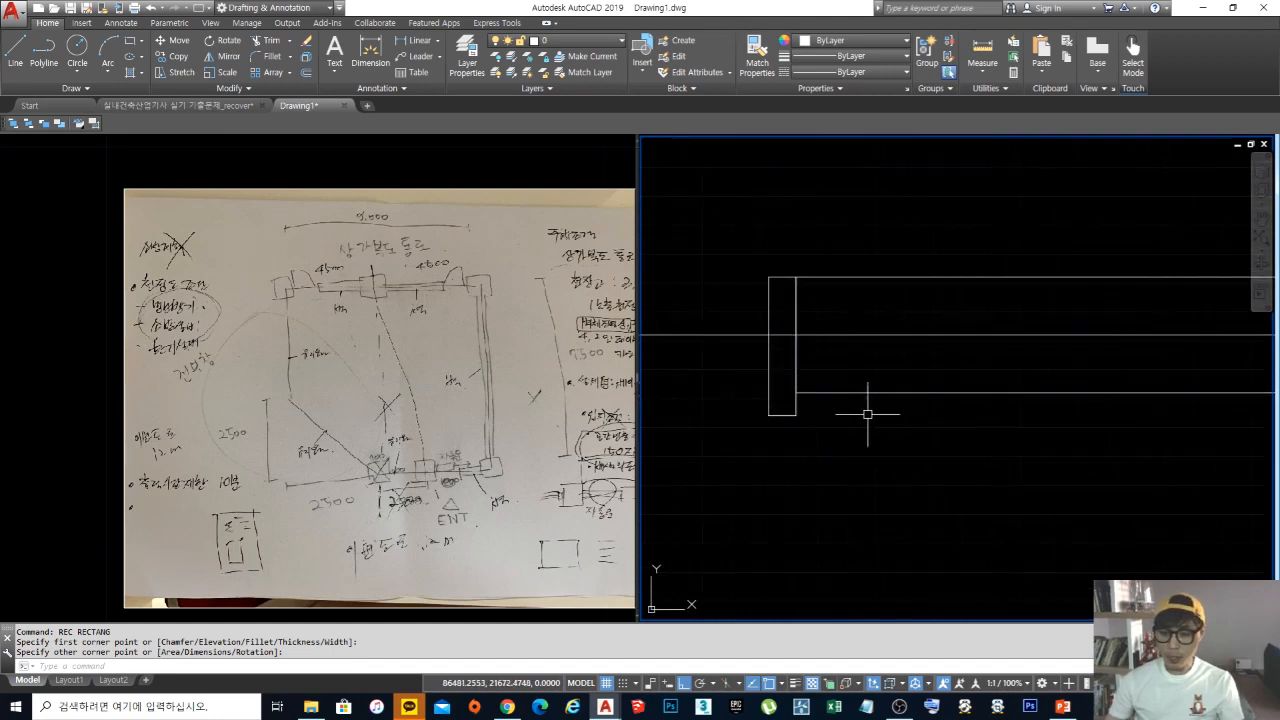
Step: Draw a horizontal line from the jamb's lower right corner along the underside of the wall
text(l)
key(space)
click(799, 416)
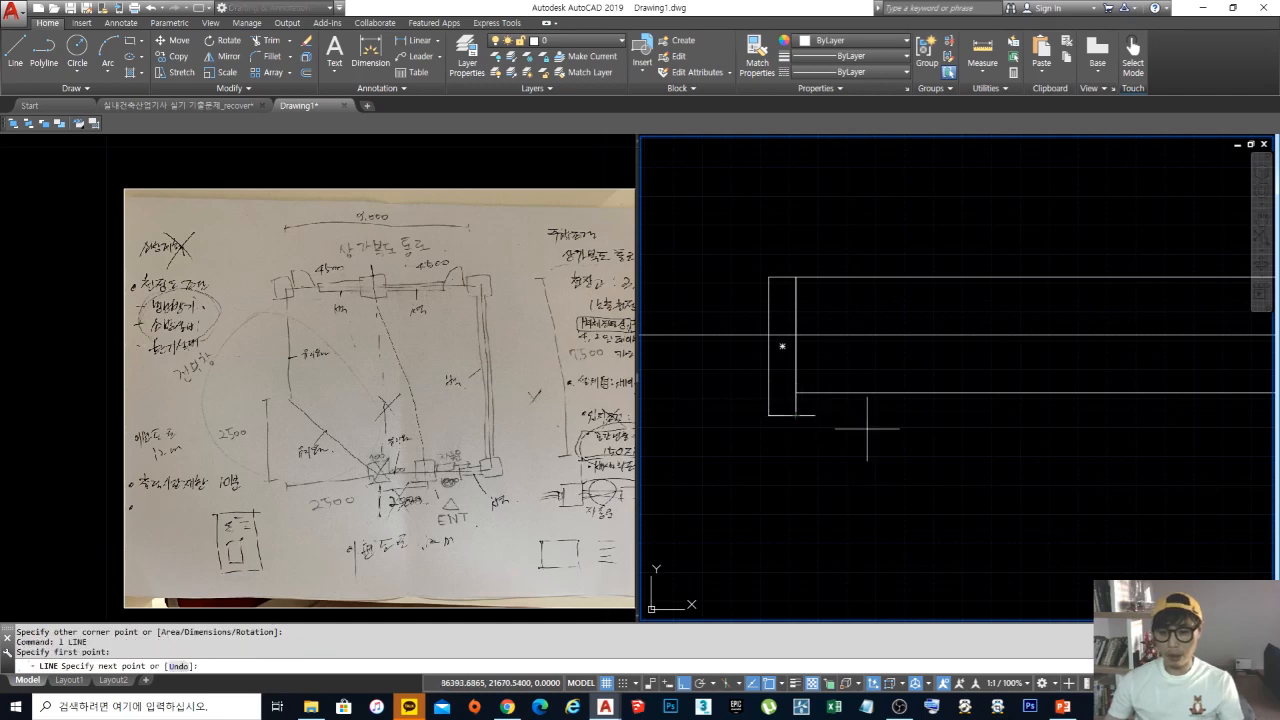
click(1144, 455)
key(space)
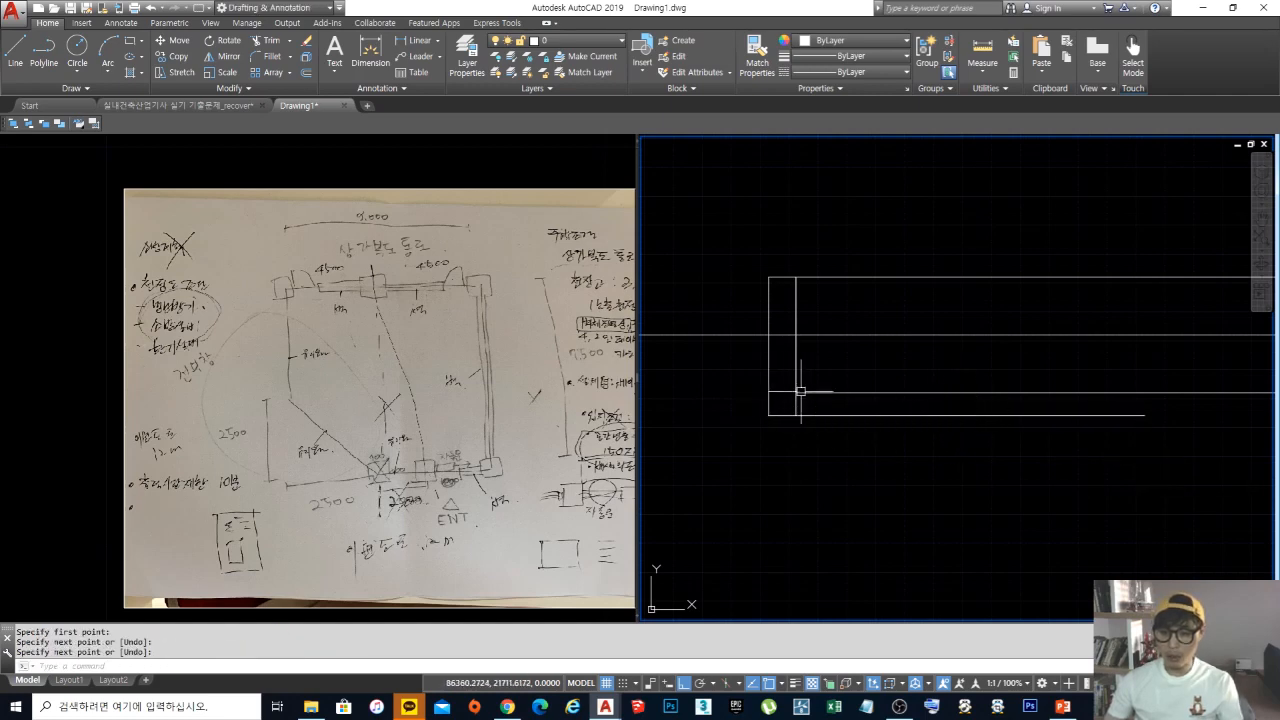
click(786, 381)
click(747, 377)
key(Escape)
key(Escape)
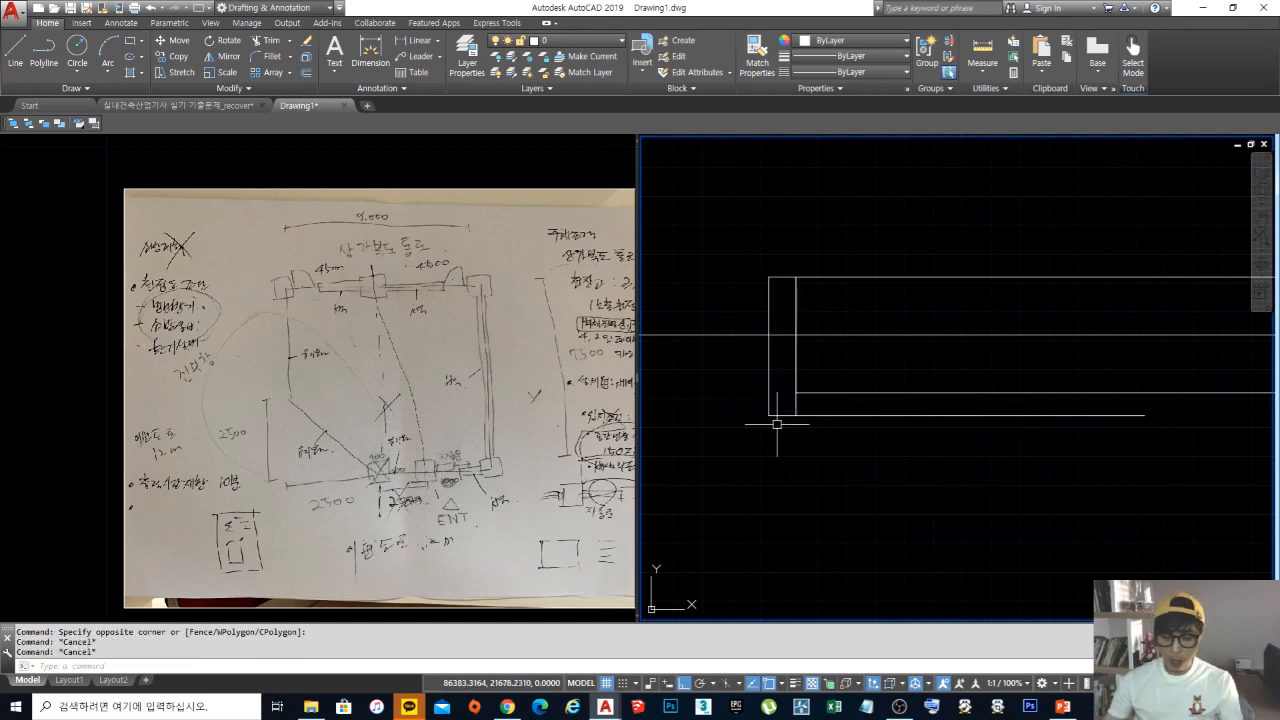
Step: Move the jamb rectangle straight up so its lower edge sits between the wall's centreline and lower face
text(m)
key(space)
click(777, 424)
click(738, 364)
key(space)
click(727, 484)
click(717, 433)
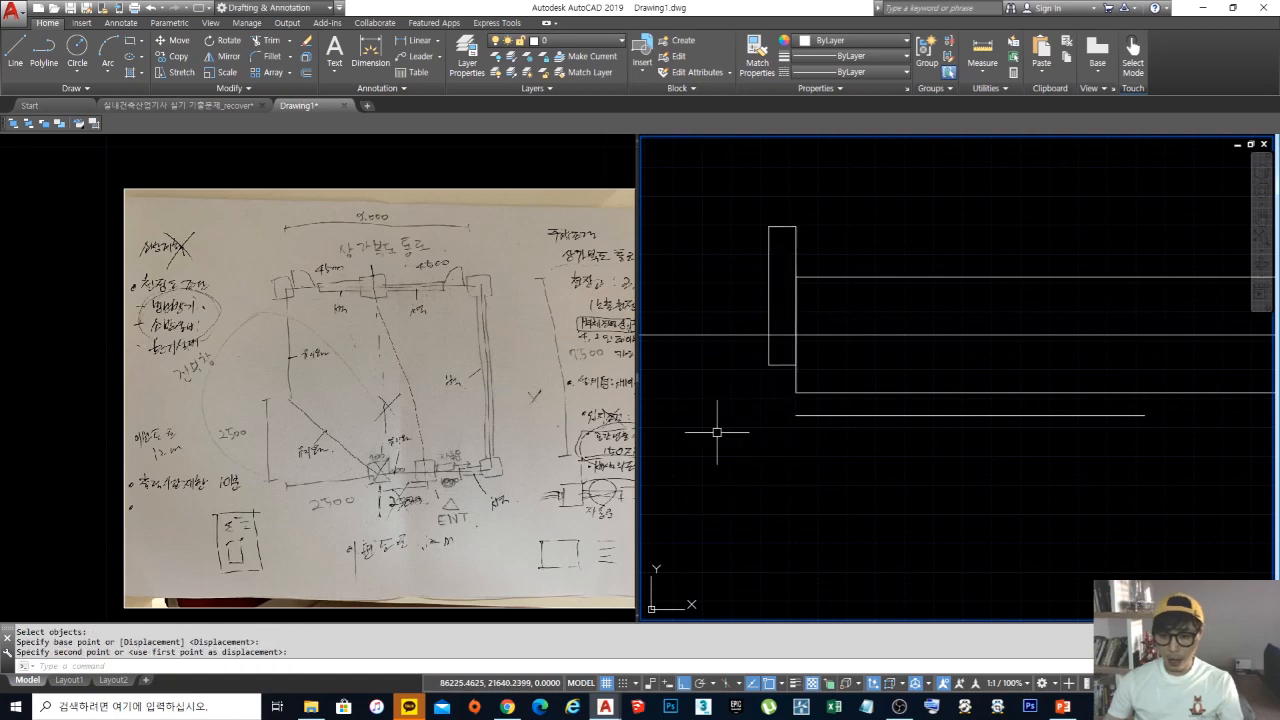
Step: Draw a vertical line from the jamb's lower left corner down past the horizontal line under the wall
middle_drag(819, 415, 829, 415)
text(l)
key(space)
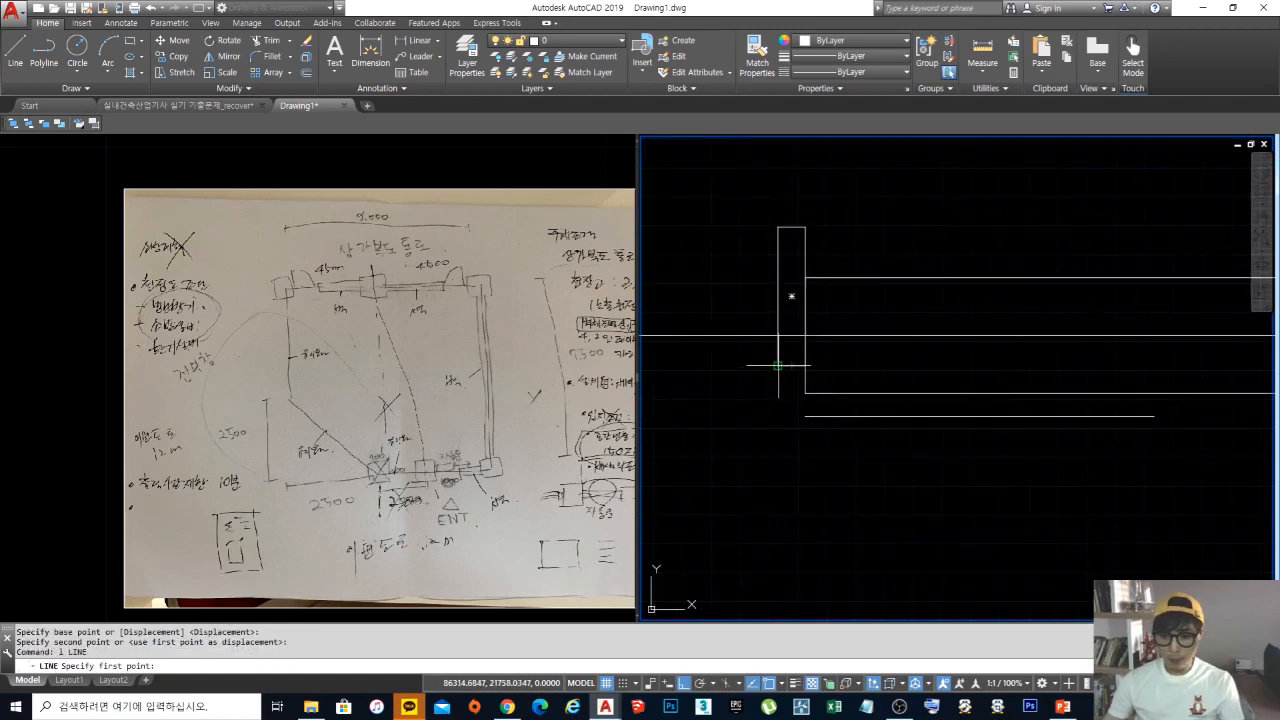
click(778, 366)
click(765, 472)
key(space)
scroll(810, 403, up, 2)
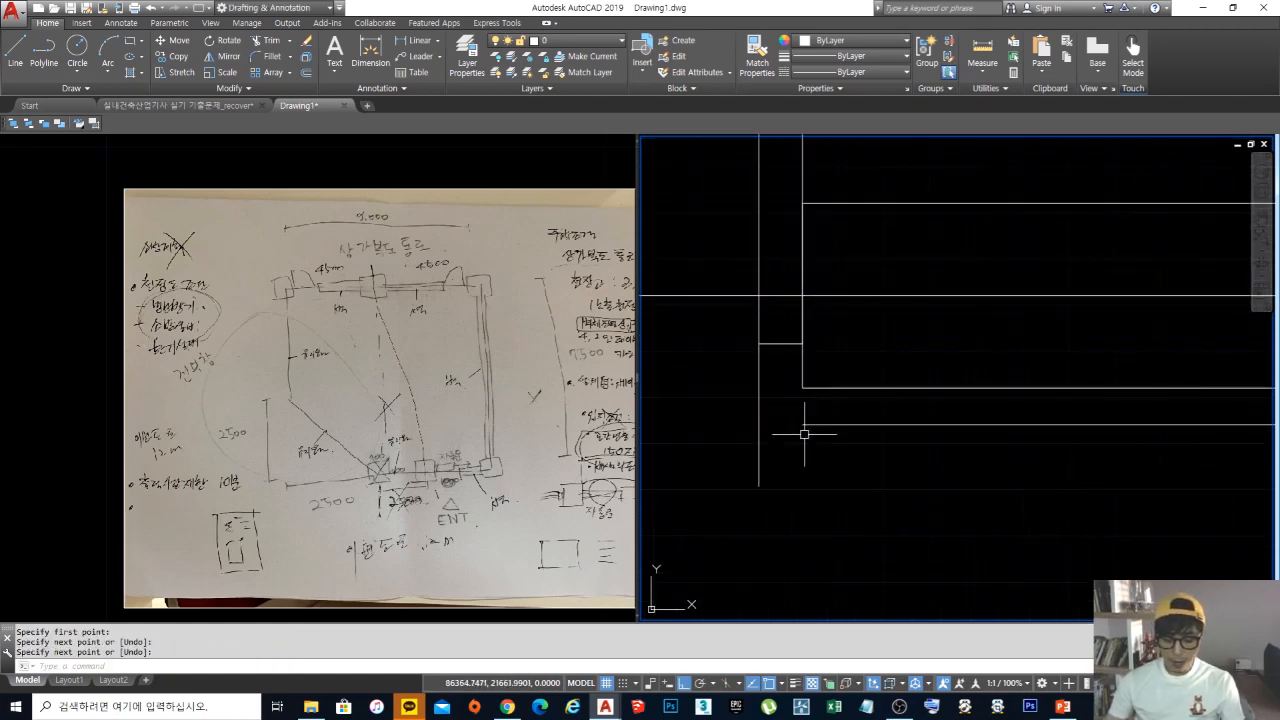
Step: Move the vertical line under the jamb slightly to the right so it starts between the jamb's lower corners
text(m)
key(space)
click(785, 473)
click(751, 468)
key(space)
click(798, 513)
click(814, 513)
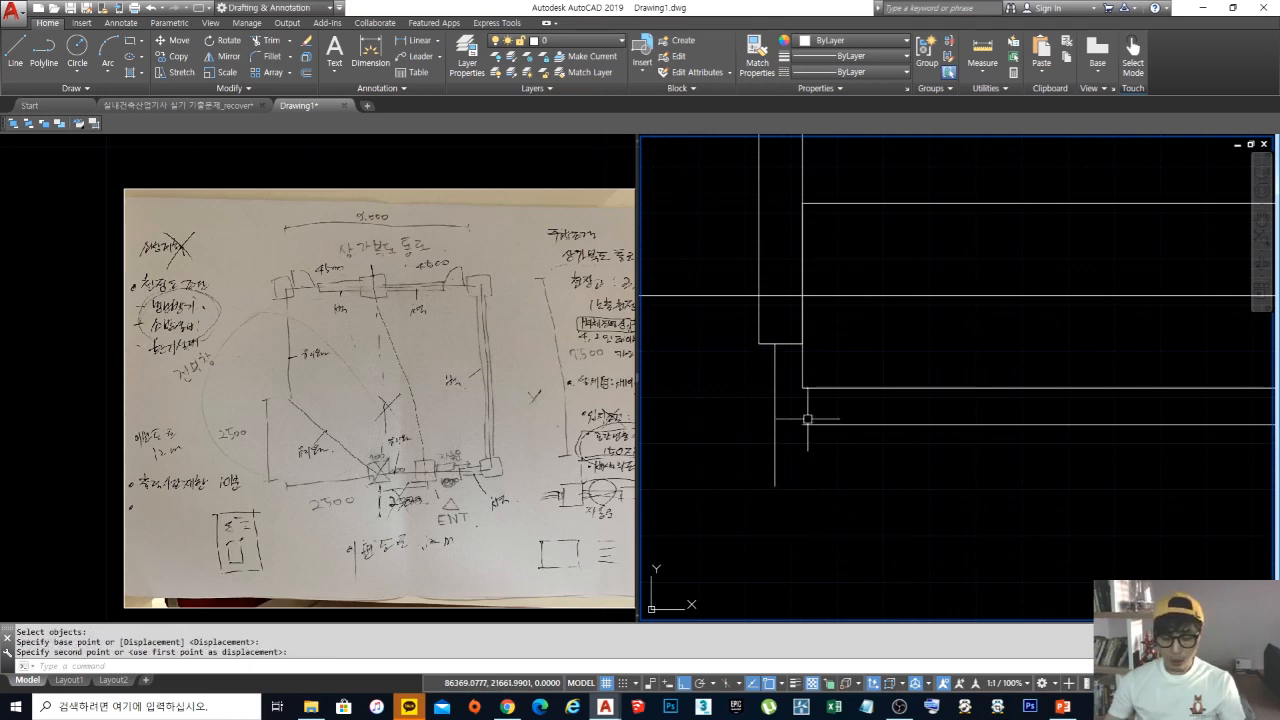
Step: Fillet the horizontal line under the wall with the vertical line below the jamb into a square corner
middle_drag(814, 424, 822, 433)
text(f)
key(space)
click(824, 432)
click(783, 402)
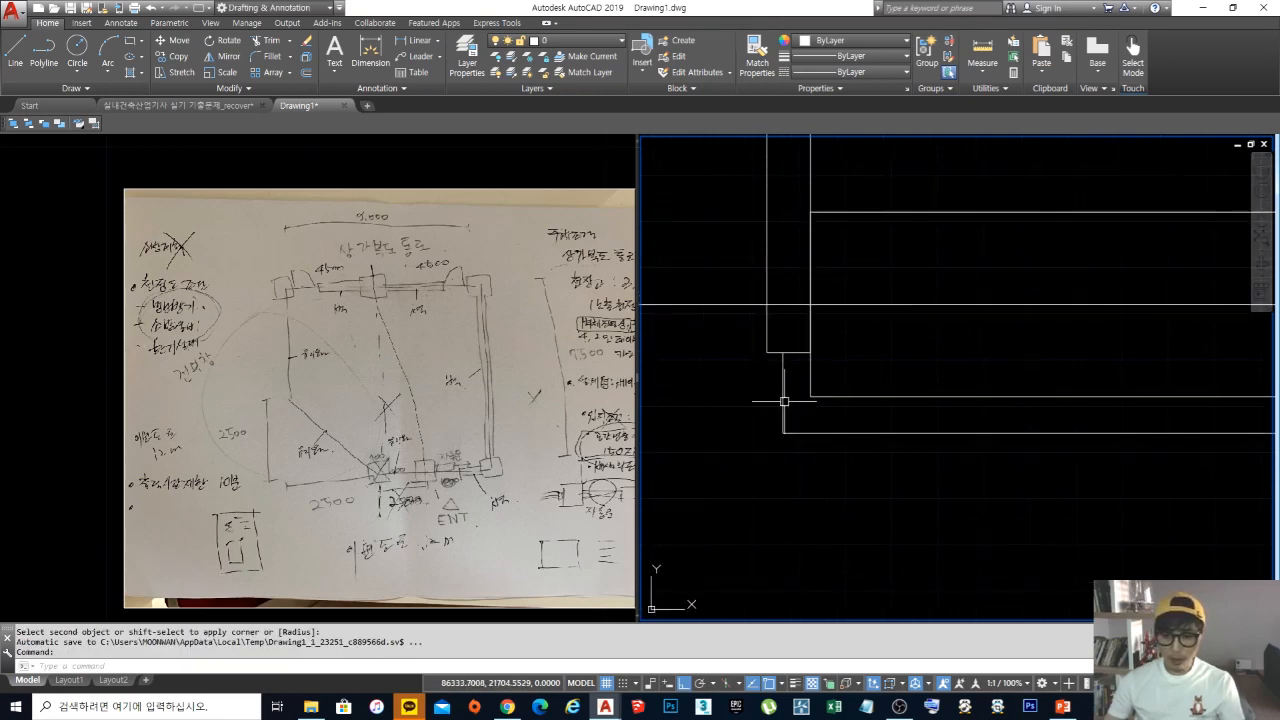
key(Escape)
Step: Erase the vertical line below the jamb and the horizontal line under the wall
middle_drag(794, 414, 903, 486)
text(e)
key(space)
click(935, 560)
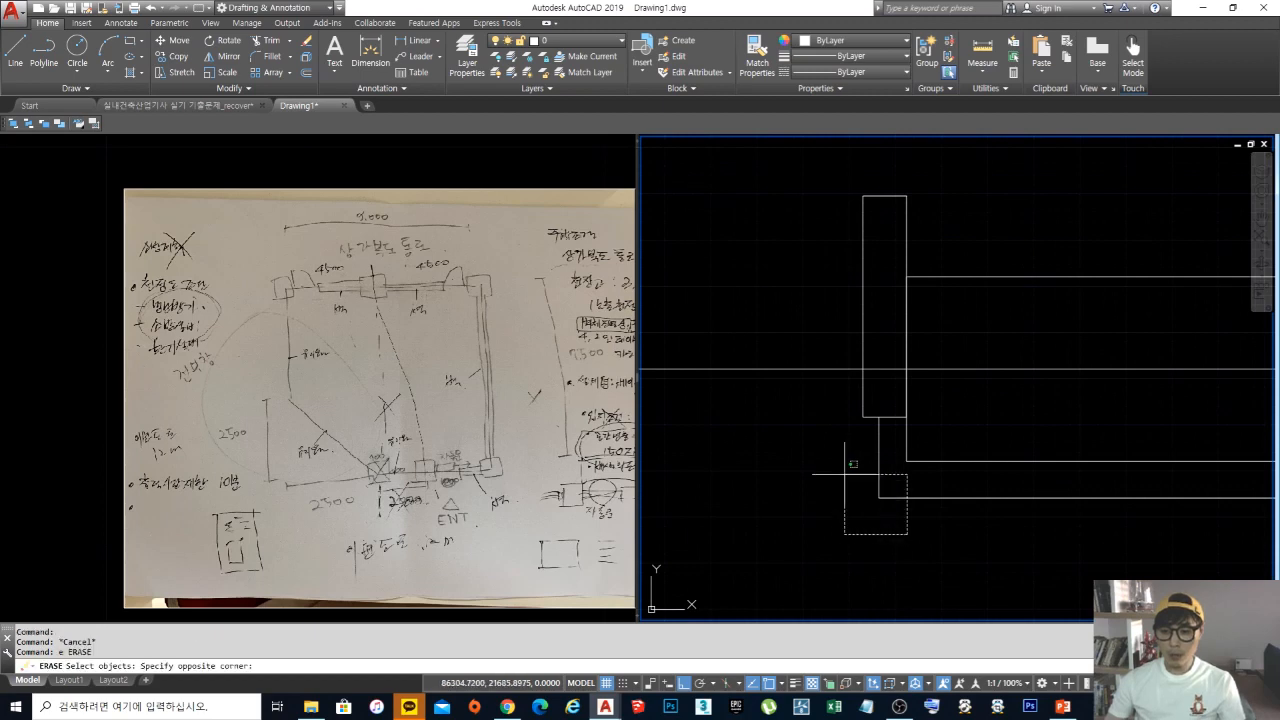
click(865, 476)
key(space)
scroll(1090, 410, down, 4)
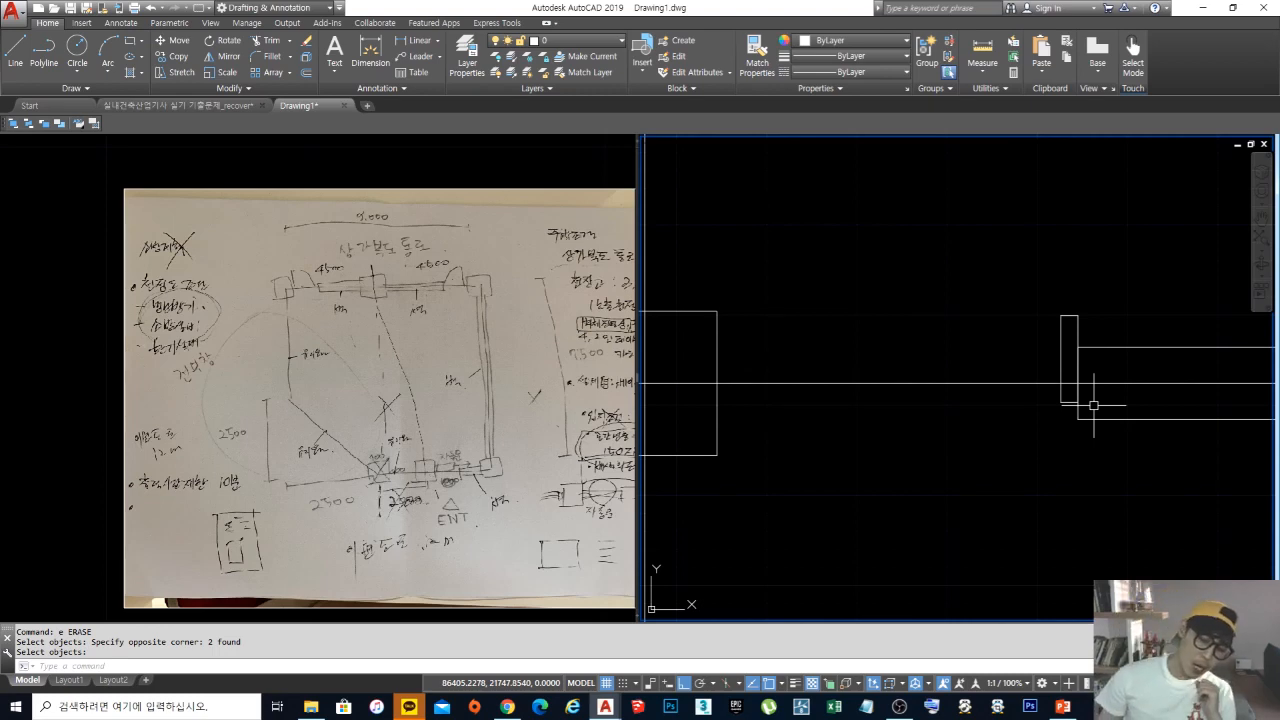
Step: Erase the narrow jamb rectangle at the wall end beside the entrance opening
middle_drag(1068, 328, 1049, 321)
key(Escape)
key(Escape)
key(Escape)
mouse_move(1075, 418)
middle_down()
mouse_move(1057, 408)
mouse_move(1082, 403)
middle_up()
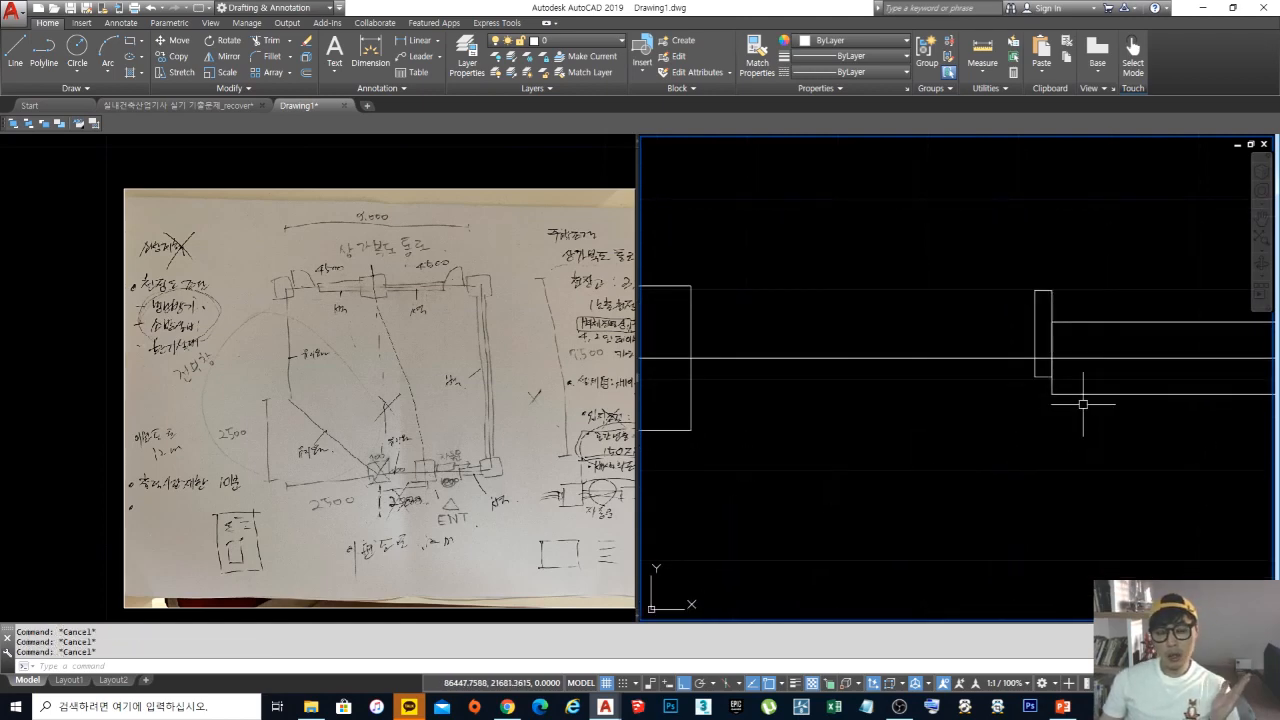
middle_drag(997, 399, 1010, 397)
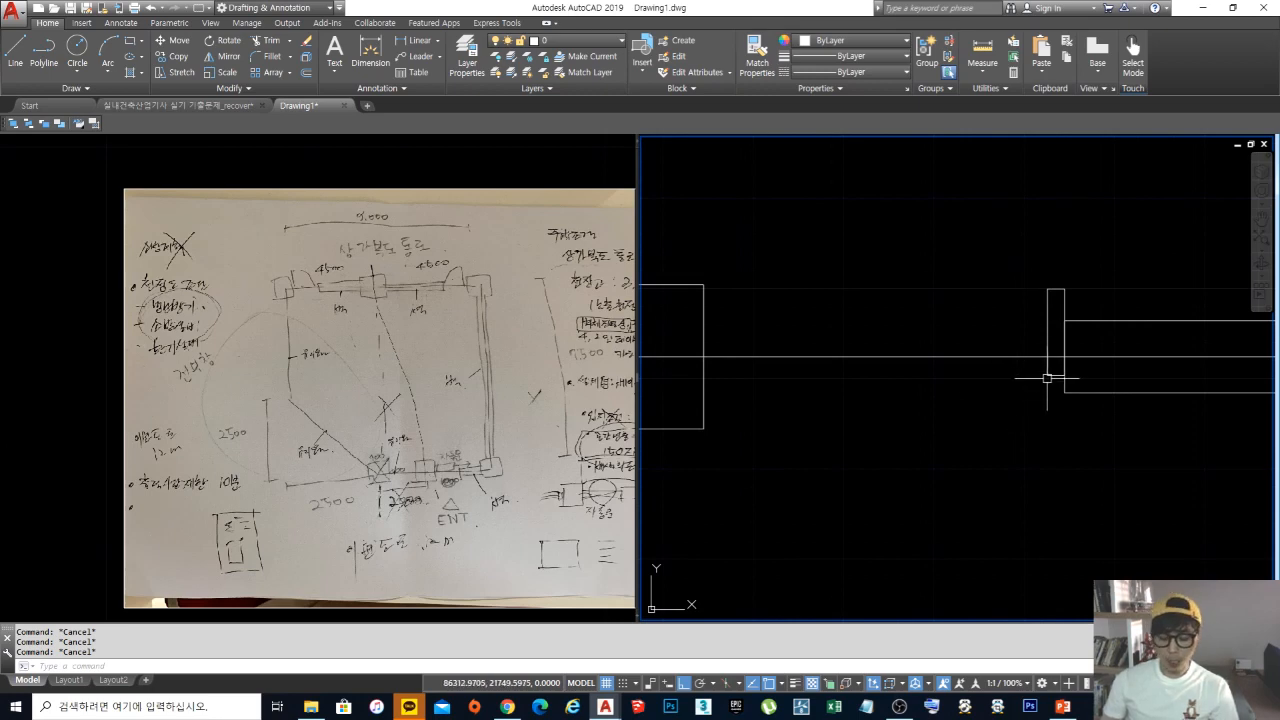
text(e)
key(Return)
click(1090, 299)
click(977, 259)
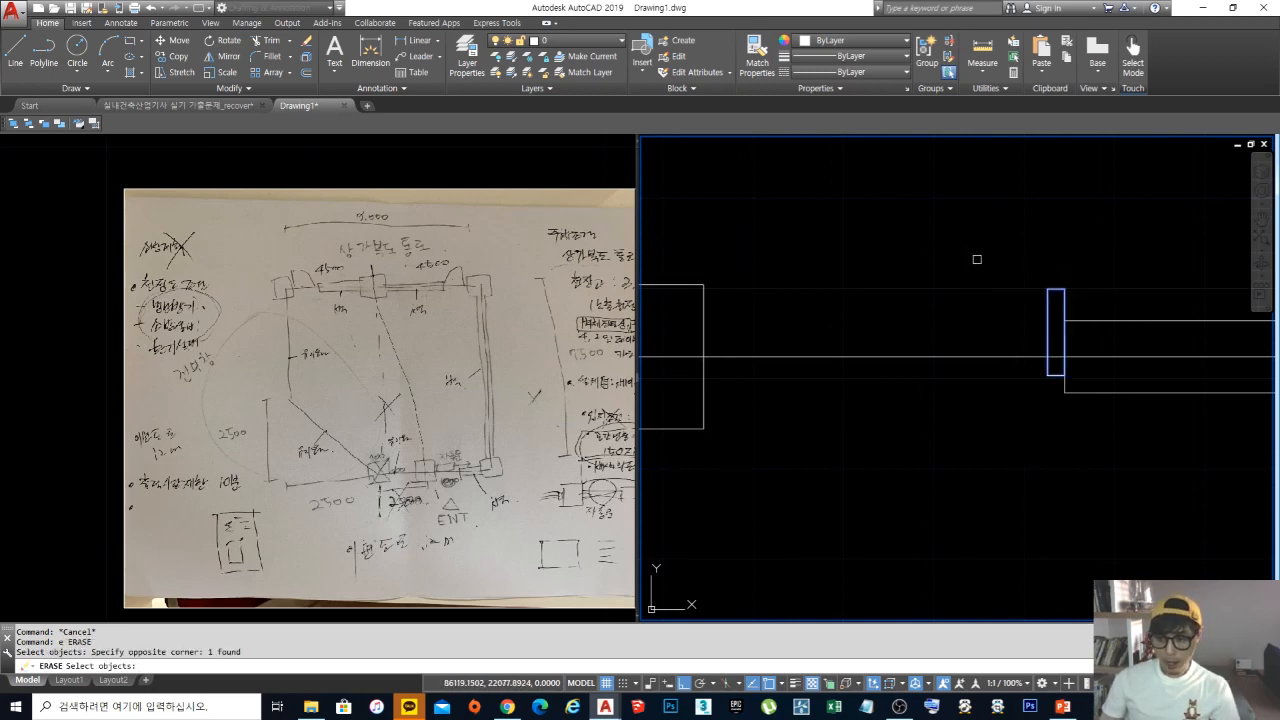
key(Return)
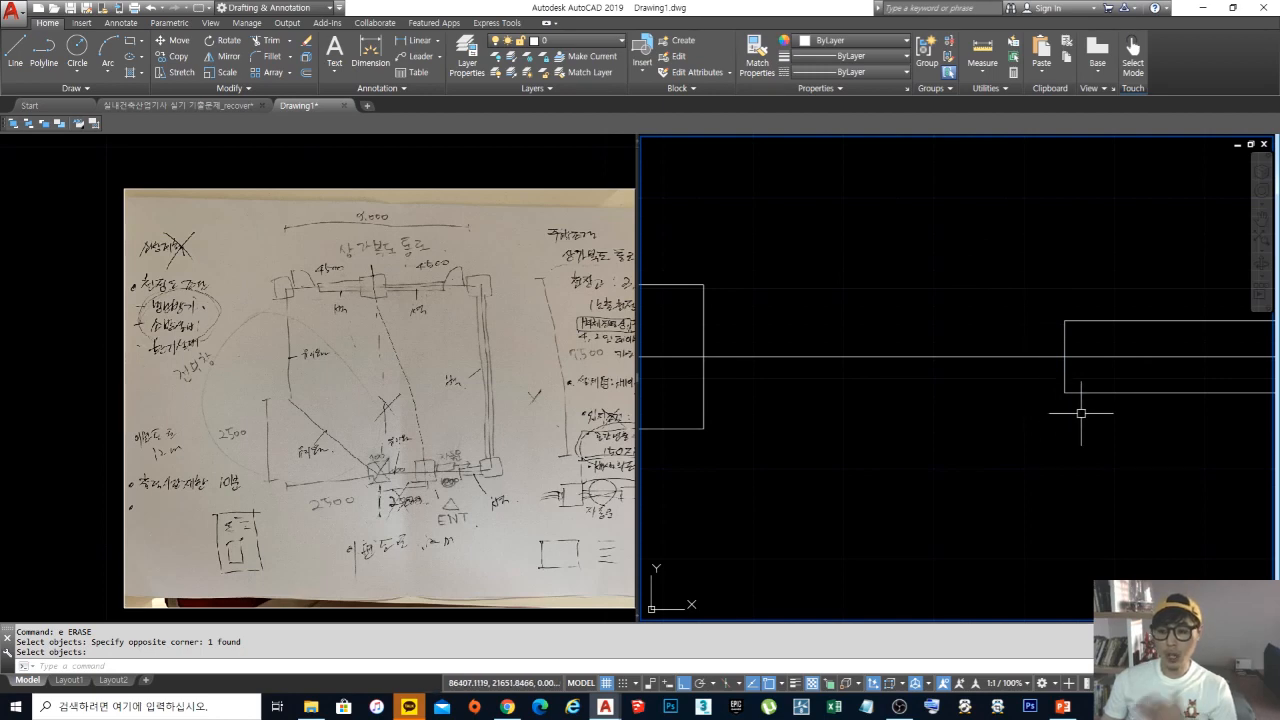
click(1064, 345)
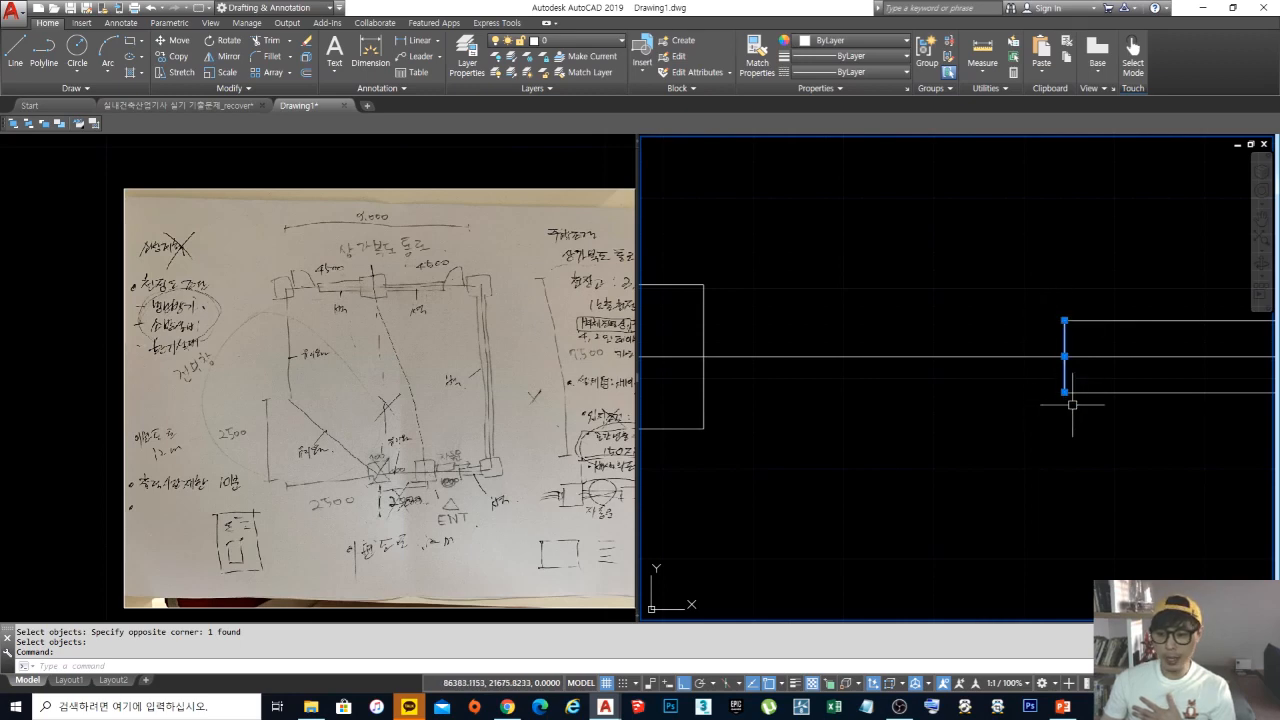
key(Escape)
key(Escape)
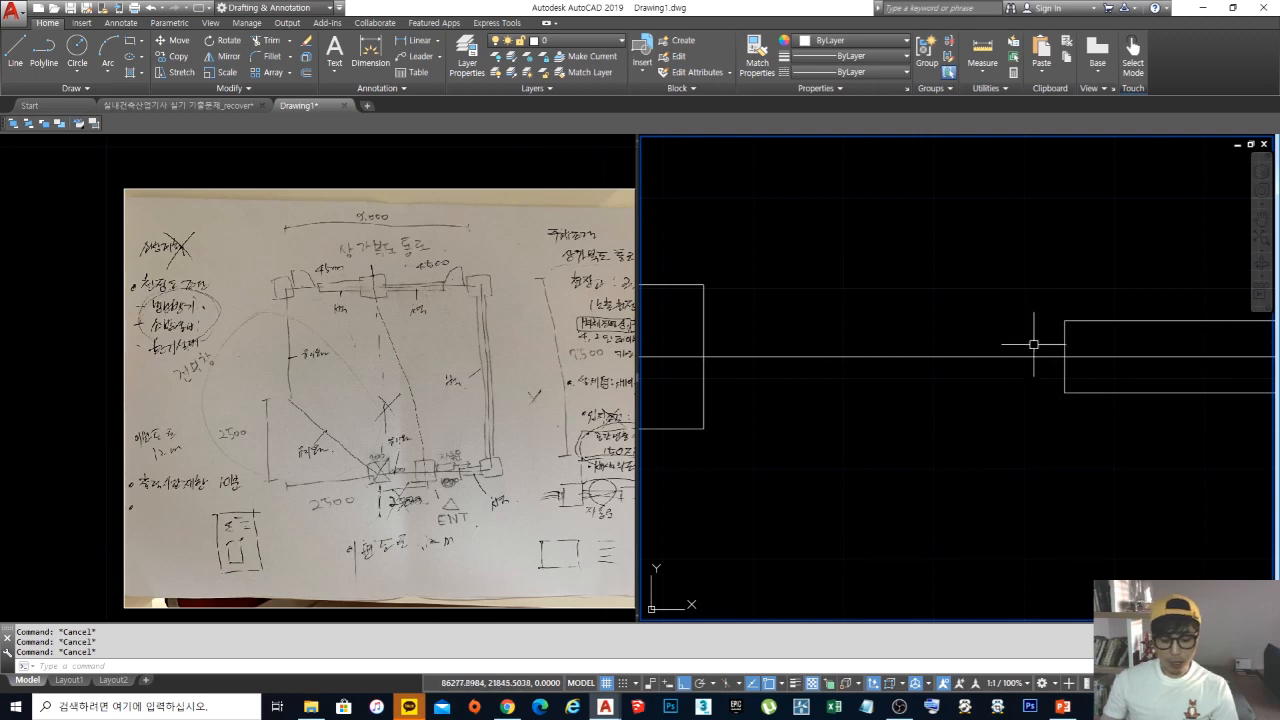
text(rec)
key(Return)
key(Escape)
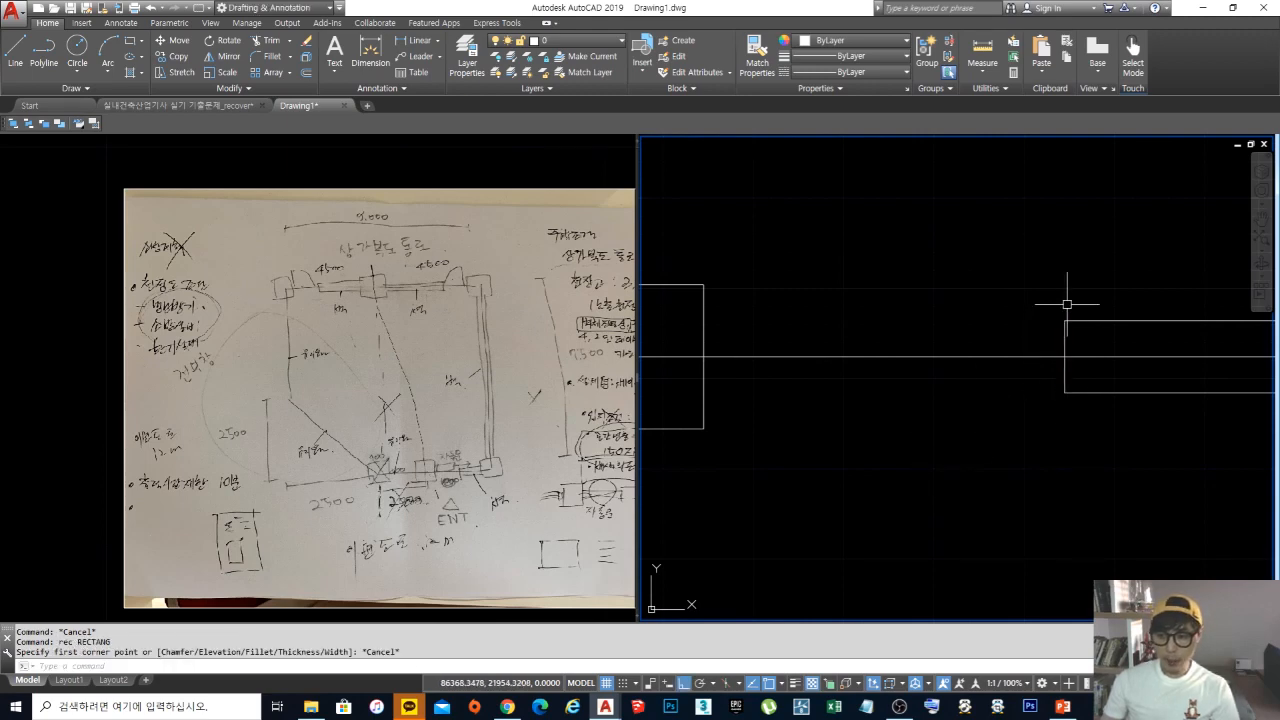
Step: Draw a 50 by 200 upright rectangle in the empty space below the entrance opening
text(rec)
key(Return)
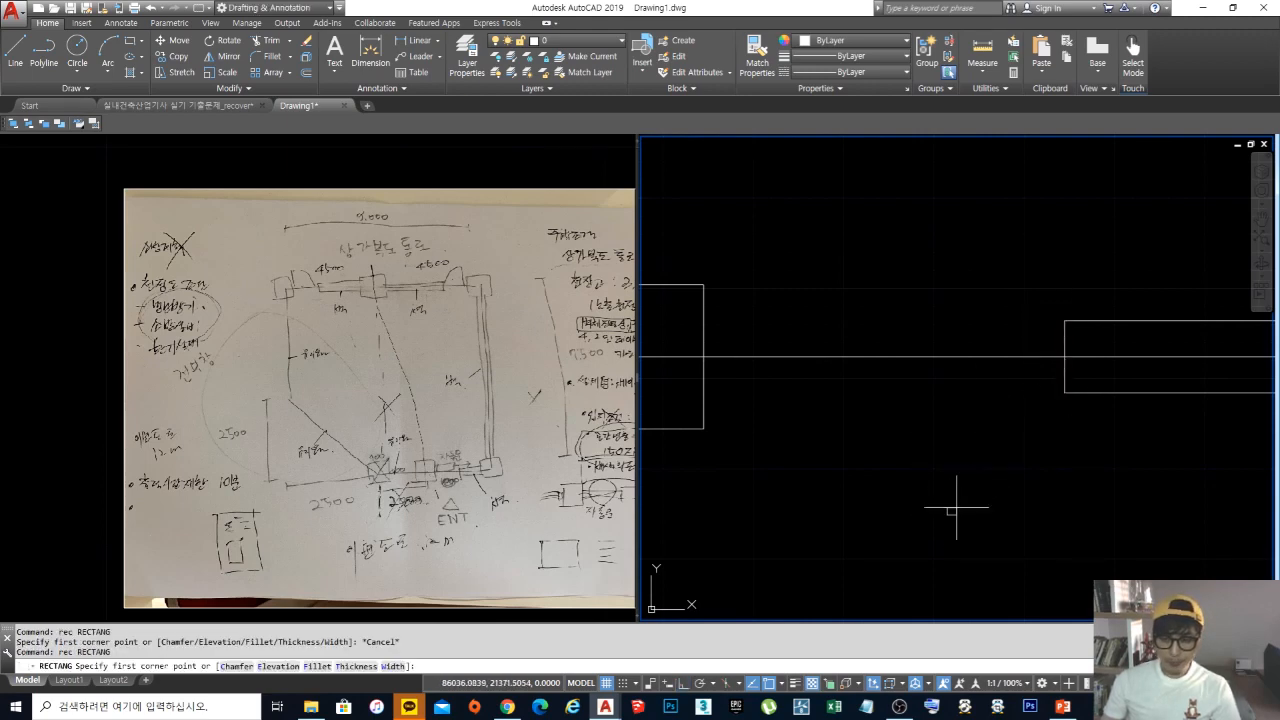
click(947, 515)
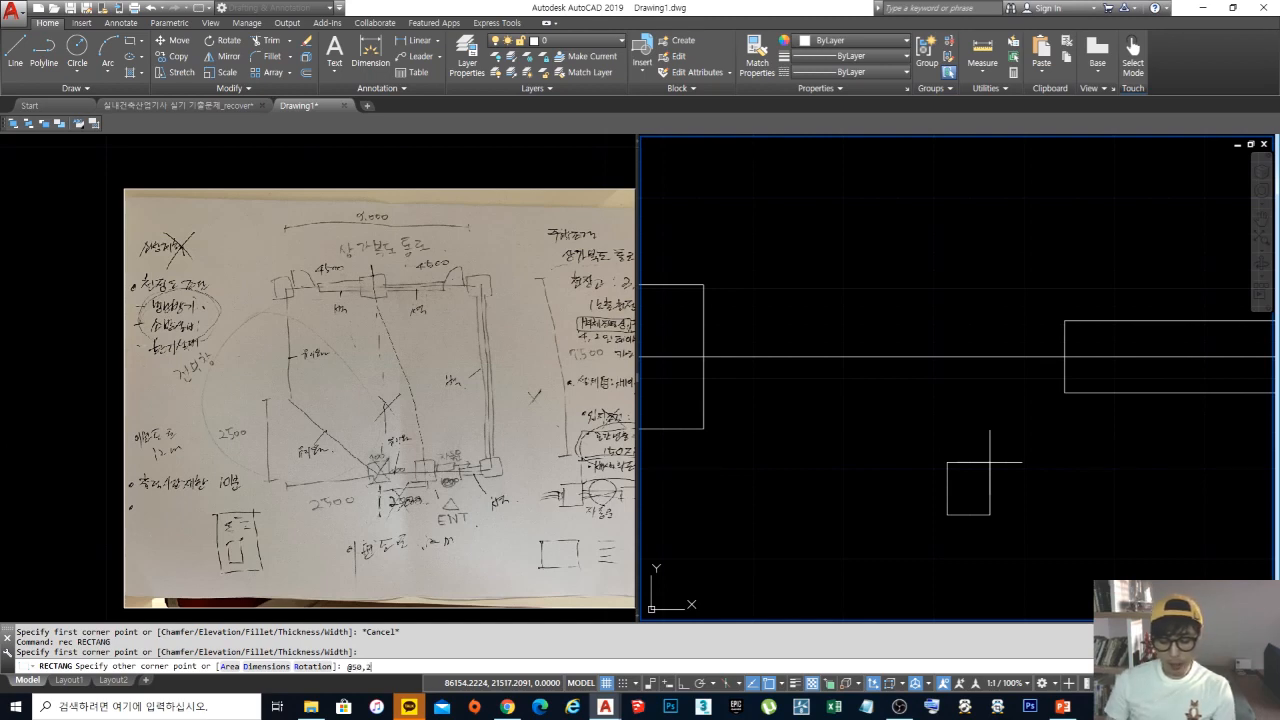
key(Return)
Step: Move the new rectangle by its upper right corner onto the upper corner of the wall end
middle_drag(1003, 474, 989, 449)
text(m)
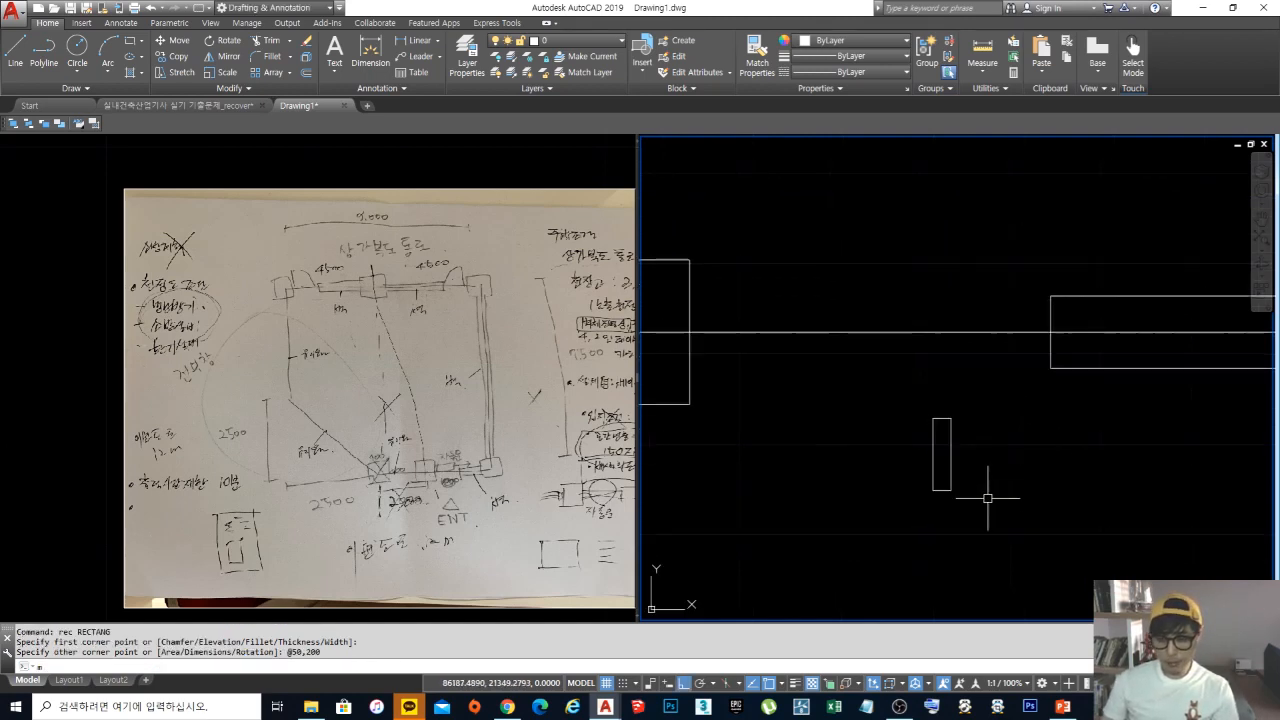
key(Return)
click(988, 498)
click(942, 440)
key(Return)
click(951, 418)
click(1051, 296)
key(Escape)
Step: Stretch the jamb rectangle's lower edge 10 downward past the wall's lower face
middle_drag(1077, 359, 934, 390)
scroll(928, 389, up, 6)
click(882, 438)
click(714, 323)
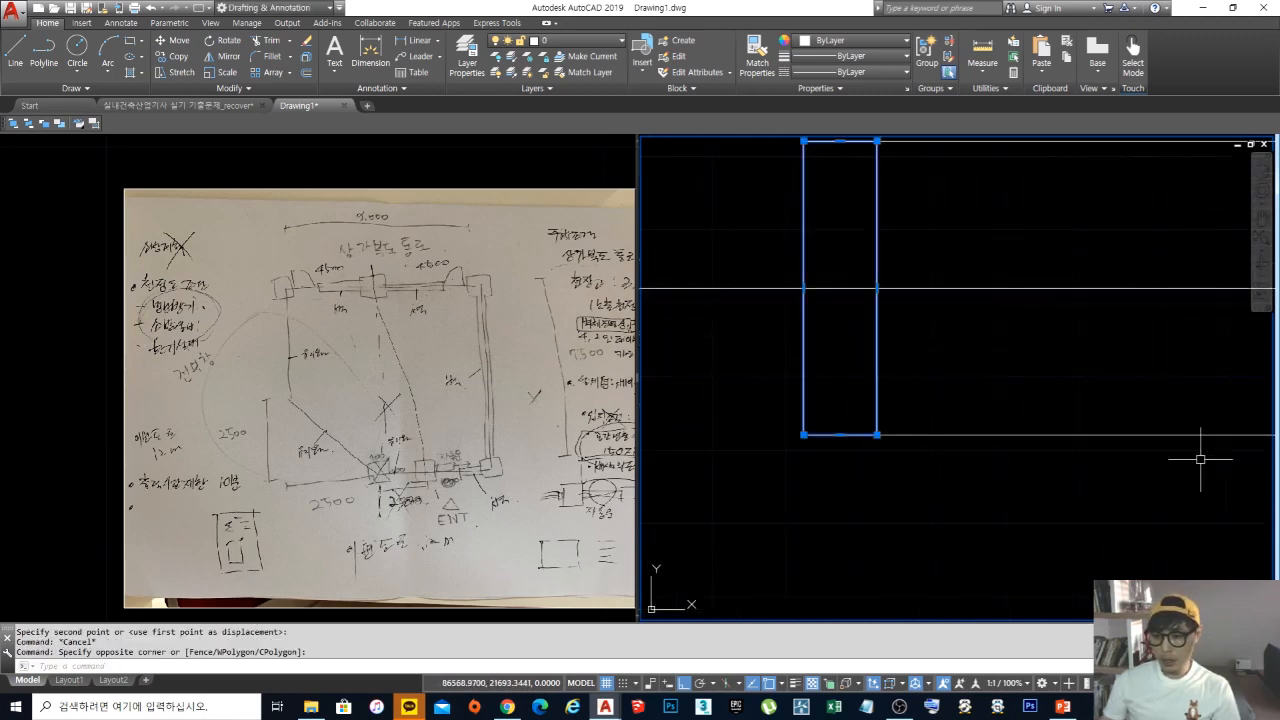
click(849, 422)
click(839, 434)
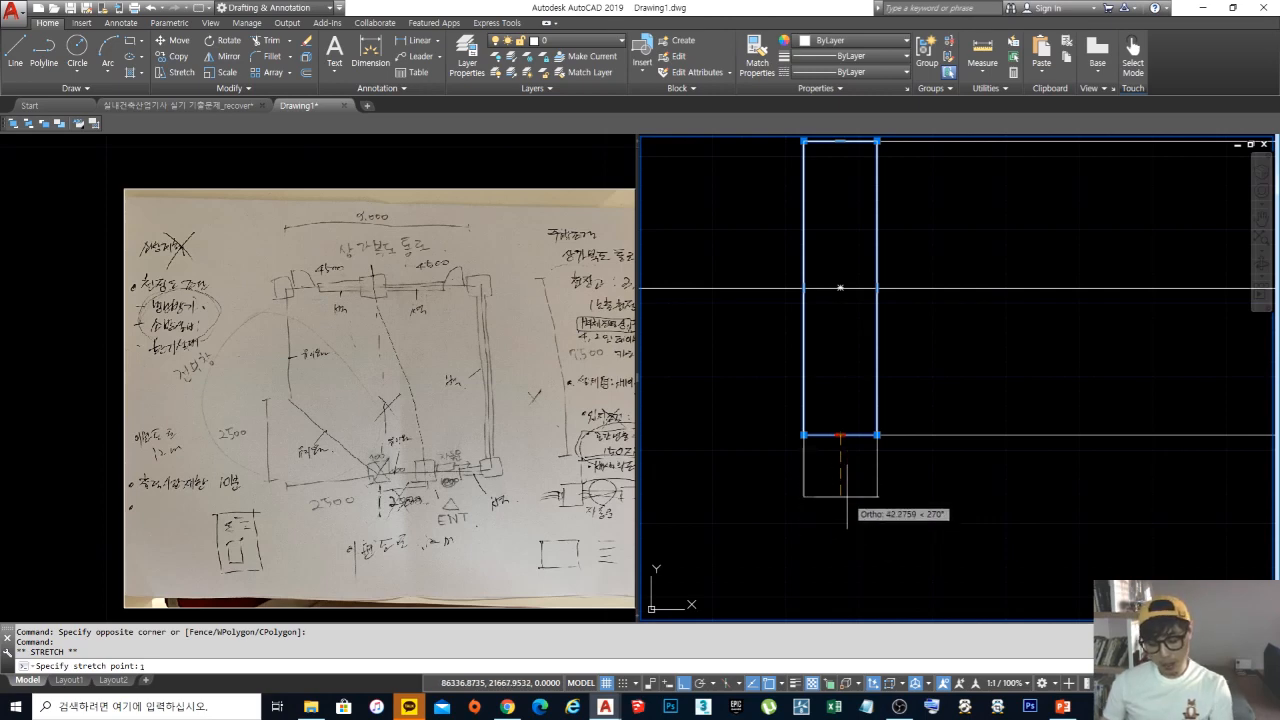
key(Return)
key(Escape)
key(Escape)
scroll(970, 385, down, 5)
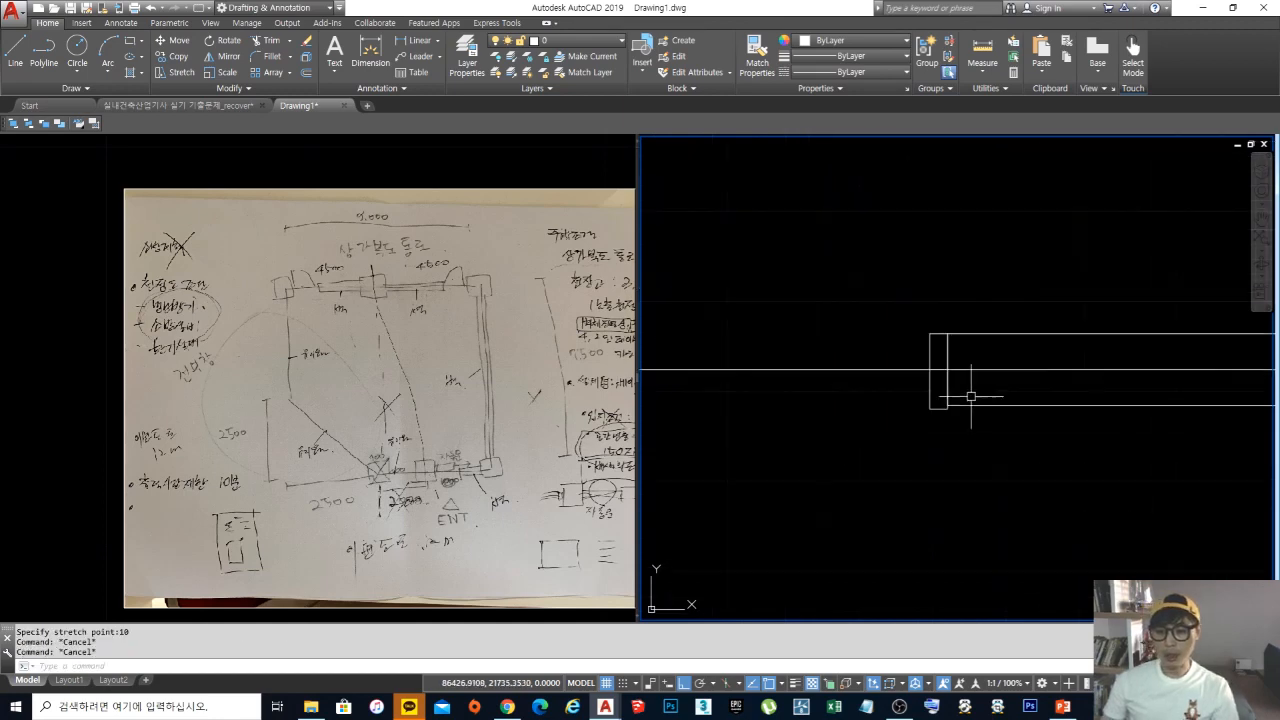
Step: Stretch the jamb rectangle's lower edge back up by 5
scroll(990, 443, up, 2)
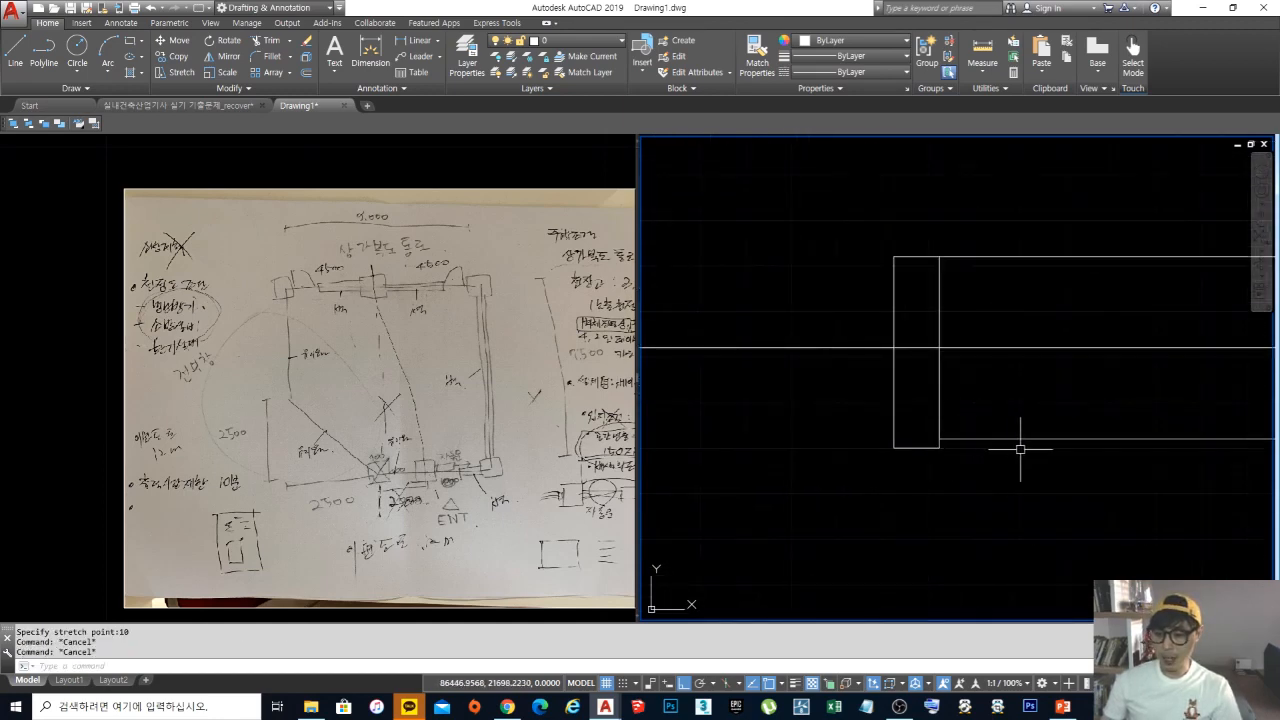
scroll(1015, 440, up, 2)
click(1008, 454)
click(1057, 366)
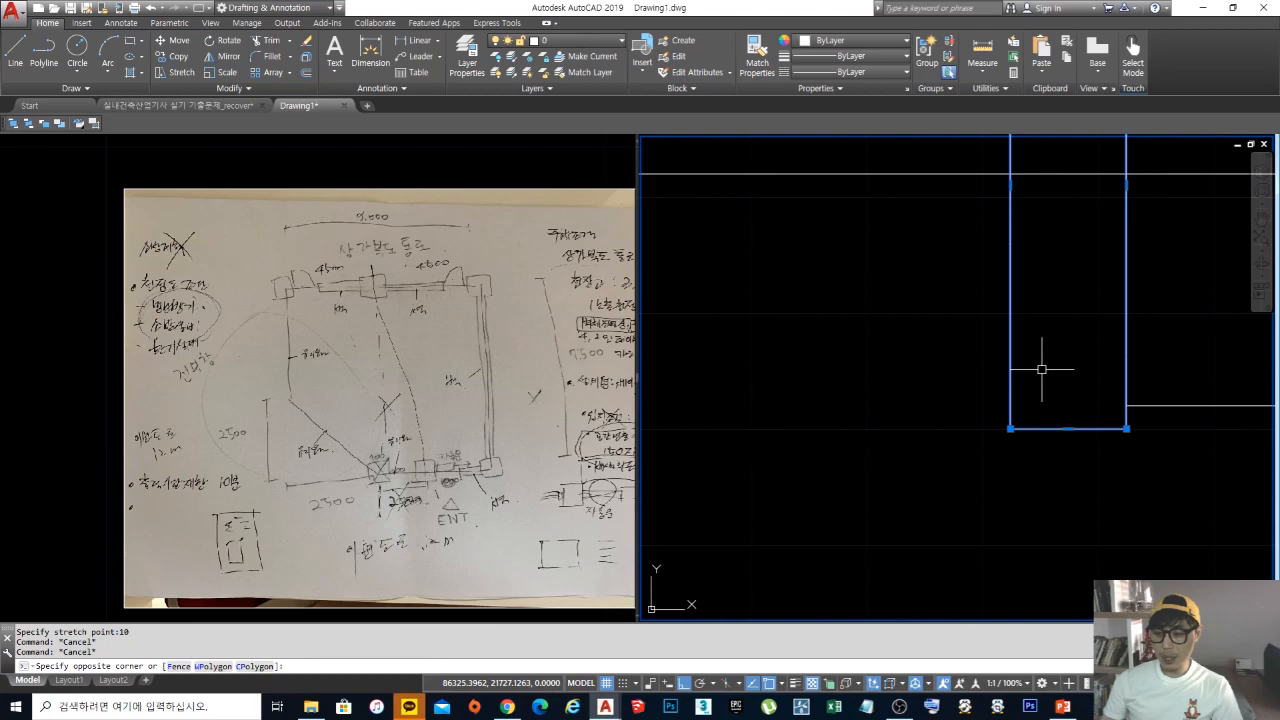
click(1068, 428)
text(5)
key(Return)
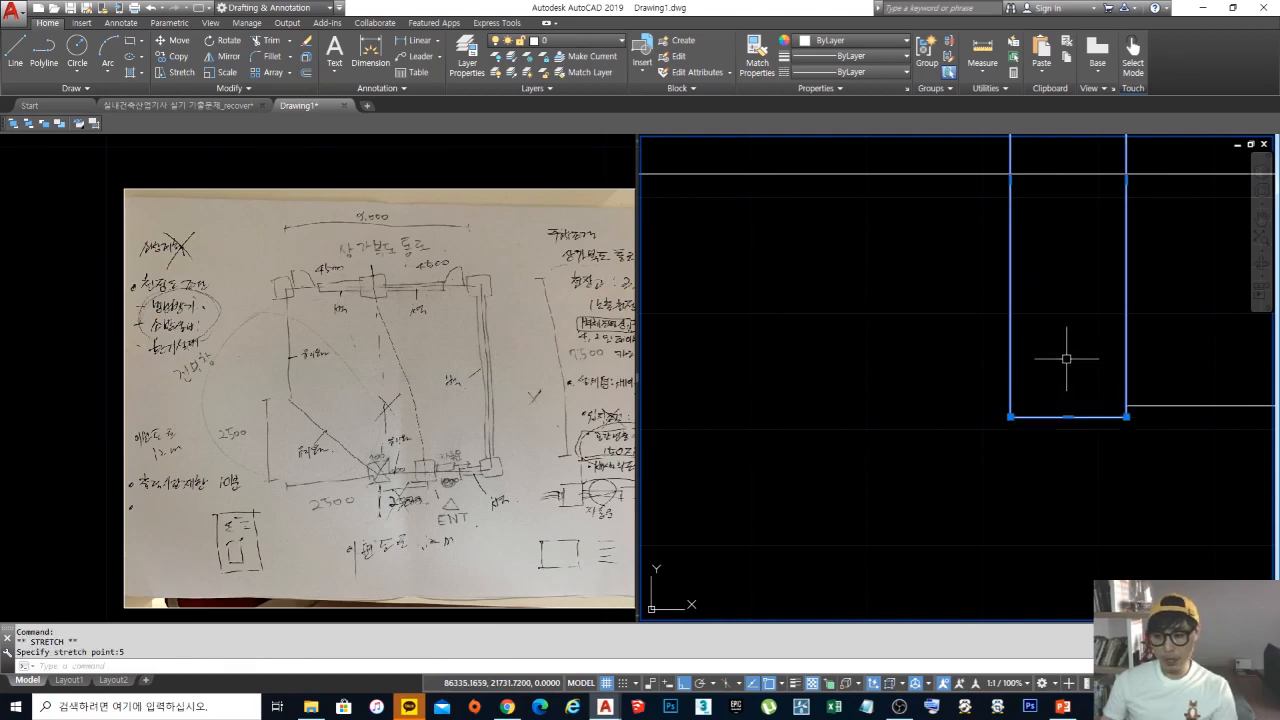
key(Escape)
scroll(1097, 399, down, 3)
middle_drag(1020, 400, 986, 423)
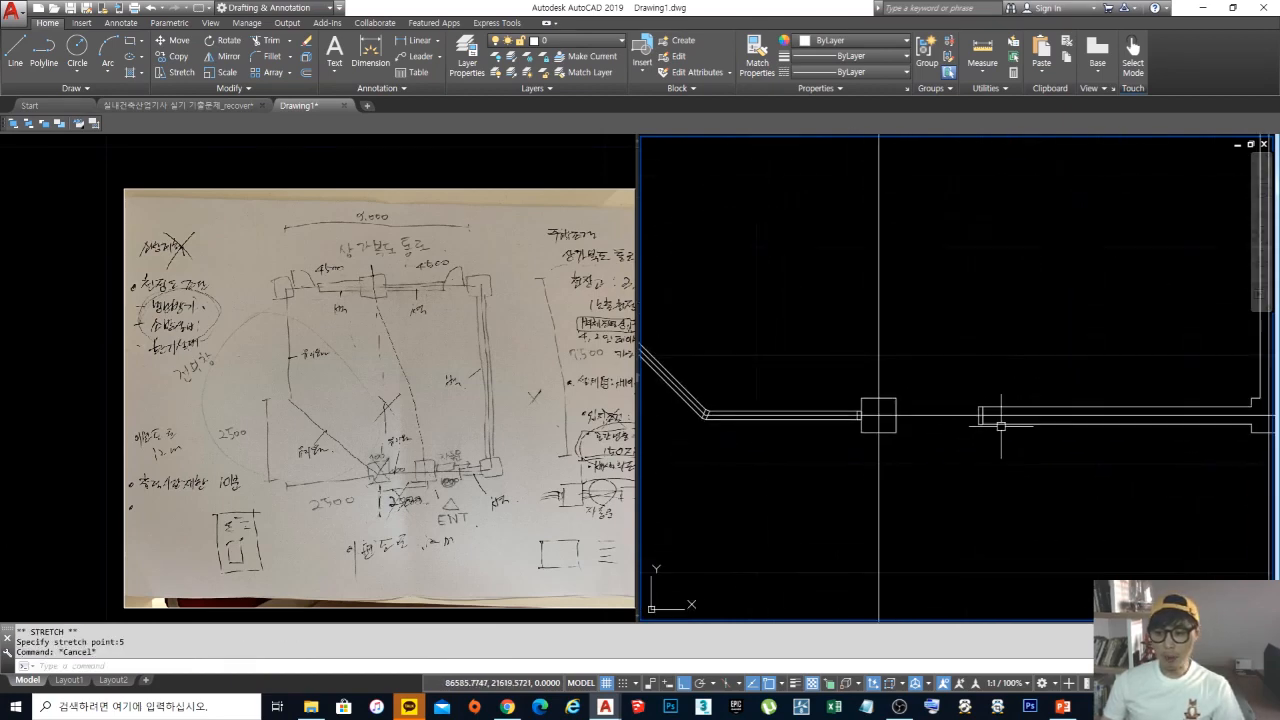
scroll(986, 428, up, 2)
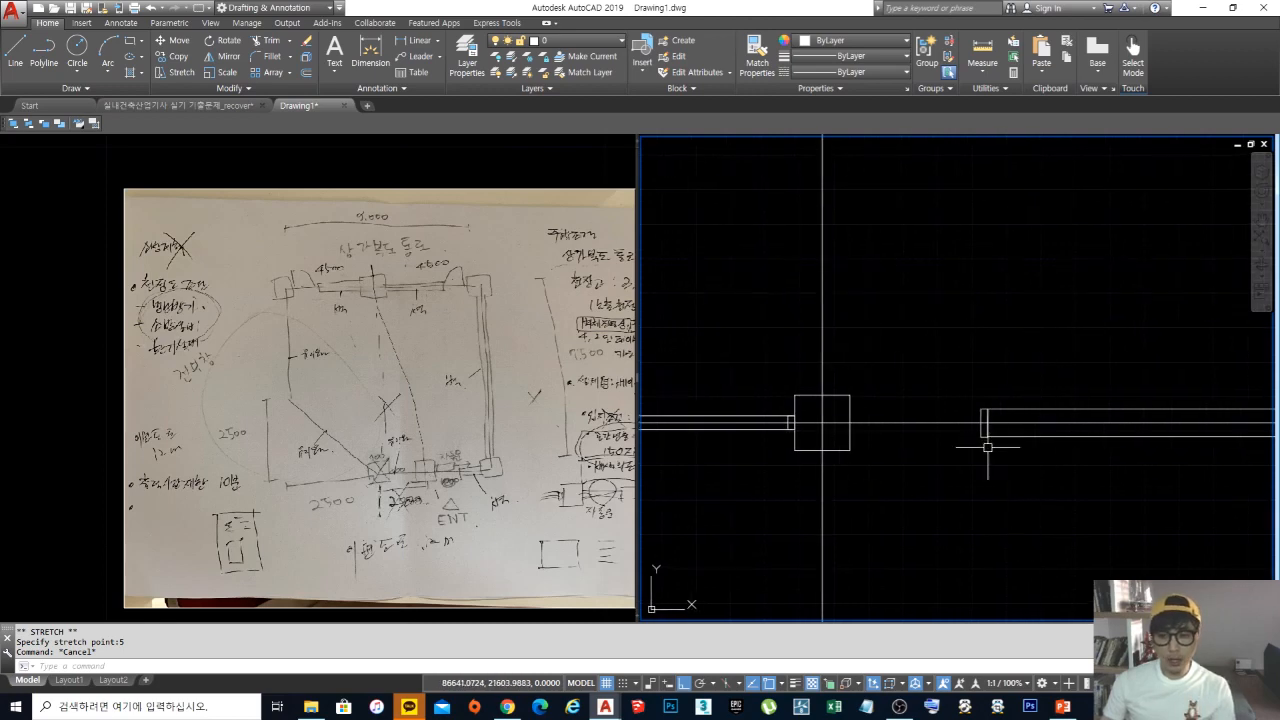
Step: Undo both stretches of the jamb rectangle's lower edge
scroll(987, 447, up, 4)
click(1063, 458)
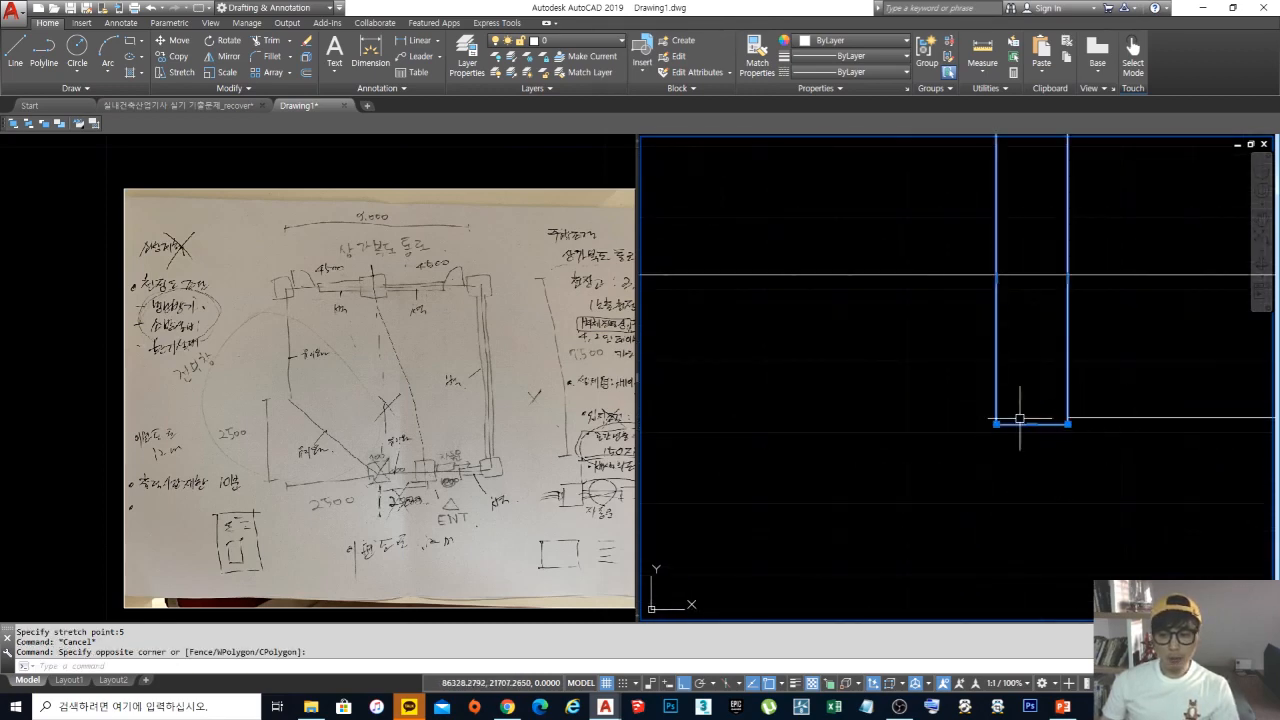
key(Escape)
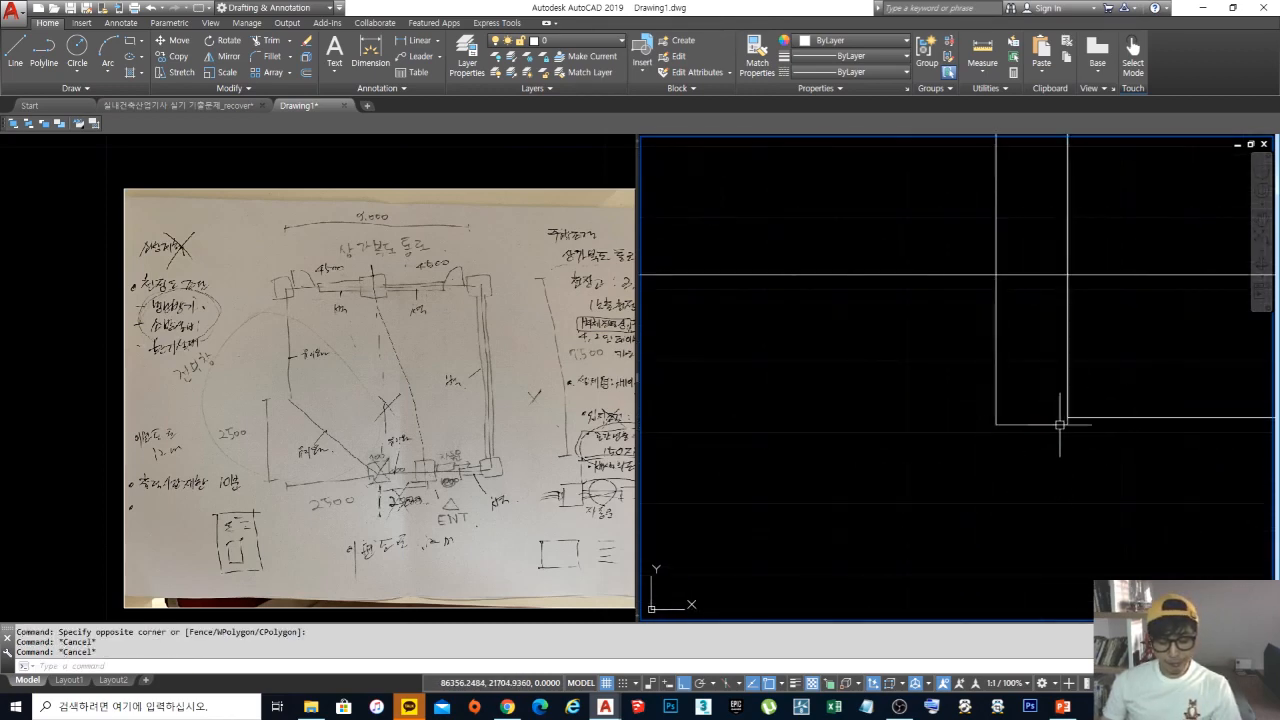
key(ctrl+z)
key(ctrl+z)
key(ctrl+z)
key(ctrl+z)
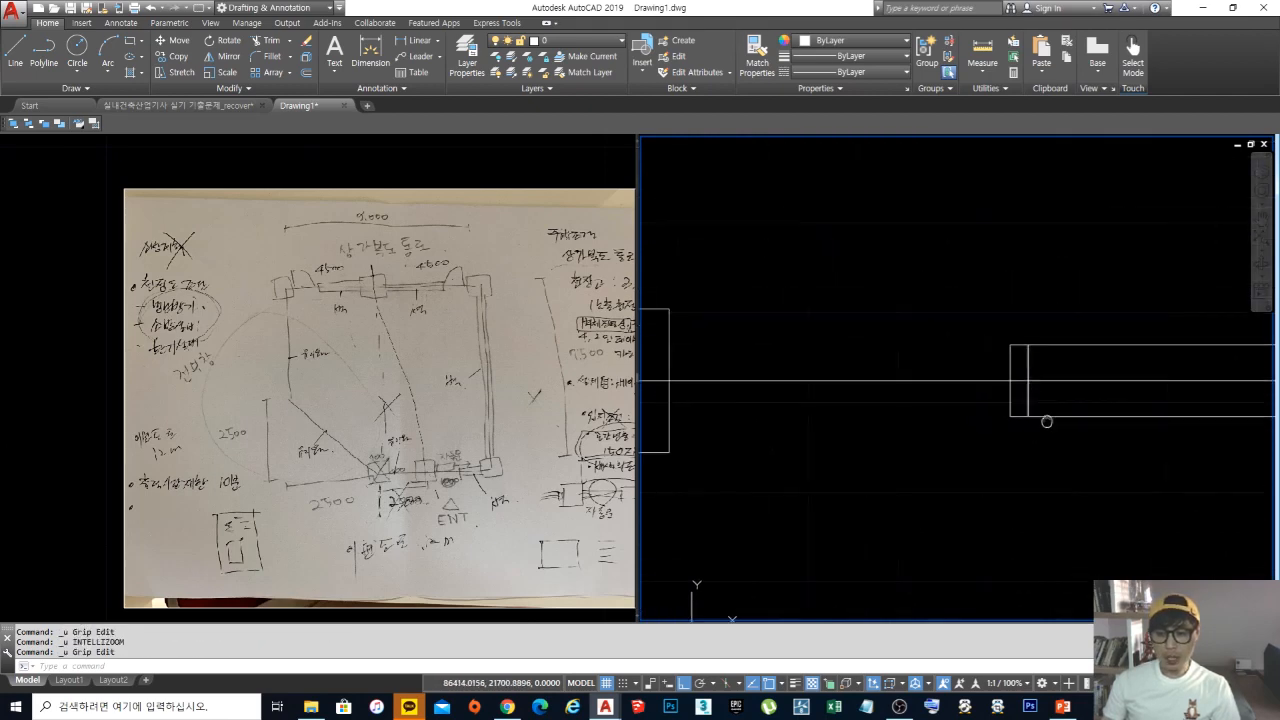
scroll(1047, 421, up, 4)
click(1001, 473)
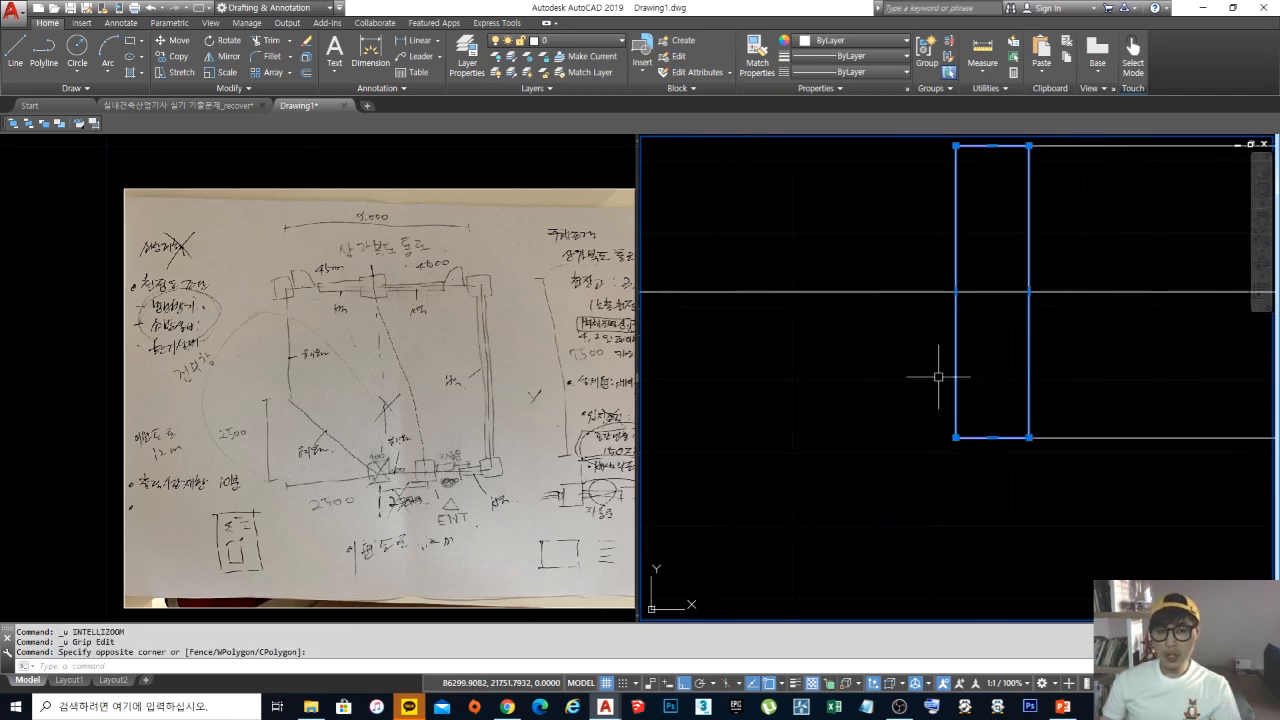
click(992, 438)
key(Escape)
key(Escape)
key(Escape)
scroll(991, 358, down, 5)
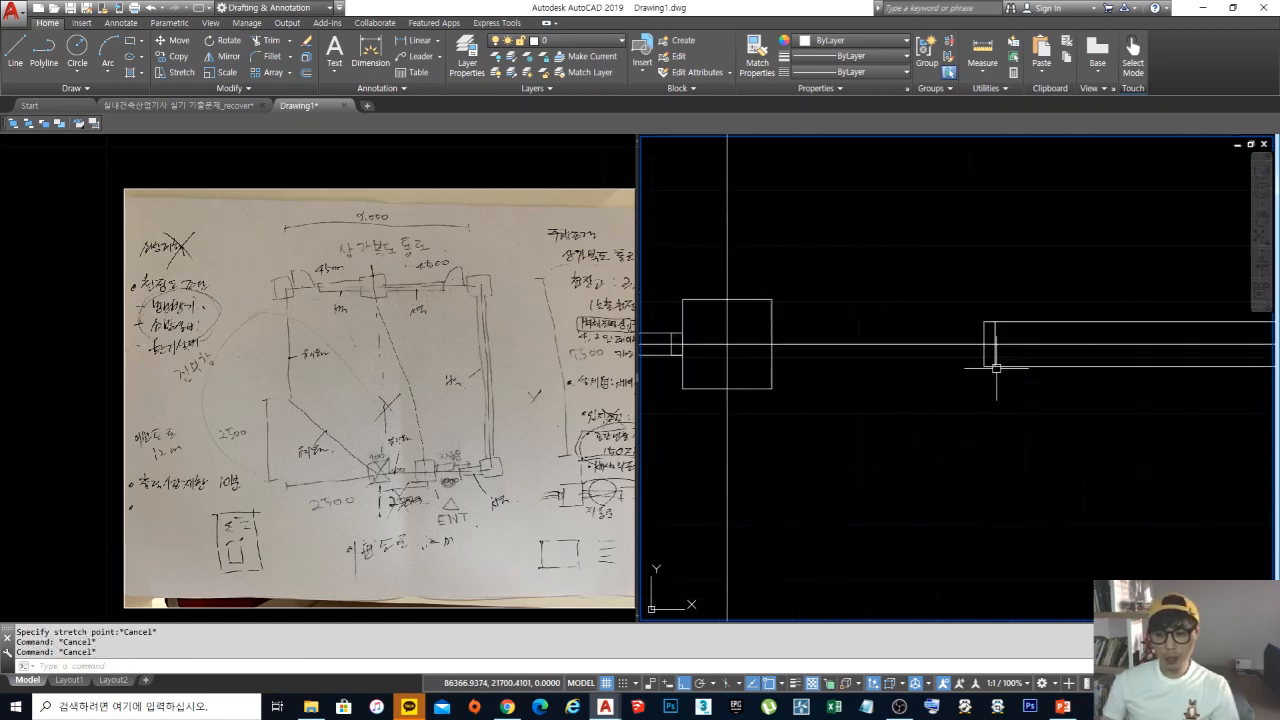
scroll(990, 366, up, 2)
scroll(1000, 381, up, 2)
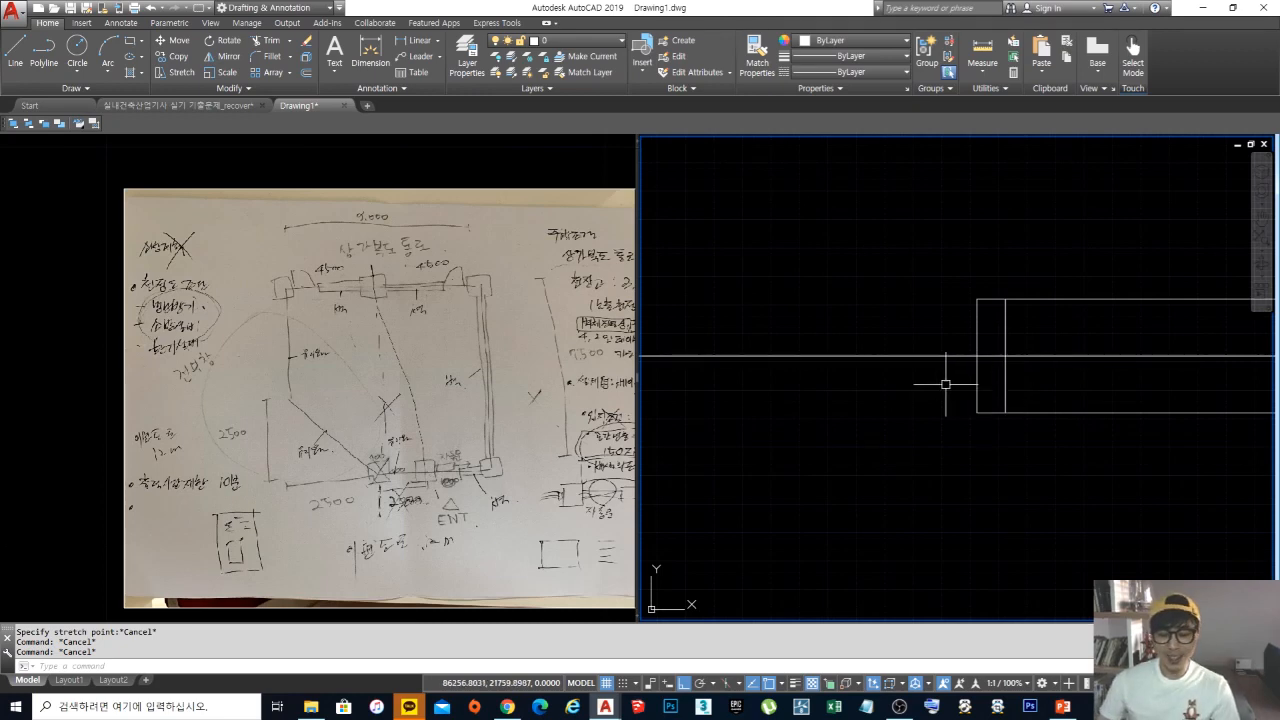
key(Escape)
middle_drag(1013, 430, 997, 419)
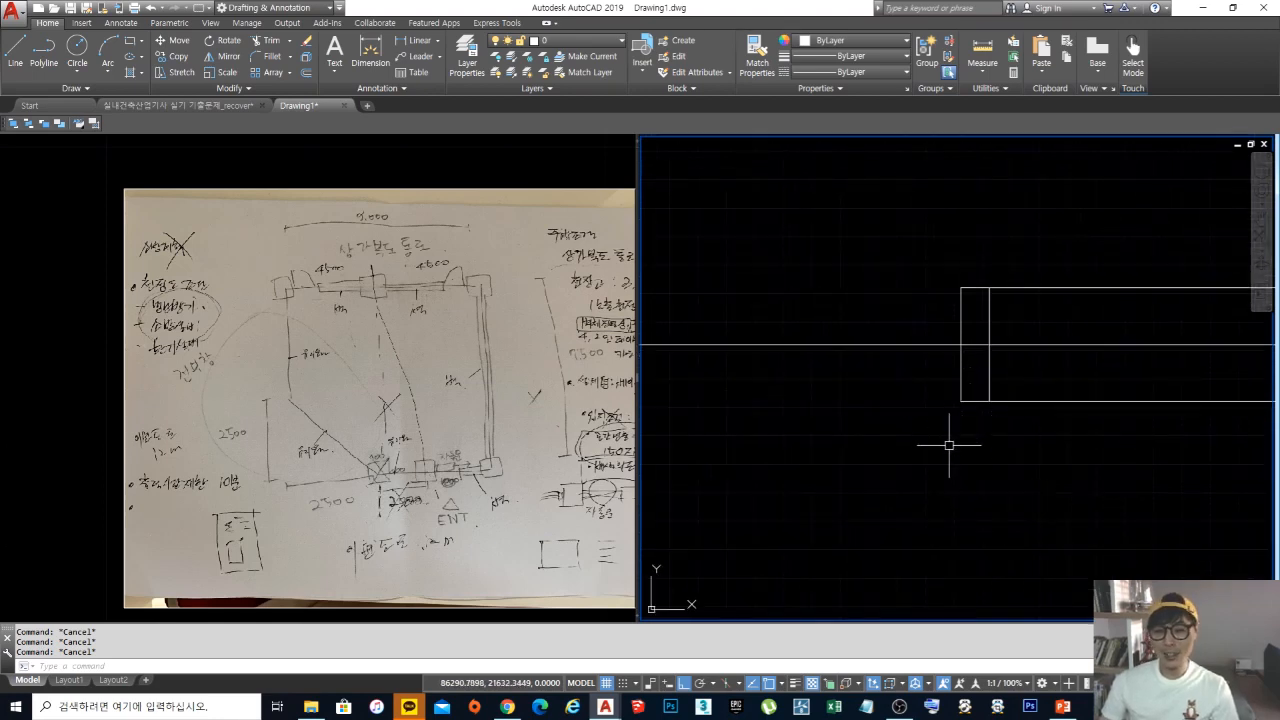
click(975, 401)
scroll(975, 401, up, 3)
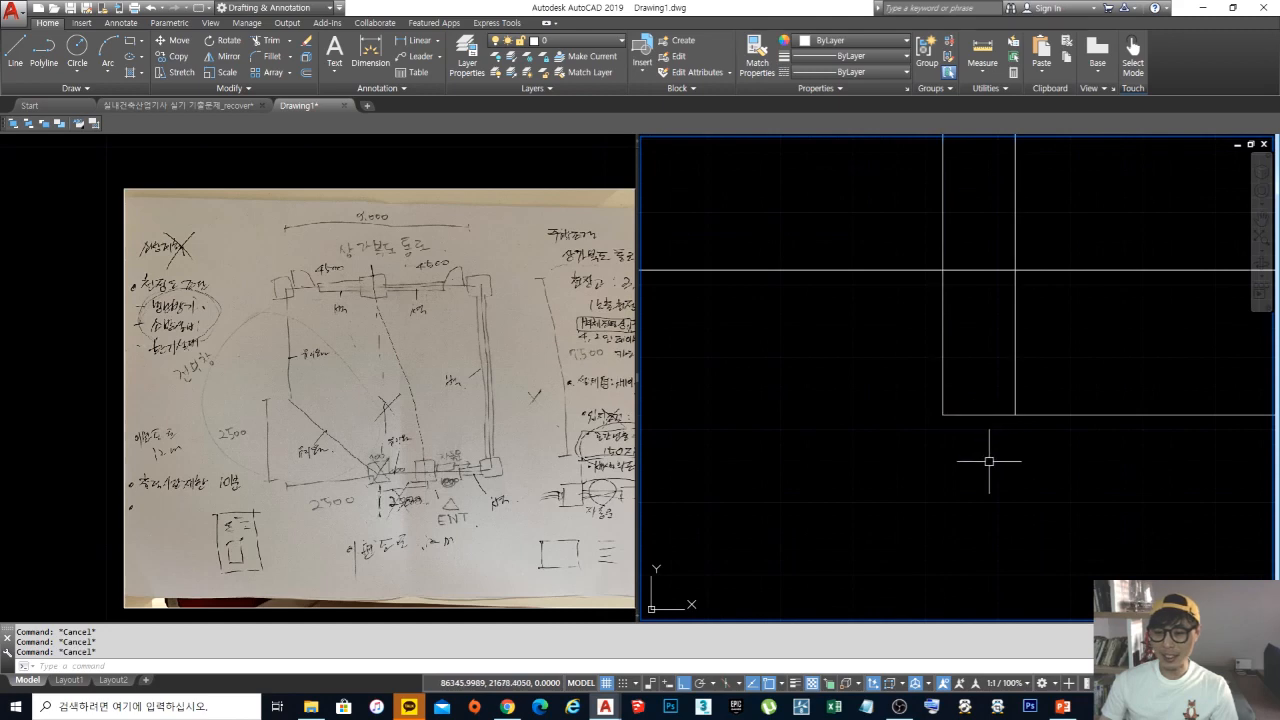
click(1006, 436)
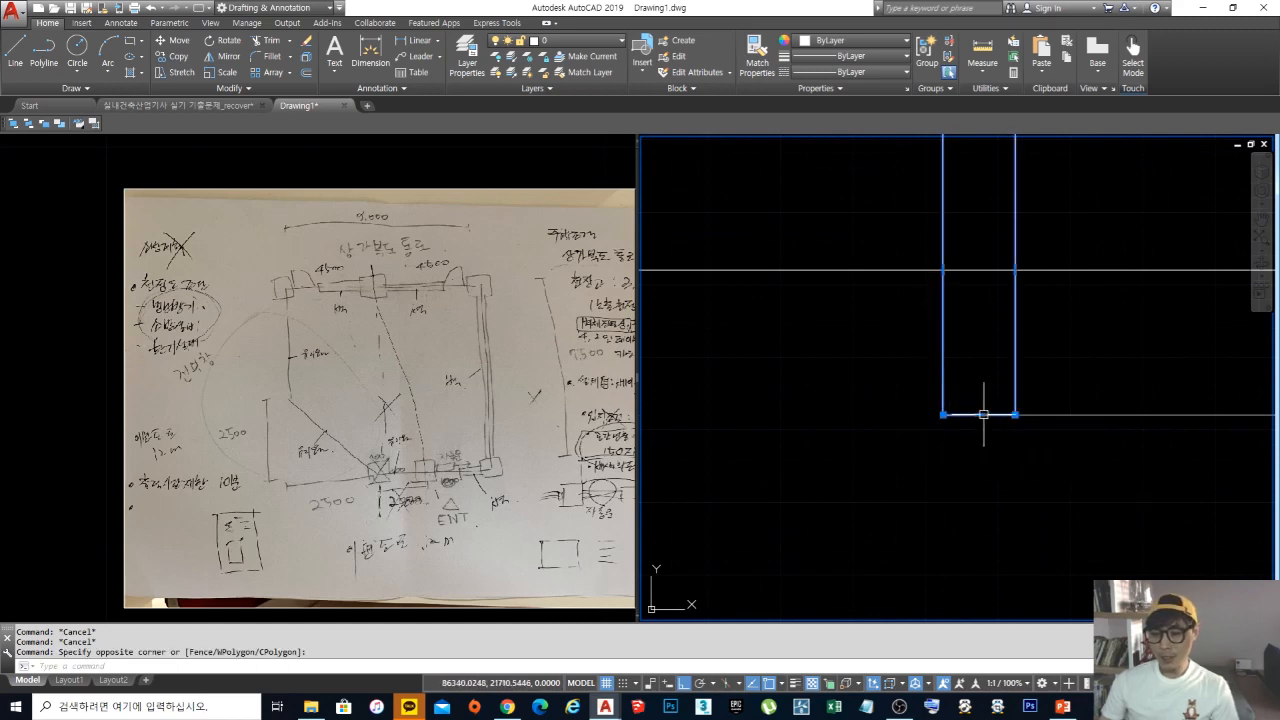
key(Escape)
scroll(980, 411, down, 4)
click(967, 370)
scroll(1013, 381, down, 3)
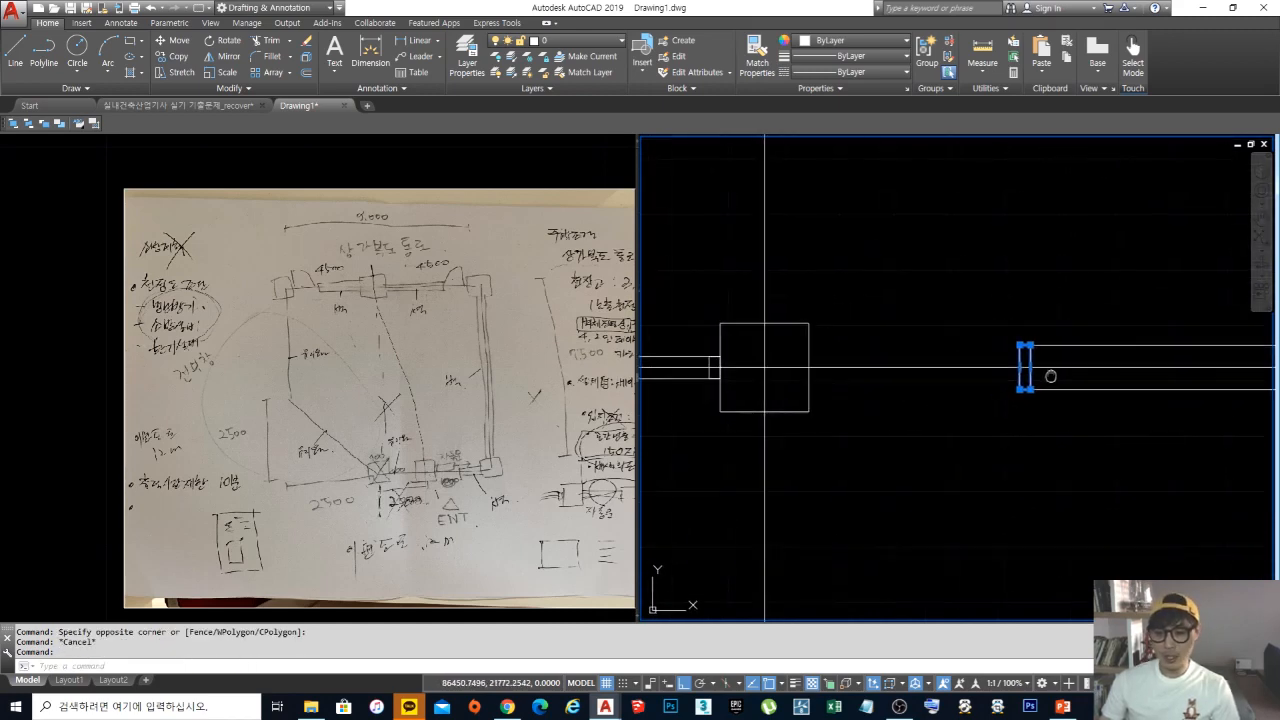
key(Escape)
Step: Copy the jamb rectangle from the wall end across the entrance opening onto the column's face, centred on the wall centreline
scroll(1011, 381, up, 2)
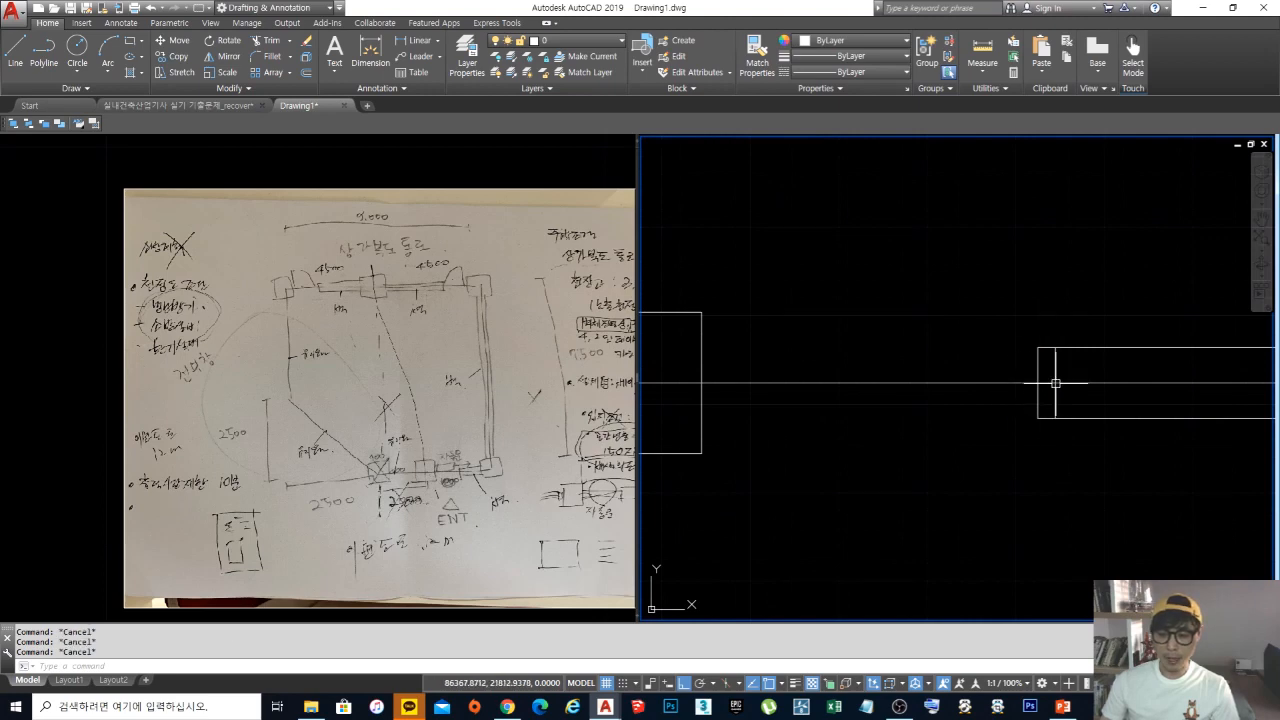
text(co)
key(Return)
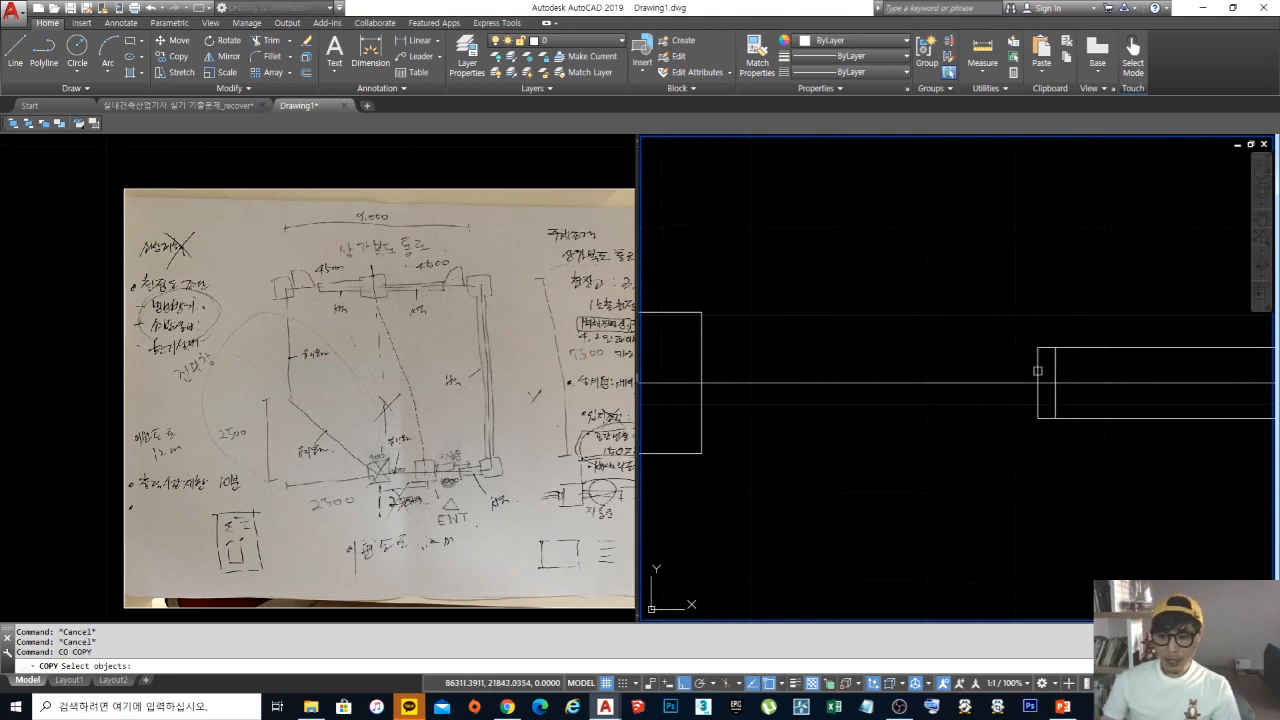
click(1032, 378)
key(Return)
click(1047, 382)
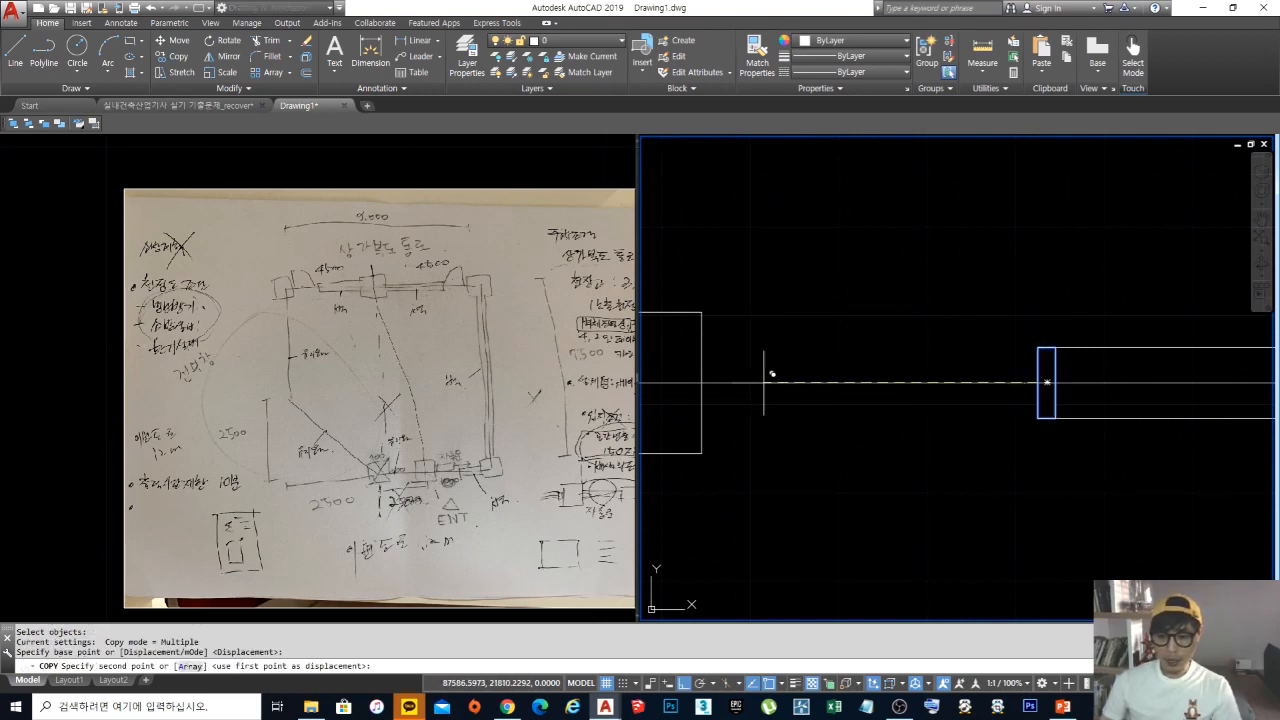
click(703, 382)
key(Return)
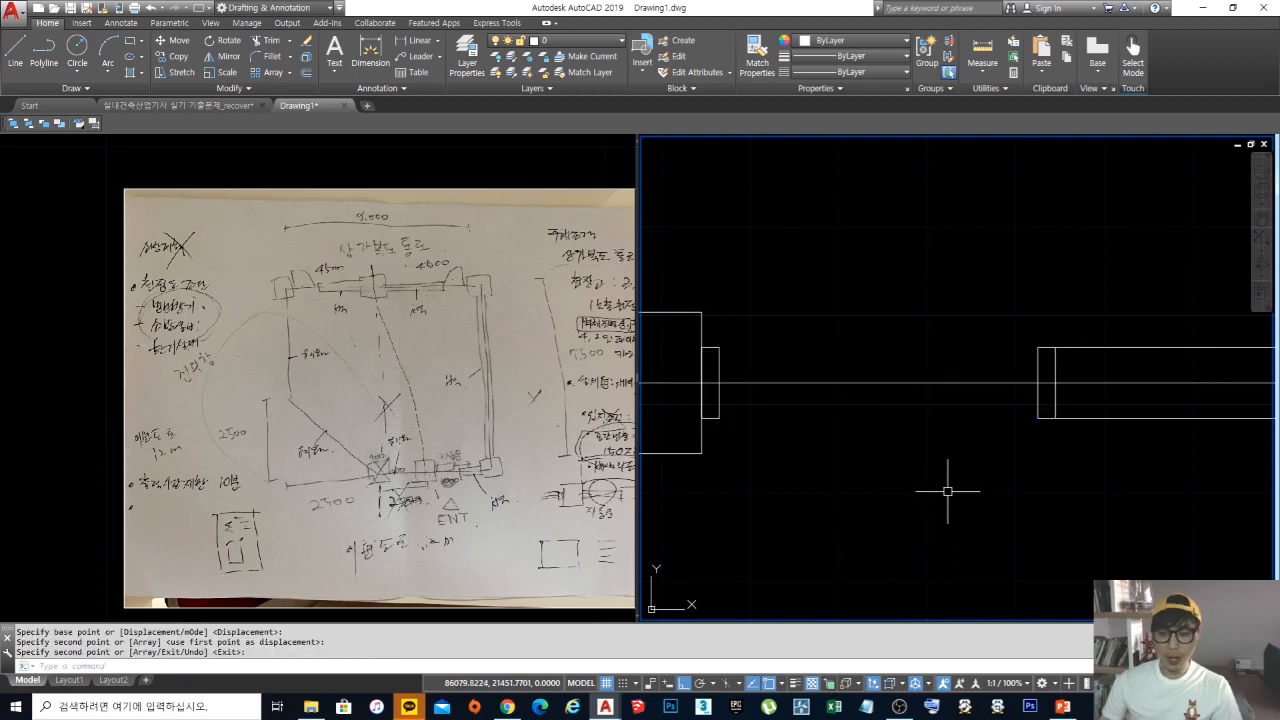
Step: Draw a long, thin door-leaf rectangle above the entrance opening, reaching from the column-side jamb past the wall-end jamb
middle_drag(949, 479, 943, 496)
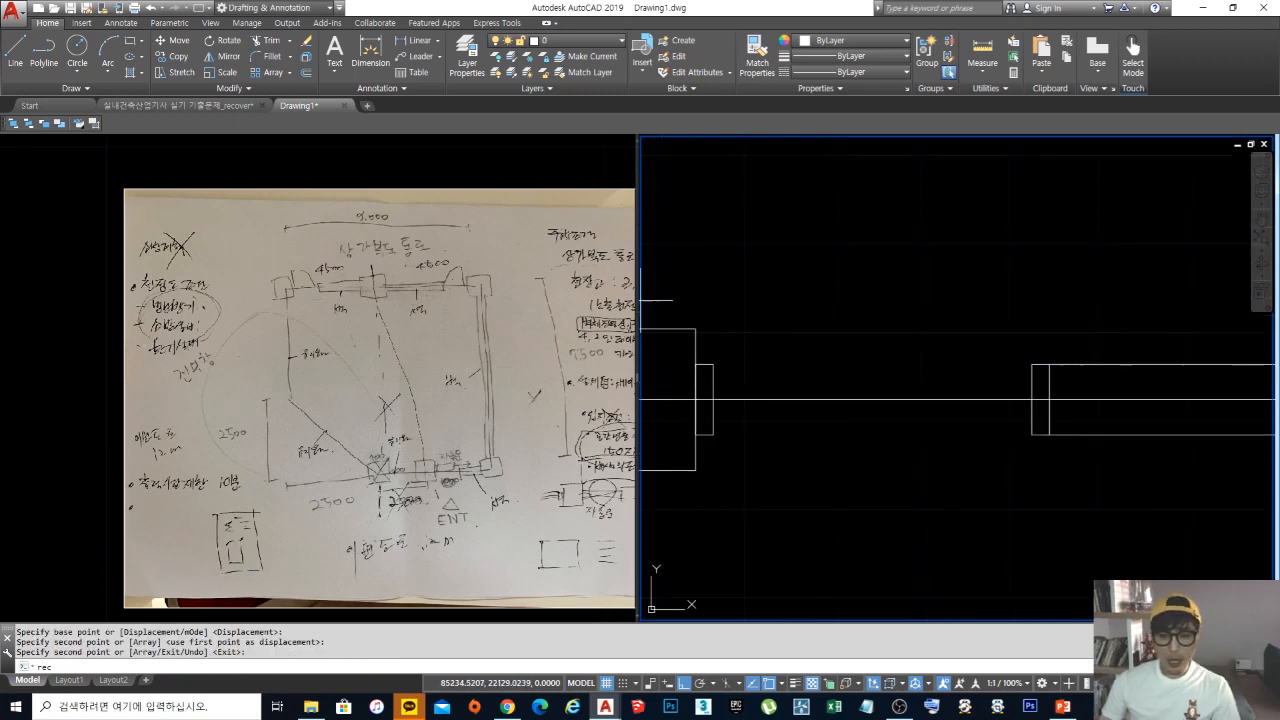
text(rec)
key(Return)
click(722, 351)
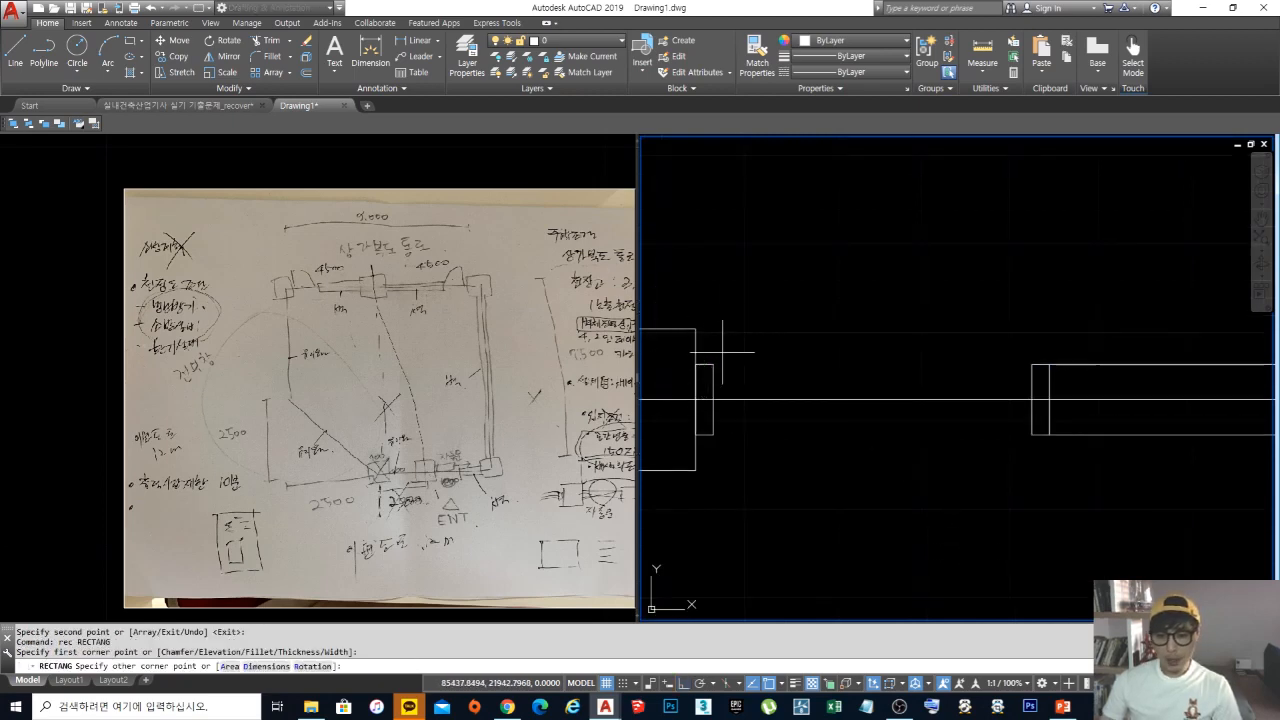
click(1108, 338)
Step: Move the door-leaf rectangle slightly down so it sits just above the wall's upper face
text(m)
key(Return)
click(1144, 345)
click(1043, 317)
key(Return)
click(1063, 296)
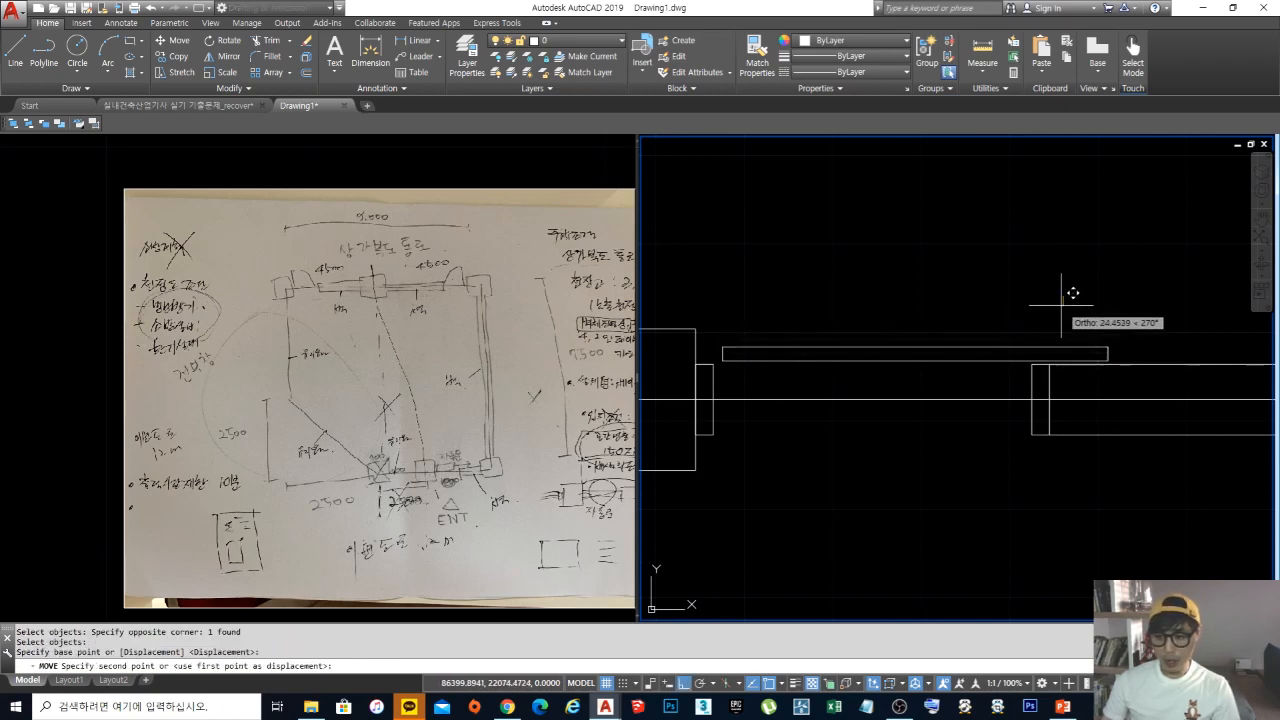
click(1063, 305)
Step: Move the door-leaf rectangle sideways until its end meets the inner face of the column-side jamb
key(Return)
click(876, 347)
key(Return)
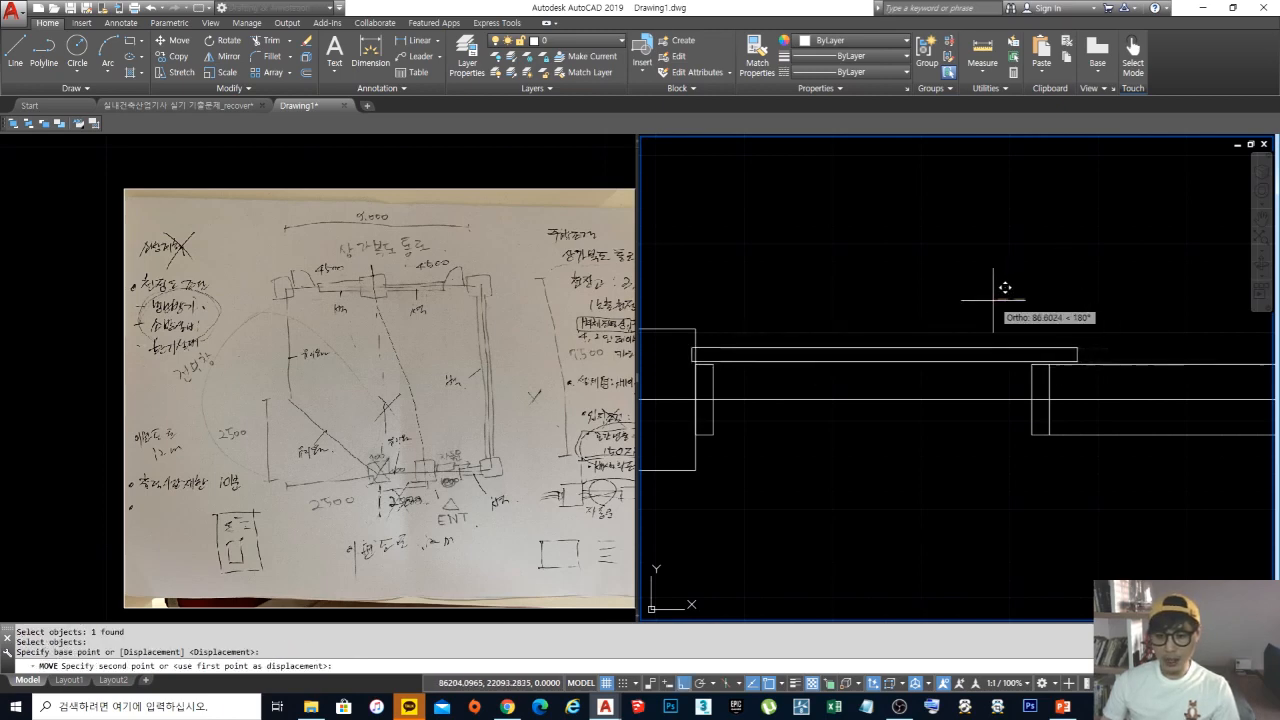
click(749, 366)
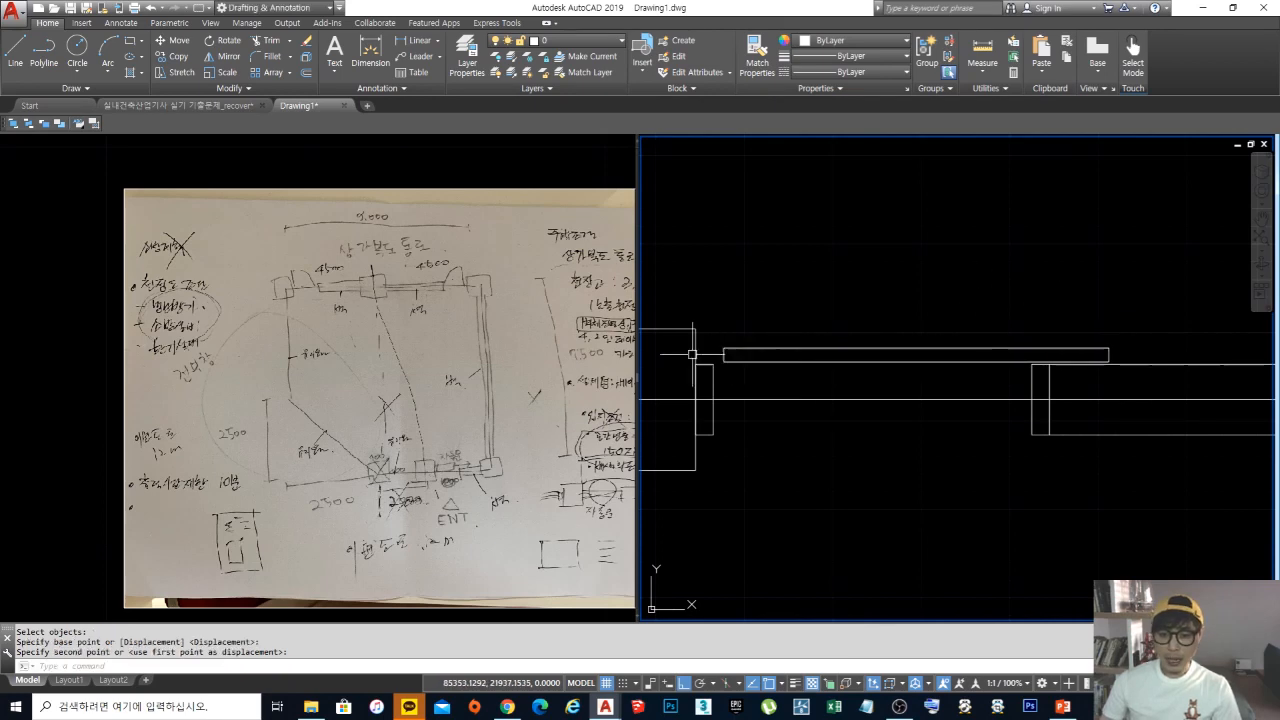
scroll(739, 382, up, 2)
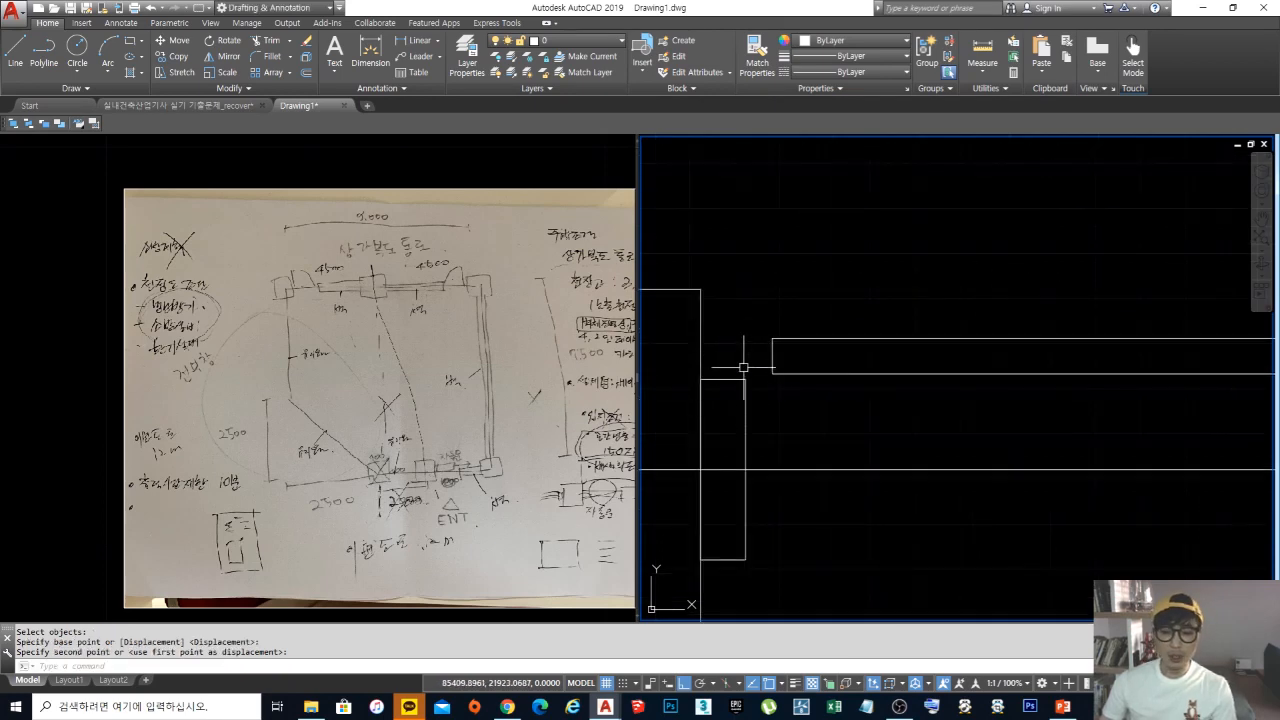
text(m)
key(space)
click(881, 411)
click(888, 292)
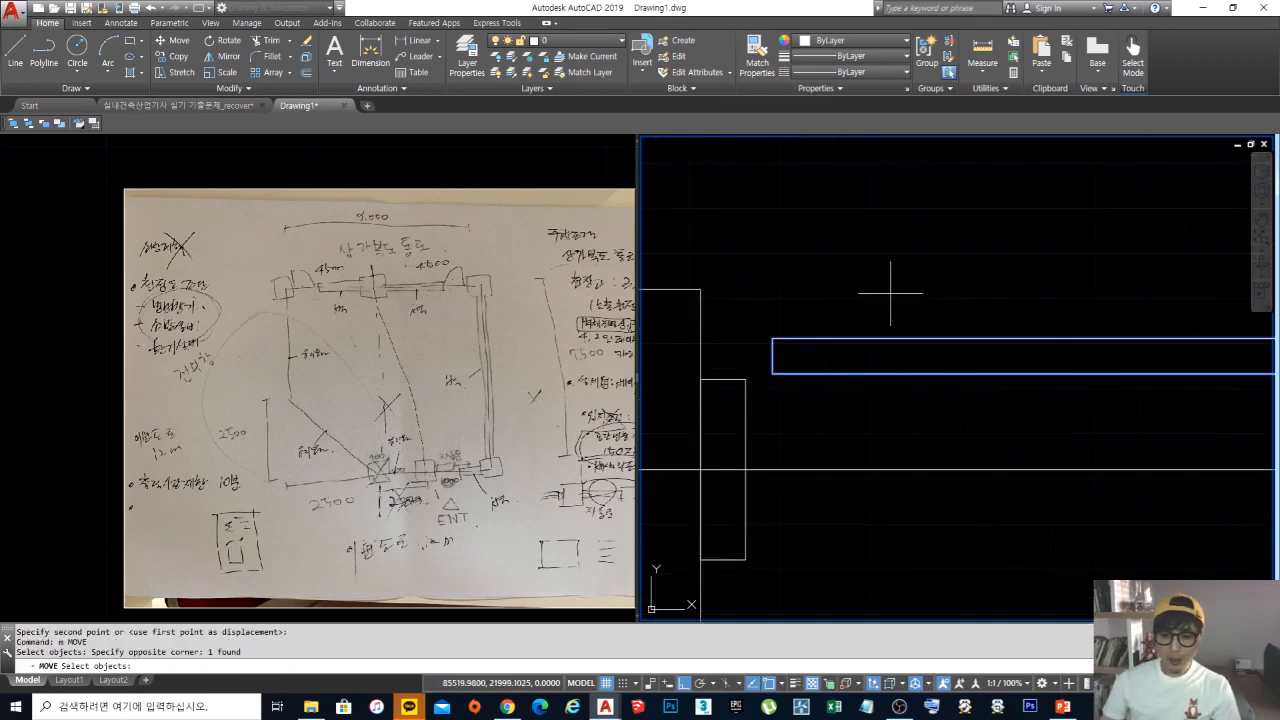
key(space)
click(889, 292)
click(874, 284)
Step: Stretch the upper edge of the column-side jamb 50 upward
scroll(816, 383, down, 3)
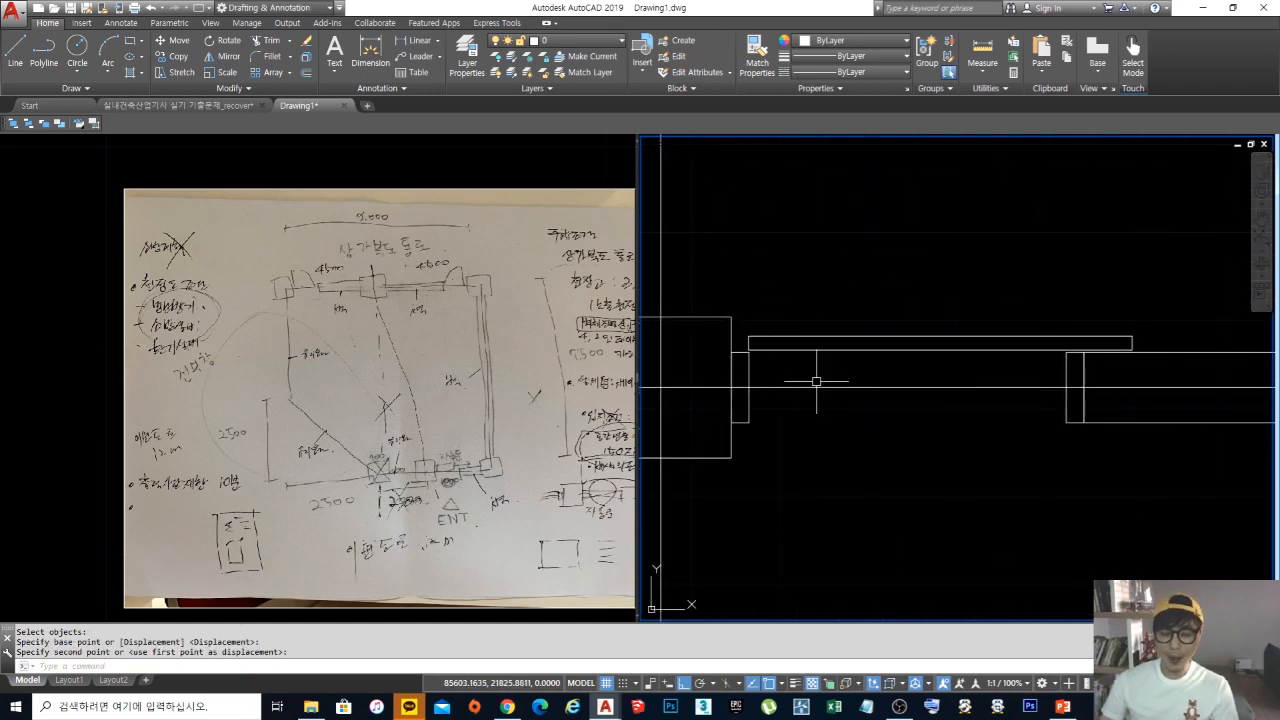
scroll(731, 349, up, 4)
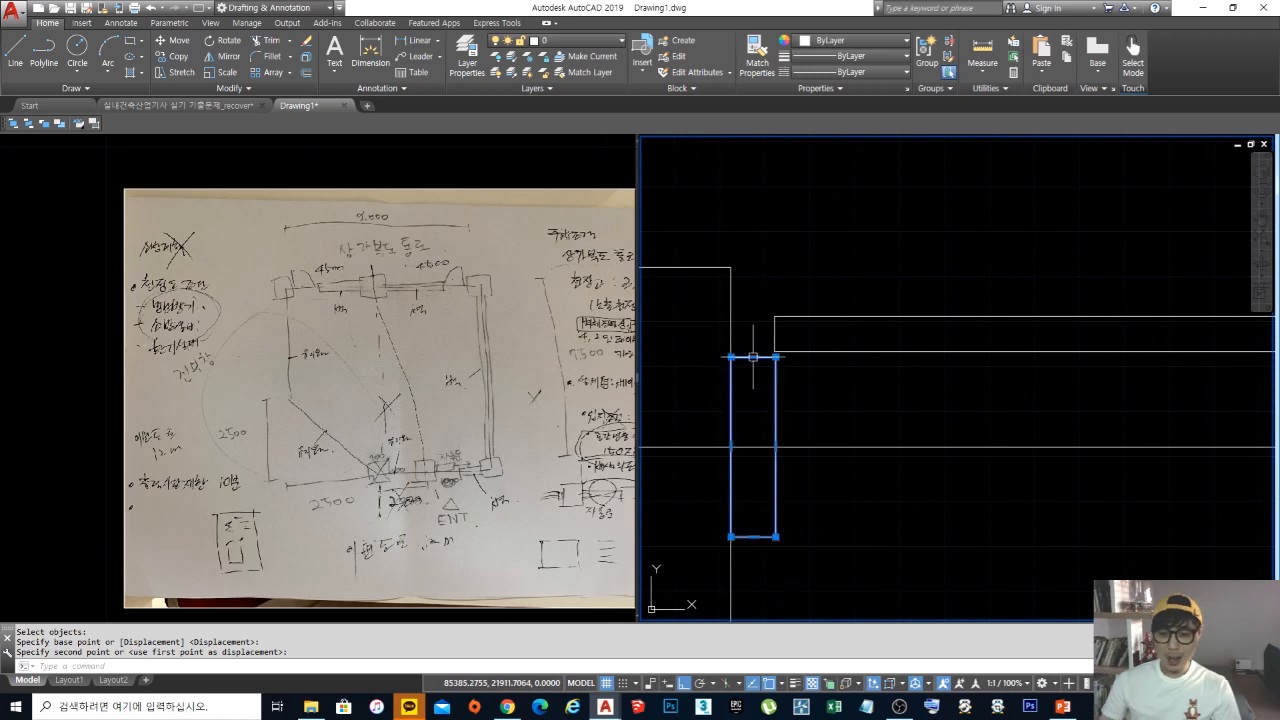
click(753, 357)
click(753, 357)
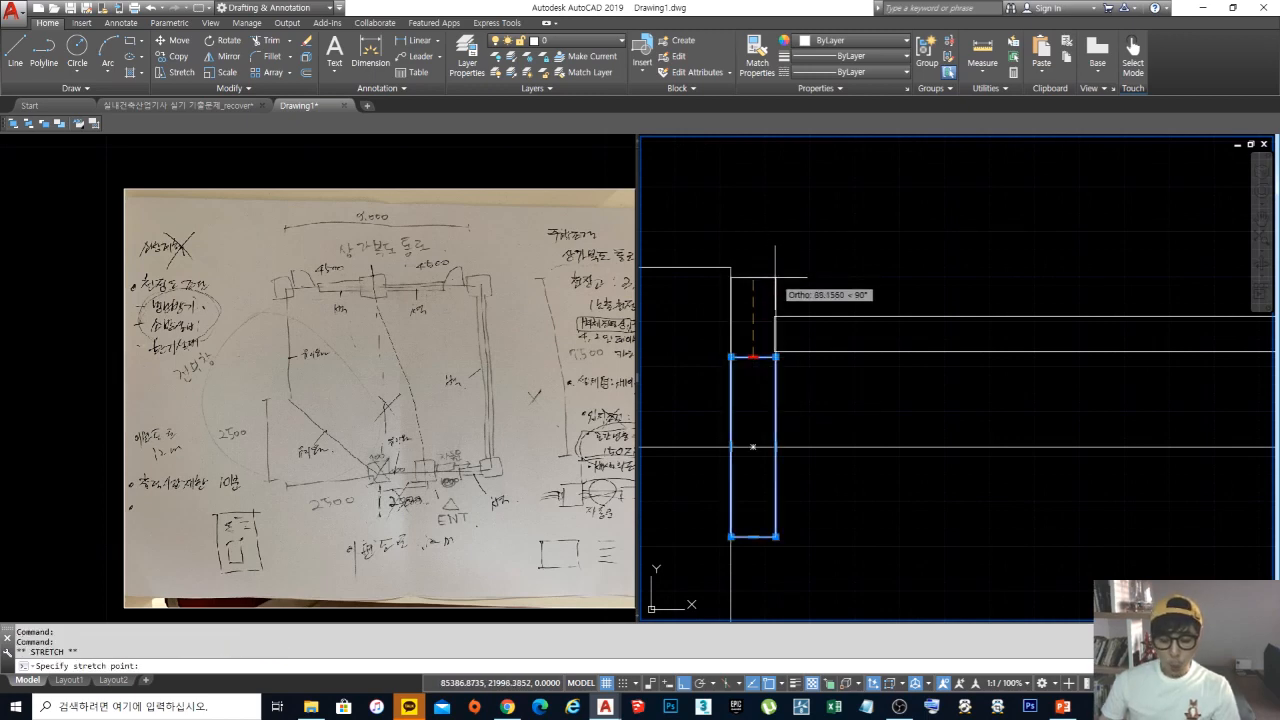
text(50)
key(Return)
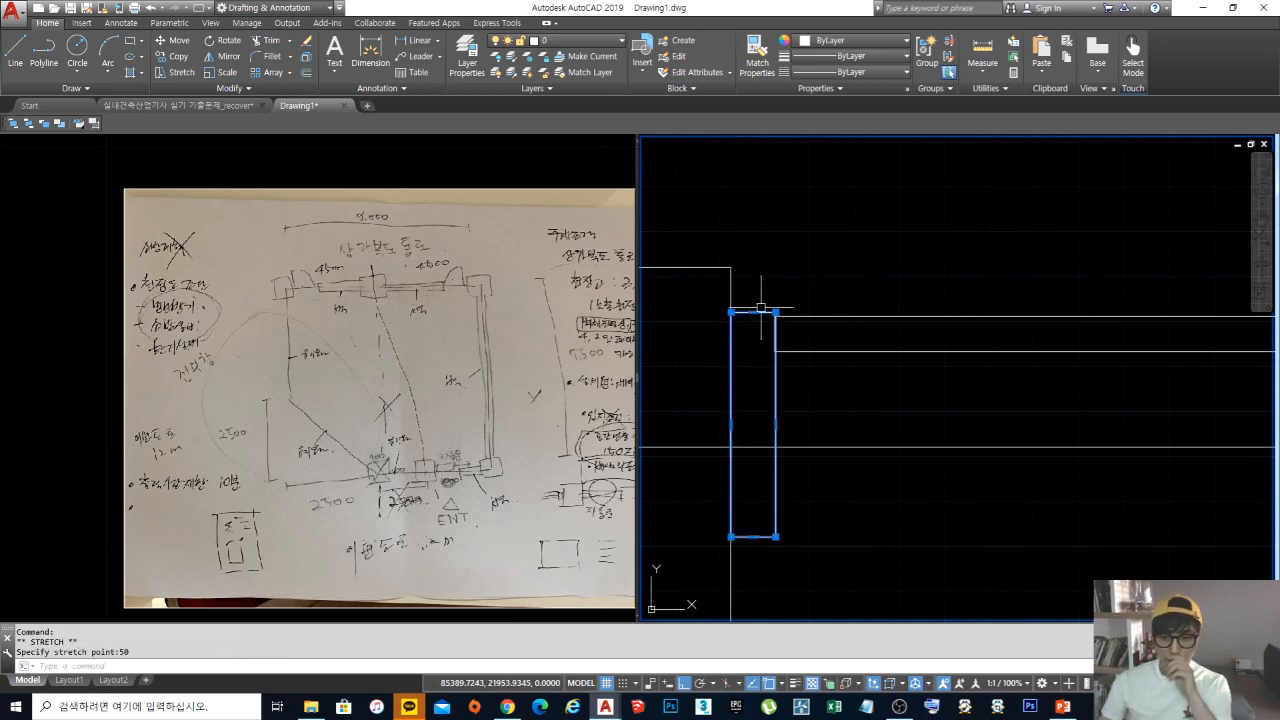
key(Escape)
key(Escape)
Step: Erase the door-leaf rectangle above the entrance opening
text(e)
click(959, 391)
click(854, 254)
key(space)
Step: Measure from the column-side jamb's upper inner corner to the far upper corner of the wall-end jamb
scroll(870, 290, down, 5)
mouse_move(879, 318)
middle_down()
mouse_move(786, 351)
mouse_move(810, 369)
middle_up()
scroll(810, 368, up, 2)
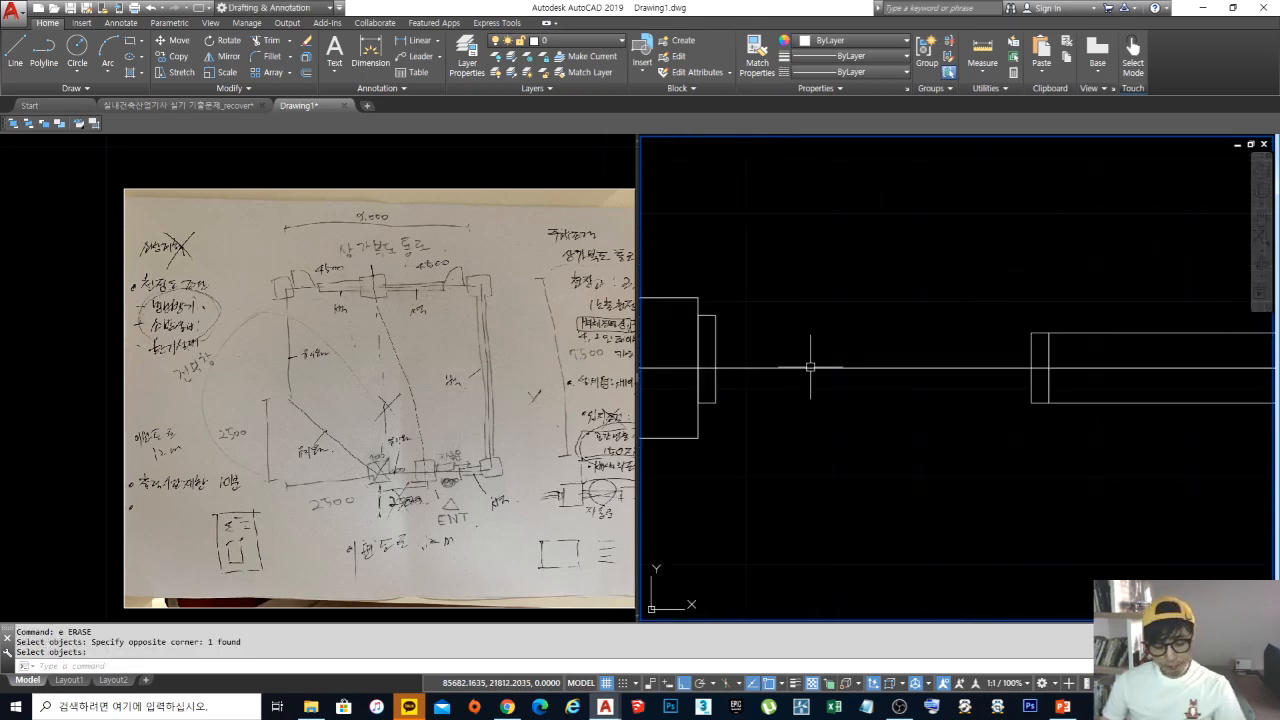
text(di)
key(space)
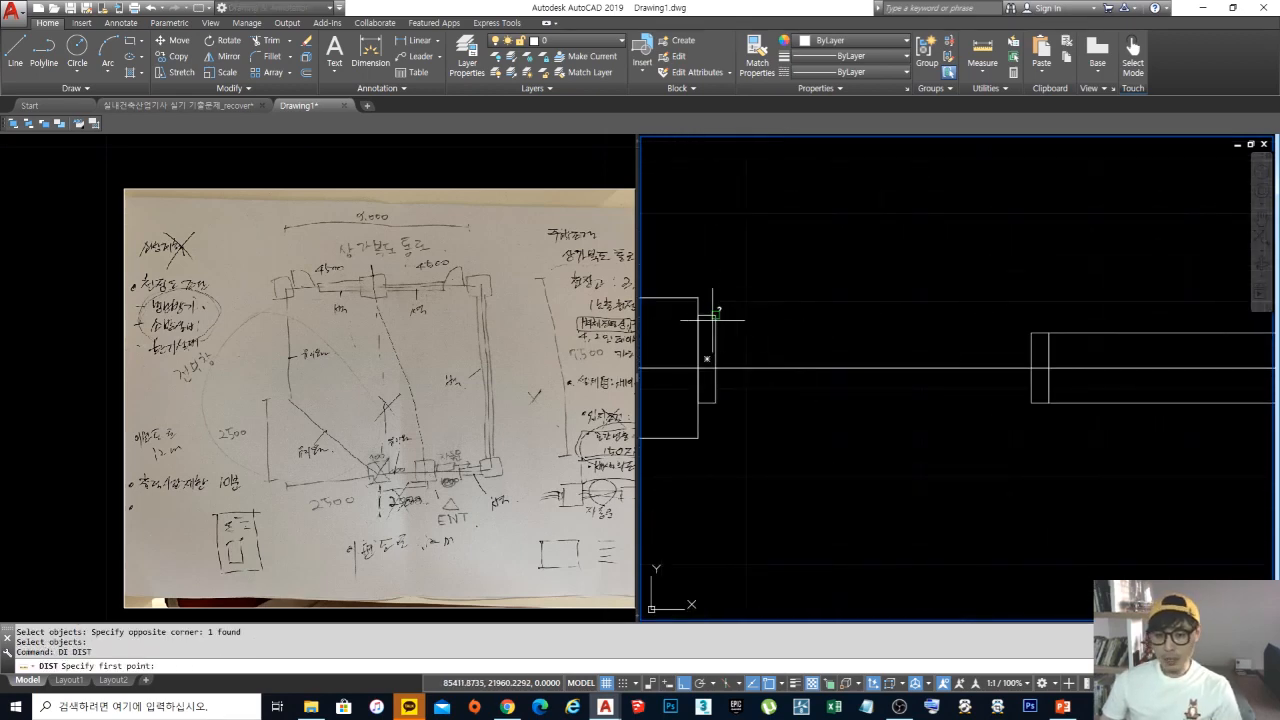
click(714, 315)
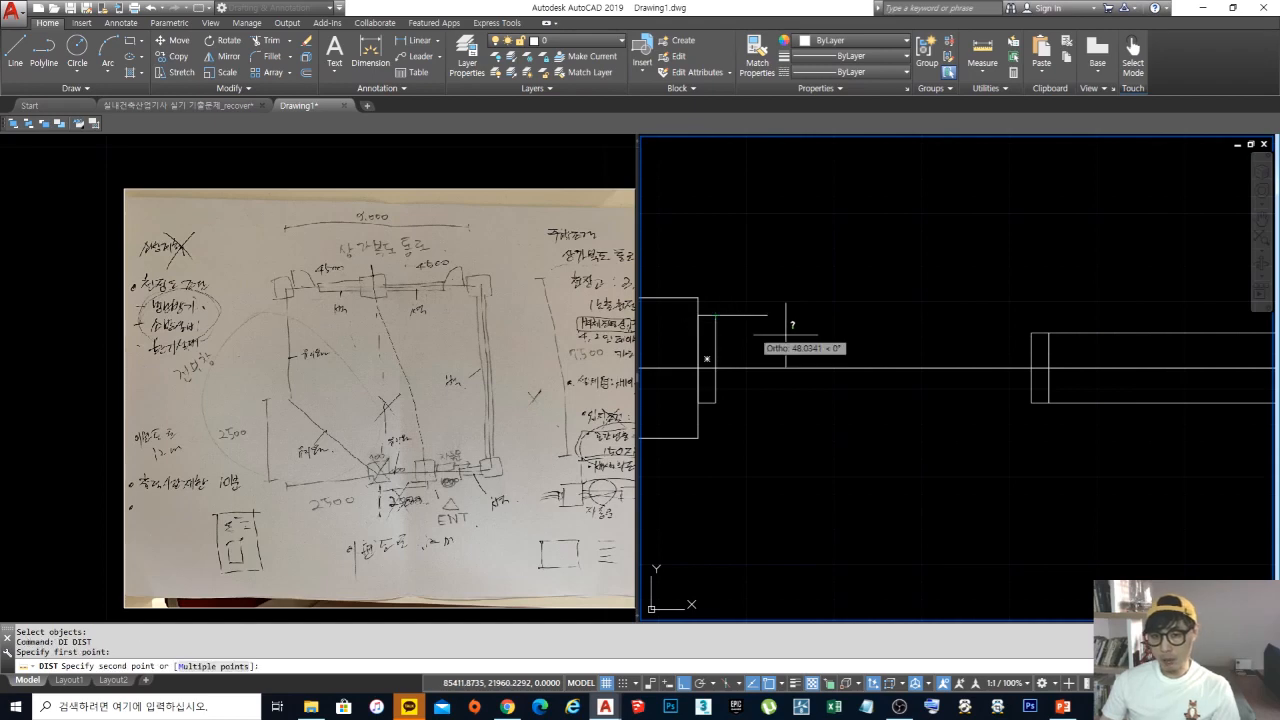
click(1048, 331)
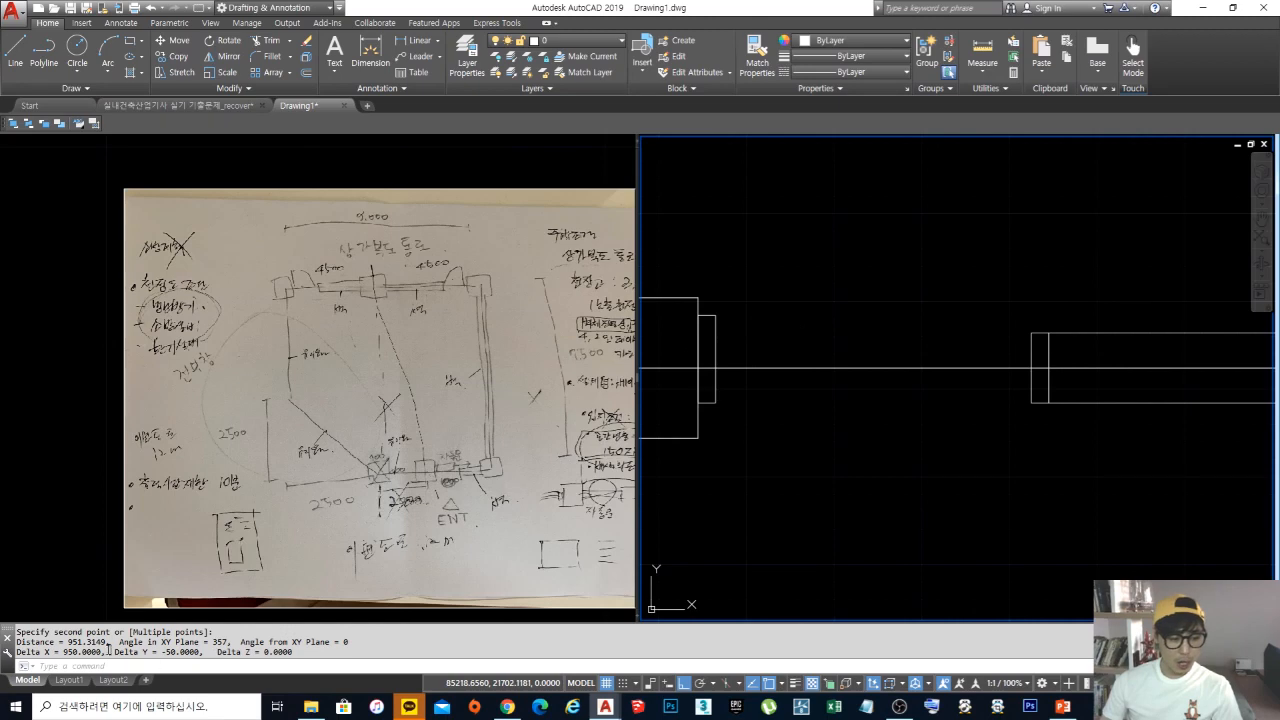
drag(71, 652, 106, 643)
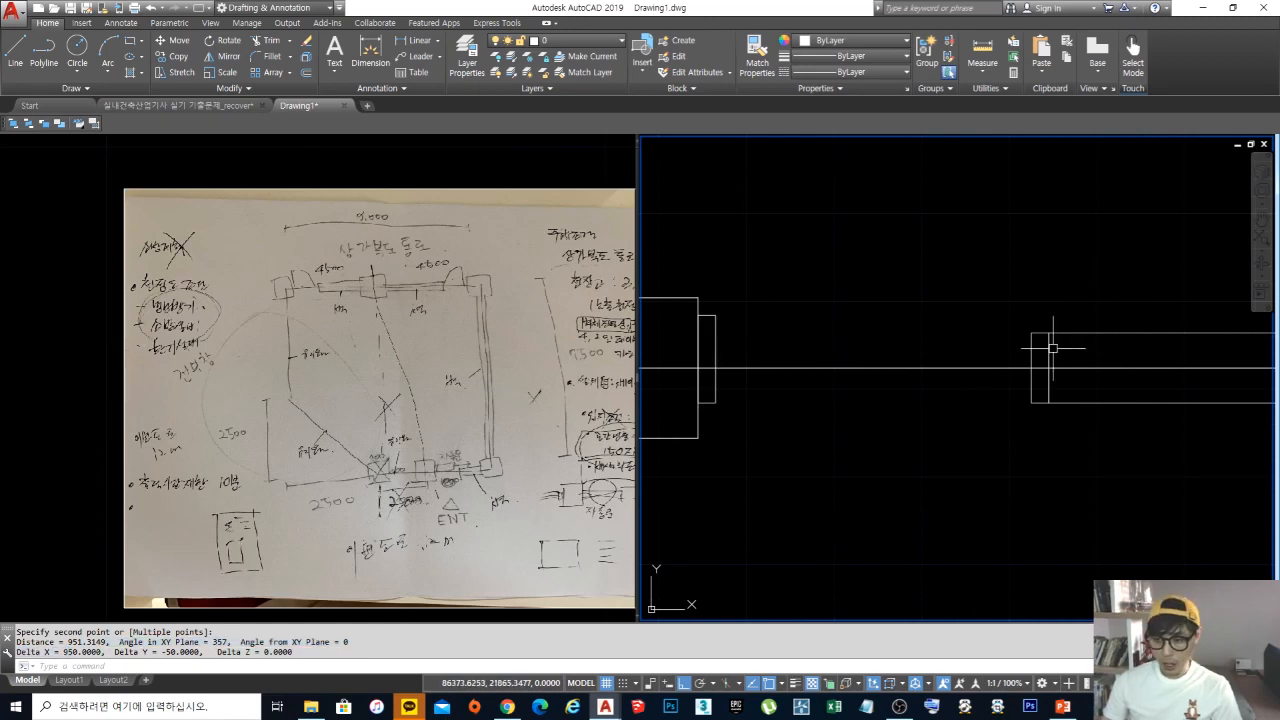
Step: Draw a 950 by 30 rectangle above the entrance opening as the sliding door leaf
text(rec)
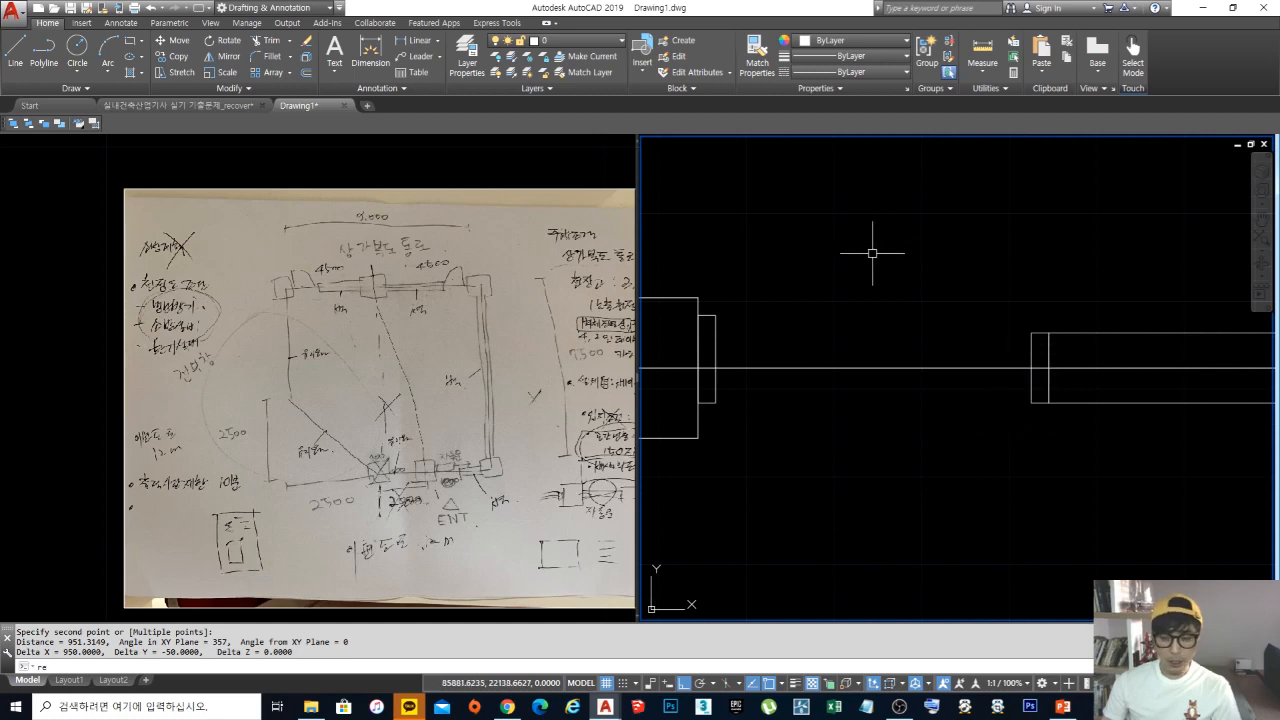
key(Return)
click(803, 313)
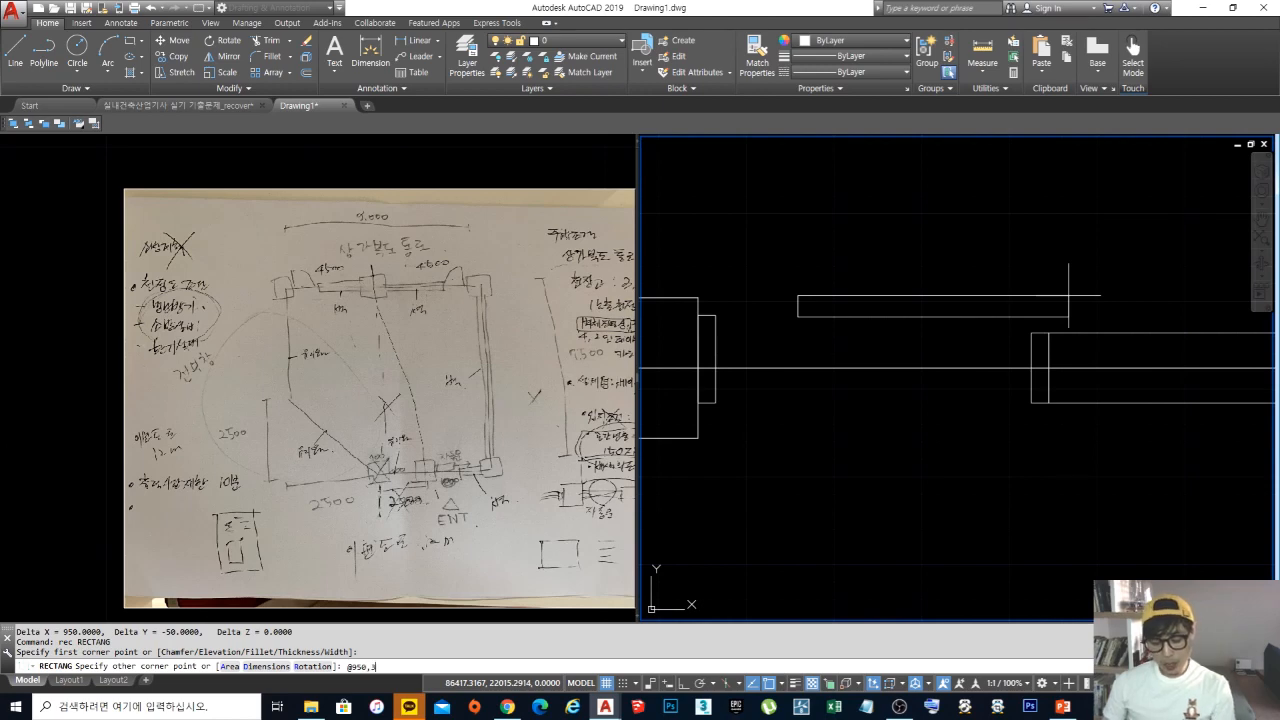
key(Return)
Step: Move the door leaf by its left edge's midpoint onto the column-side jamb's upper inner corner
text(m)
key(Return)
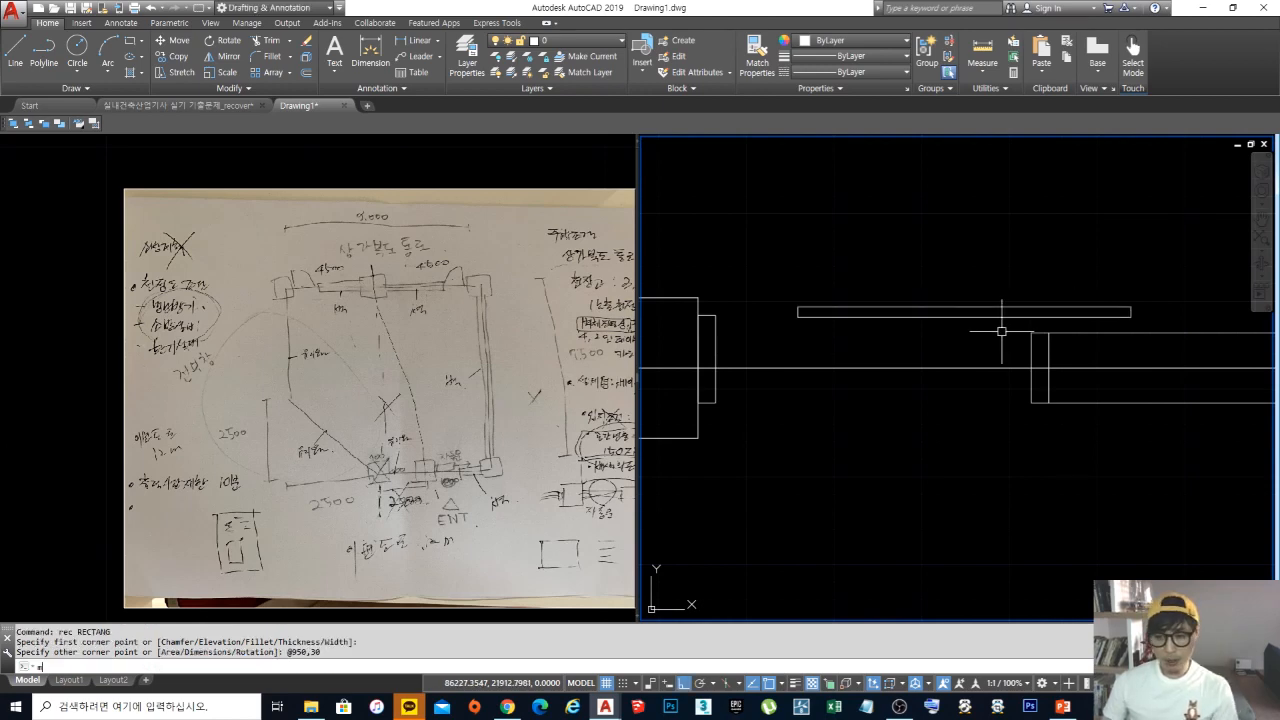
click(1000, 329)
click(820, 257)
key(Return)
middle_drag(811, 280, 903, 257)
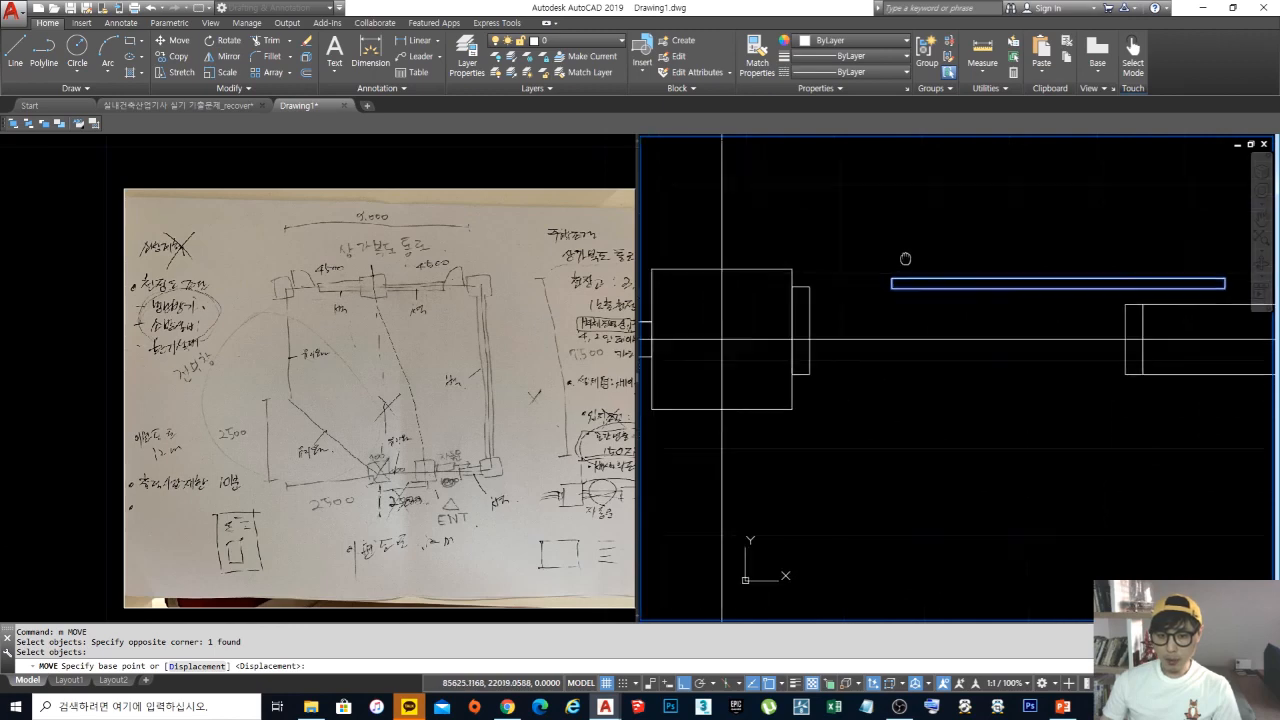
scroll(889, 286, up, 3)
click(899, 283)
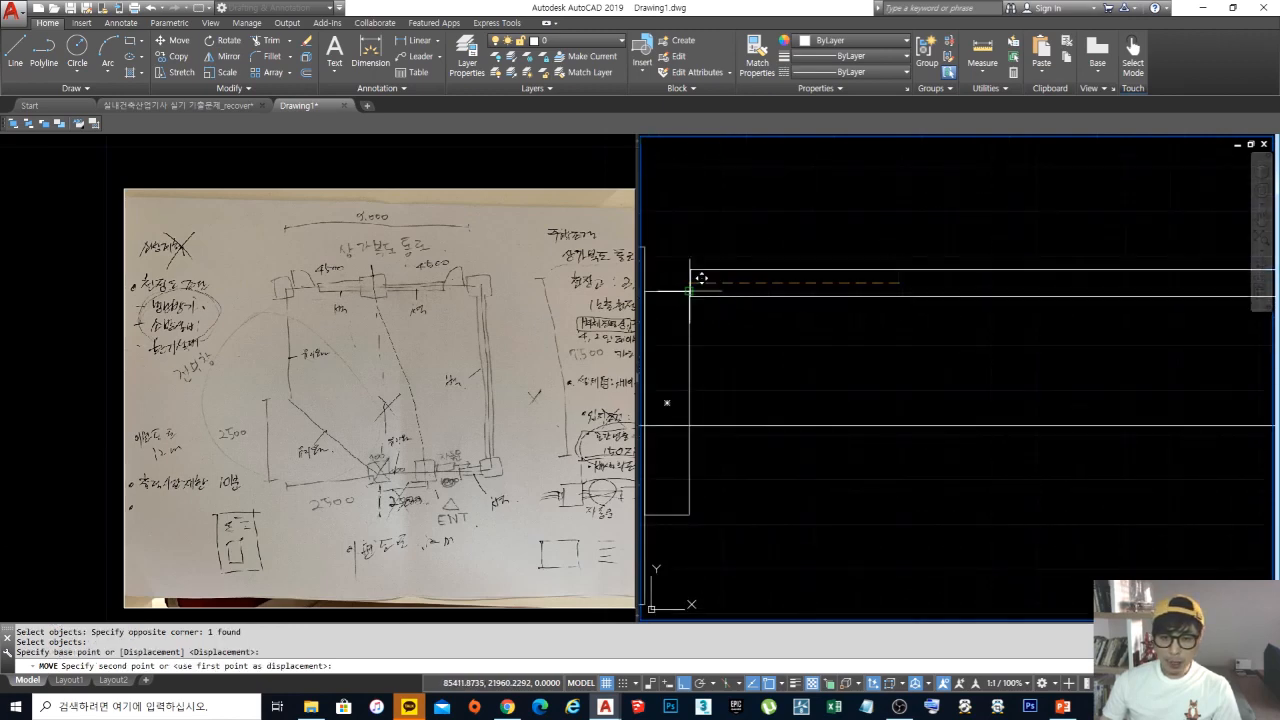
click(695, 285)
Step: Move the door leaf straight down by 25
scroll(800, 345, down, 1)
text(m)
key(Return)
click(884, 338)
click(786, 208)
key(Return)
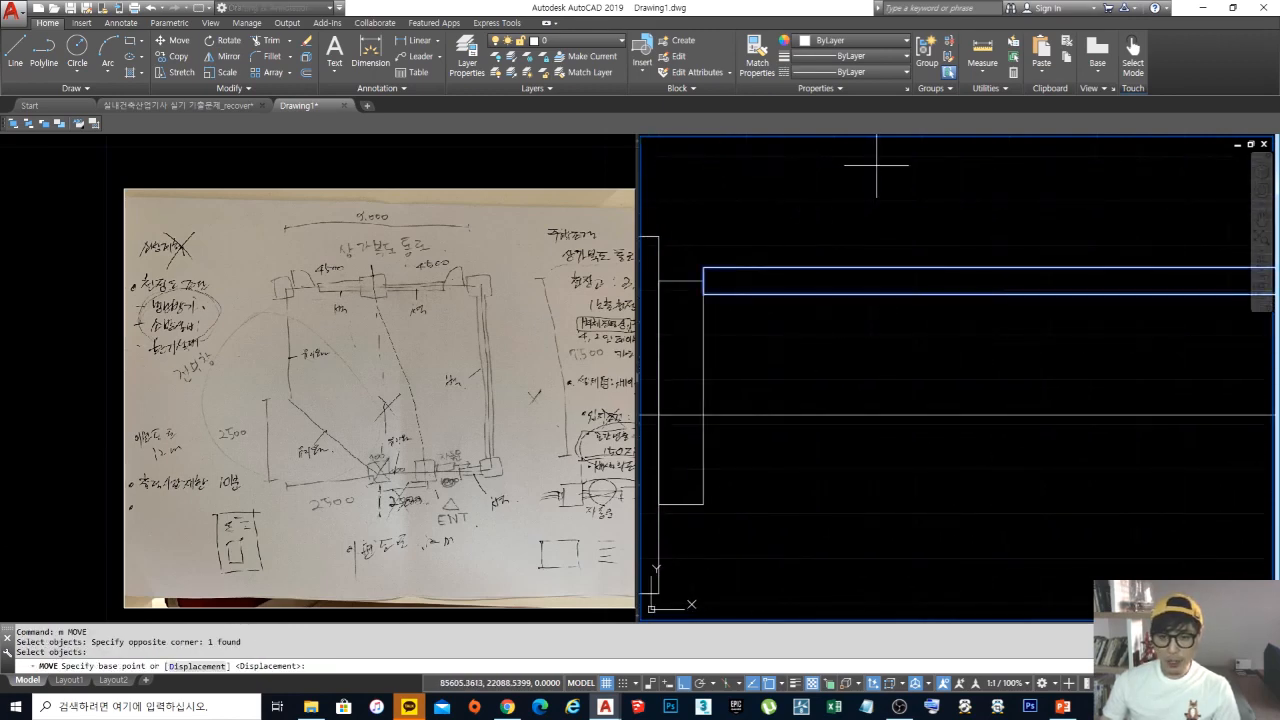
click(877, 165)
text(25)
key(Return)
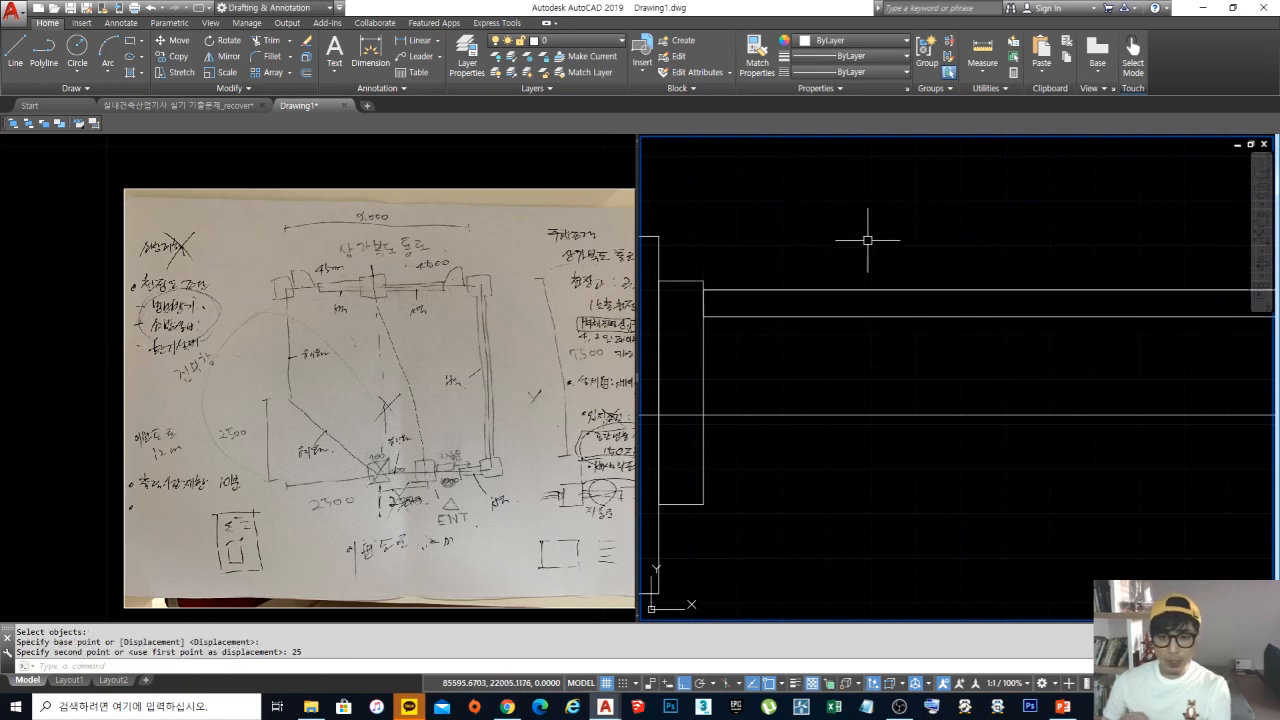
Step: Draw horizontal guide lines above and below the door leaf, starting from the upper corners of the two jambs
scroll(866, 240, down, 2)
scroll(990, 322, up, 2)
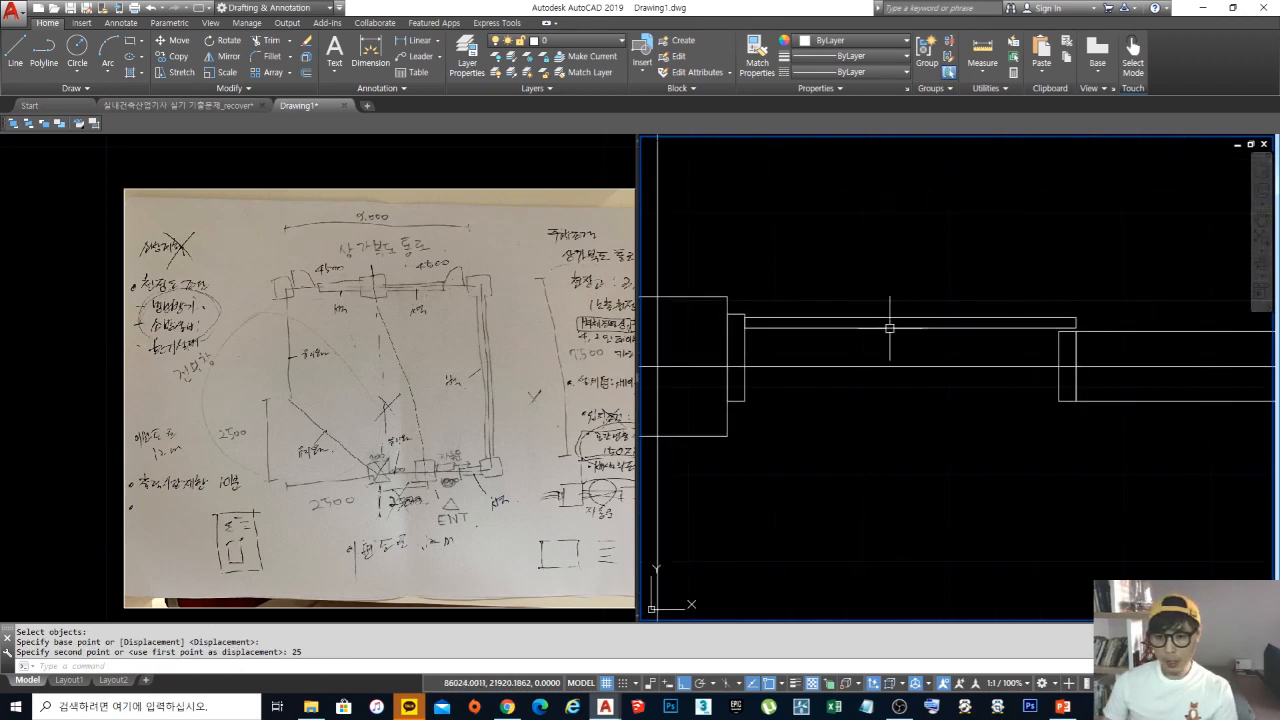
key(Return)
click(745, 313)
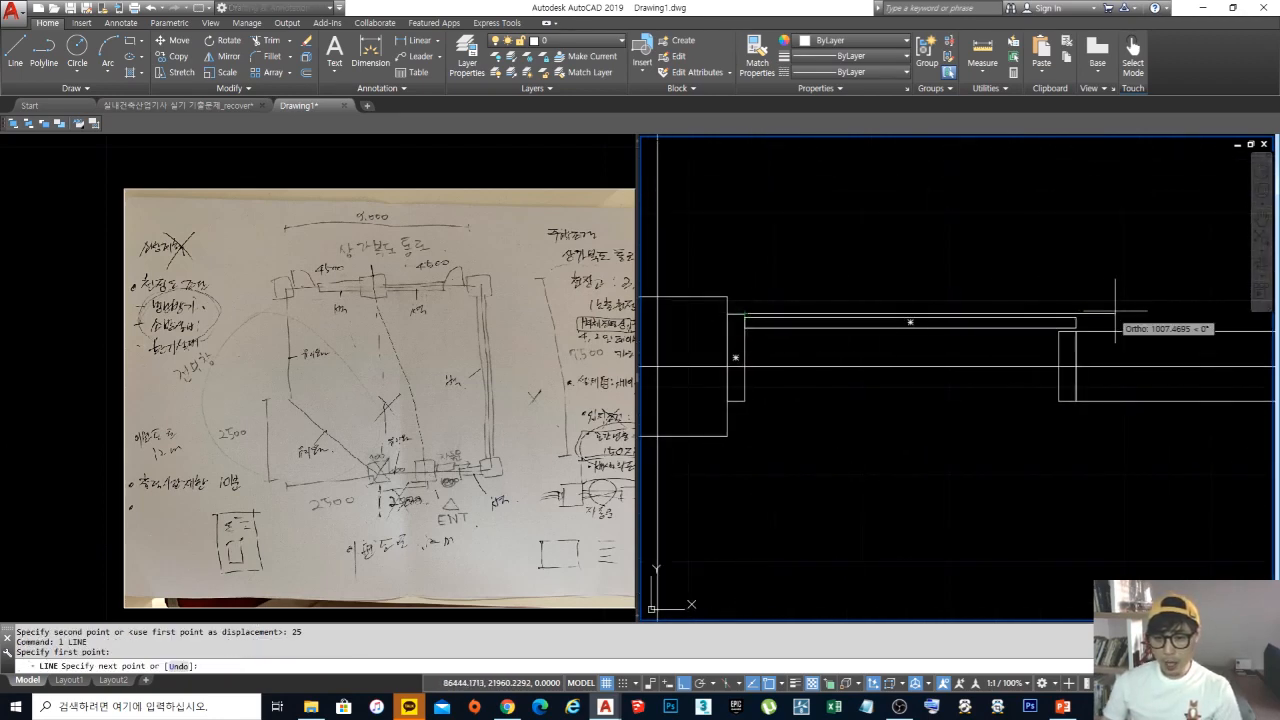
click(1147, 310)
key(Return)
key(Return)
click(1078, 334)
click(819, 343)
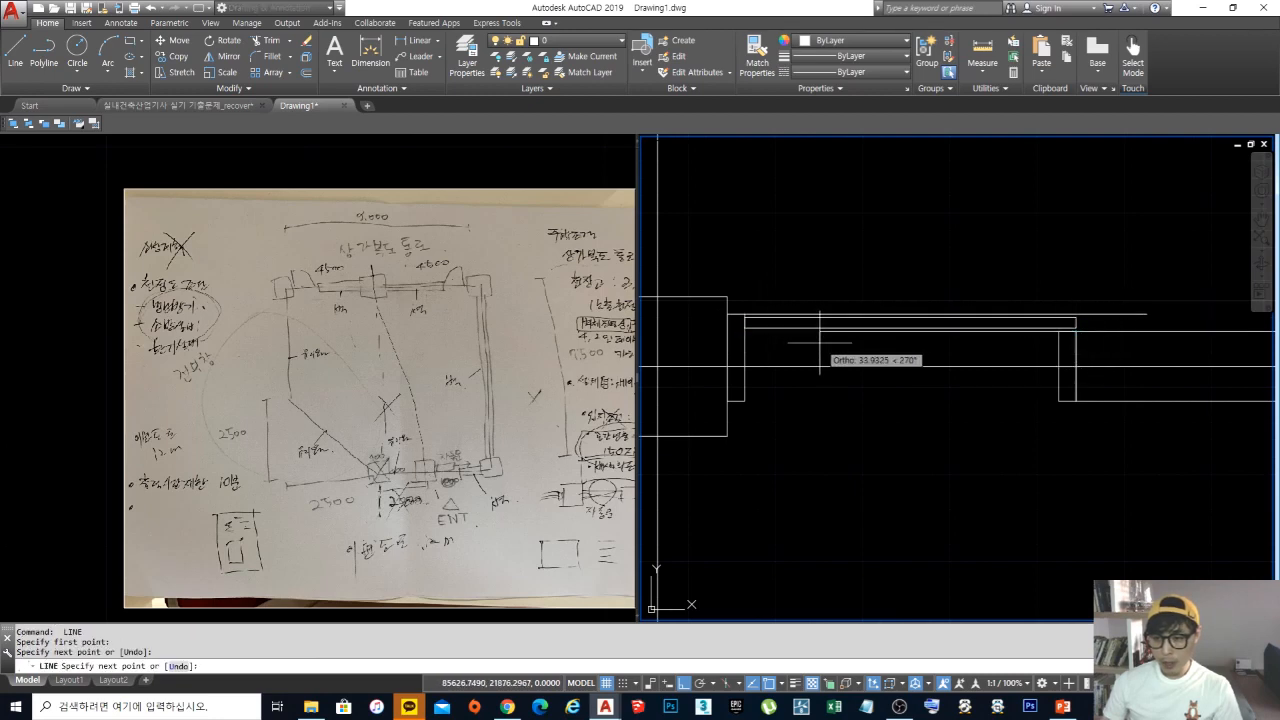
key(Return)
Step: Select the two horizontal guide lines, check the door leaf's clearance between them, and erase both lines
scroll(1030, 333, up, 4)
click(1016, 327)
click(1022, 283)
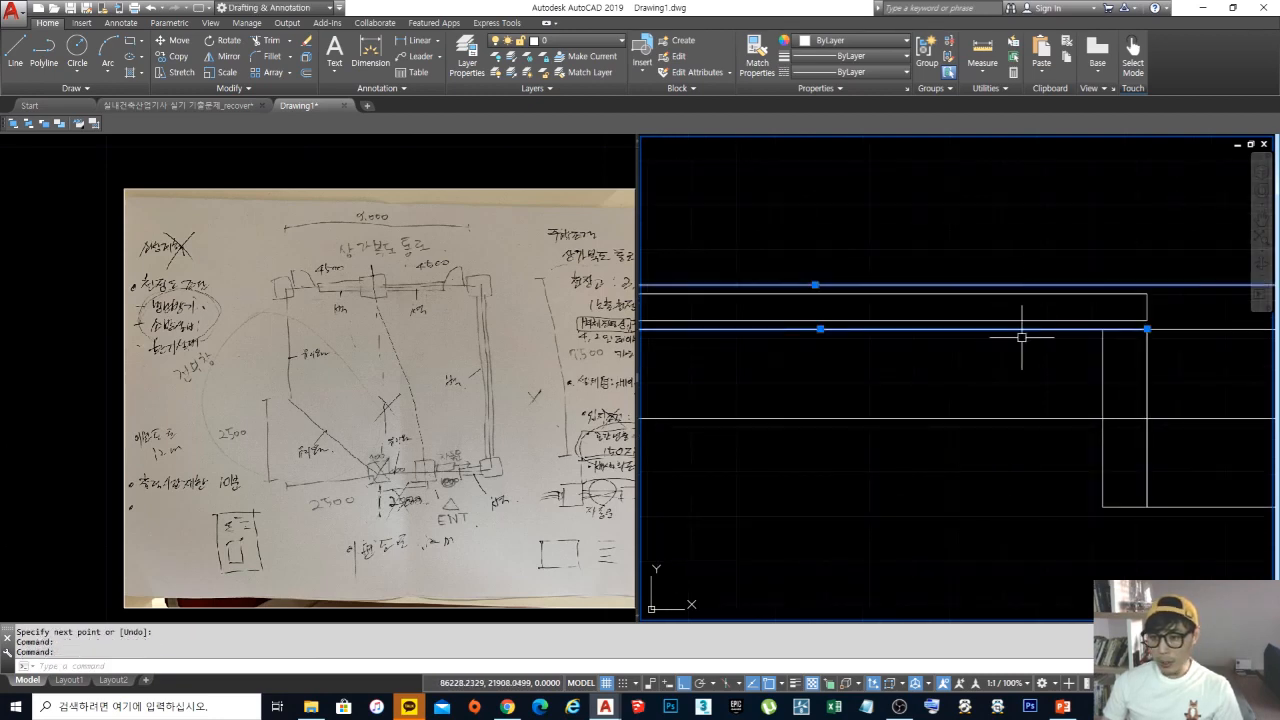
scroll(1021, 318, down, 2)
scroll(1021, 319, down, 2)
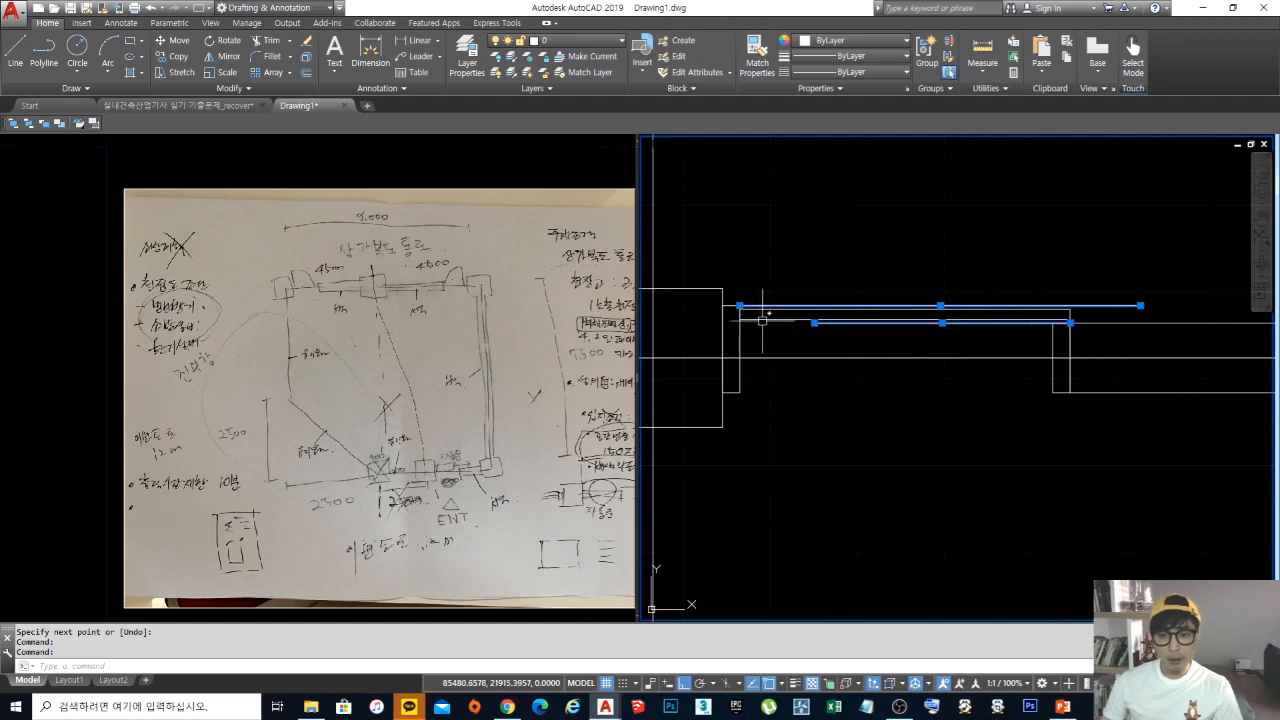
scroll(751, 327, up, 2)
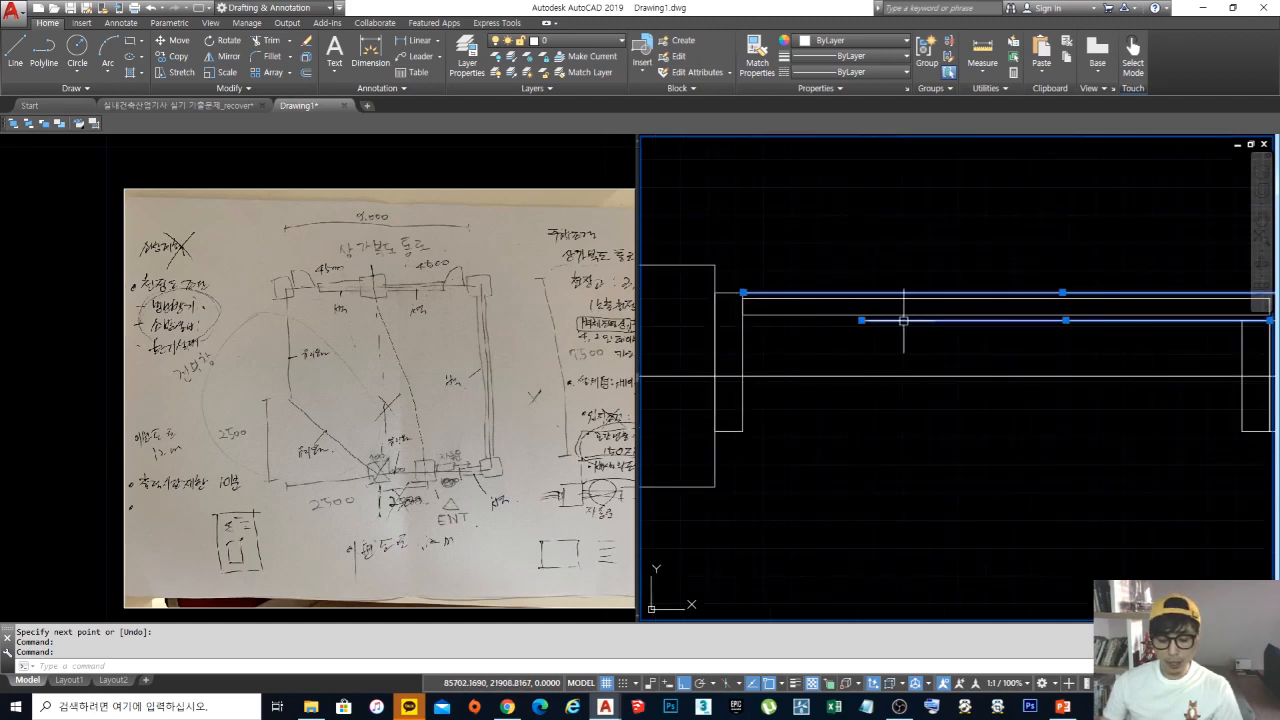
text(e)
key(space)
key(Escape)
key(Escape)
scroll(890, 308, down, 2)
middle_drag(944, 334, 916, 356)
scroll(1000, 334, up, 3)
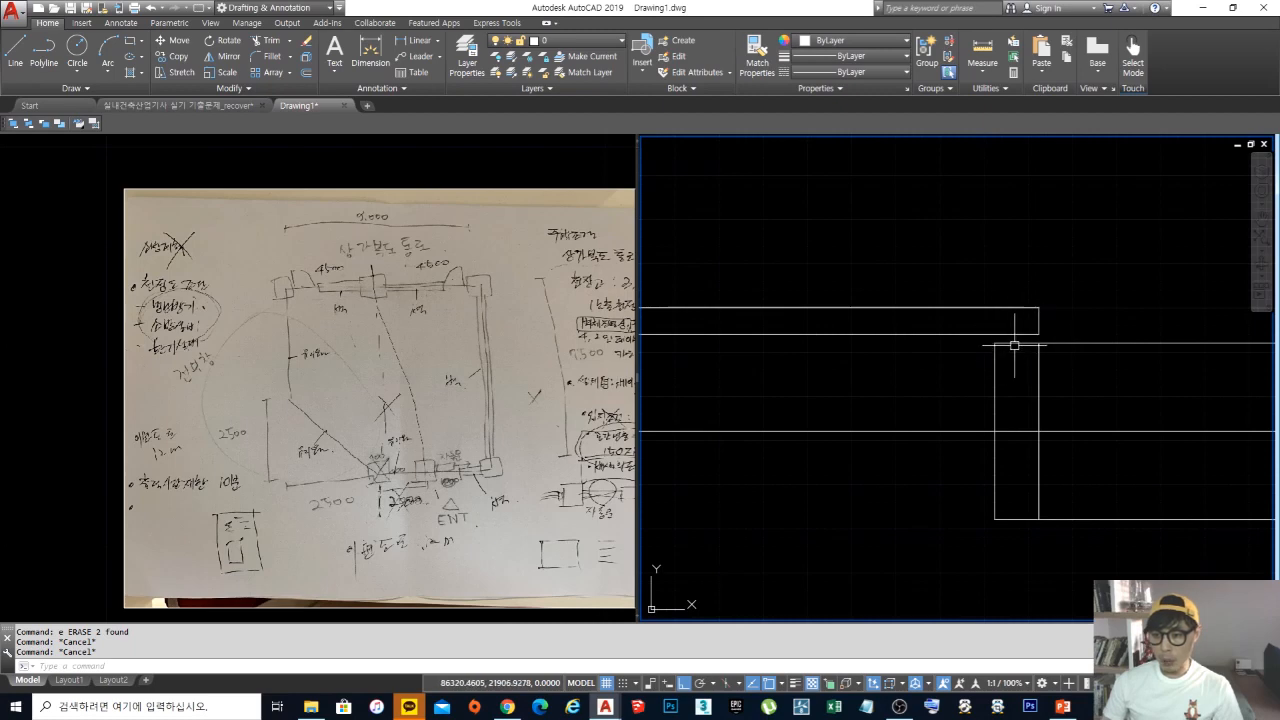
scroll(1051, 334, down, 2)
scroll(872, 345, down, 1)
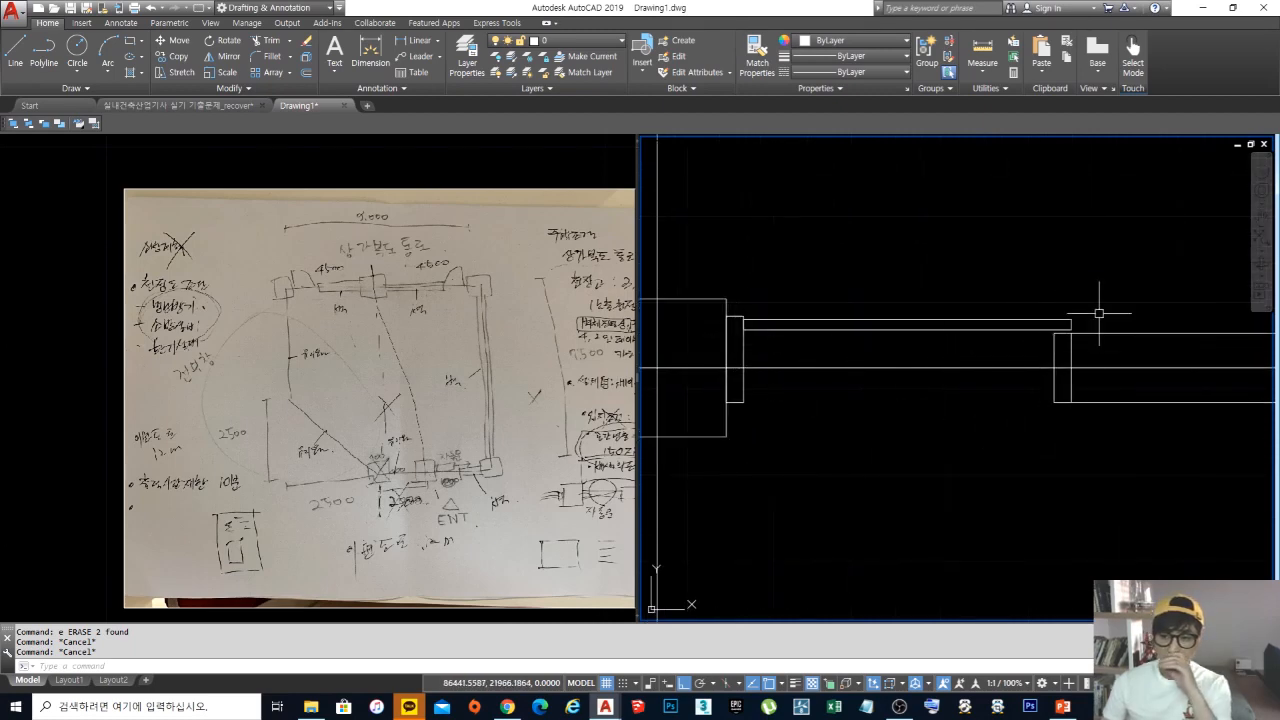
Step: Move the door leaf 300 to the right, away from the column-side jamb
middle_drag(1003, 324, 972, 341)
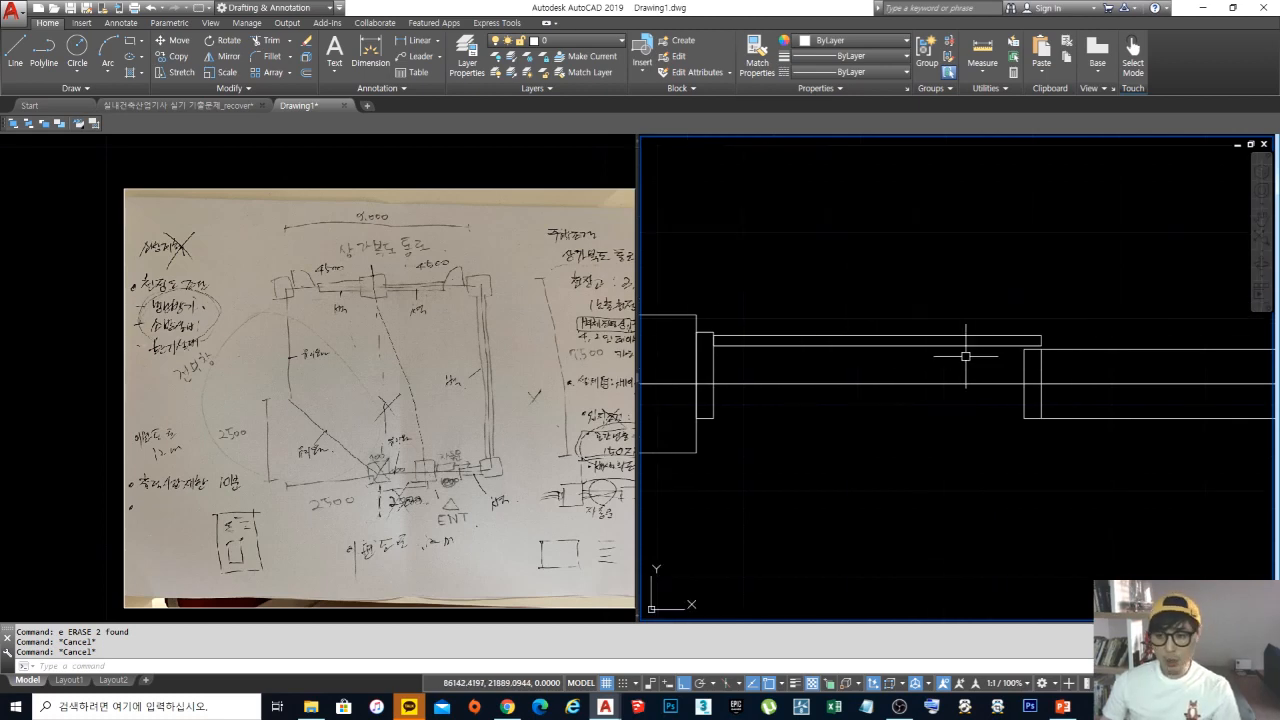
key(Escape)
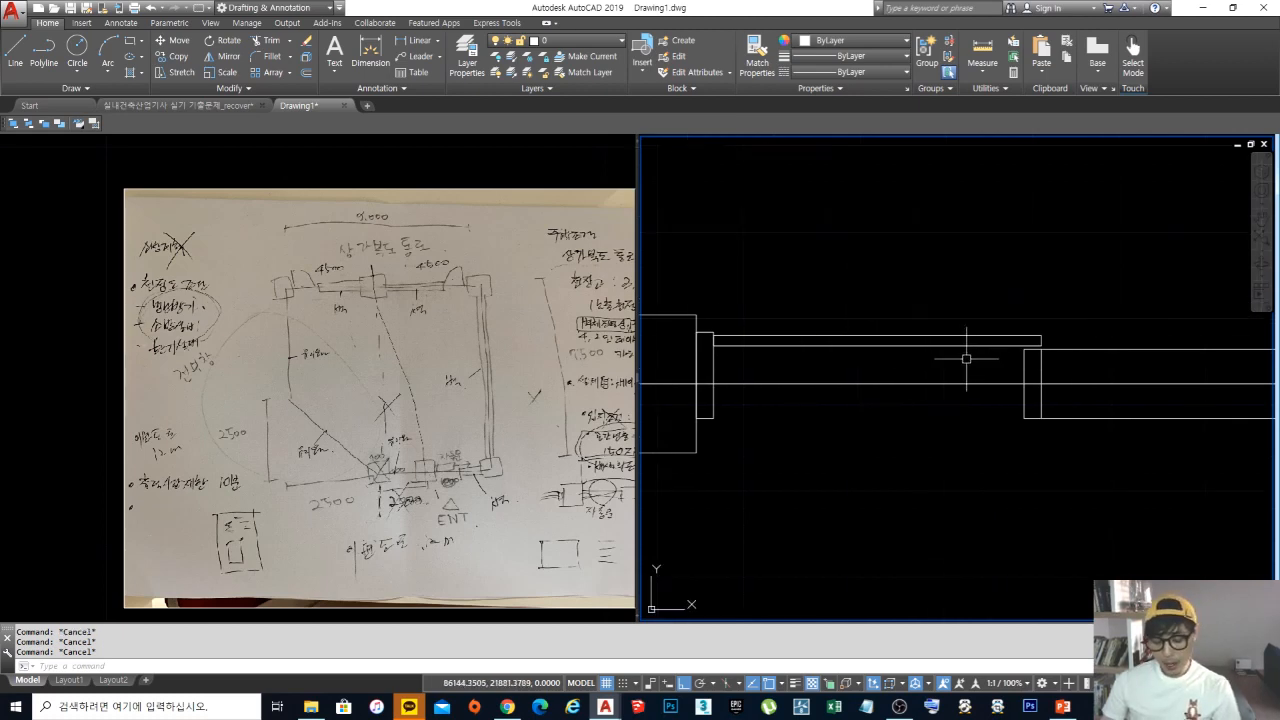
text(m)
key(Return)
drag(931, 363, 846, 294)
key(Return)
click(863, 296)
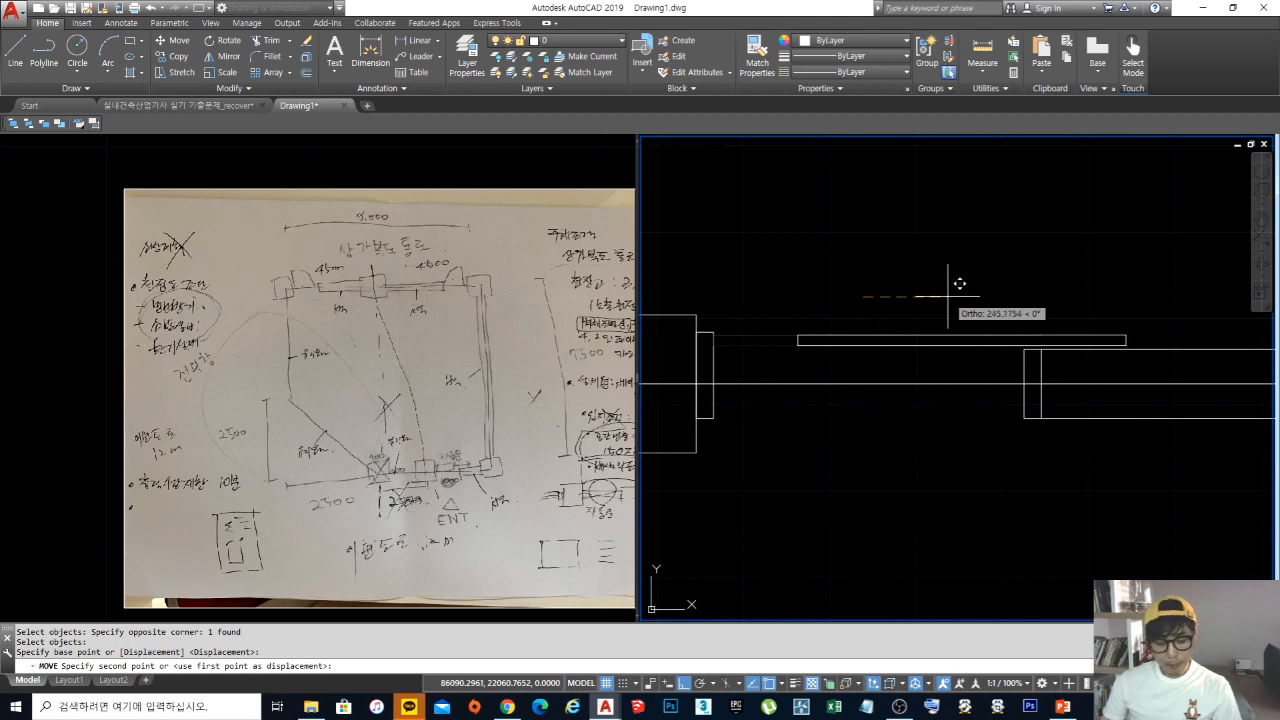
text(300)
key(Return)
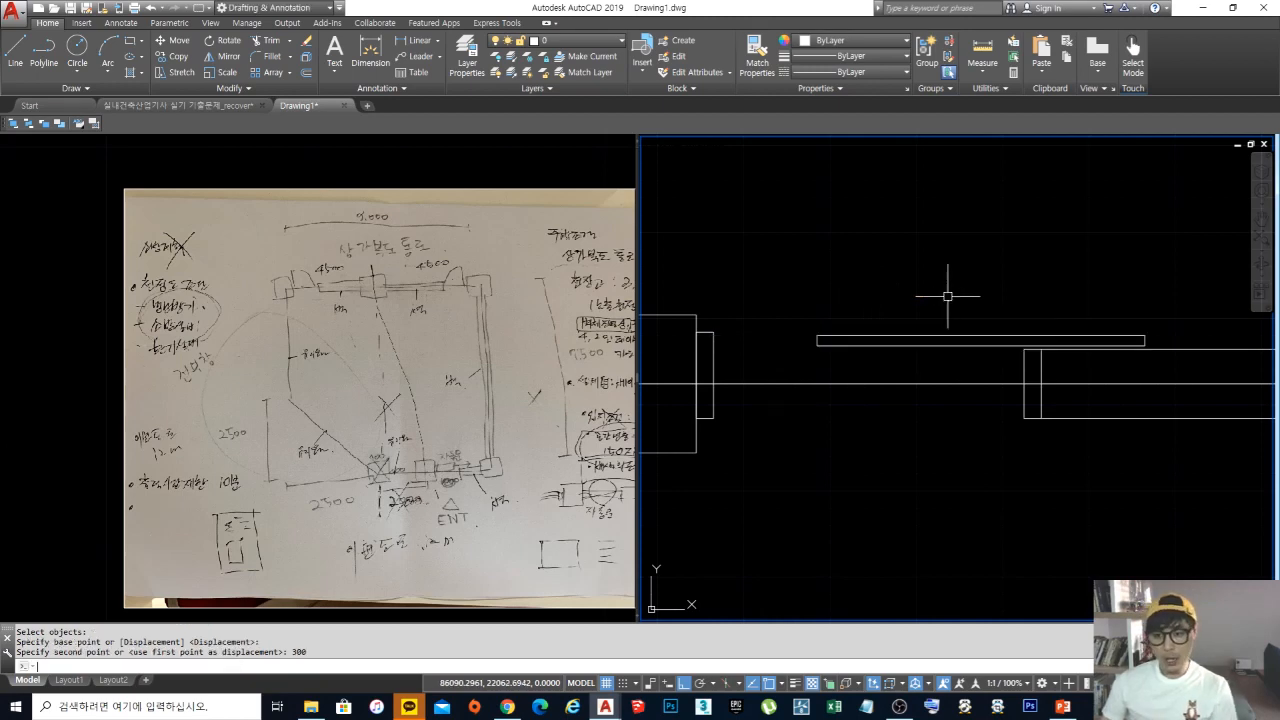
Step: Examine the shifted door leaf, switch to Chrome to study the sliding automatic door photo, and return to AutoCAD
scroll(946, 291, up, 3)
mouse_move(946, 291)
middle_down()
mouse_move(827, 341)
mouse_move(837, 338)
middle_up()
scroll(827, 341, up, 4)
key(Escape)
key(Escape)
key(Escape)
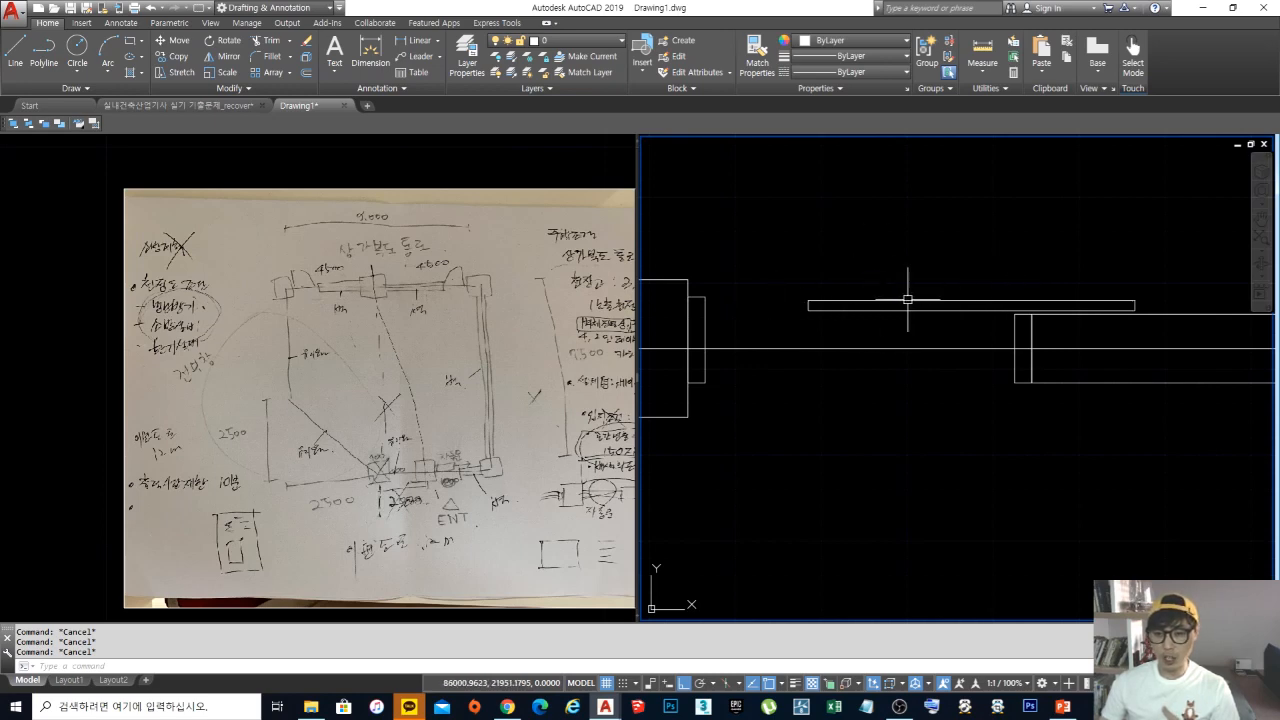
scroll(908, 300, down, 2)
middle_drag(917, 308, 877, 341)
mouse_move(955, 345)
middle_down()
mouse_move(877, 359)
mouse_move(957, 344)
middle_up()
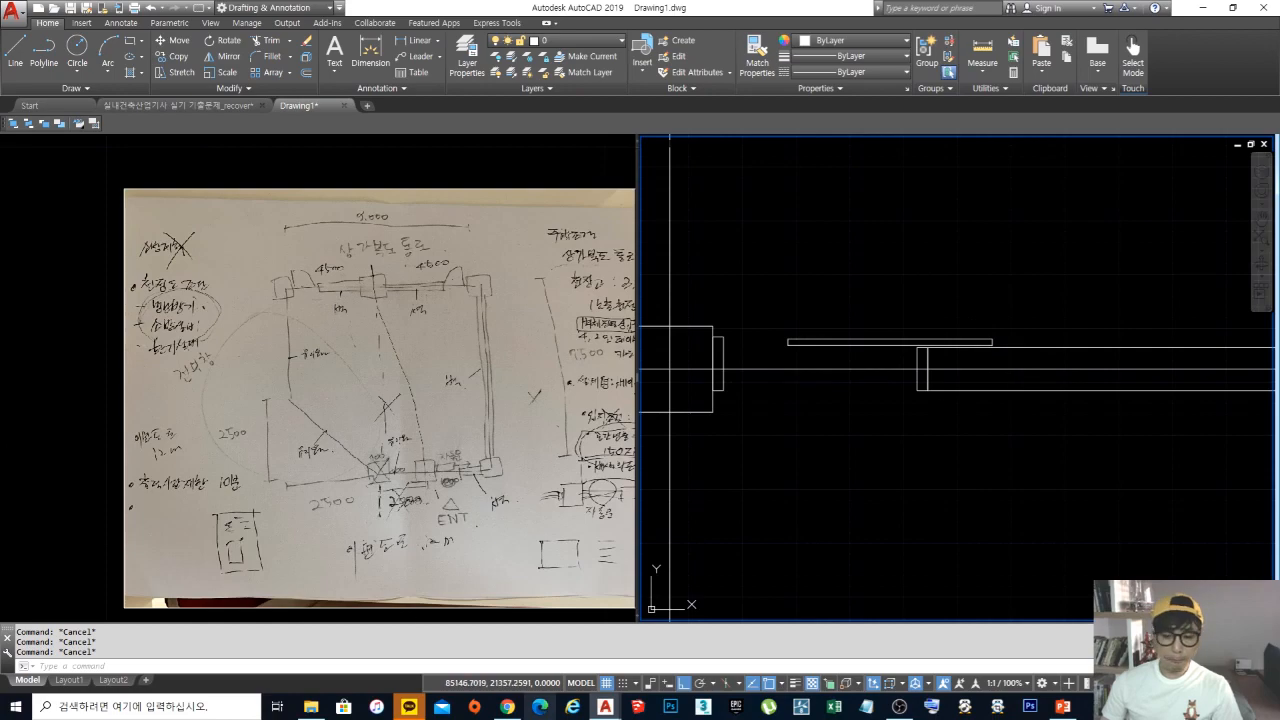
click(507, 706)
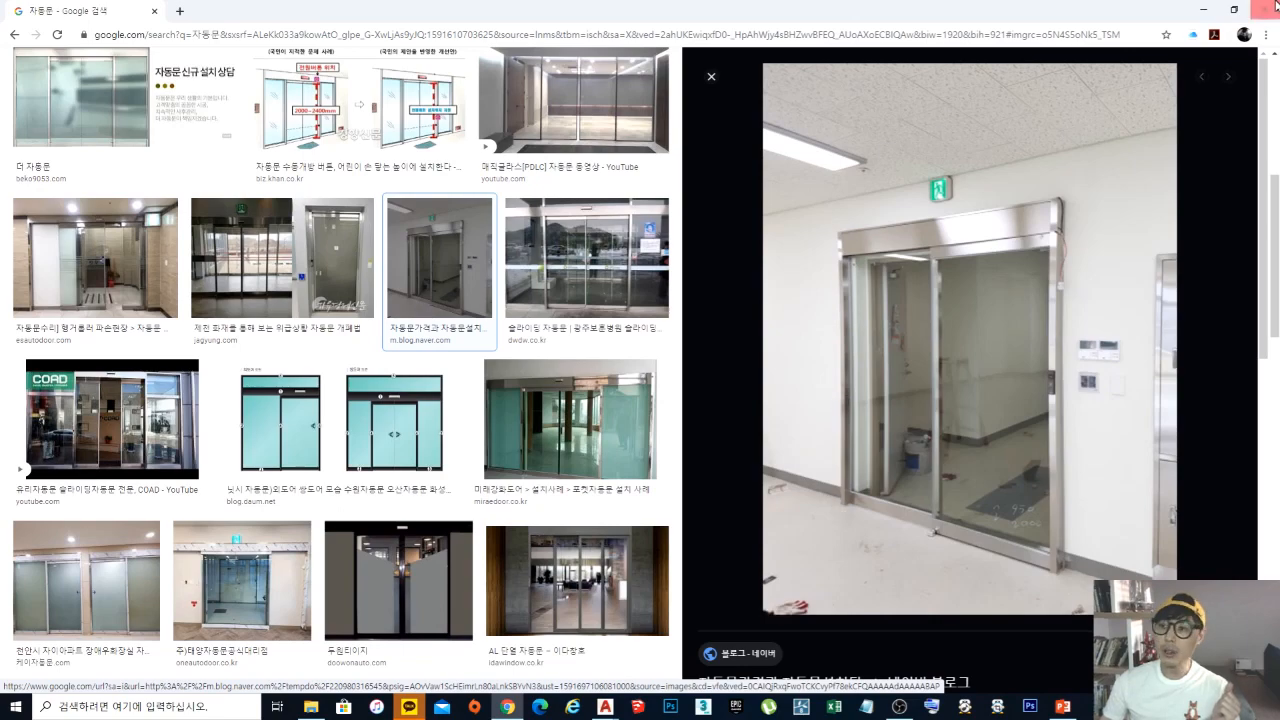
click(1203, 9)
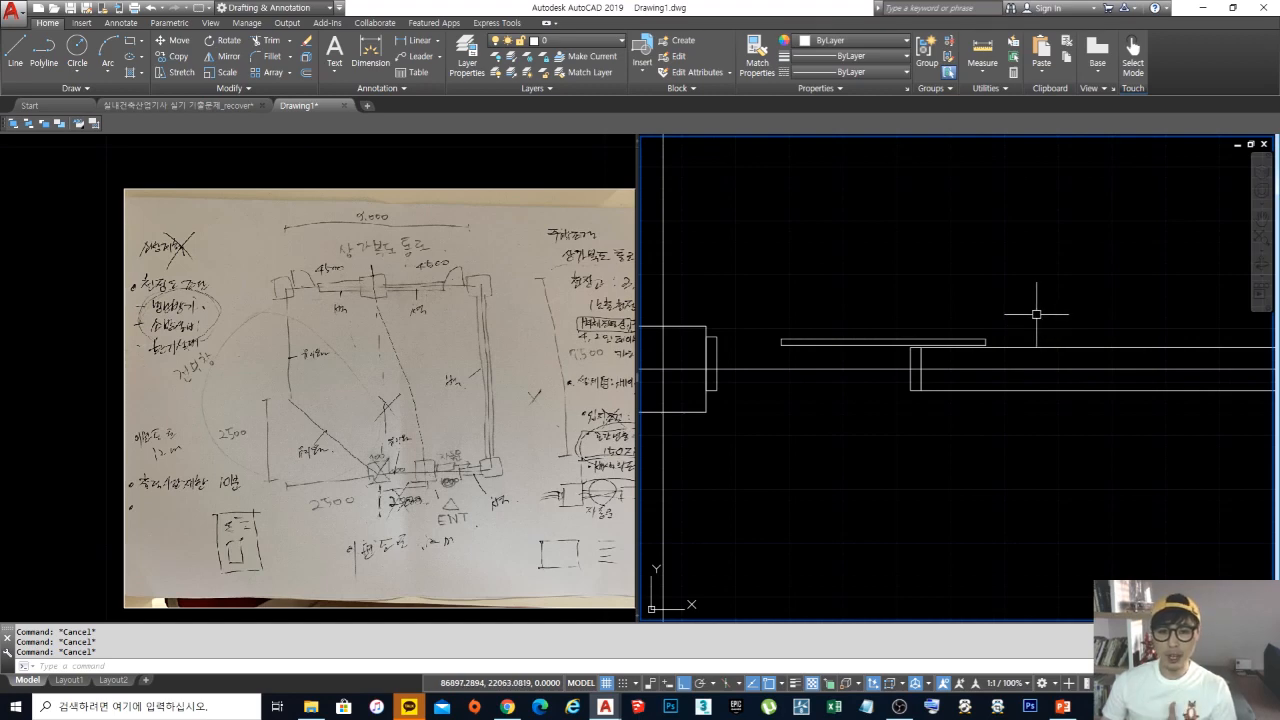
middle_drag(1034, 311, 1028, 304)
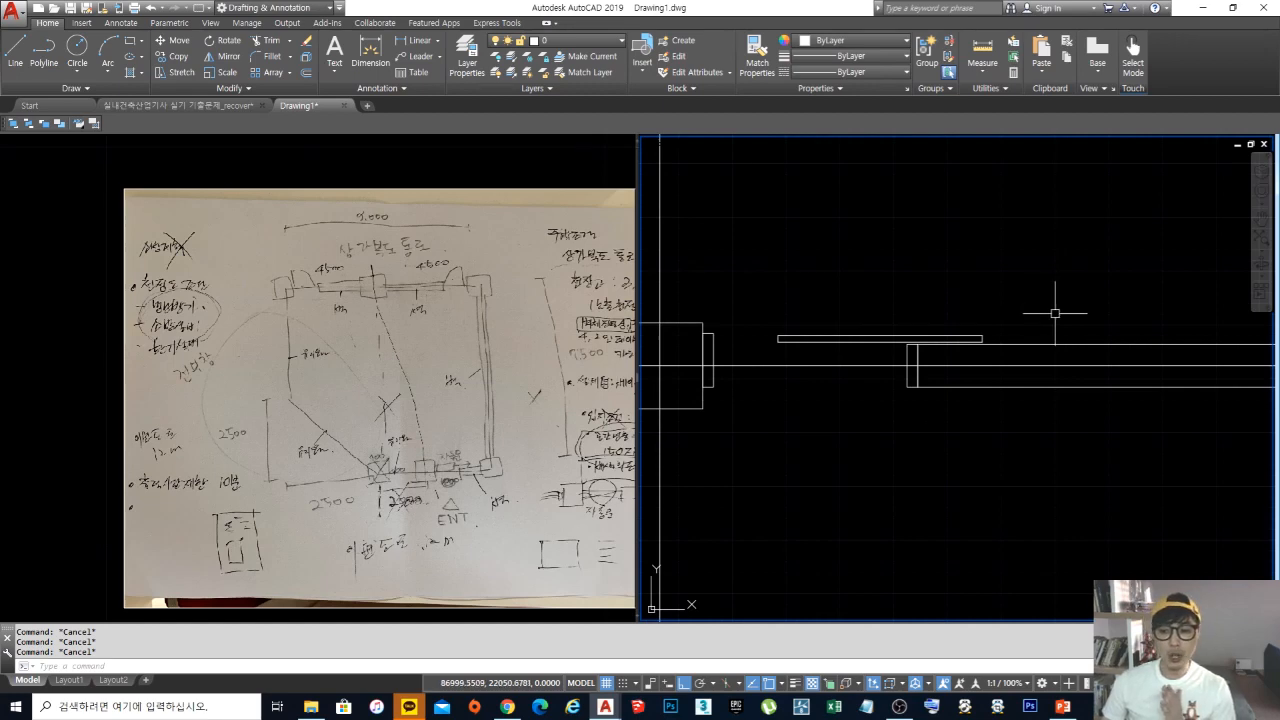
text(m)
key(Return)
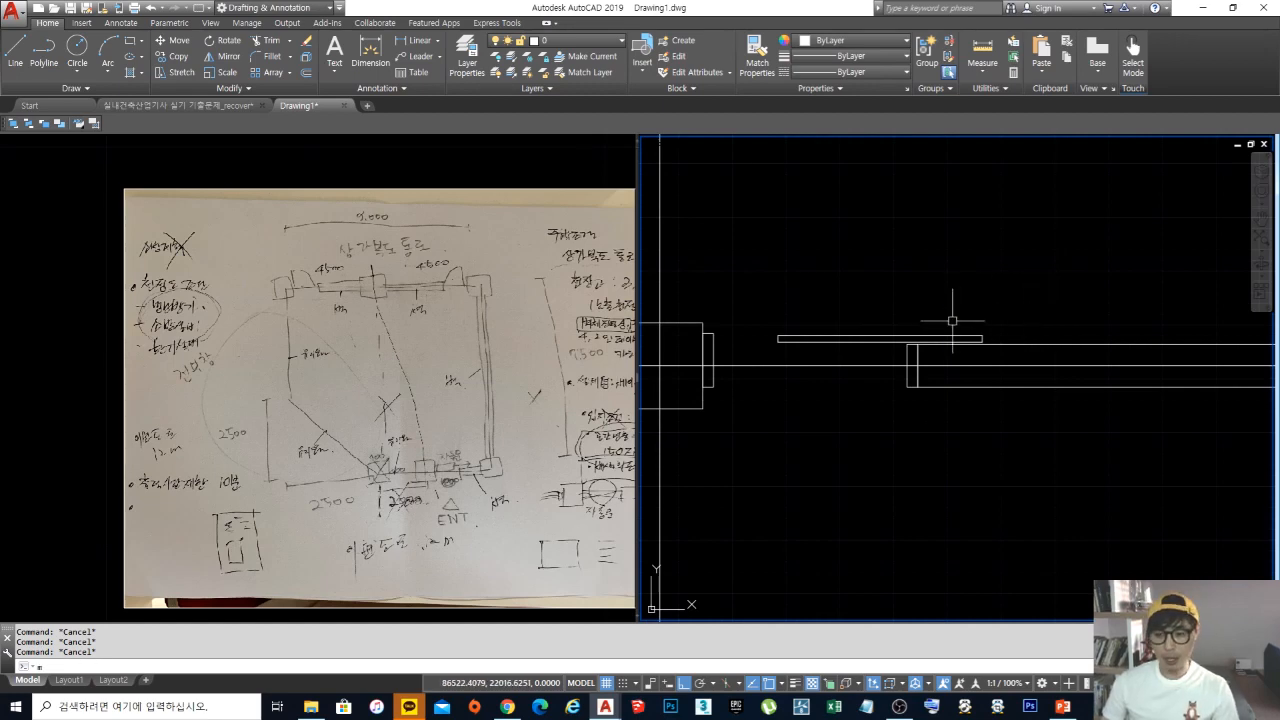
click(950, 338)
key(Return)
click(869, 279)
key(Escape)
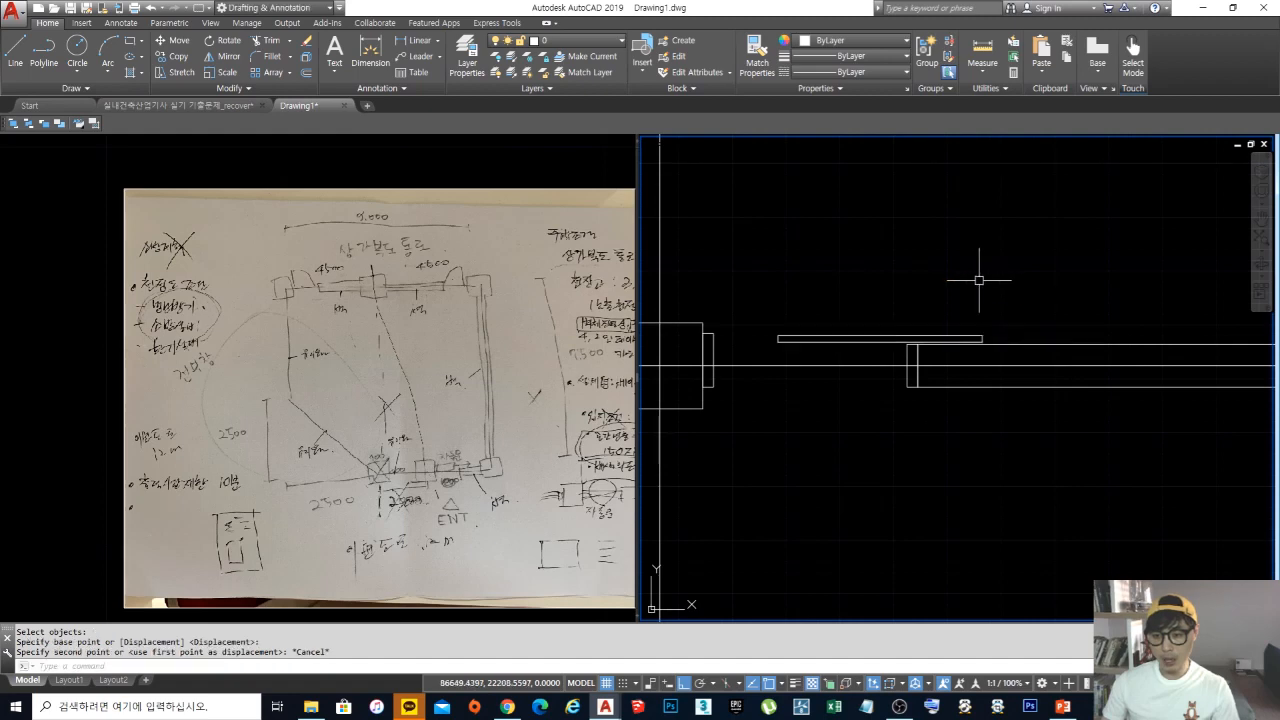
Step: Move the door leaf horizontally so its lower left corner lines up with the wall-side jamb's opening edge
scroll(877, 337, up, 3)
scroll(897, 337, down, 1)
scroll(936, 337, up, 1)
key(Return)
click(936, 343)
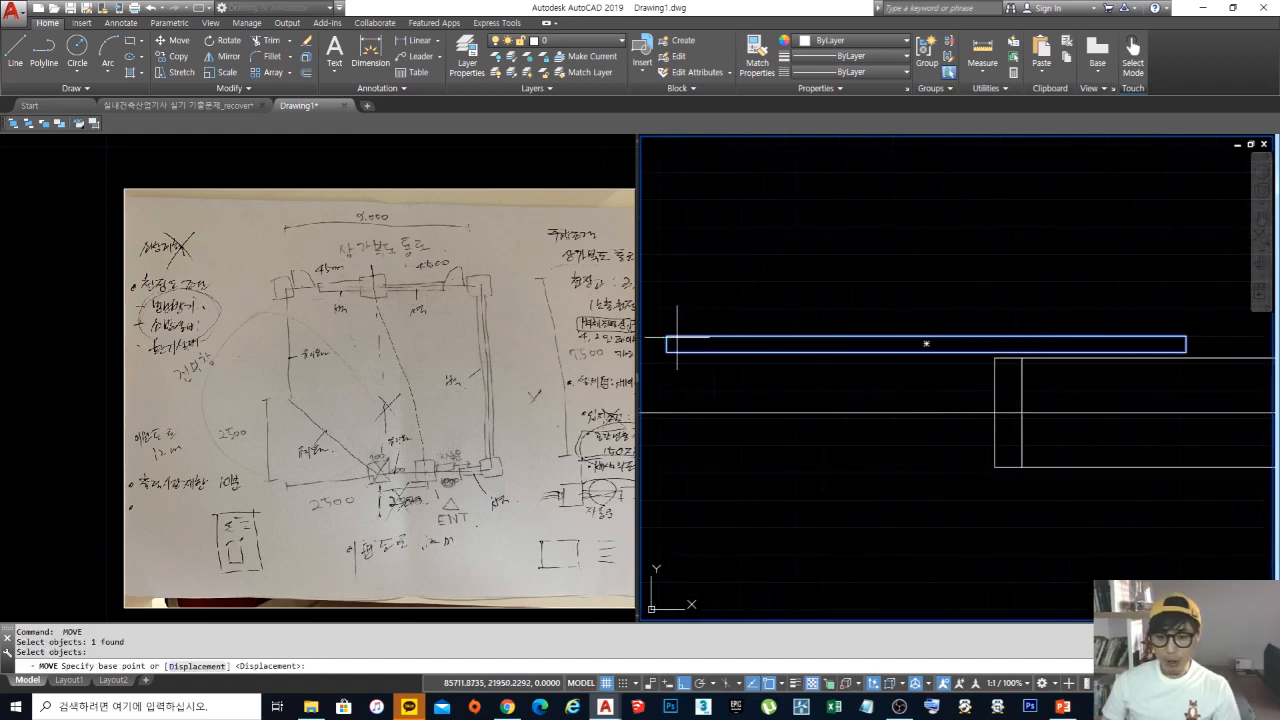
key(Return)
click(1004, 347)
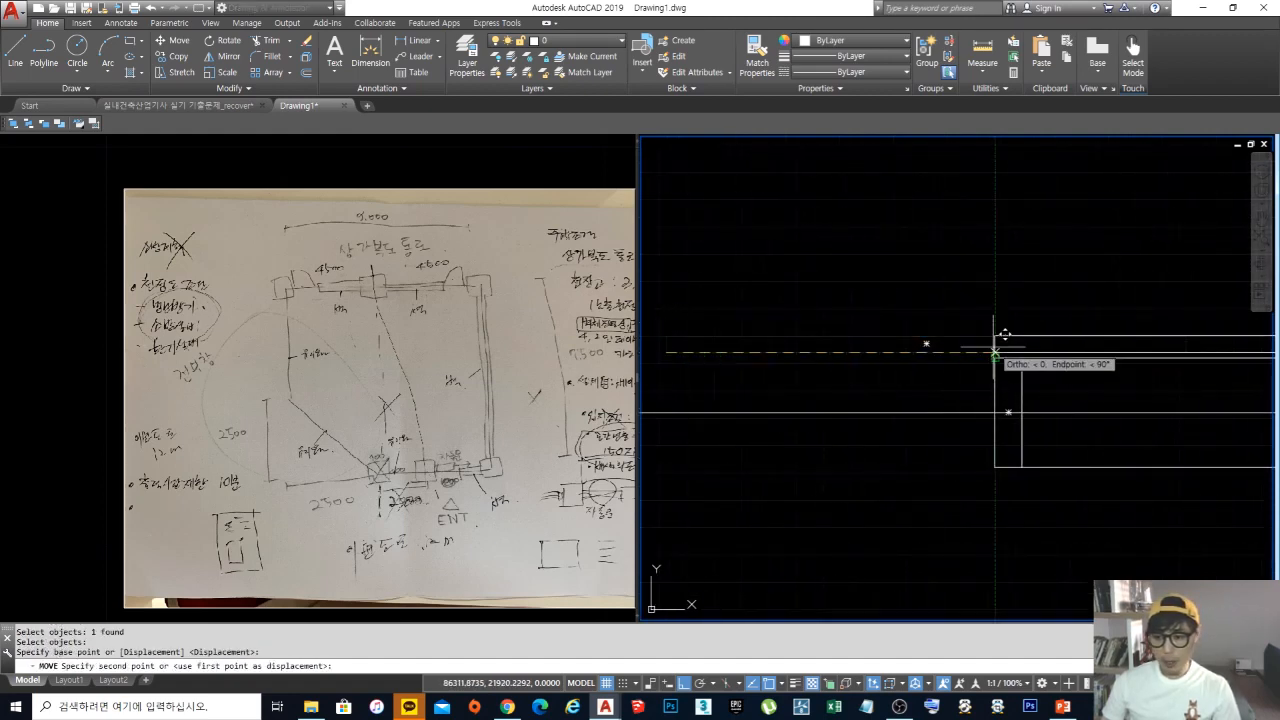
key(Escape)
scroll(1034, 286, down, 2)
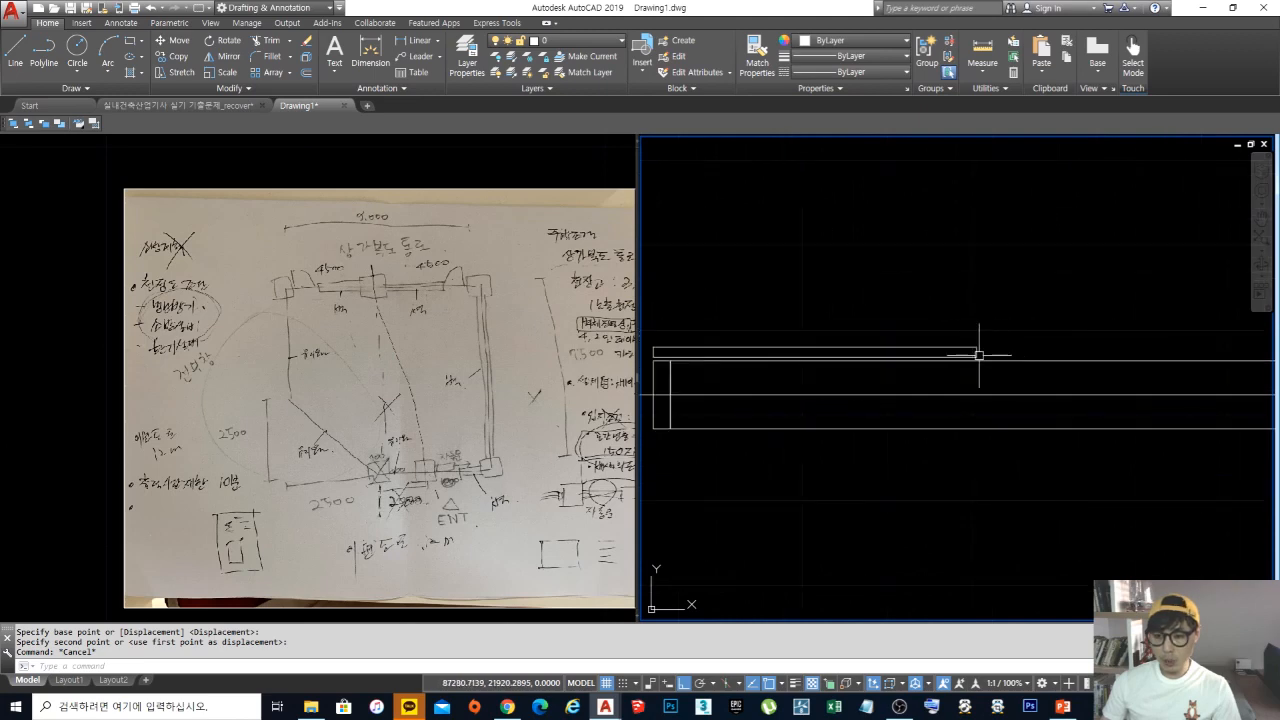
Step: Draw a 50 by 50 square just beyond the right end of the door leaf
scroll(1001, 348, down, 1)
scroll(943, 323, up, 1)
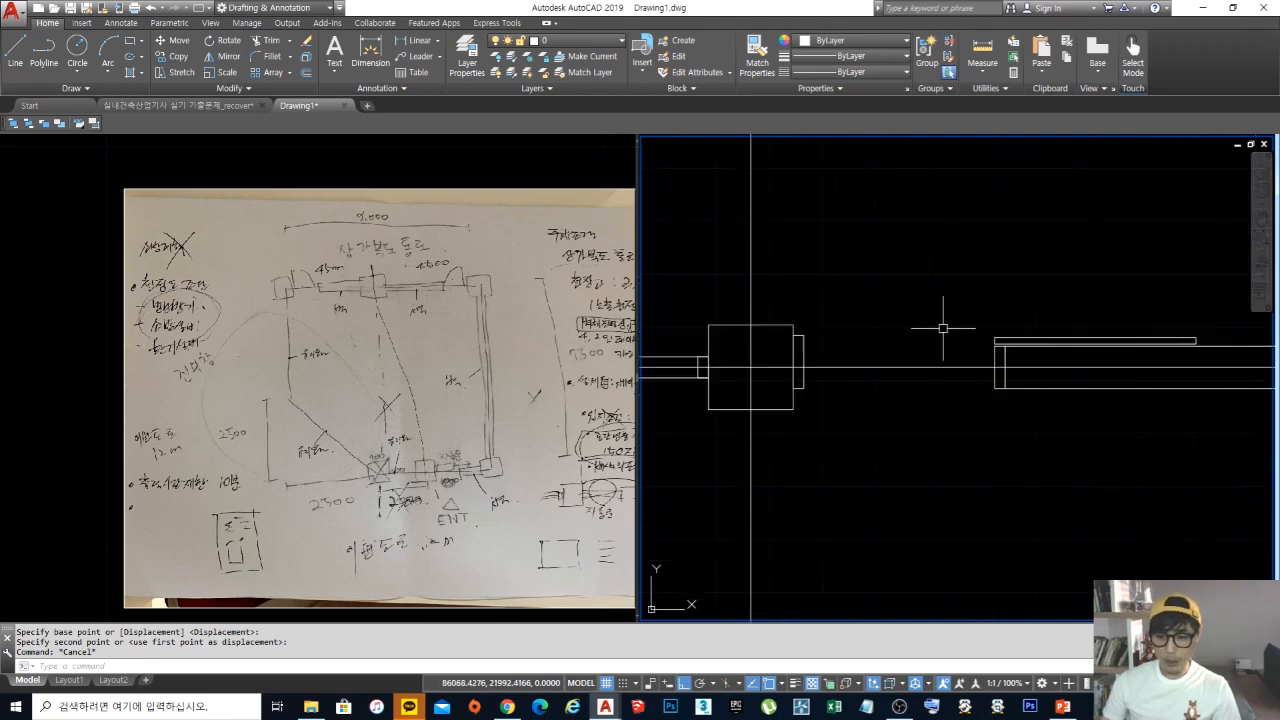
middle_drag(814, 323, 1140, 343)
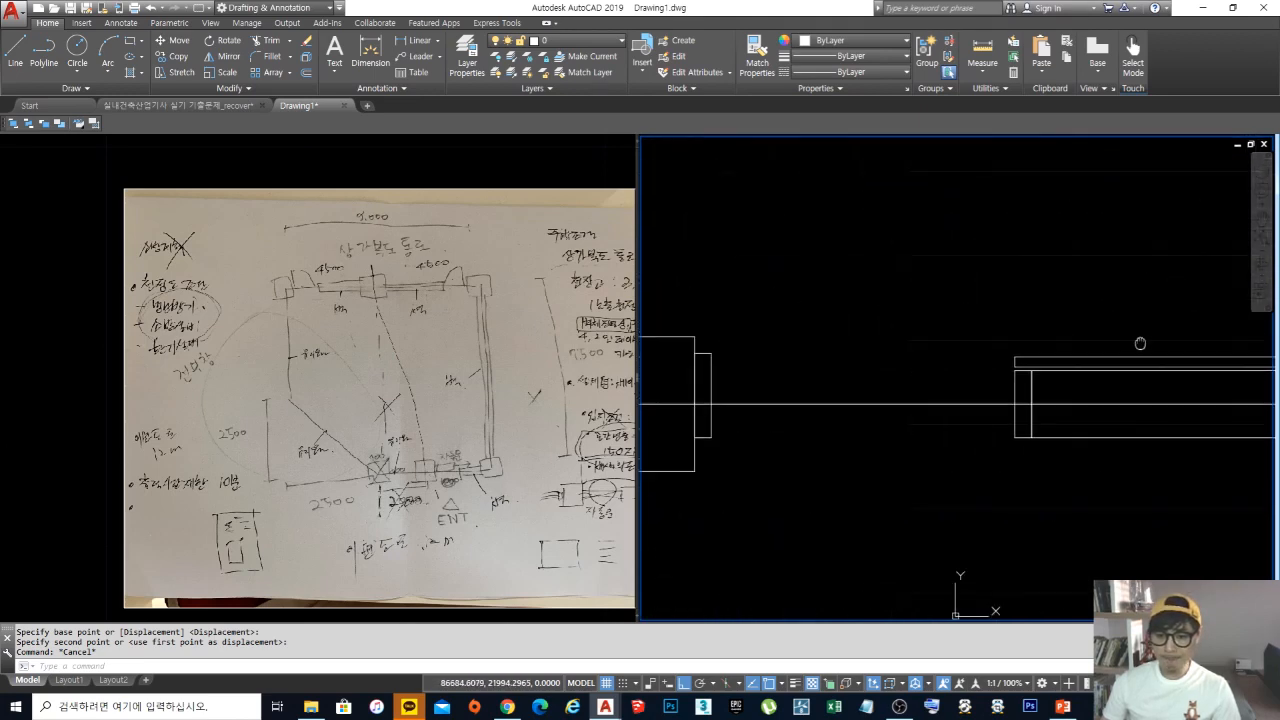
mouse_move(775, 342)
middle_down()
mouse_move(814, 338)
mouse_move(775, 341)
middle_up()
scroll(712, 365, up, 2)
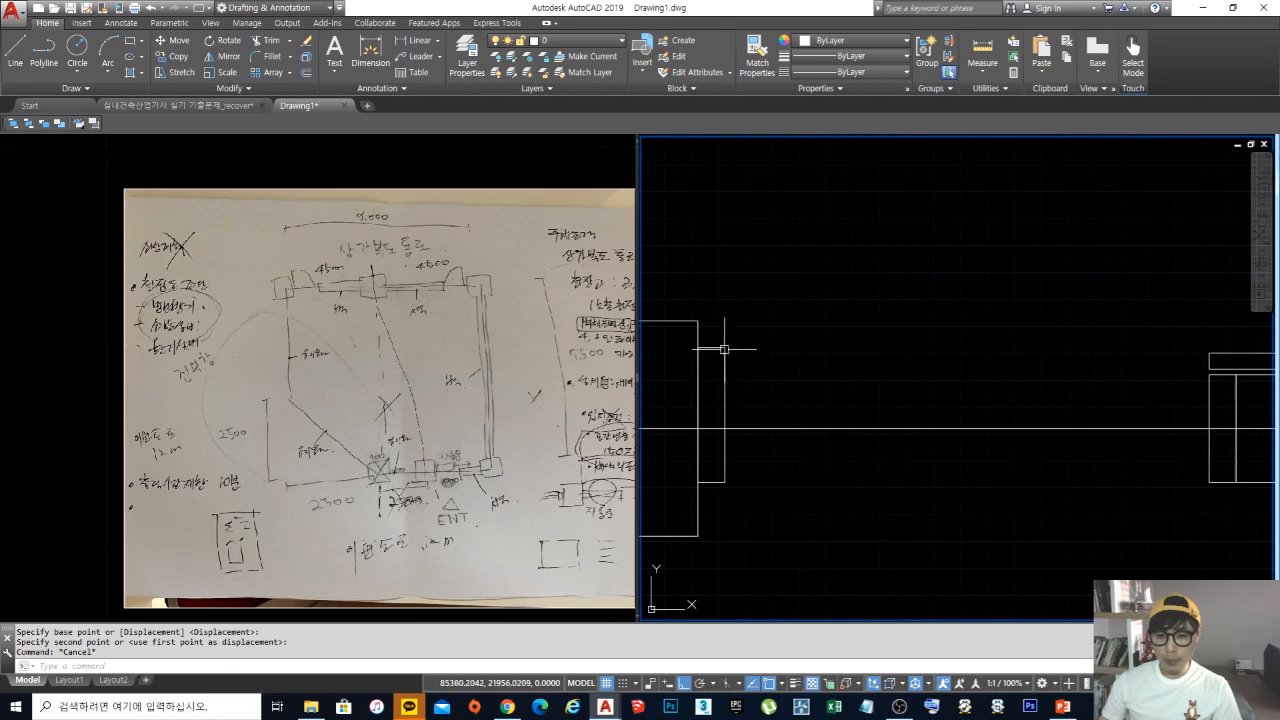
scroll(800, 328, down, 6)
middle_drag(957, 334, 830, 350)
scroll(966, 349, up, 6)
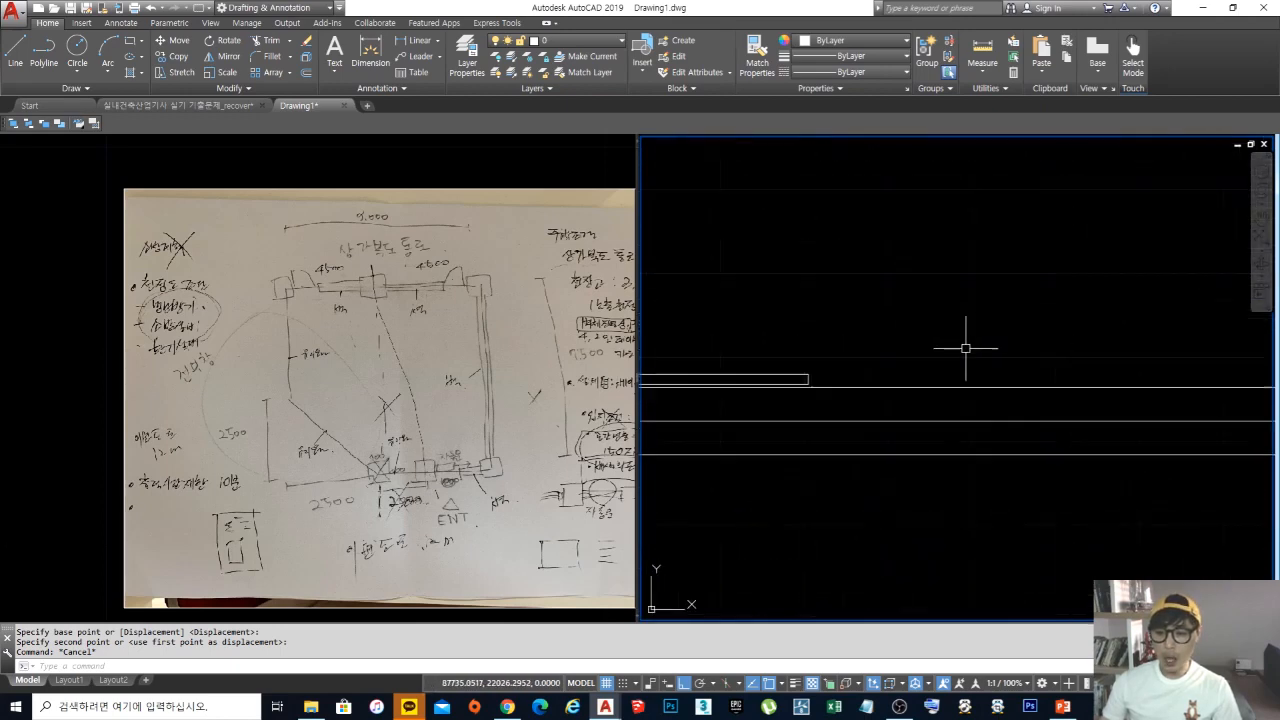
middle_drag(922, 350, 1019, 338)
text(rec)
key(Return)
click(890, 375)
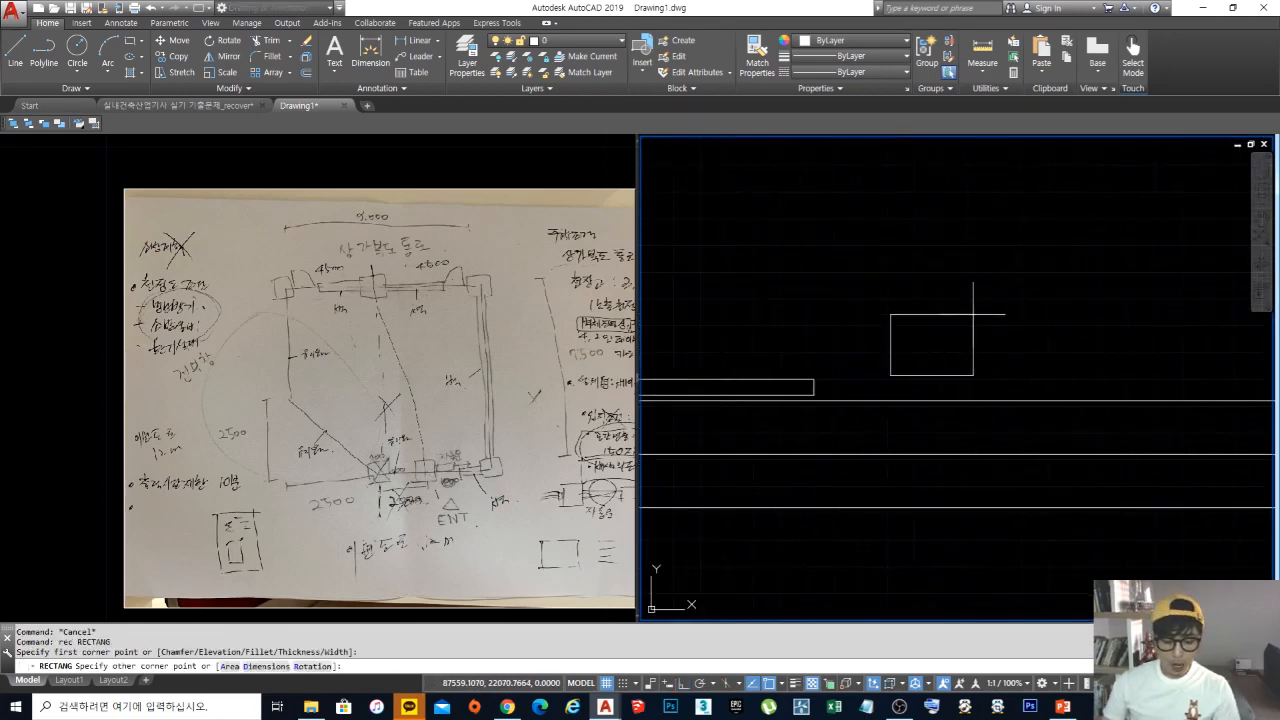
text(@50,)
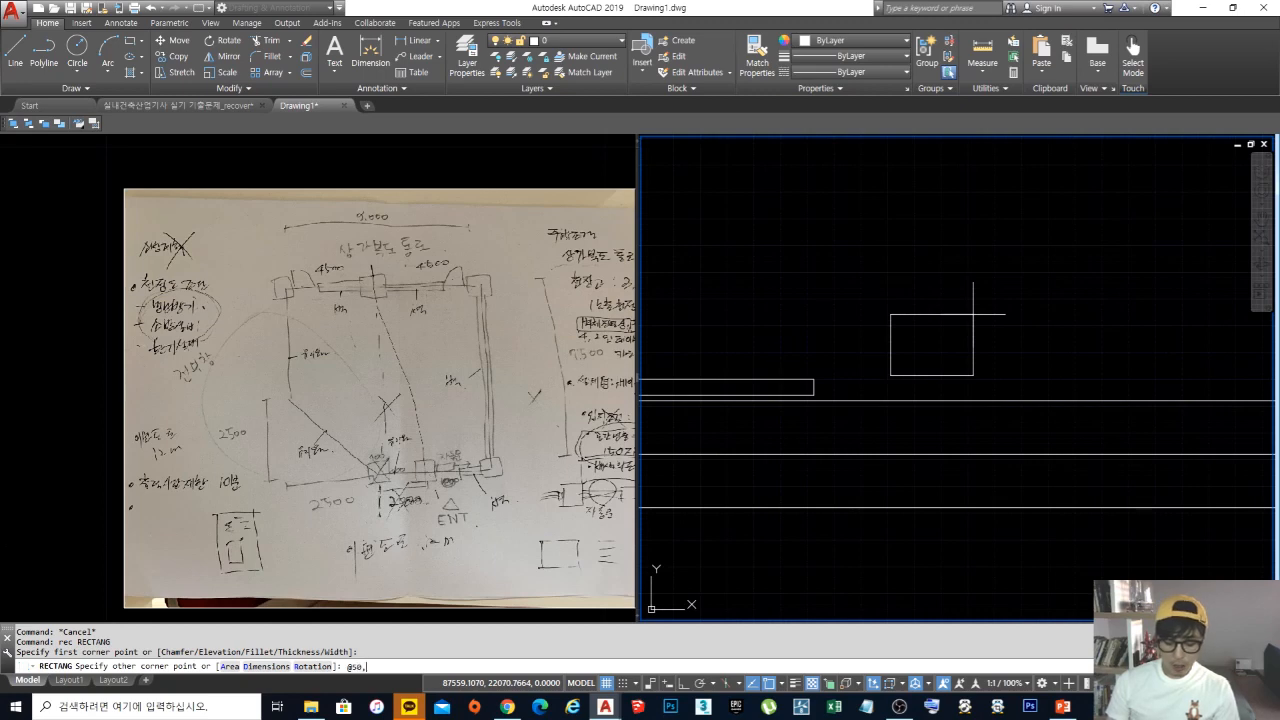
text(50)
key(Return)
Step: Move the square against the door leaf's right end and perpendicularly down onto the wall's upper line
text(m)
key(Return)
click(968, 363)
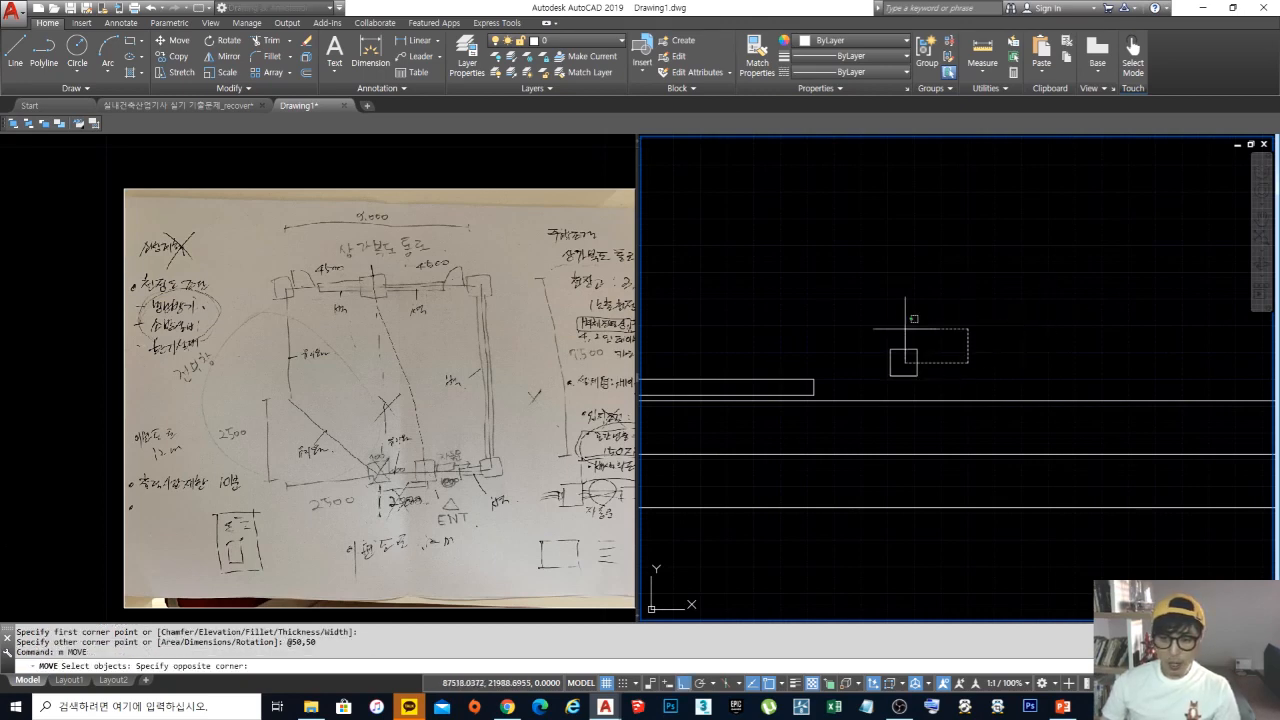
click(905, 328)
key(Return)
click(903, 362)
scroll(829, 392, up, 5)
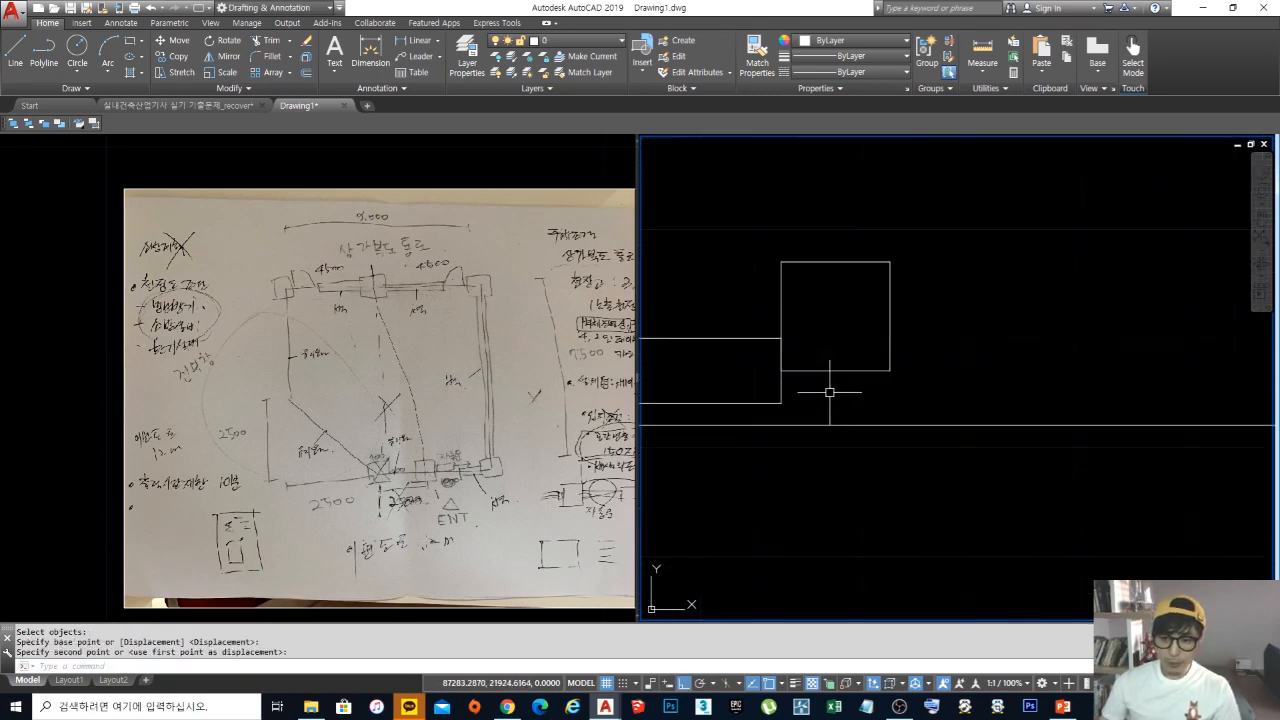
shift+right_click(790, 428)
click(835, 292)
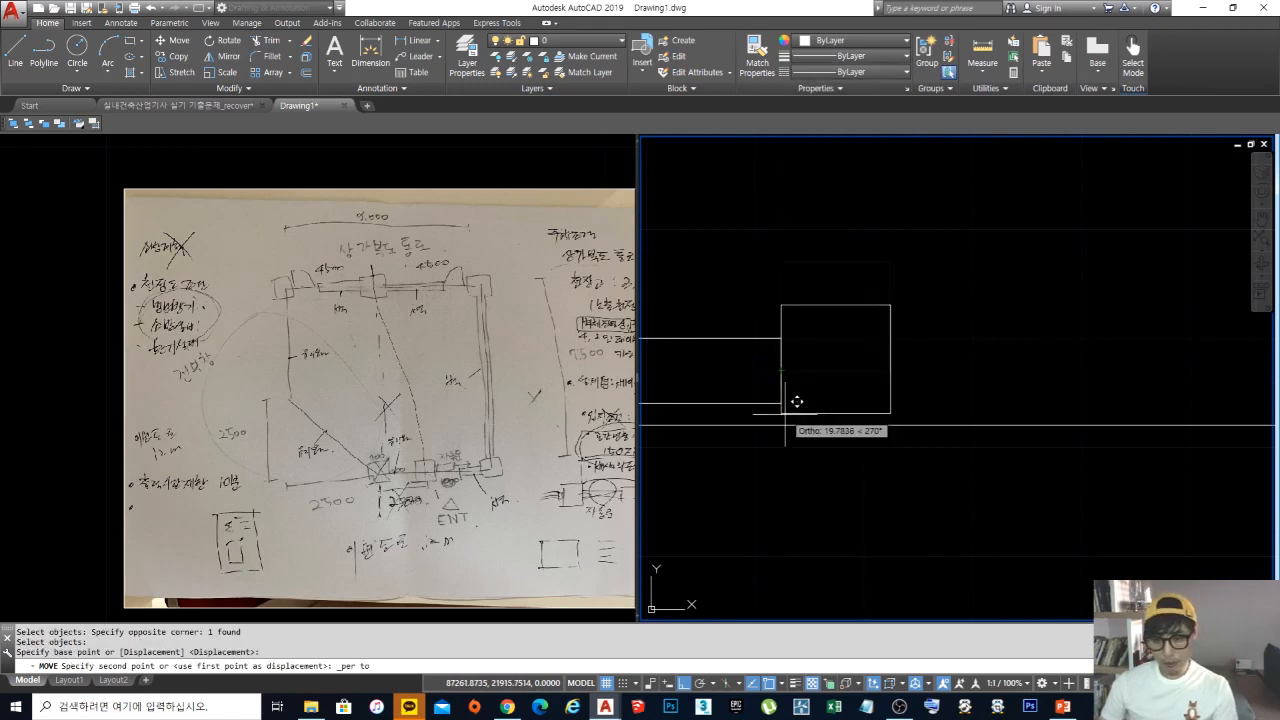
key(Escape)
Step: Slide the door leaf horizontally back to the left into a half-open position across the wall-side jamb
scroll(943, 349, down, 3)
scroll(1030, 330, up, 2)
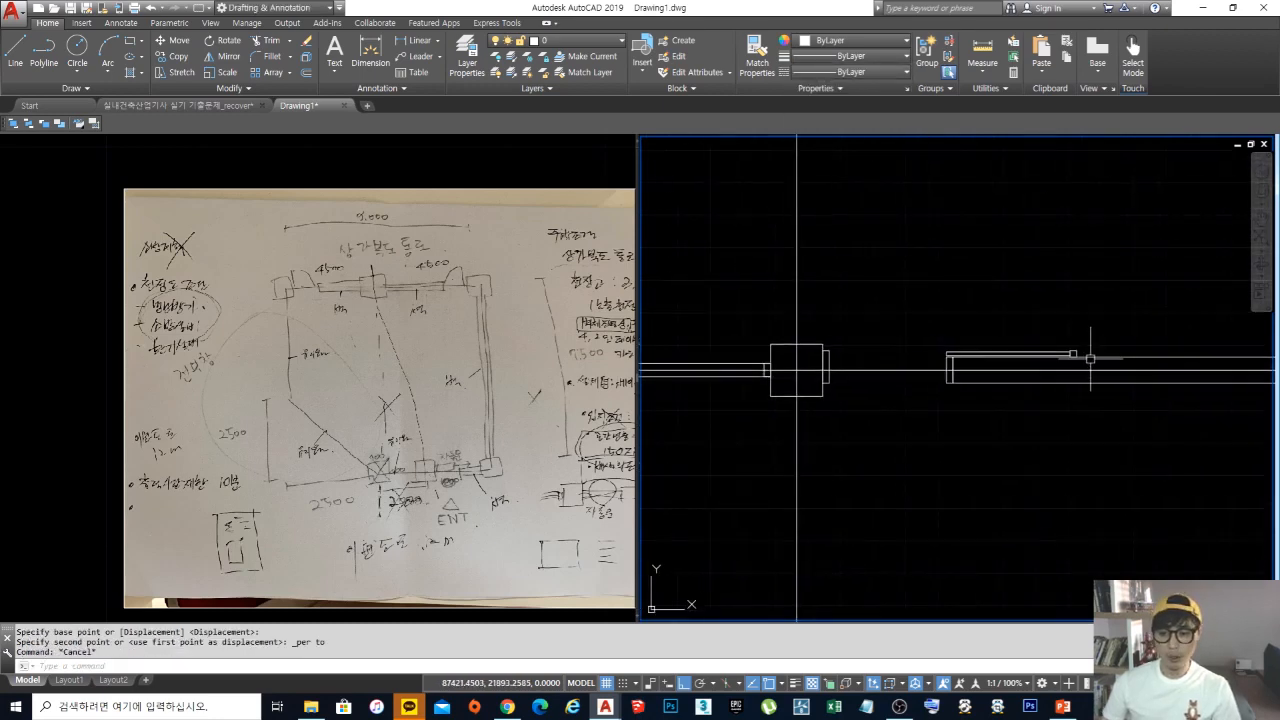
scroll(1070, 357, up, 4)
scroll(1051, 308, down, 3)
middle_drag(1051, 308, 1122, 343)
text(m)
key(space)
click(1081, 338)
key(space)
click(1093, 268)
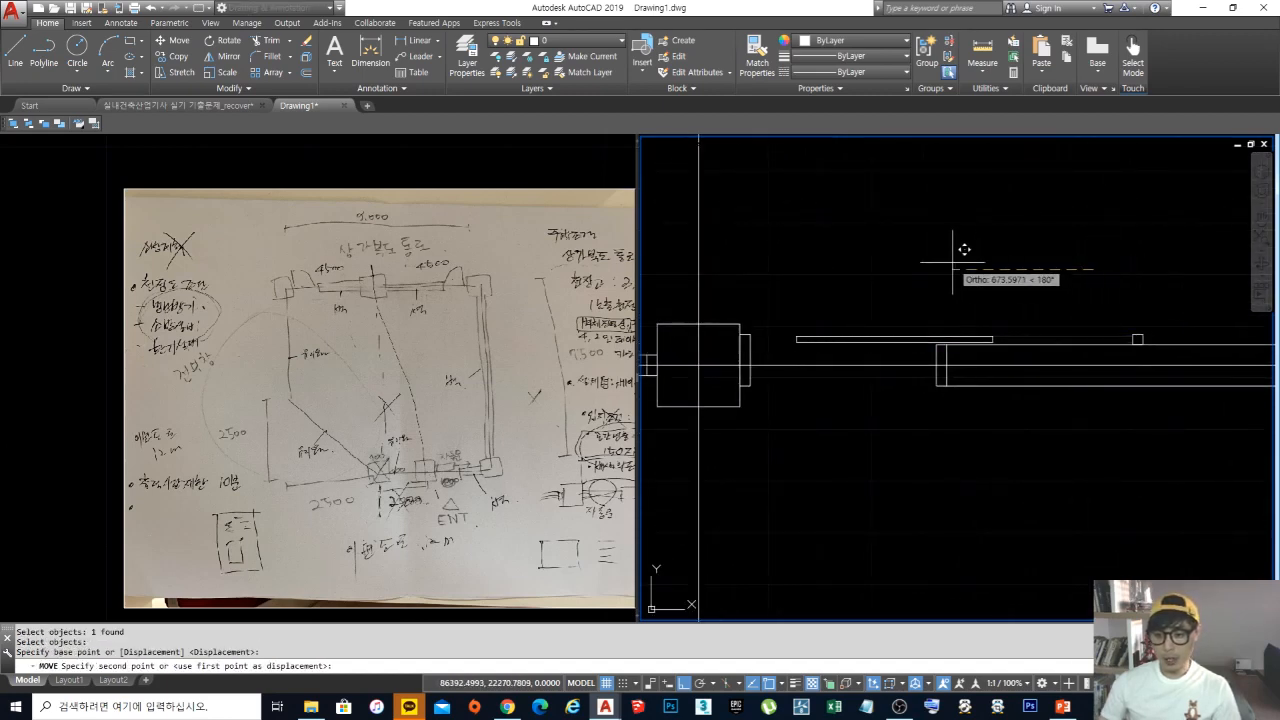
key(Escape)
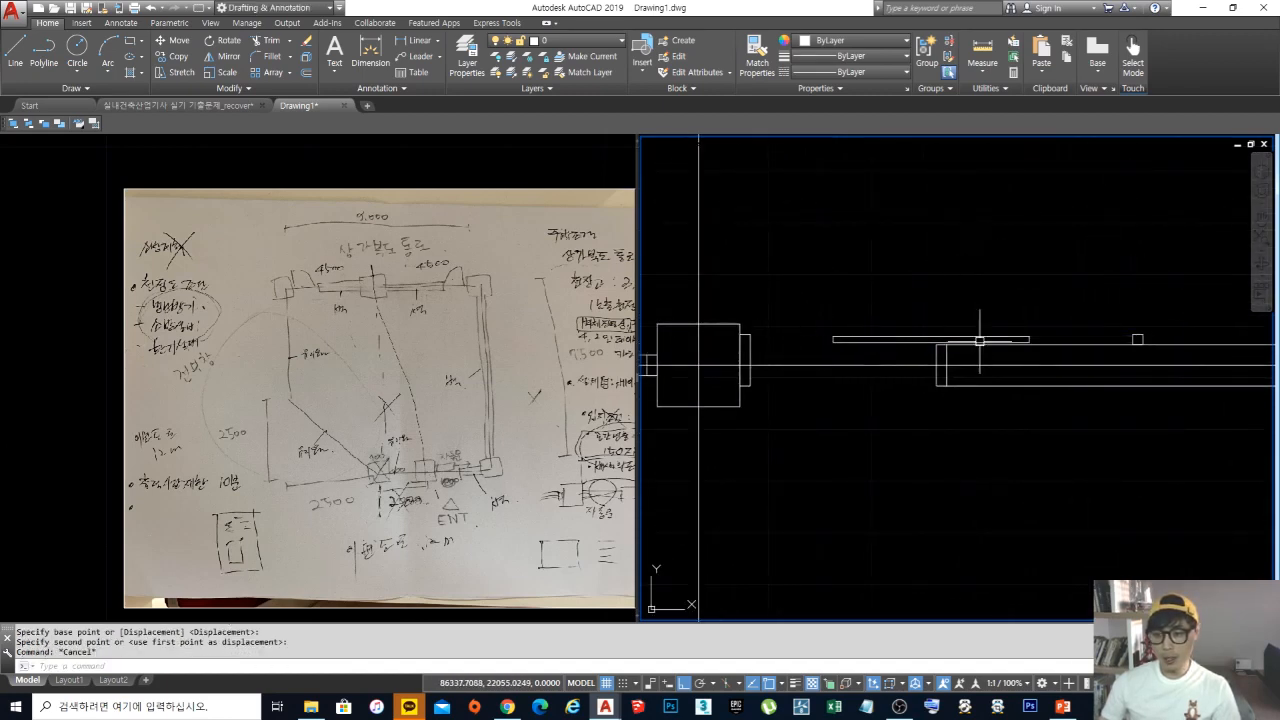
Step: Draw a horizontal line from the column-side jamb's upper inner corner to the square's upper left corner
scroll(980, 334, up, 2)
middle_drag(980, 334, 927, 347)
text(l)
key(space)
scroll(971, 291, down, 2)
middle_drag(781, 343, 806, 343)
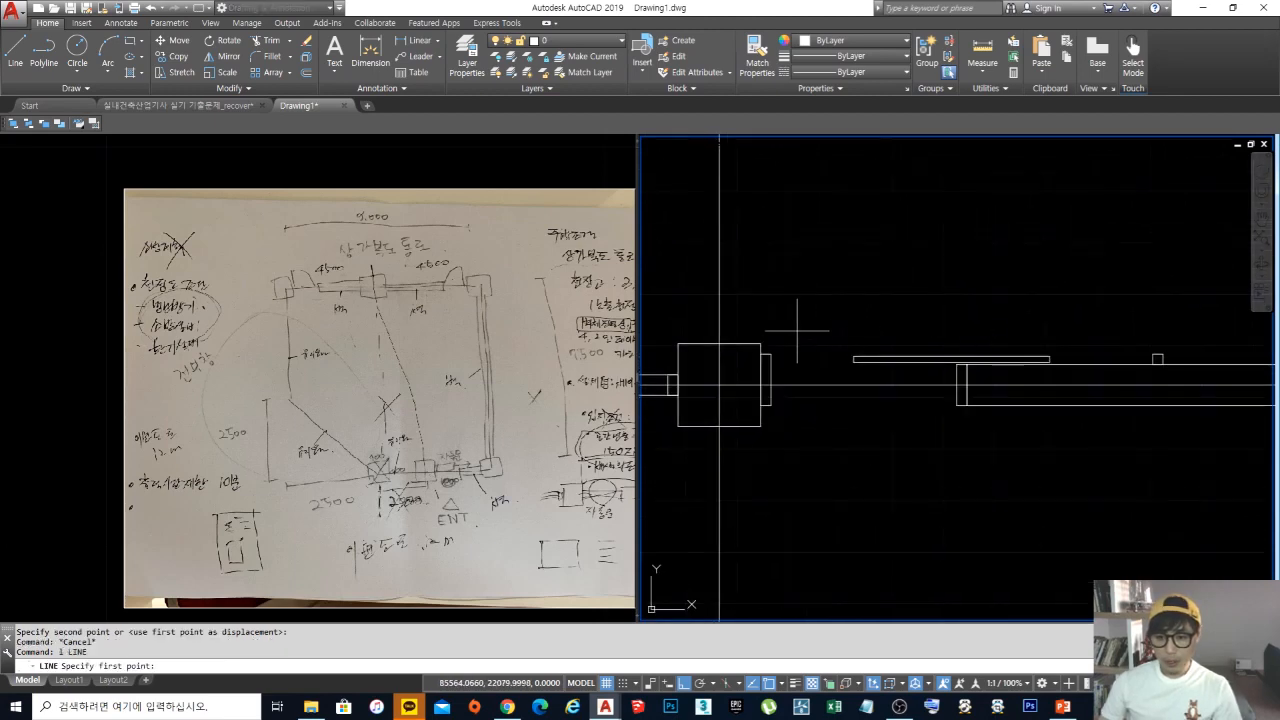
click(775, 355)
scroll(1158, 351, up, 2)
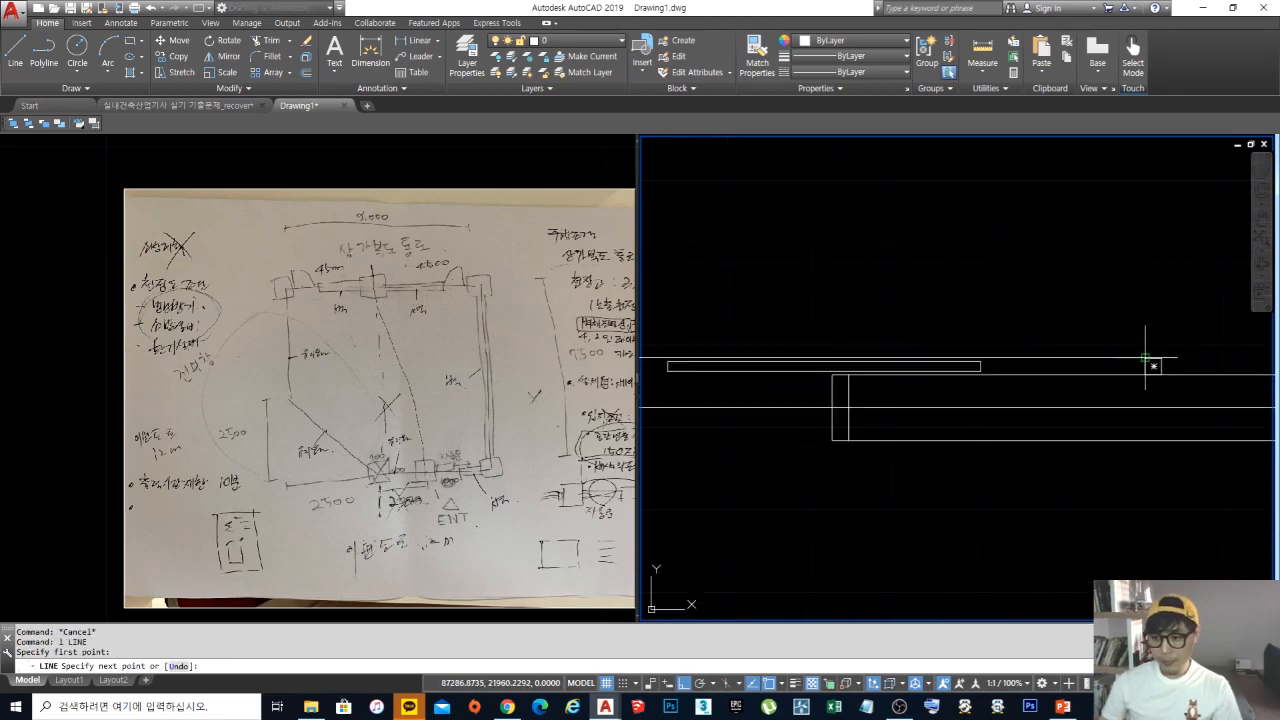
click(1146, 357)
key(space)
Step: Draw a second horizontal line from the square's lower left corner back toward the column-side jamb
scroll(1149, 349, down, 4)
middle_drag(1155, 349, 1163, 349)
scroll(1151, 360, up, 6)
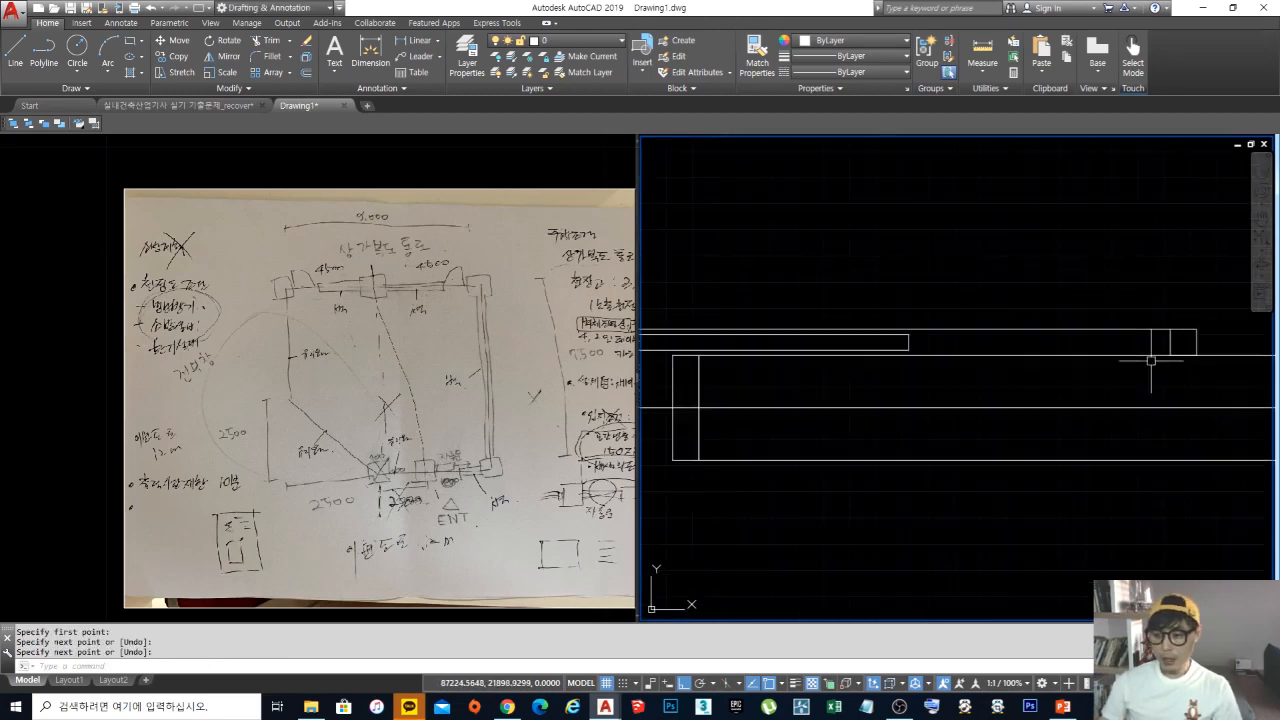
key(space)
click(1181, 357)
scroll(905, 362, up, 5)
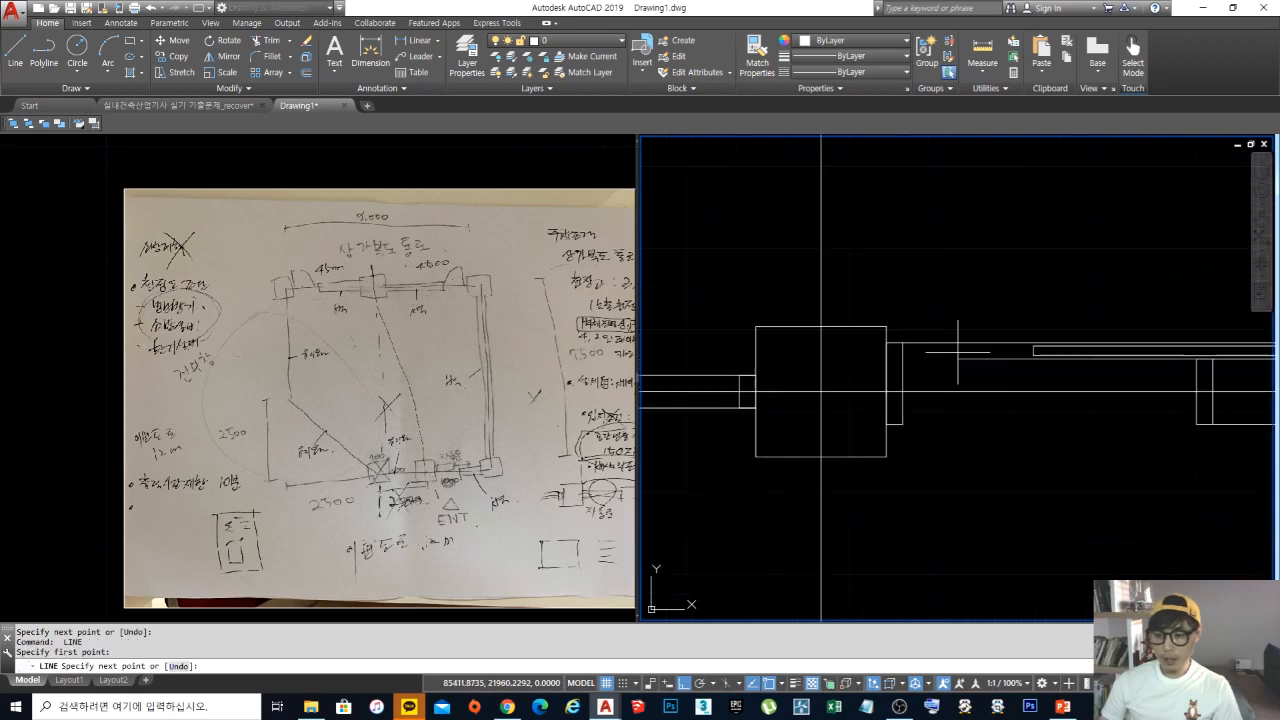
click(895, 363)
key(space)
Step: Extend the lower horizontal track line to the column-side jamb's inner face
text(ex)
key(space)
key(space)
click(922, 379)
click(917, 354)
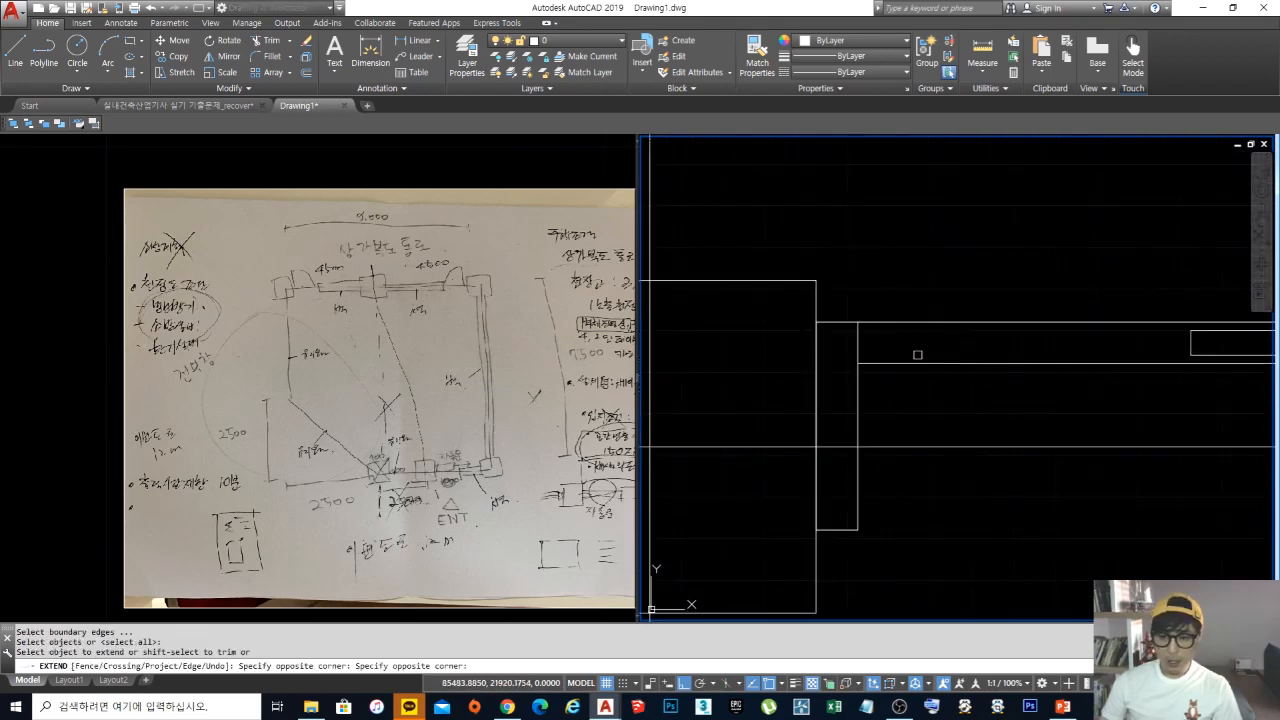
key(space)
scroll(944, 352, down, 6)
mouse_move(1010, 338)
middle_down()
mouse_move(879, 373)
mouse_move(920, 374)
mouse_move(898, 371)
middle_up()
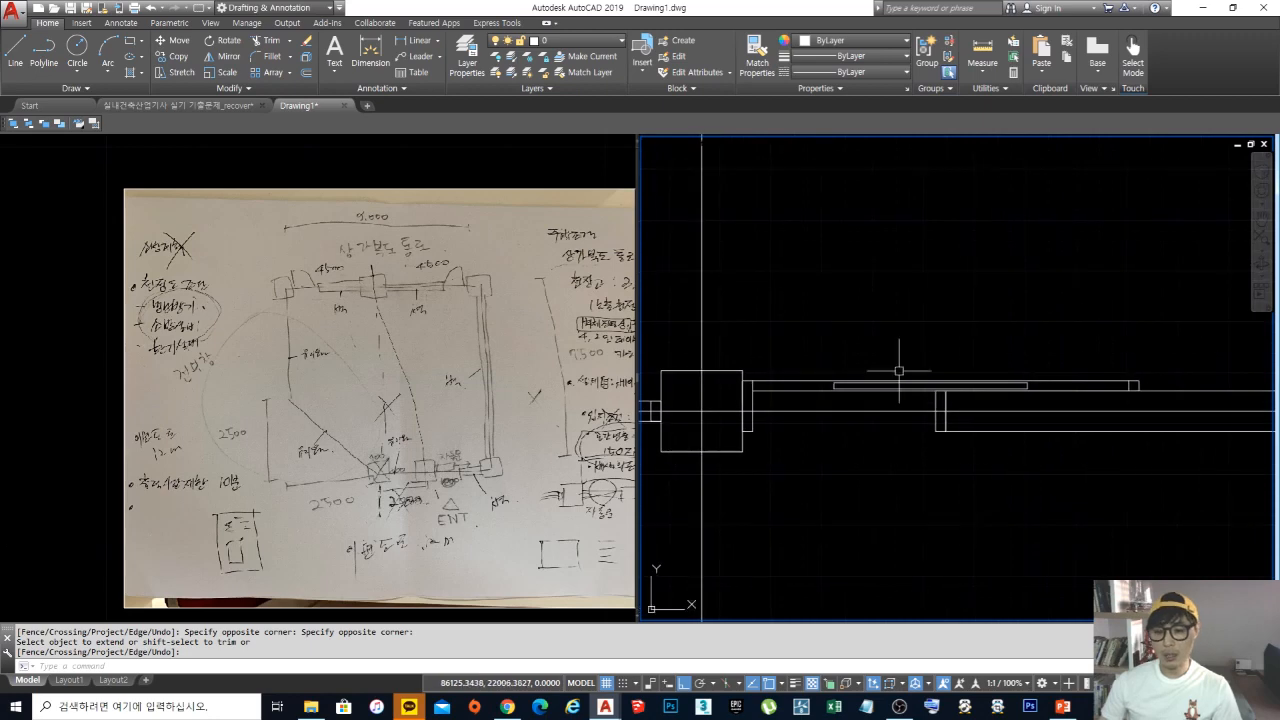
Step: Erase the lower horizontal line between the column-side jamb and the square
key(space)
text(e)
key(space)
click(807, 388)
key(space)
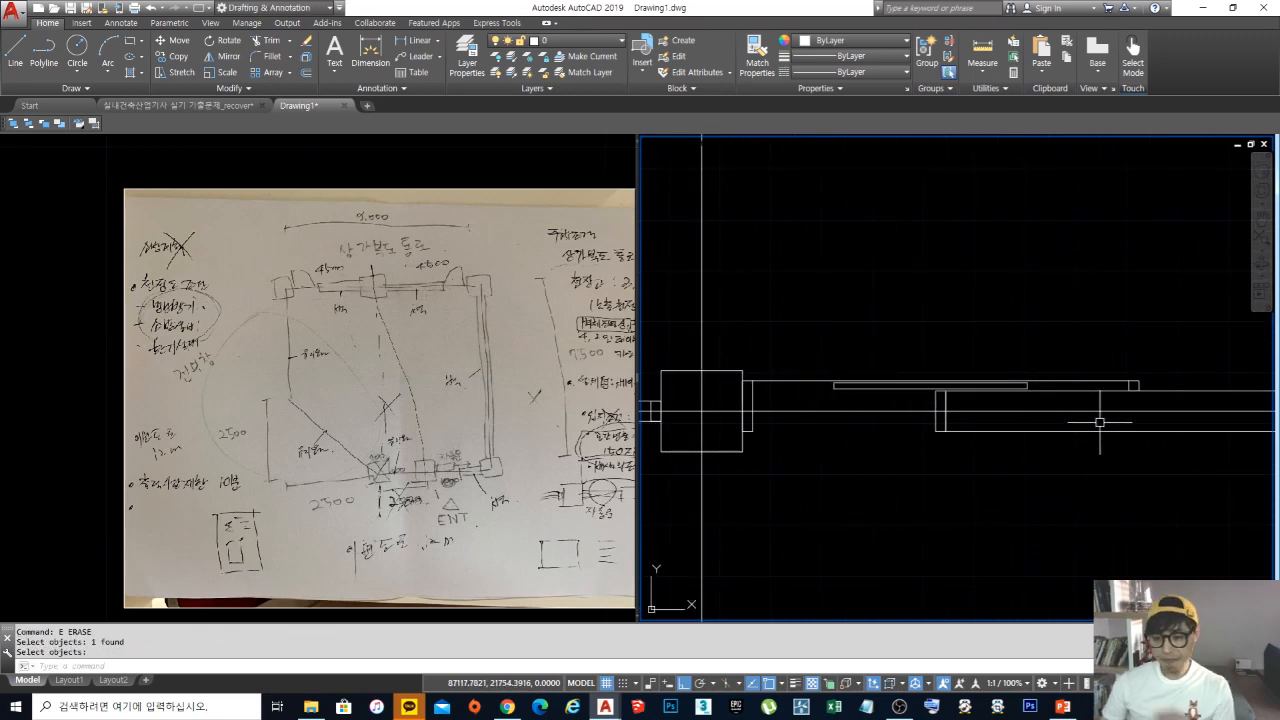
Step: Draw a line across the door opening between the two jambs' lower inner corners and select it
text(l)
key(space)
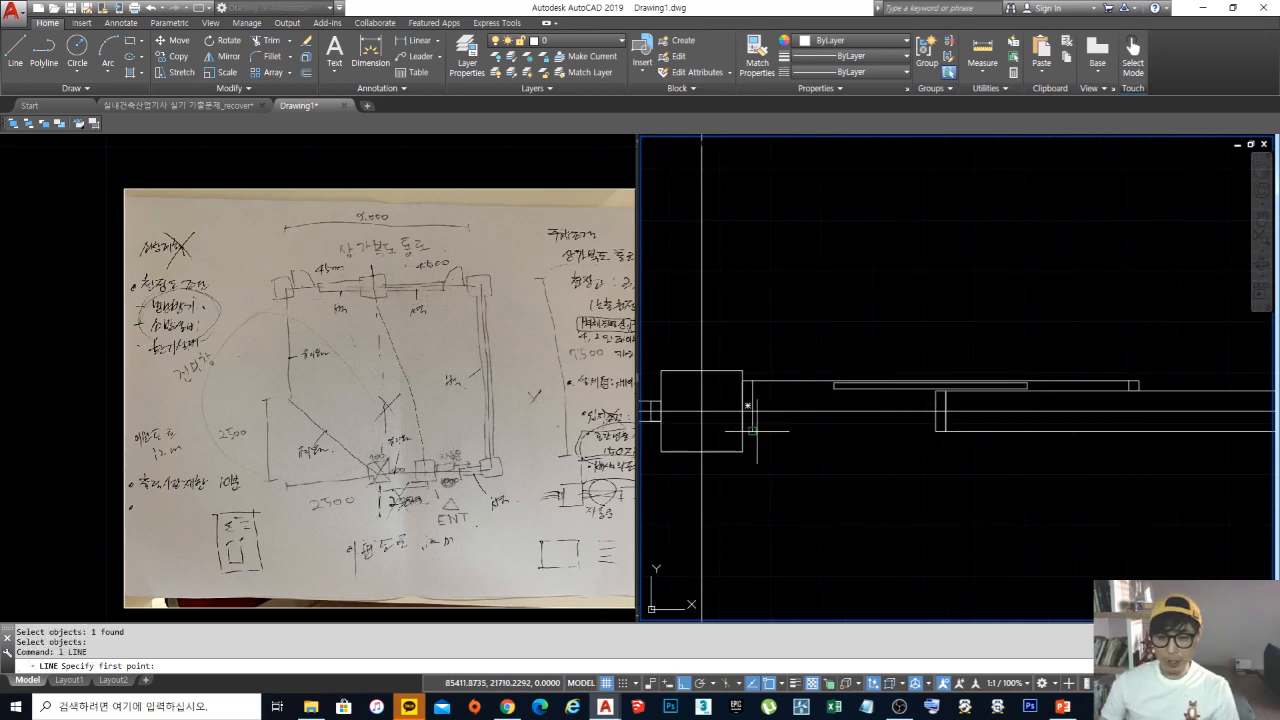
click(752, 430)
click(936, 430)
key(space)
click(829, 443)
click(811, 401)
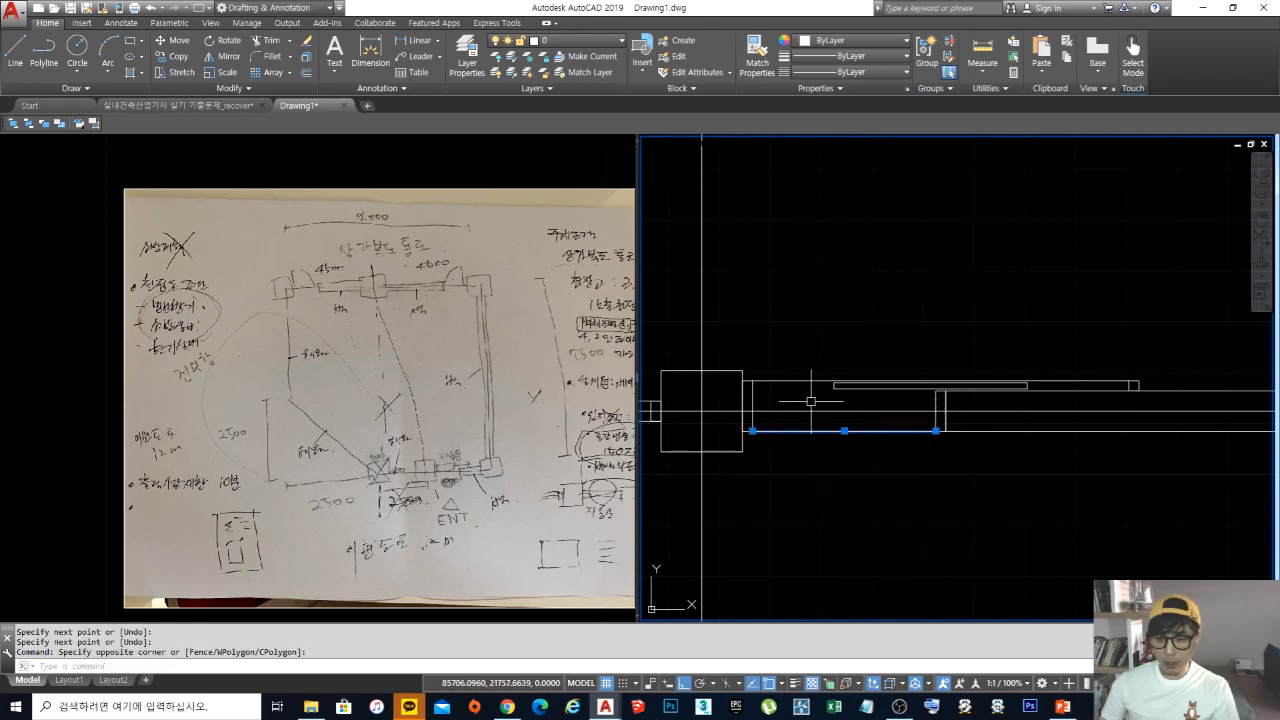
click(802, 387)
click(797, 361)
key(Escape)
click(794, 393)
click(776, 347)
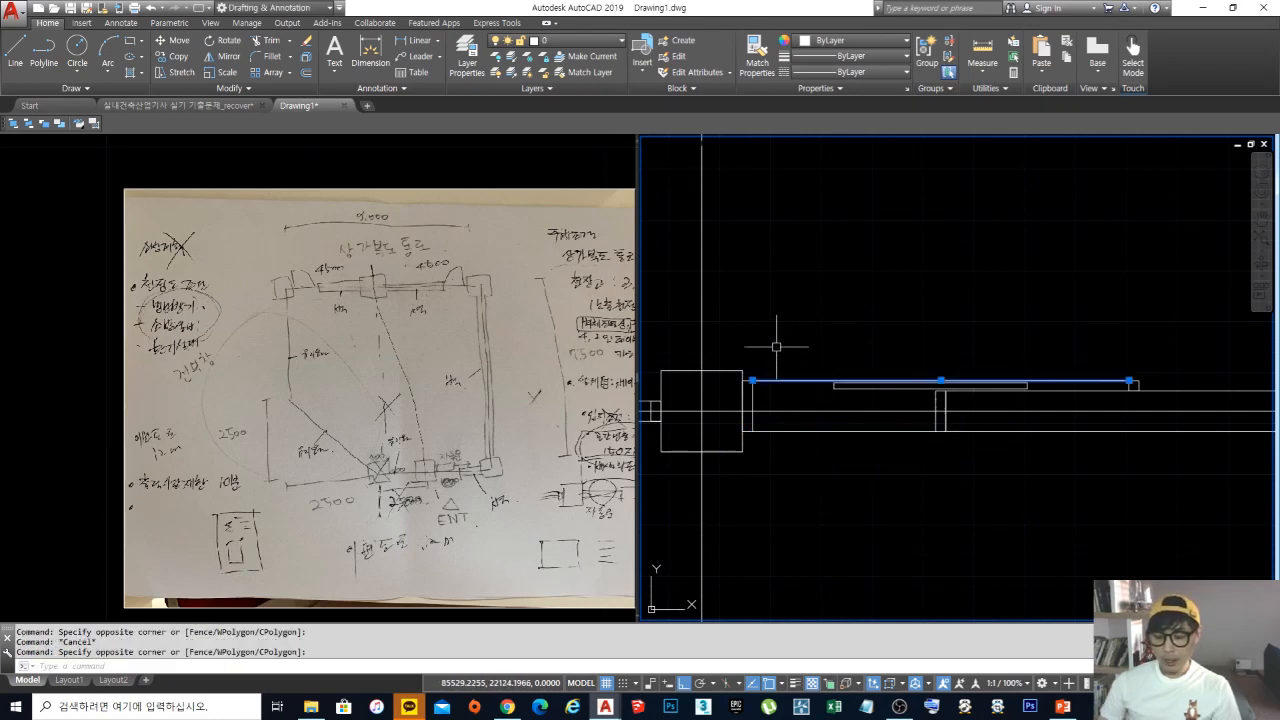
key(Escape)
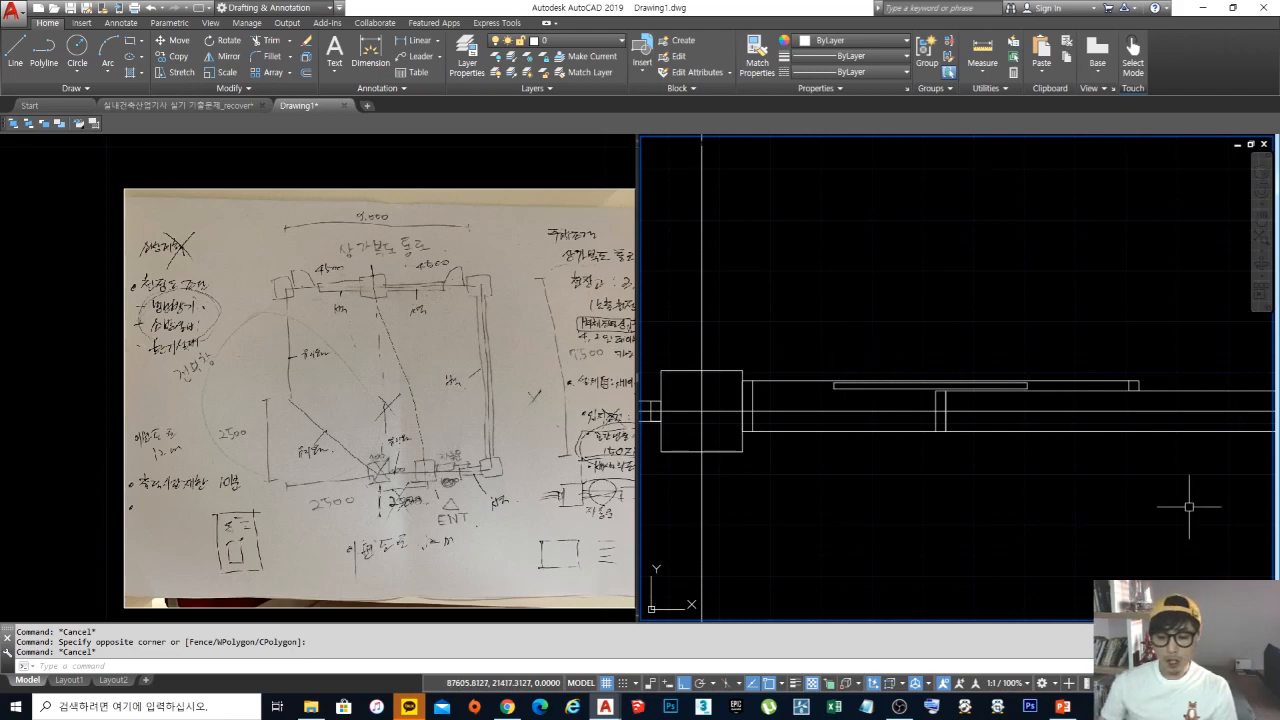
Step: Switch to the browser to examine the sliding automatic door reference photo and return to the drawing
click(507, 707)
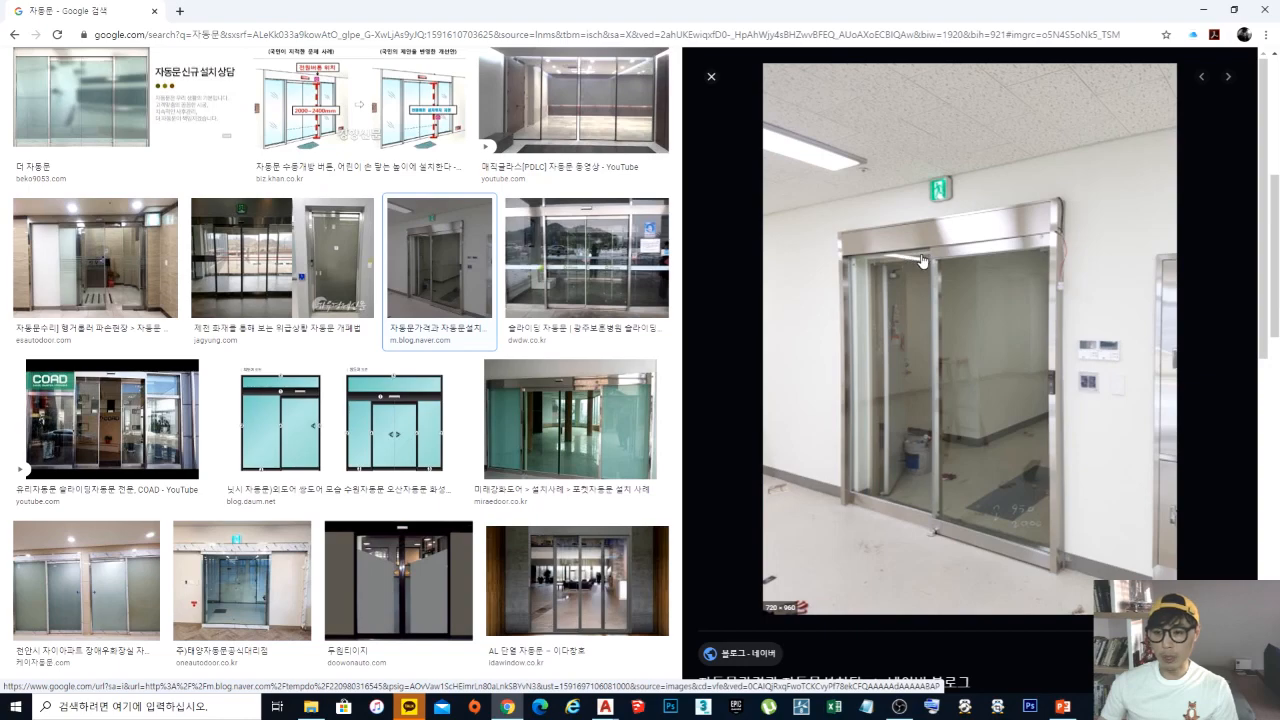
click(1206, 14)
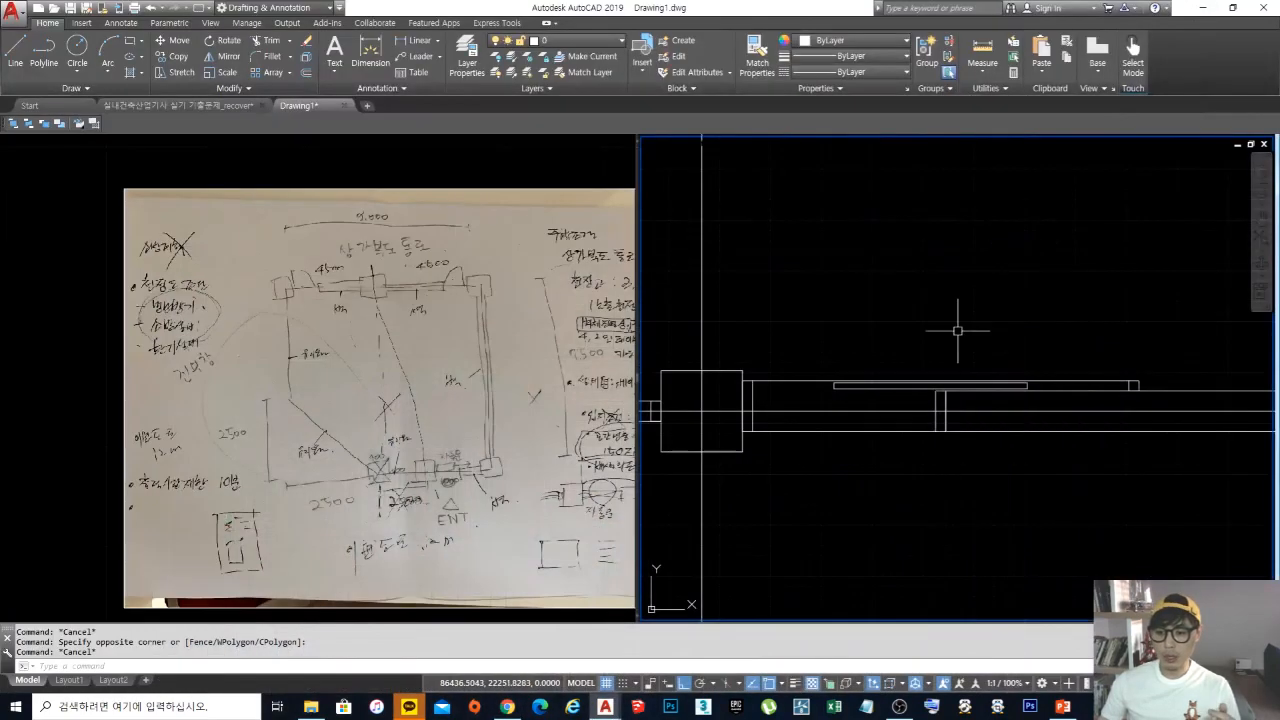
Step: Draw a horizontal line from the end post's lower corner to the column-side jamb's inner face
text(l)
key(Return)
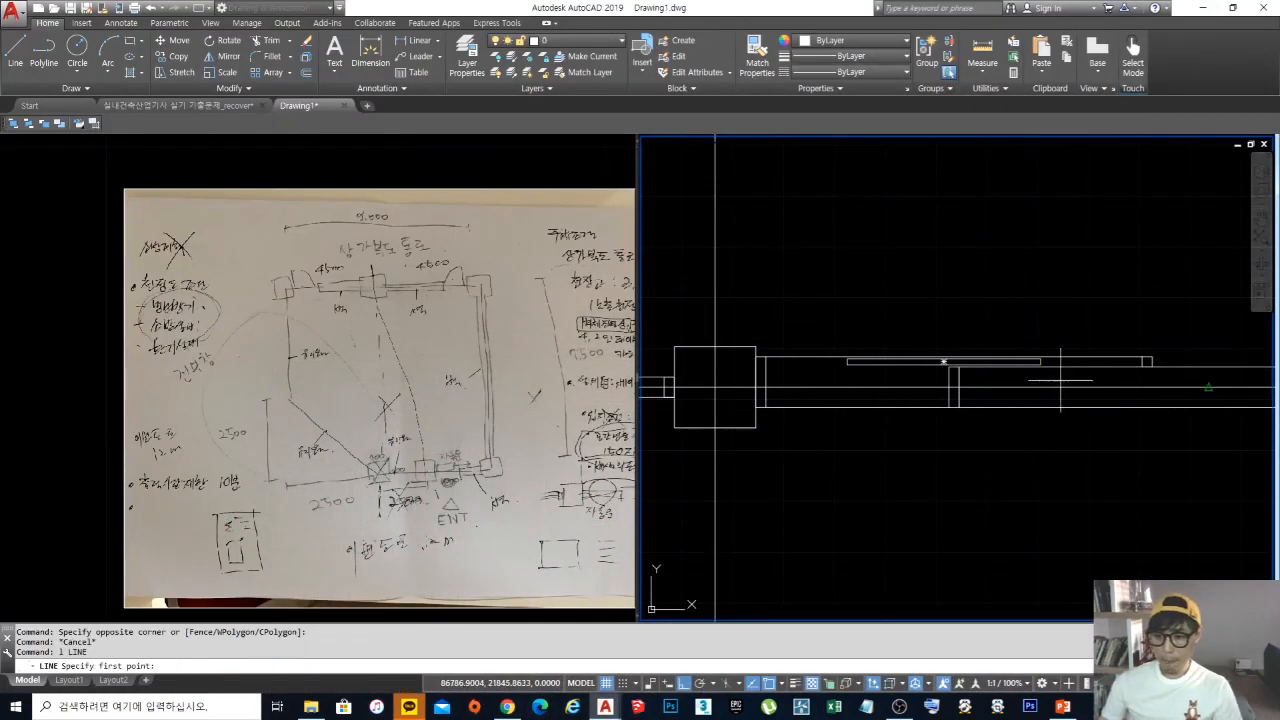
click(1147, 361)
click(778, 368)
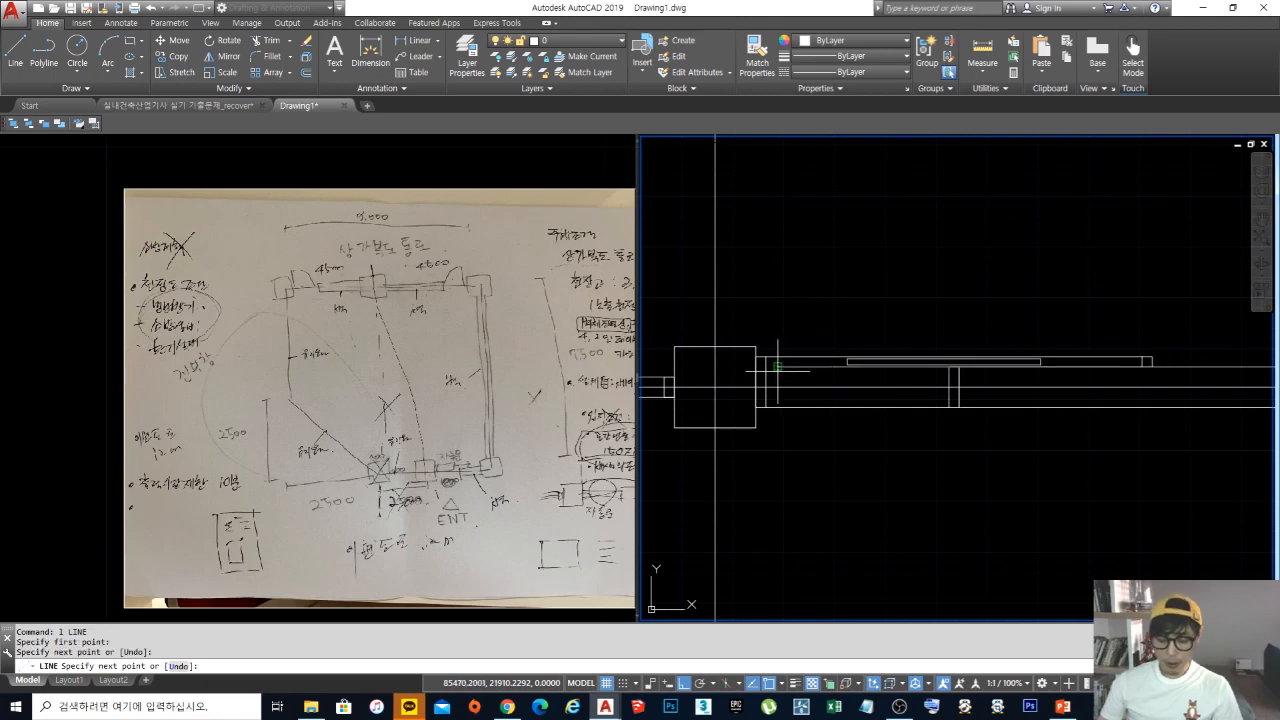
key(Escape)
text(ex)
key(Return)
key(Return)
key(Escape)
Step: Set the two horizontal track lines between the column-side jamb and end post to Blue with the HIDDEN2 linetype
click(814, 376)
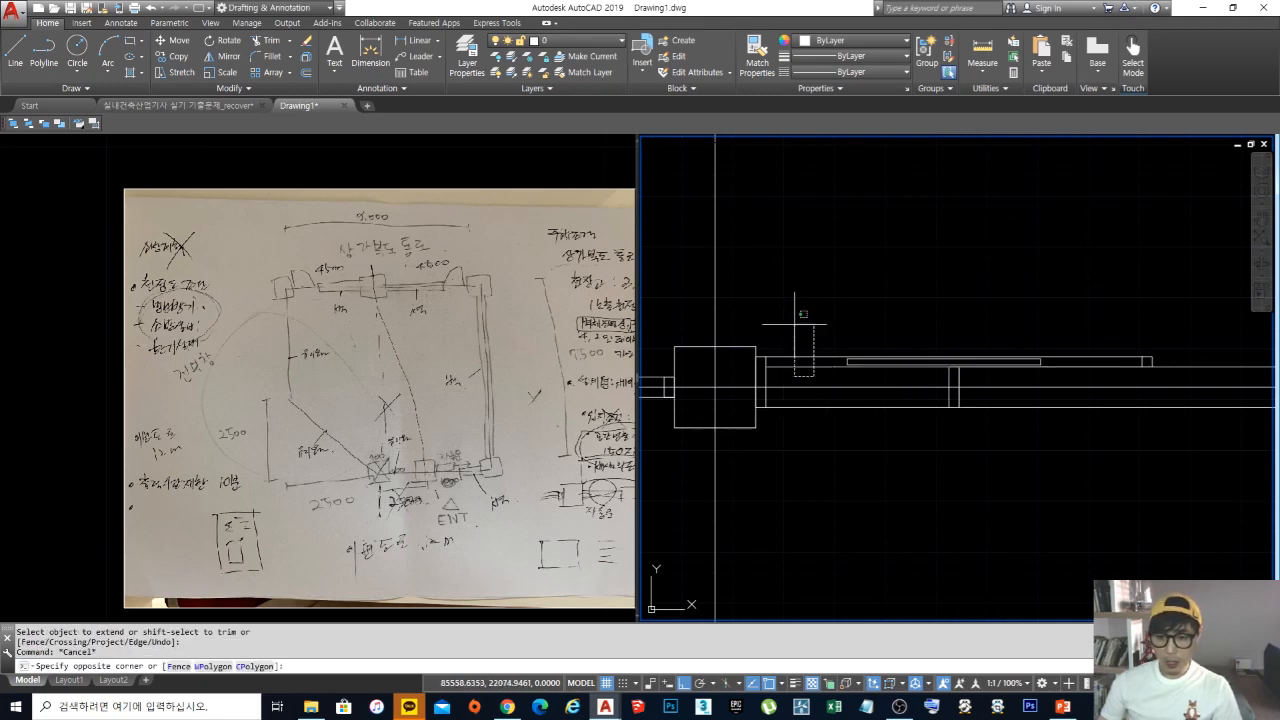
click(794, 321)
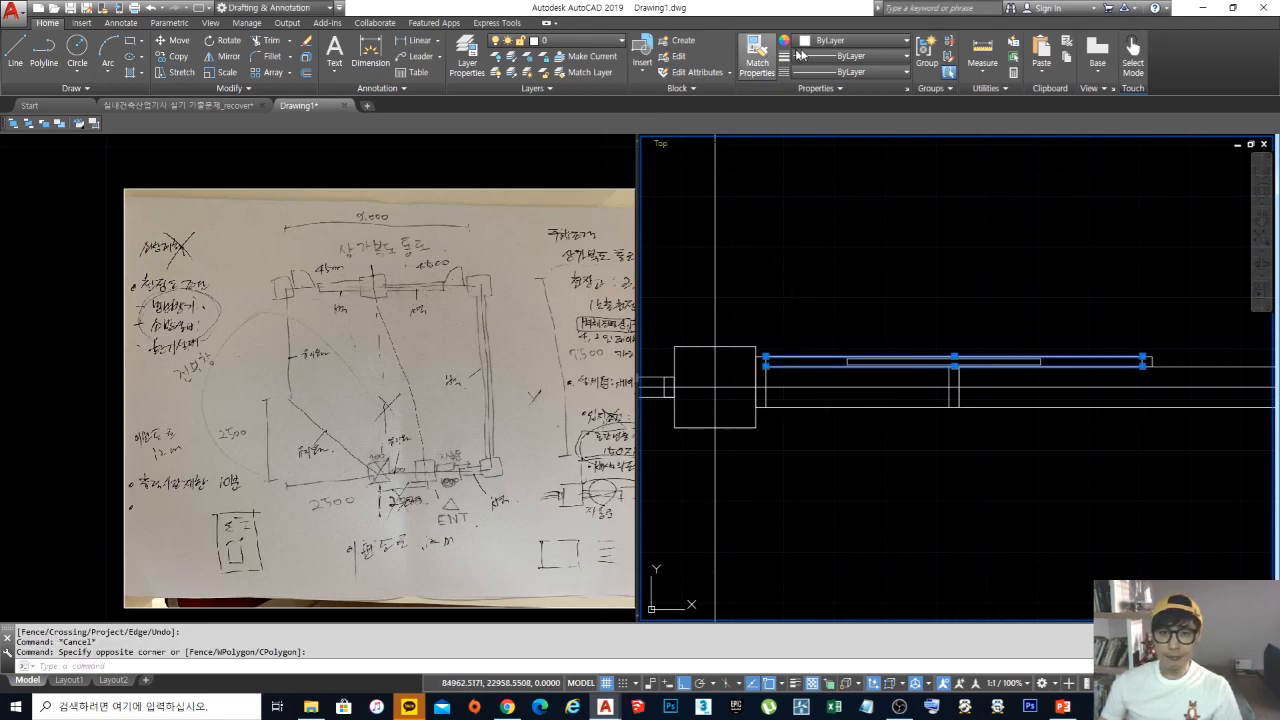
click(852, 40)
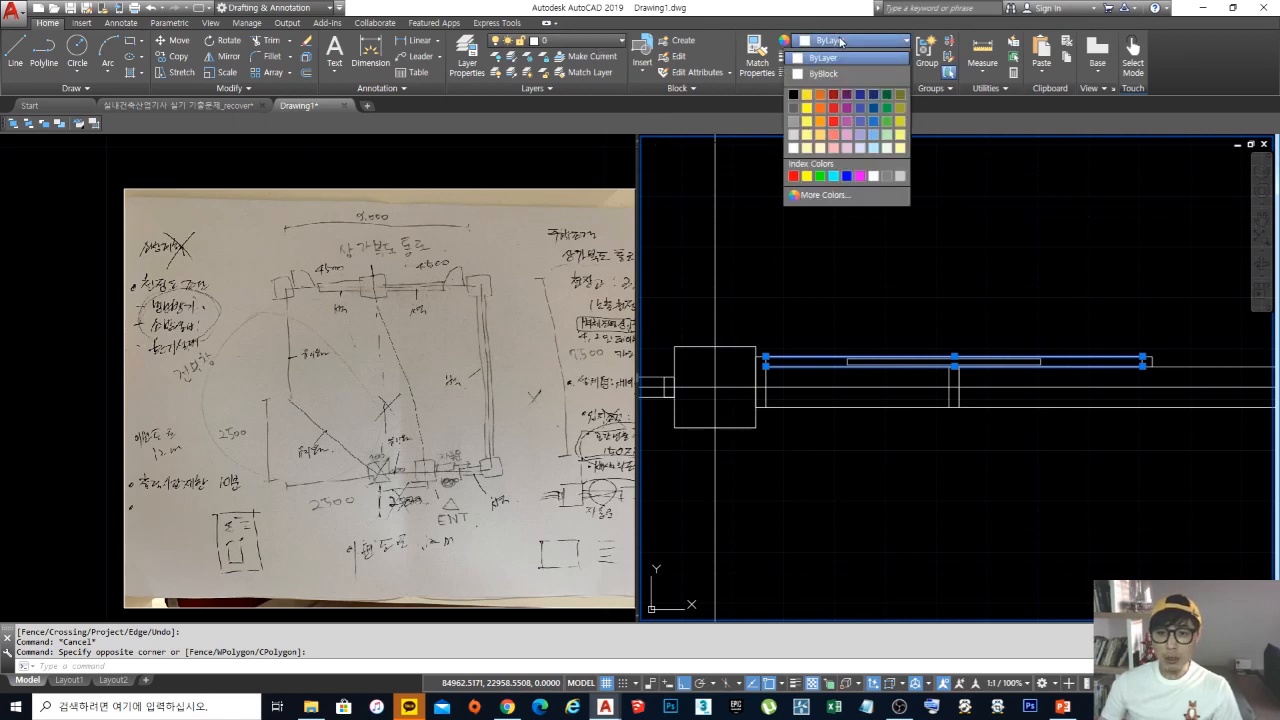
click(845, 177)
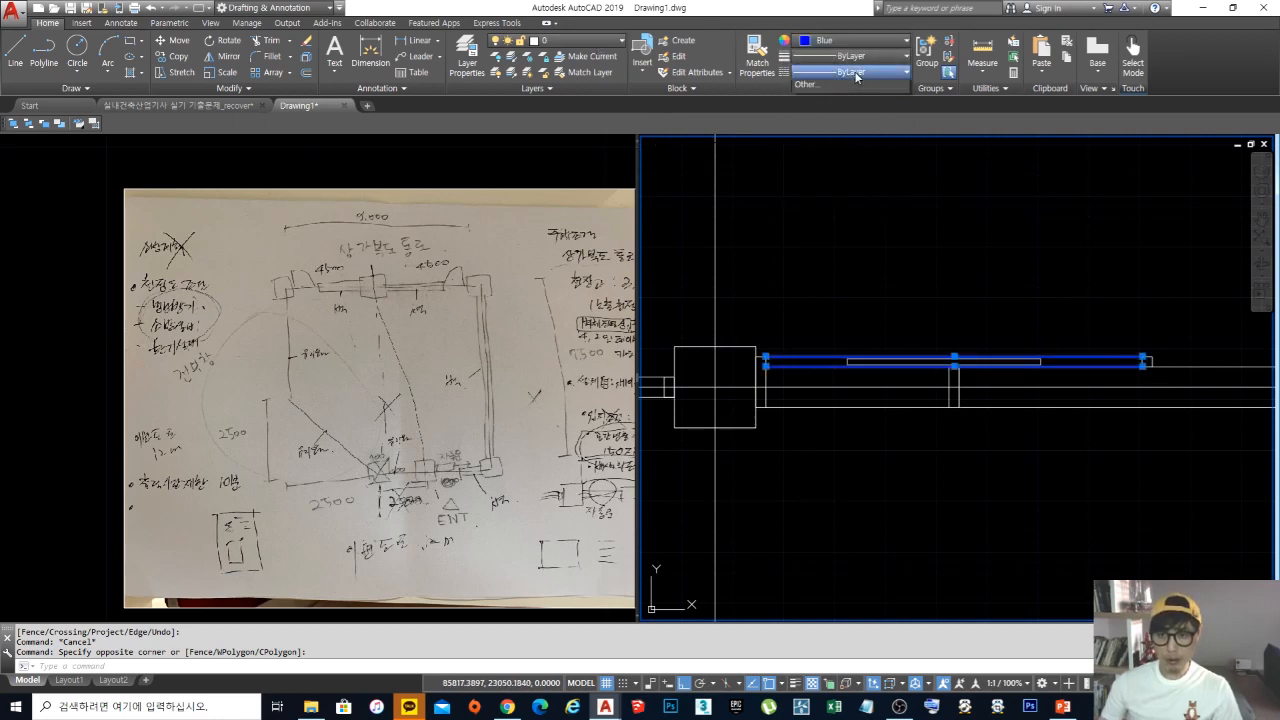
click(851, 72)
click(866, 157)
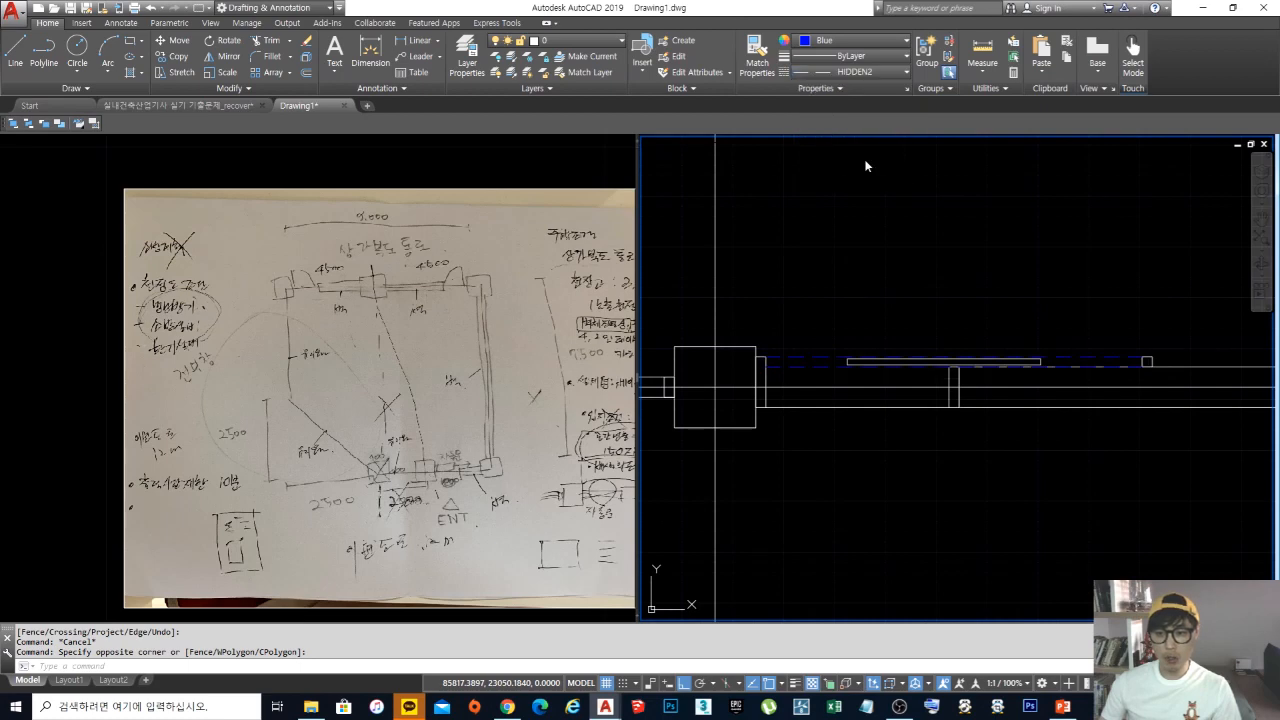
key(Escape)
mouse_move(927, 369)
middle_down()
mouse_move(871, 366)
mouse_move(871, 334)
mouse_move(905, 367)
mouse_move(952, 348)
middle_up()
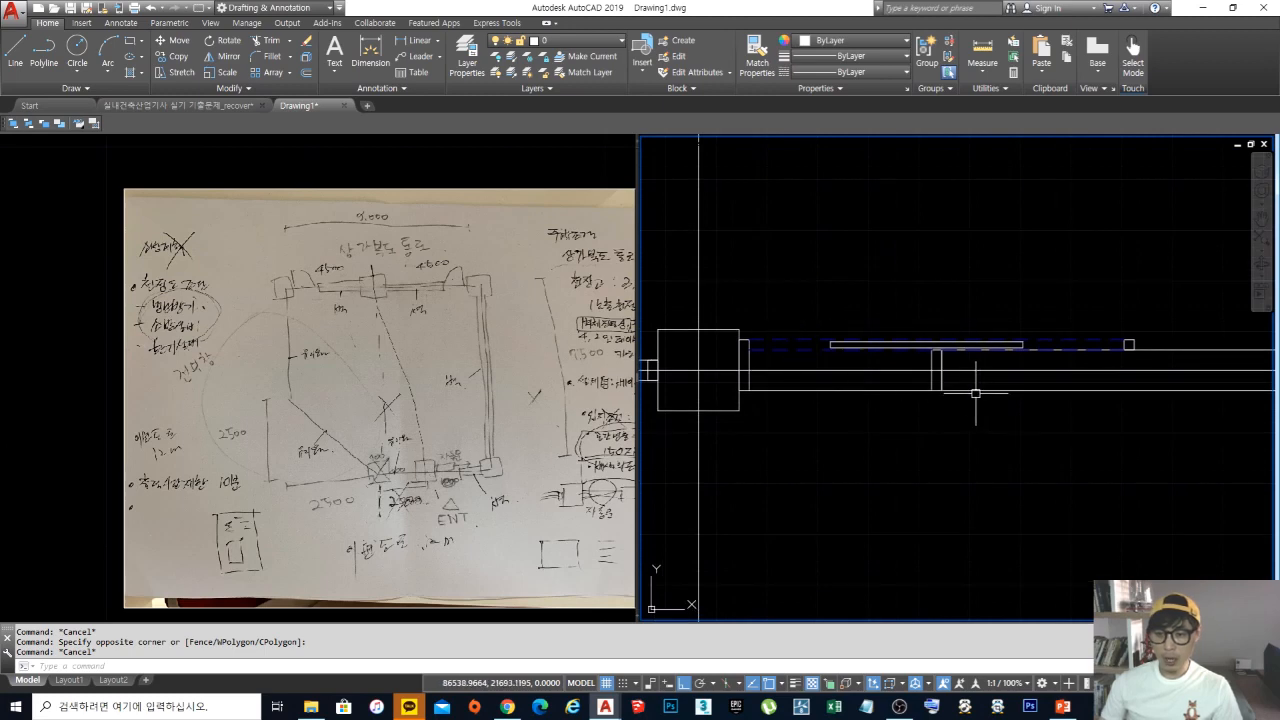
Step: Set the line joining the two jambs' lower inner corners to Blue
click(881, 390)
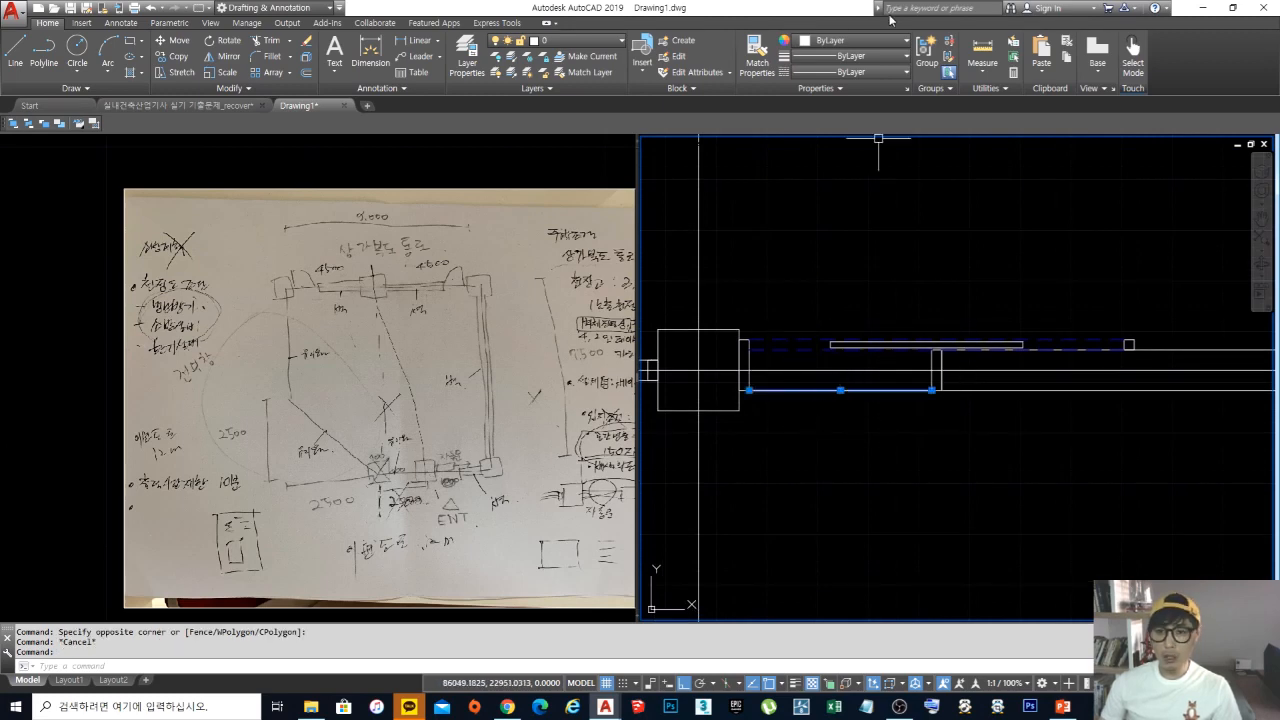
click(853, 42)
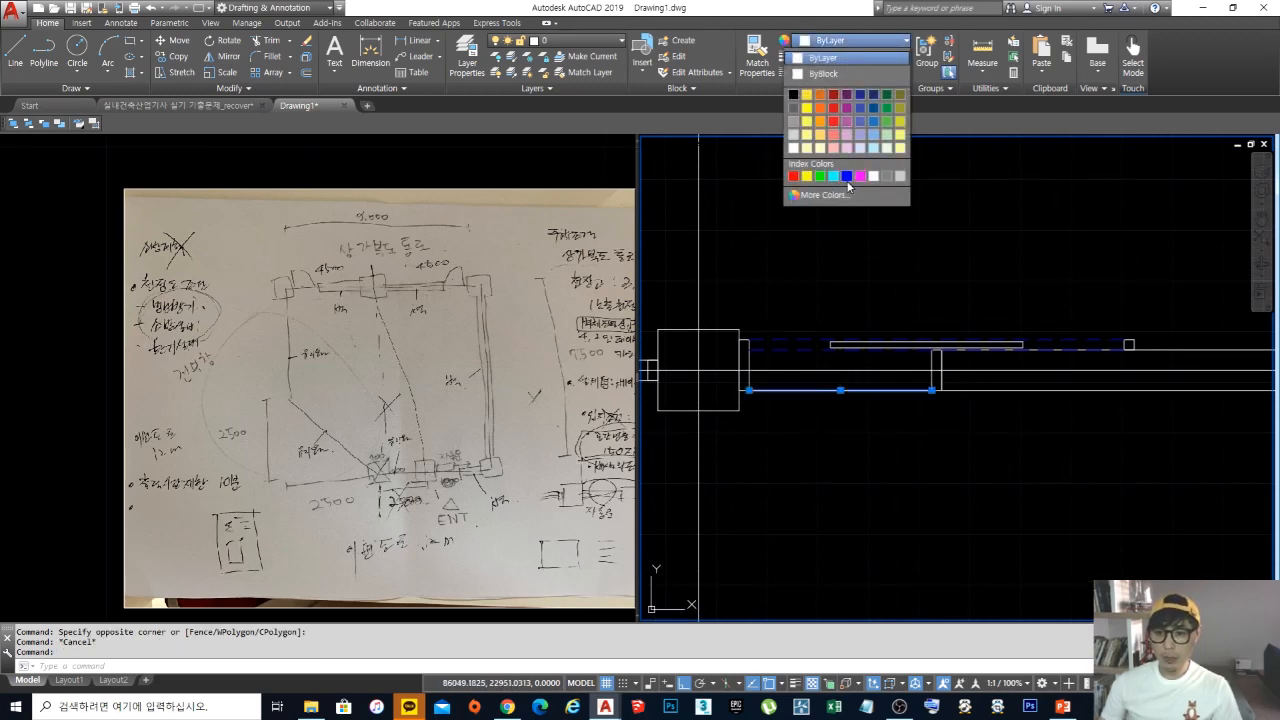
click(847, 177)
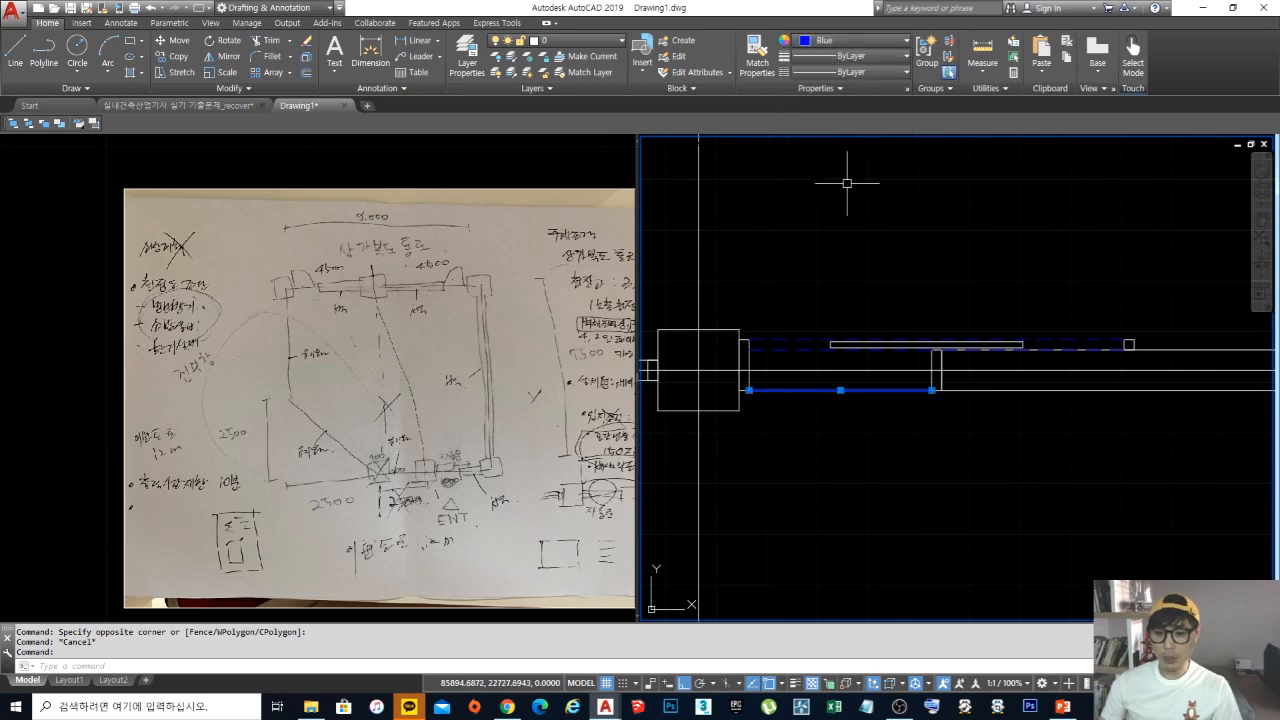
key(Escape)
scroll(817, 392, up, 2)
click(832, 405)
click(815, 383)
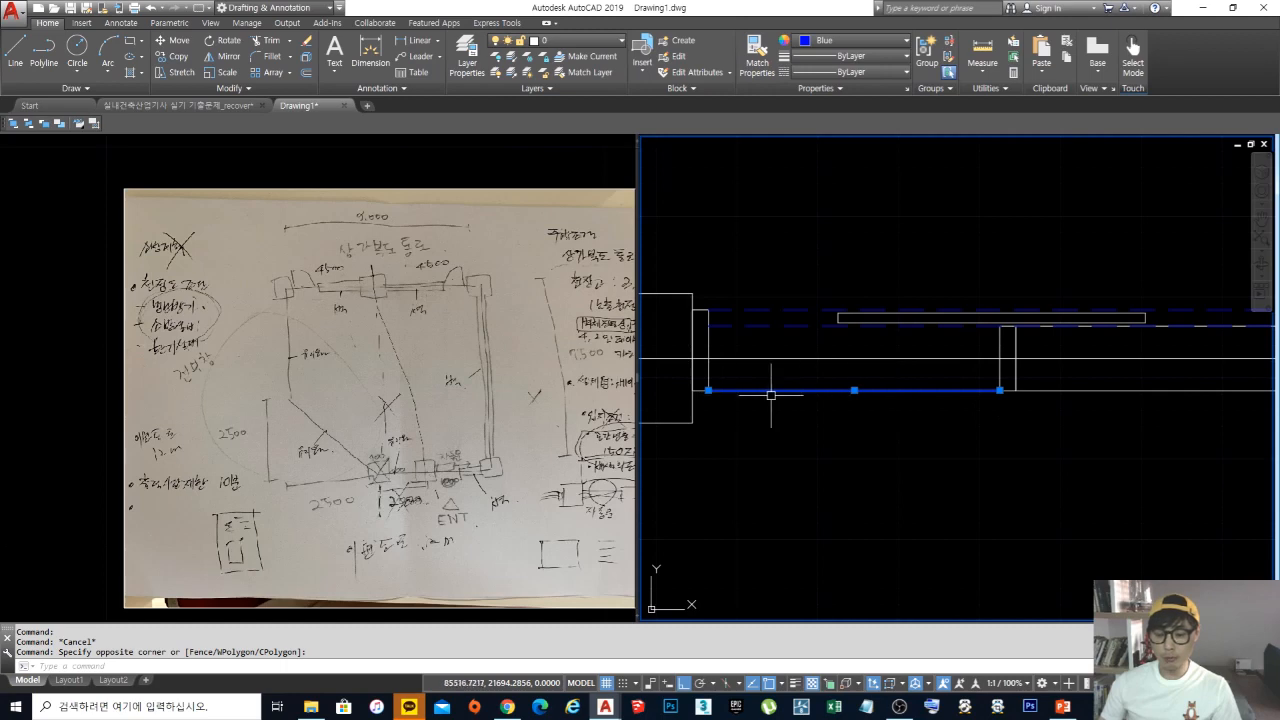
key(Escape)
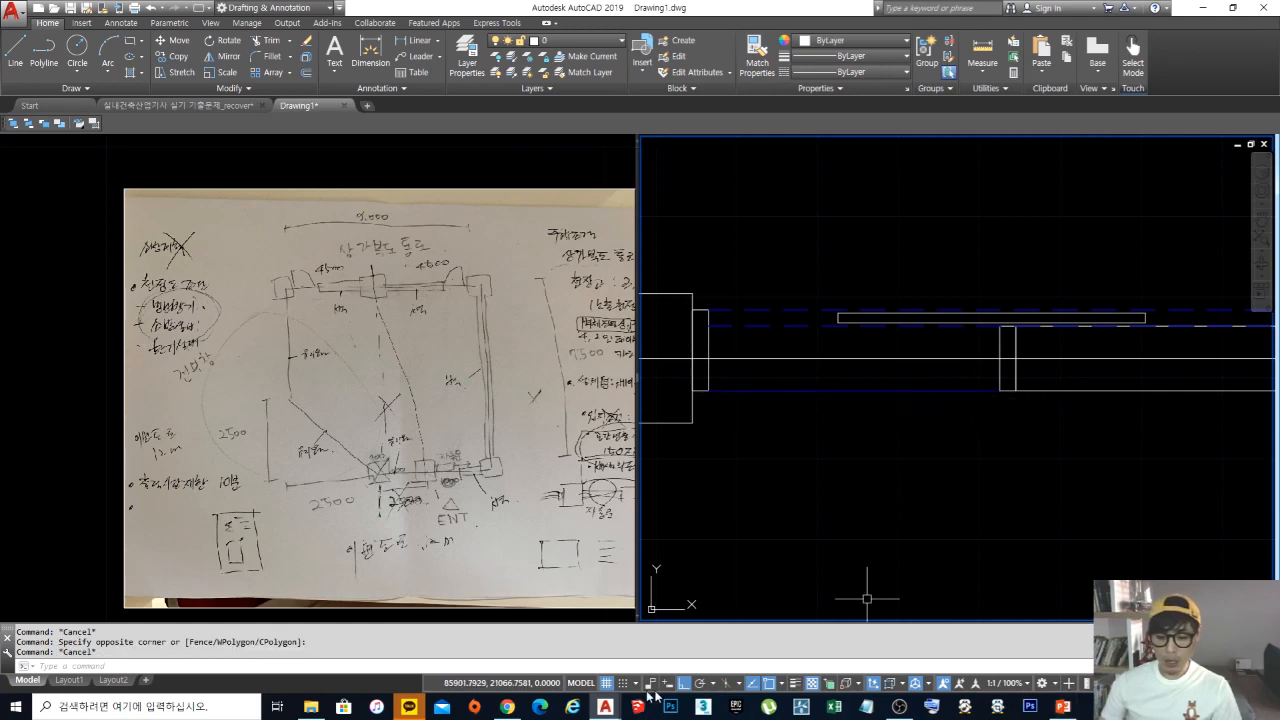
Step: Examine the automatic door reference photo in the browser and compare it with the drawn entrance
click(507, 706)
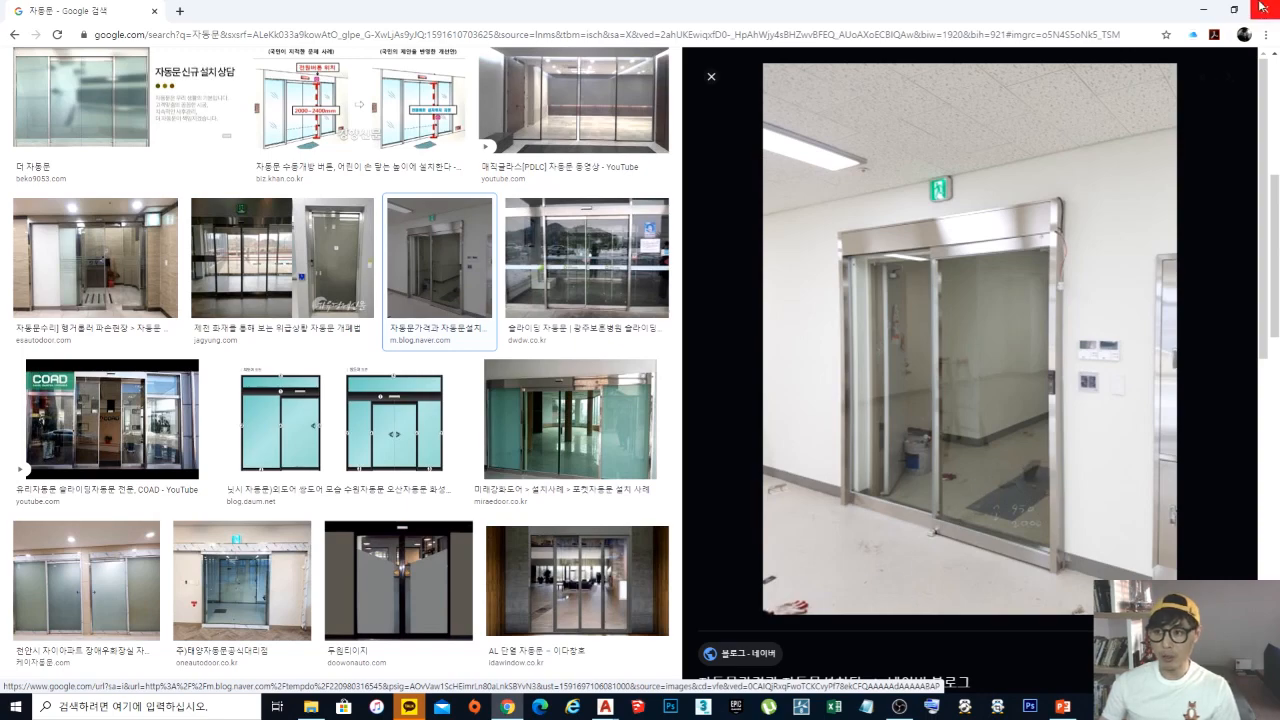
click(1203, 9)
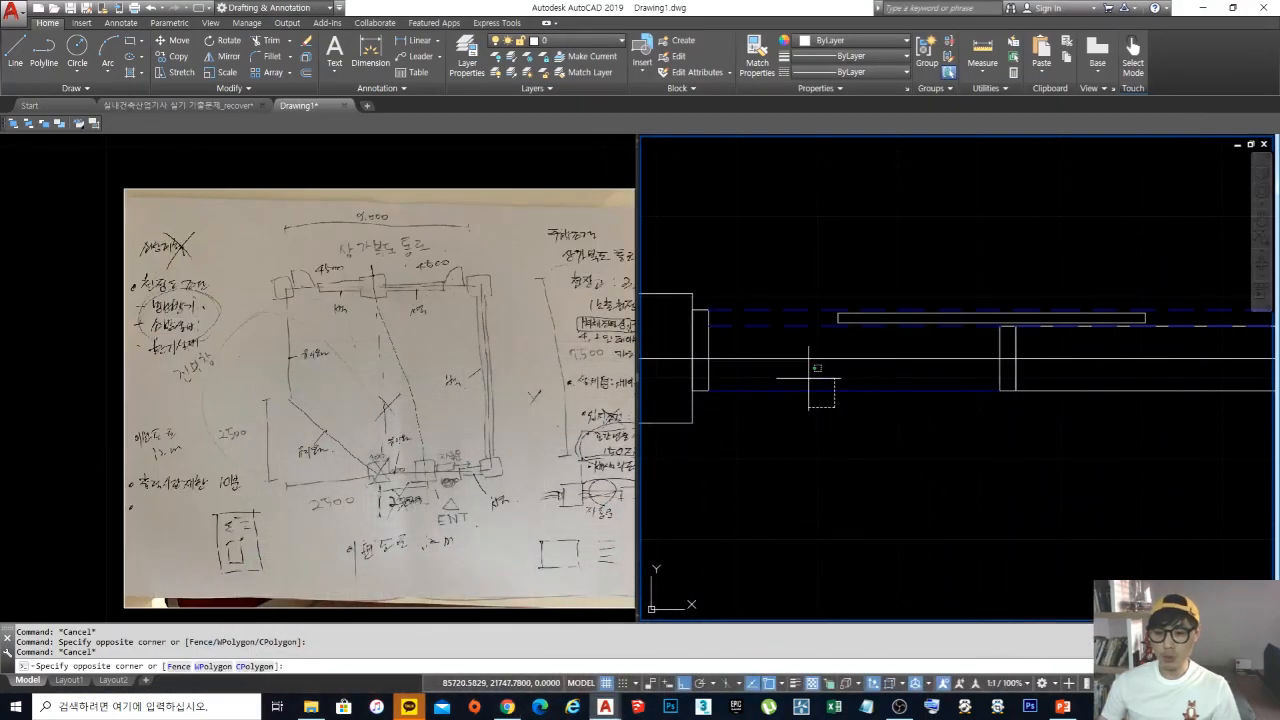
click(809, 377)
key(Escape)
key(Escape)
scroll(962, 294, down, 2)
scroll(877, 361, down, 2)
mouse_move(962, 294)
middle_down()
mouse_move(877, 366)
mouse_move(894, 360)
middle_up()
scroll(877, 360, up, 2)
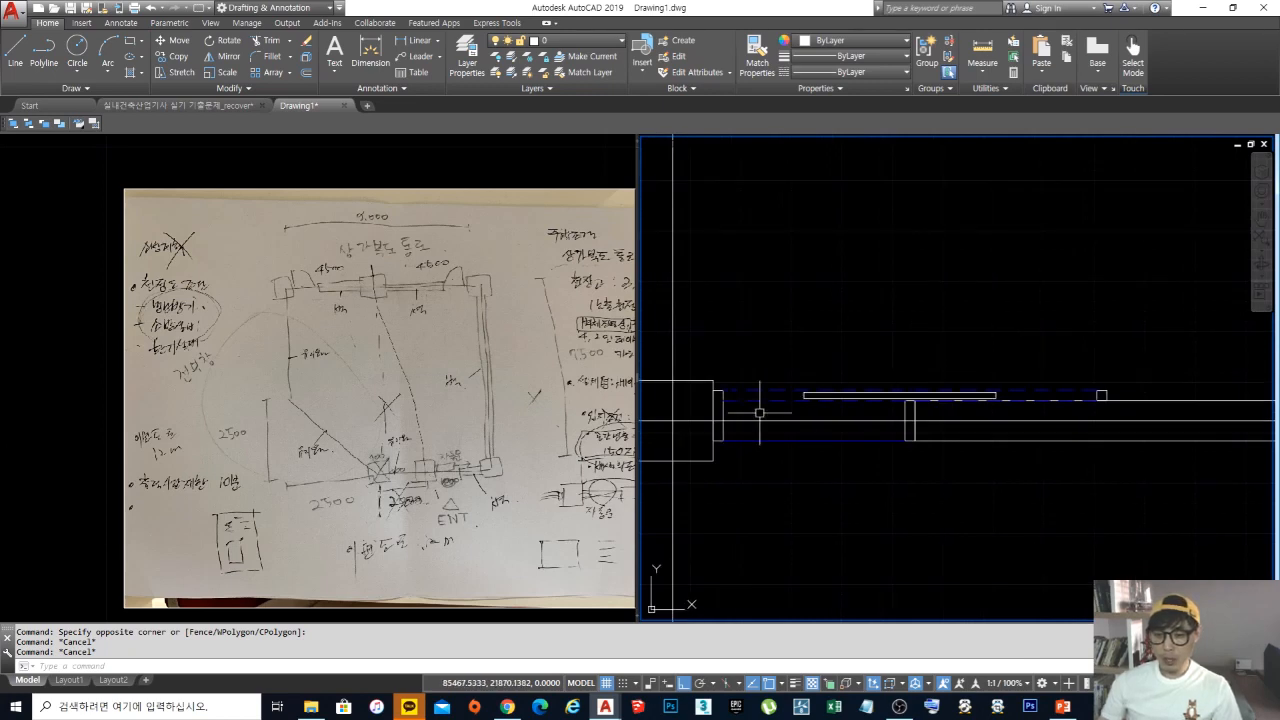
middle_drag(916, 395, 929, 374)
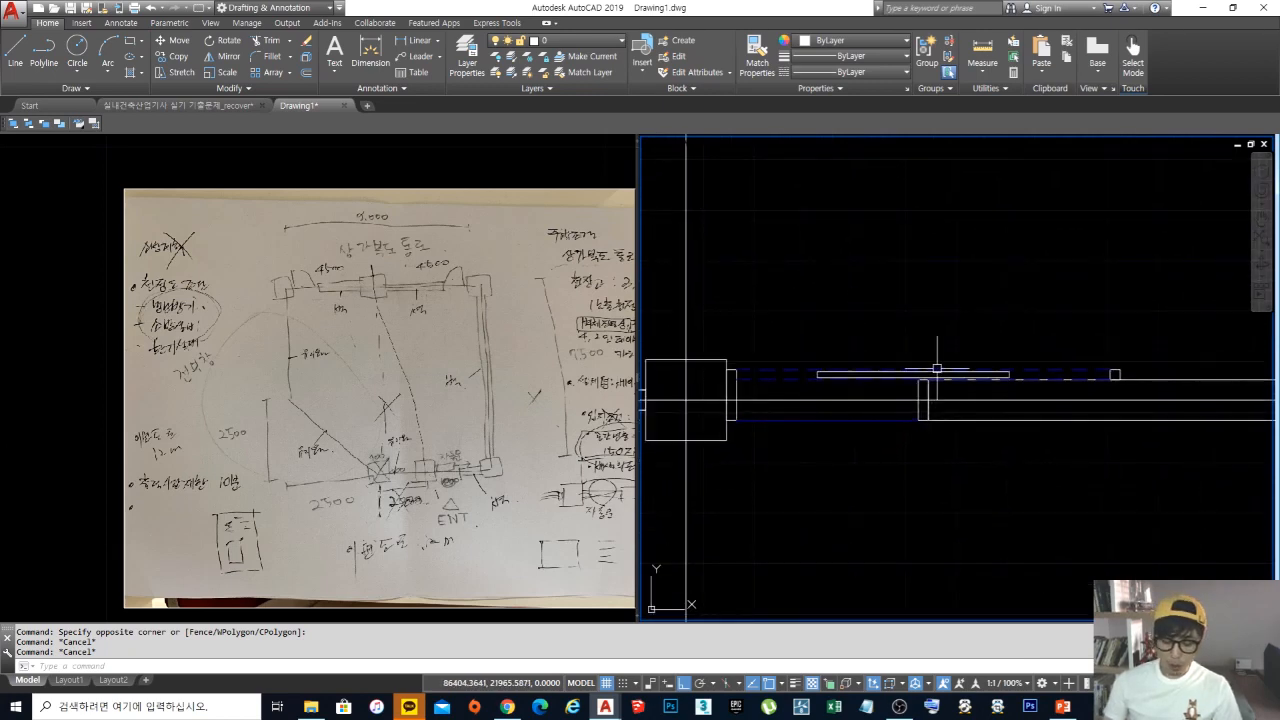
Step: Set the 2D model space uniform background to White and turn off the grid display
key(Return)
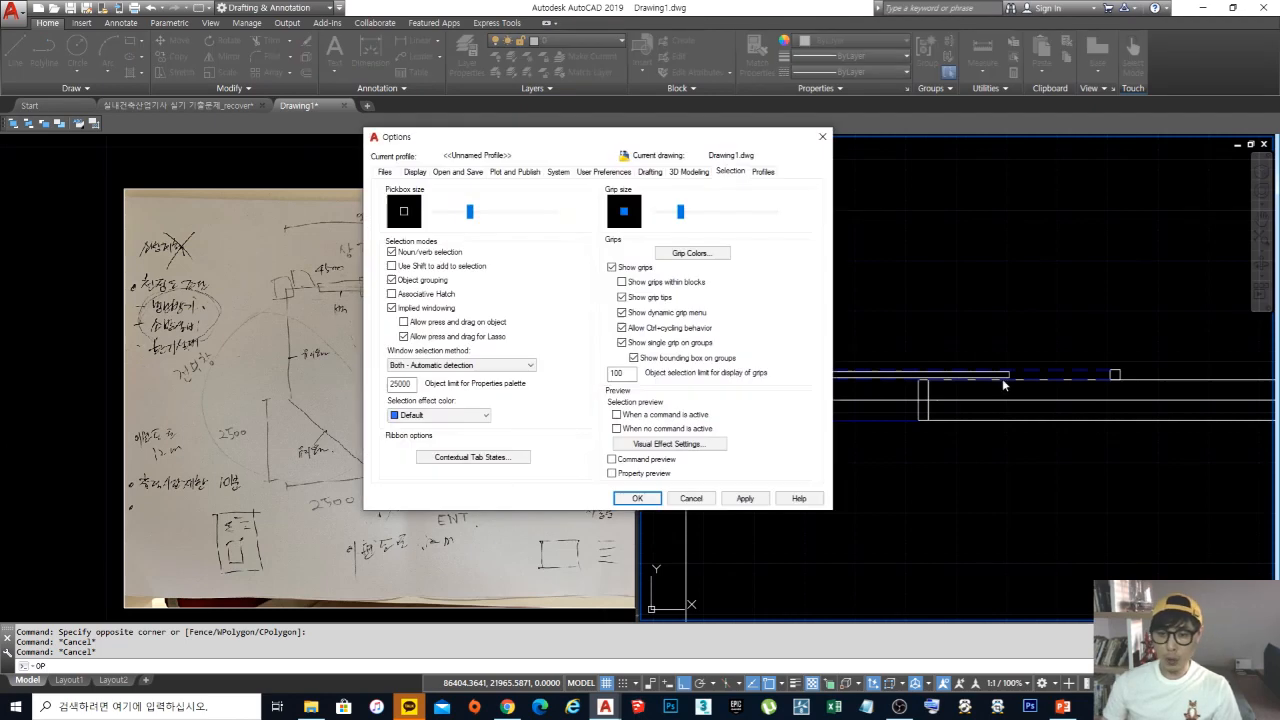
click(416, 172)
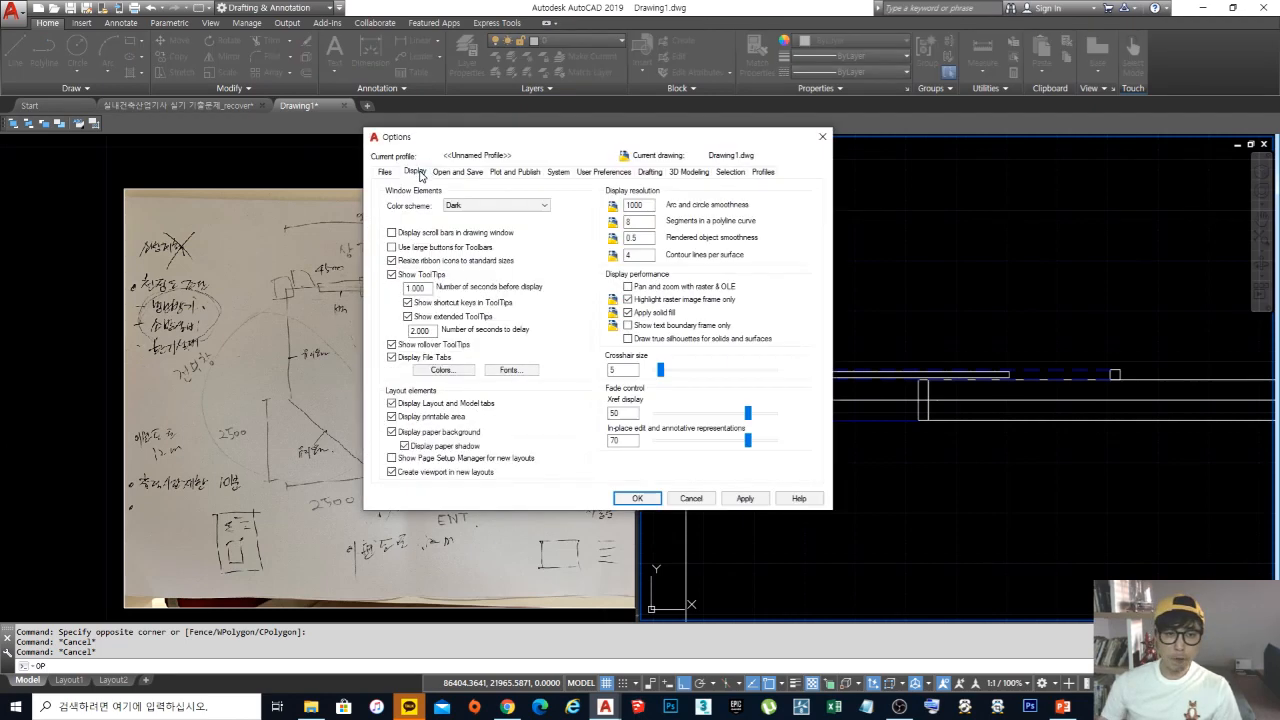
click(443, 370)
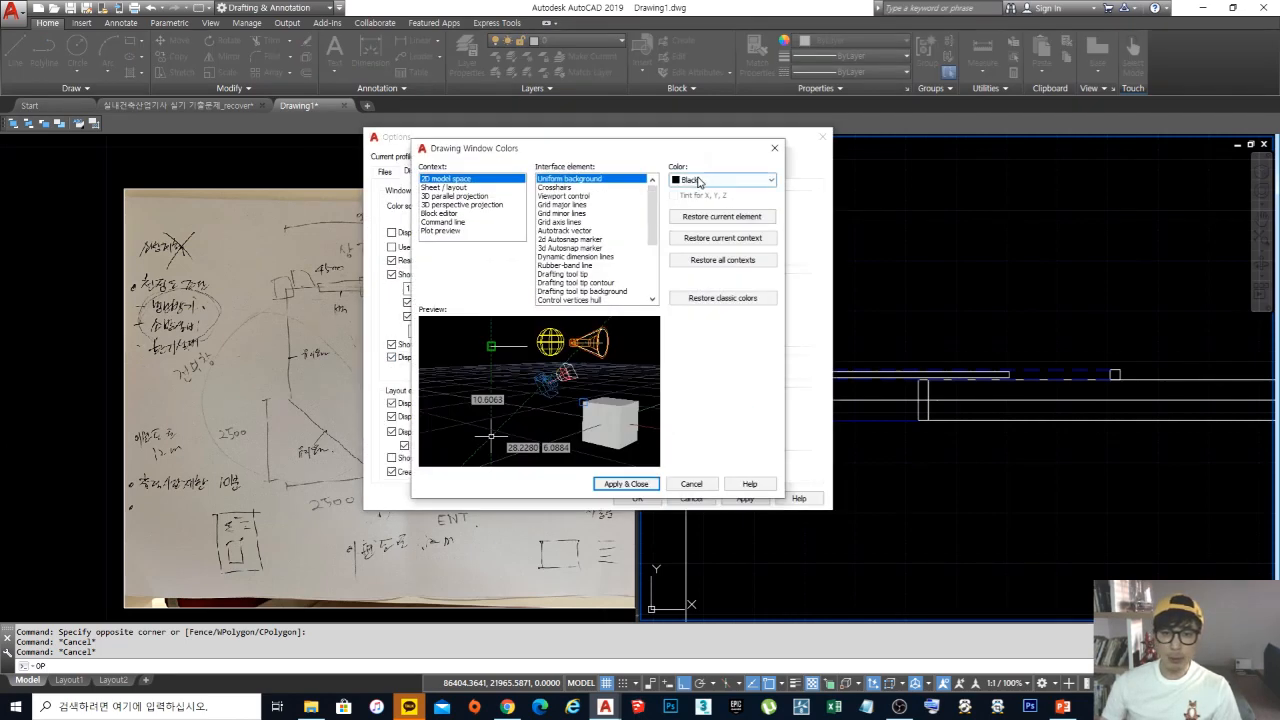
click(698, 181)
click(691, 272)
click(643, 484)
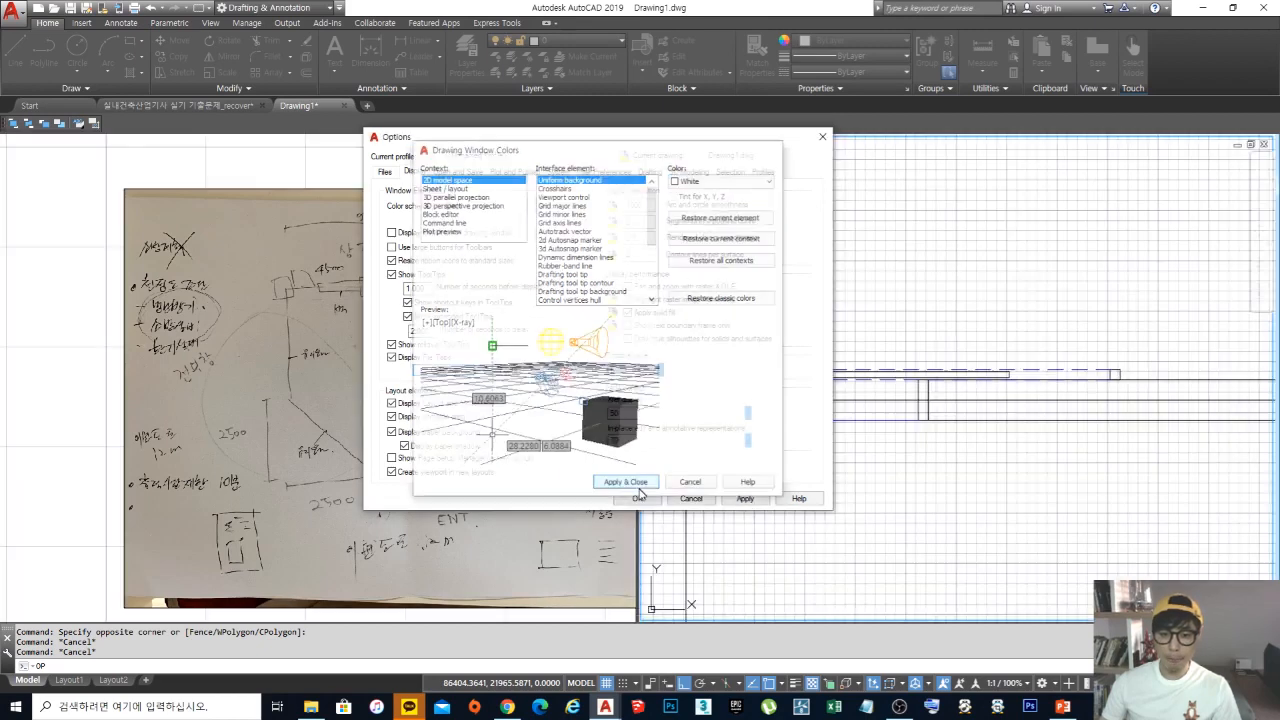
click(645, 494)
key(F7)
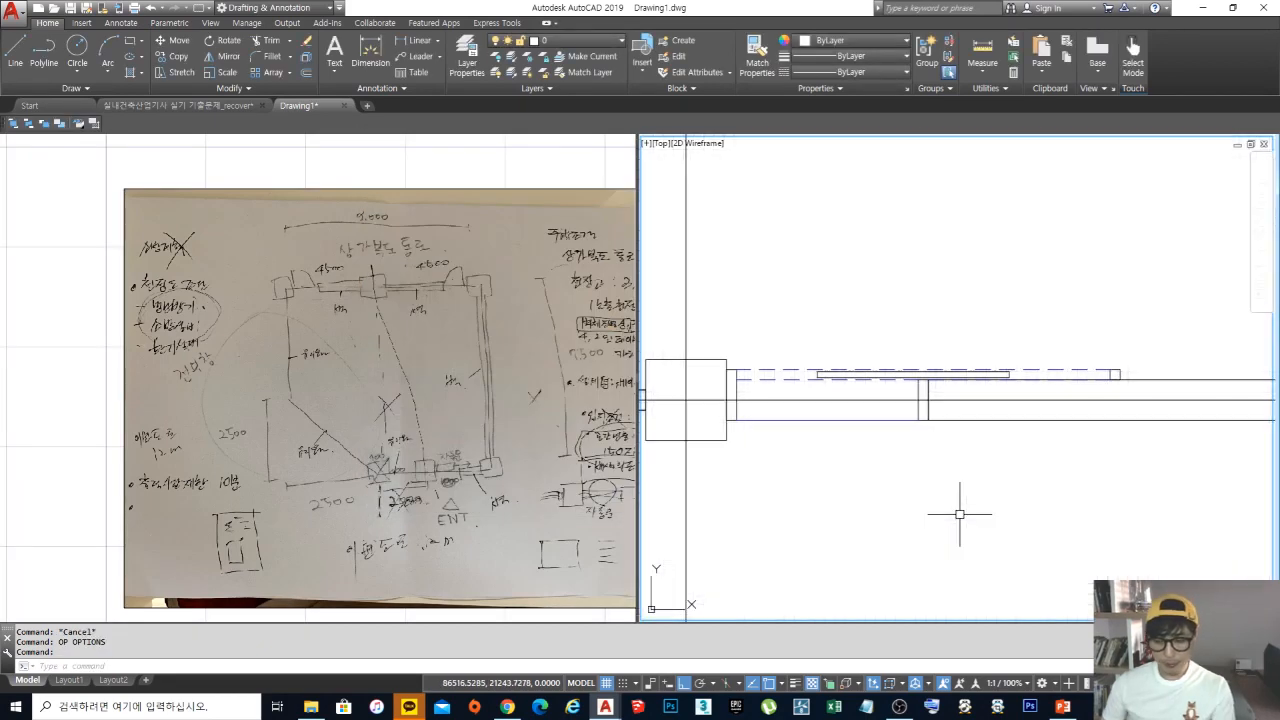
Step: Erase the lower dashed track line between the column-side jamb and the end post
middle_drag(930, 445, 939, 445)
key(Escape)
middle_drag(1052, 407, 1060, 394)
scroll(766, 363, up, 5)
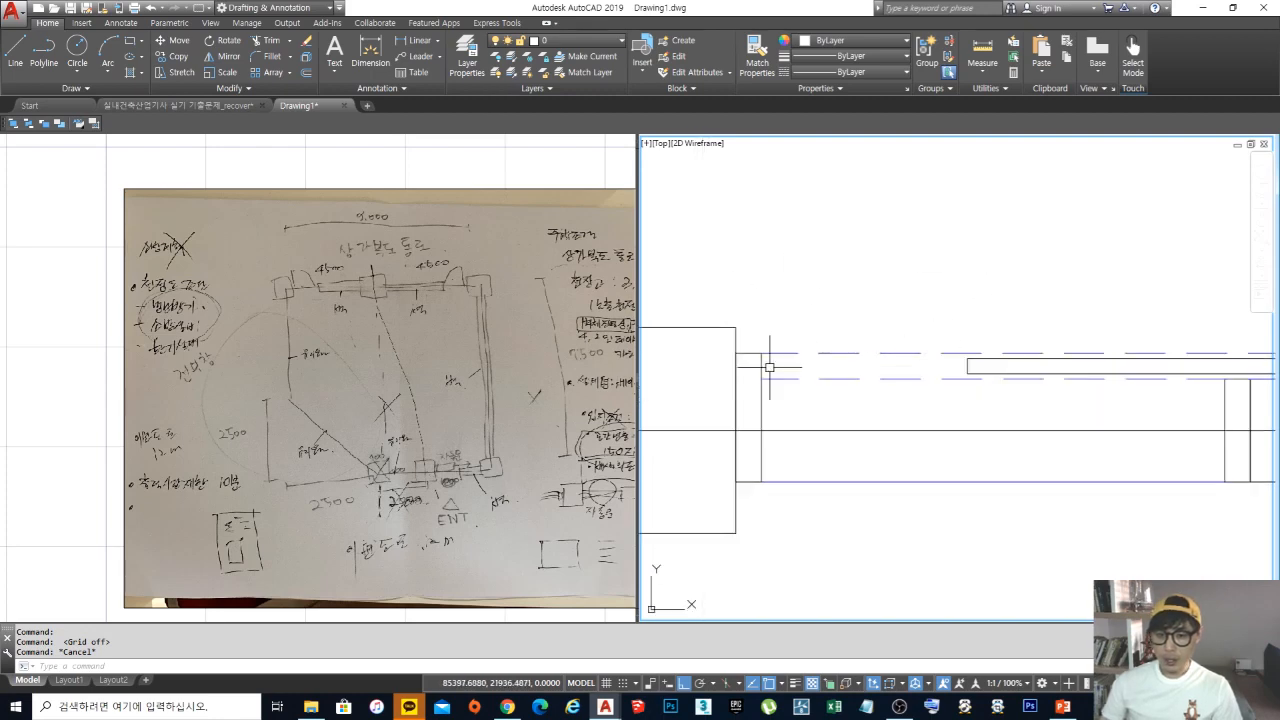
text(e)
key(Return)
click(854, 389)
click(841, 371)
key(Return)
scroll(860, 385, down, 4)
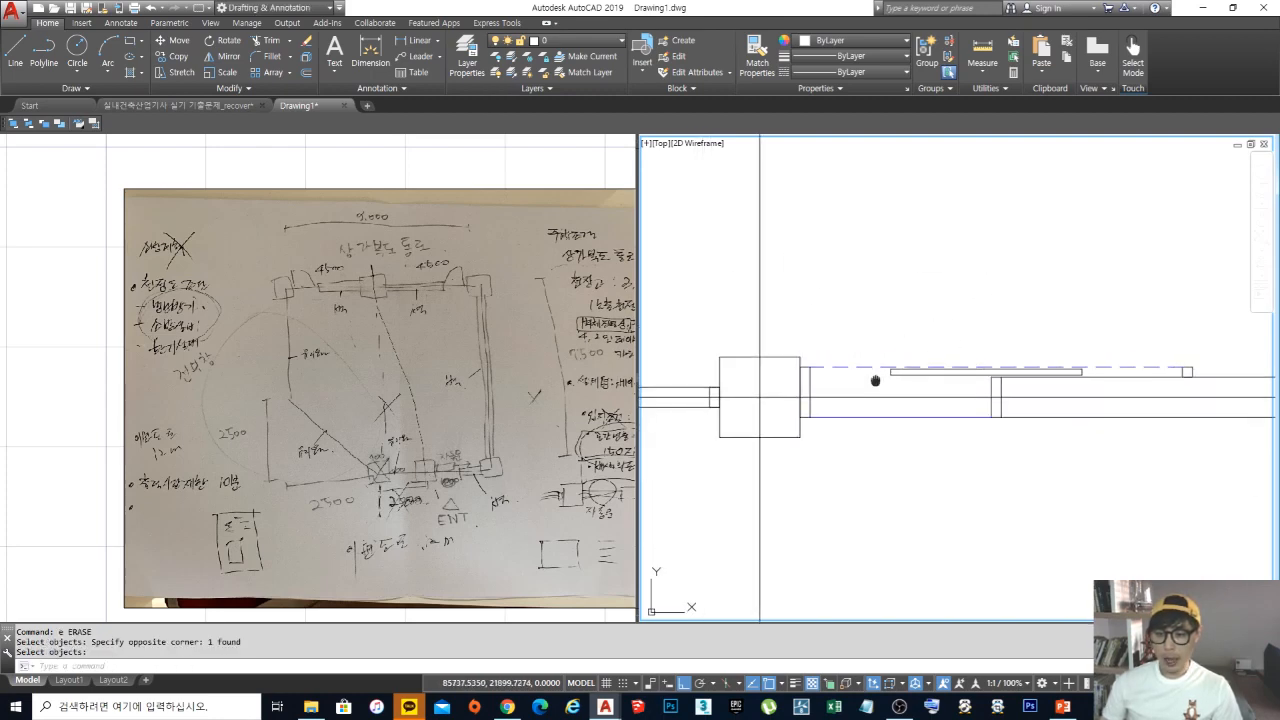
scroll(1080, 383, up, 4)
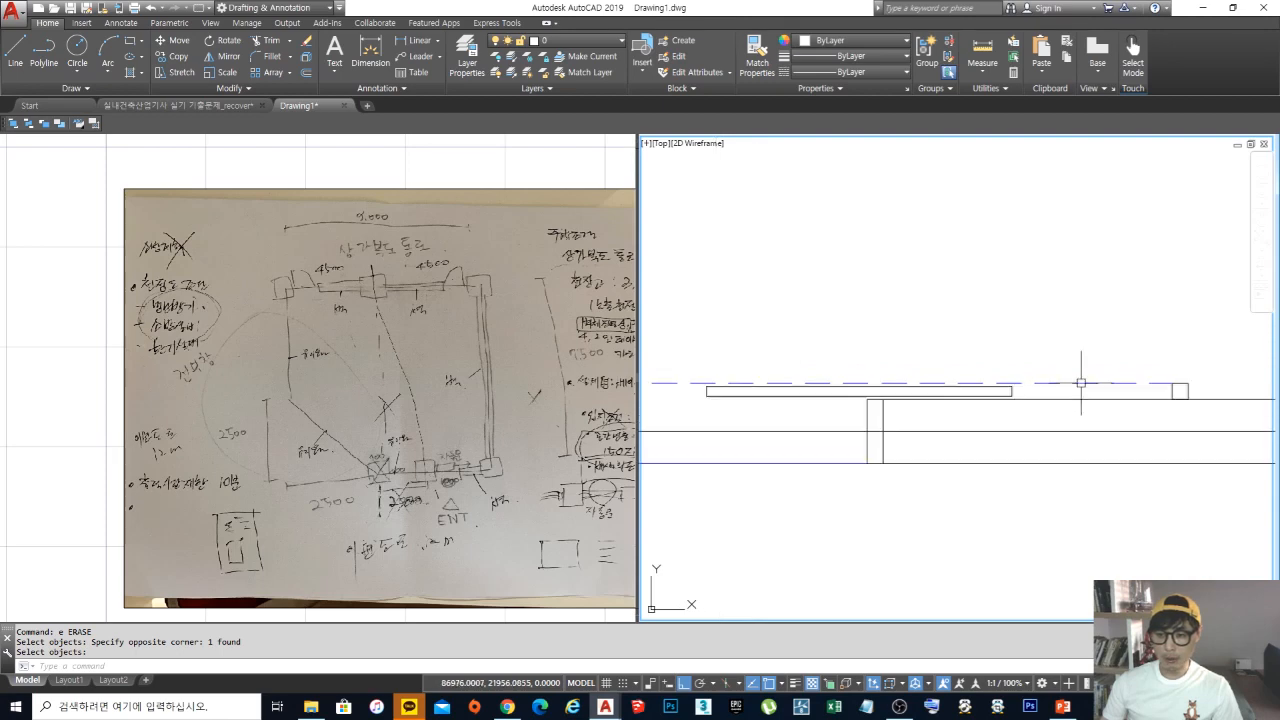
click(1085, 383)
scroll(1089, 371, down, 4)
middle_drag(1093, 371, 1100, 371)
key(Escape)
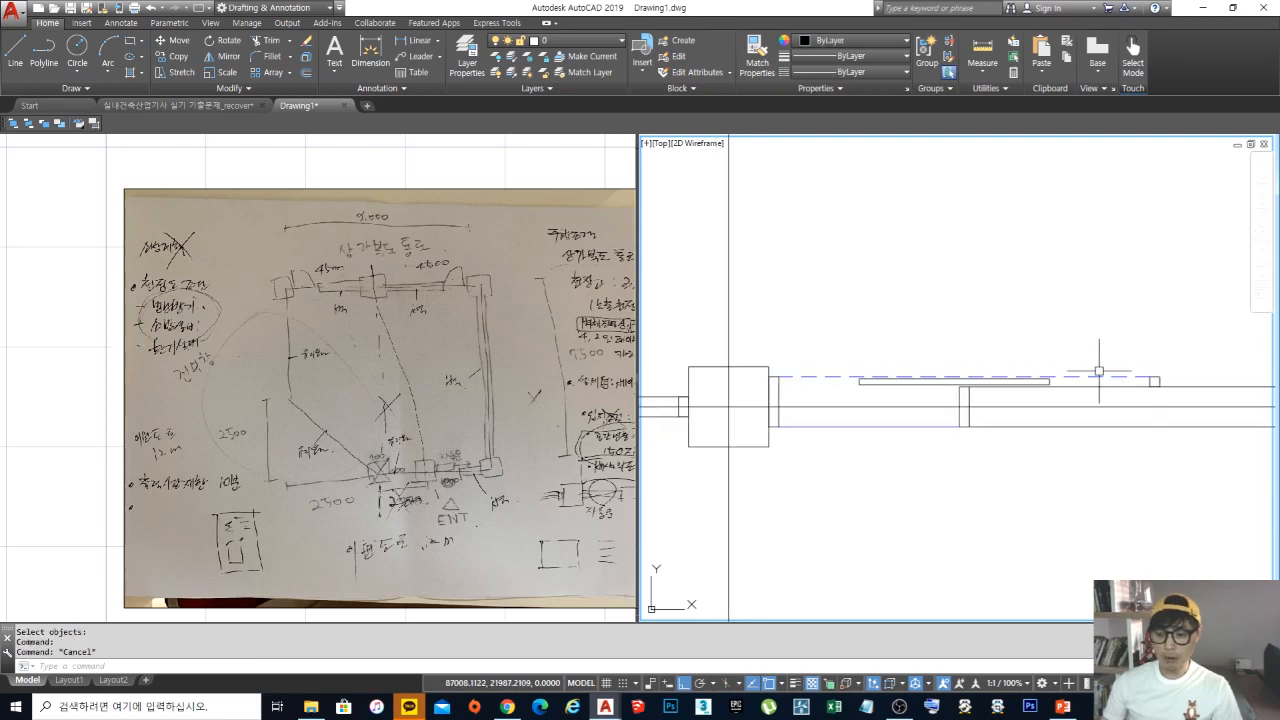
scroll(1099, 371, up, 2)
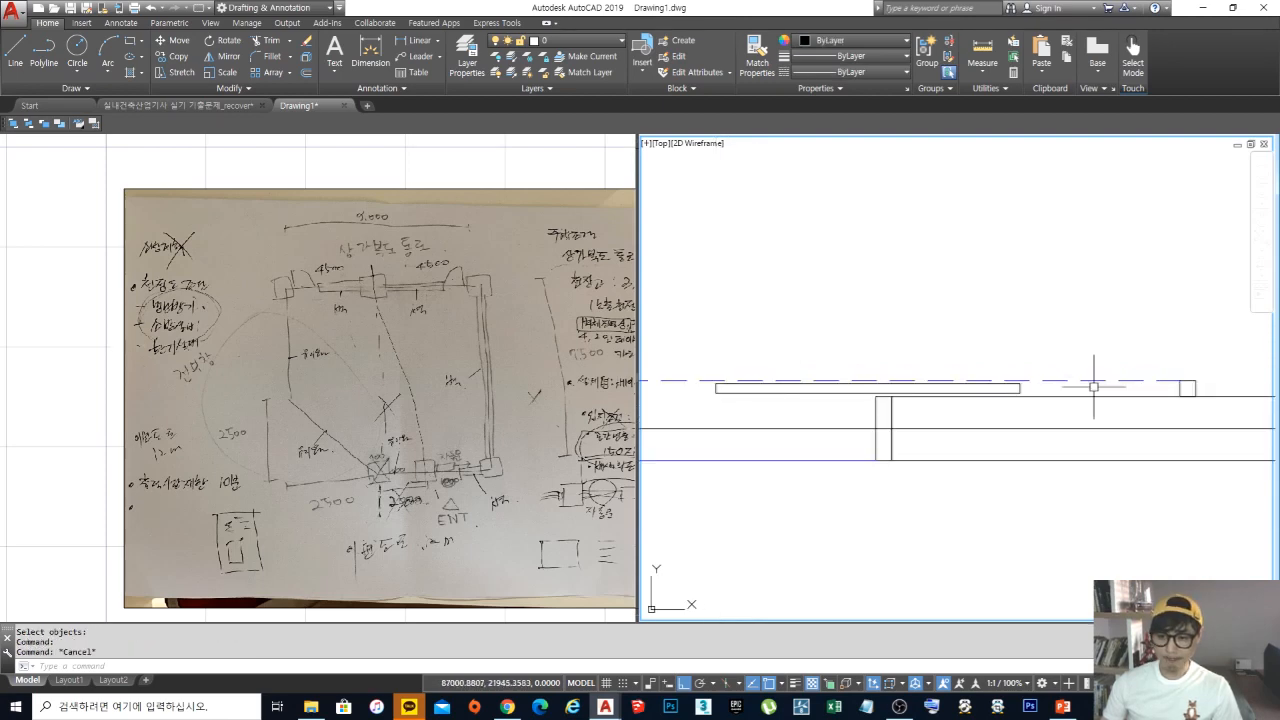
scroll(1090, 380, down, 2)
scroll(1087, 380, down, 2)
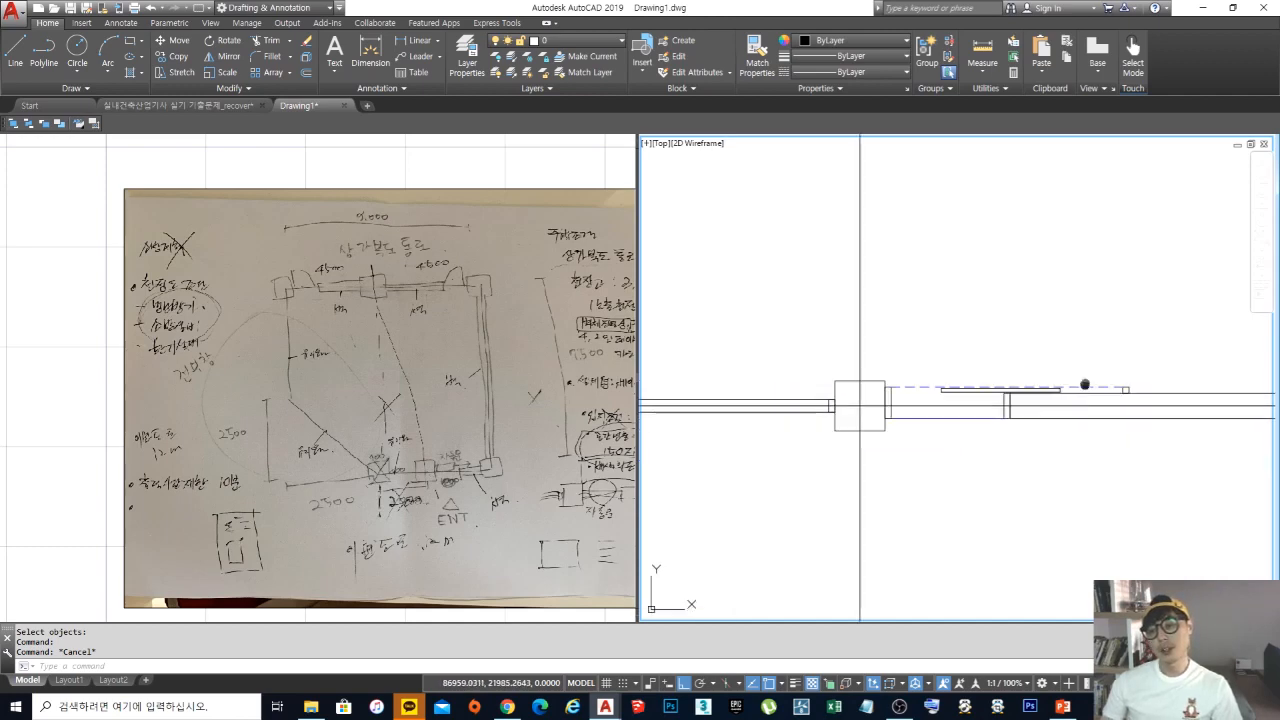
scroll(1085, 384, up, 4)
click(989, 420)
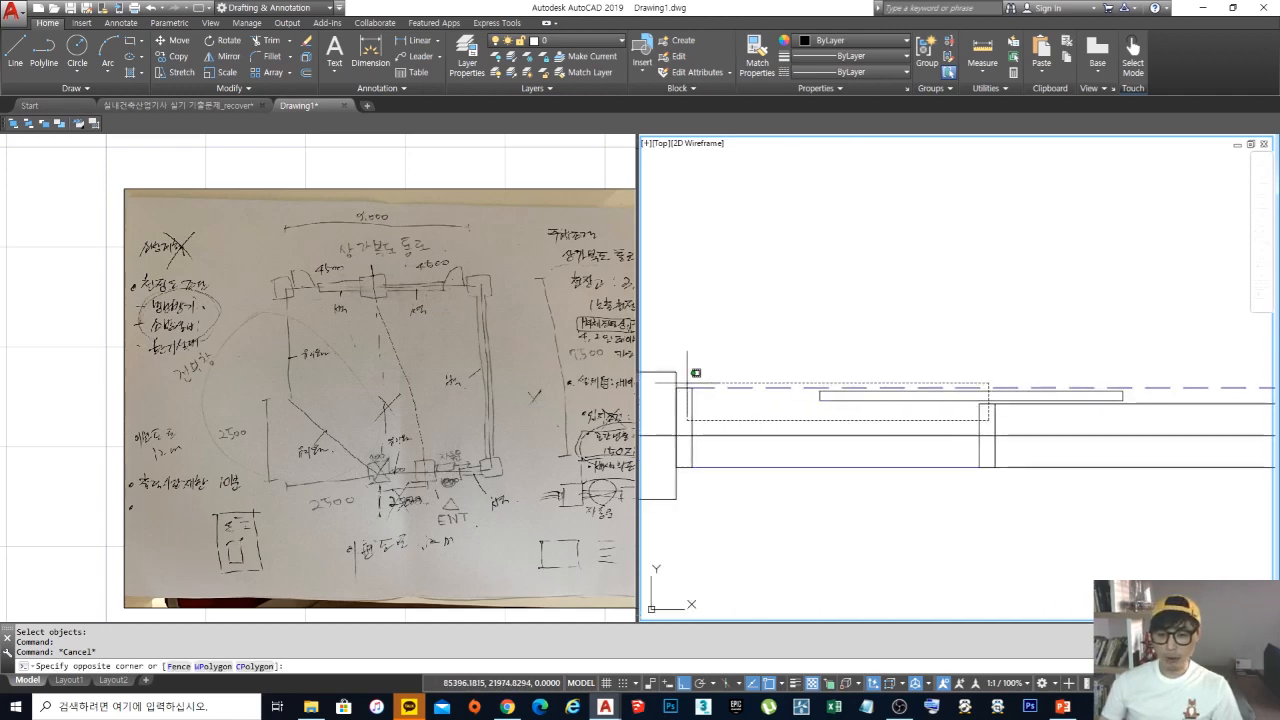
click(687, 383)
middle_drag(1138, 373, 824, 374)
click(1019, 391)
click(921, 364)
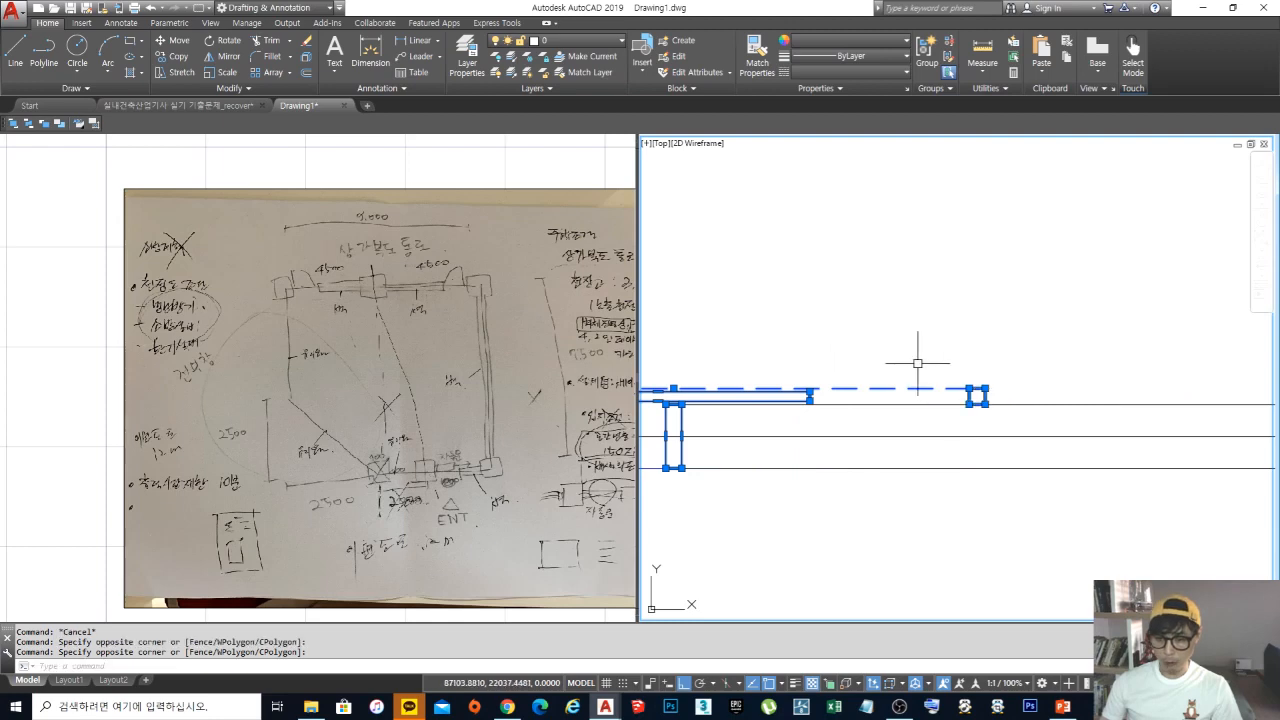
scroll(1162, 373, down, 4)
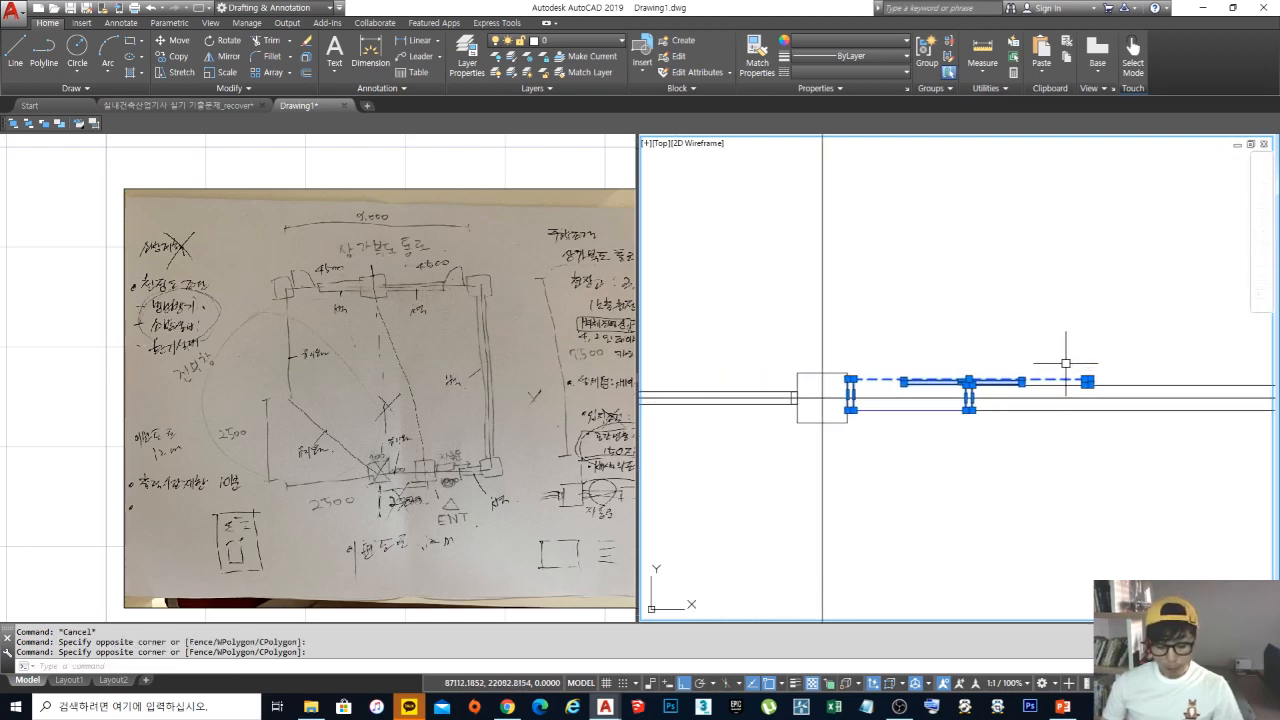
key(ctrl+x)
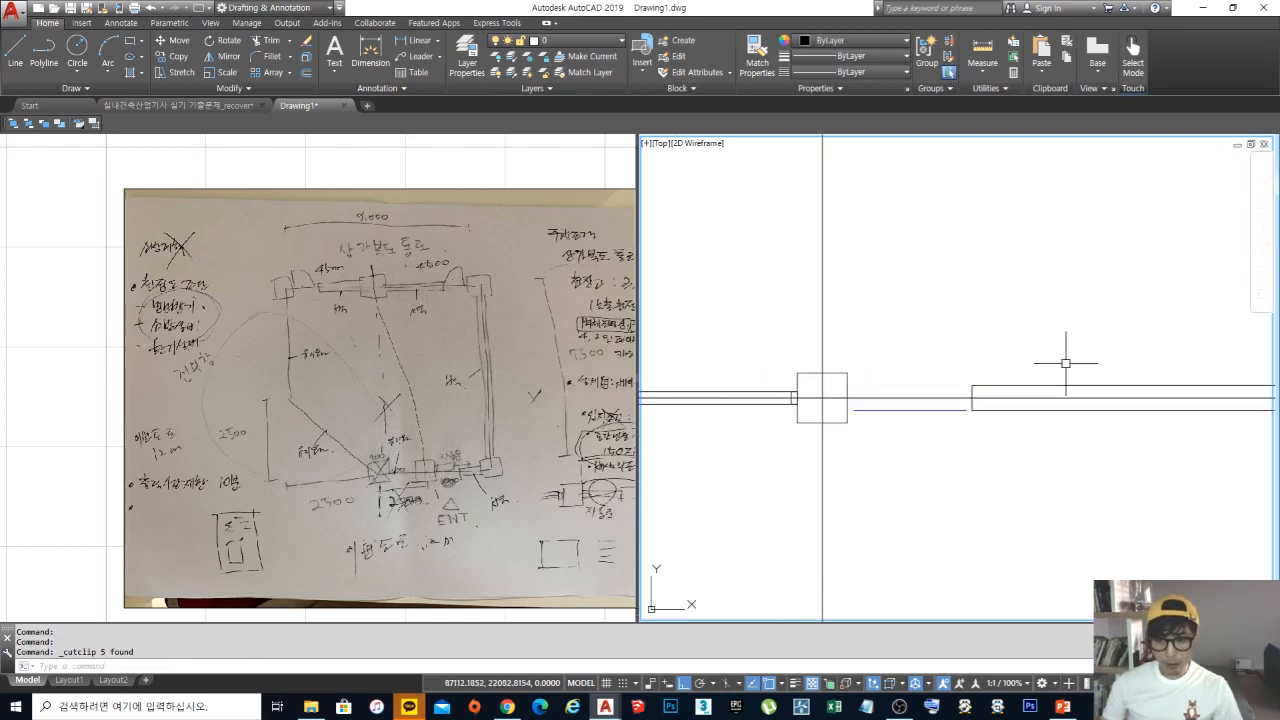
key(ctrl+z)
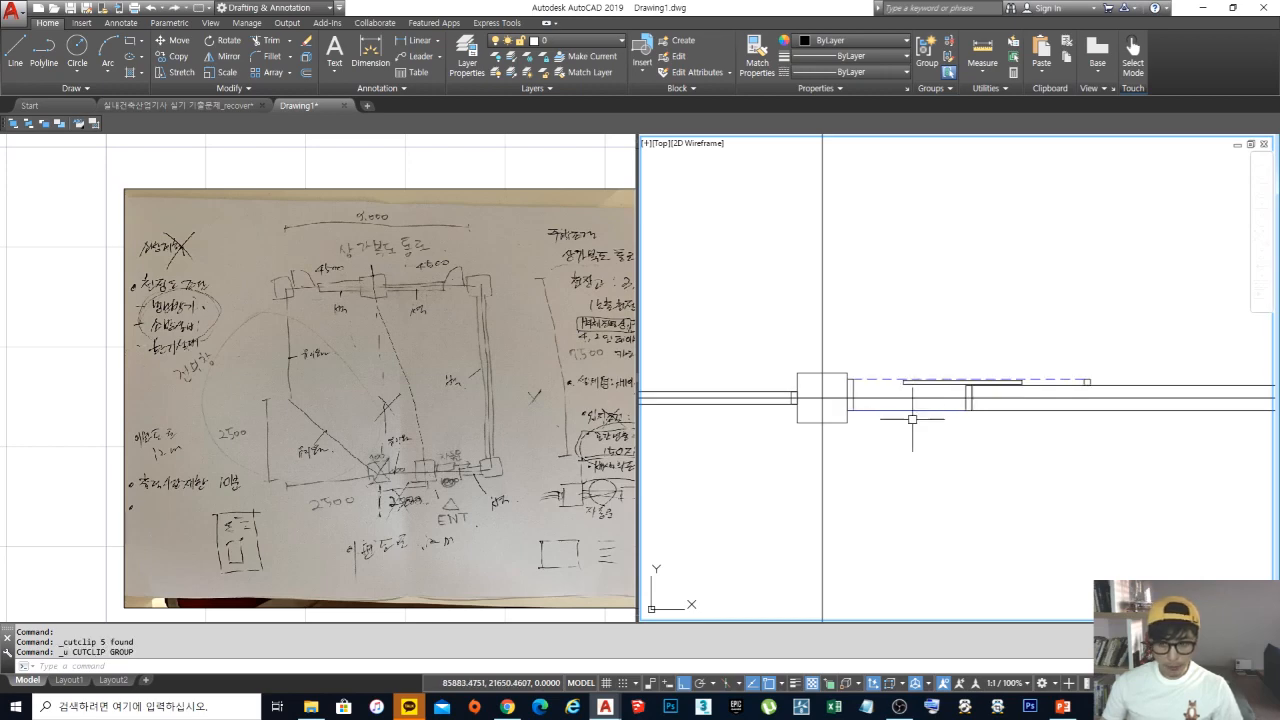
Step: Cut all automatic door parts, including both jambs, panel, dashed track, end post and blue lower line, and paste them as one block above the opening
scroll(1050, 378, up, 2)
click(1145, 388)
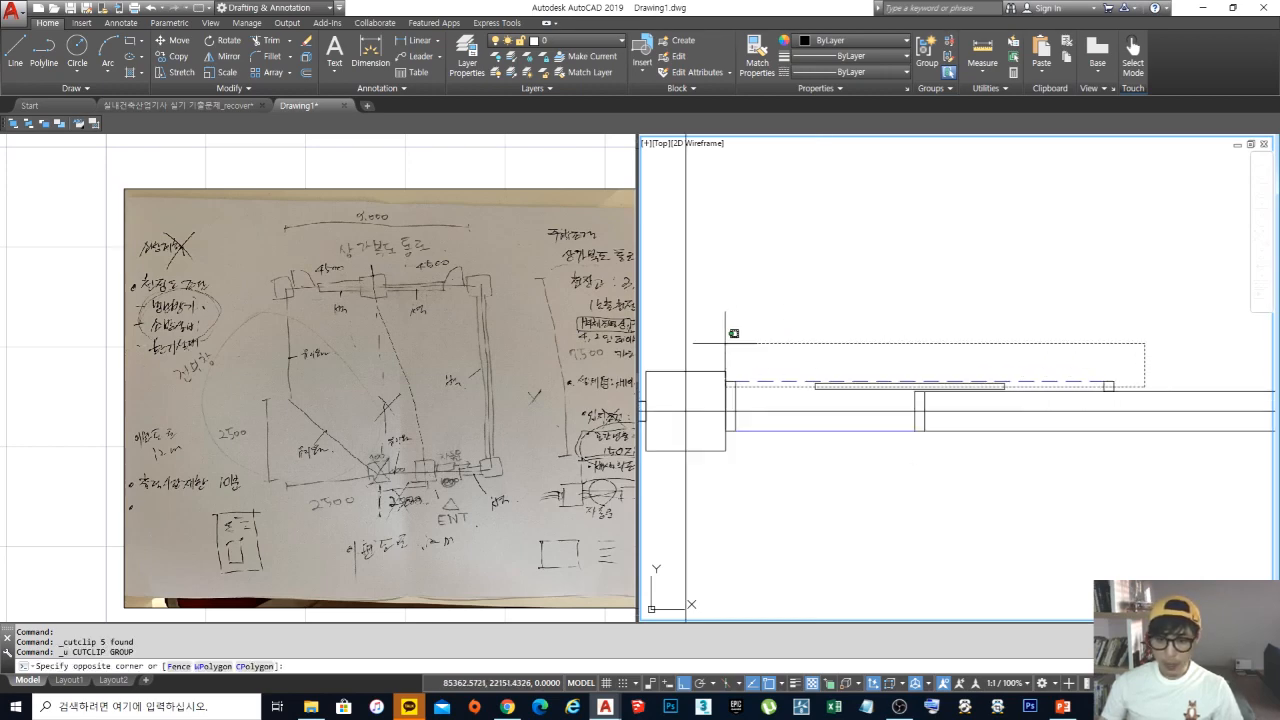
click(725, 343)
click(711, 327)
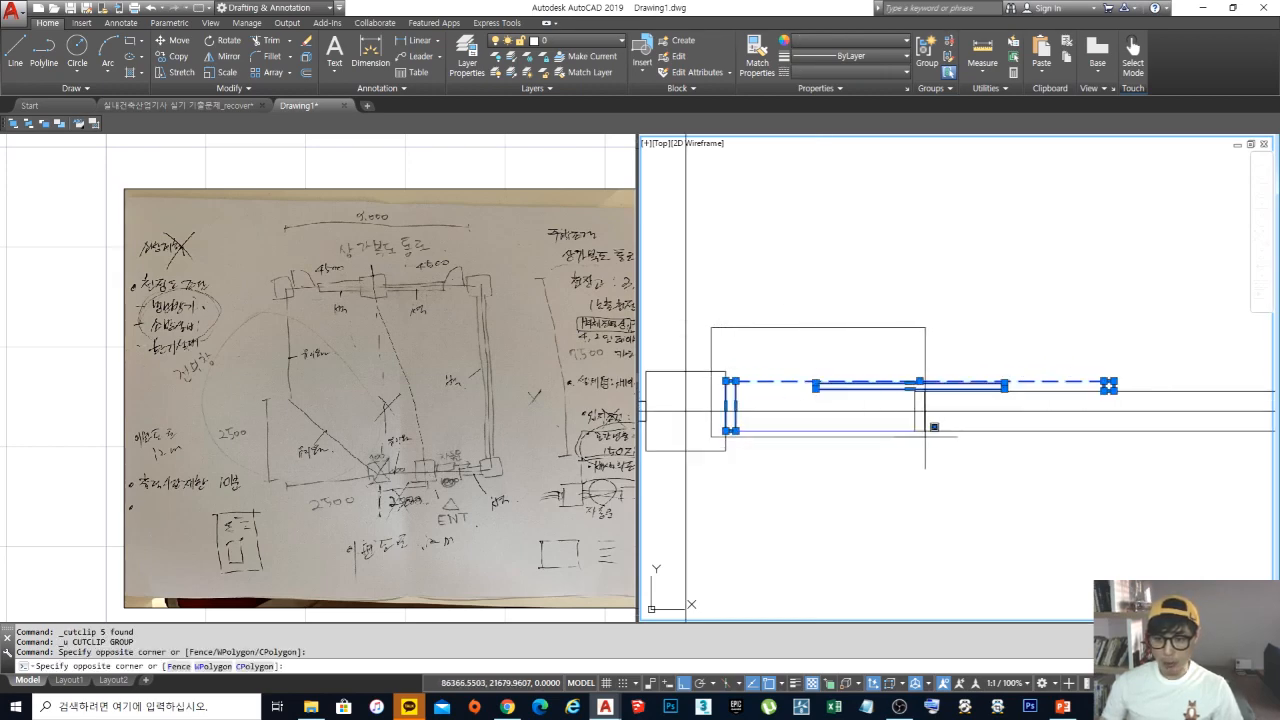
click(920, 437)
click(916, 418)
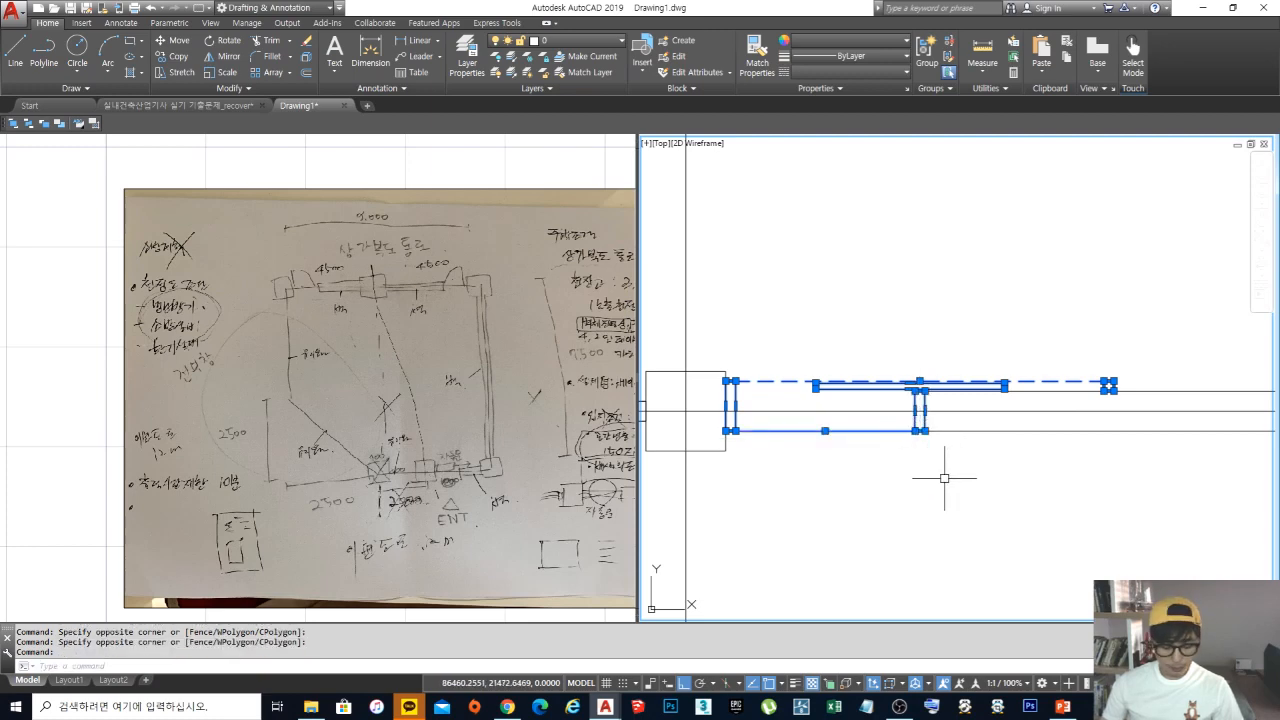
key(ctrl+x)
key(ctrl+shift+v)
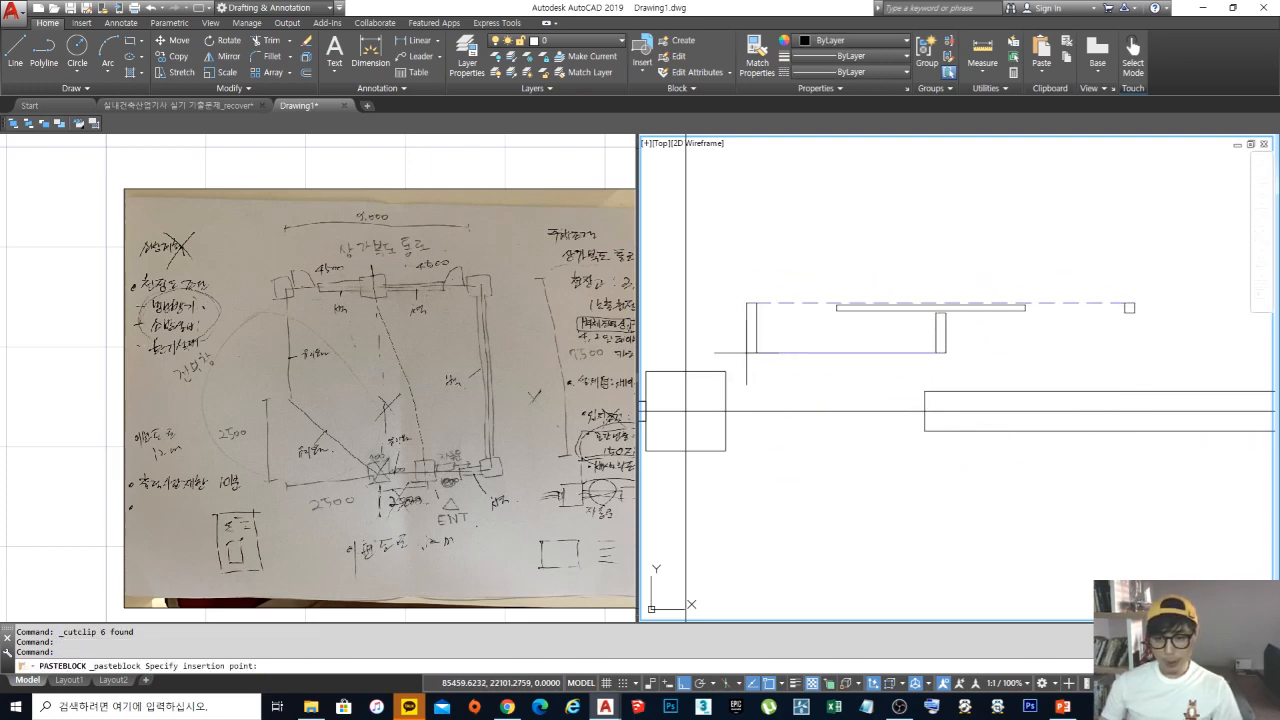
Step: Move the automatic door block back into the opening, aligning its second jamb's lower outer corner with the wall end's lower corner
text(m)
key(space)
click(803, 383)
click(785, 338)
key(space)
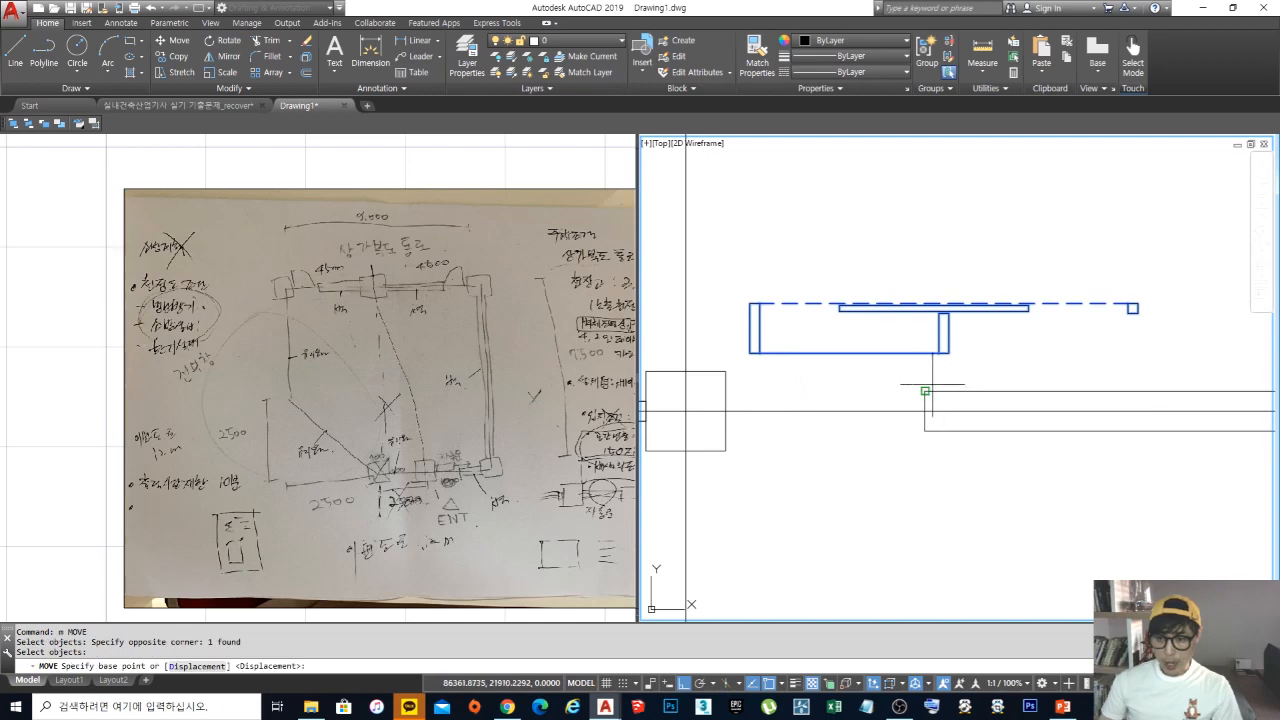
click(949, 353)
click(927, 431)
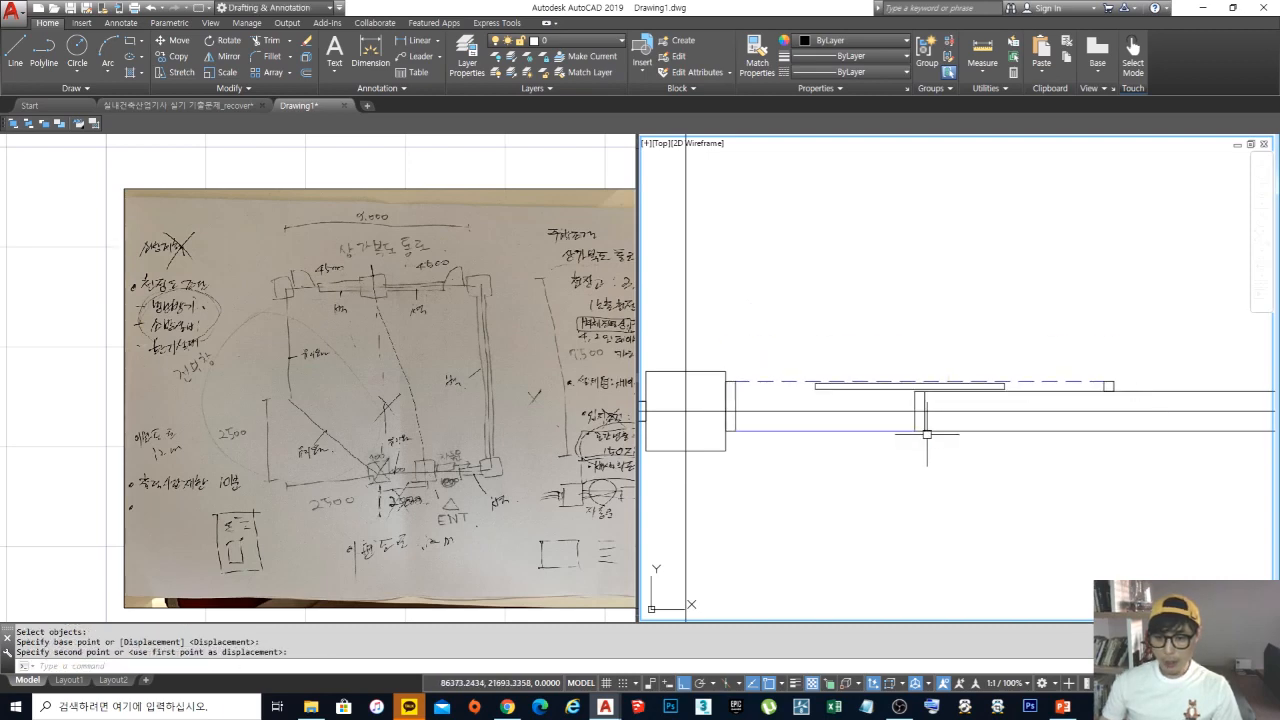
key(Escape)
key(Escape)
Step: Assign the whole floor plan, including walls, columns, doors and axis lines, to the 벽체선 layer
scroll(978, 385, down, 6)
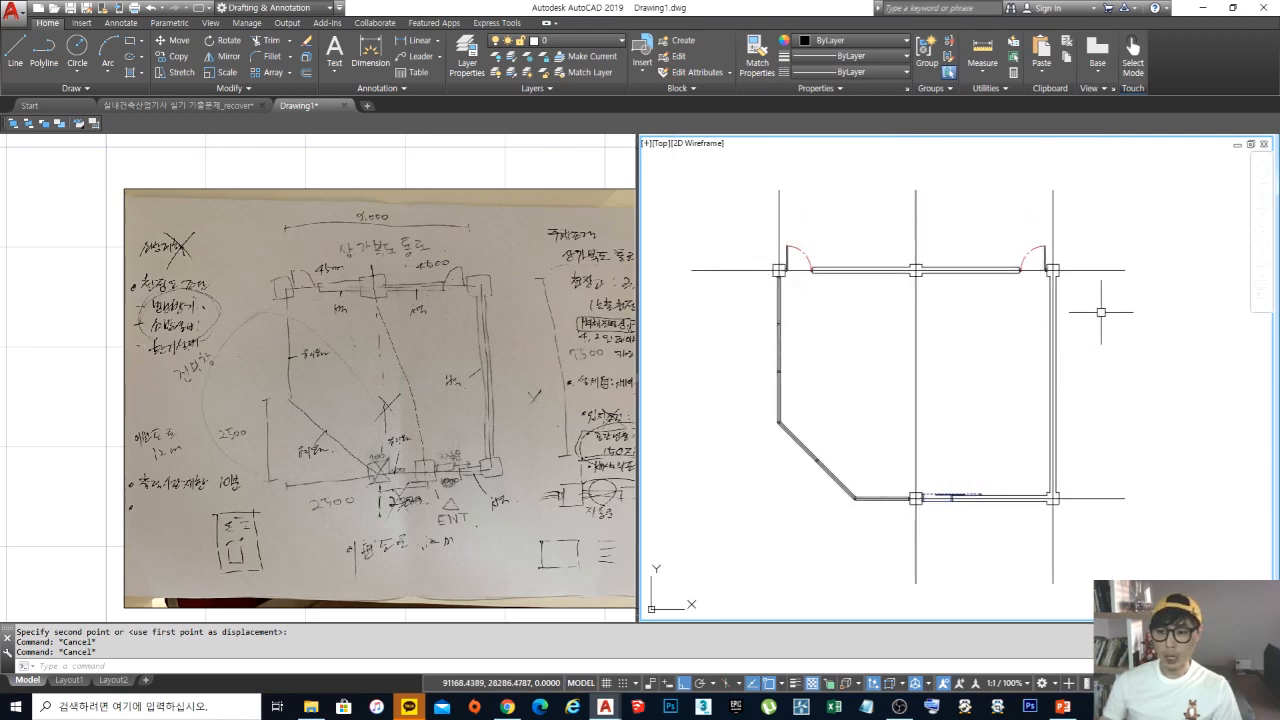
middle_drag(934, 382, 944, 380)
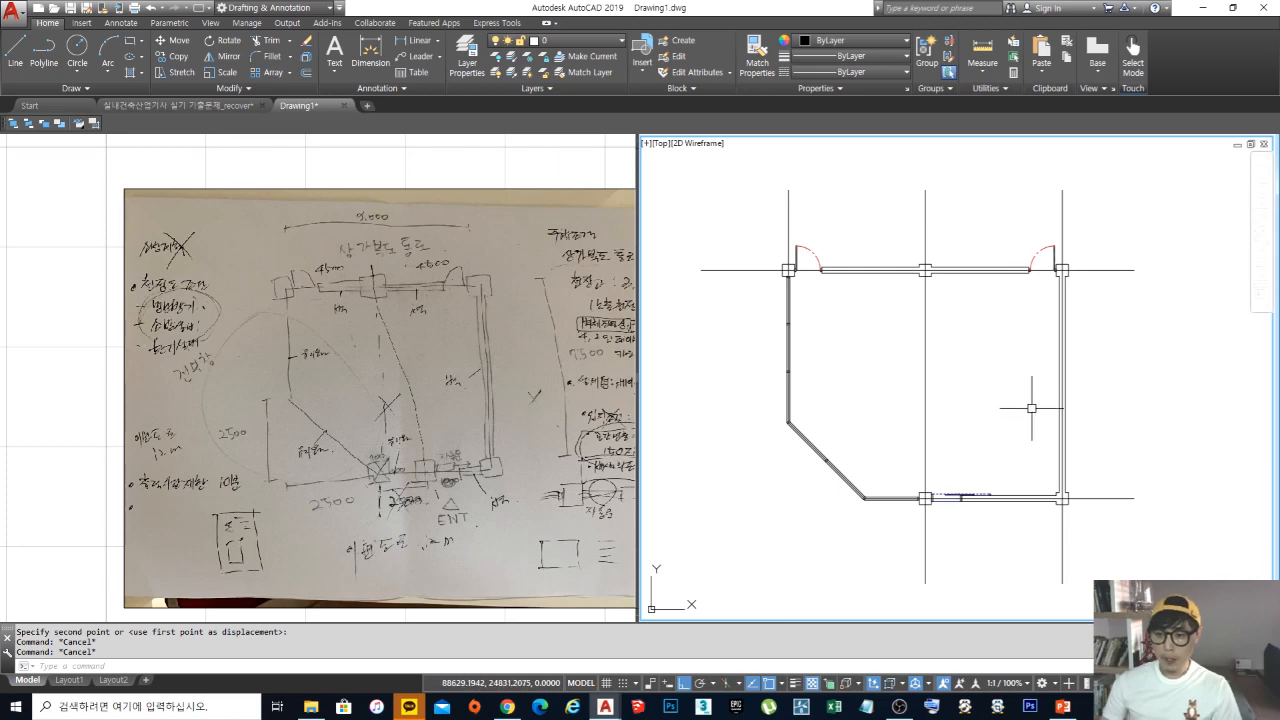
click(1141, 550)
click(798, 186)
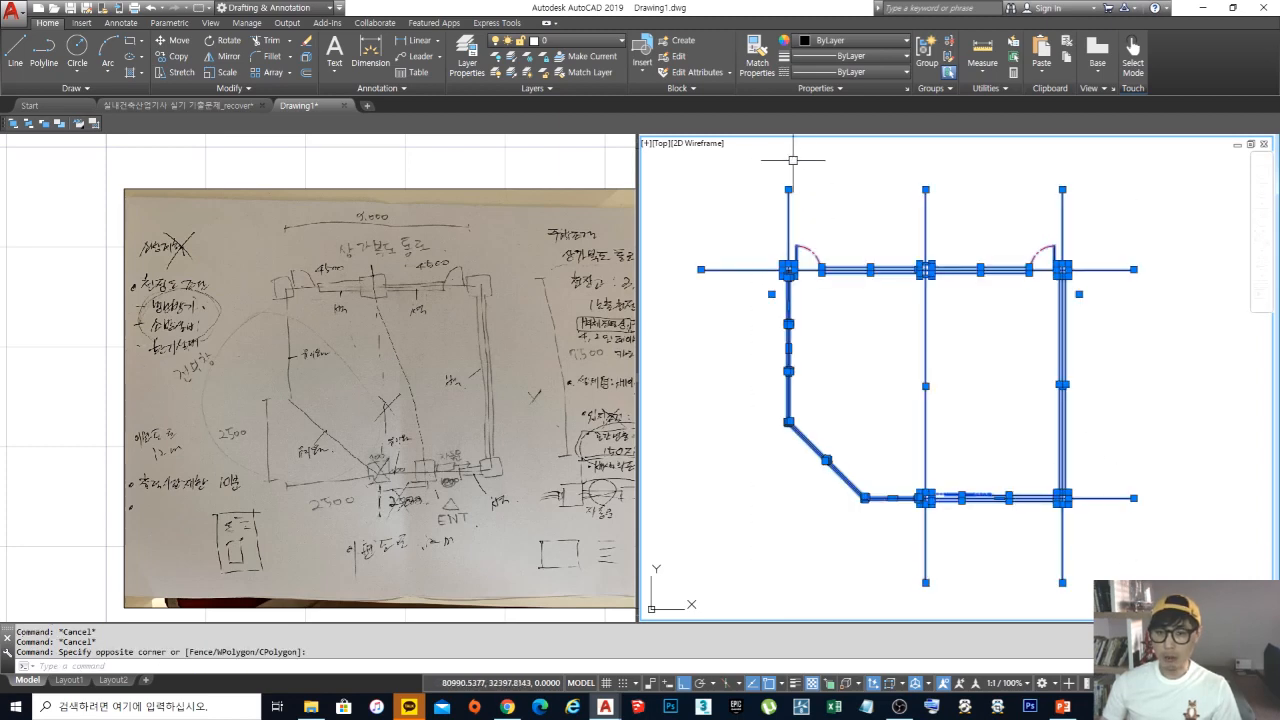
click(612, 42)
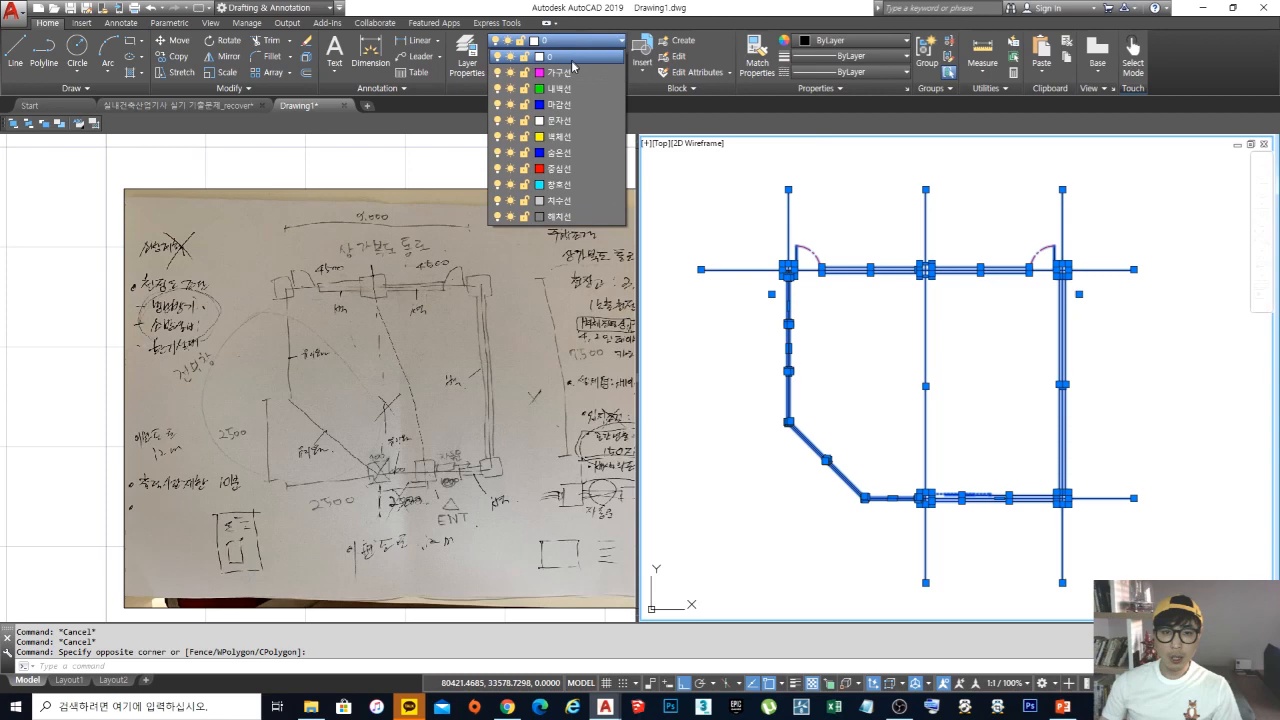
click(558, 136)
key(Escape)
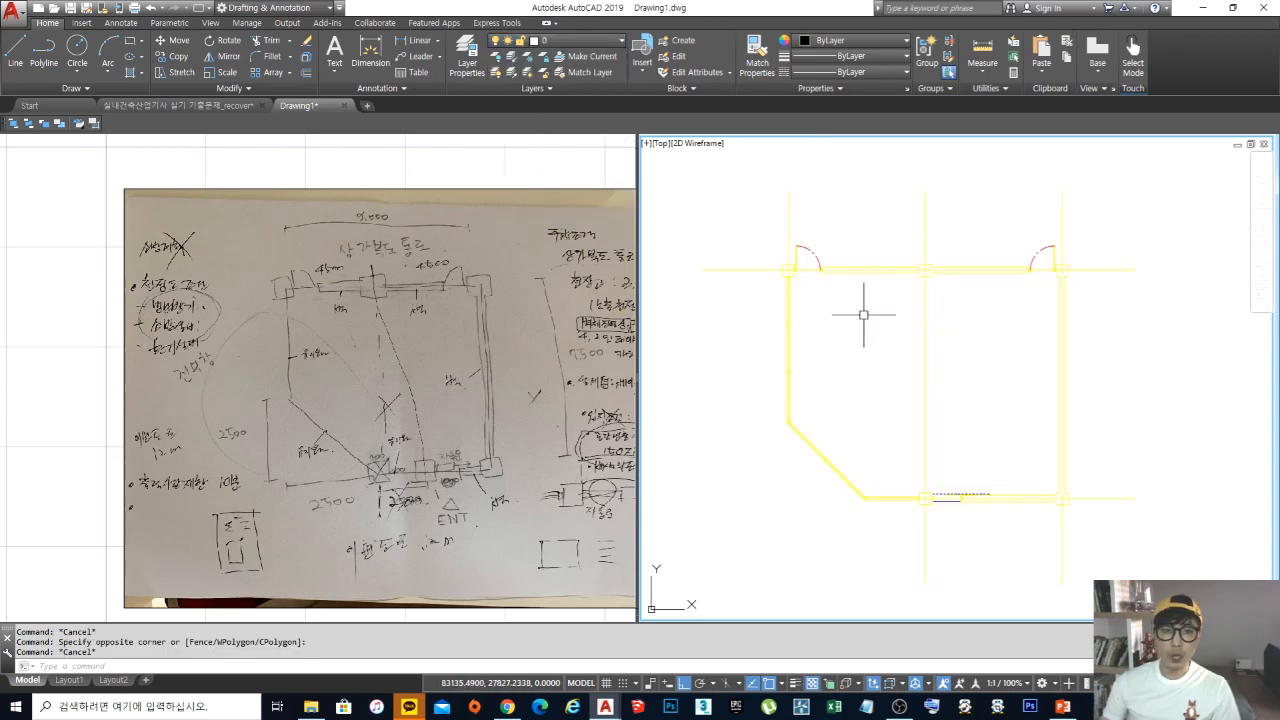
Step: Change the 벽체선 layer's colour to index colour 42
click(570, 41)
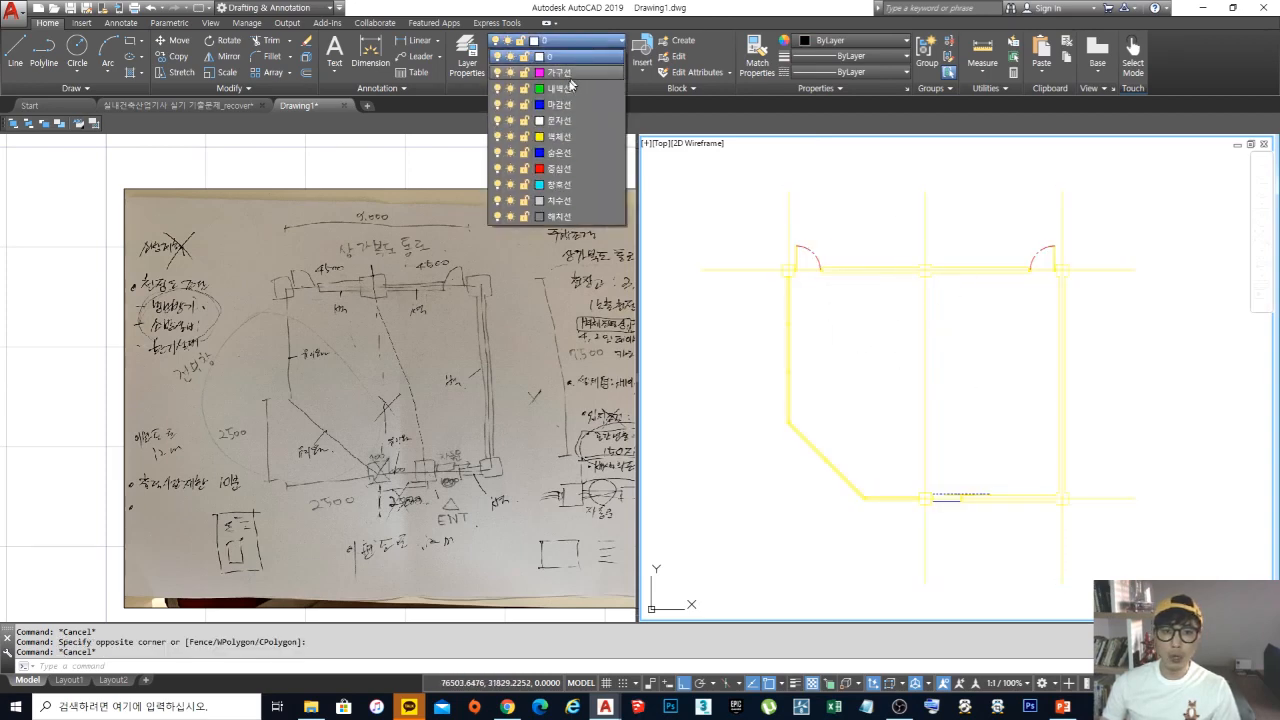
click(540, 136)
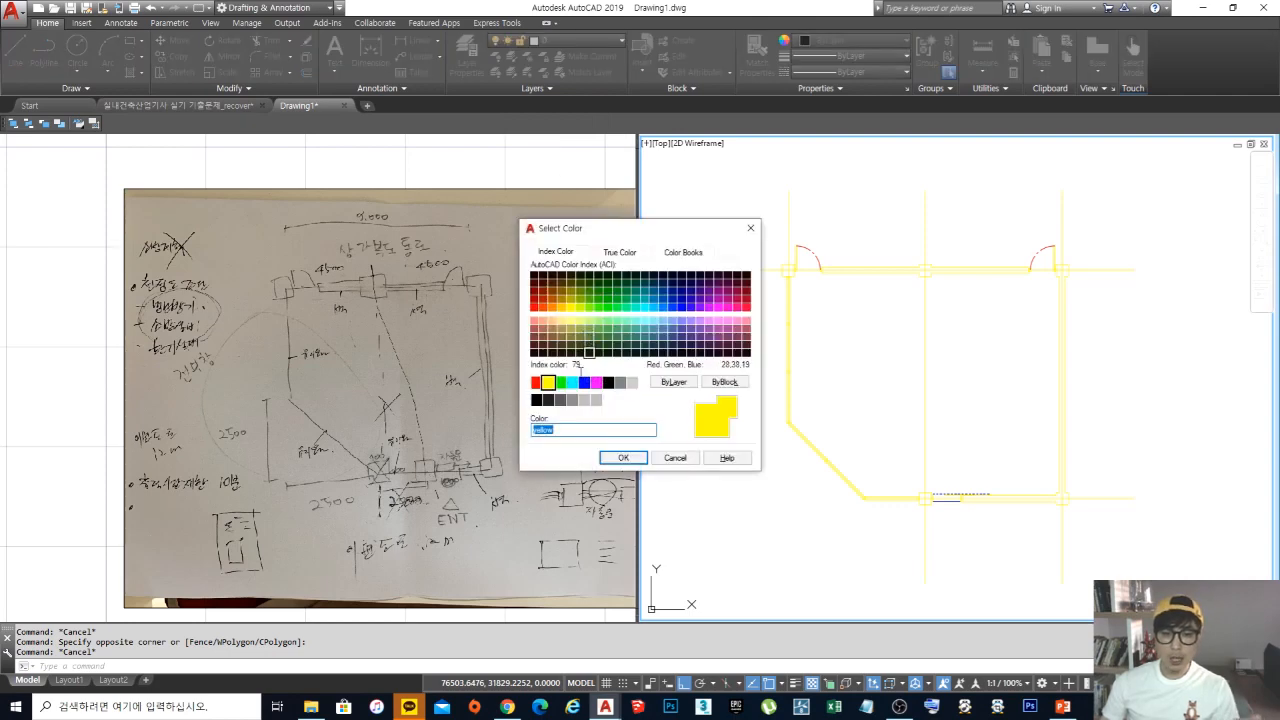
click(560, 301)
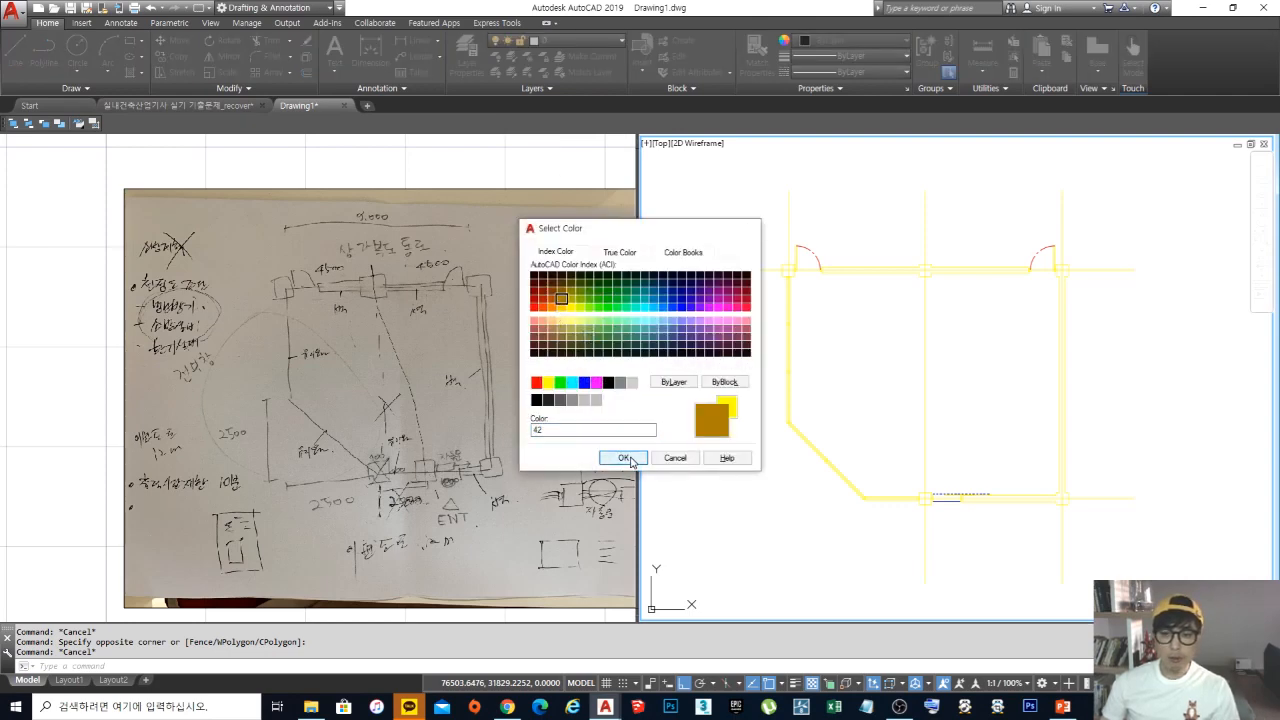
click(622, 457)
key(Escape)
Step: Assign the three vertical axes, the lower horizontal axis and the diagonal wall's centre line to the 중심선 layer
middle_drag(986, 303, 970, 313)
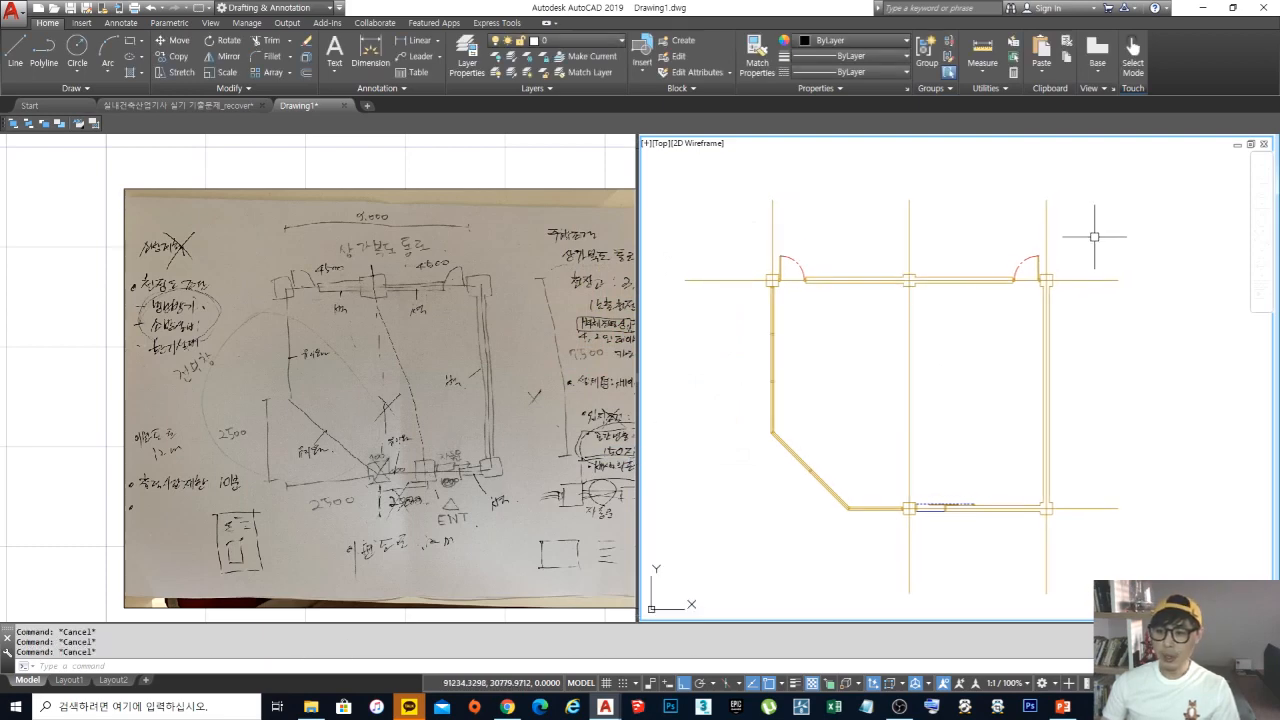
click(1094, 234)
click(754, 204)
click(585, 41)
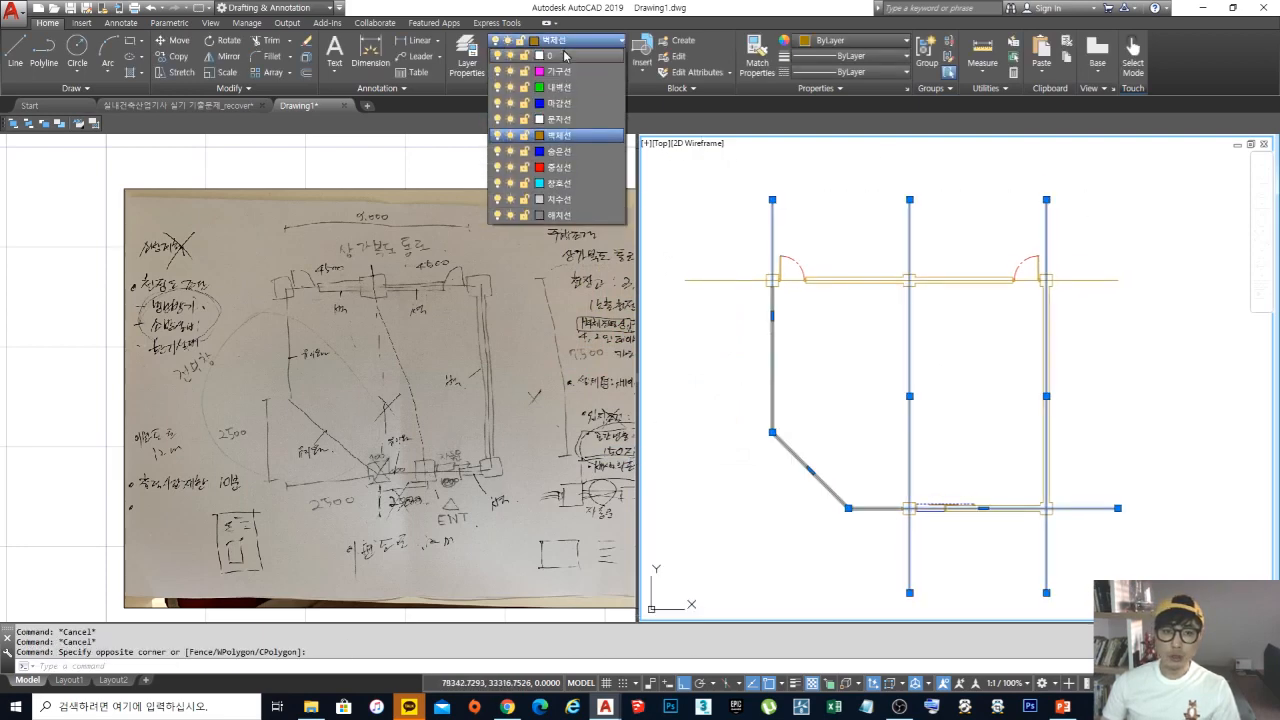
click(559, 170)
key(Escape)
key(Escape)
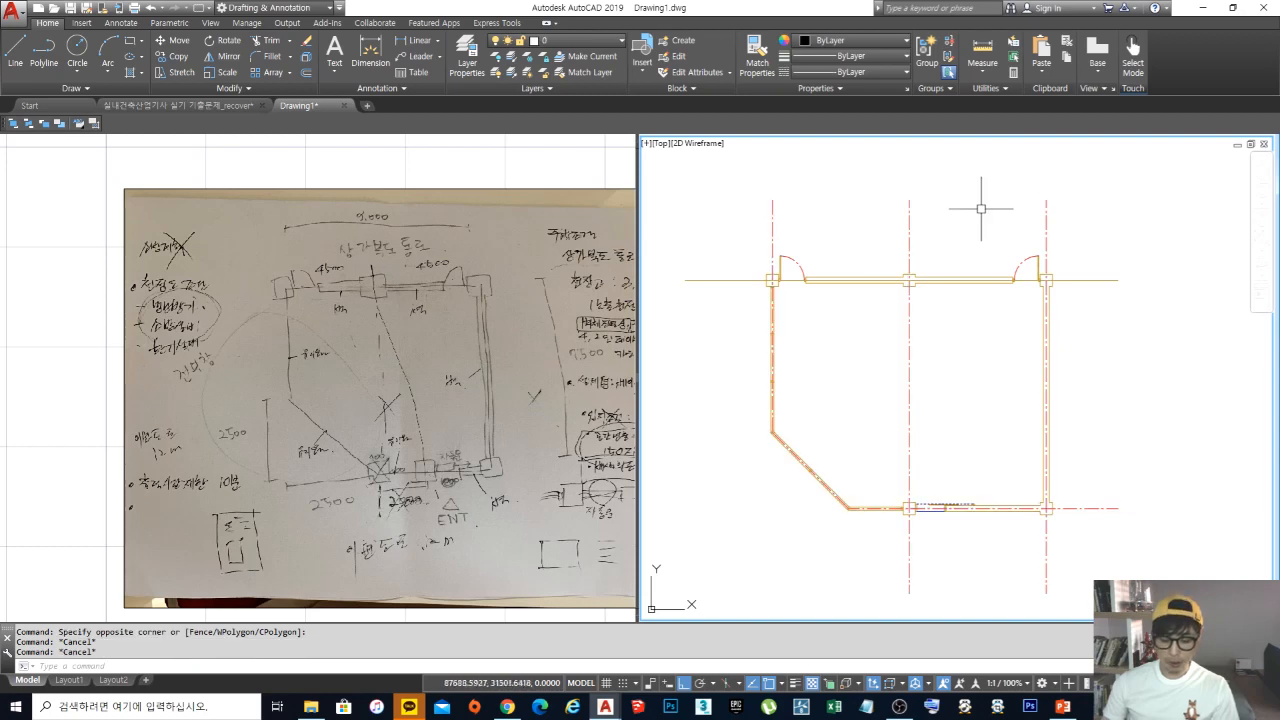
Step: Match the upper horizontal axis line's properties to the middle vertical centre line
key(Return)
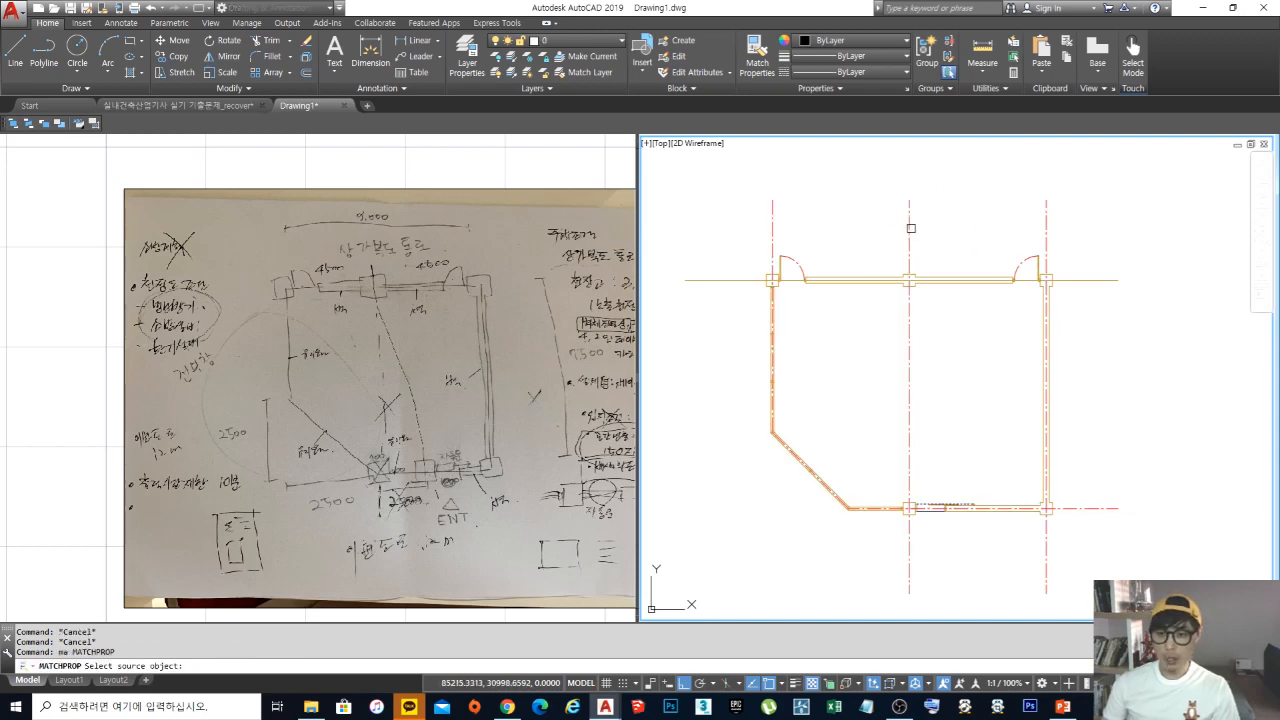
click(909, 228)
click(1163, 286)
click(1093, 214)
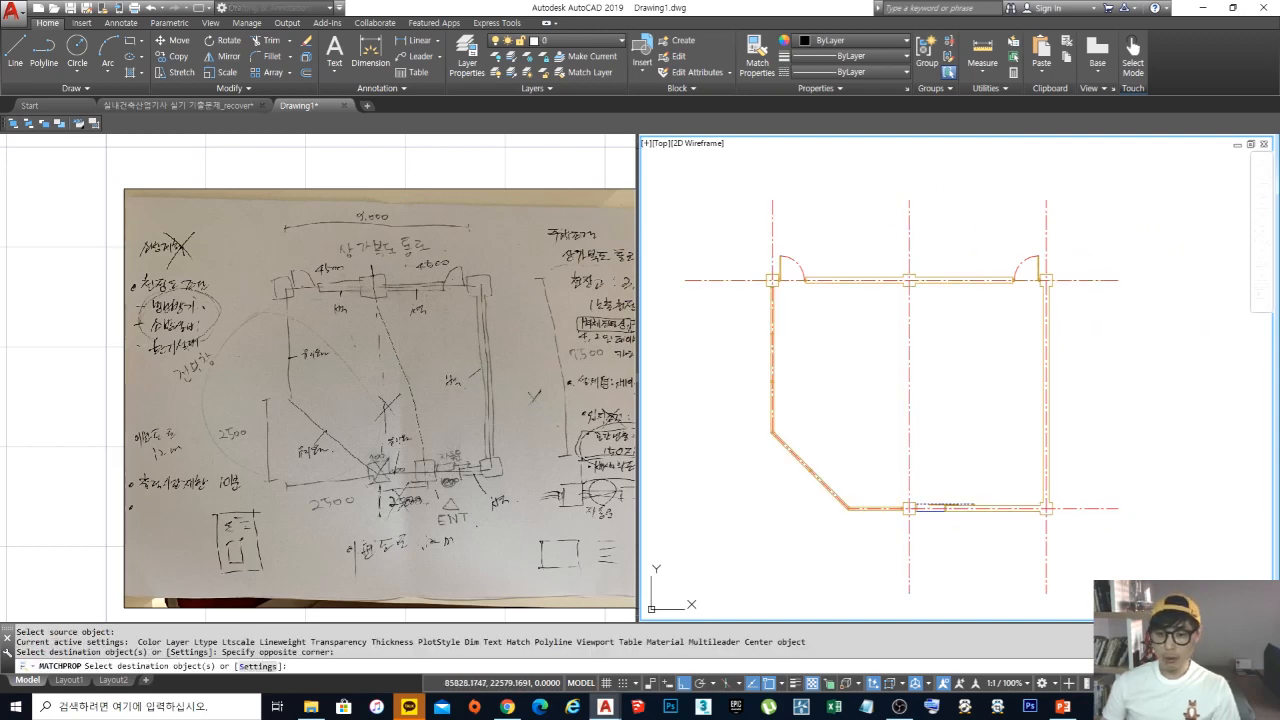
key(Escape)
key(Escape)
Step: Assign the two swing door blocks and the entrance's automatic door block to the 창호선 layer
mouse_move(894, 434)
middle_down()
mouse_move(909, 383)
mouse_move(903, 409)
middle_up()
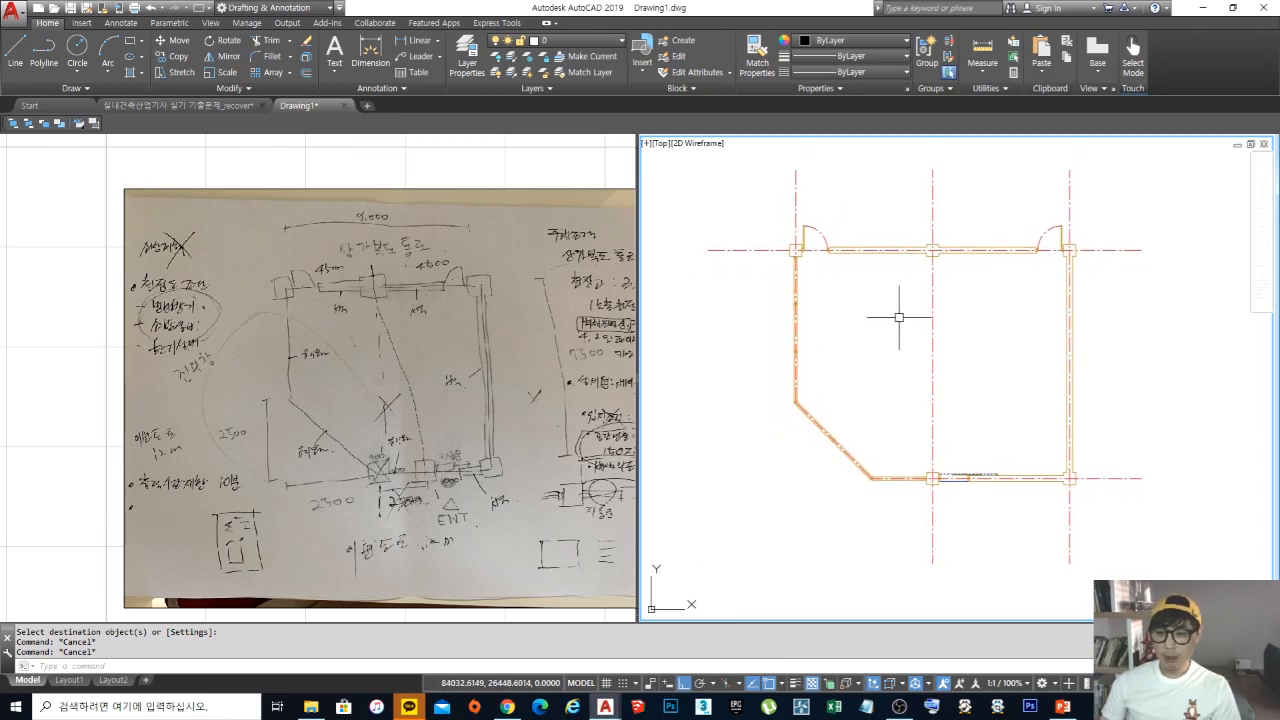
scroll(800, 229, up, 4)
click(806, 250)
scroll(826, 266, down, 3)
scroll(826, 266, down, 1)
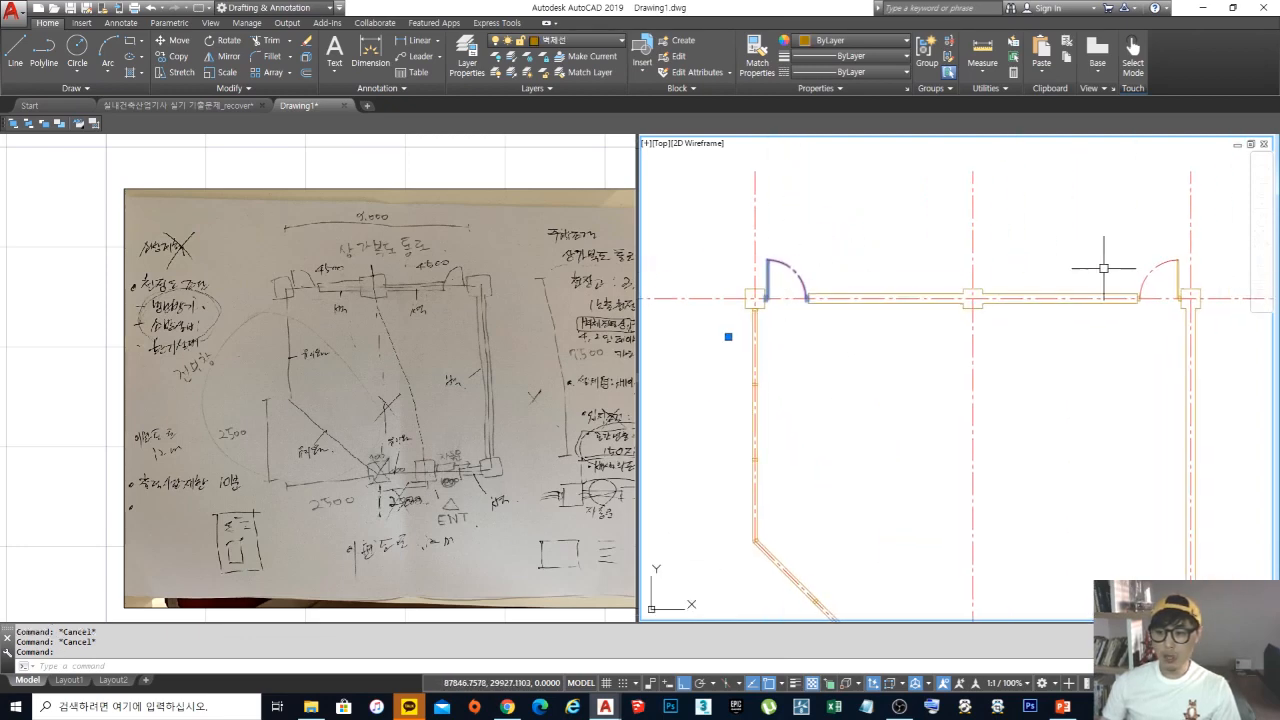
middle_drag(1100, 466, 1005, 166)
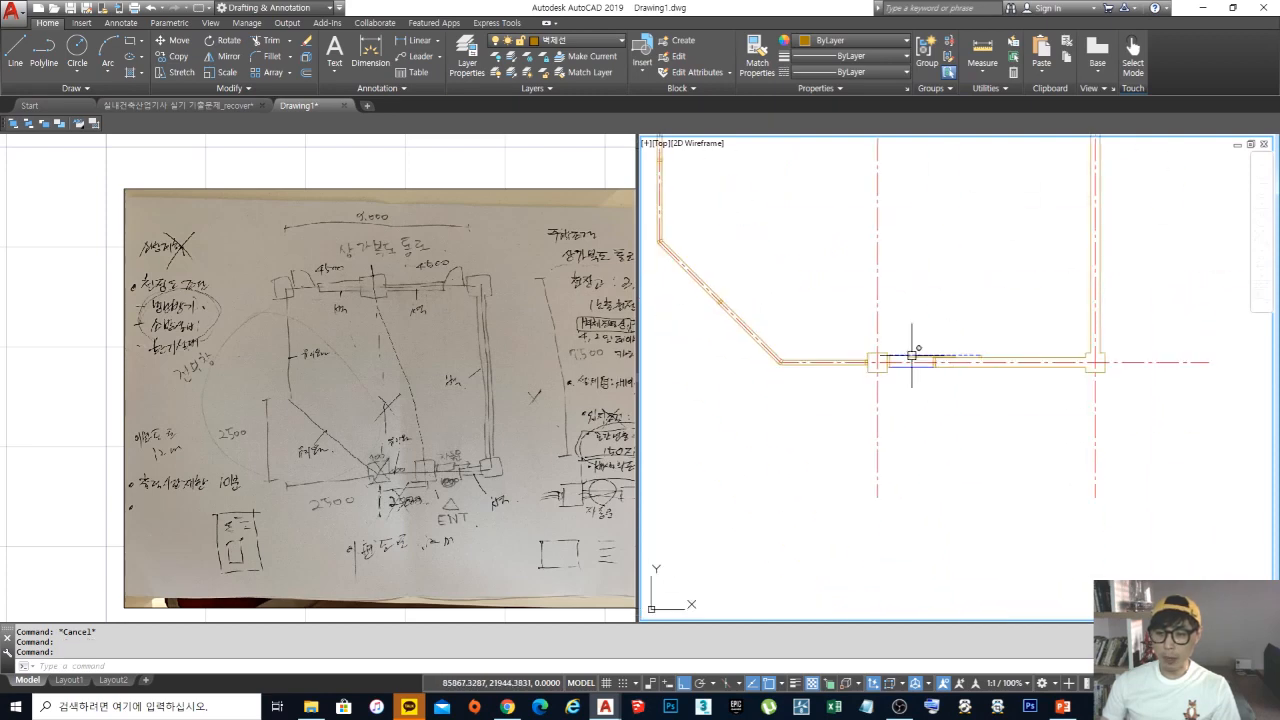
click(912, 356)
middle_drag(921, 237, 929, 369)
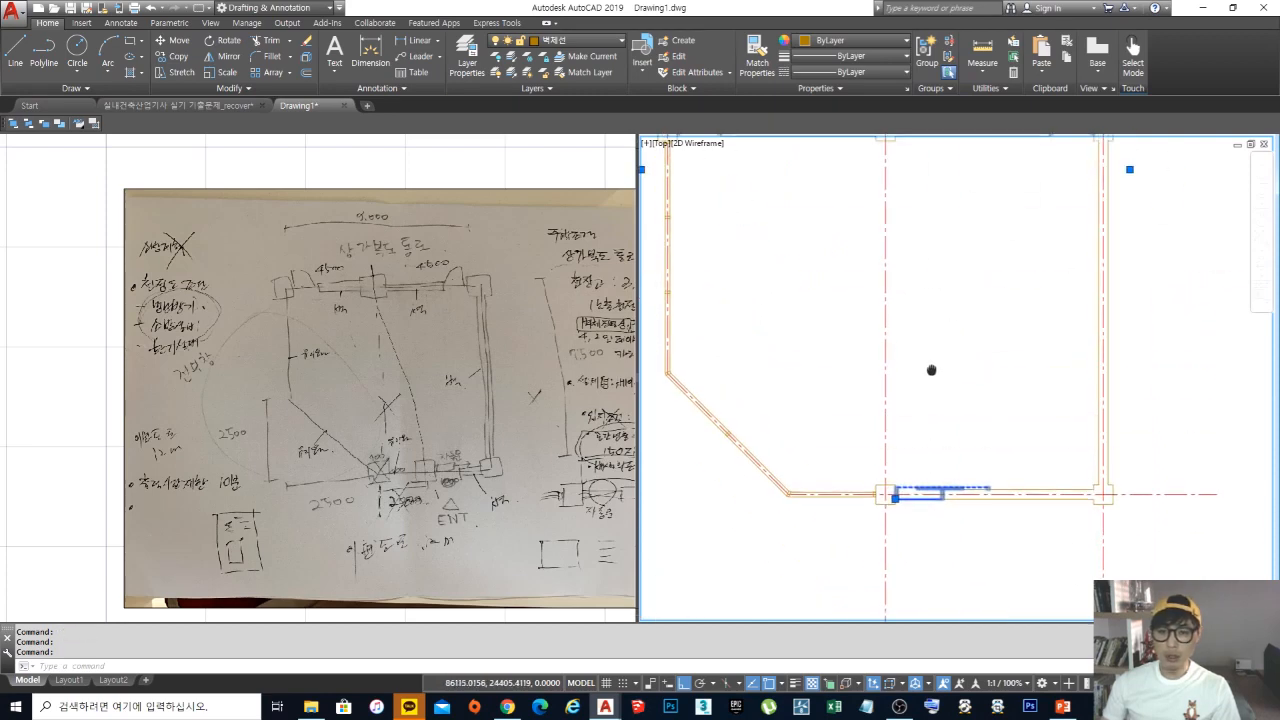
click(561, 45)
key(Escape)
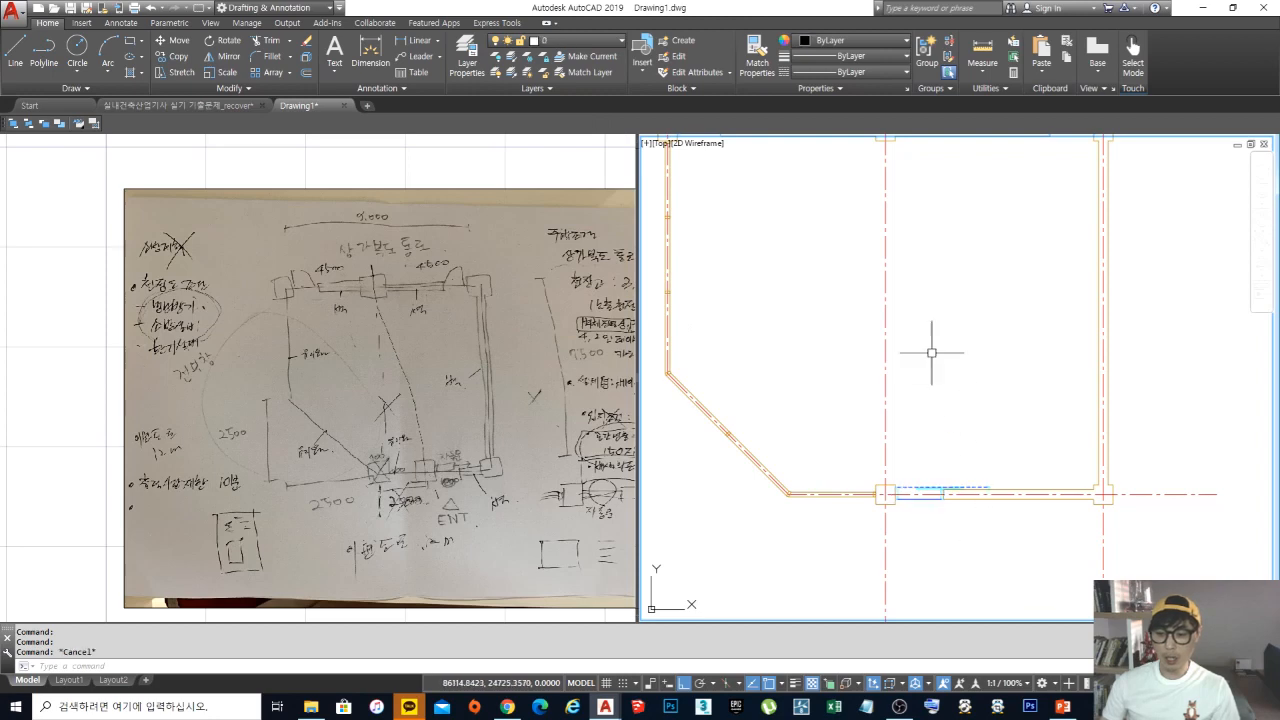
Step: Assign the window outlines and mullions along the left, diagonal and lower-left glazed walls to the 창호선 layer
middle_drag(931, 352, 1006, 406)
scroll(748, 198, up, 5)
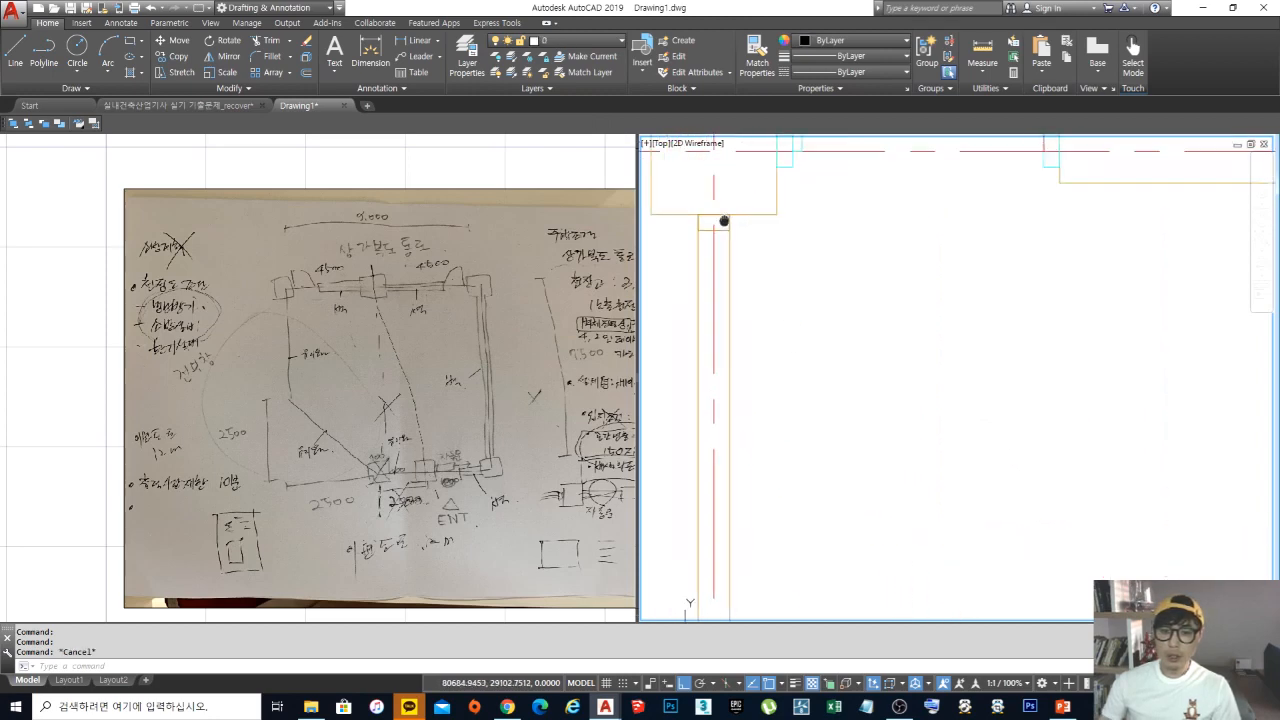
click(775, 290)
click(763, 268)
scroll(750, 290, down, 8)
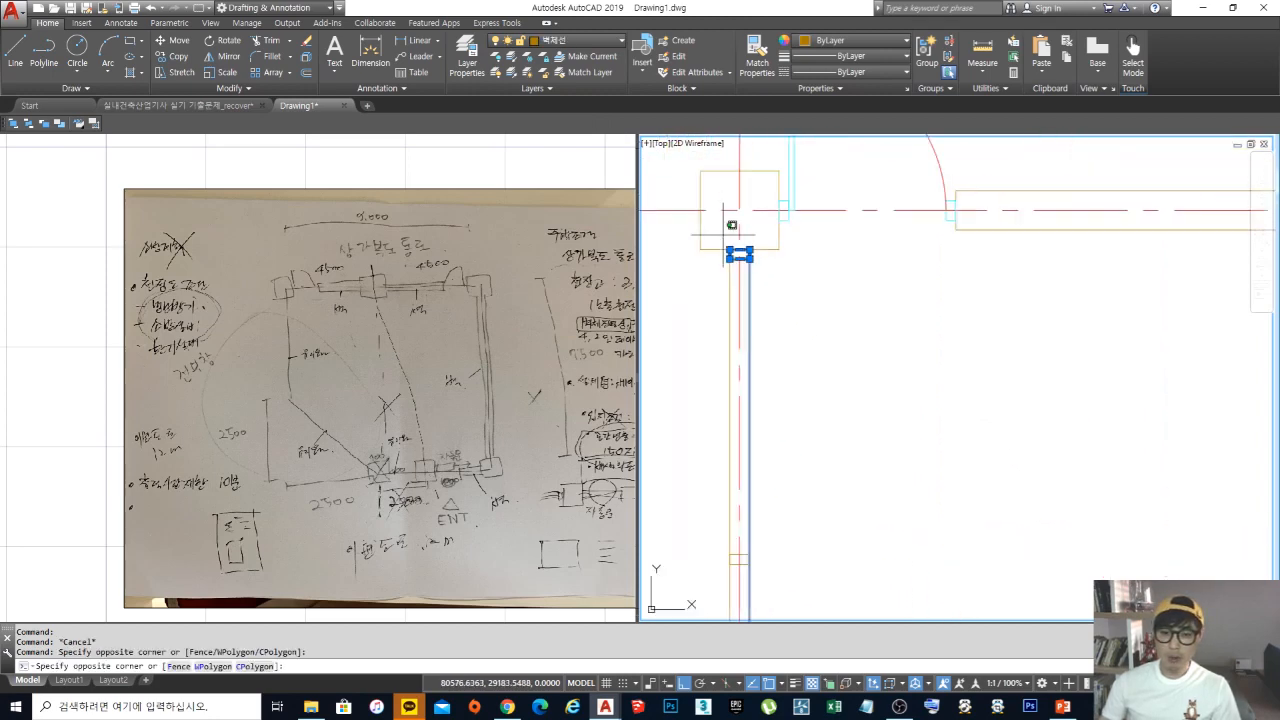
click(747, 423)
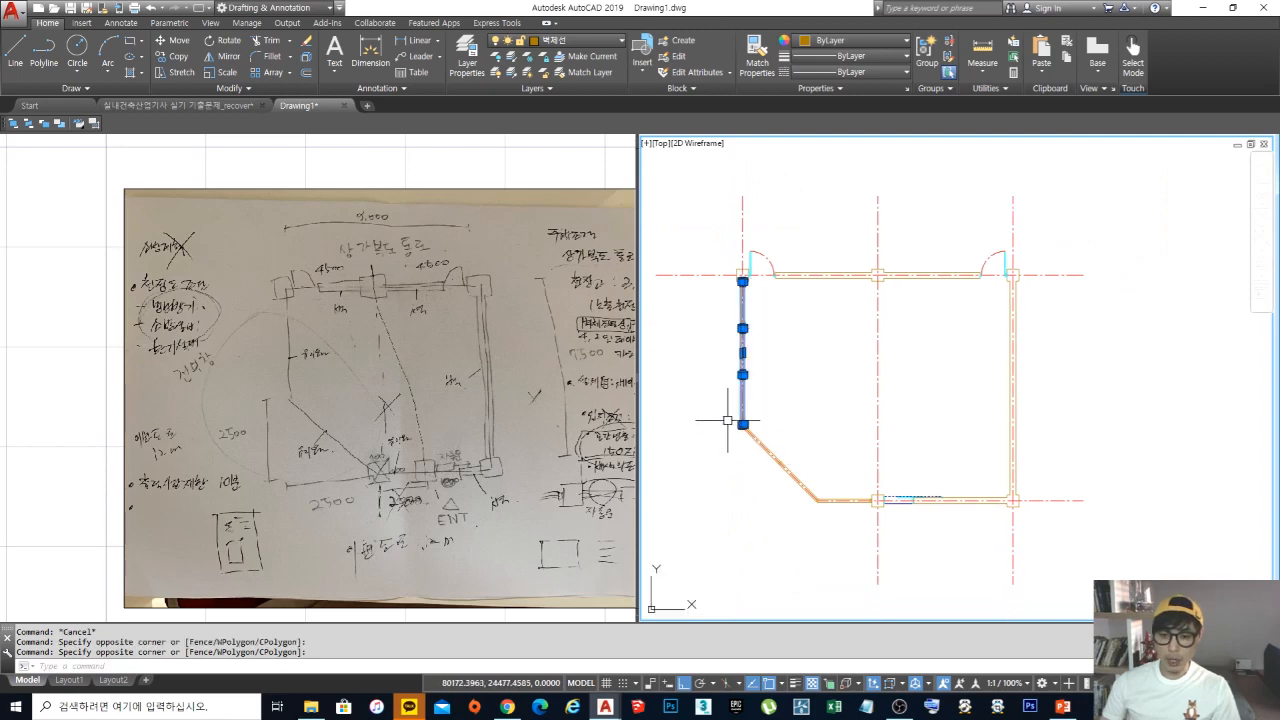
click(723, 392)
click(880, 566)
scroll(845, 537, up, 5)
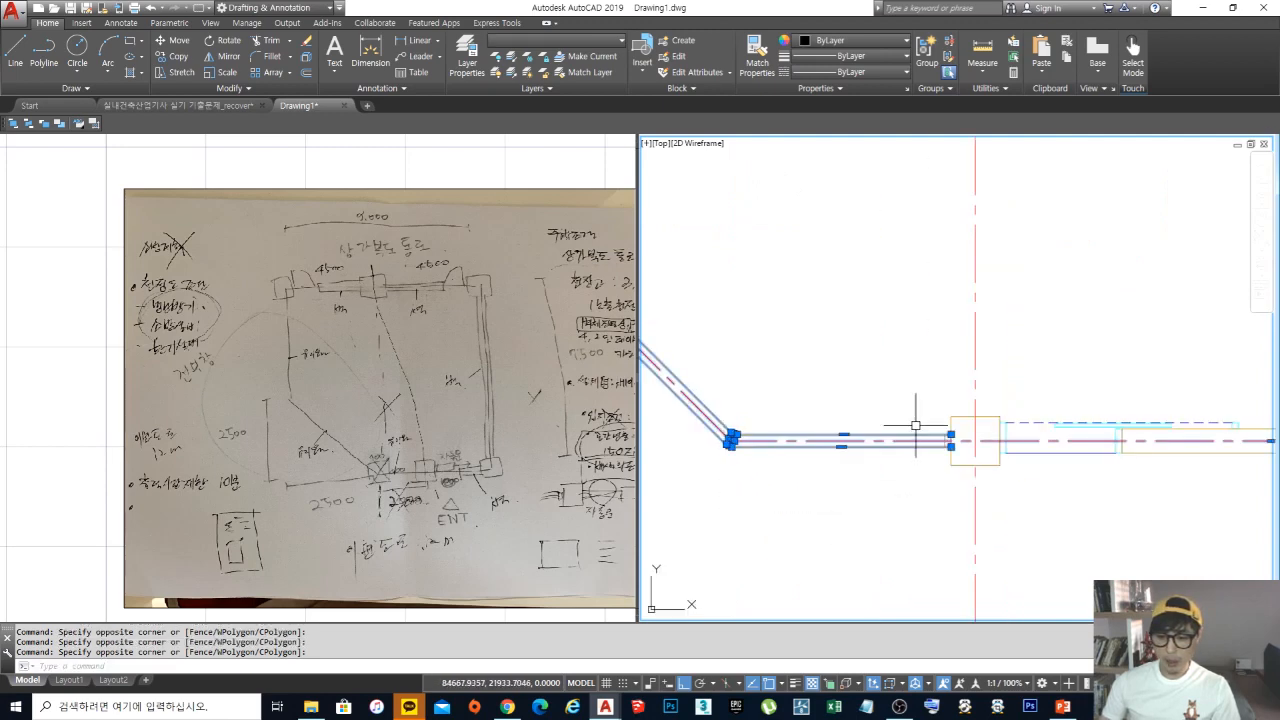
scroll(920, 434, up, 4)
click(1080, 560)
click(1020, 446)
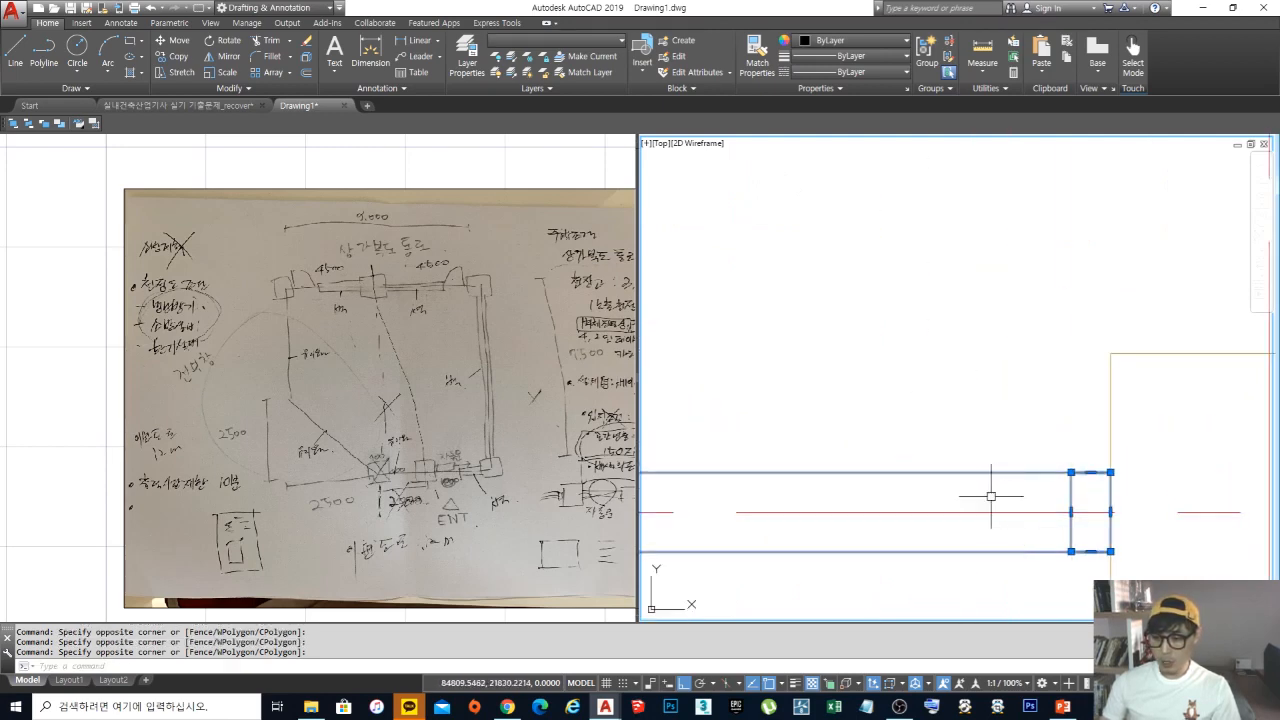
scroll(991, 494, down, 6)
middle_drag(831, 457, 886, 462)
scroll(886, 470, down, 7)
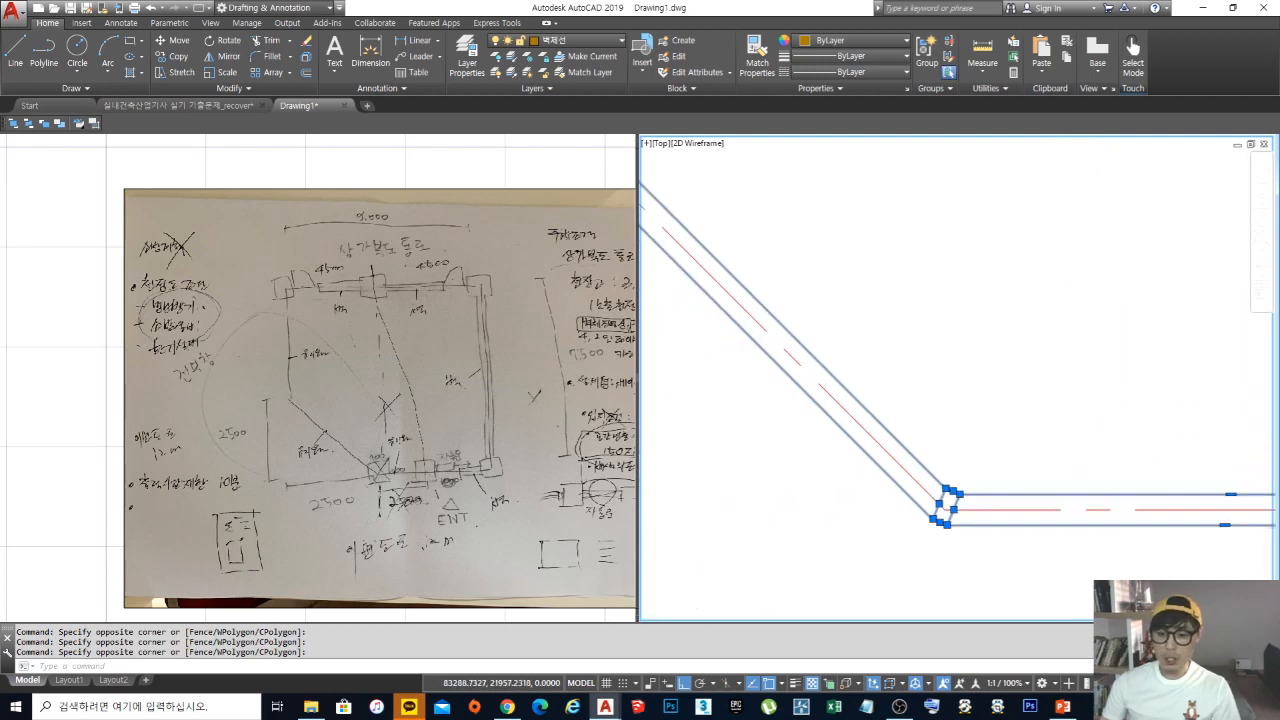
click(595, 41)
click(568, 185)
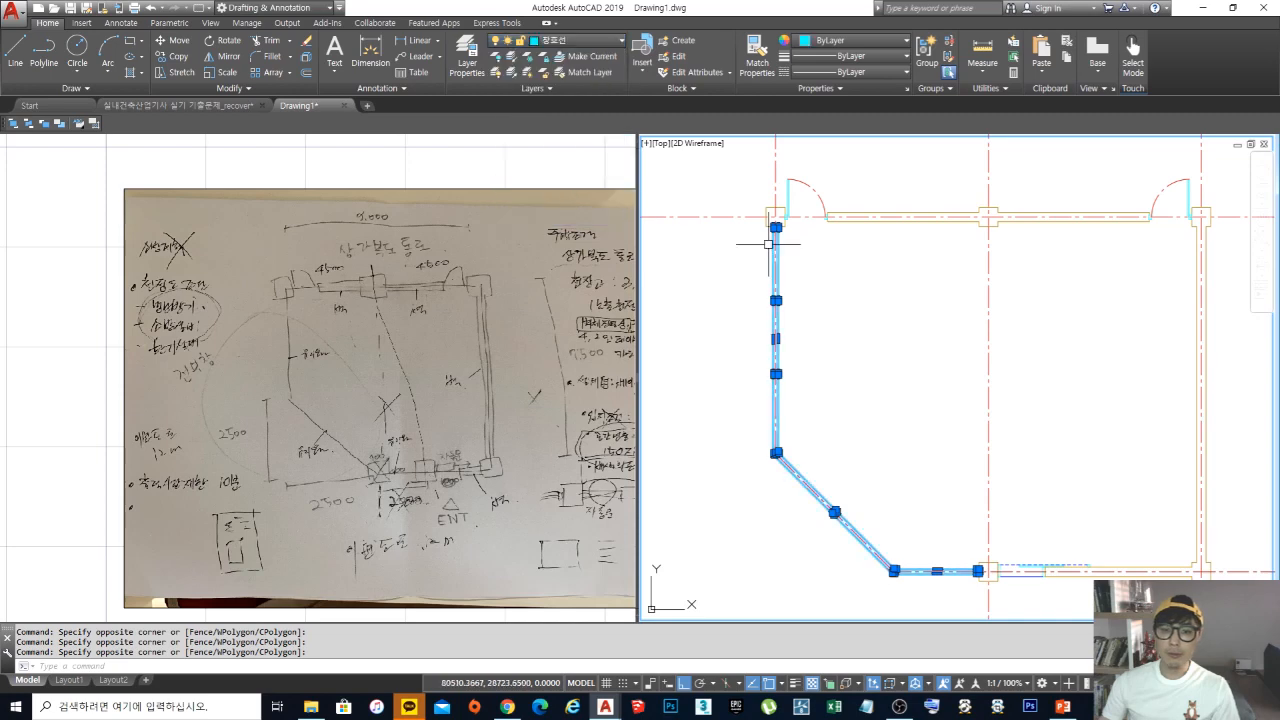
key(Escape)
Step: Set the colour of the left glazed wall's two long outlines to Blue
scroll(776, 240, up, 5)
click(817, 229)
click(789, 220)
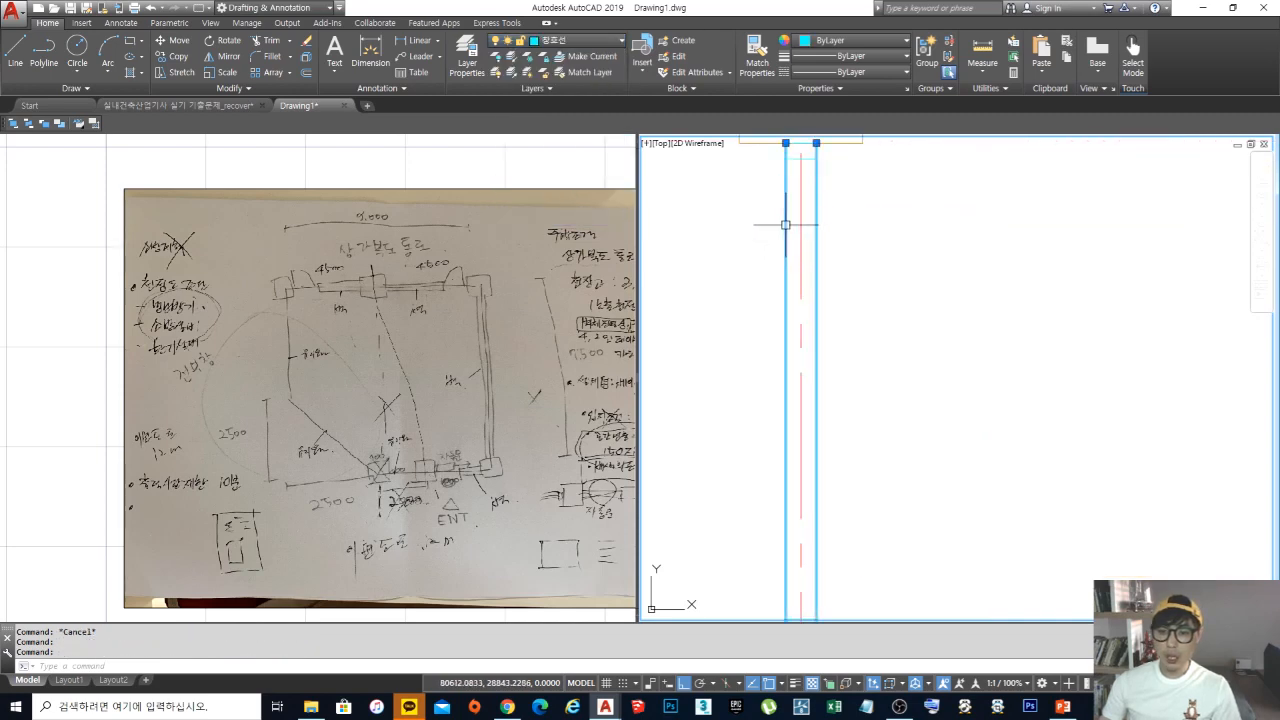
click(841, 41)
click(847, 176)
key(Escape)
key(Escape)
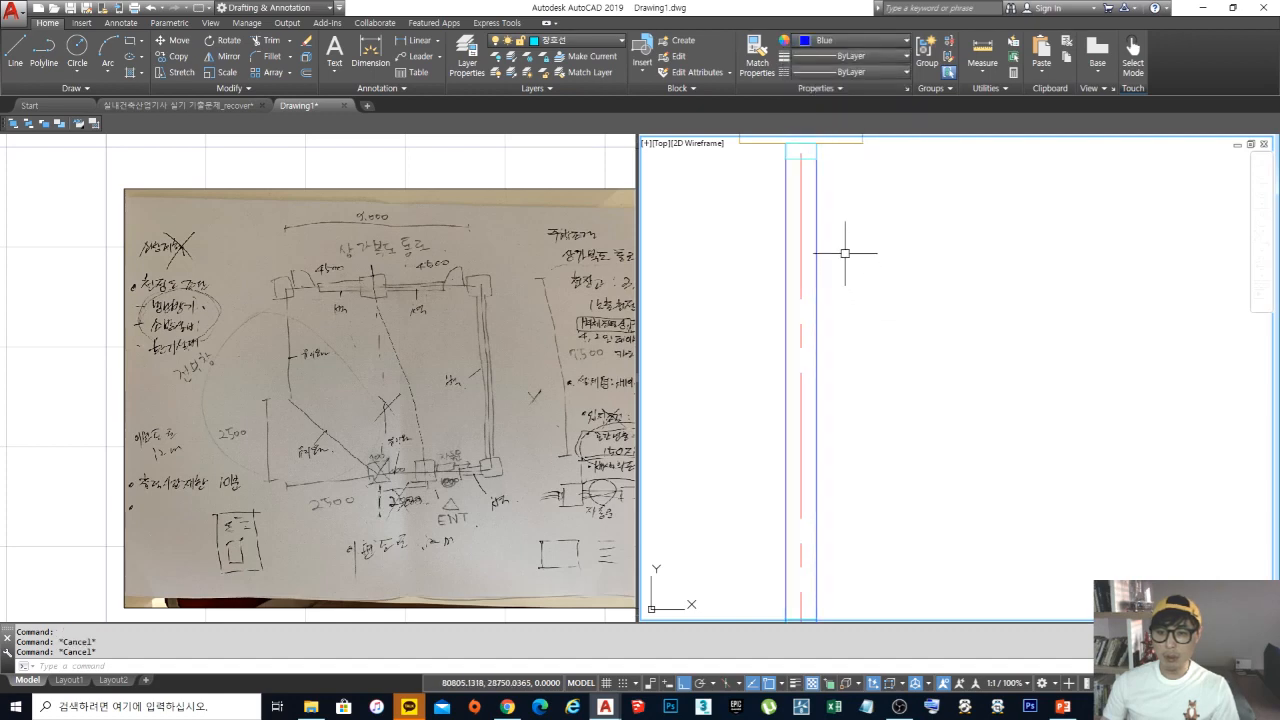
Step: Match the outlines of the diagonal and lower-left glazed walls to the left glazed wall's blue outline
scroll(843, 251, down, 3)
scroll(780, 403, up, 3)
scroll(840, 391, up, 2)
text(ma)
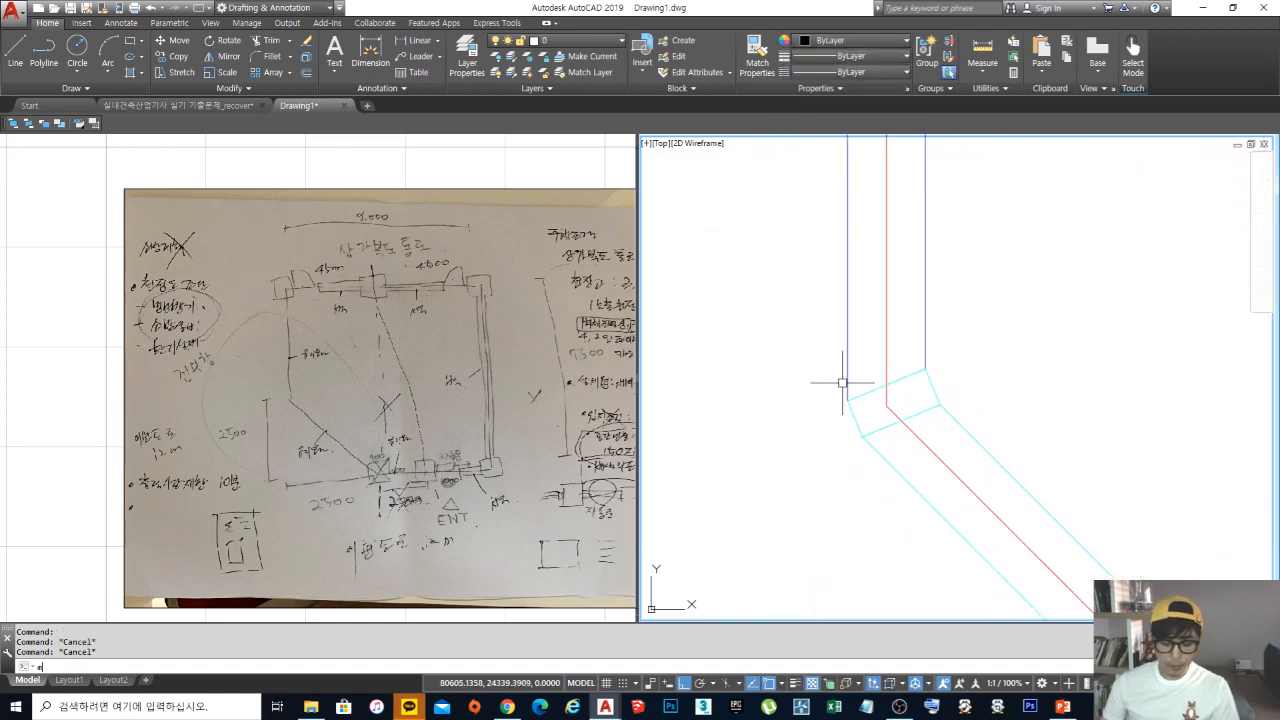
key(Return)
click(924, 337)
click(971, 434)
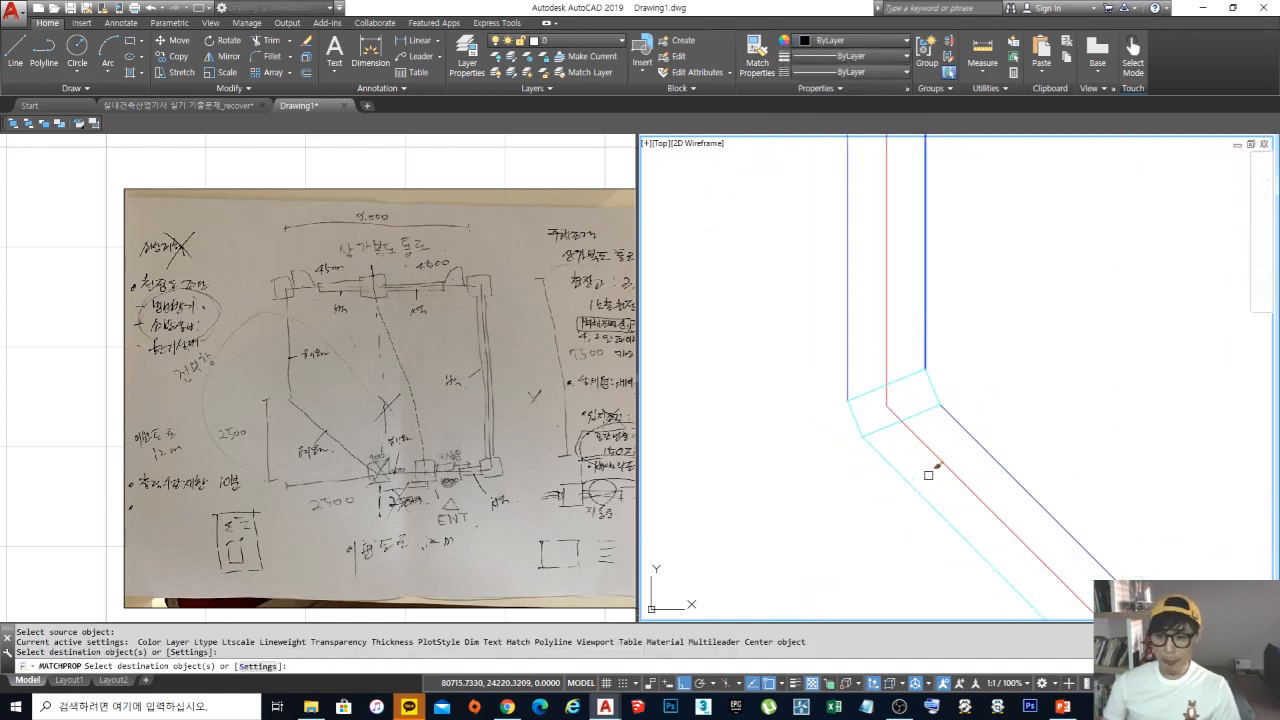
click(906, 480)
scroll(906, 480, down, 3)
mouse_move(906, 480)
middle_down()
mouse_move(918, 360)
mouse_move(846, 362)
mouse_move(923, 343)
mouse_move(935, 426)
mouse_move(877, 437)
middle_up()
scroll(846, 362, up, 3)
click(835, 407)
click(843, 437)
key(space)
scroll(849, 417, down, 5)
middle_drag(877, 280, 863, 305)
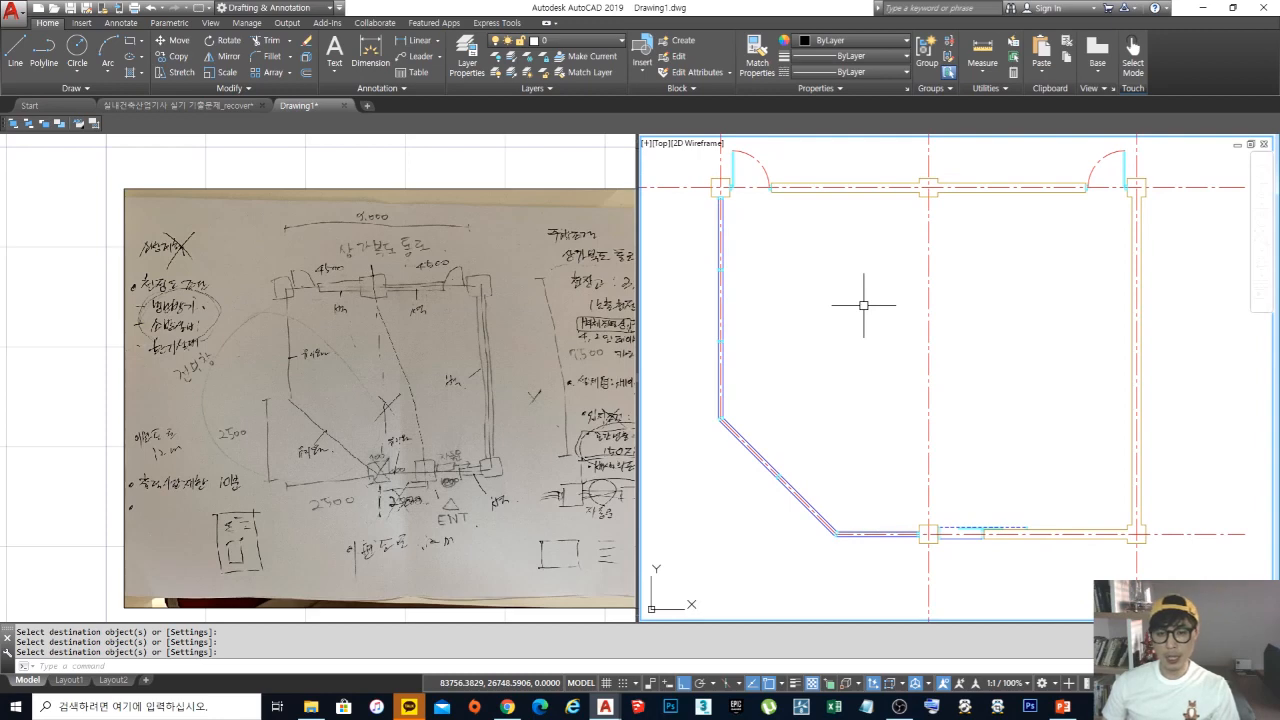
key(Escape)
key(Escape)
key(Escape)
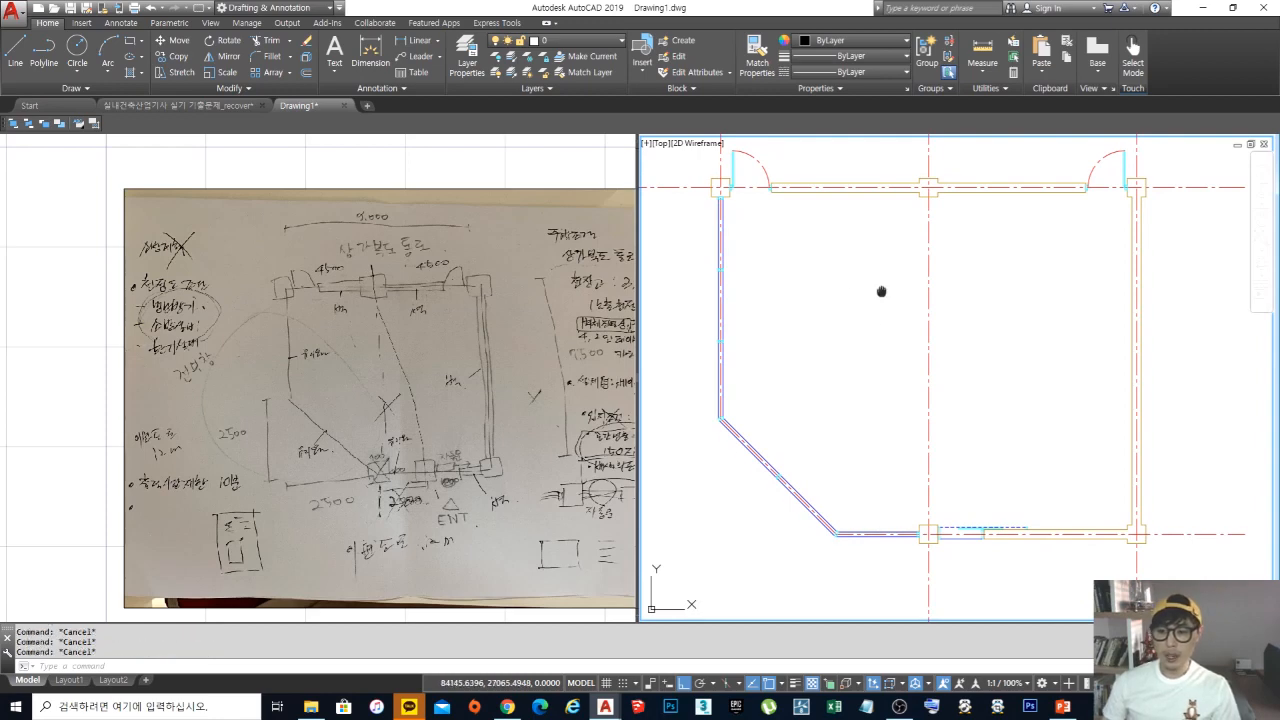
Step: Draw a rectangle around the plan from the upper-left column's outer corner to the lower-right column's outer corner
scroll(877, 314, down, 2)
middle_drag(881, 291, 890, 328)
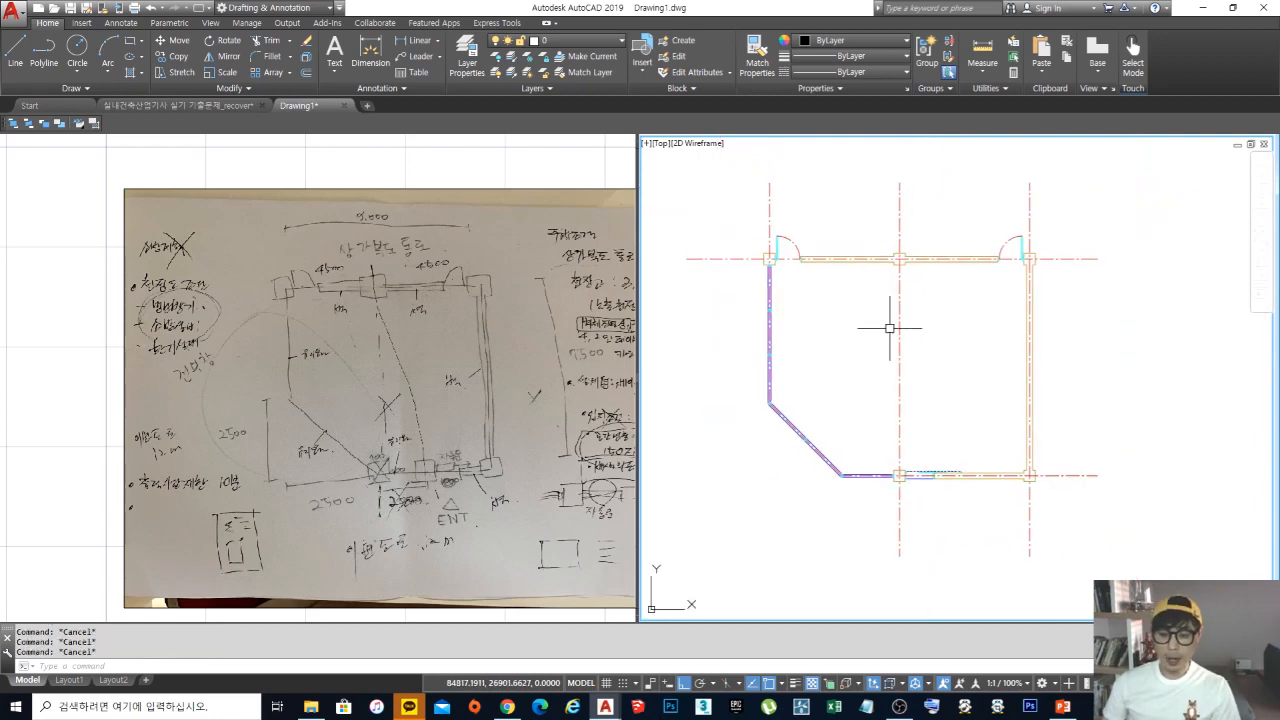
text(rec)
key(Return)
click(769, 259)
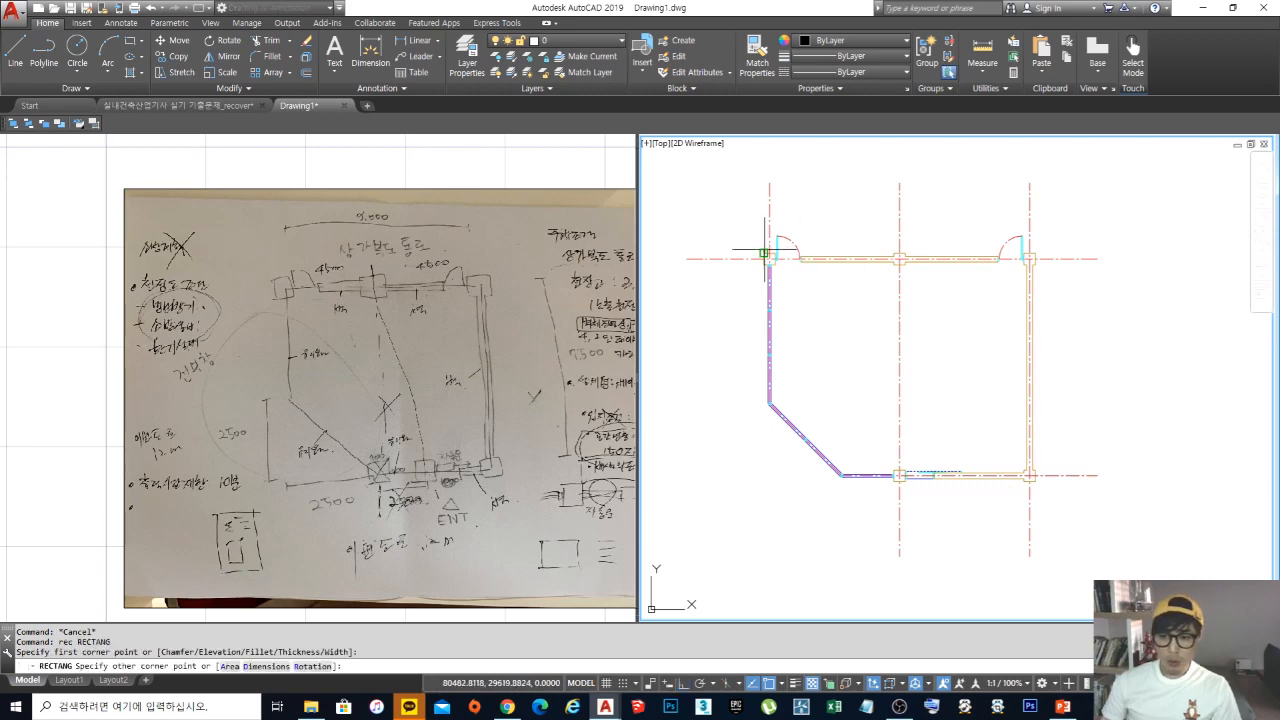
scroll(1064, 494, up, 2)
click(1017, 473)
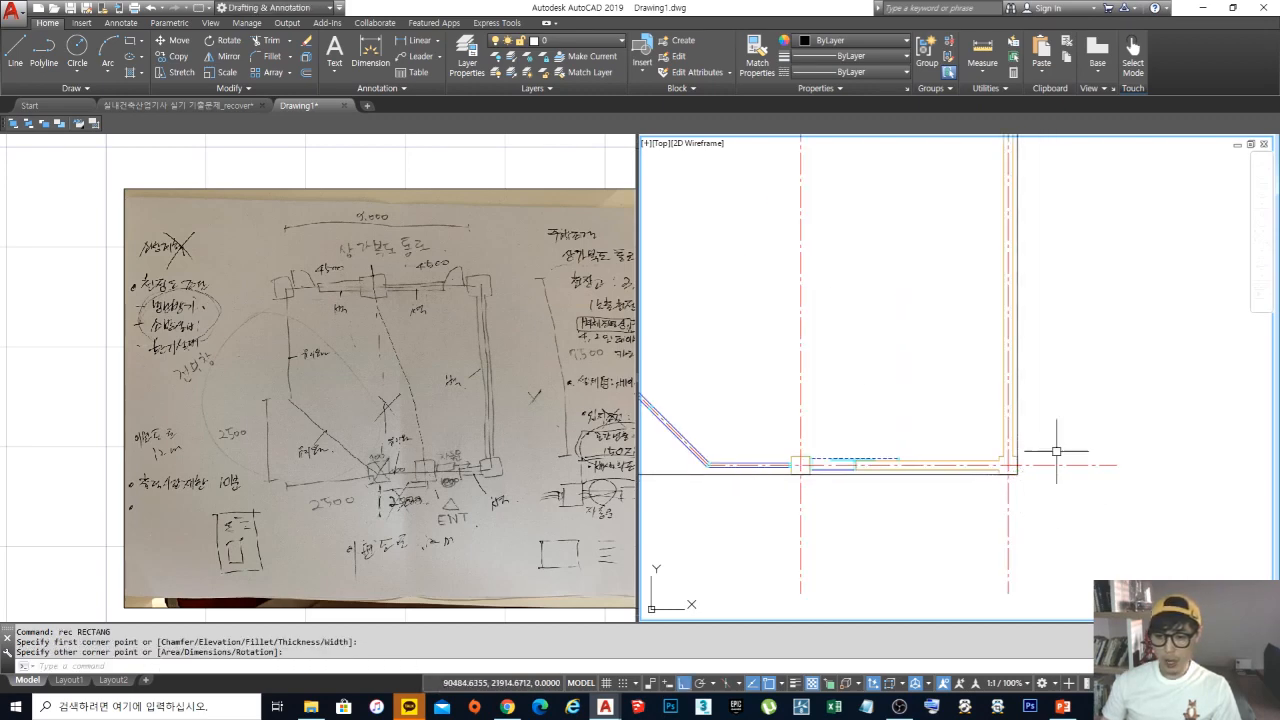
Step: Offset the surrounding rectangle outward four times in succession at 500 spacing
scroll(1048, 474, down, 3)
scroll(1000, 460, up, 2)
scroll(1000, 459, up, 2)
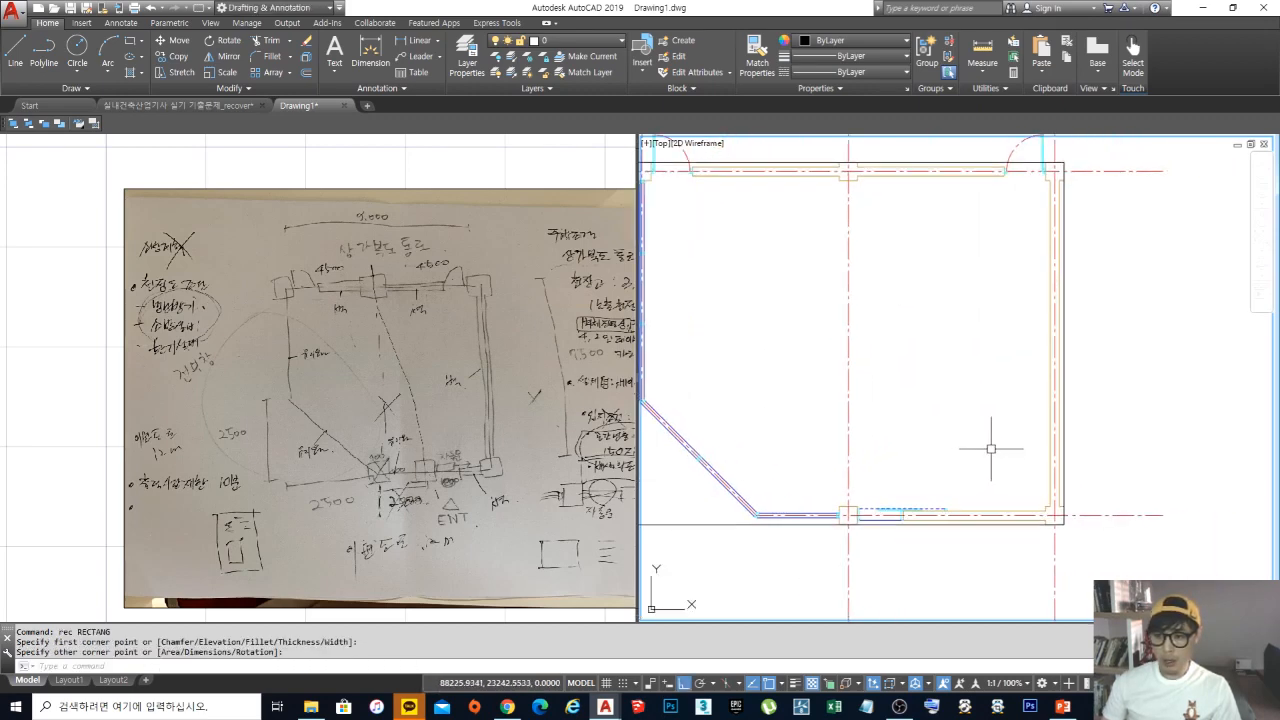
middle_drag(991, 446, 1049, 457)
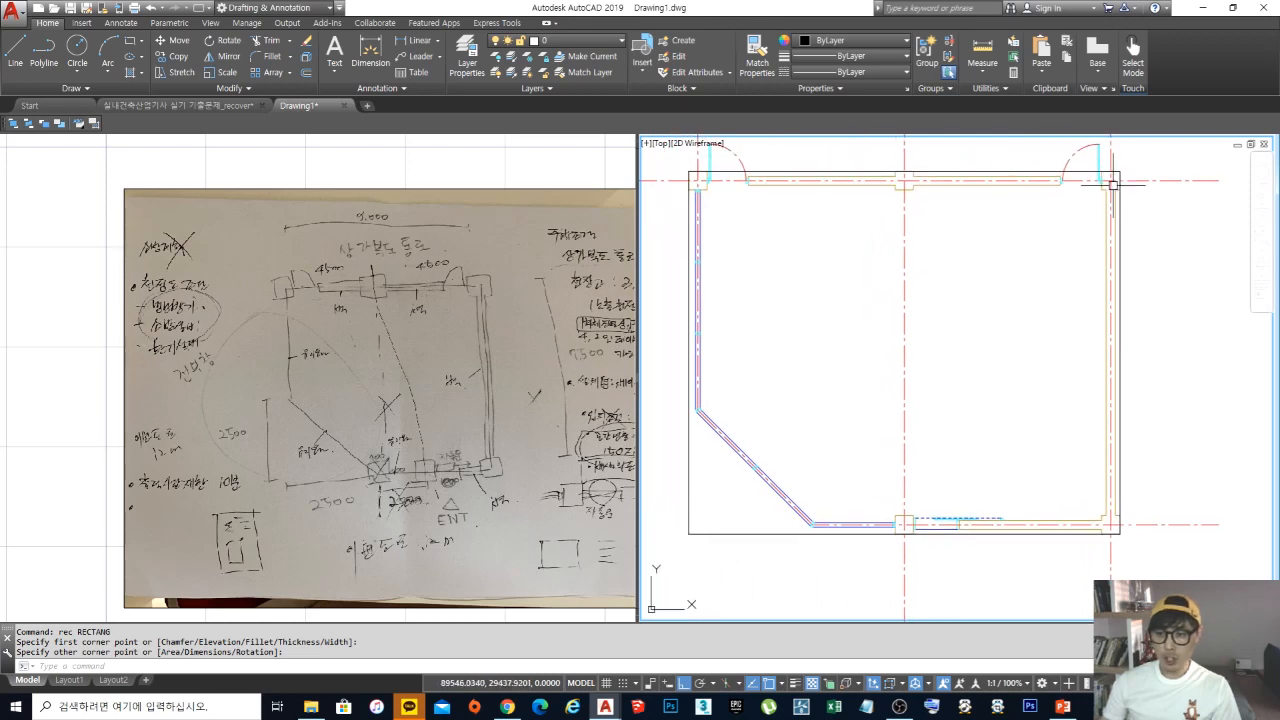
text(o)
key(Return)
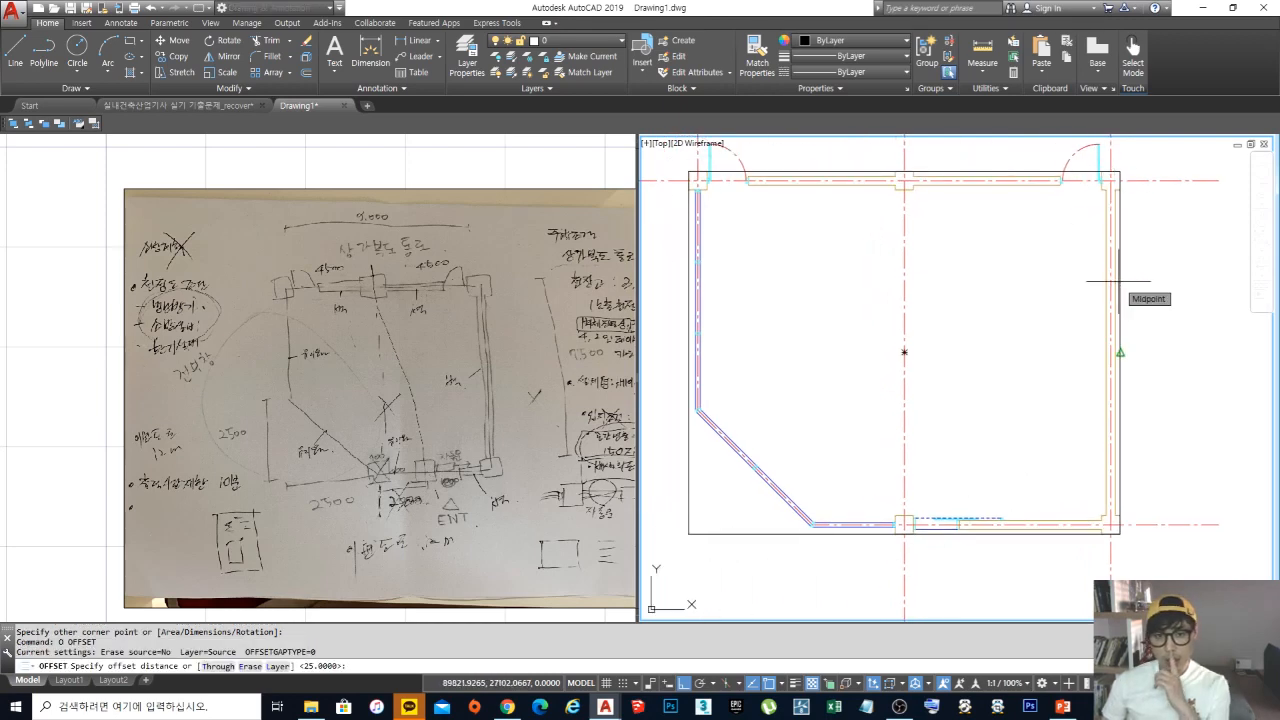
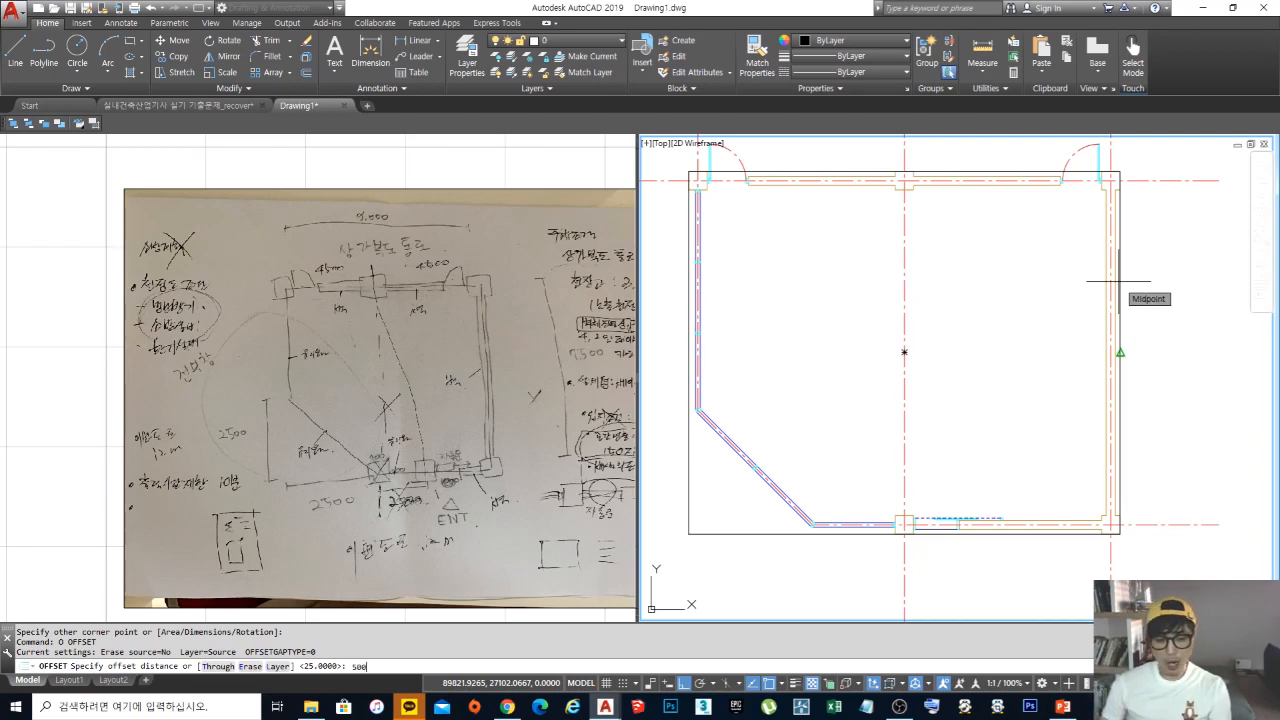
key(Return)
click(1121, 307)
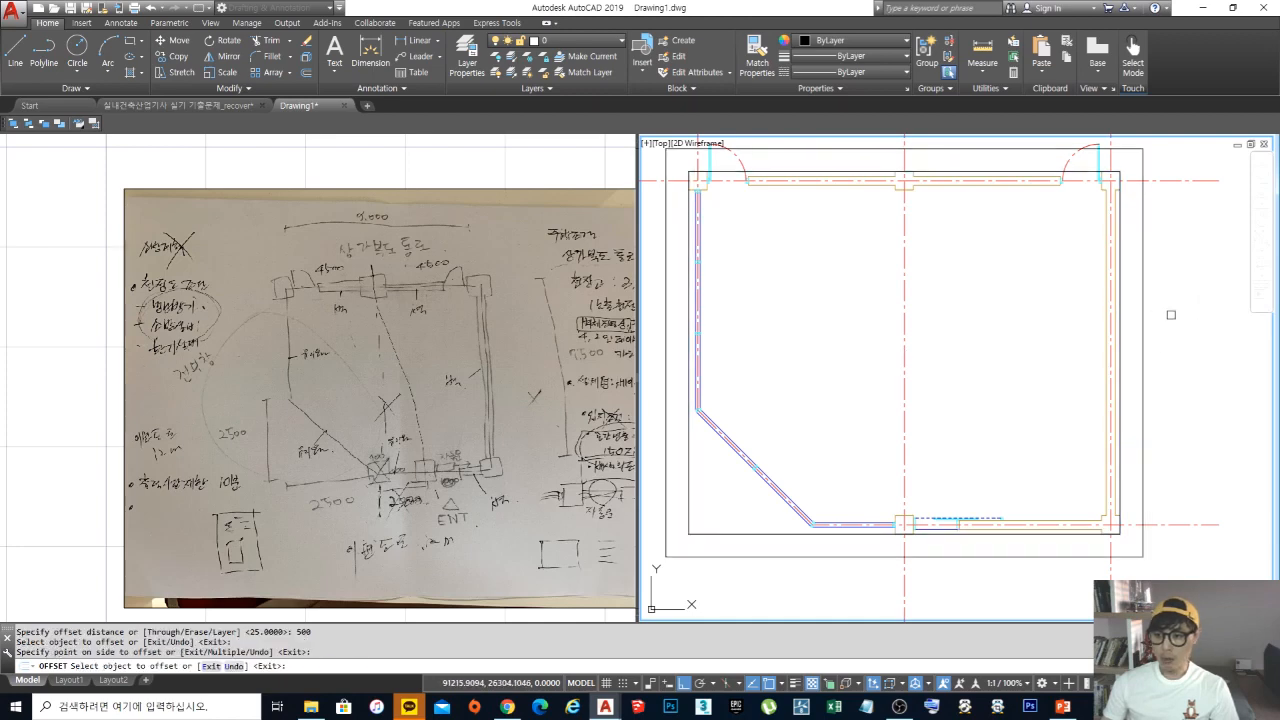
click(1142, 314)
click(1143, 312)
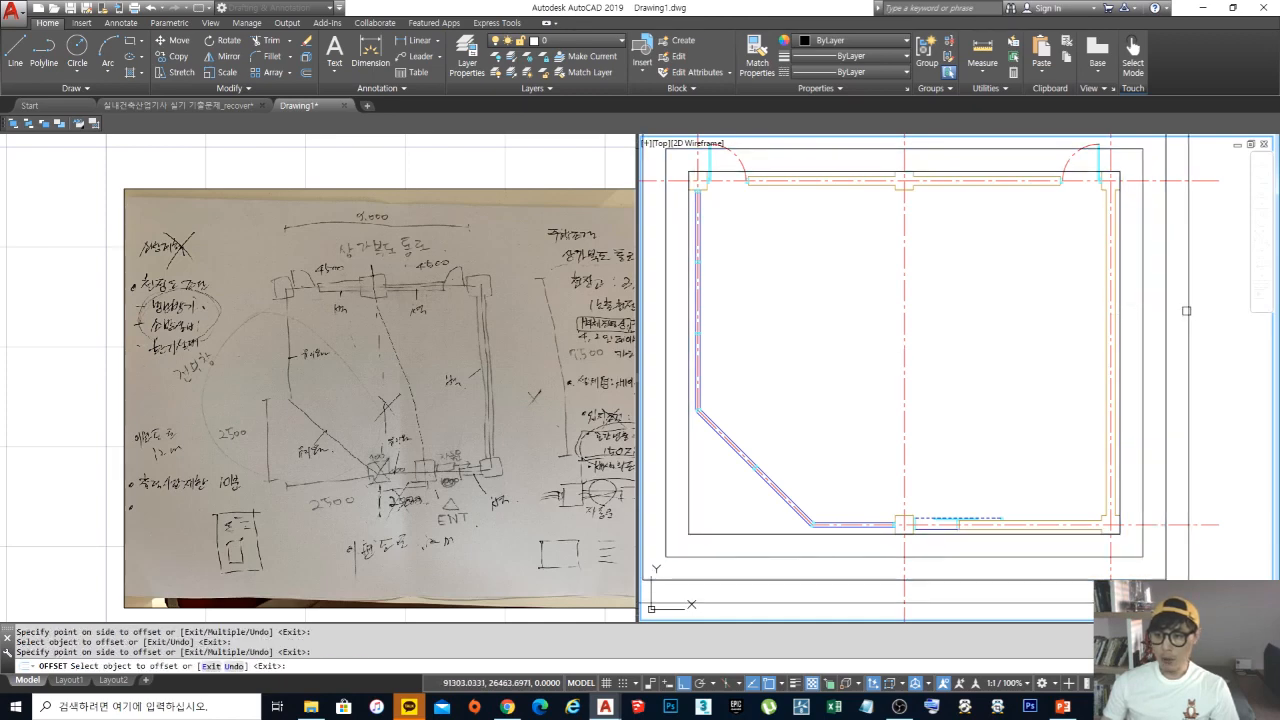
click(1195, 310)
scroll(1150, 318, down, 3)
Step: Erase the original rectangle that touches the columns' outer corners
scroll(943, 366, up, 5)
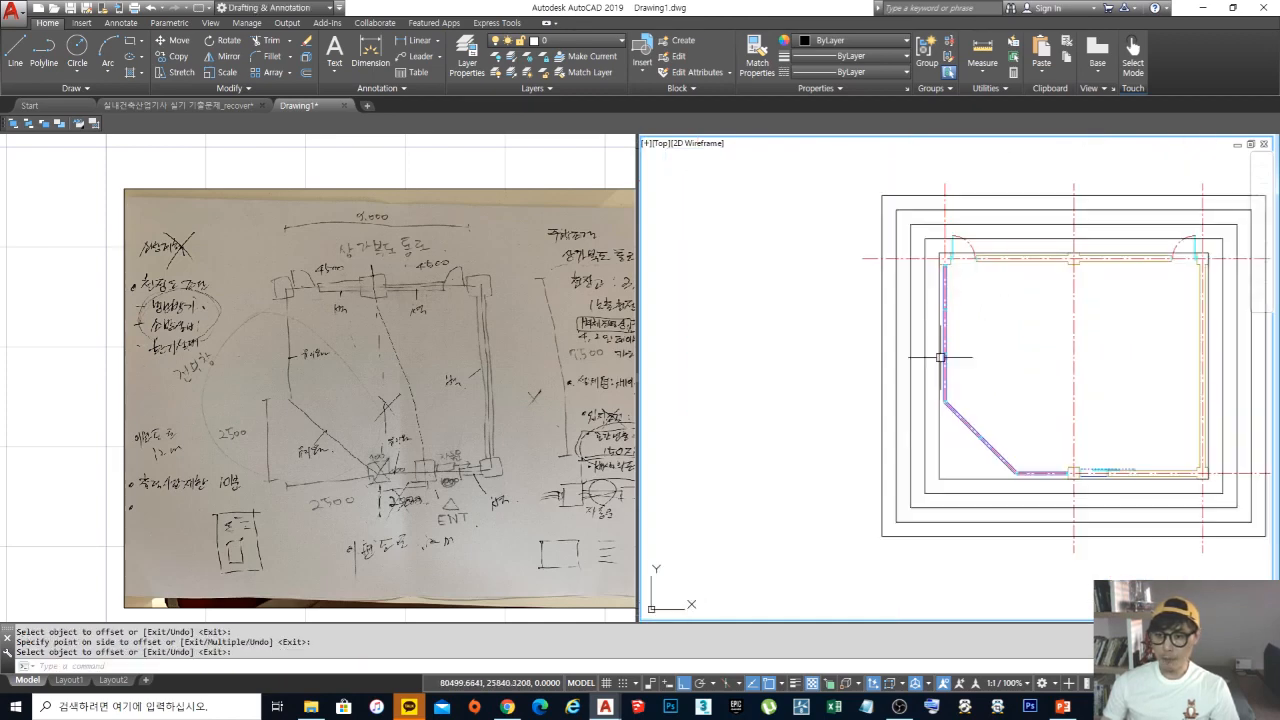
text(e)
key(Return)
click(937, 463)
key(Return)
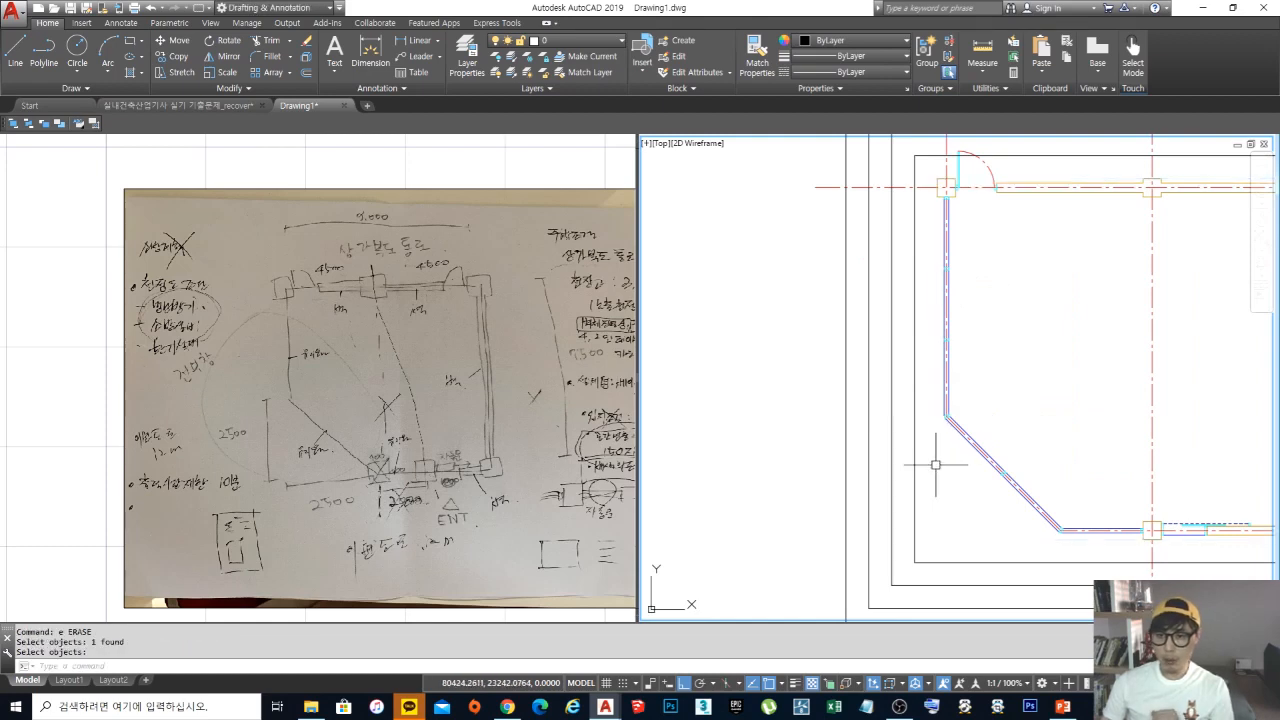
Step: Trim the centre lines at the plan's upper-left corner back to the innermost offset rectangle
middle_drag(960, 283, 950, 353)
scroll(916, 251, up, 4)
text(tr)
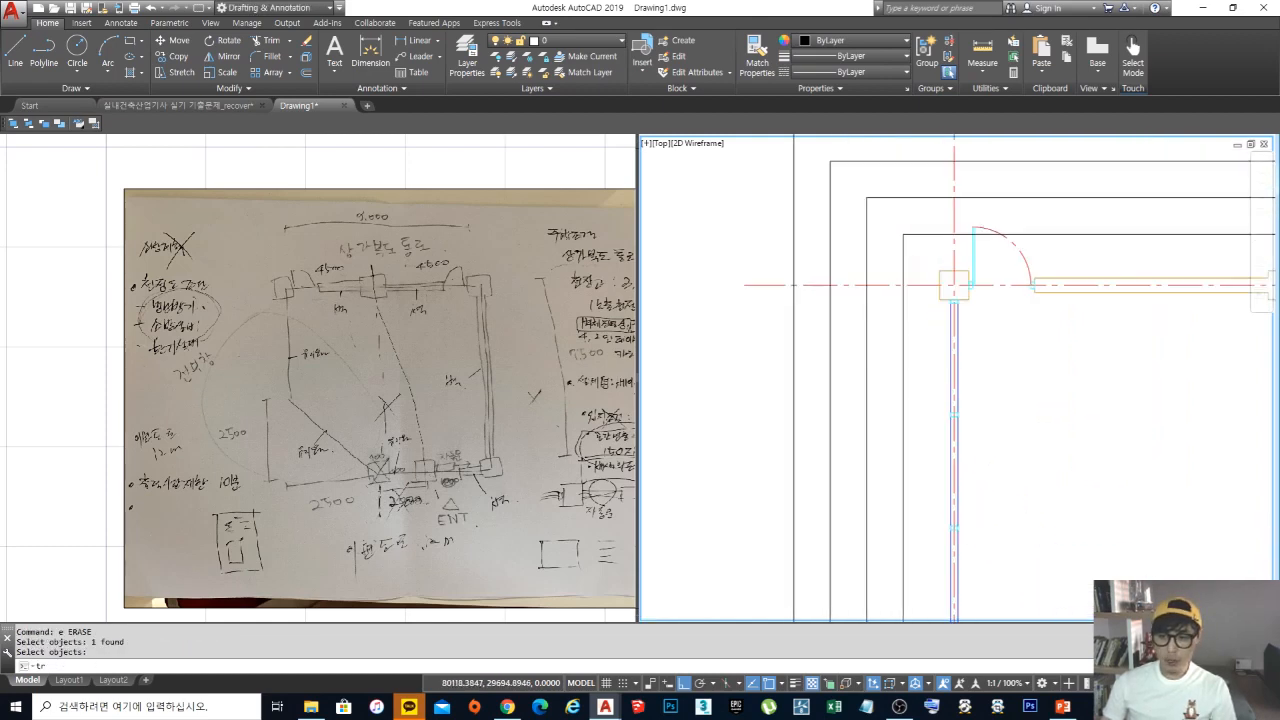
key(Return)
click(915, 250)
click(877, 209)
key(Return)
click(880, 287)
click(870, 346)
click(991, 195)
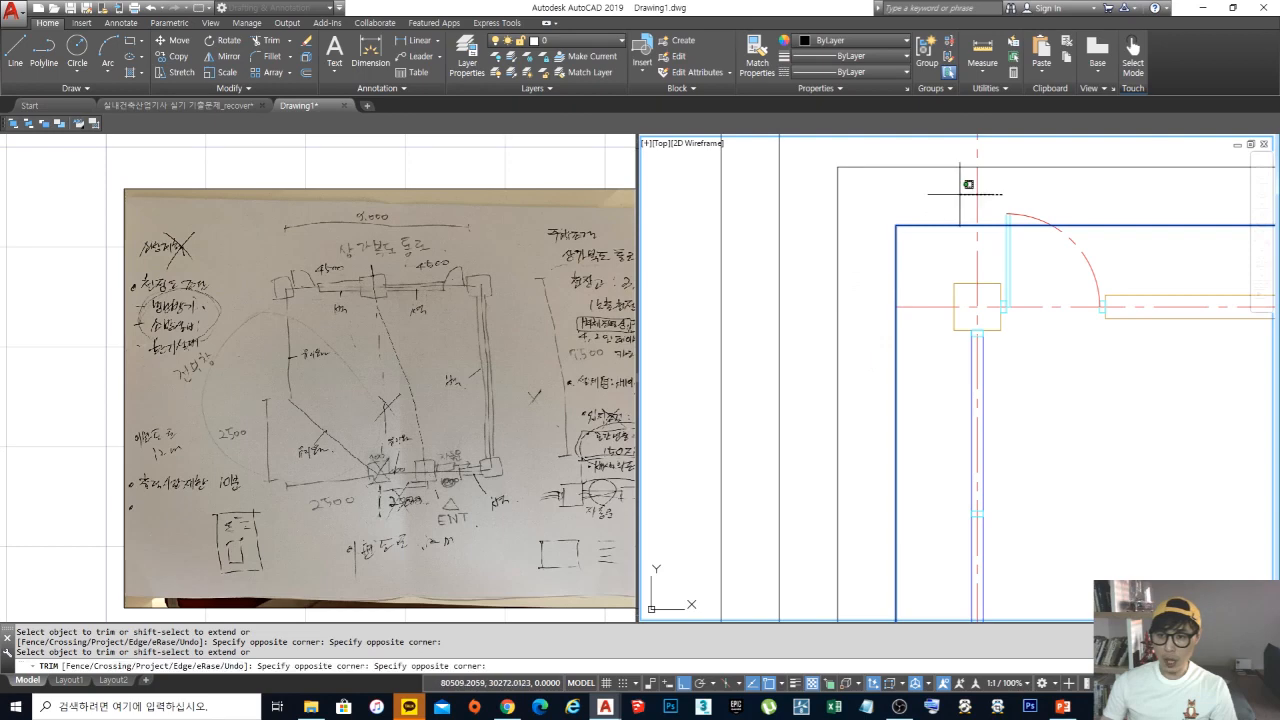
click(965, 195)
Step: Trim the upper ends of the middle and right vertical centre lines at the innermost offset rectangle
scroll(1015, 226, down, 6)
middle_drag(1054, 243, 960, 262)
scroll(960, 260, up, 4)
click(942, 263)
click(900, 255)
middle_drag(1104, 286, 789, 284)
click(966, 269)
click(931, 258)
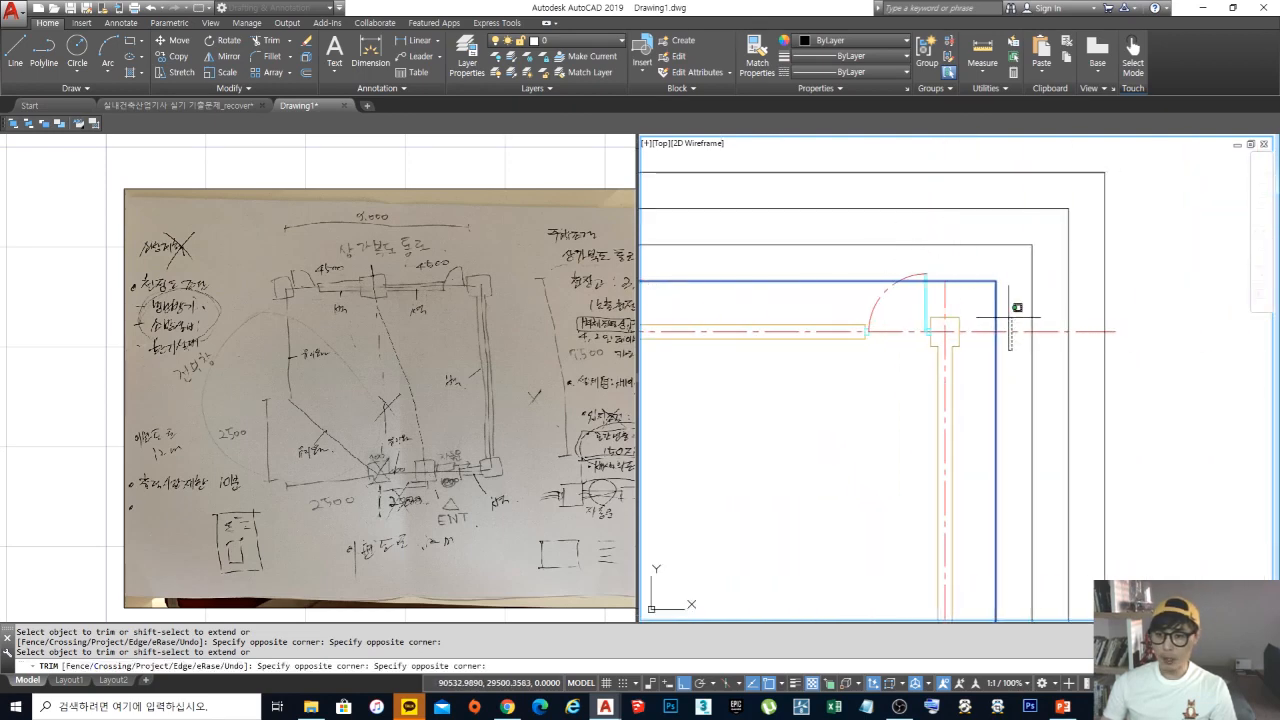
Step: Trim the remaining centre-line ends on the plan's right and lower sides at the innermost offset rectangle
scroll(1010, 340, down, 5)
scroll(1060, 480, up, 5)
click(1045, 489)
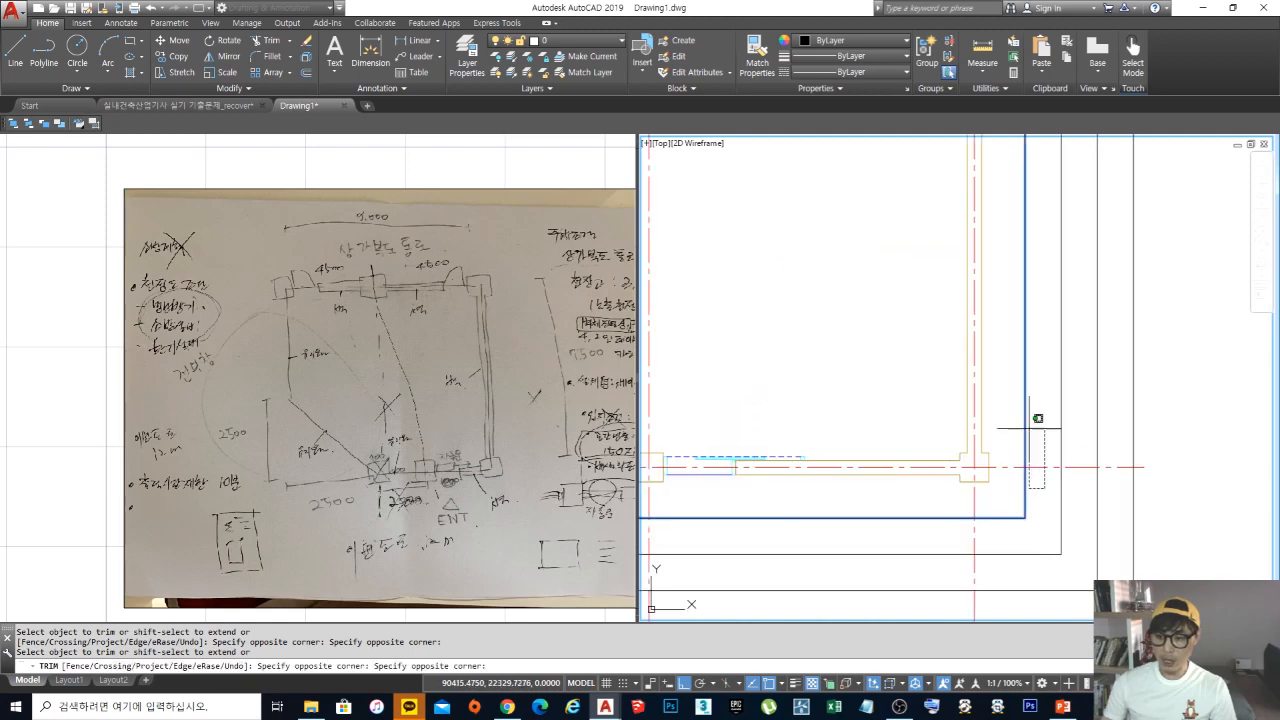
click(1029, 428)
click(988, 541)
click(960, 534)
scroll(914, 477, down, 2)
middle_drag(914, 477, 1130, 445)
scroll(917, 481, up, 4)
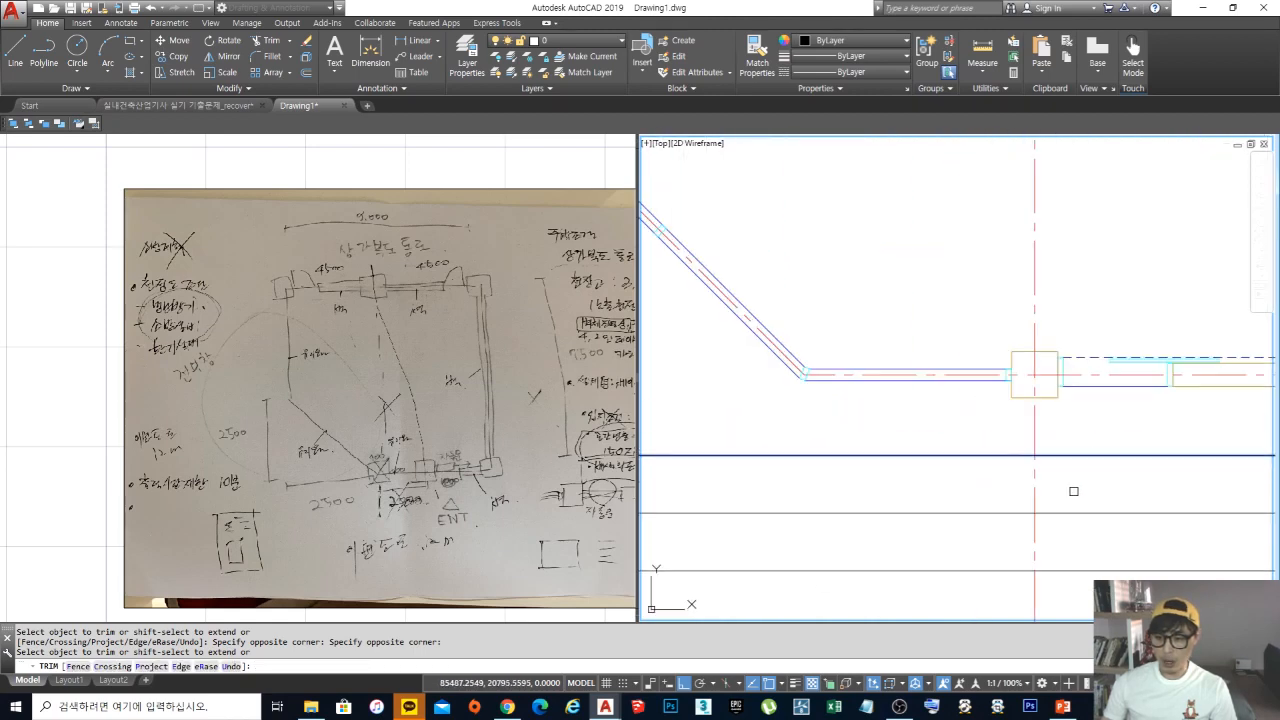
scroll(1014, 494, down, 6)
scroll(932, 517, up, 4)
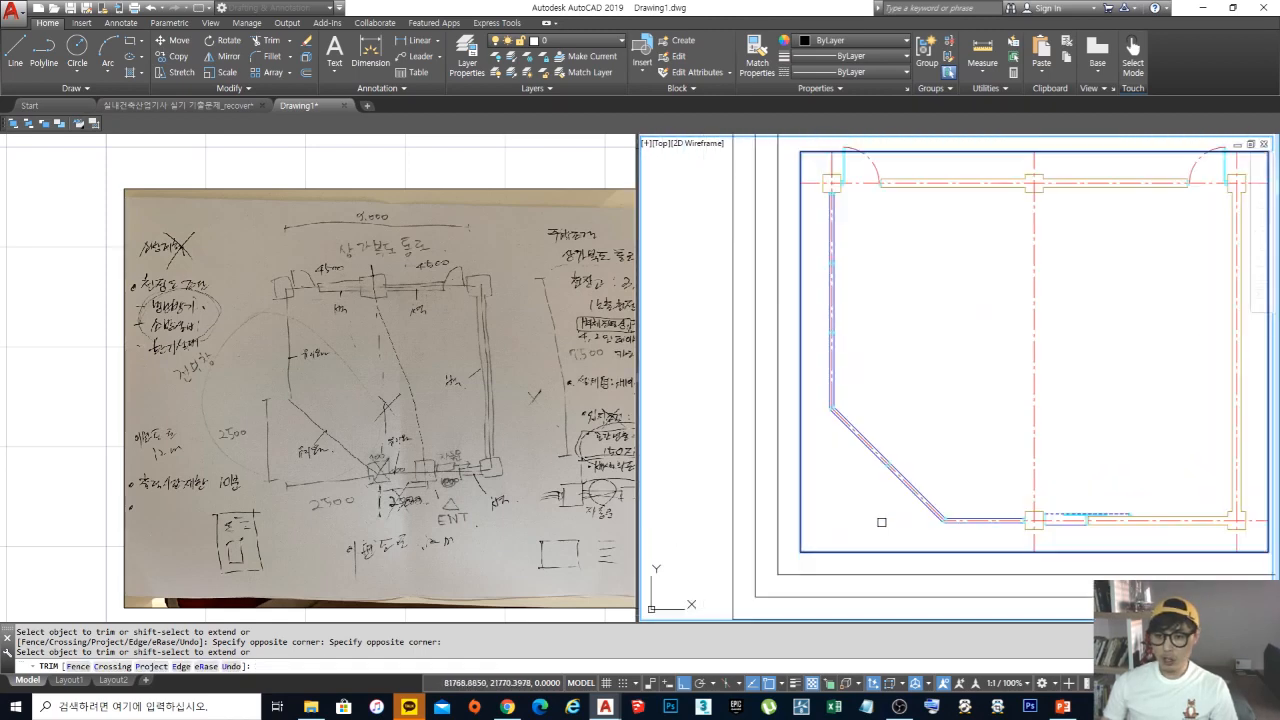
key(Return)
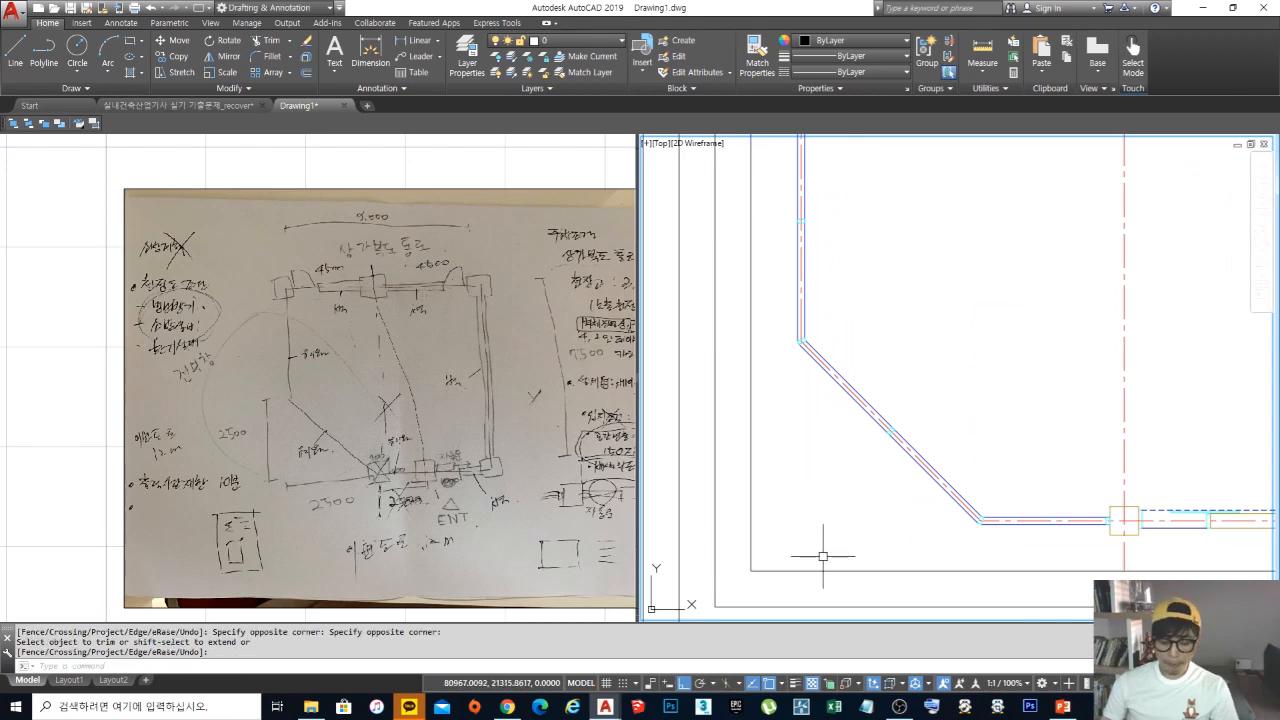
text(ex)
key(Return)
click(832, 575)
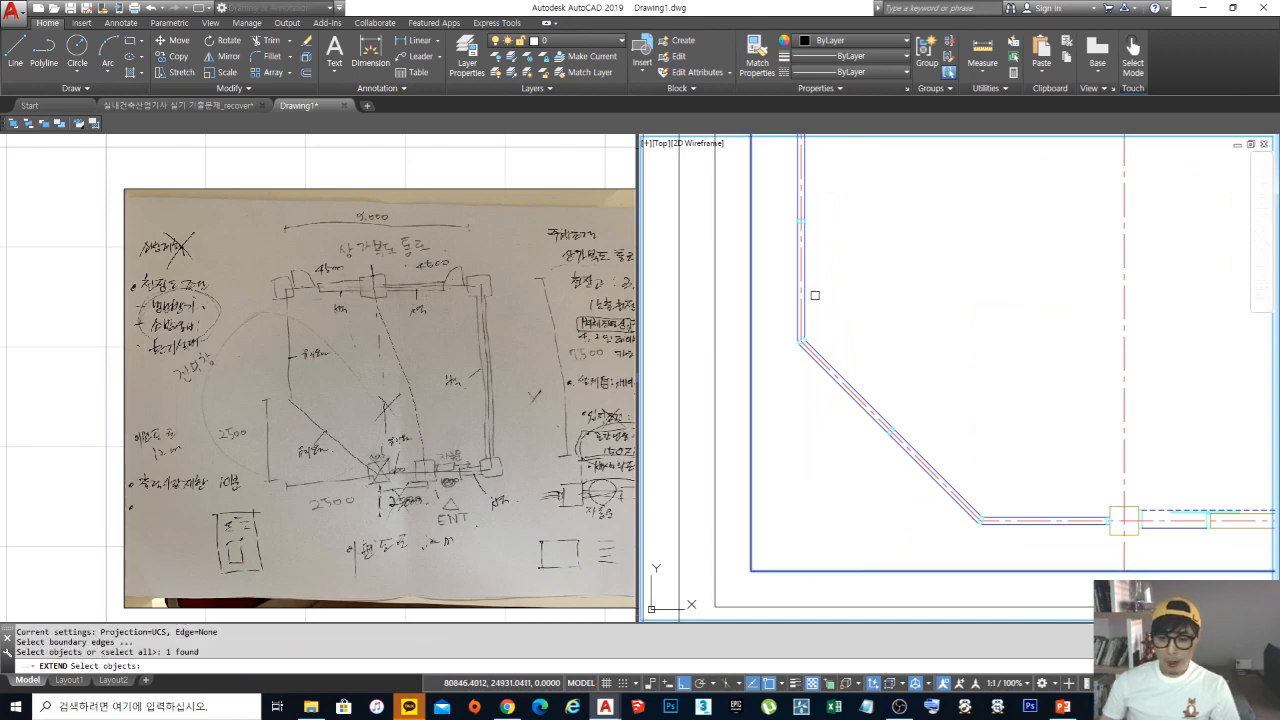
scroll(816, 351, up, 5)
click(757, 306)
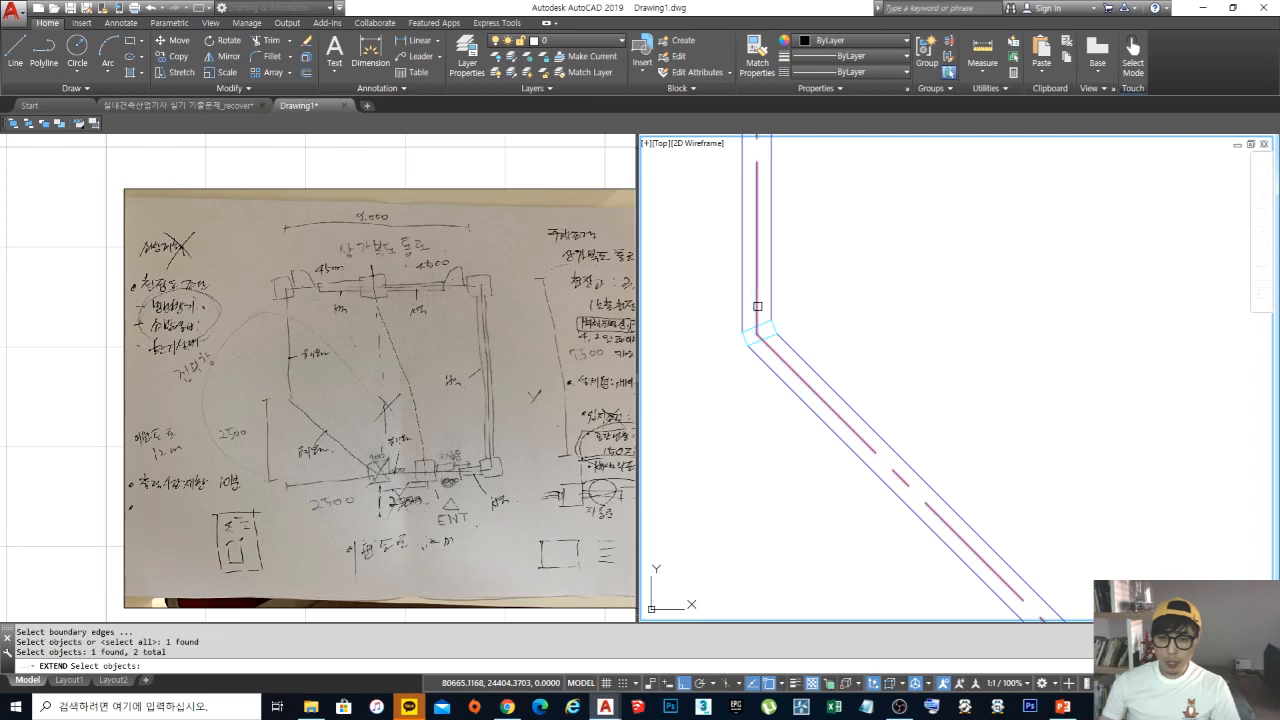
key(Escape)
Step: Explode the glazed walls' centre-line polyline into separate segments
text(x)
key(Return)
click(777, 354)
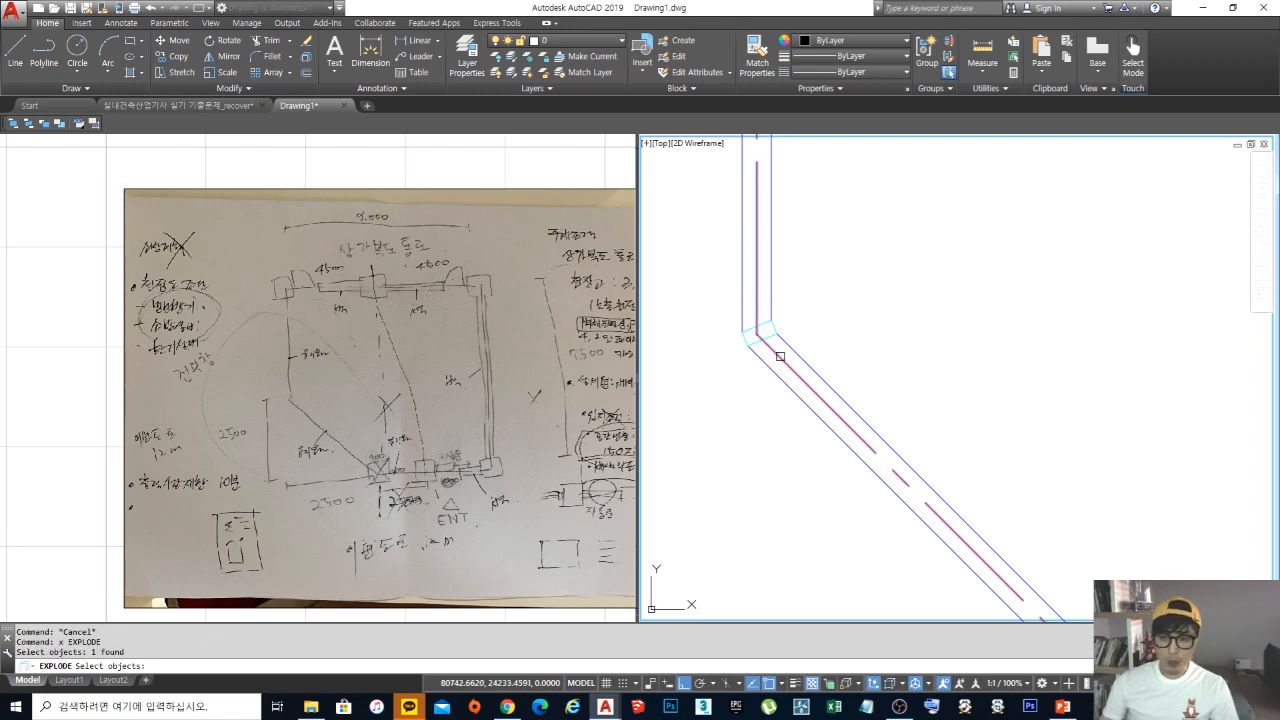
key(Return)
Step: Extend the glazed walls' vertical and horizontal centre-line segments at the plan's lower-left corner to the innermost offset rectangle
text(ex)
key(Return)
scroll(792, 345, down, 5)
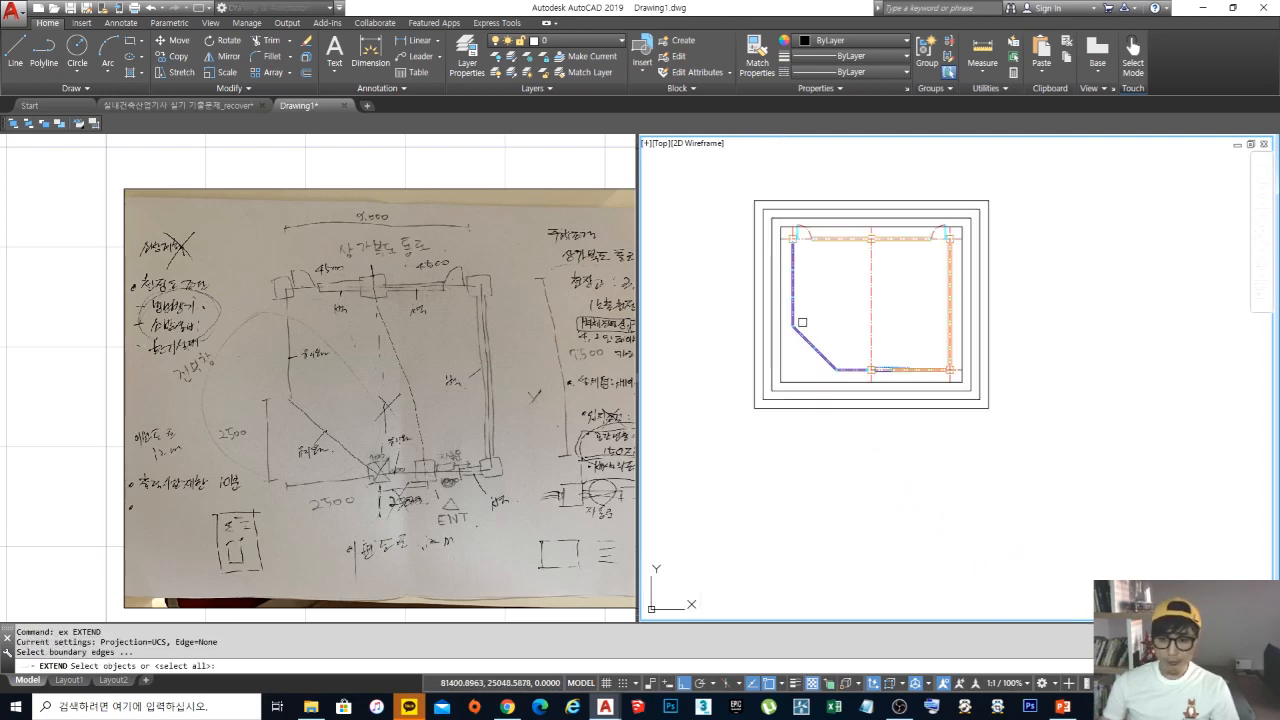
scroll(799, 344, up, 6)
click(800, 488)
scroll(790, 220, up, 5)
key(Return)
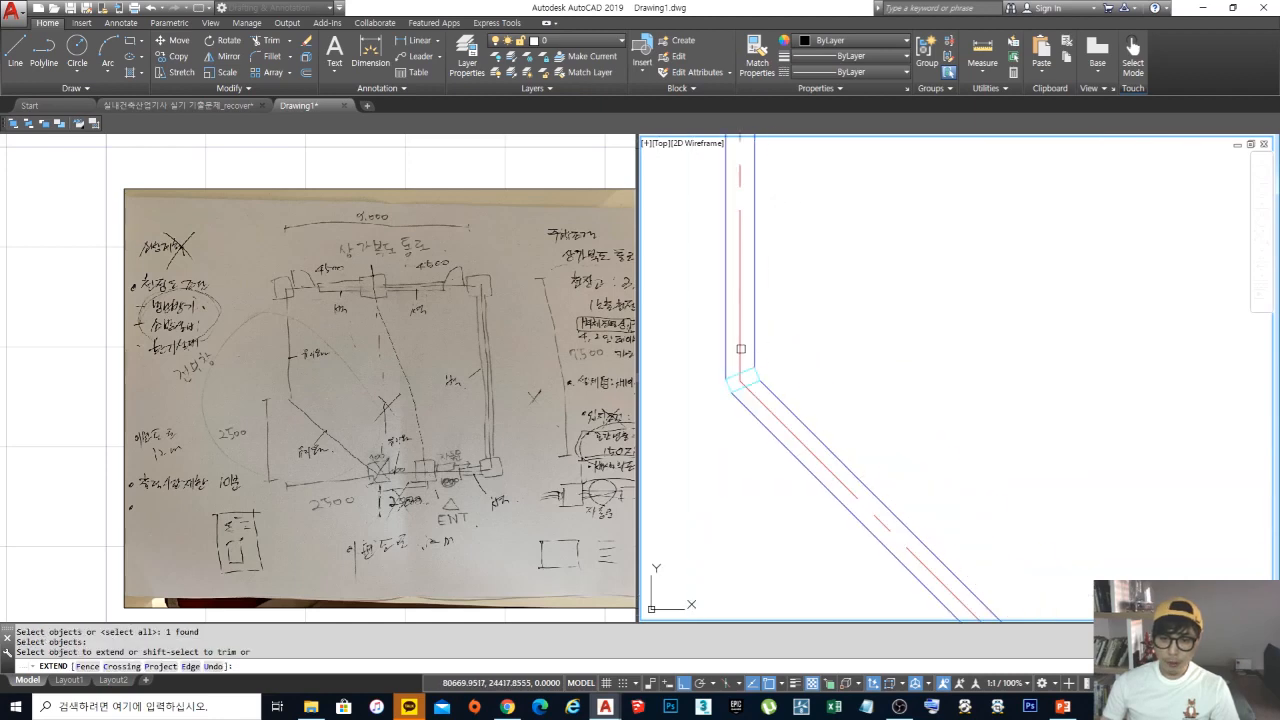
click(741, 349)
scroll(806, 352, down, 4)
scroll(848, 412, up, 6)
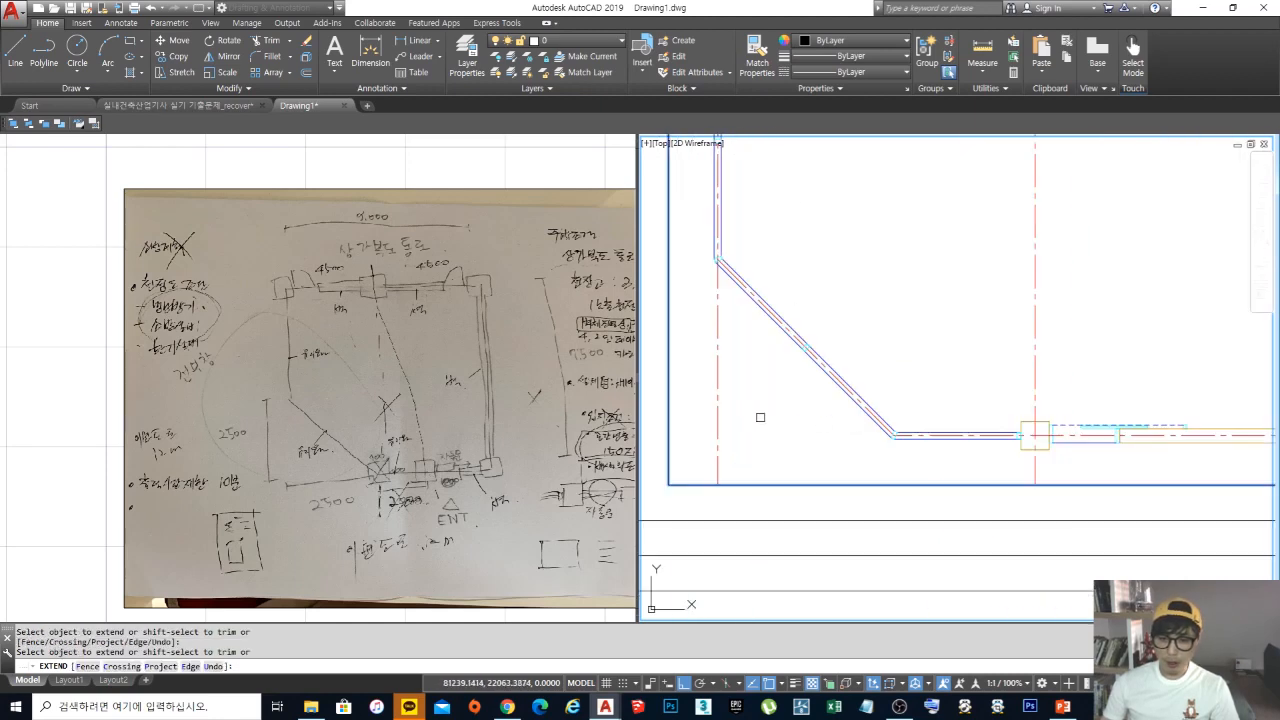
scroll(929, 449, down, 5)
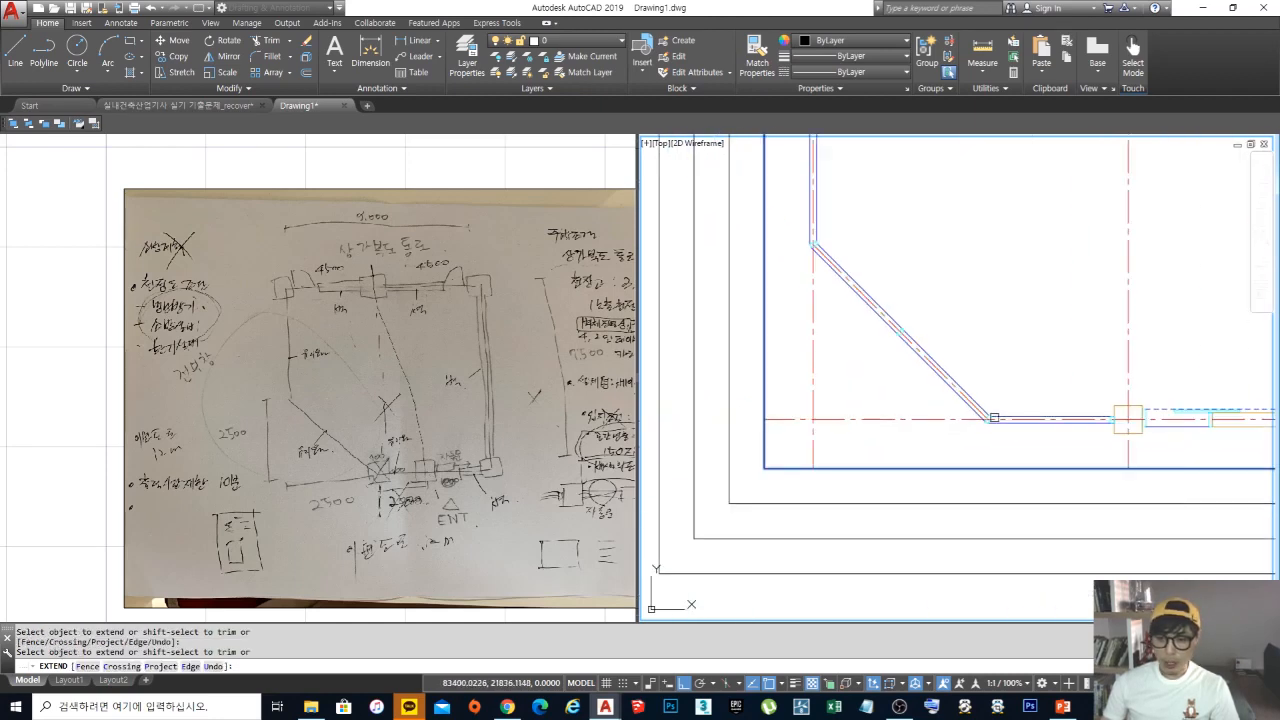
middle_drag(828, 258, 840, 357)
key(space)
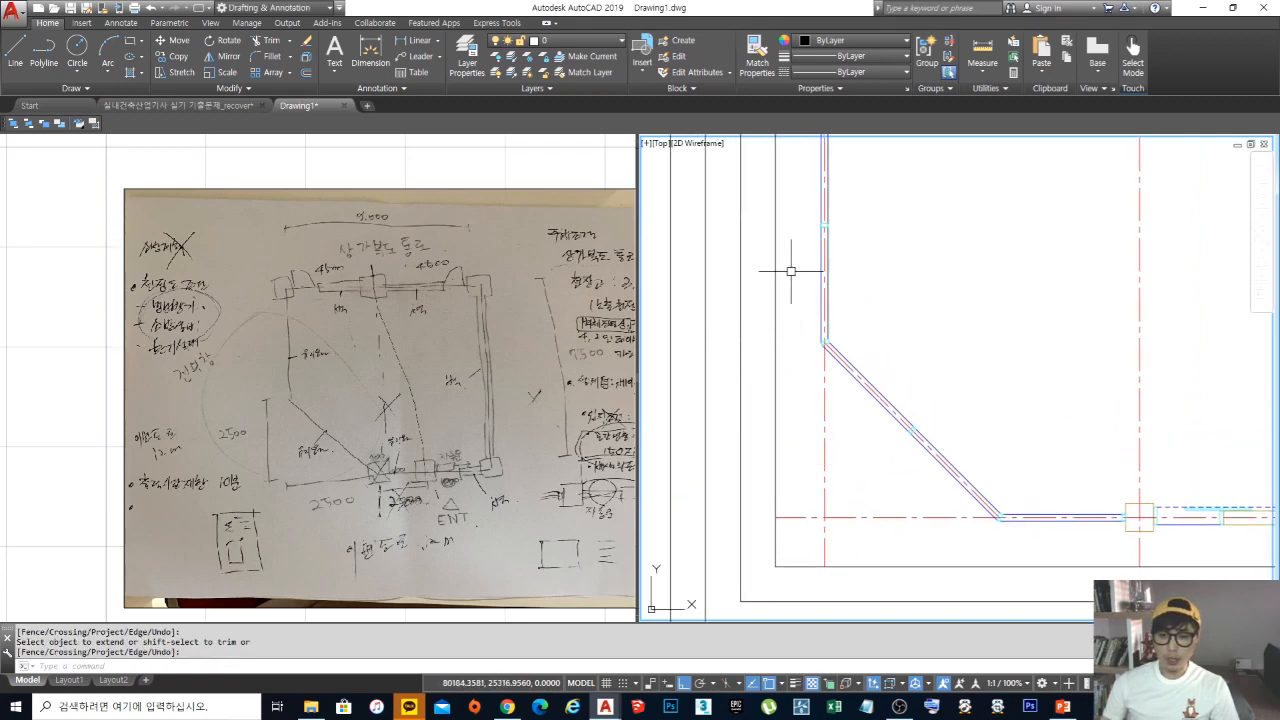
scroll(791, 270, down, 4)
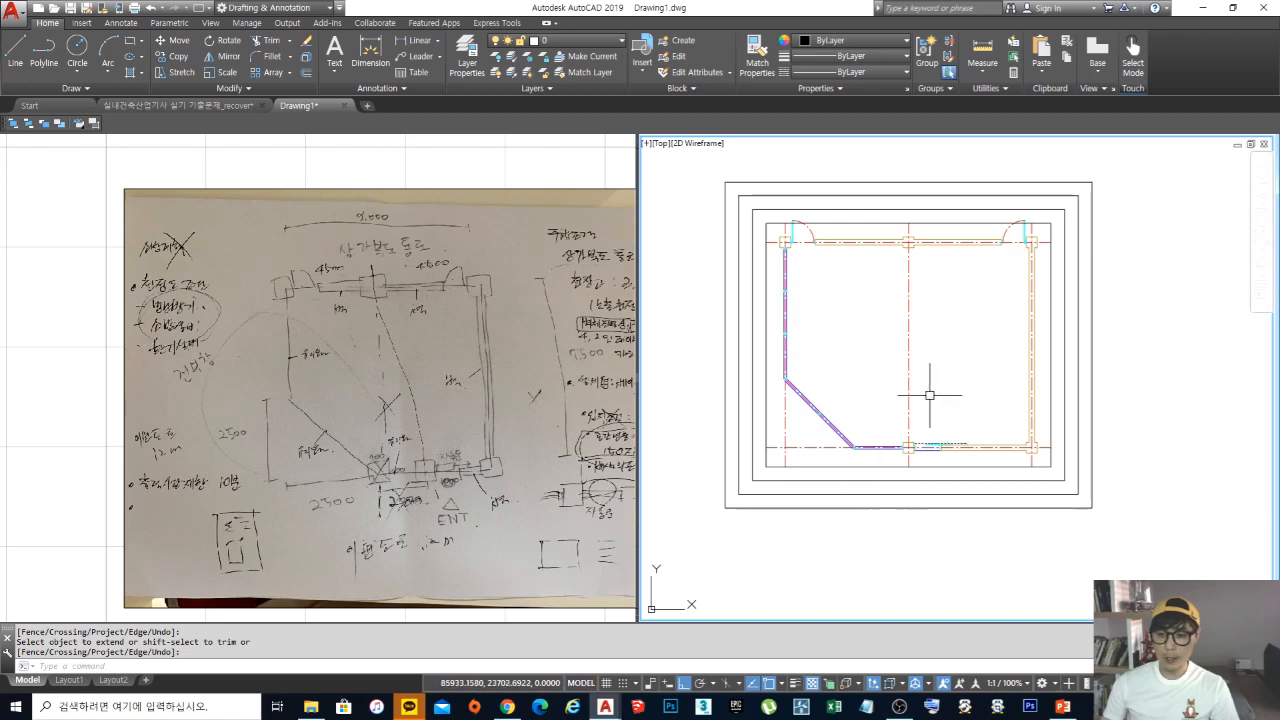
mouse_move(930, 395)
middle_down()
mouse_move(918, 438)
mouse_move(908, 405)
middle_up()
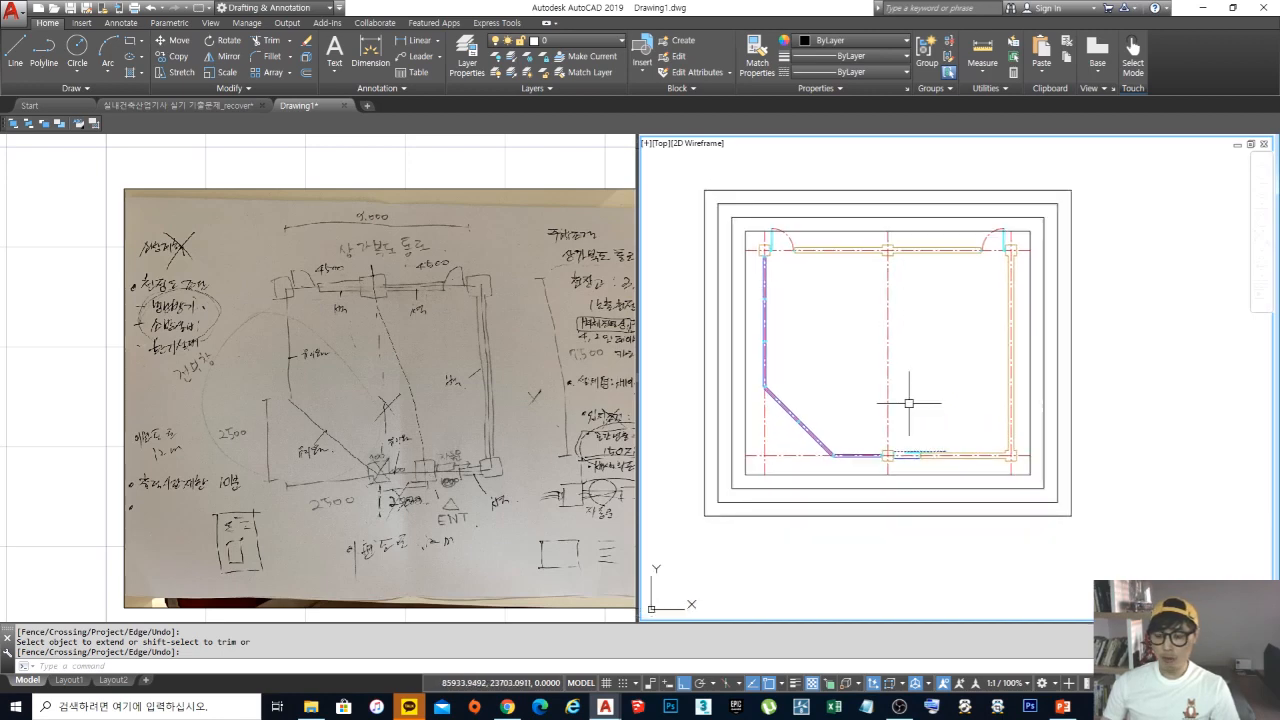
scroll(1003, 323, up, 2)
scroll(1043, 334, down, 2)
click(1148, 349)
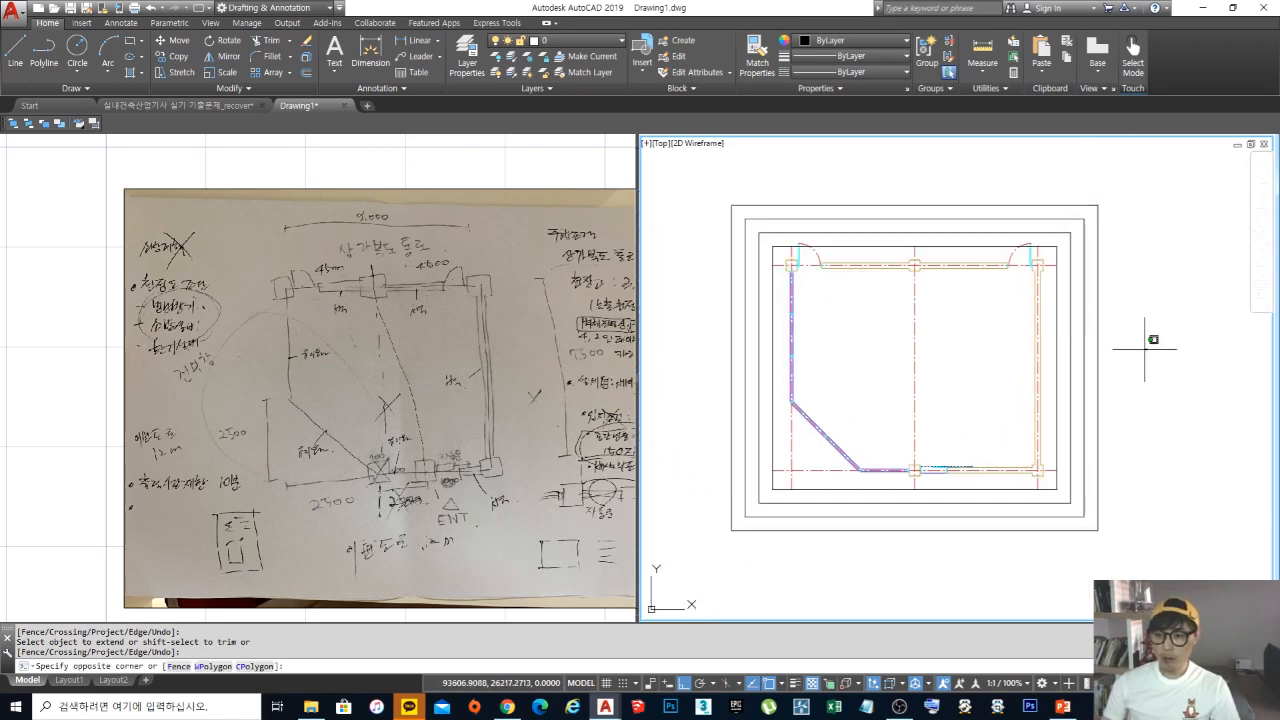
click(1055, 298)
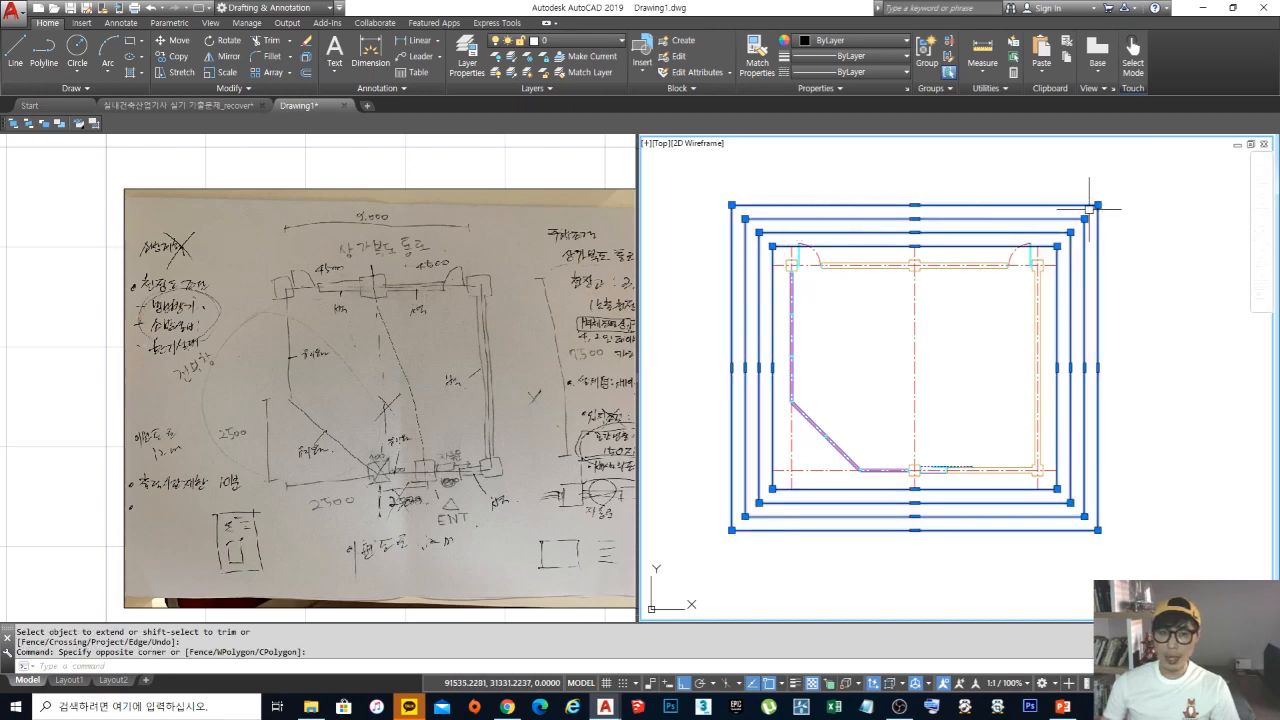
click(590, 40)
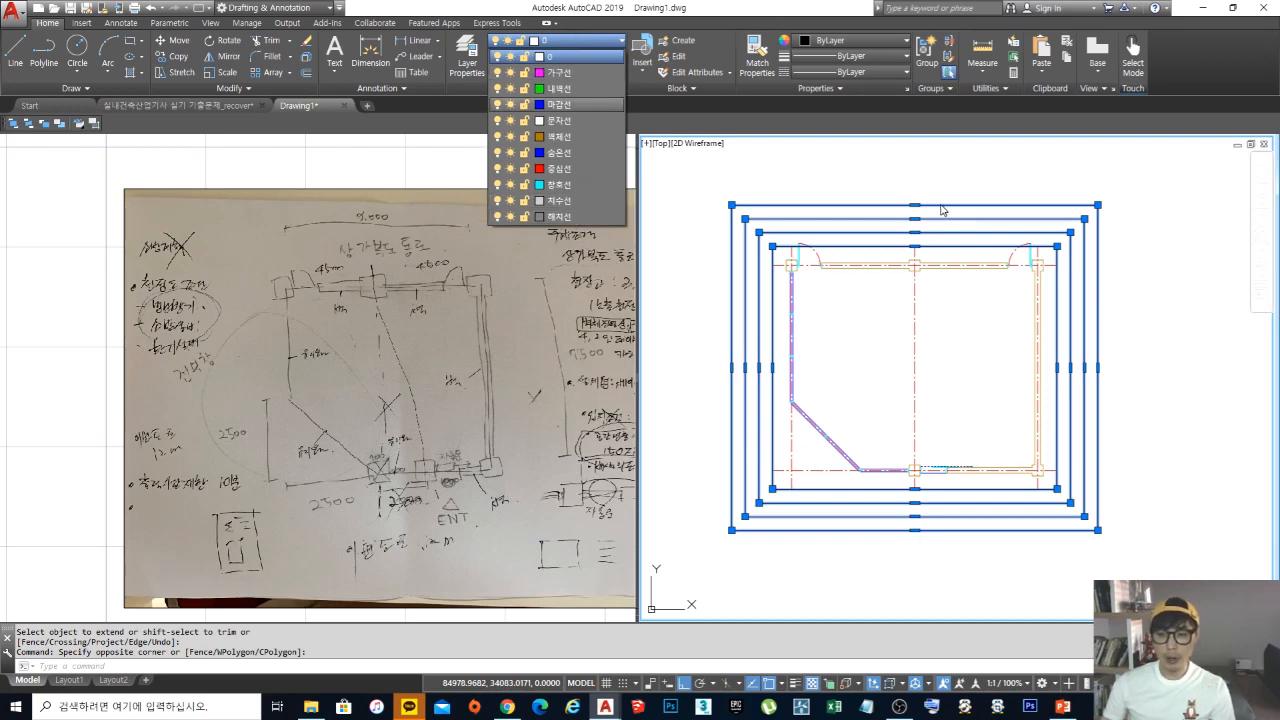
key(Escape)
key(Escape)
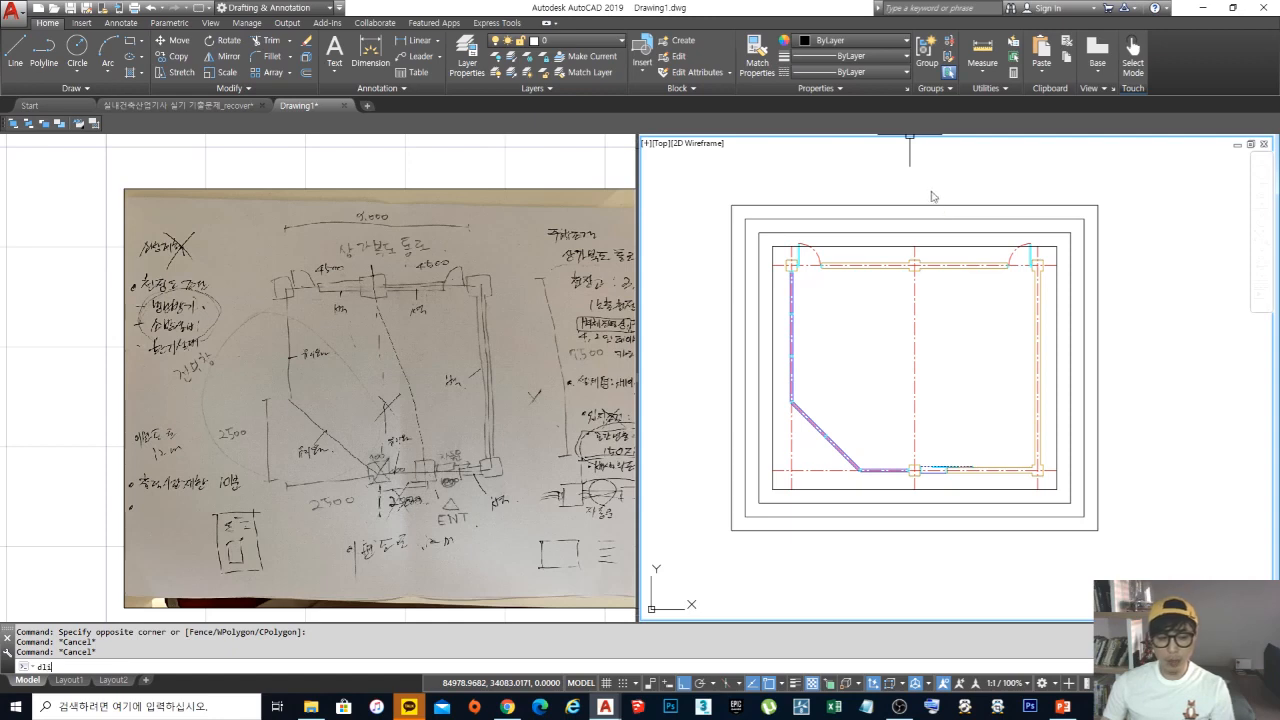
Step: Generate the Defpoints layer by placing a temporary linear dimension above the plan and erasing it
key(Return)
click(876, 187)
click(928, 186)
click(923, 169)
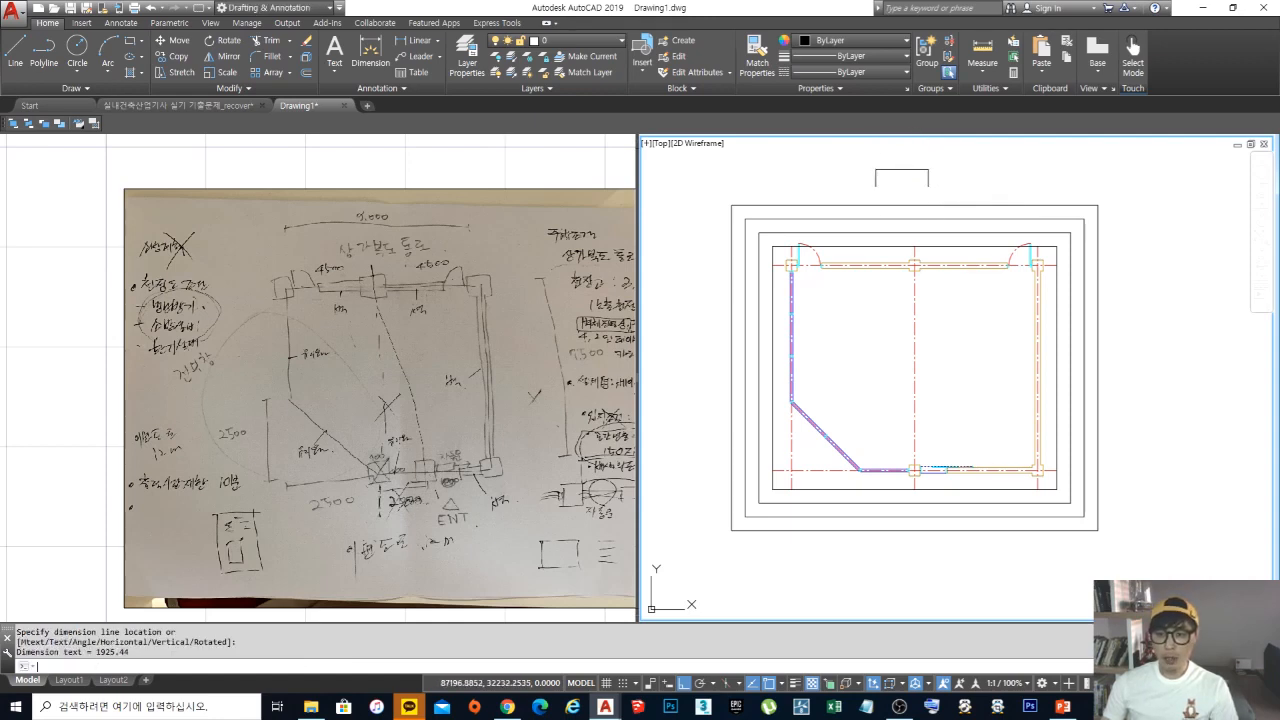
text(e)
key(space)
click(968, 194)
click(886, 154)
key(space)
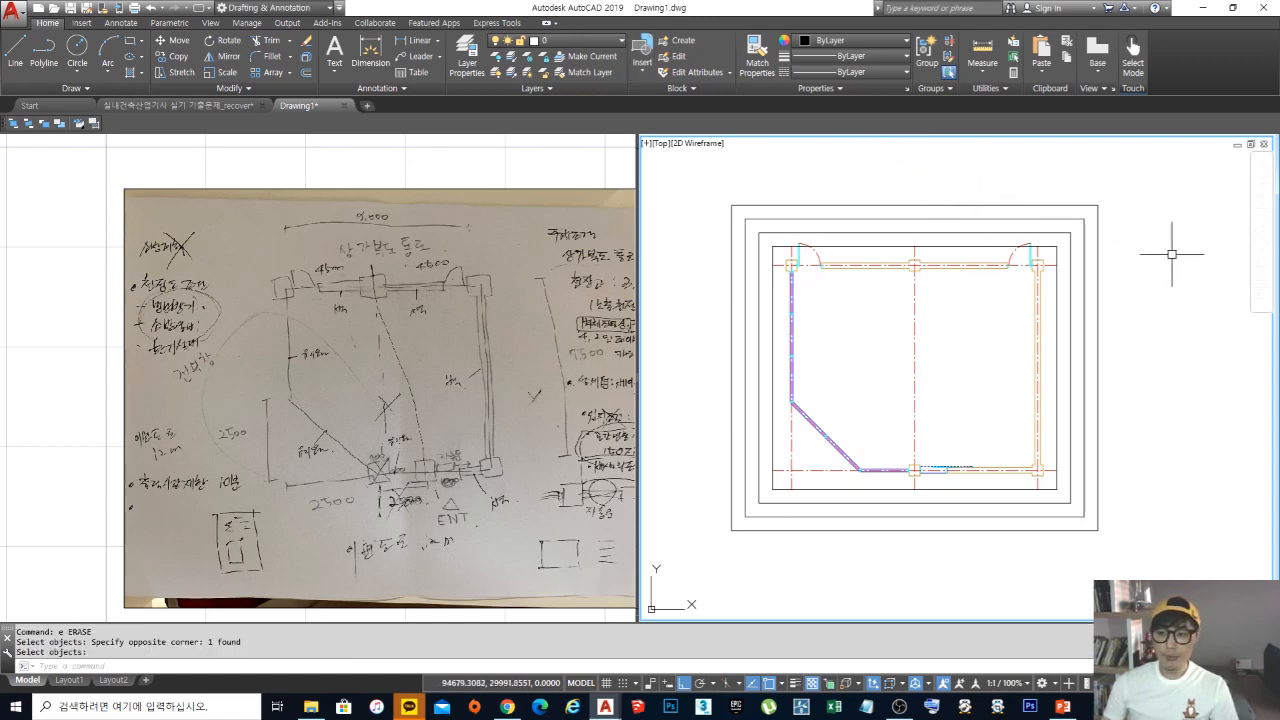
Step: Move the four offset guide rectangles around the plan to the Defpoints layer
click(1150, 276)
click(1028, 136)
click(1150, 337)
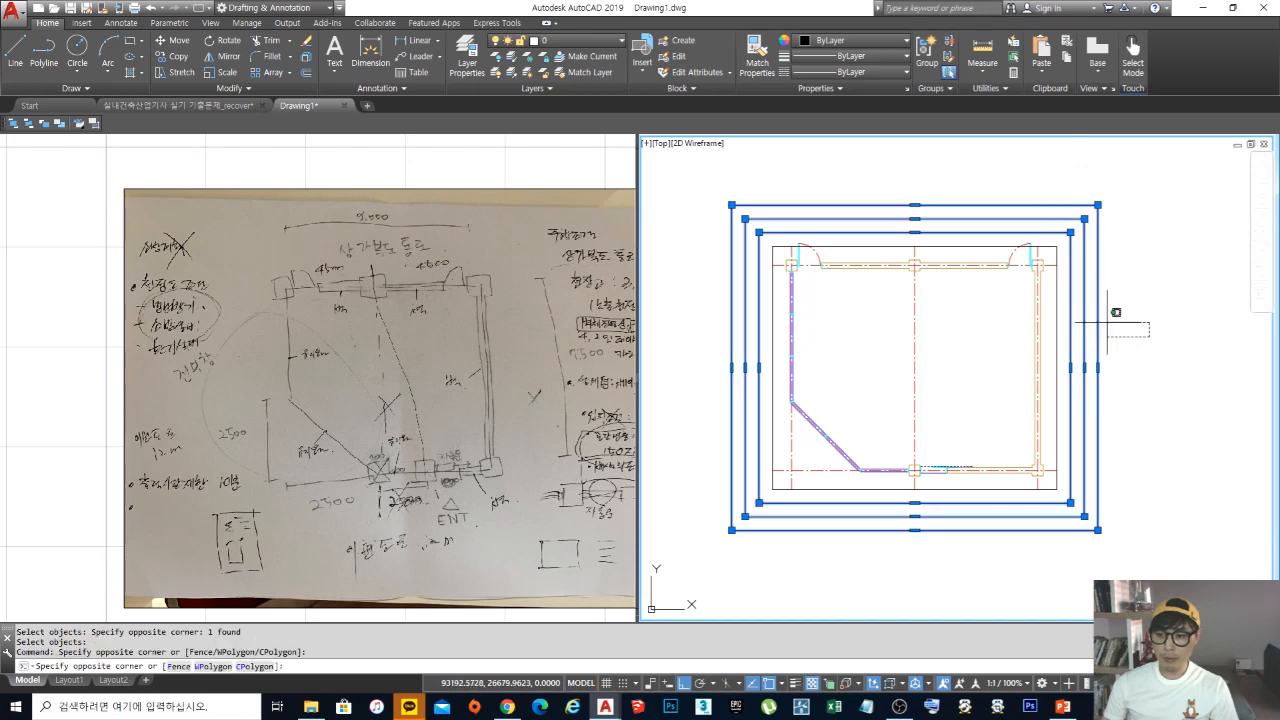
click(1053, 303)
click(578, 44)
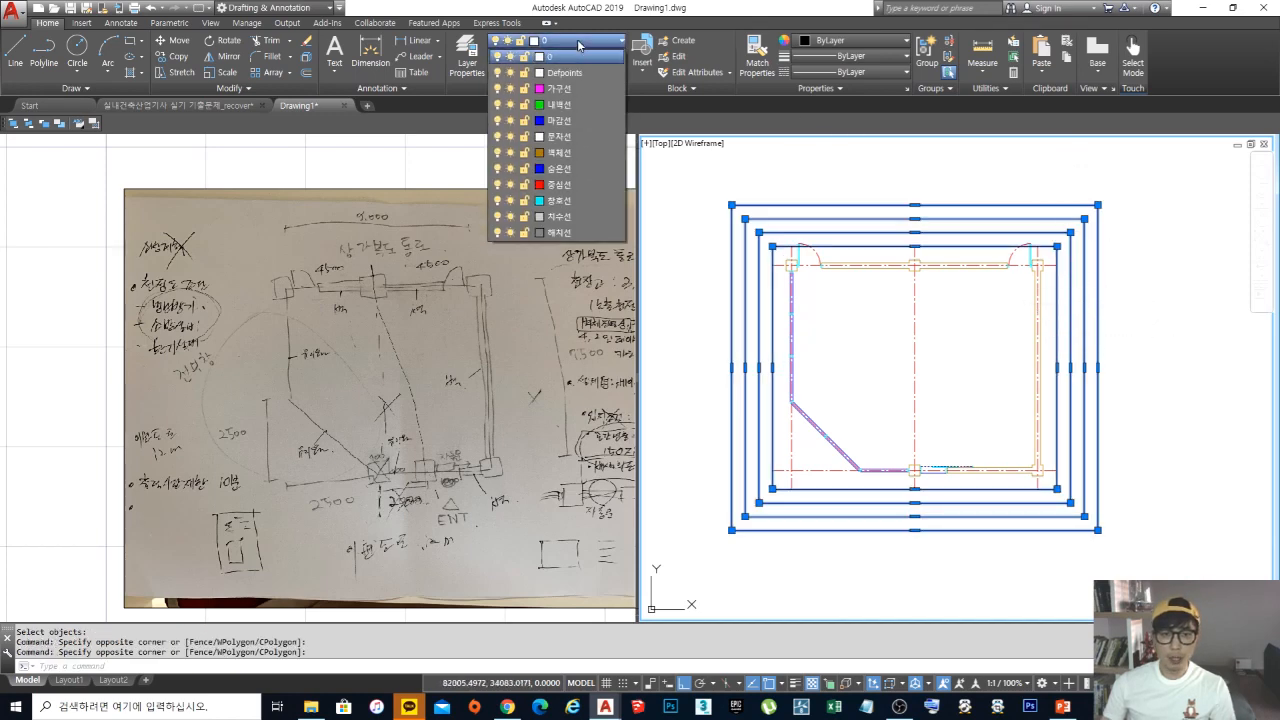
click(576, 72)
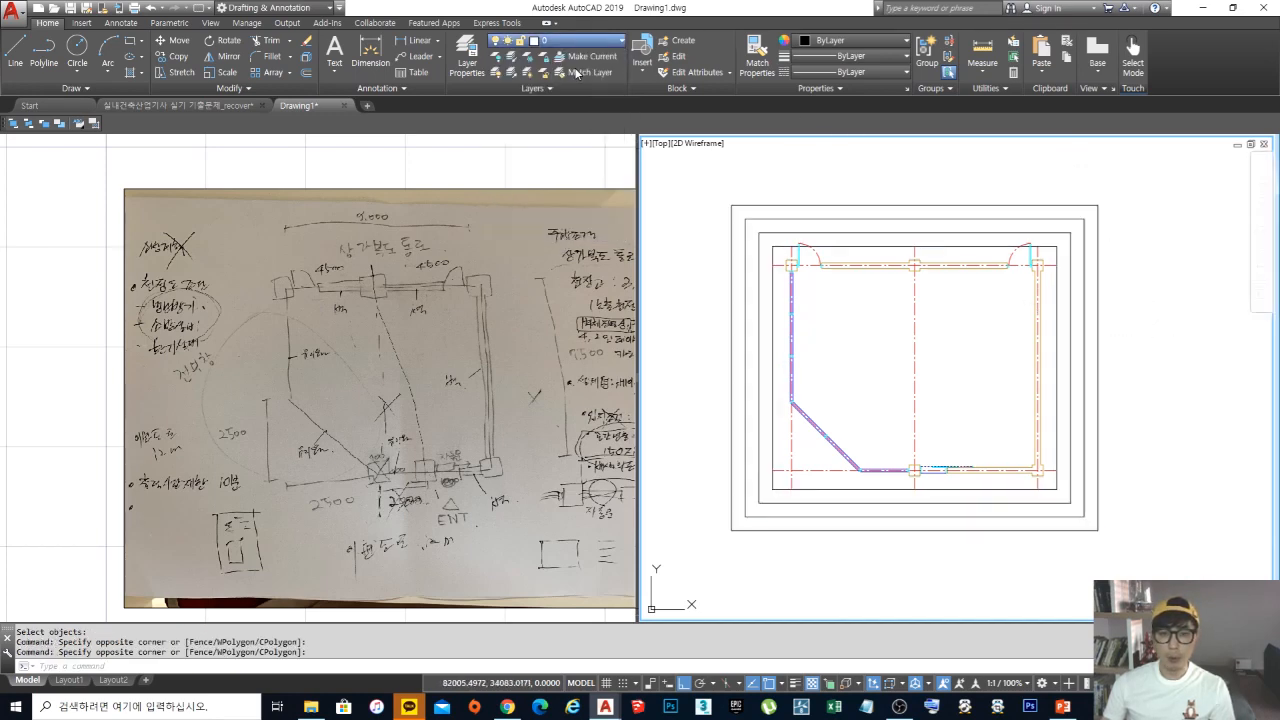
Step: Set the Defpoints layer's colour to light grey, index 255
click(579, 42)
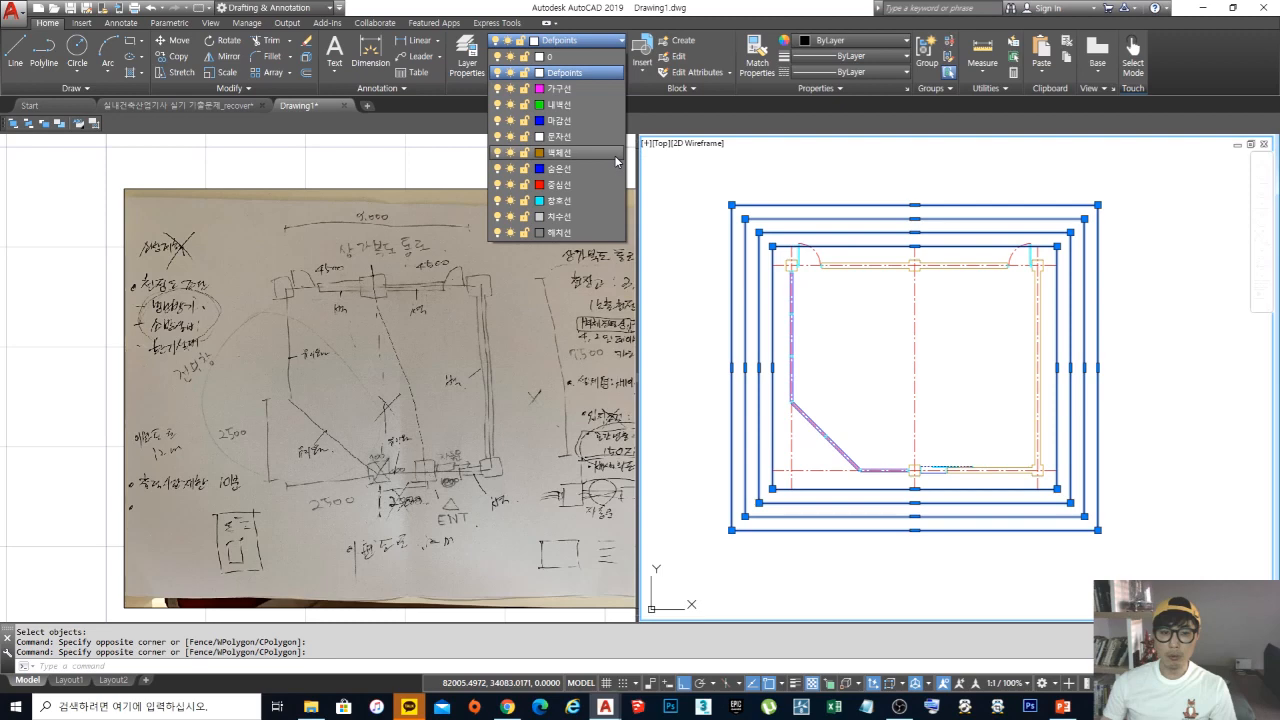
click(540, 72)
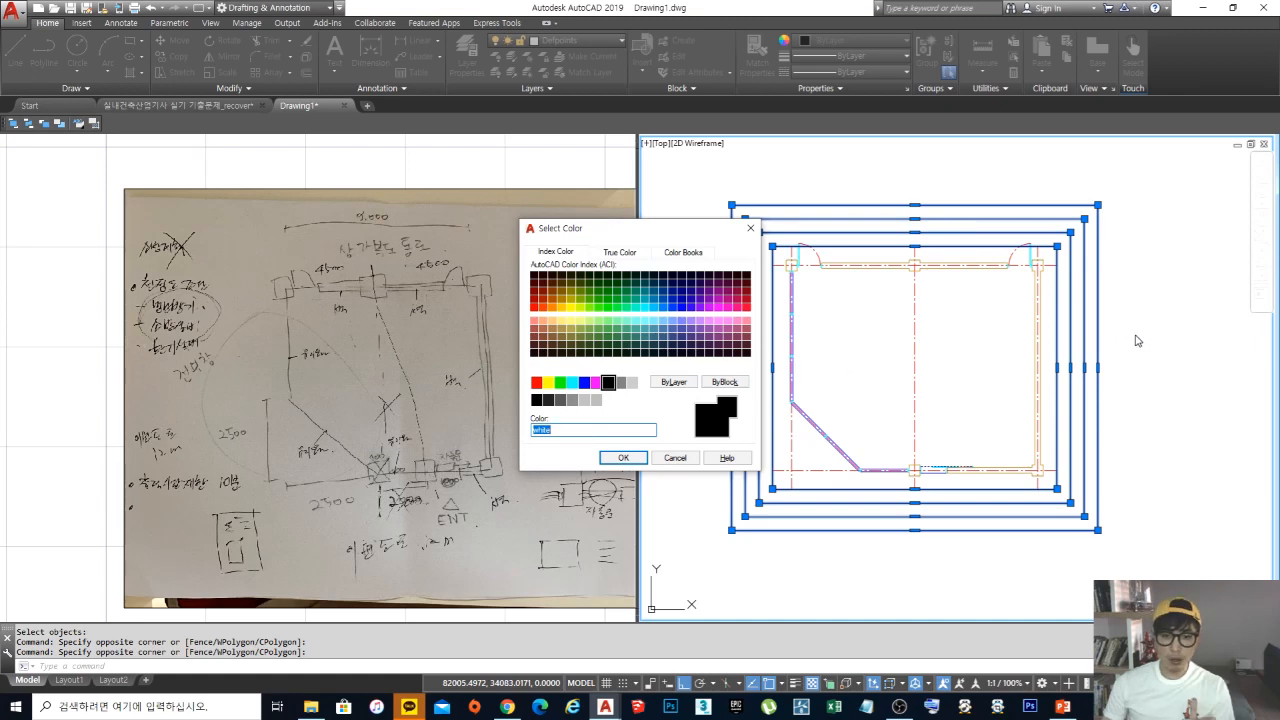
click(597, 401)
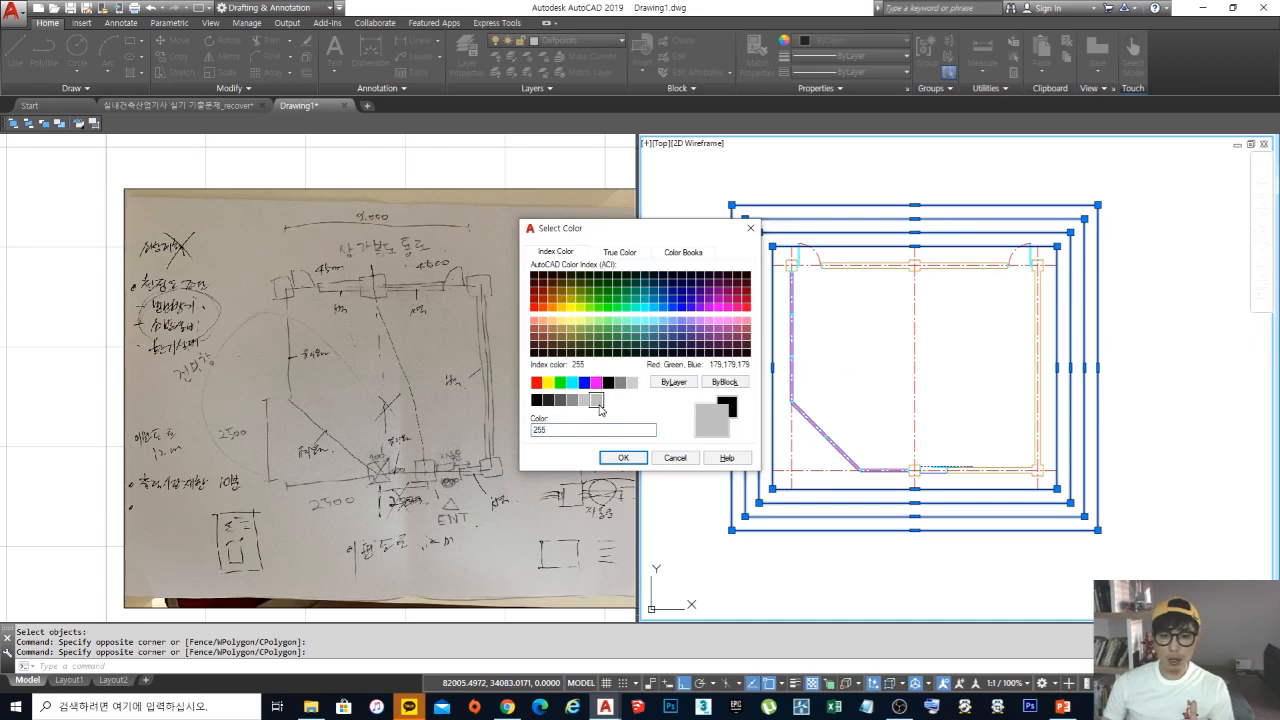
click(623, 457)
key(Escape)
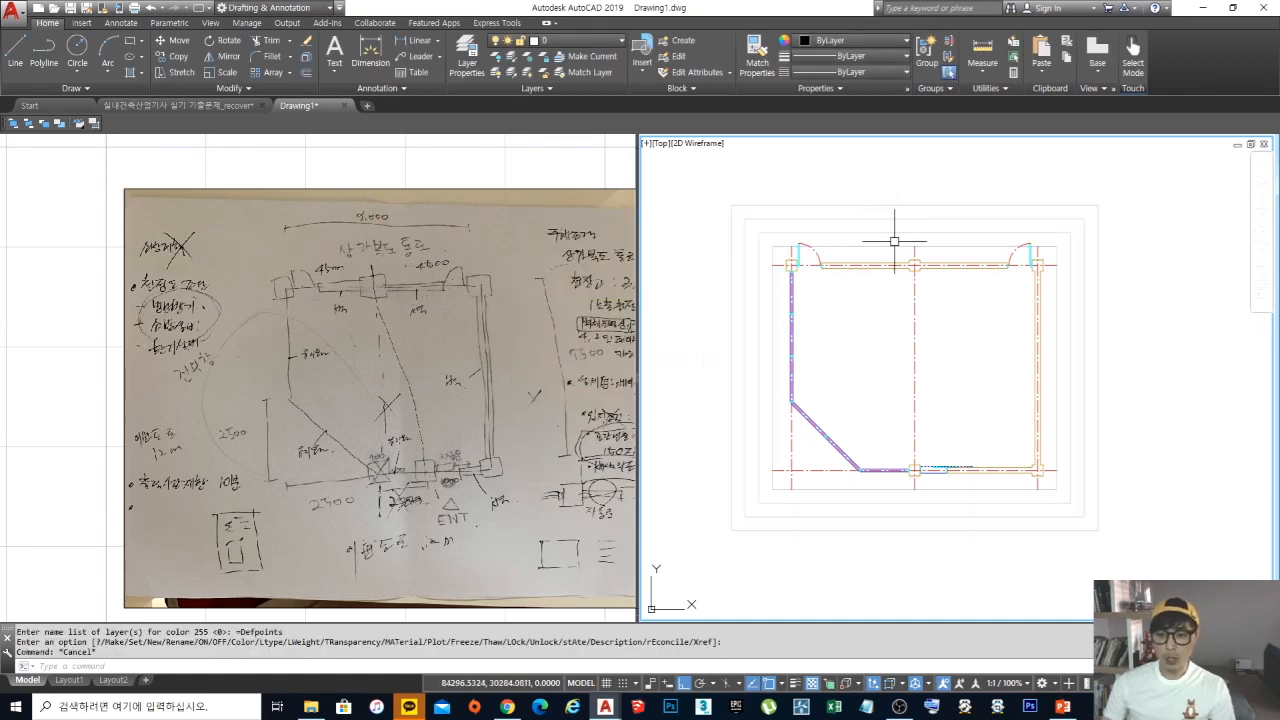
Step: Check the layer and the layer colour assigned to the offset guide rectangles
click(880, 254)
click(849, 165)
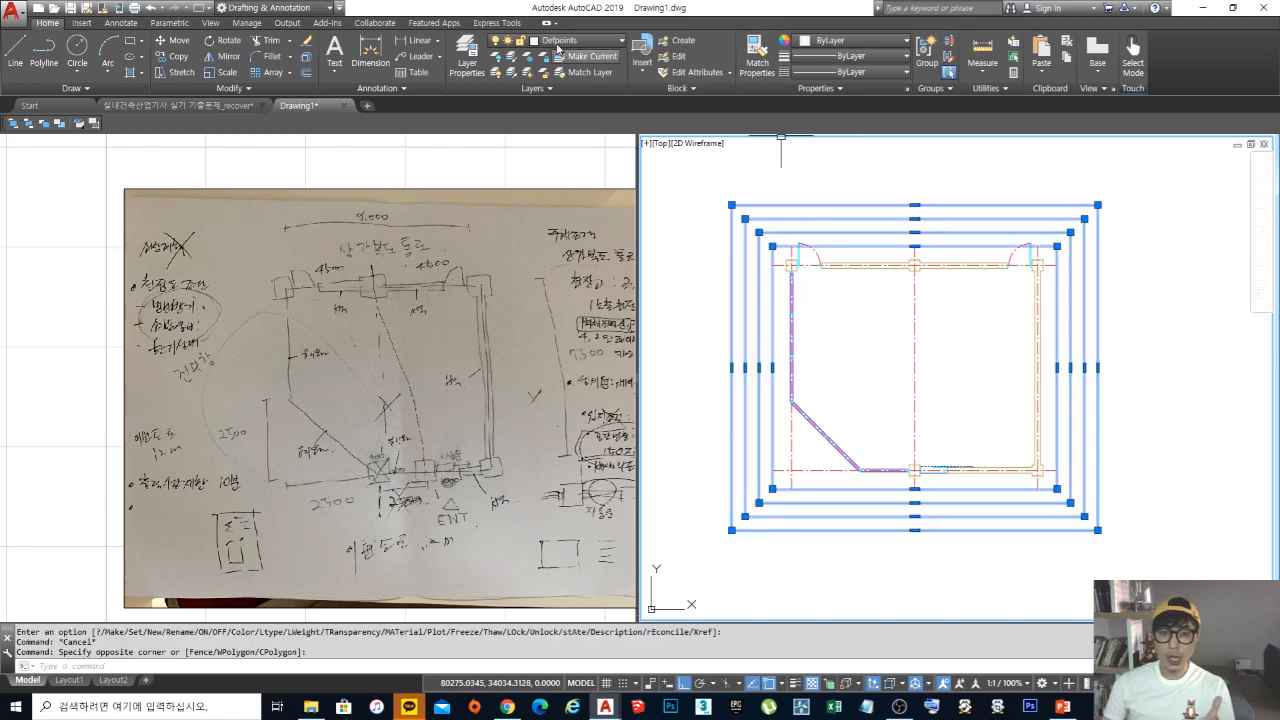
click(558, 48)
click(539, 82)
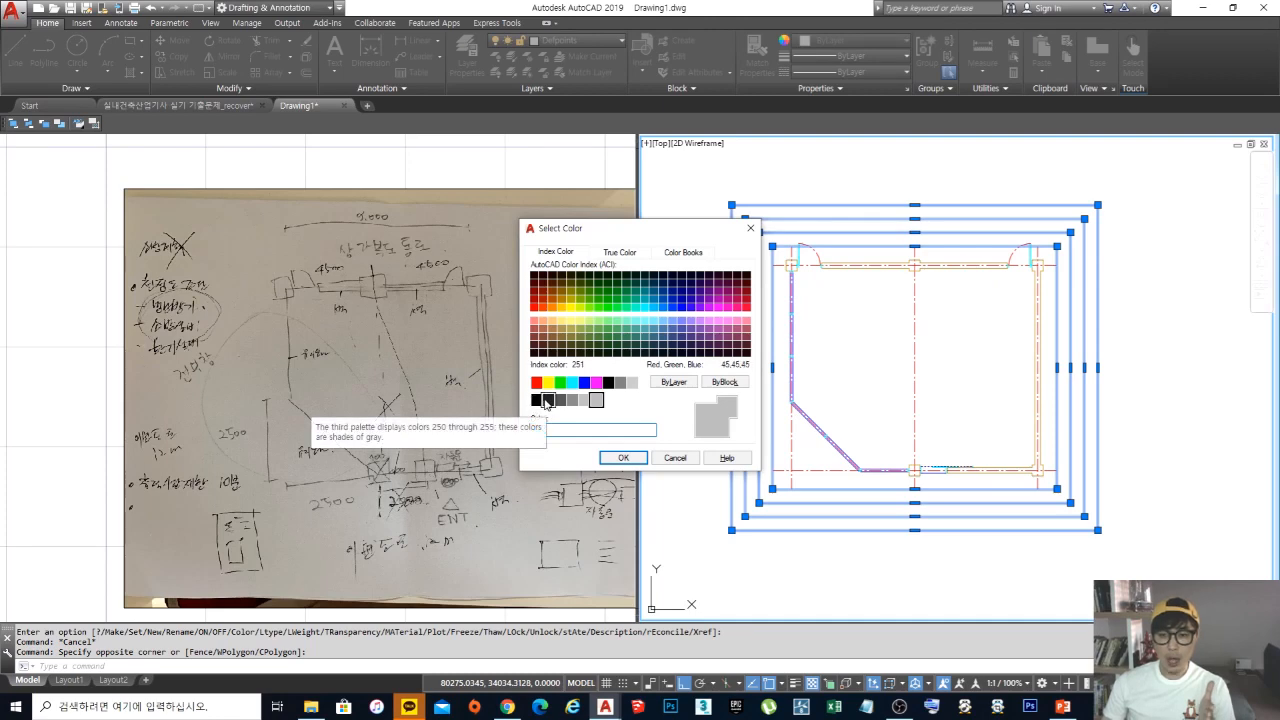
click(623, 458)
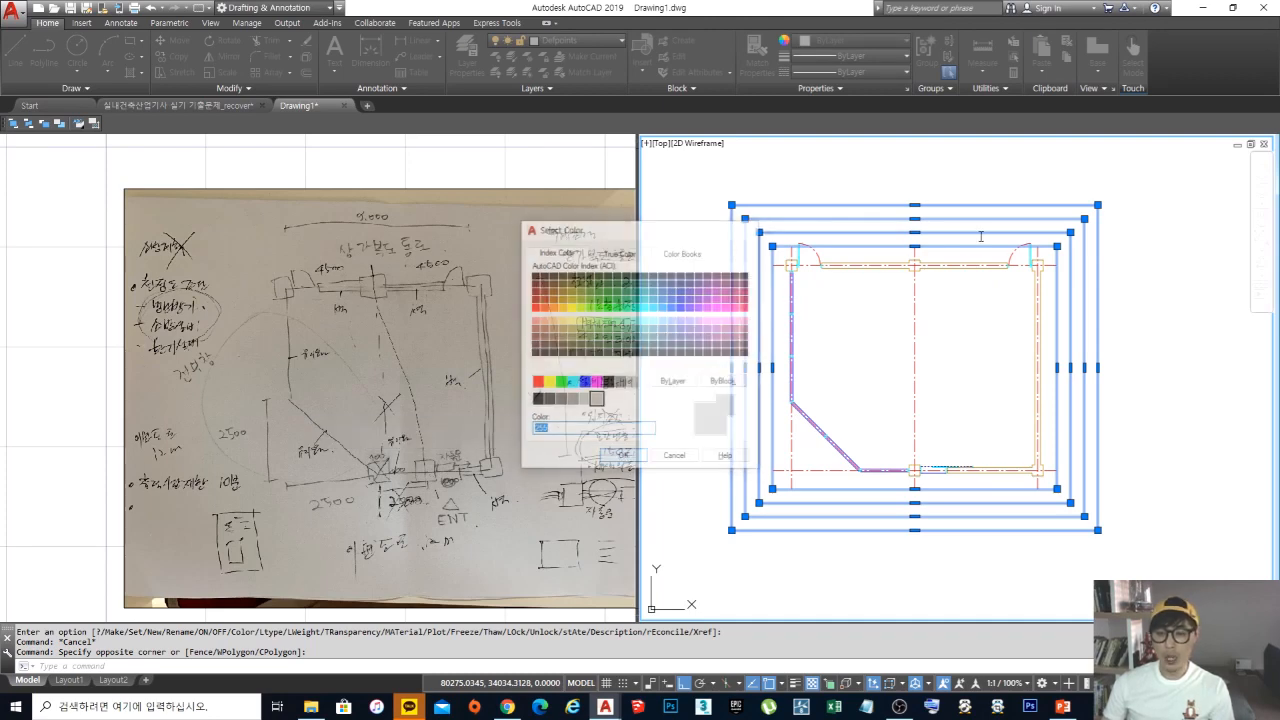
key(Escape)
key(Escape)
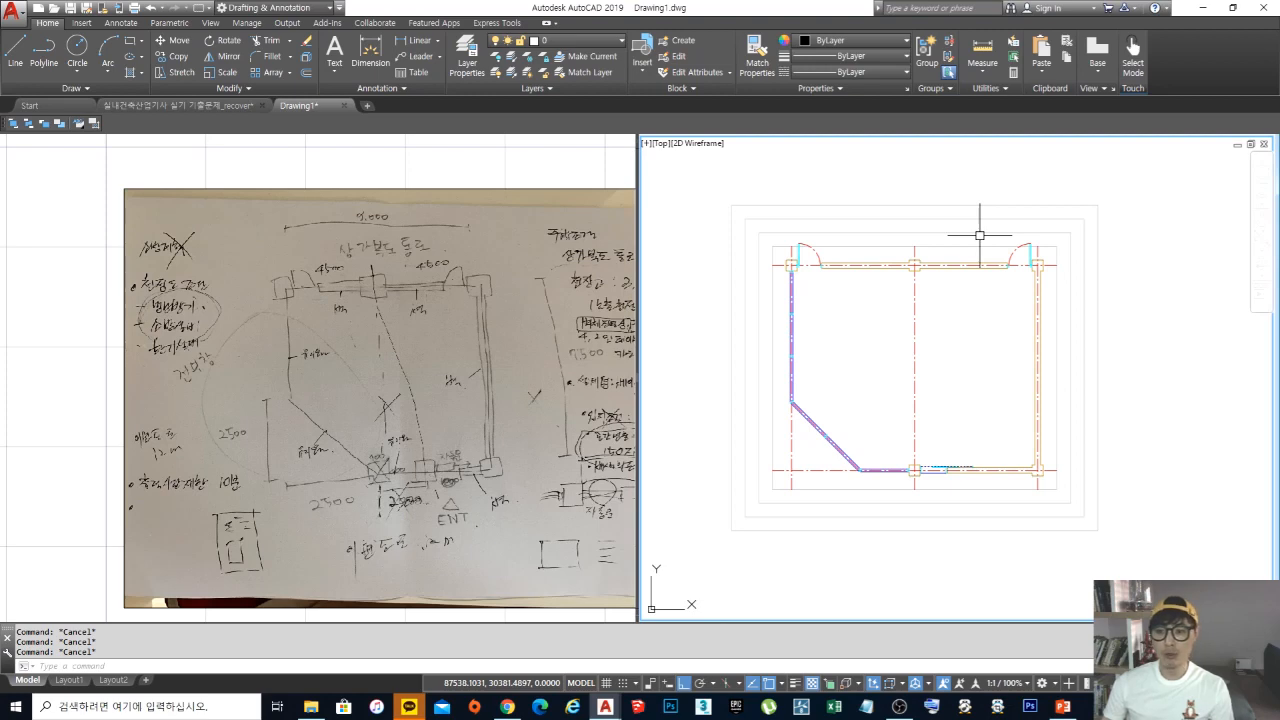
middle_drag(941, 251, 929, 243)
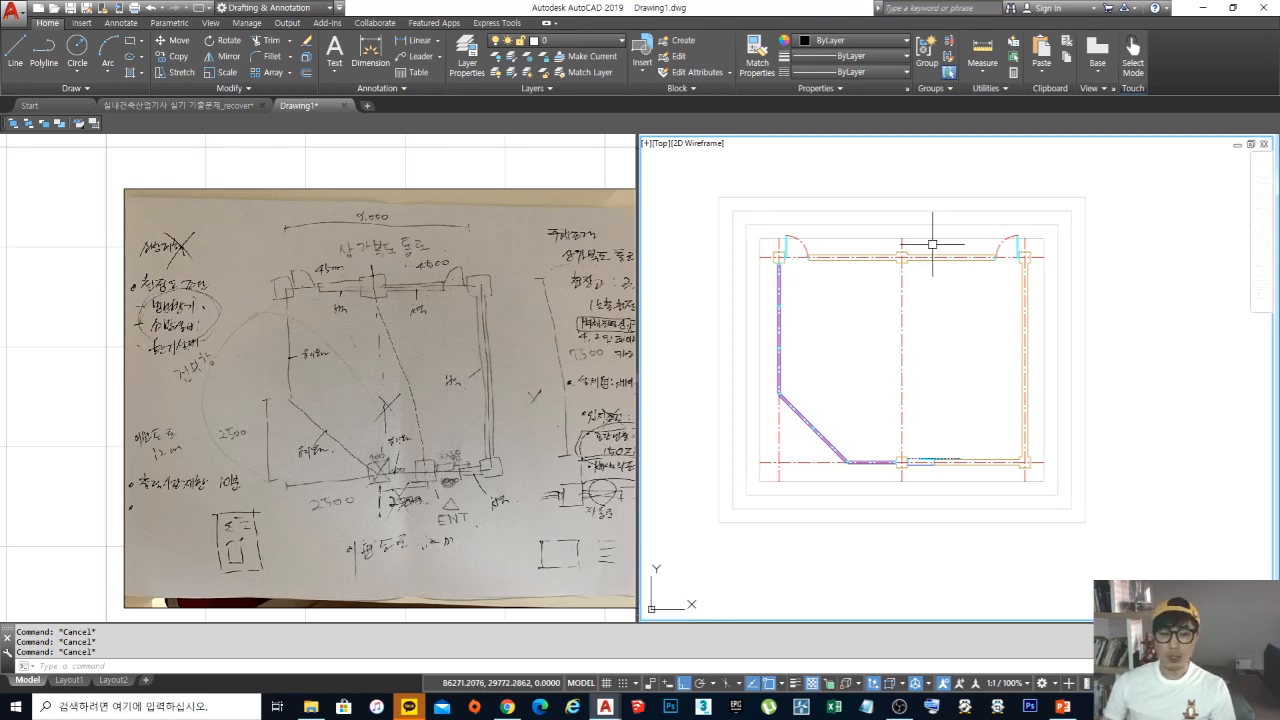
mouse_move(932, 244)
middle_down()
mouse_move(891, 280)
mouse_move(907, 302)
middle_up()
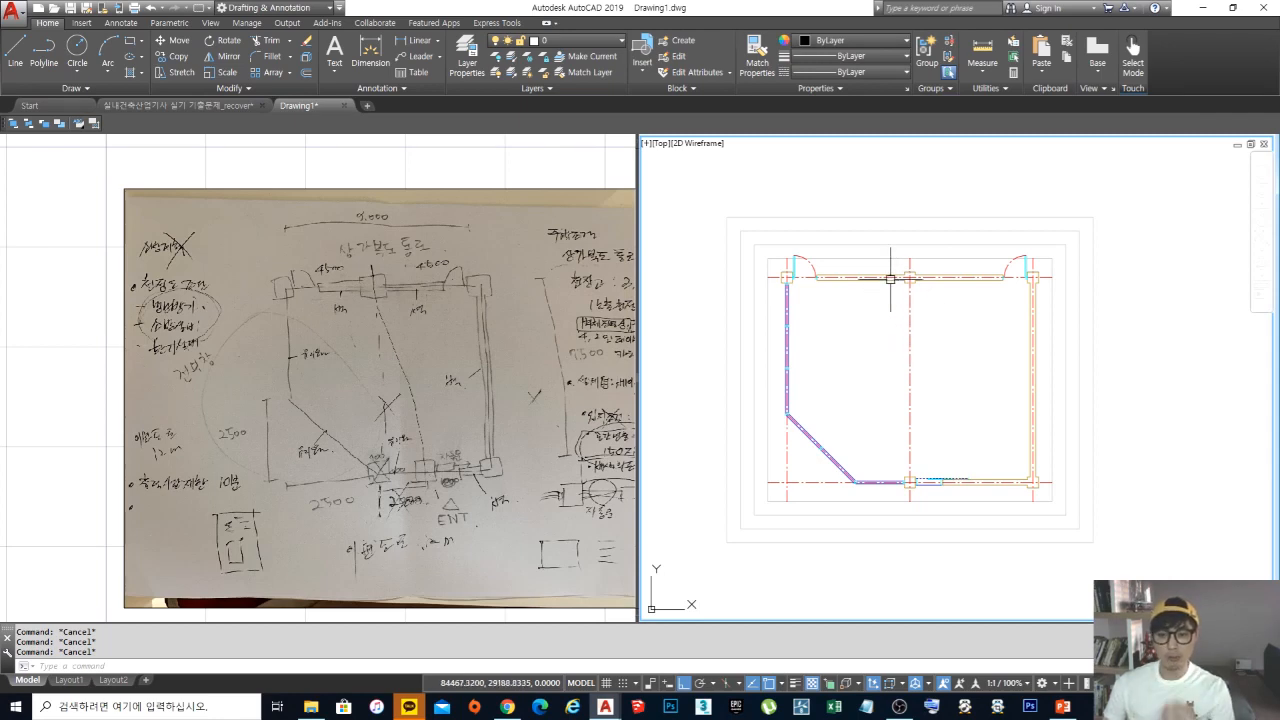
middle_drag(890, 279, 868, 281)
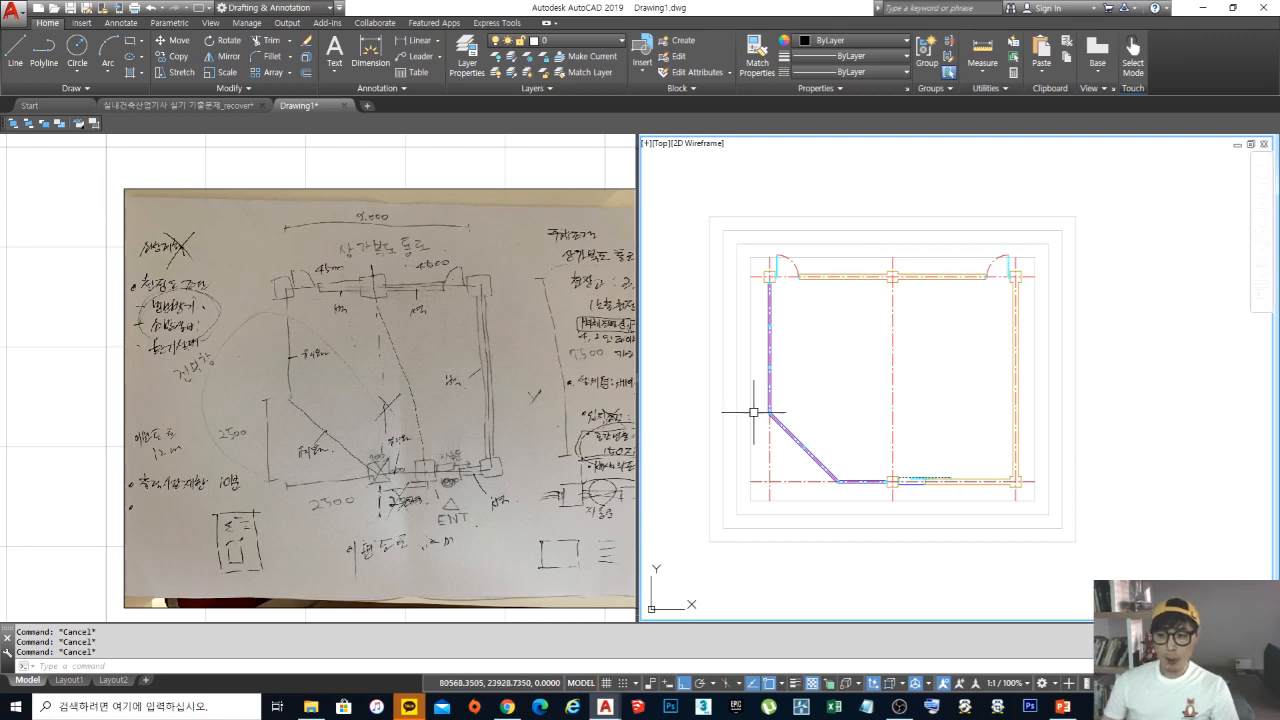
middle_drag(853, 319, 858, 312)
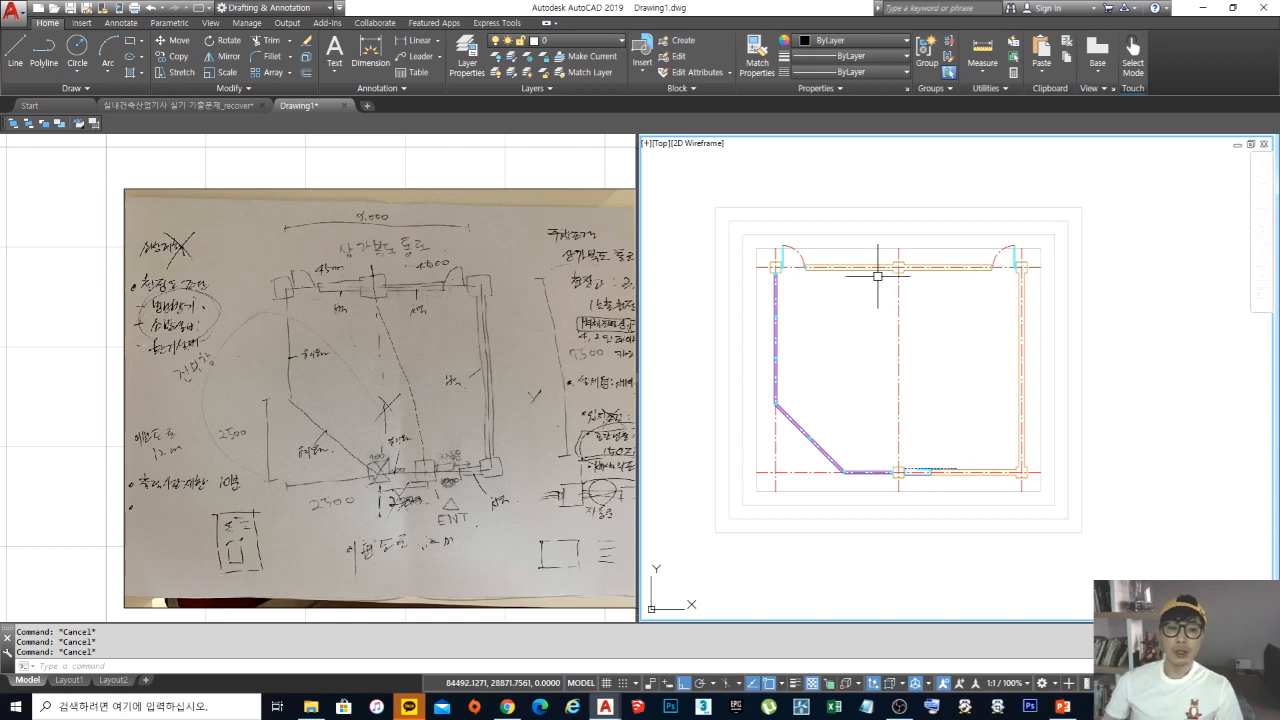
Step: Examine the written design requirements beside the plan on the hand sketch
click(546, 161)
mouse_move(549, 267)
middle_down()
mouse_move(454, 258)
mouse_move(449, 240)
middle_up()
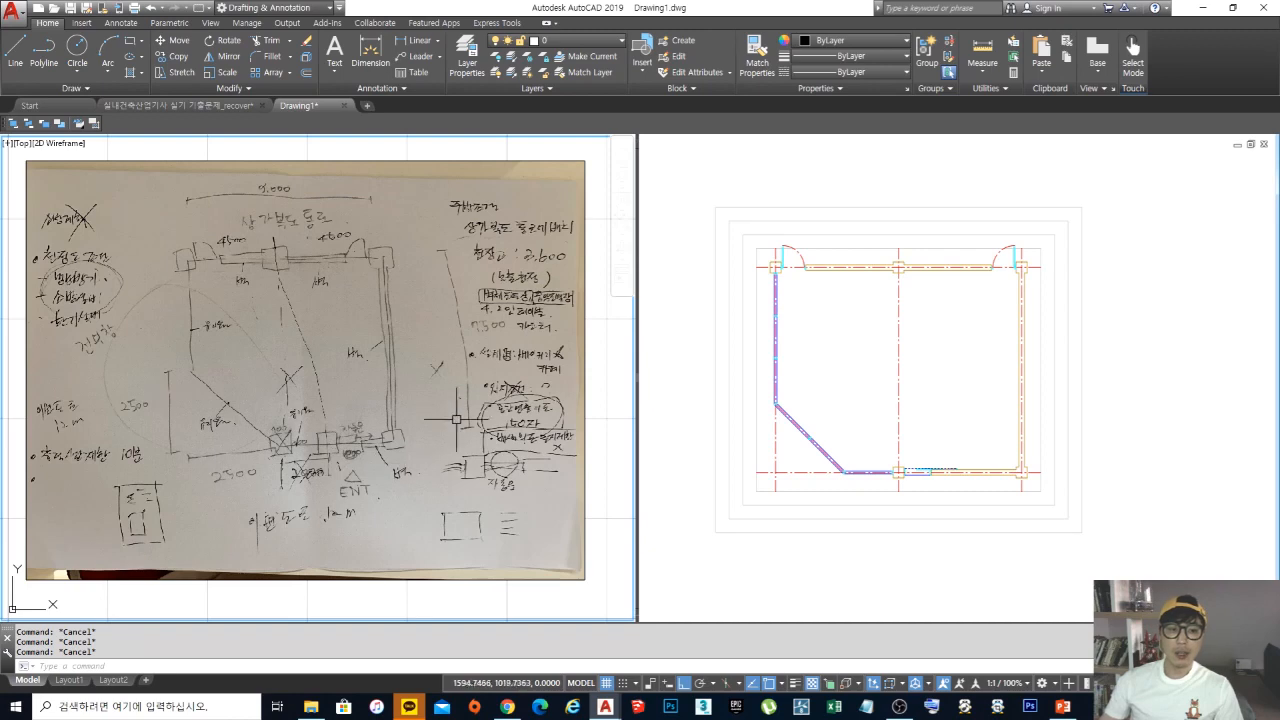
scroll(561, 355, up, 5)
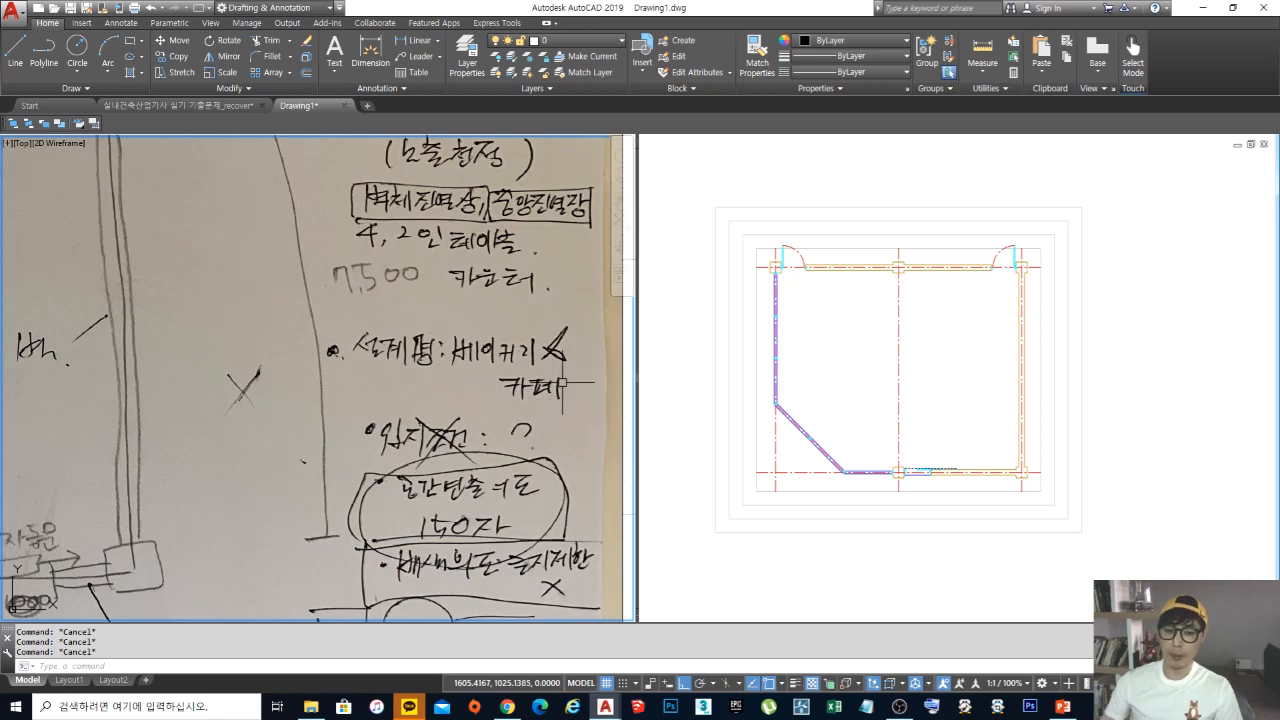
scroll(562, 382, down, 6)
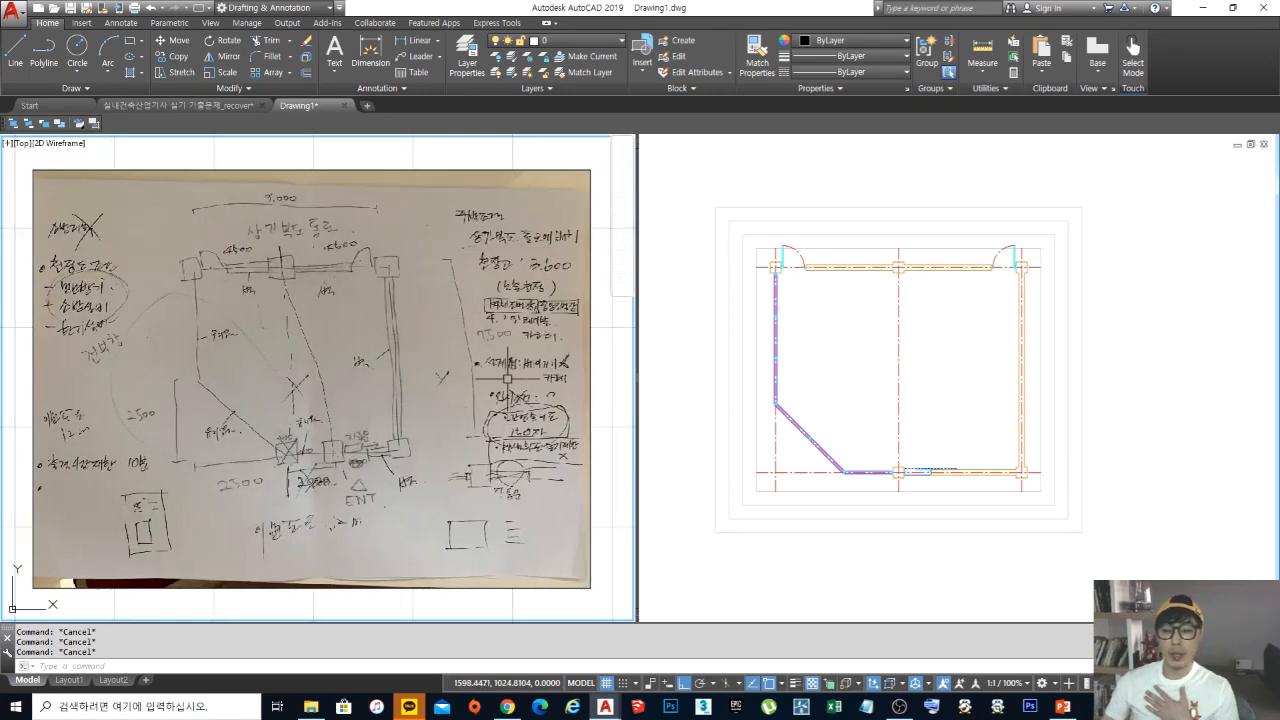
click(940, 328)
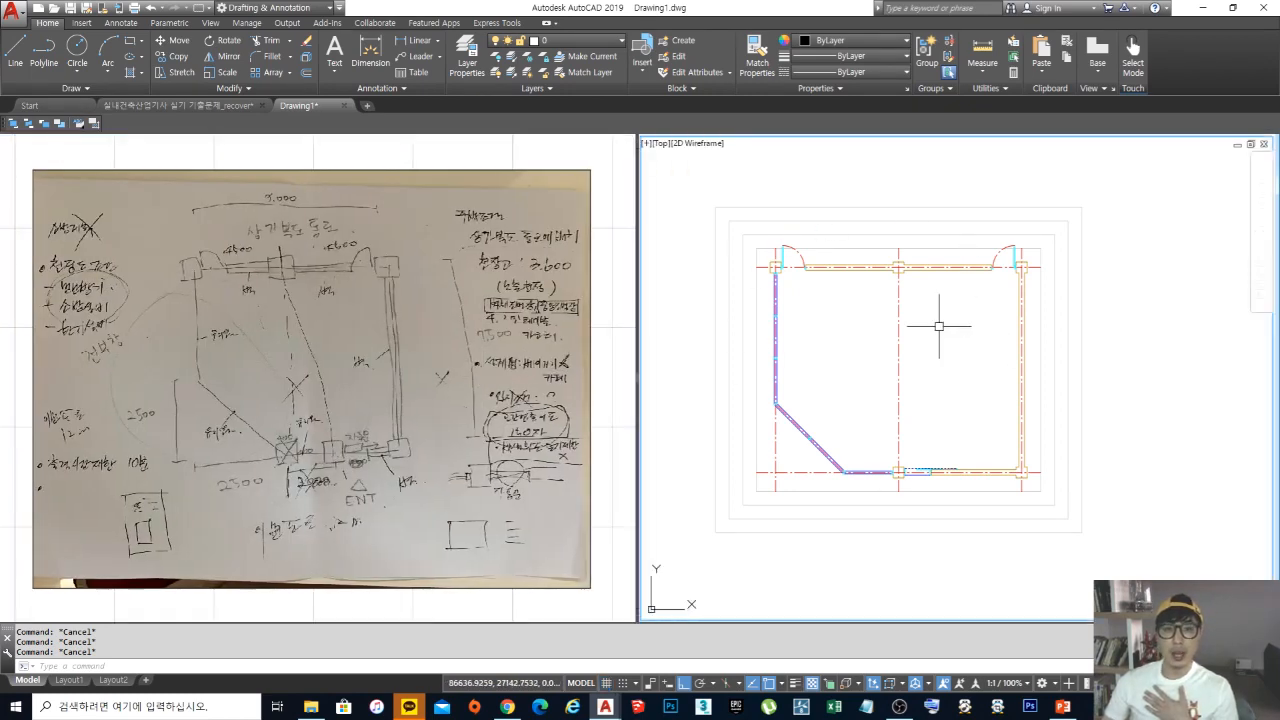